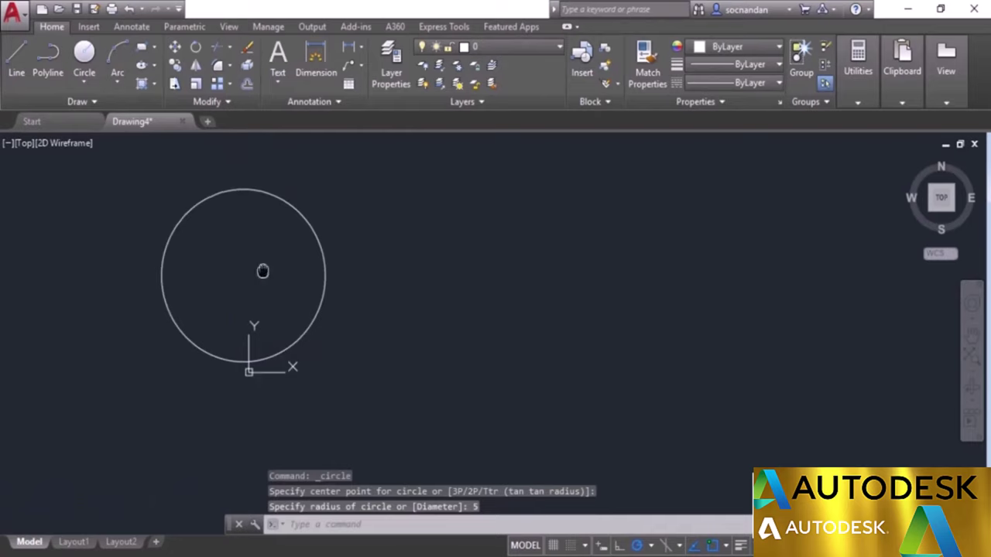
- Draw a 5 by 5 square to the right of the circle, using the relative corner @5,5
click(142, 47)
click(407, 370)
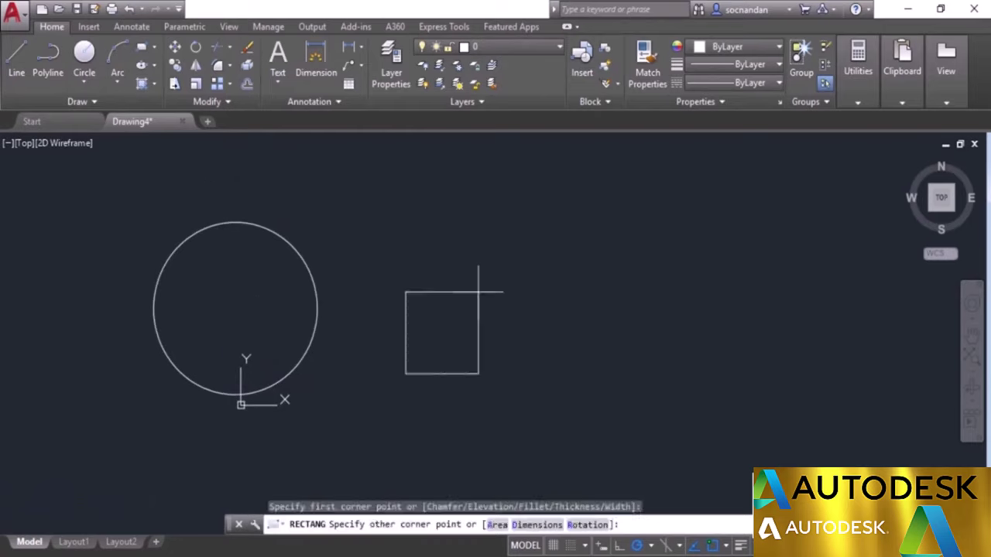
text(@)
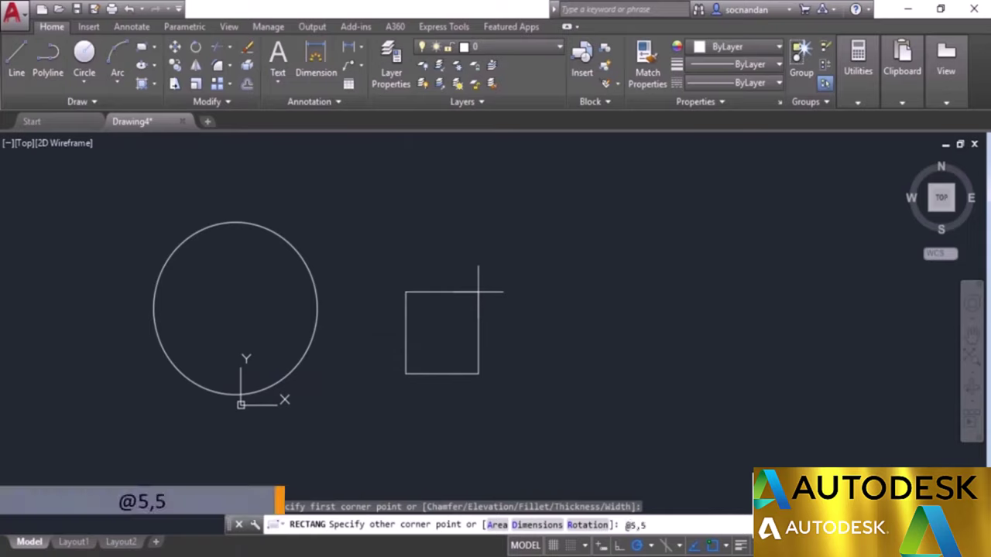
text(5,5)
key(Return)
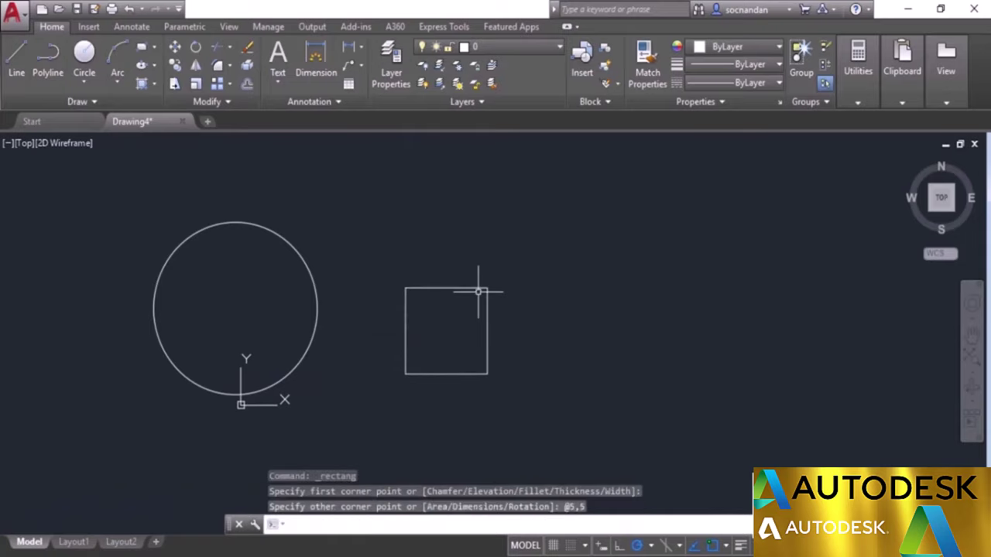
- Draw a 3-sided polygon by its edge to the right of the square, with an edge length of 5
click(156, 49)
click(174, 99)
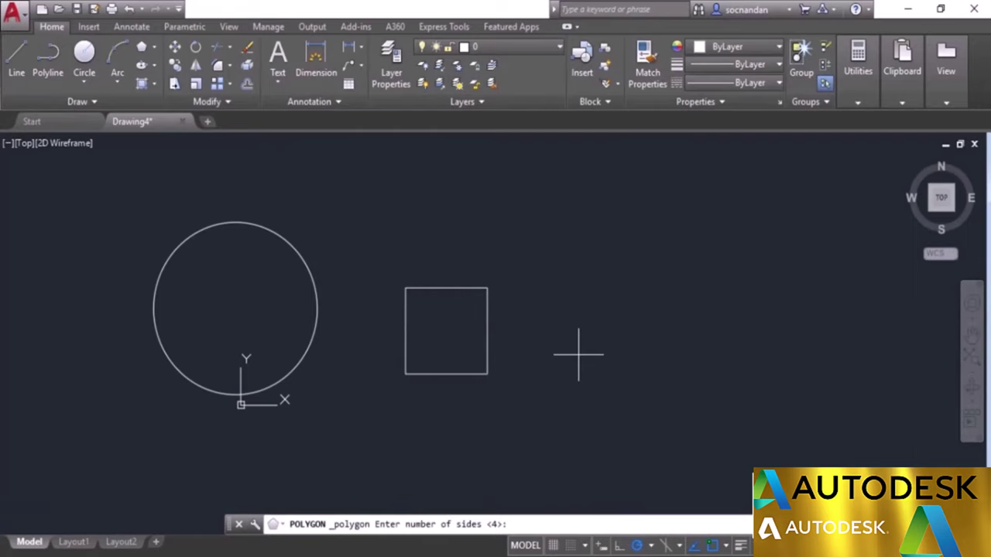
key(Return)
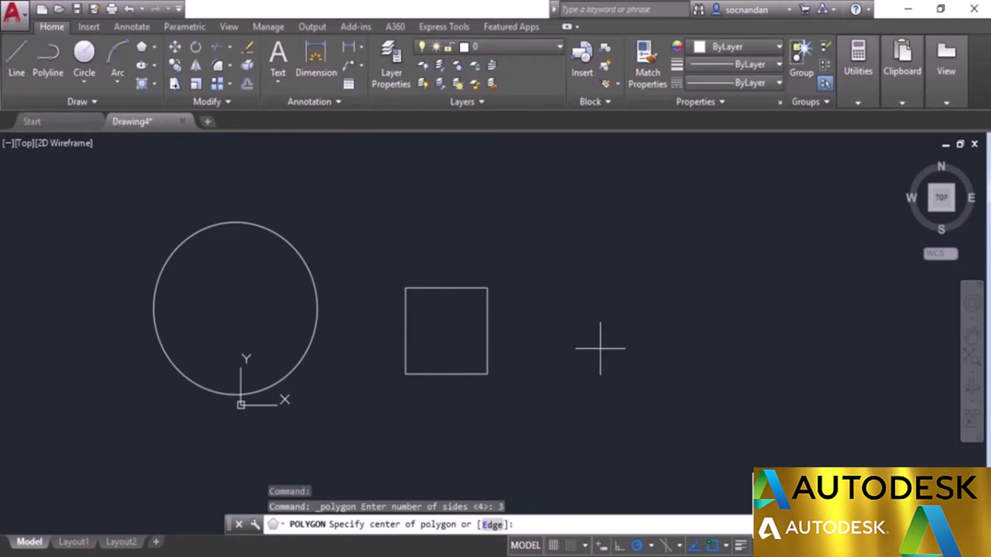
click(493, 525)
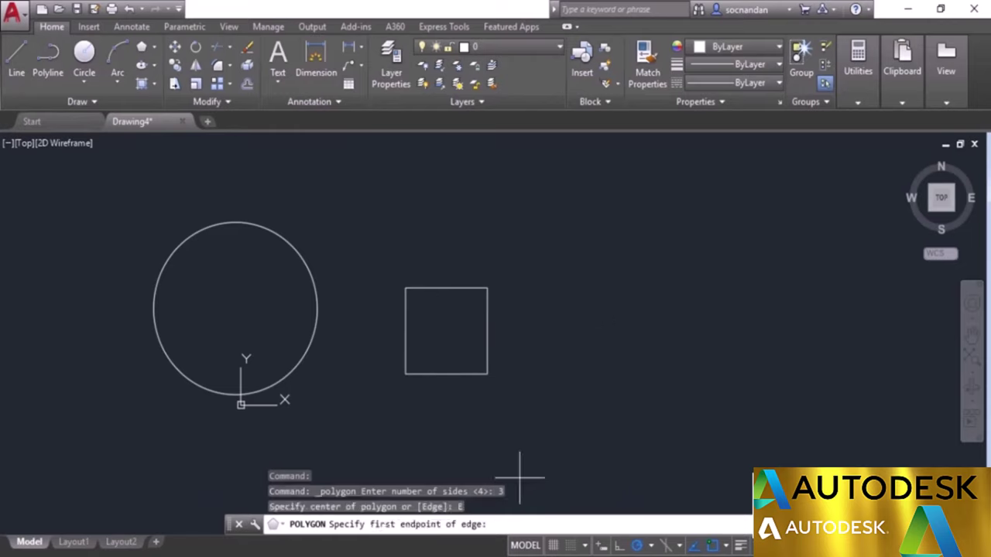
click(593, 372)
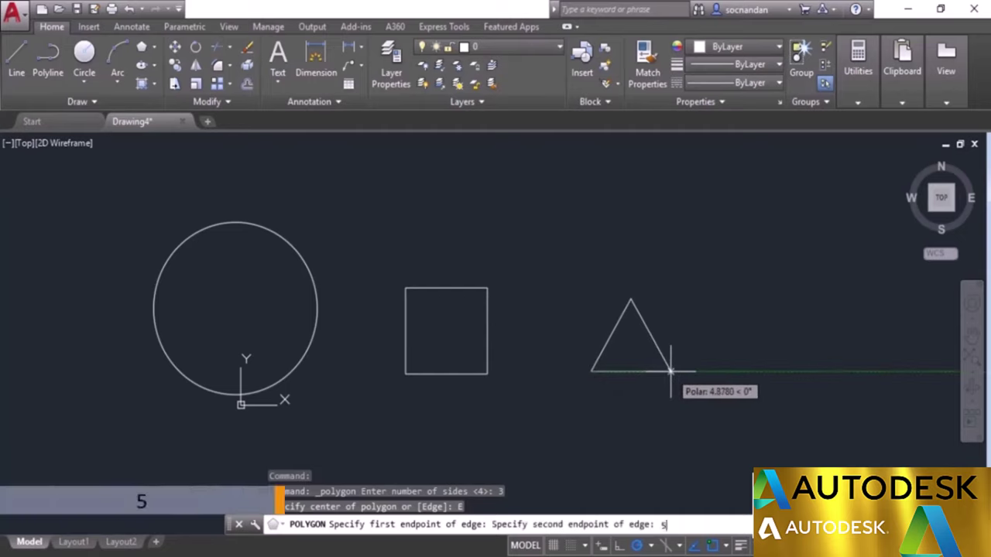
key(Return)
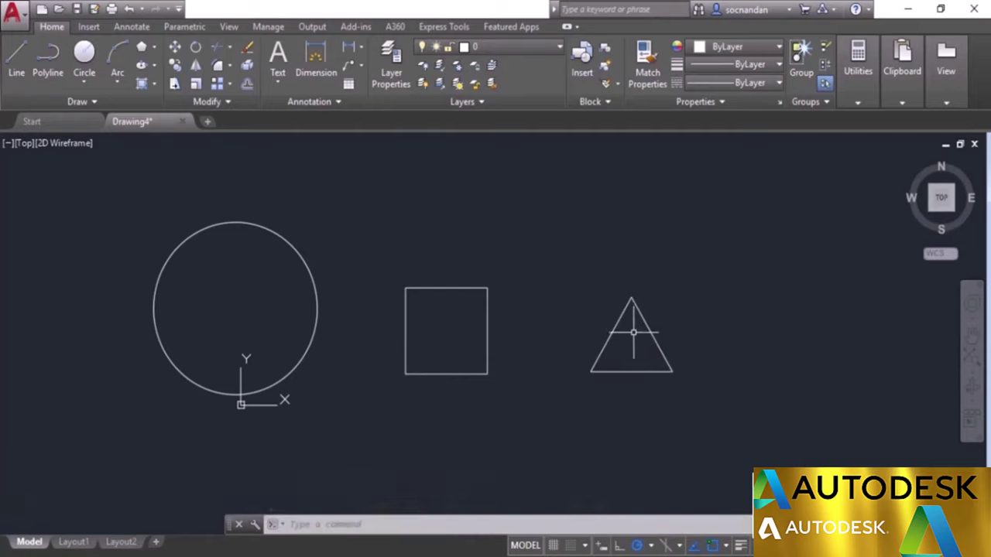
- Create a new layer named Circle in the layer manager
click(393, 64)
click(202, 212)
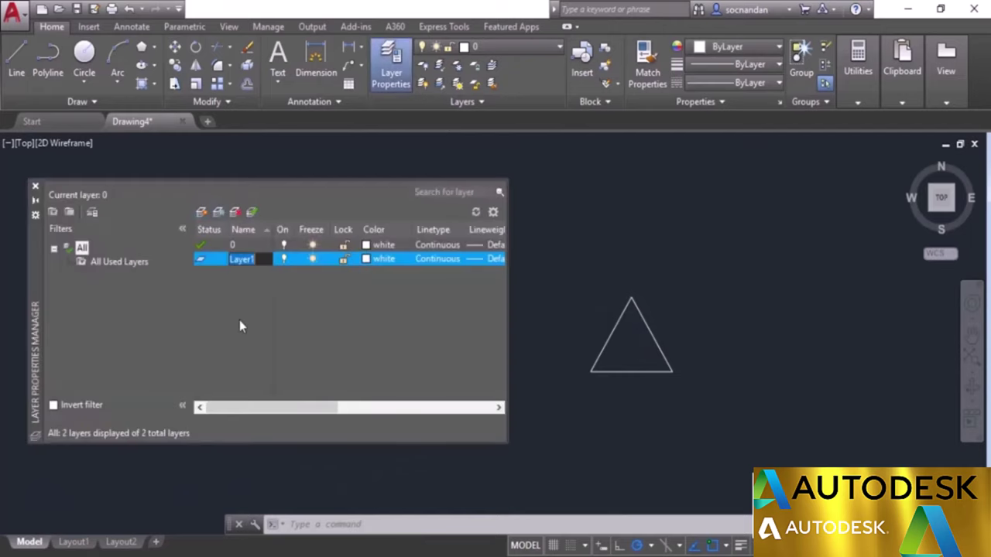
text(Ci)
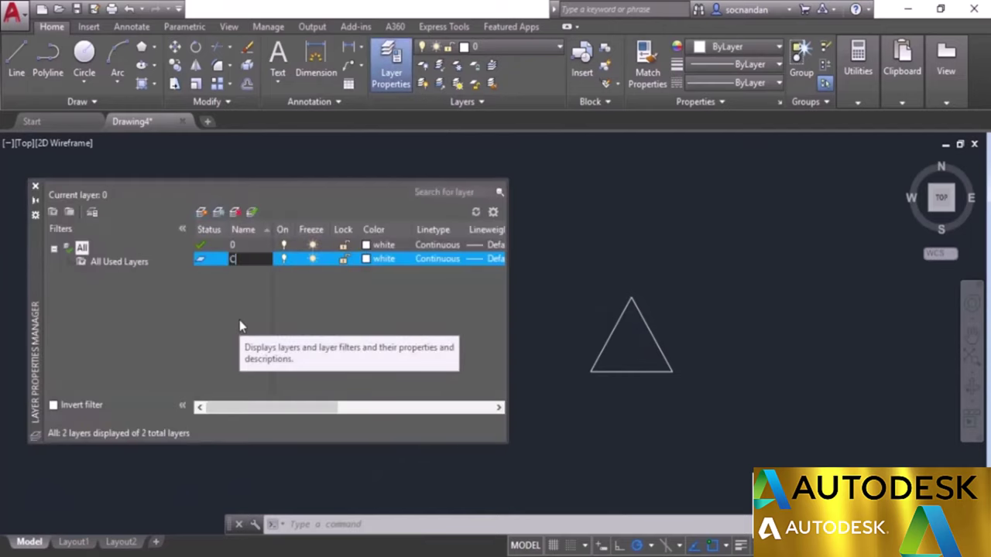
text(rcle)
key(Return)
- Add two more layers named Square and Triangle, and close the layer manager
key(alt+n)
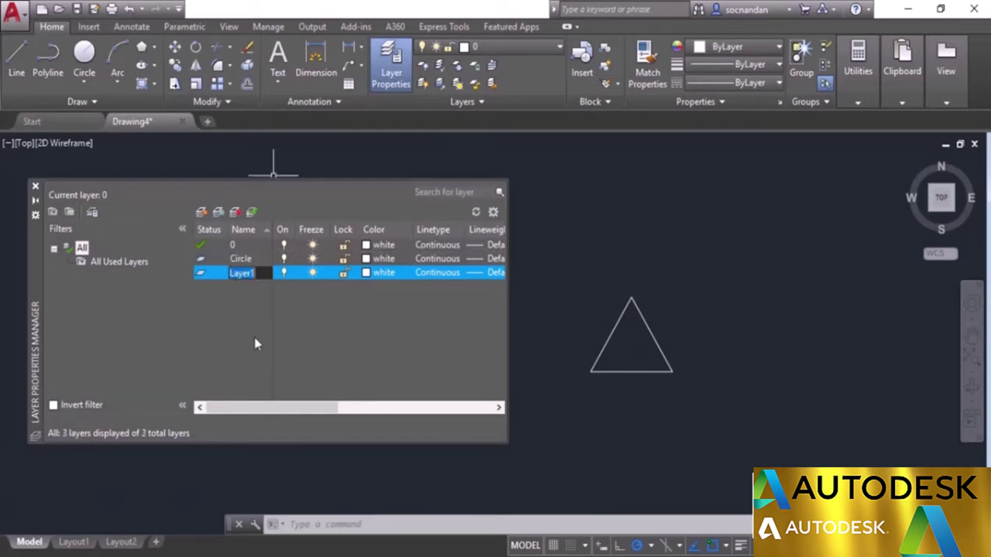
text(Square)
key(Return)
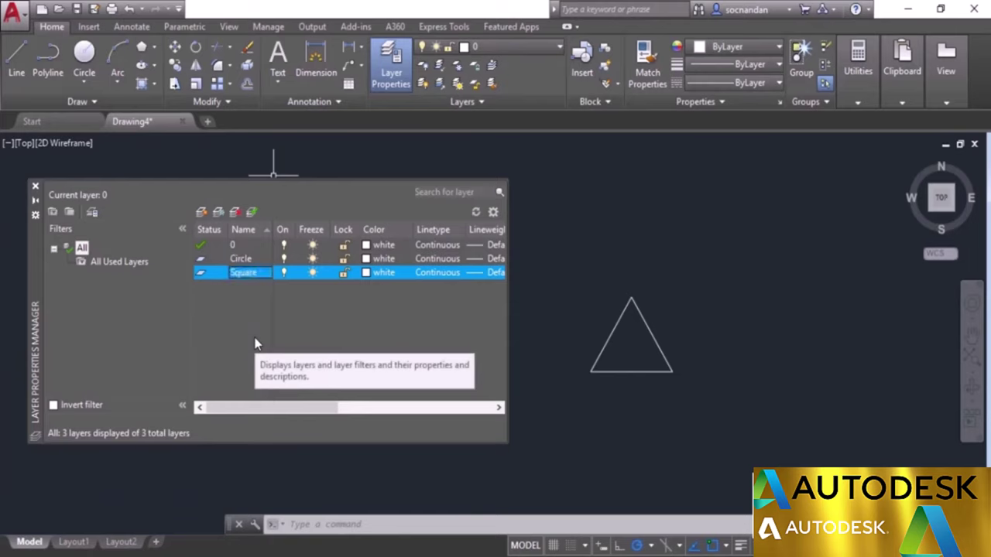
click(202, 213)
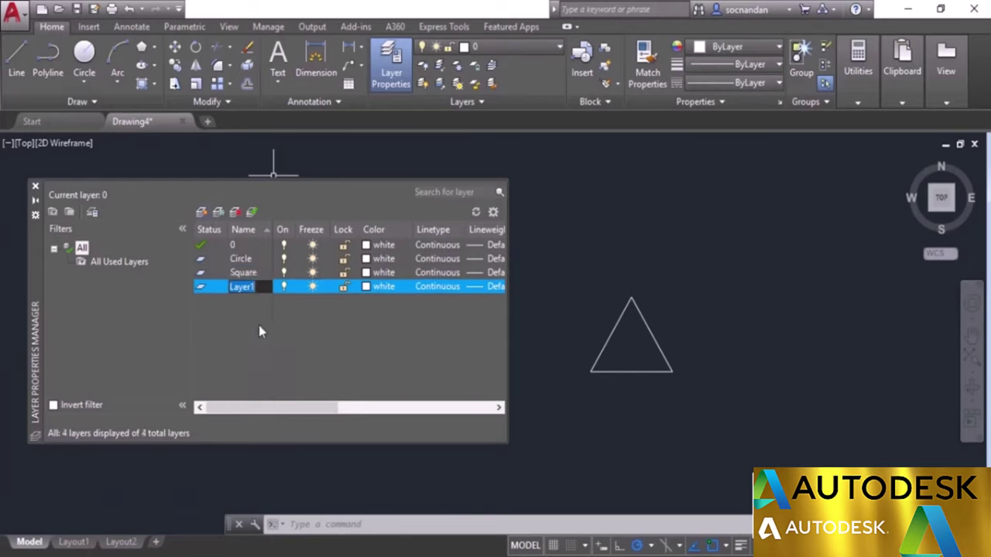
text(Triangle)
key(Return)
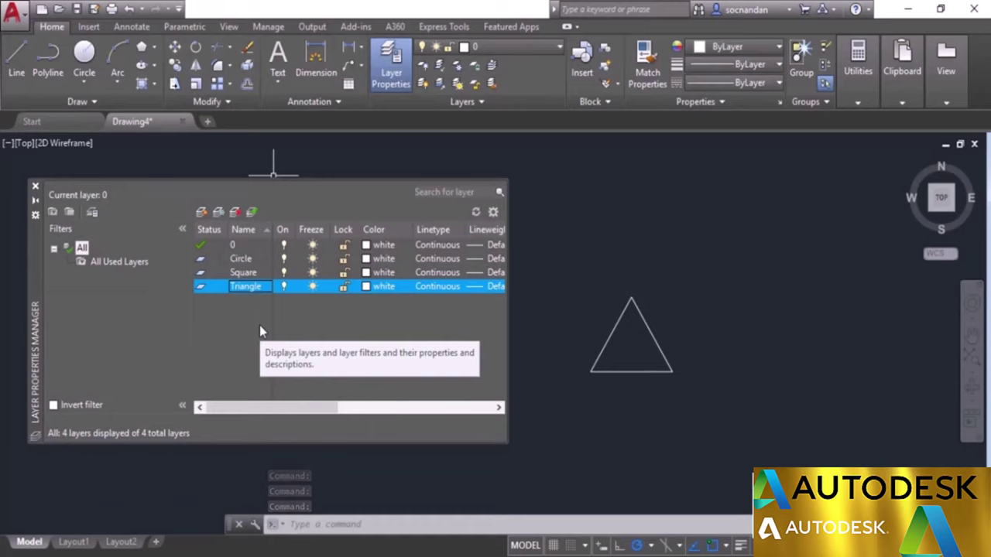
click(35, 186)
- Move the circle to the Circle layer and clear the selection
click(232, 222)
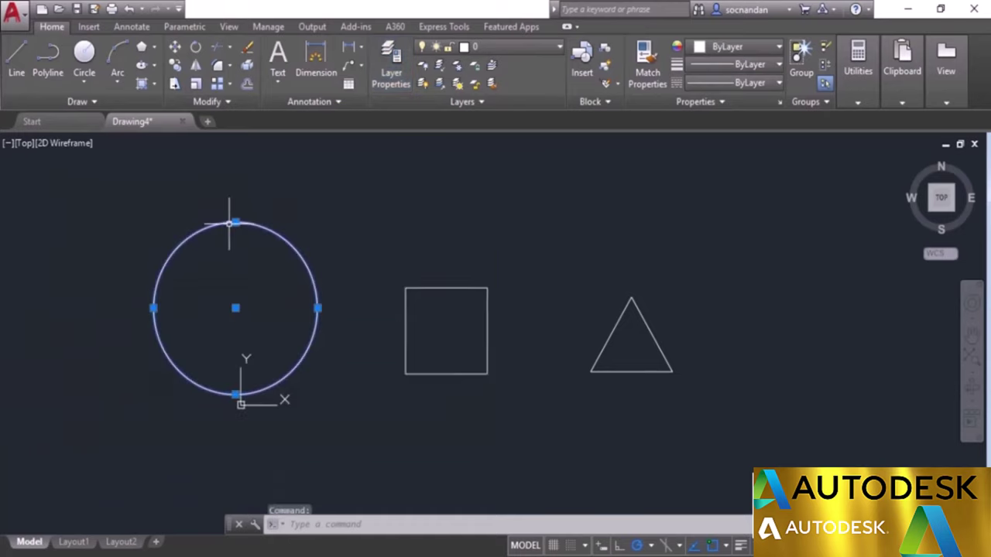
click(515, 48)
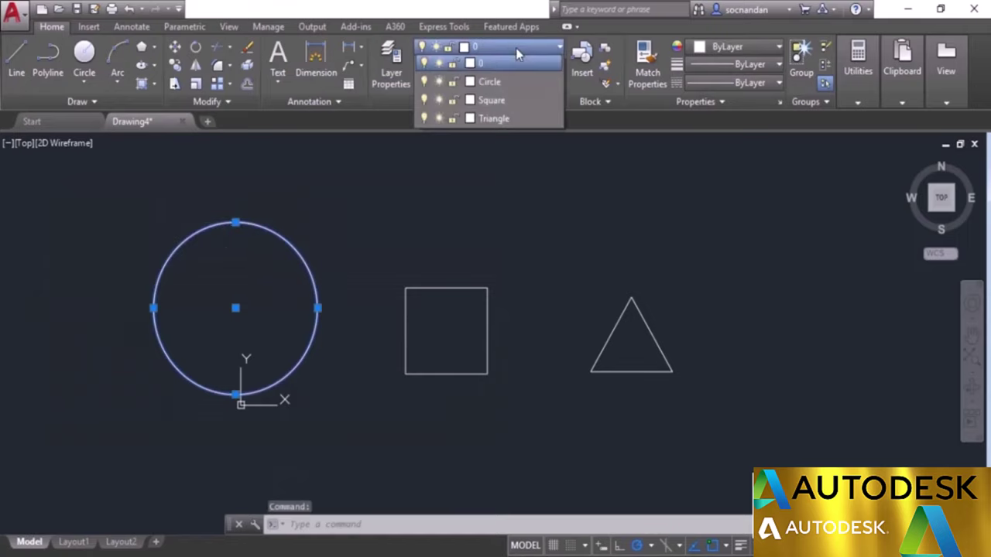
click(516, 86)
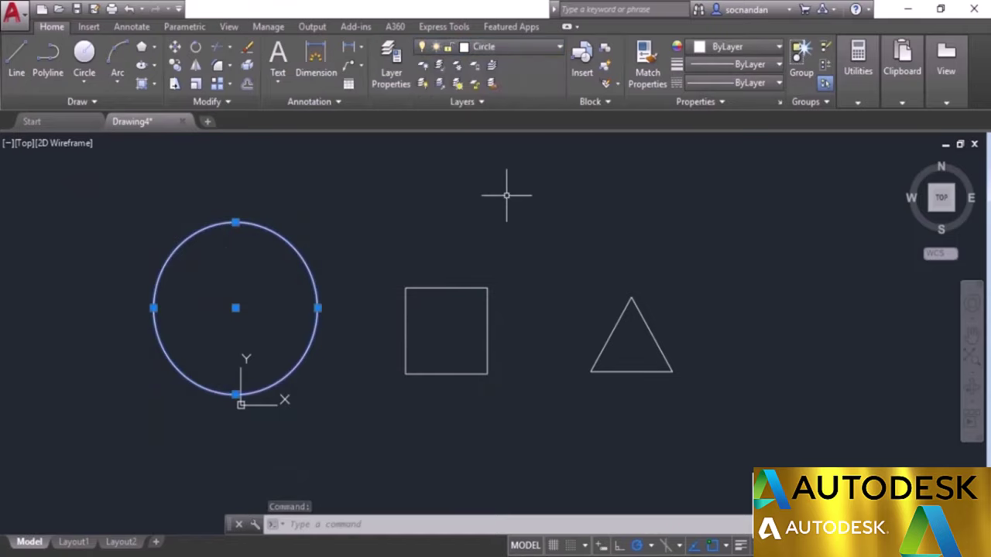
key(Escape)
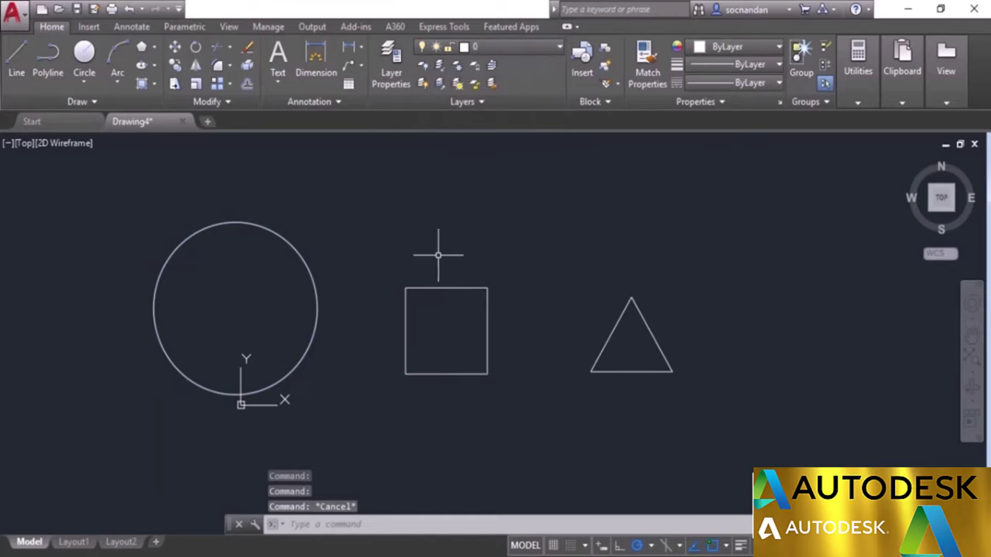
- Move the square to the Square layer and clear the selection
click(434, 288)
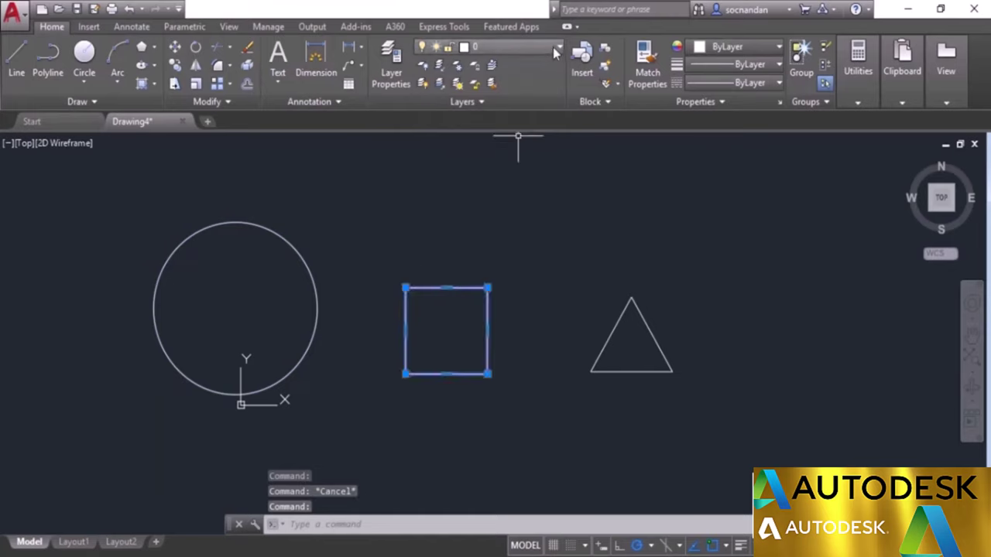
click(556, 49)
click(531, 104)
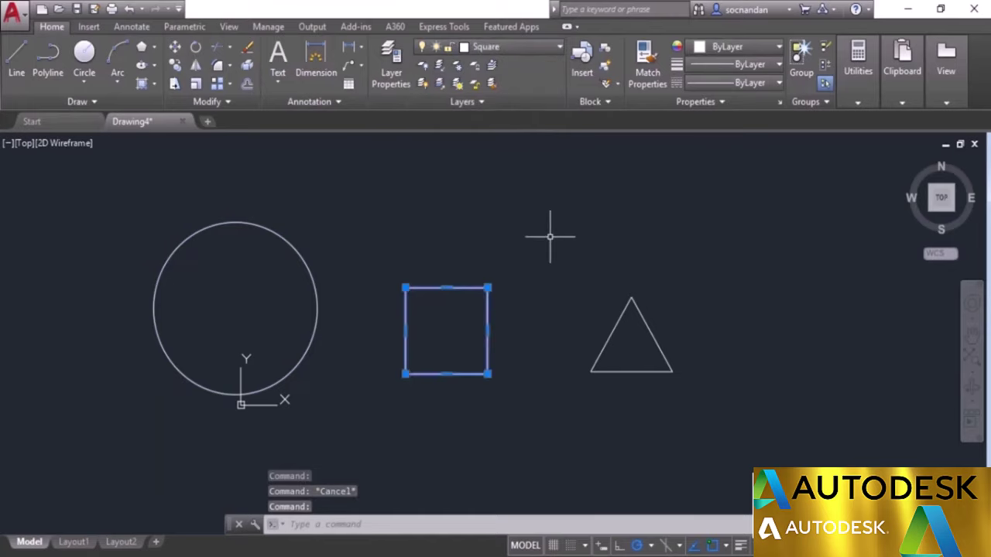
key(Escape)
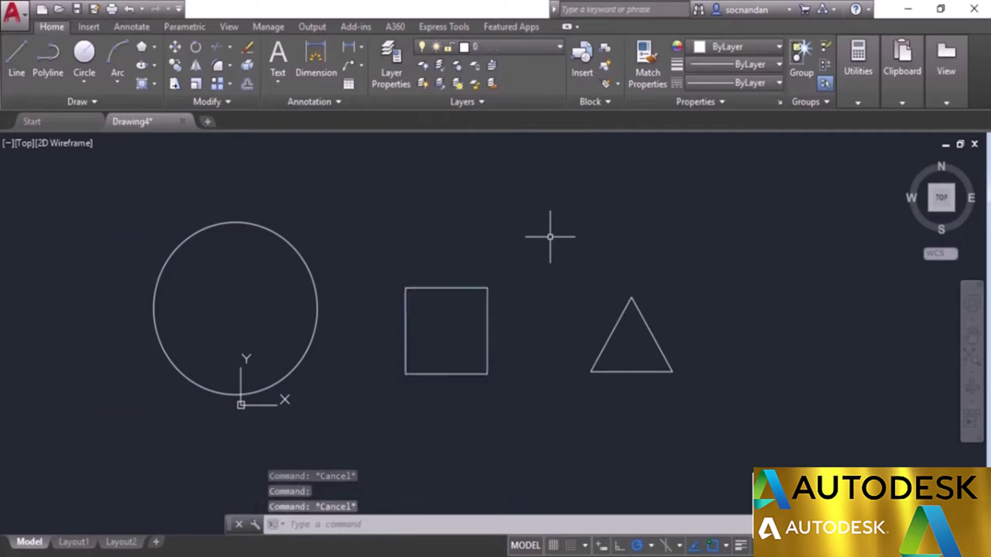
- Move the triangle to the Triangle layer and clear the selection
click(615, 322)
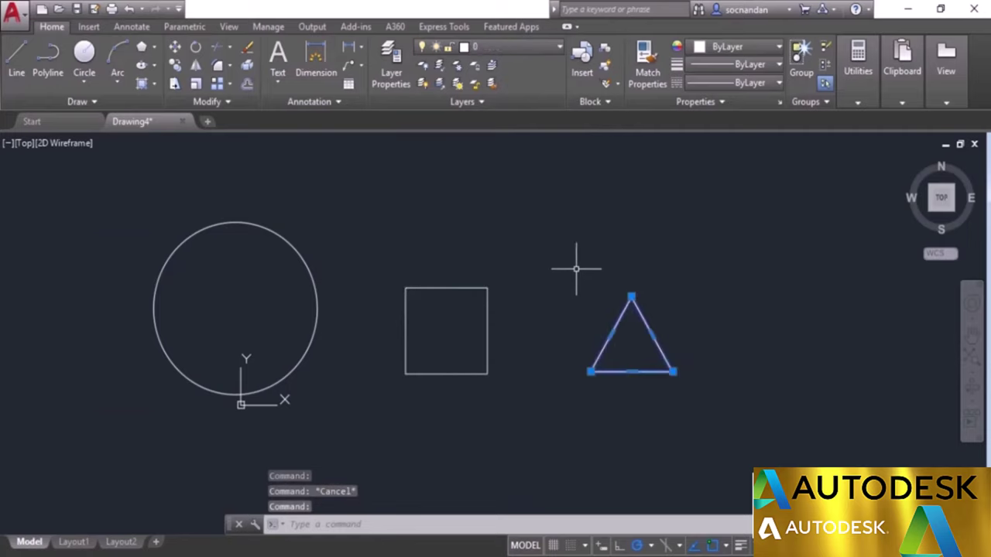
click(523, 48)
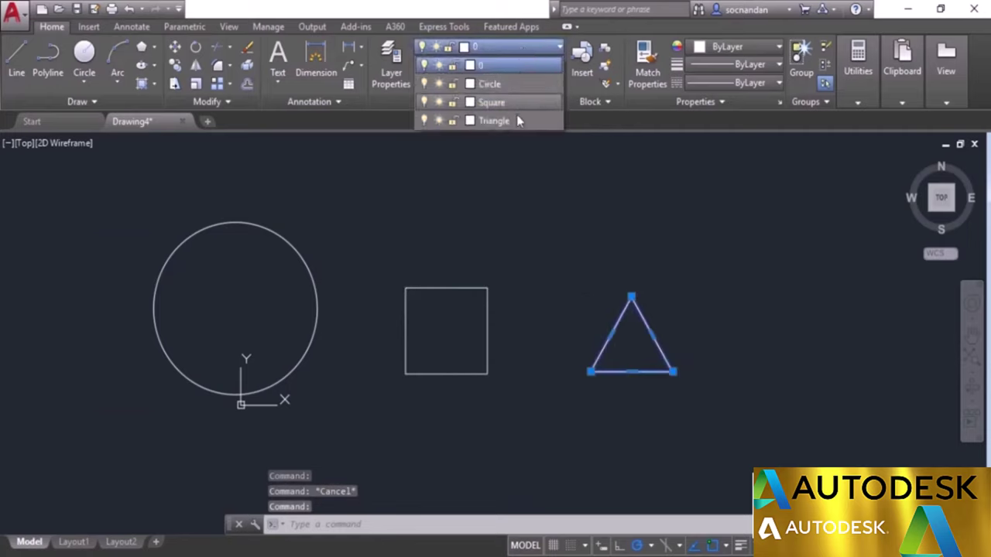
click(517, 120)
key(Escape)
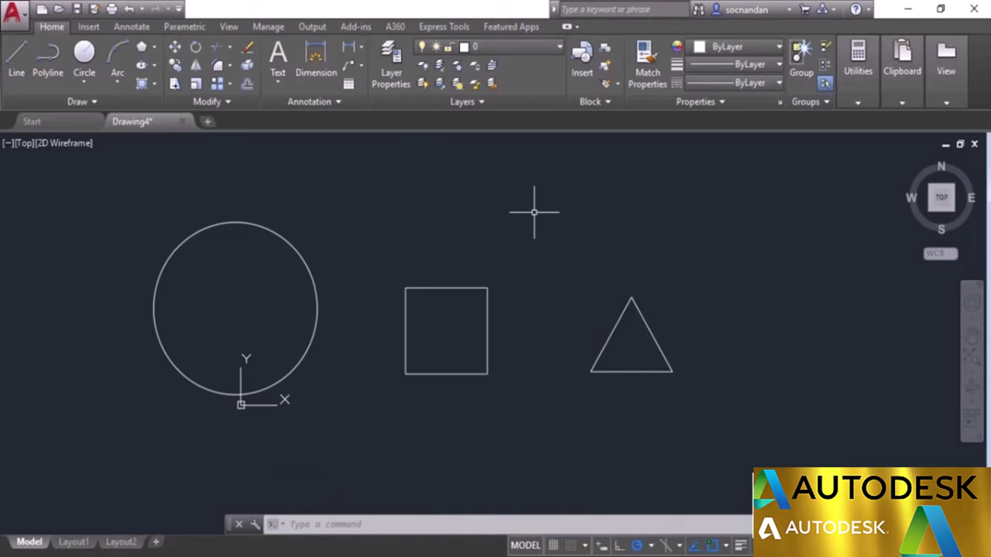
- Set the color of the Circle layer to red in the layer manager
click(388, 73)
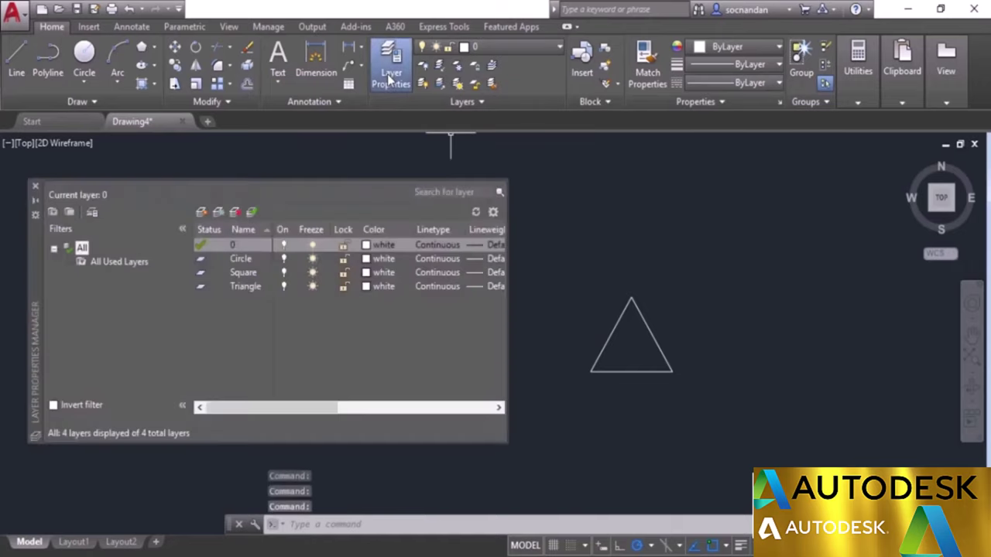
double_click(236, 260)
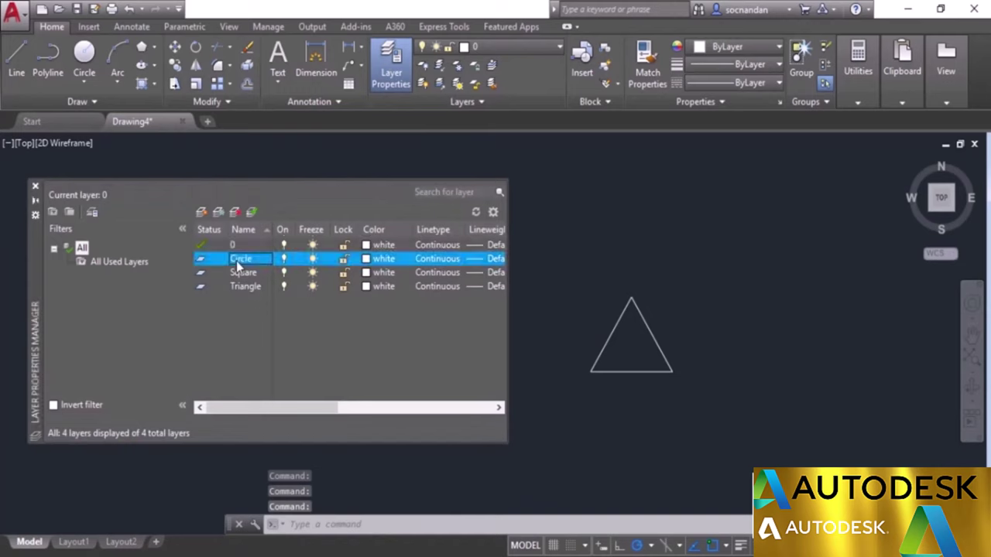
click(368, 260)
click(385, 320)
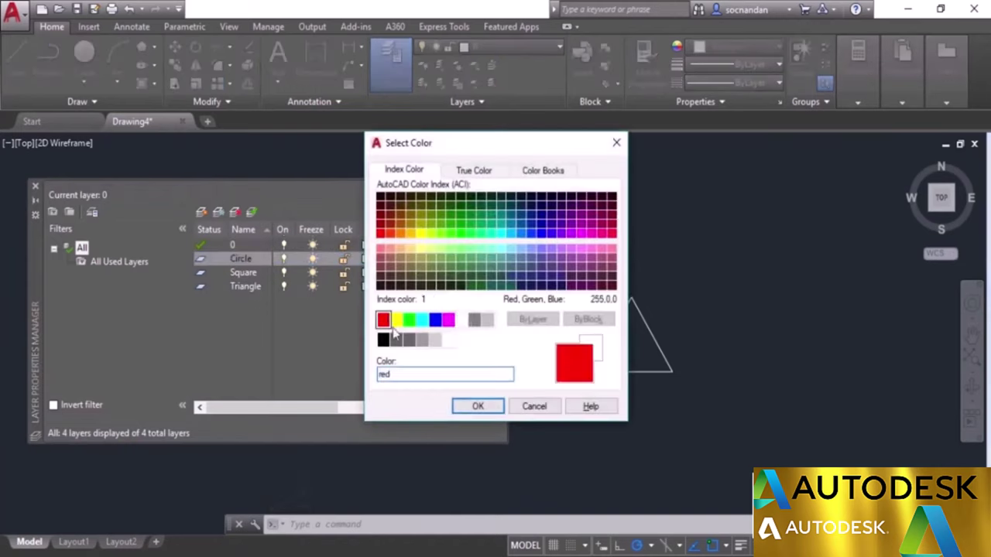
click(471, 406)
- Load the ACAD_ISO02W100 dashed linetype for the Circle layer, and collapse the layer manager to reveal the drawing
drag(278, 414, 316, 409)
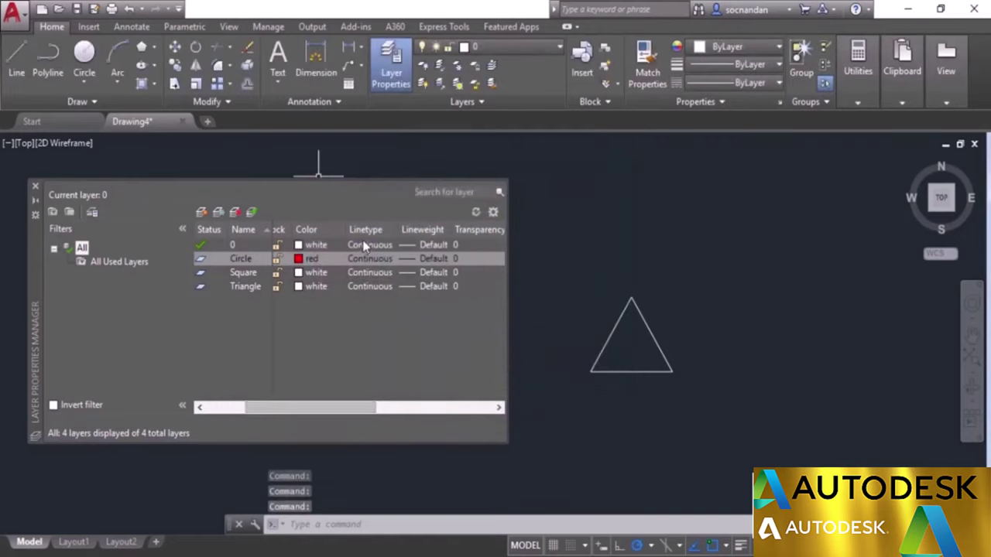
click(366, 260)
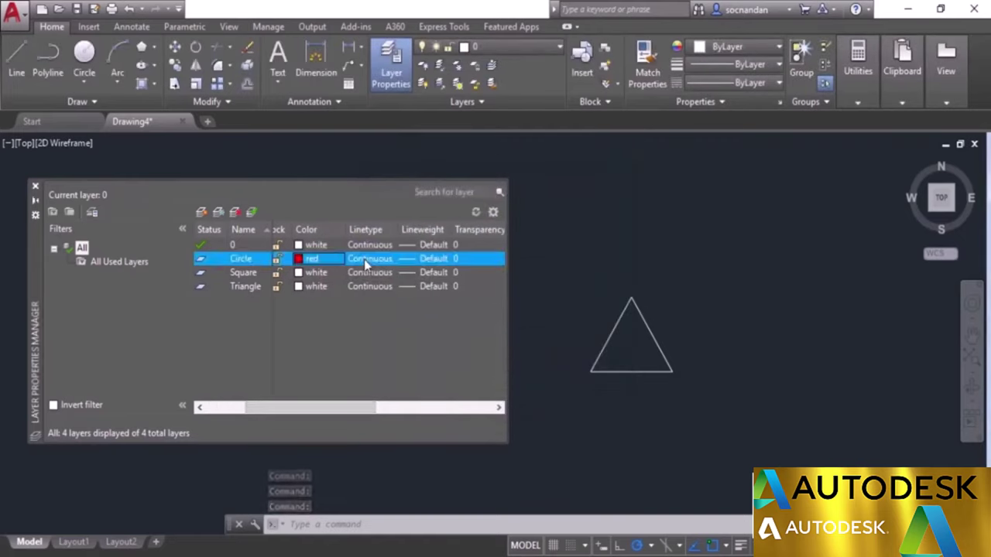
click(364, 259)
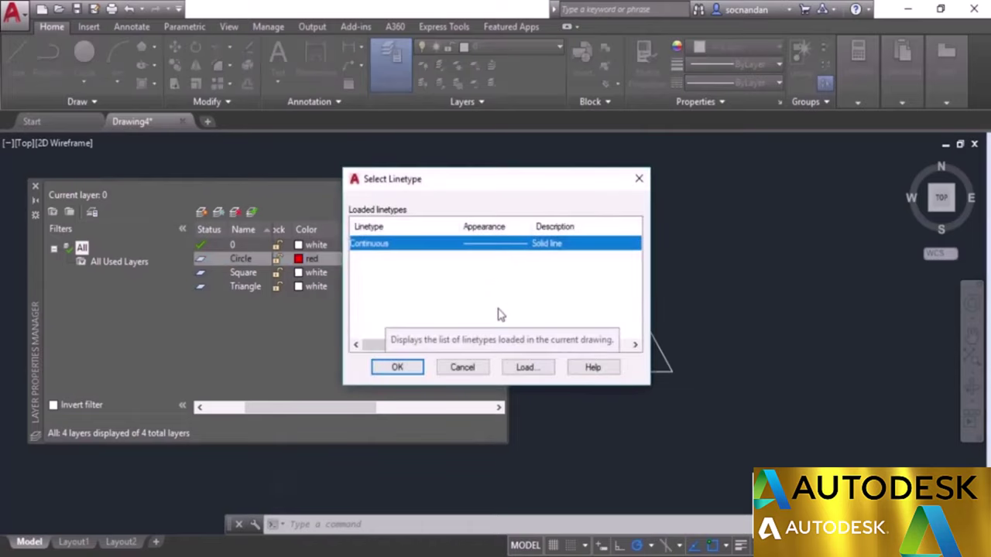
click(532, 372)
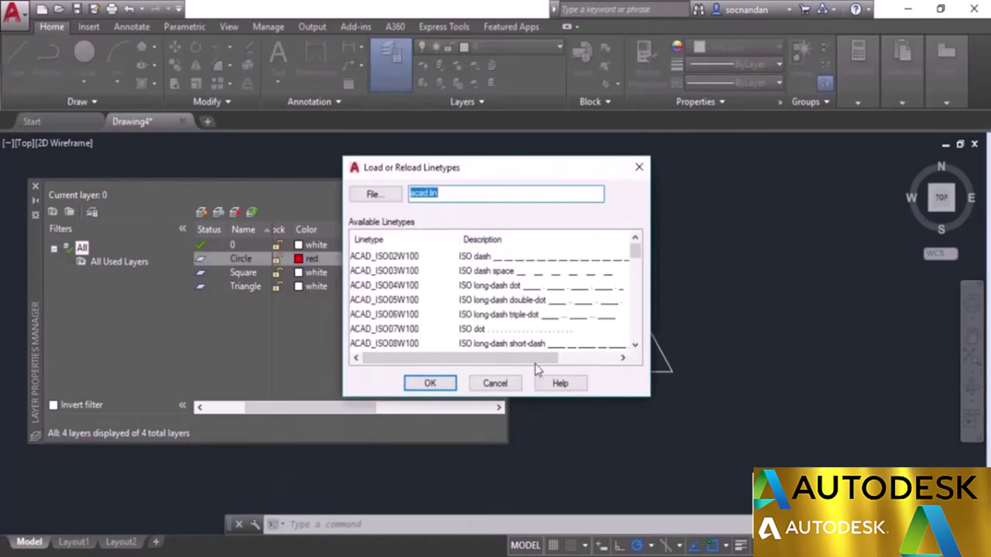
click(481, 259)
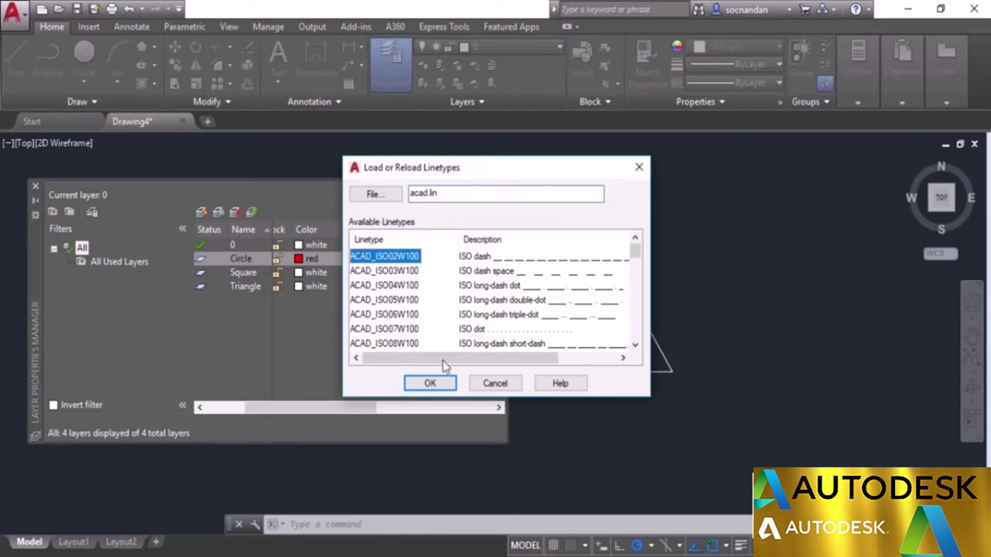
click(434, 382)
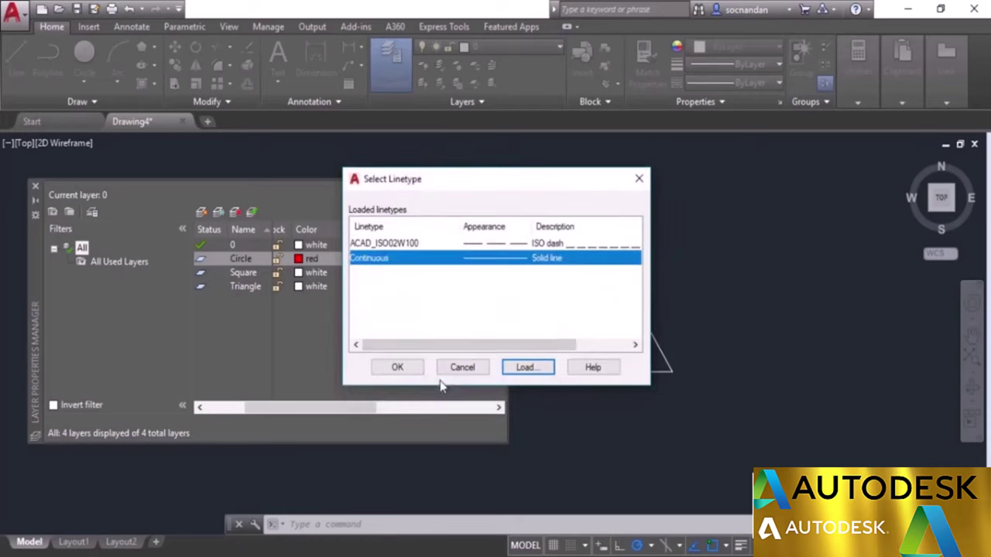
click(511, 246)
click(398, 368)
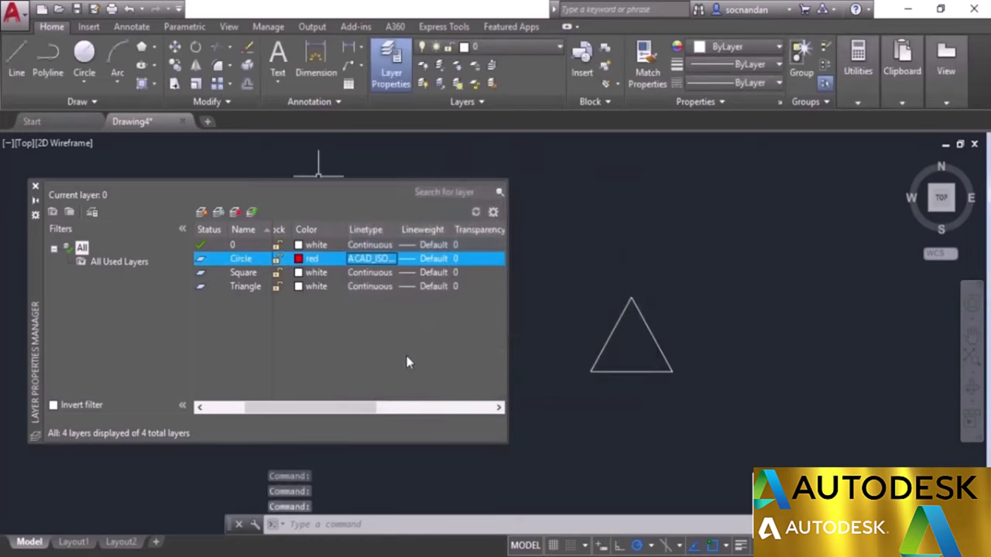
click(35, 203)
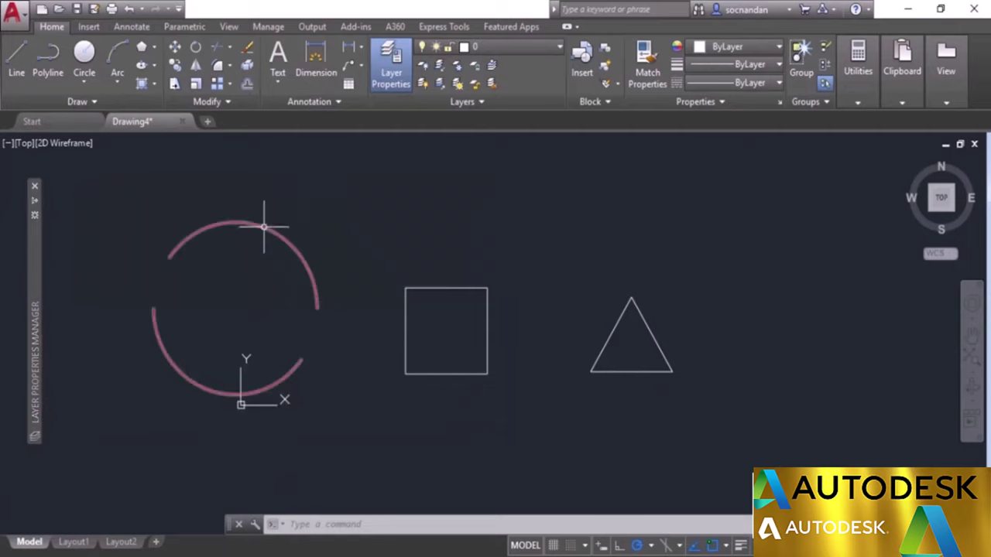
- Set the lineweight of the Square layer to 0.50 mm in the layer manager
mouse_move(35, 210)
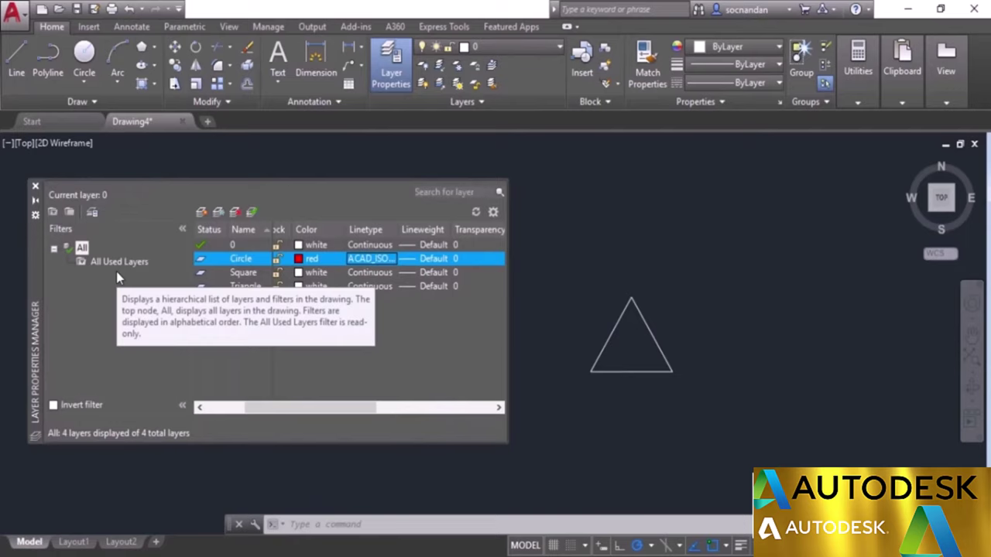
click(247, 275)
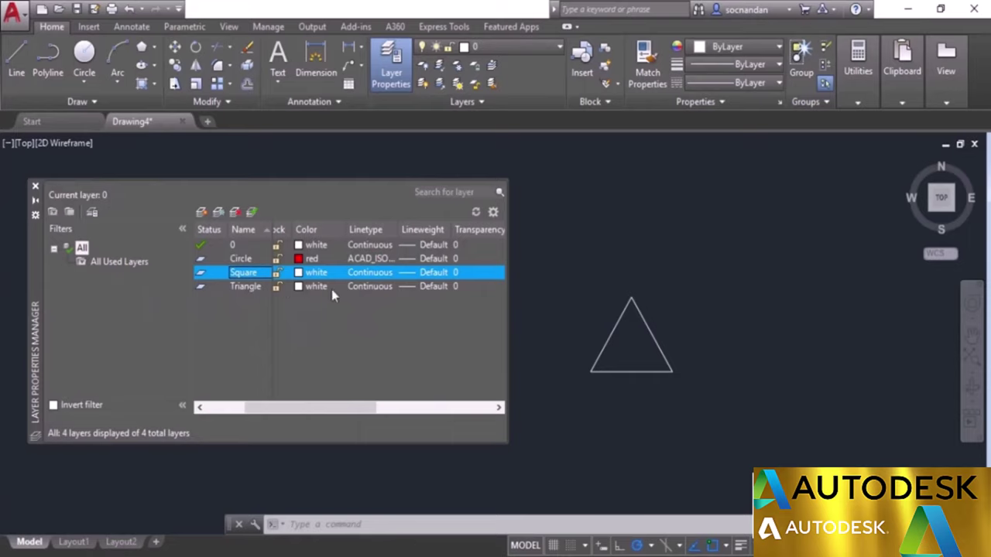
click(425, 273)
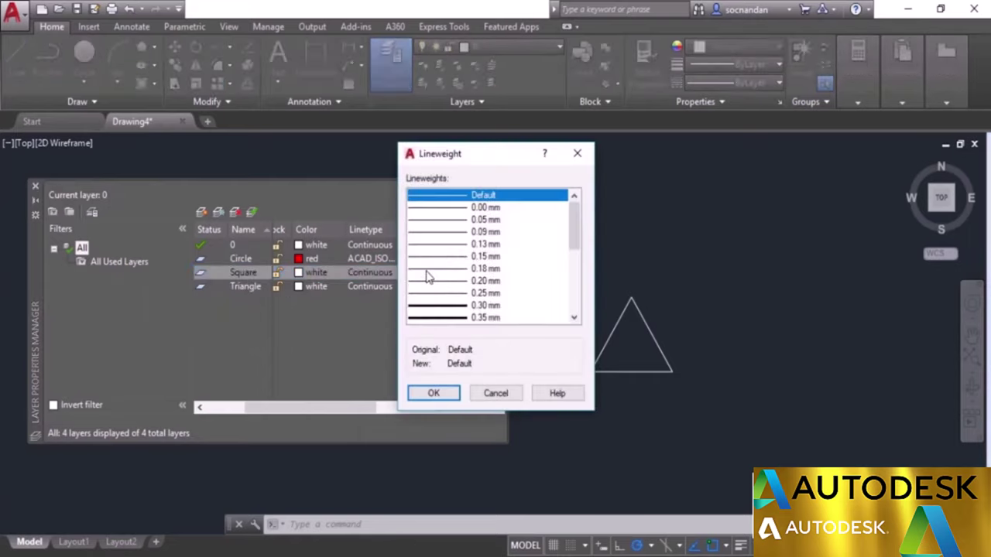
scroll(481, 269, down, 2)
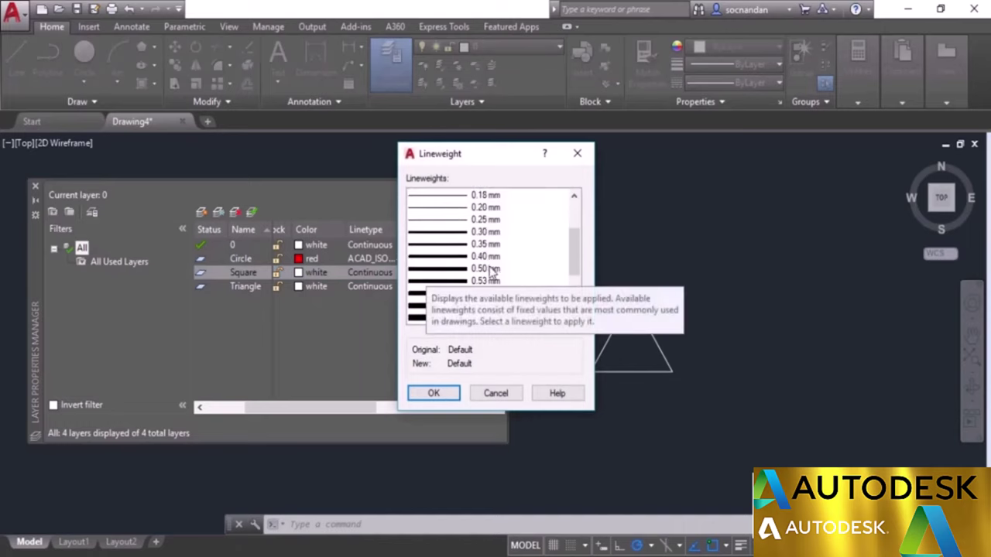
scroll(491, 271, down, 1)
click(490, 268)
click(433, 394)
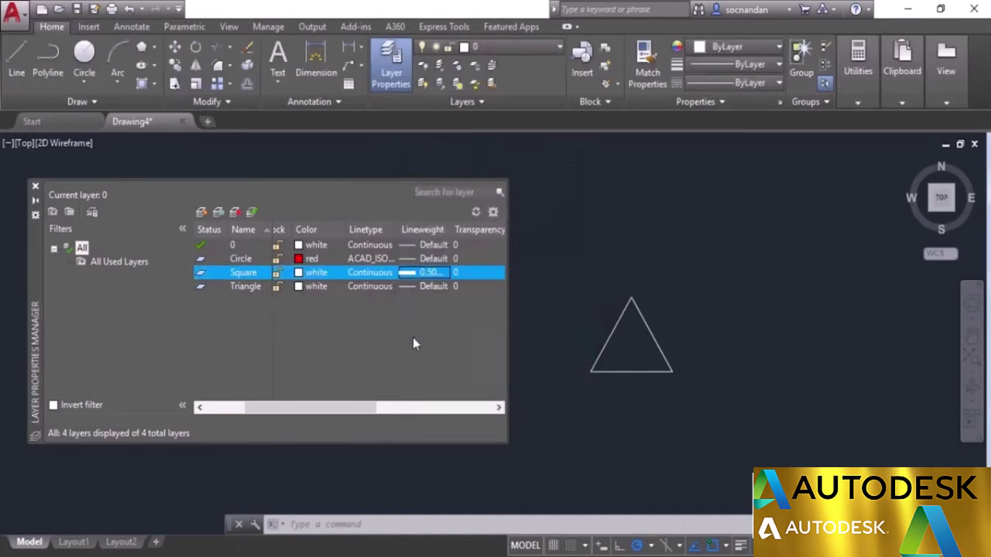
- Set the lineweight of the Triangle layer to 0.50 mm and close the layer manager
click(412, 287)
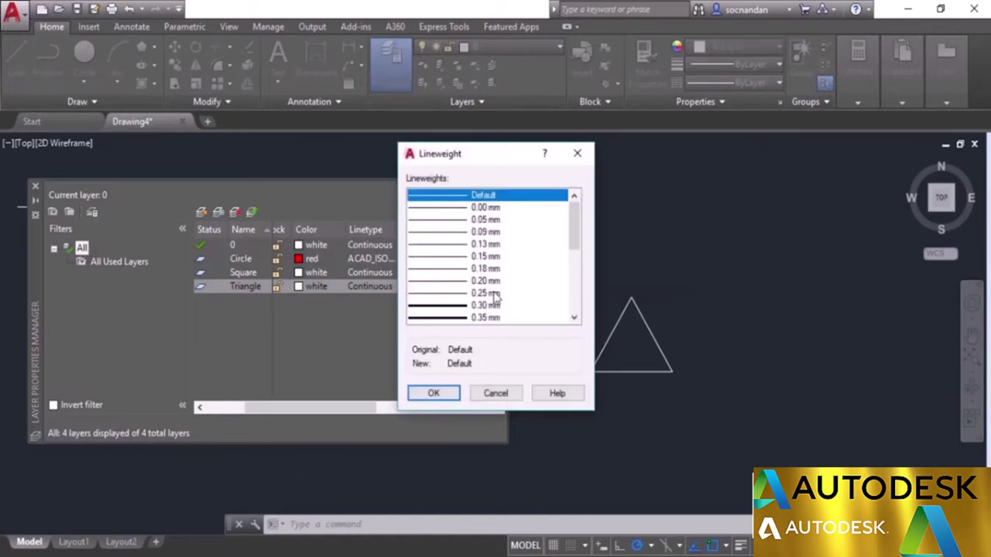
scroll(489, 288, down, 2)
click(487, 269)
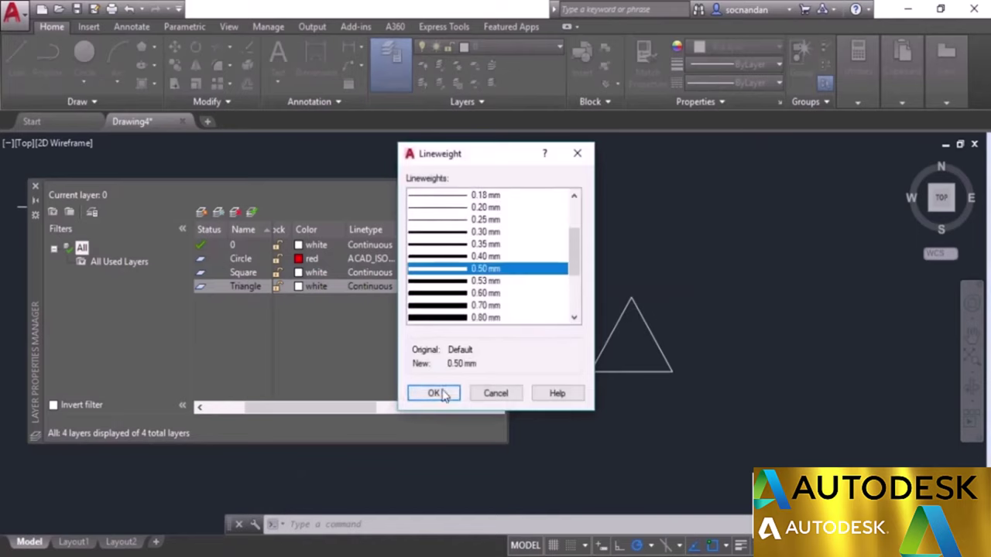
click(433, 393)
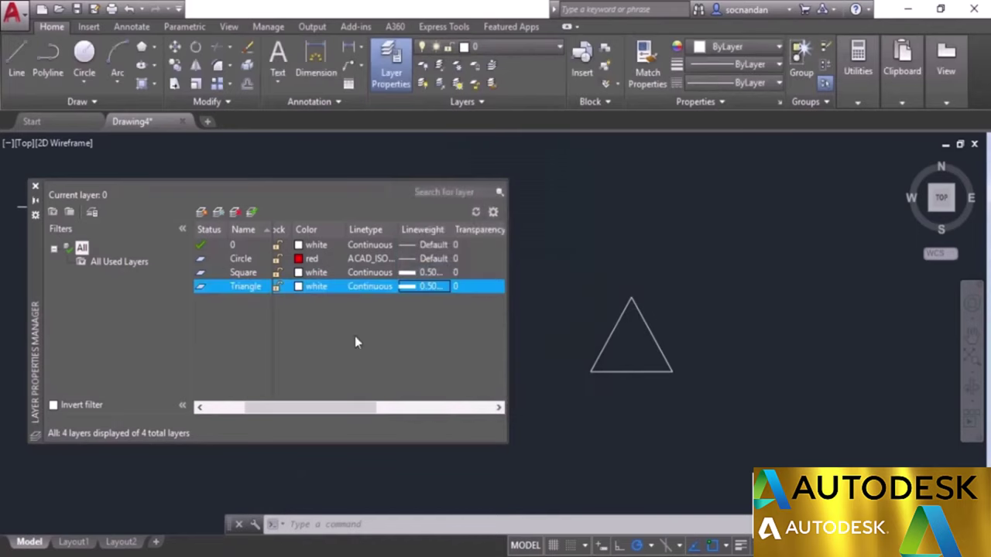
click(35, 186)
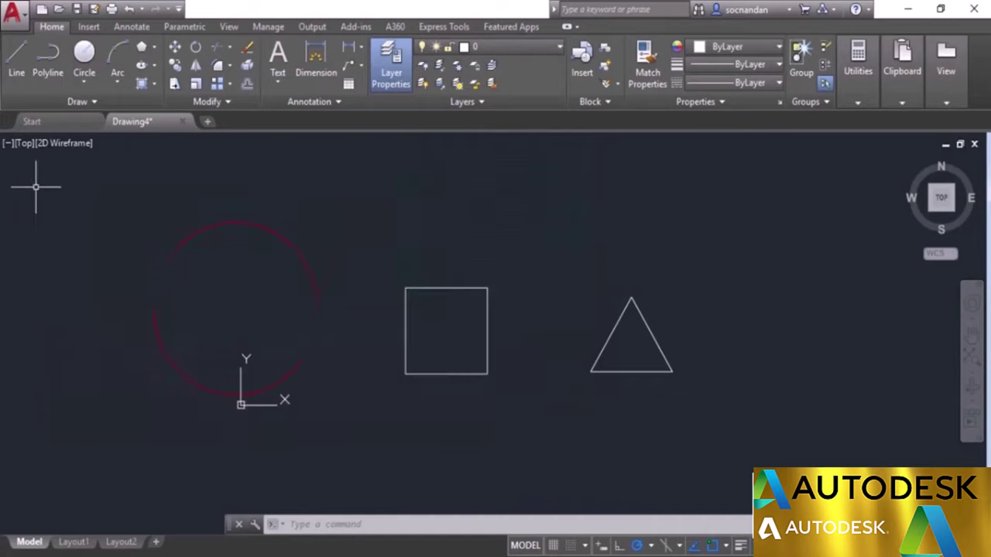
- Set the global linetype scale to 0.25 with LTSCALE
middle_drag(344, 340, 401, 330)
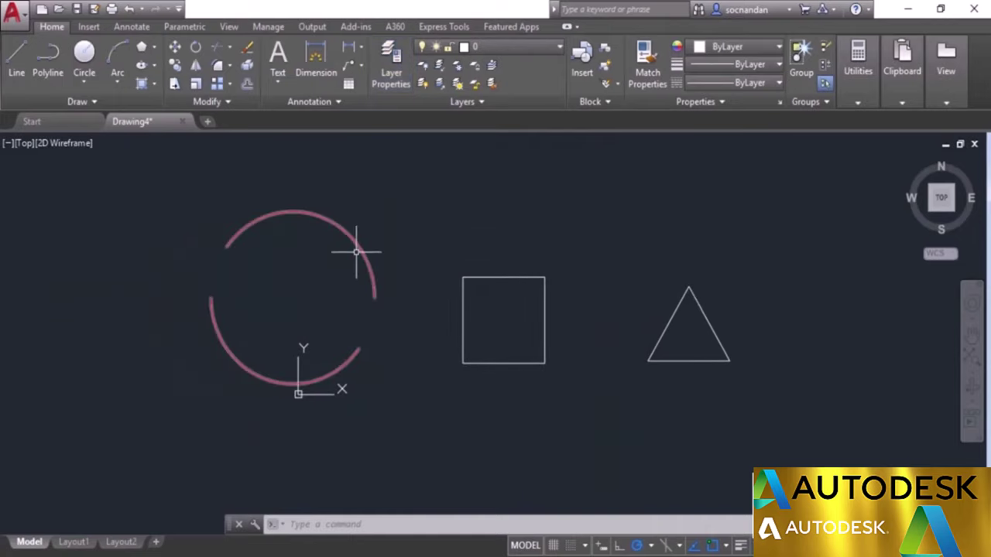
mouse_move(342, 228)
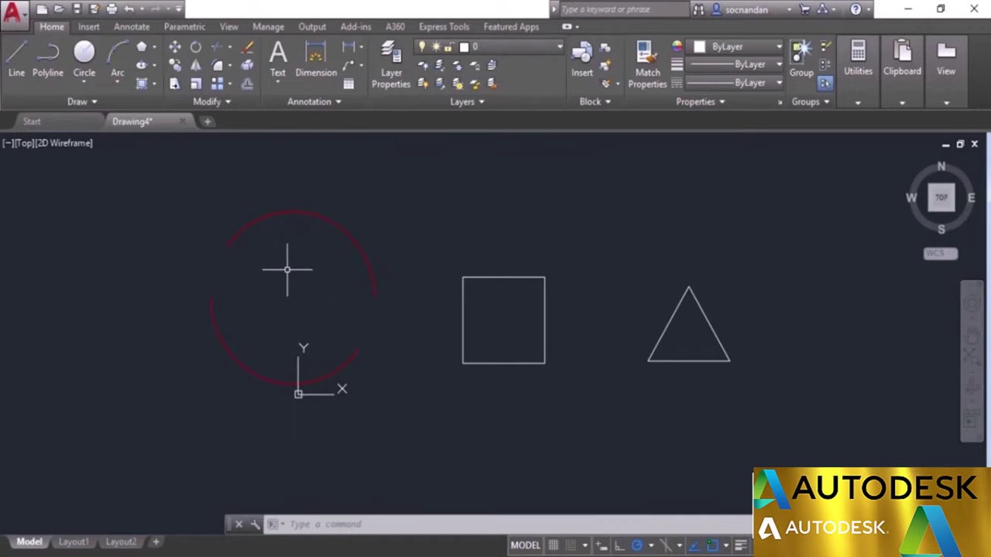
text(lt)
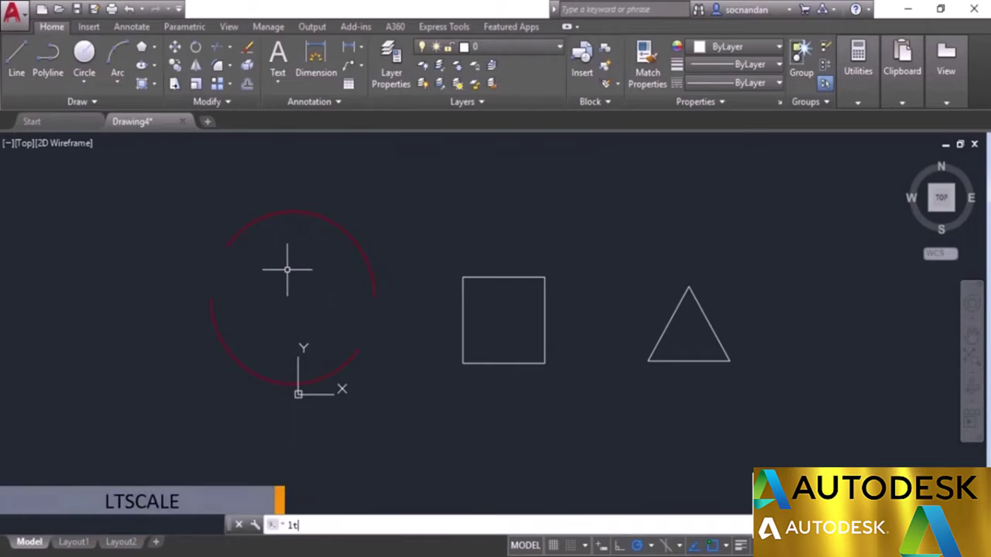
text(scale)
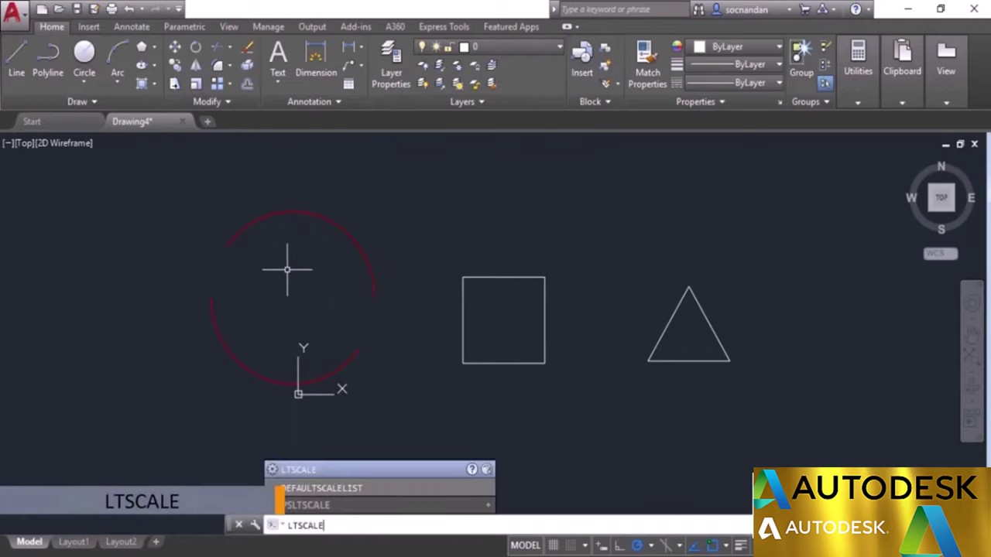
key(Return)
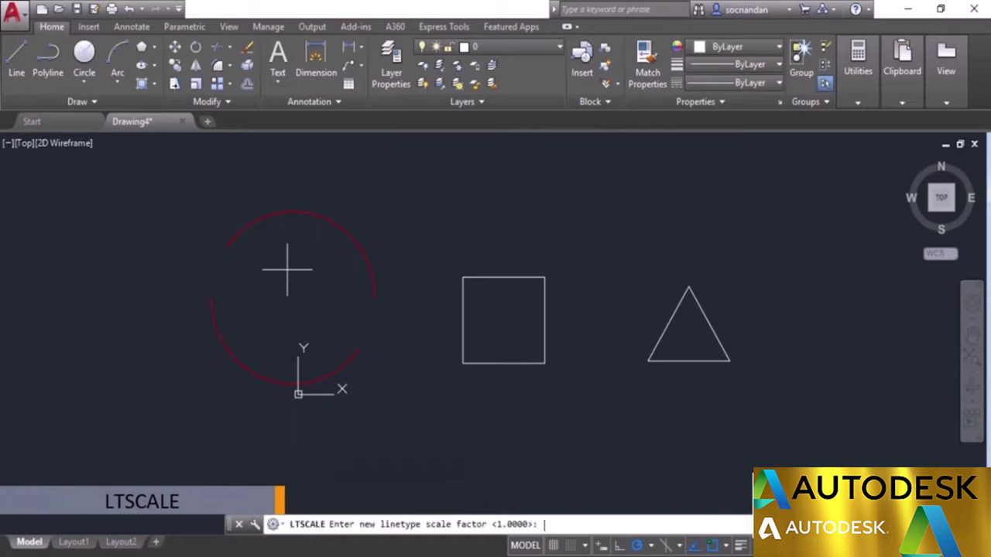
text(0.25)
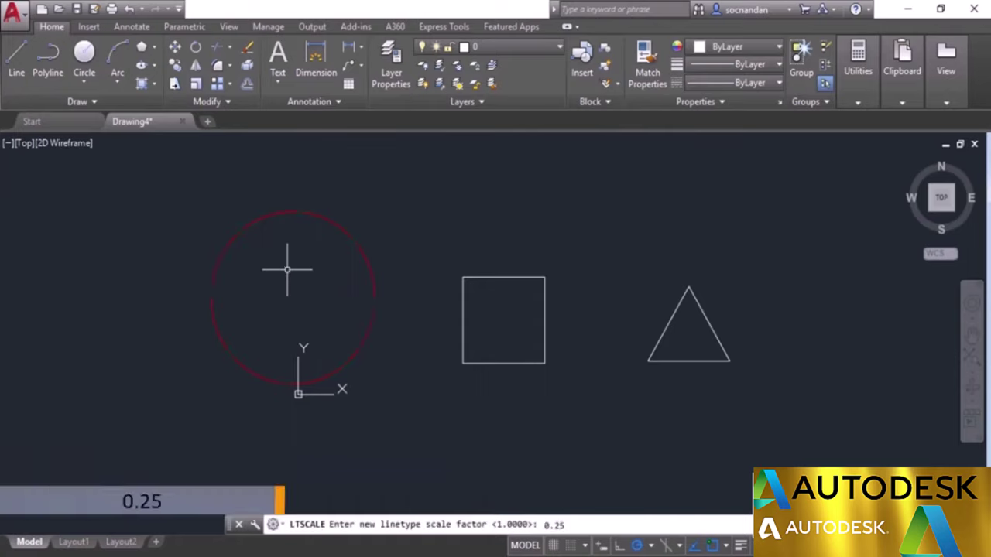
key(Return)
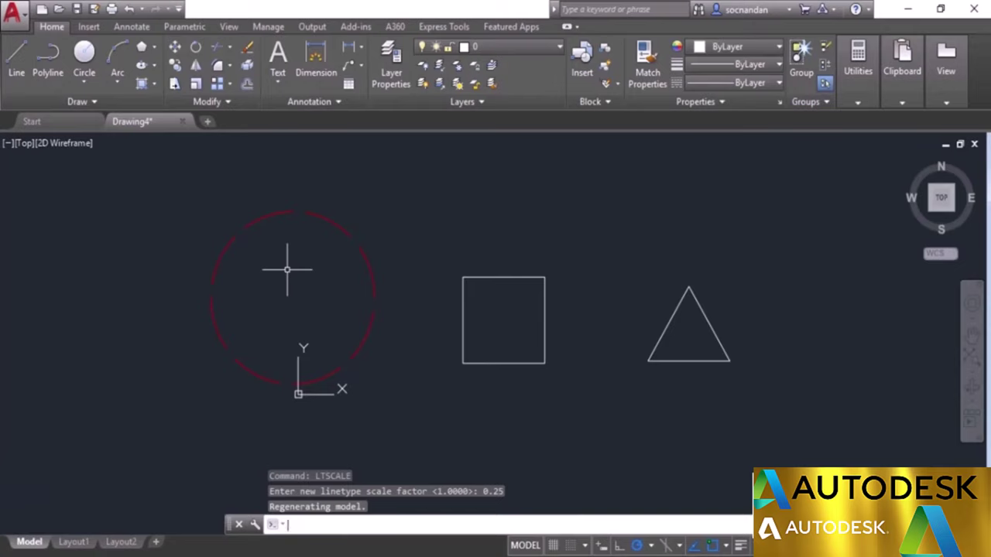
- Set the global linetype scale to 0.1 with LTSCALE, and switch on the display of lineweights
text(ltsca)
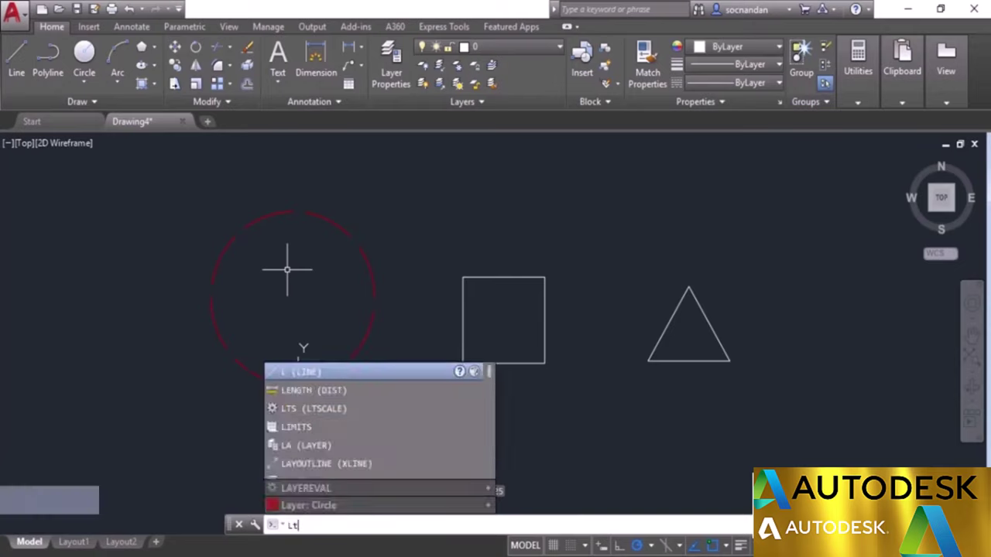
text(le)
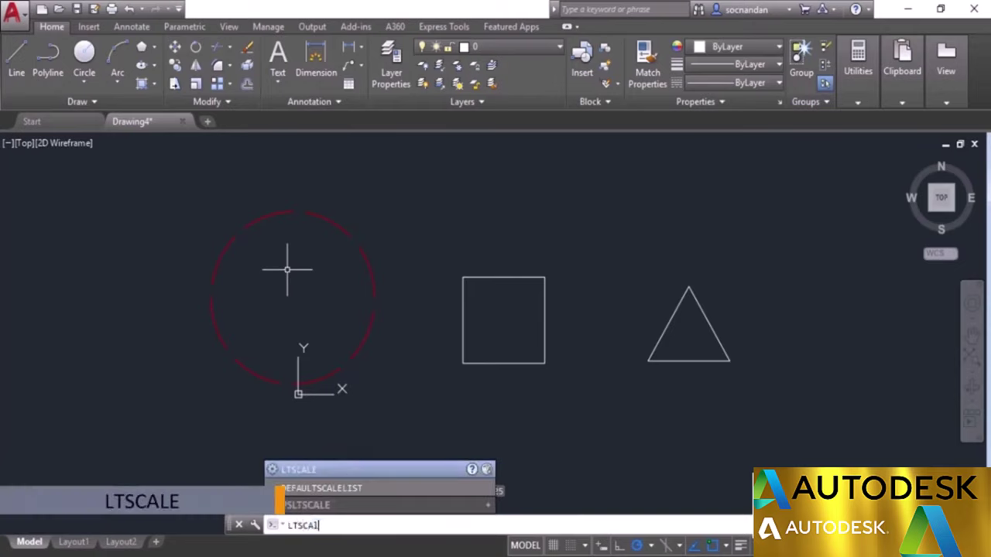
key(Return)
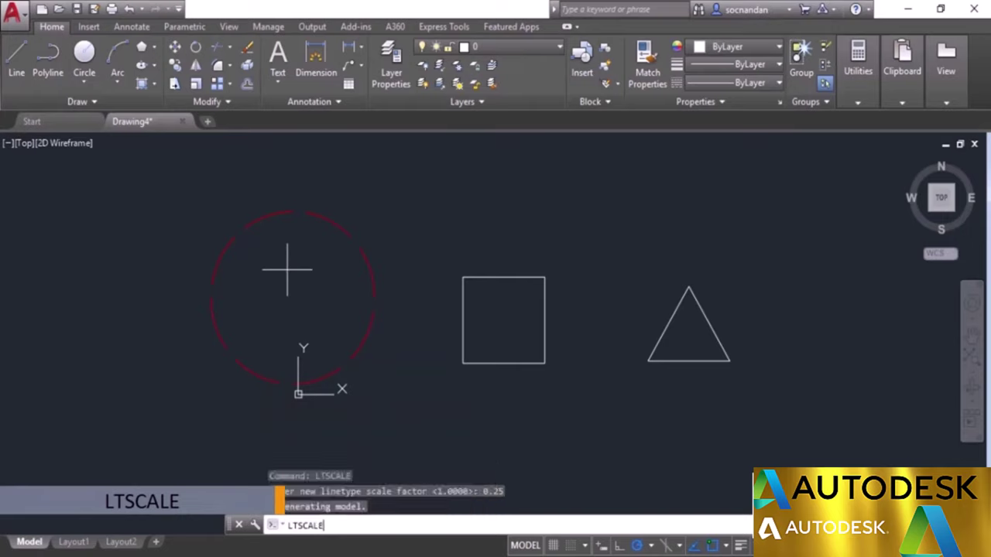
text(0.1)
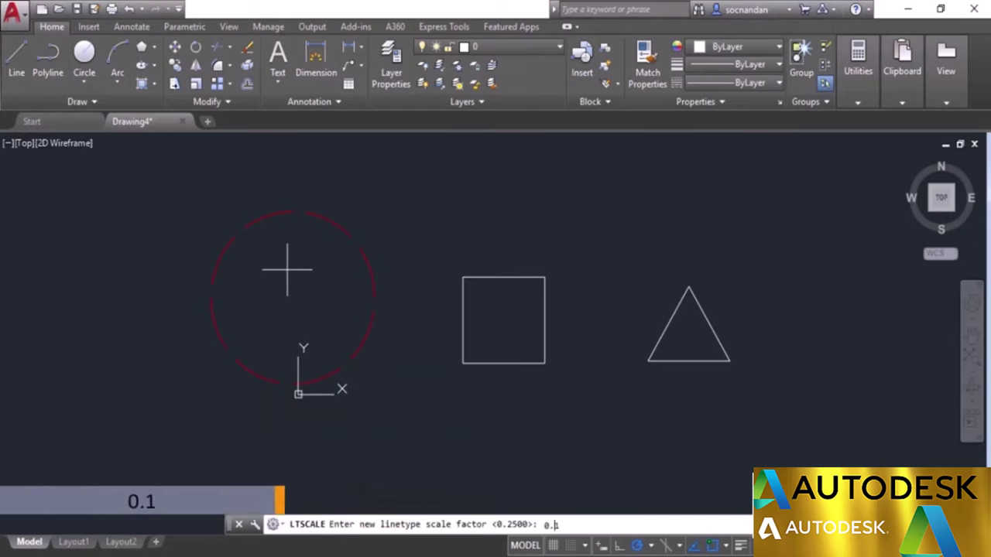
key(Return)
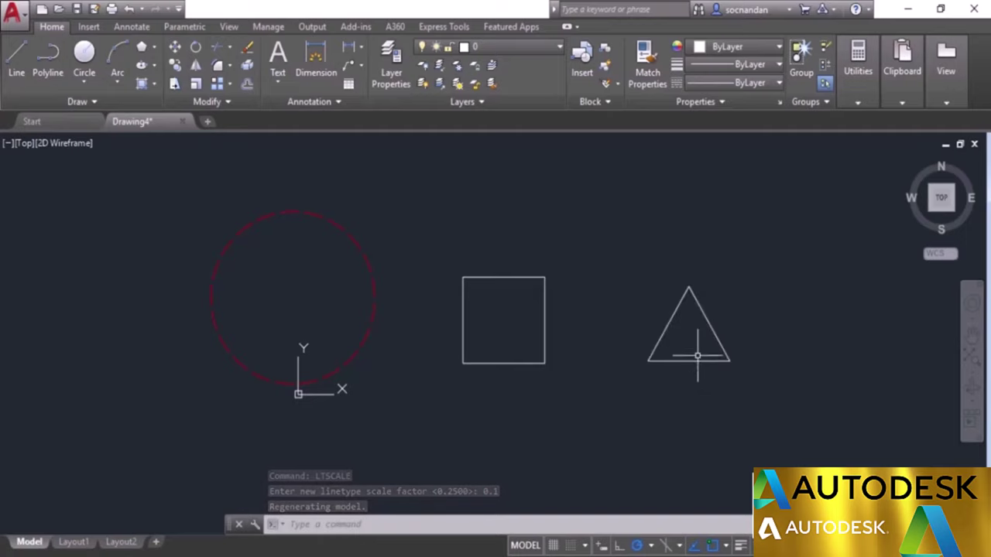
click(739, 546)
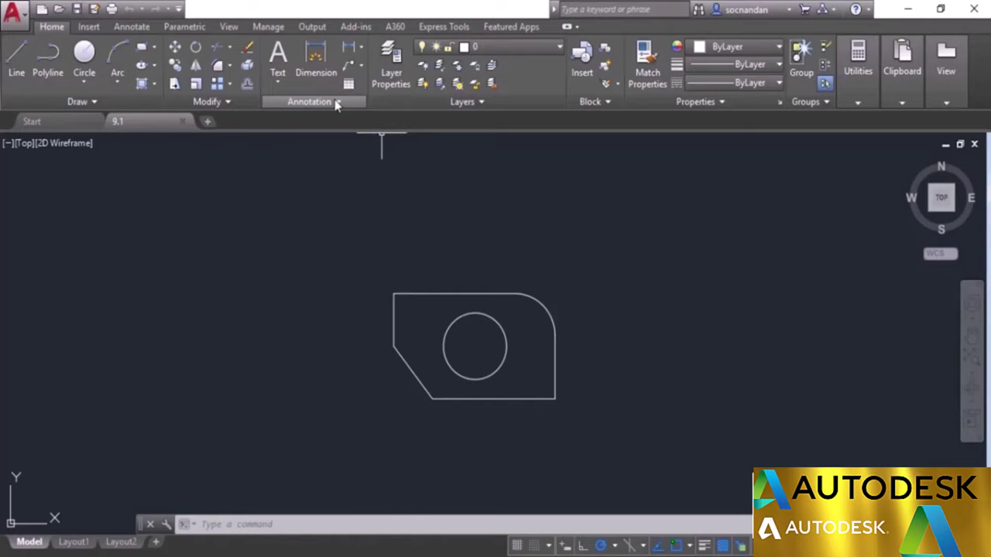
click(360, 48)
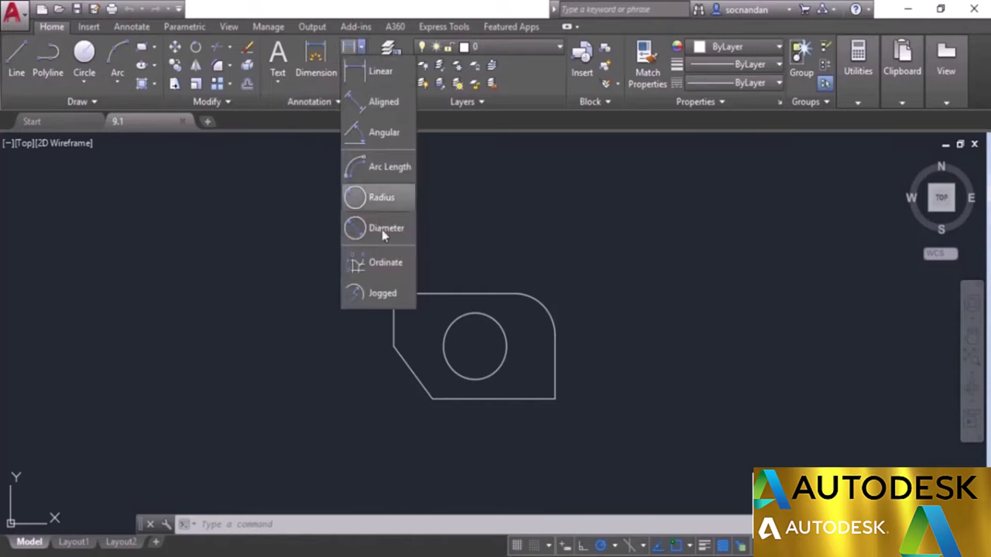
click(361, 49)
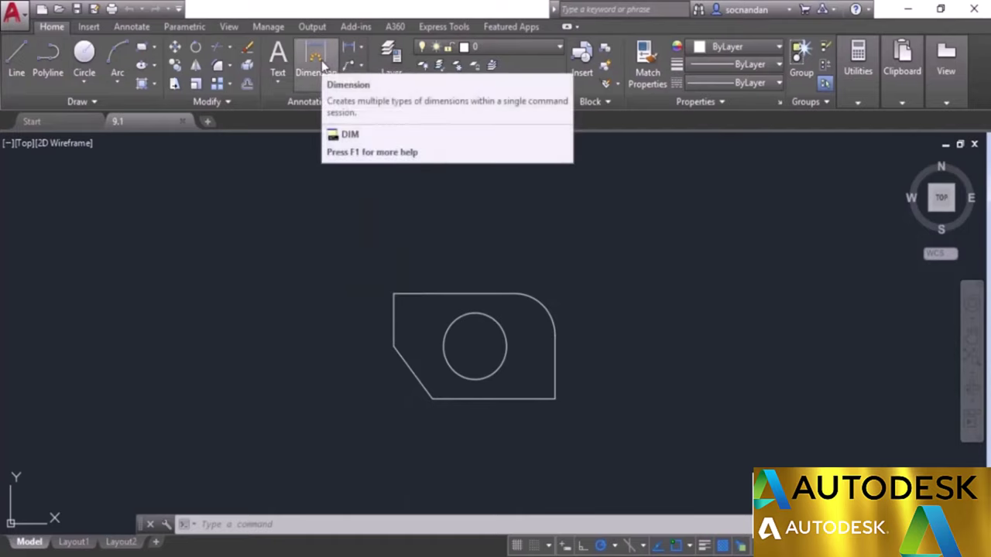
- Add a linear dimension between the two endpoints of the part's bottom edge, placing the dimension line below the outline
click(134, 28)
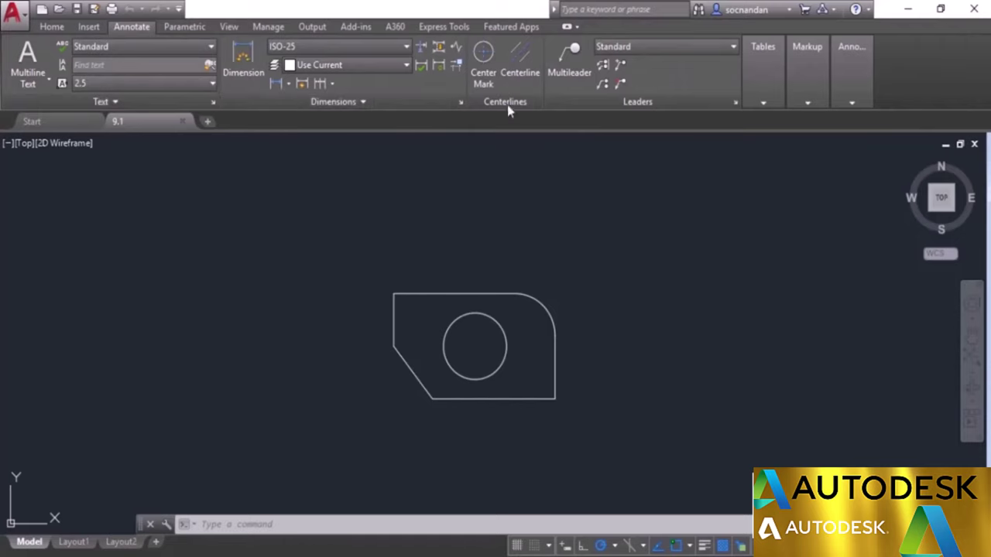
click(805, 82)
middle_drag(486, 348, 472, 330)
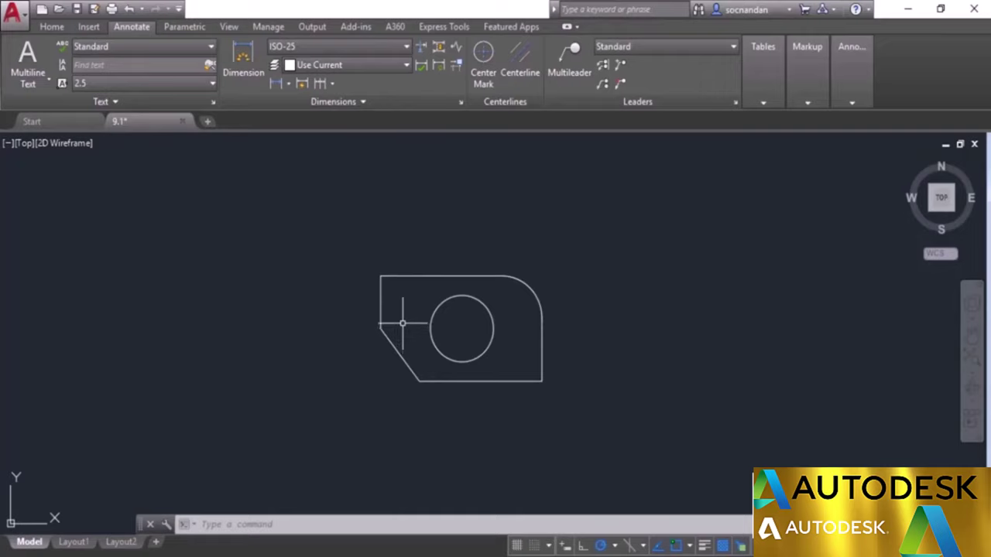
click(287, 84)
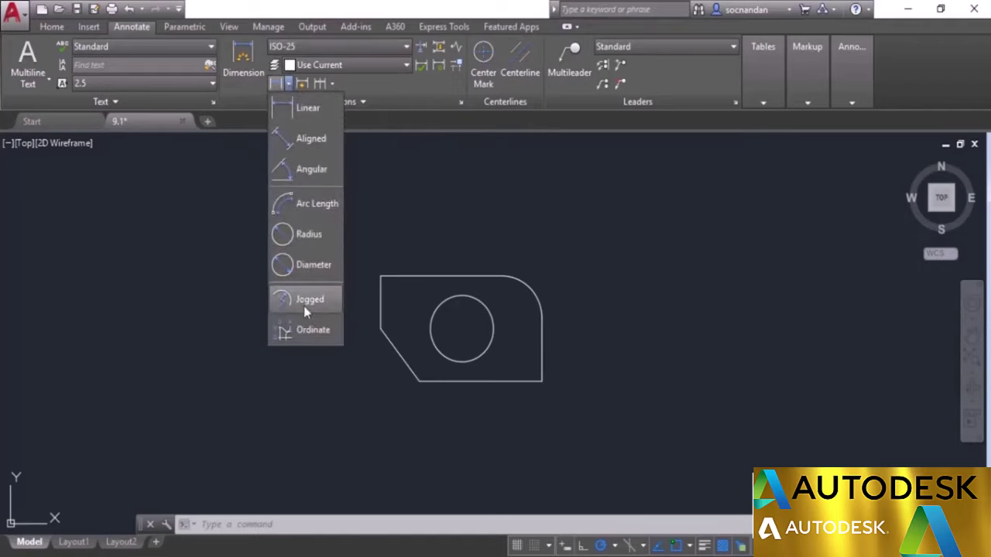
click(304, 109)
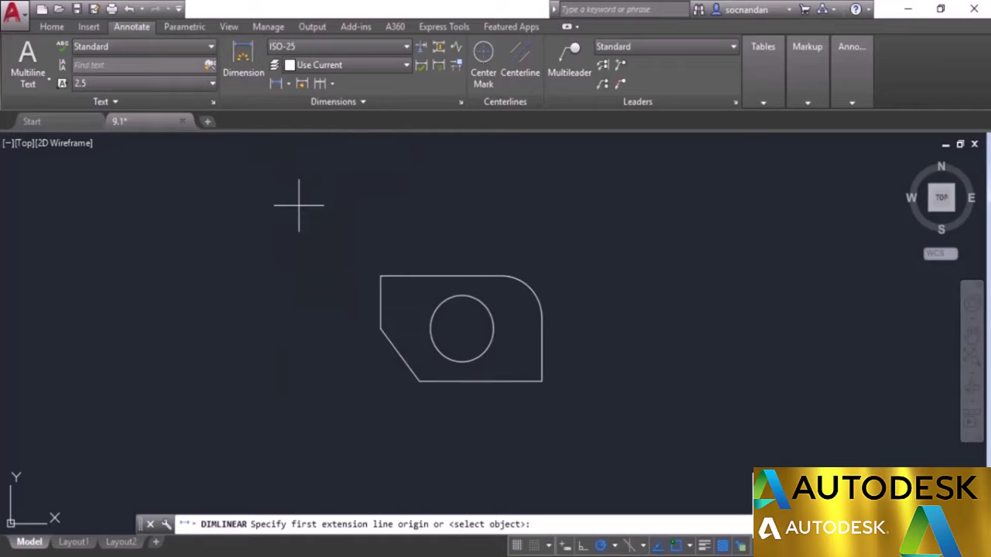
click(419, 380)
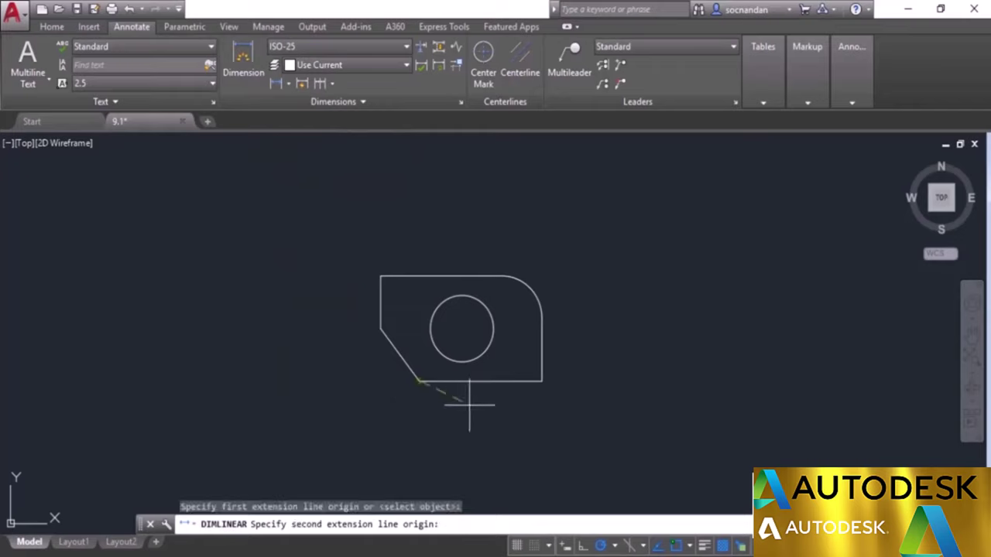
click(541, 380)
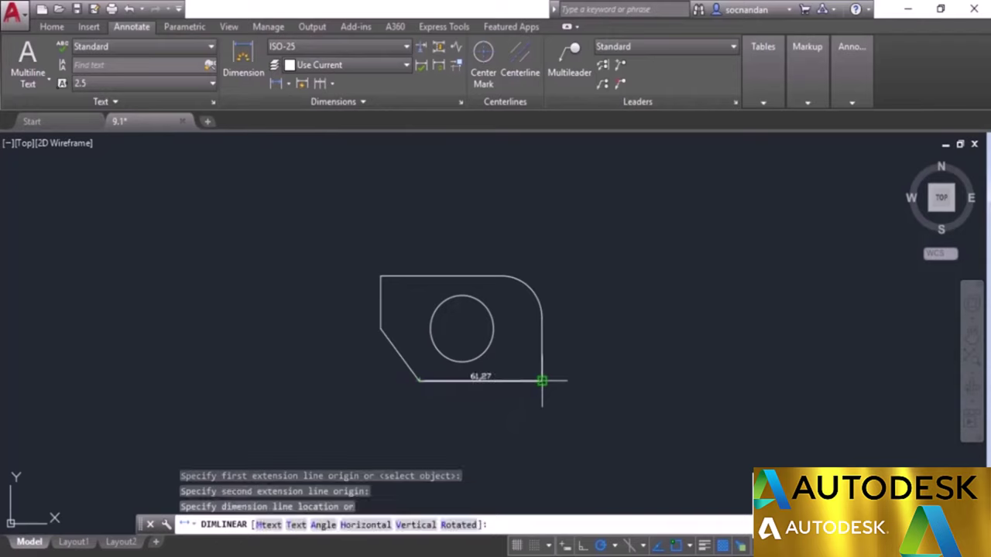
click(478, 411)
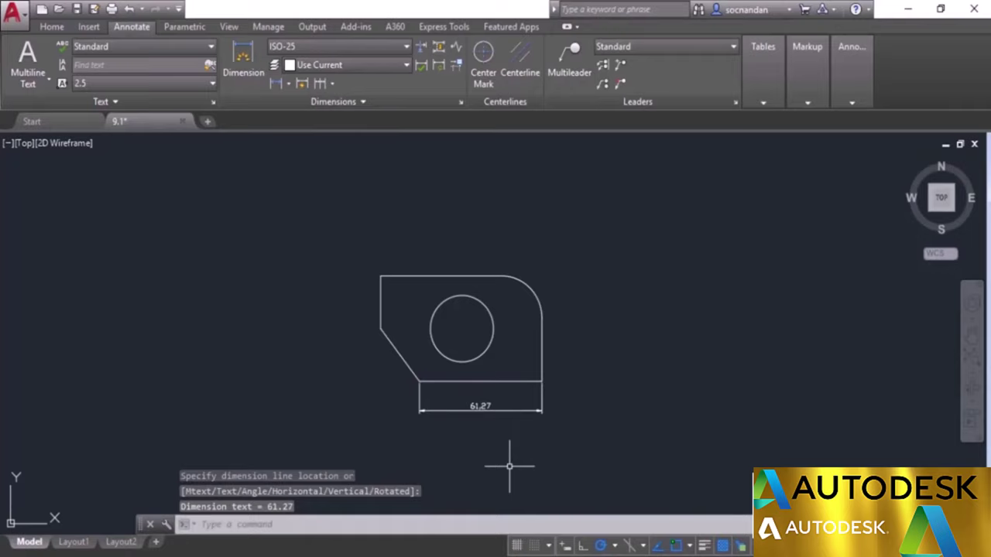
- Add a linear dimension to the part's left vertical edge by selecting the edge as the object, placing it left of the outline
scroll(475, 422, up, 2)
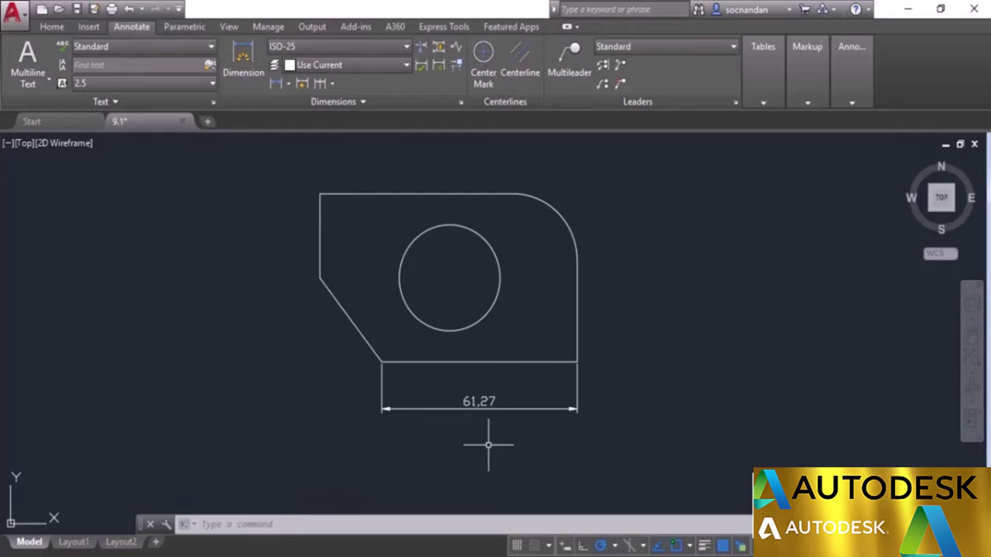
click(288, 82)
click(295, 110)
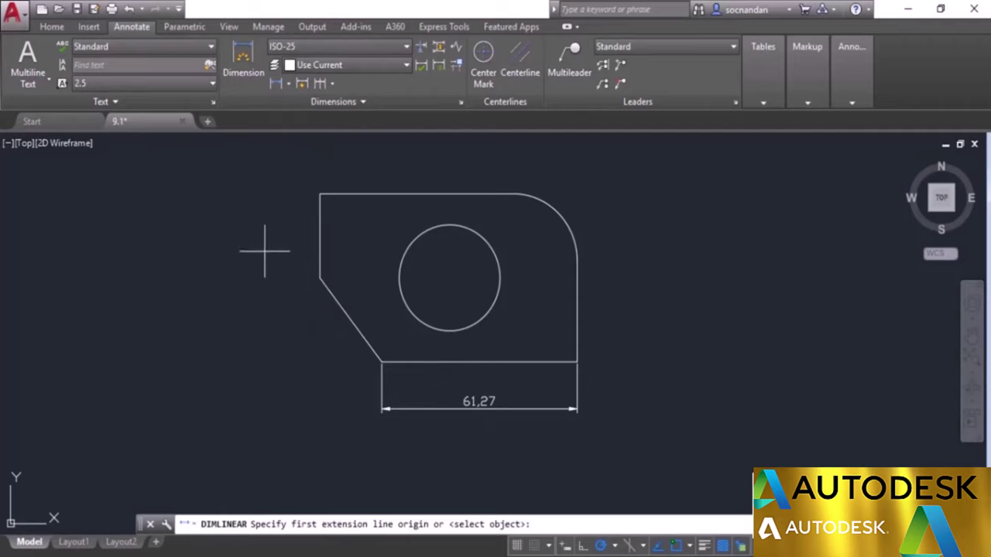
key(Return)
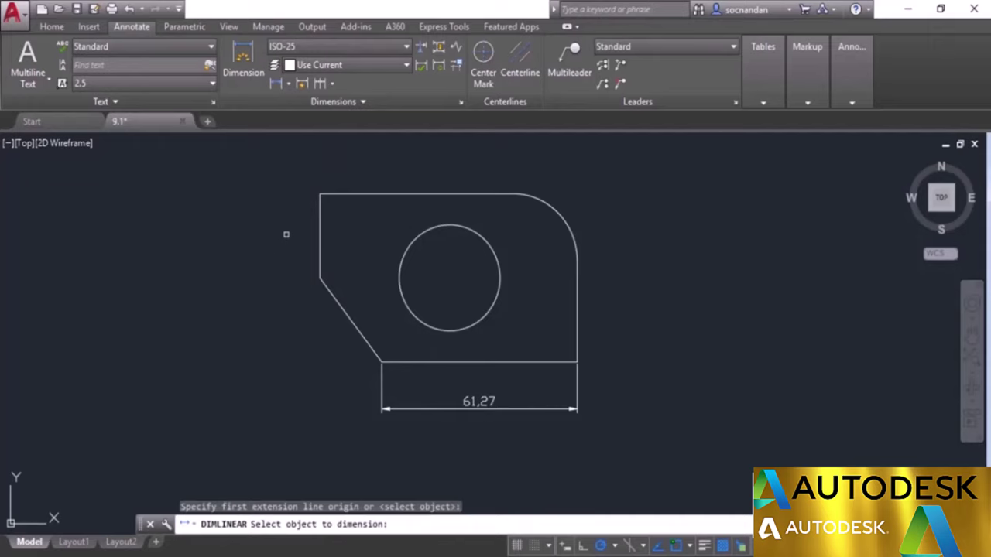
click(318, 215)
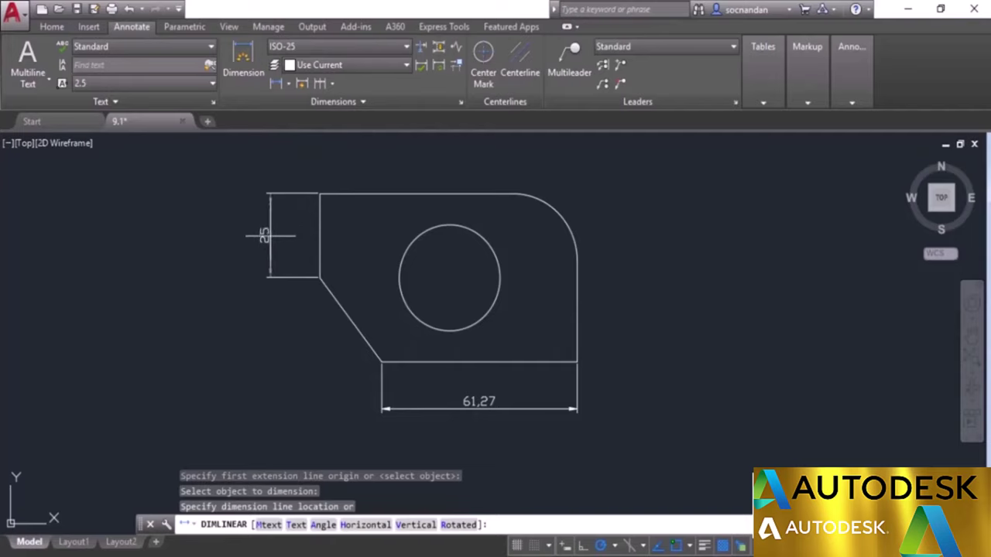
click(264, 237)
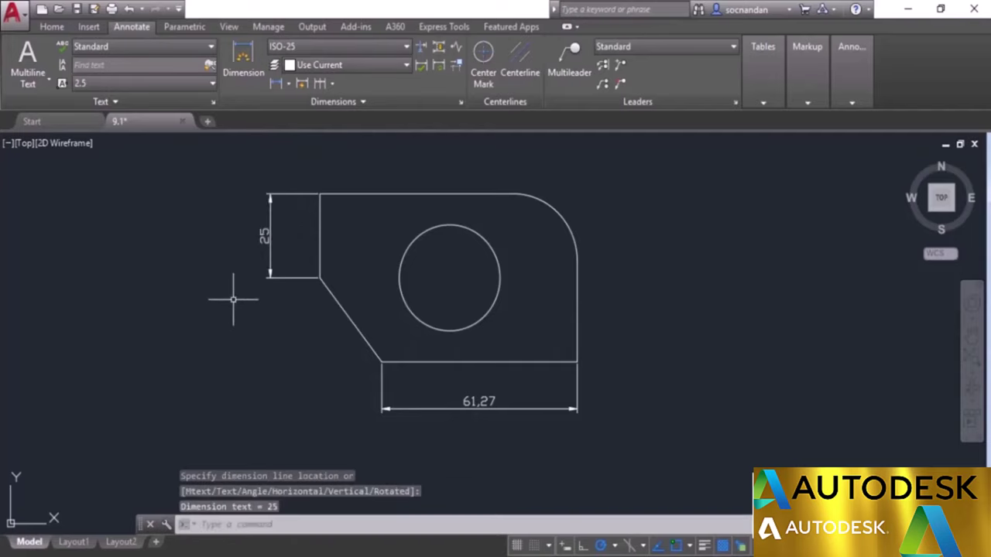
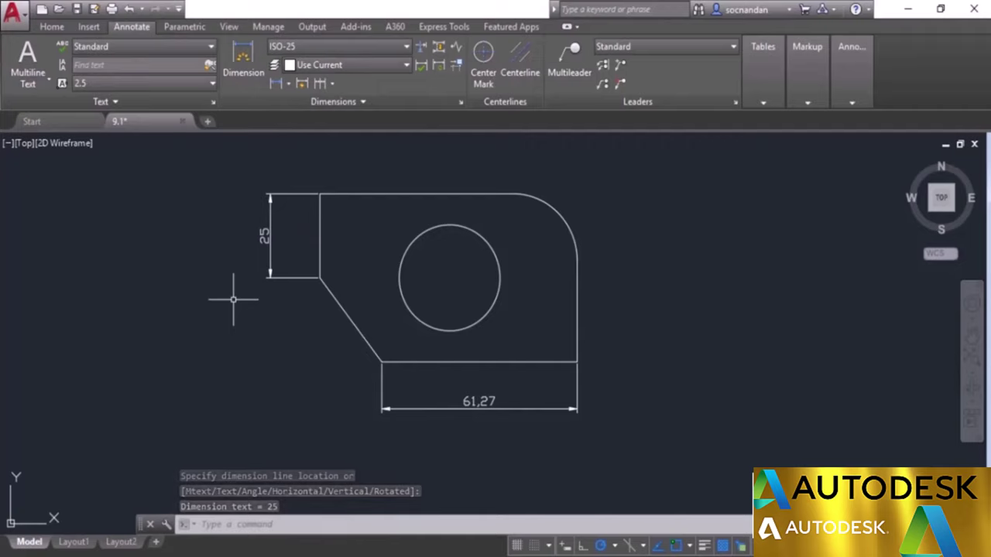
click(288, 83)
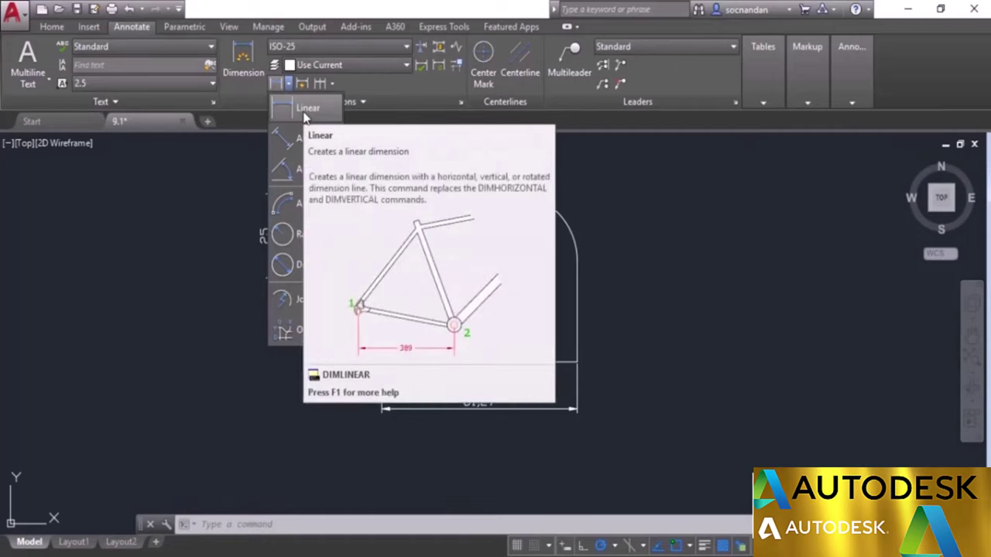
click(304, 115)
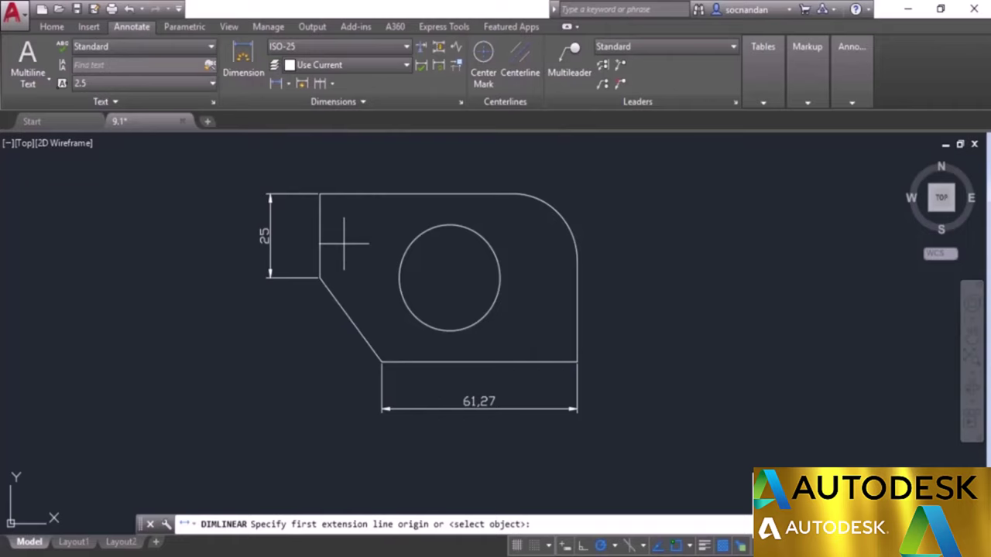
key(Return)
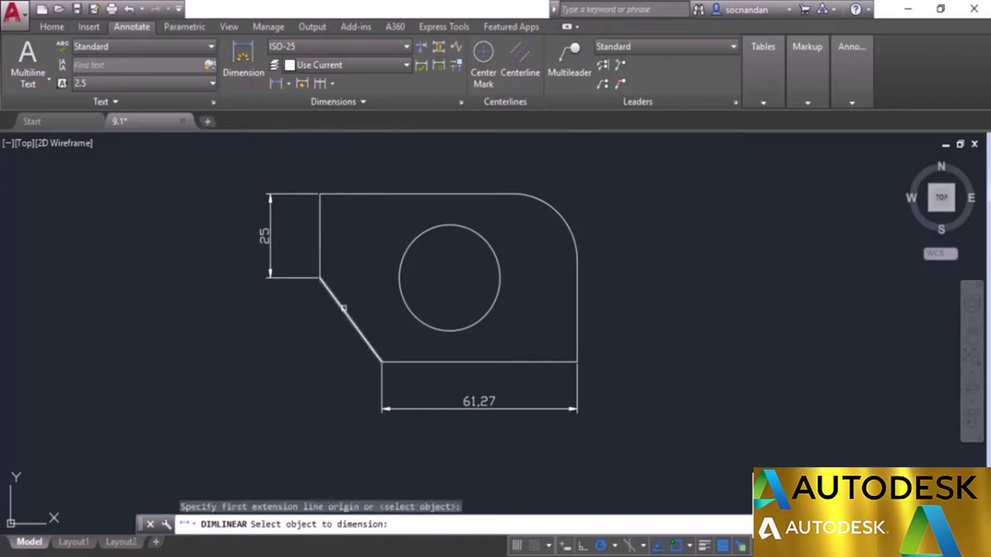
click(346, 313)
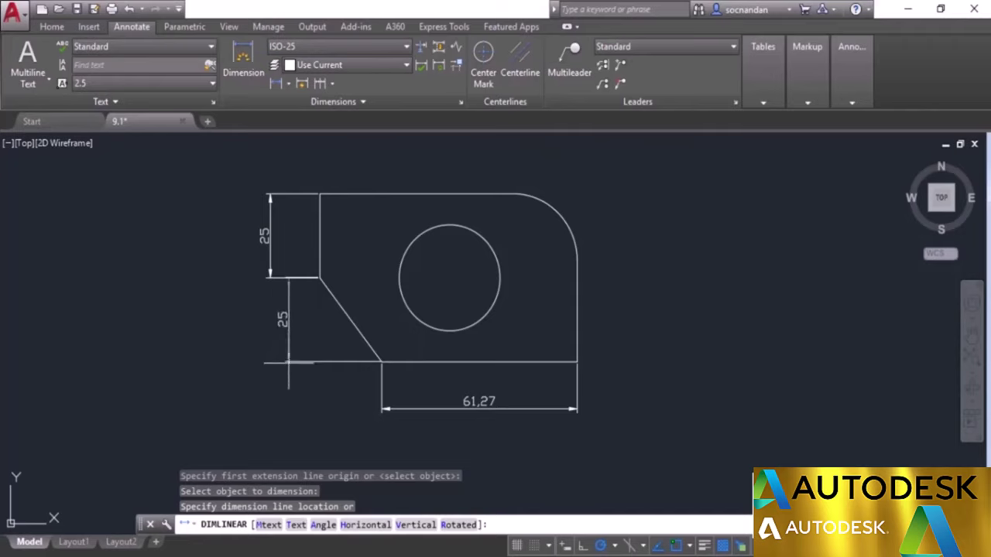
key(Escape)
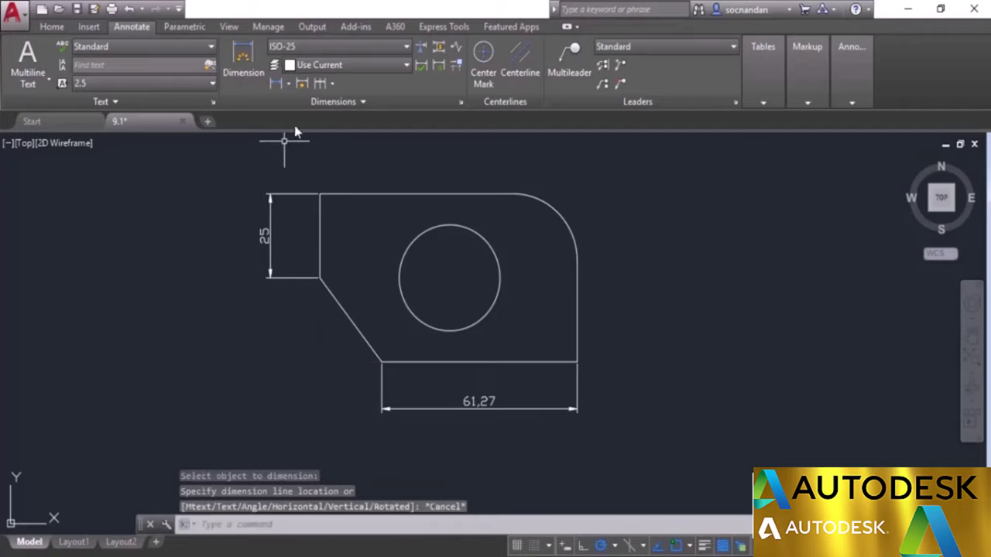
- Add an aligned dimension between the two endpoints of the slanted lower-left edge, placing the dimension line outside the outline
click(288, 84)
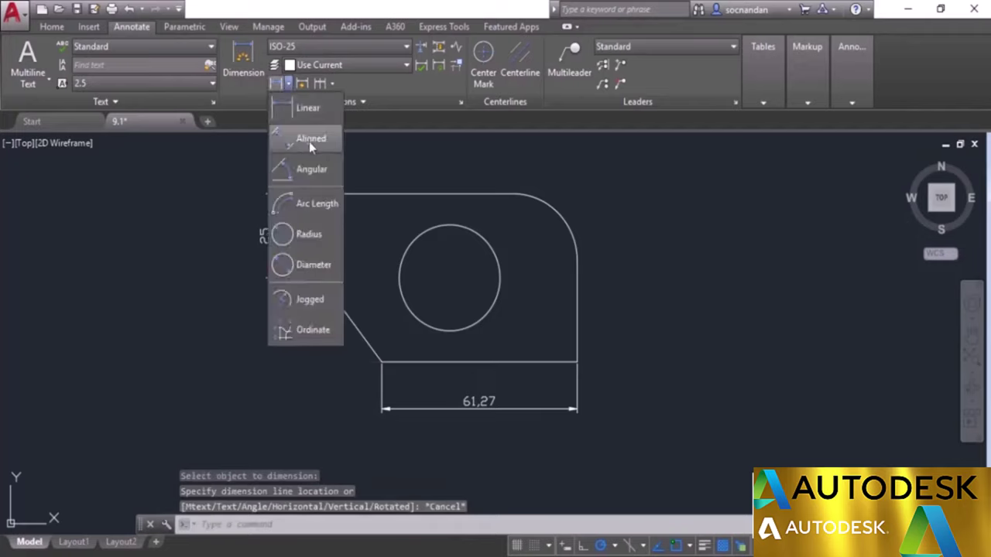
click(309, 142)
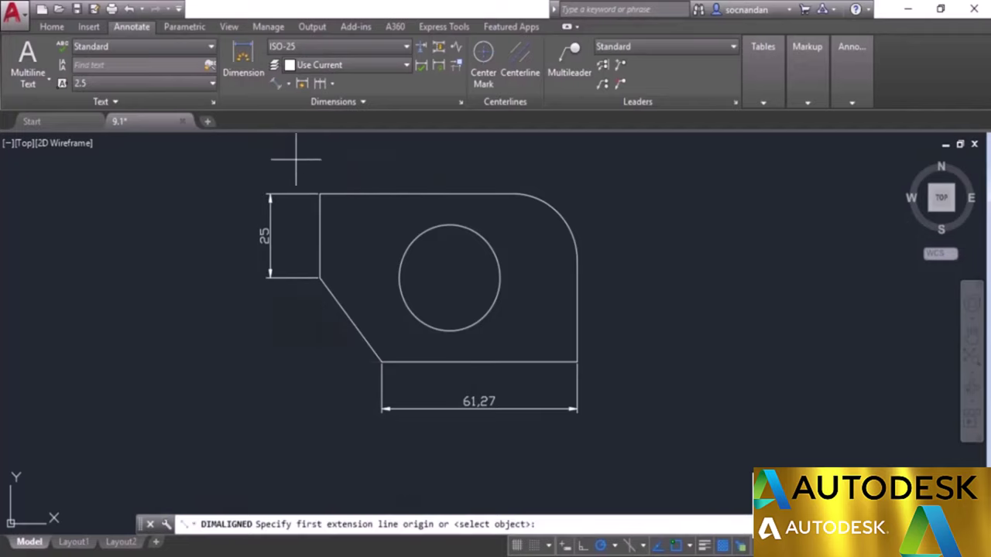
click(319, 277)
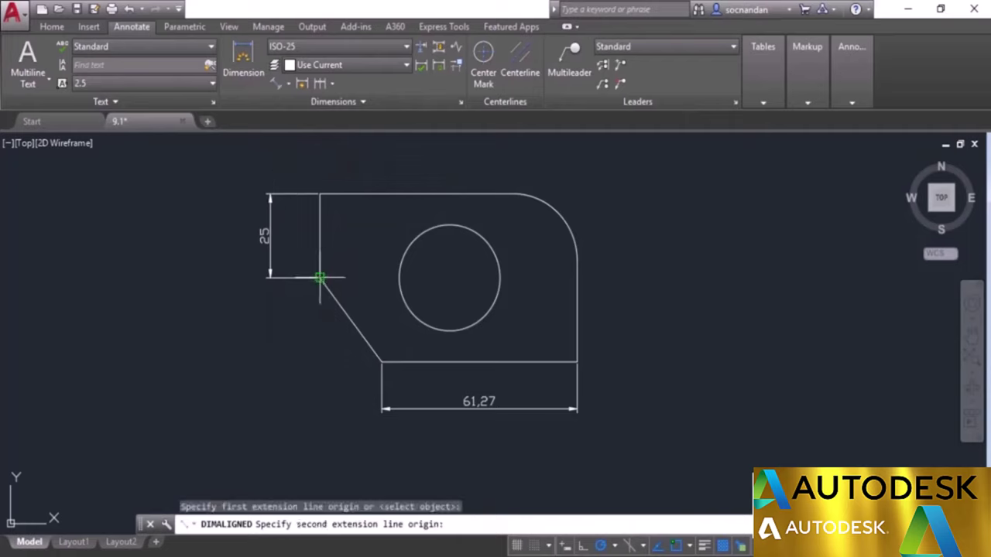
click(380, 361)
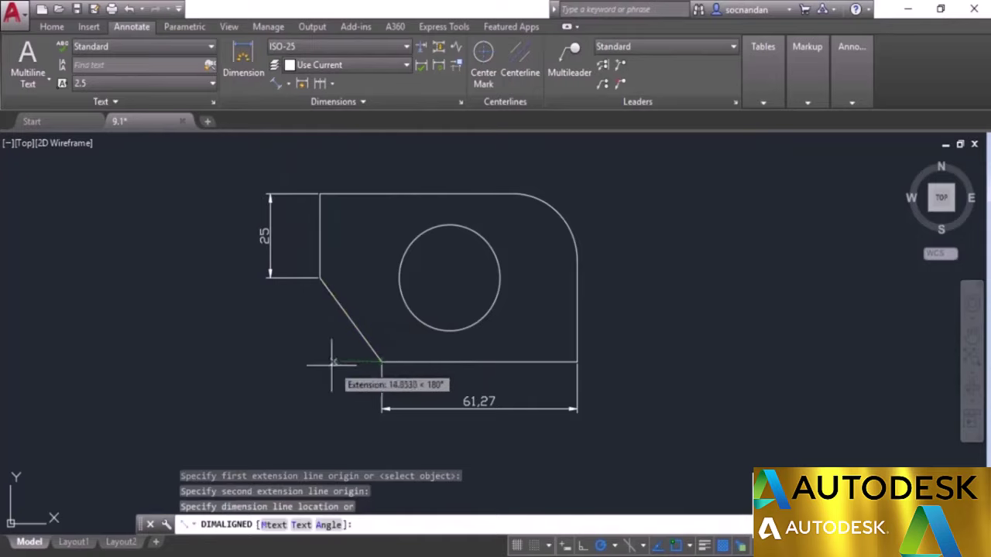
click(279, 317)
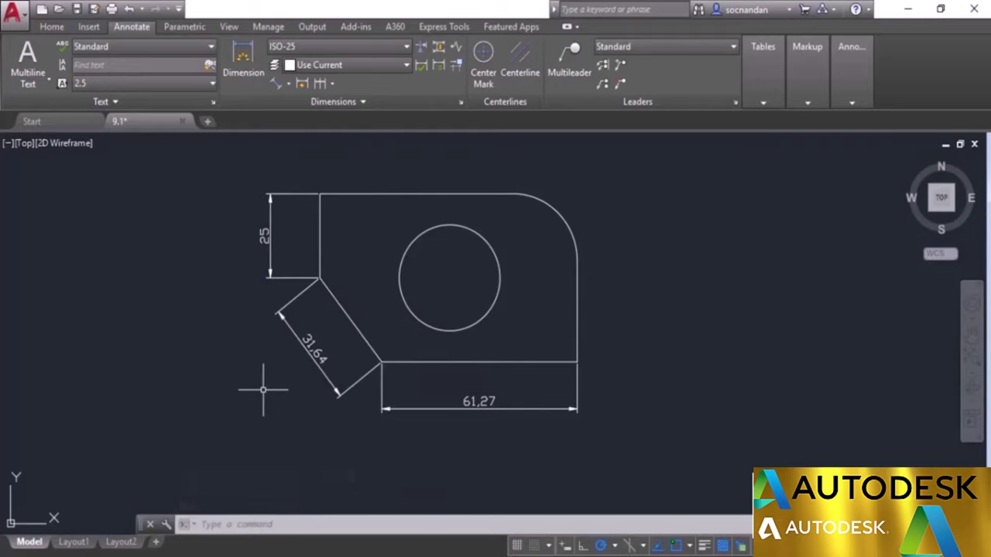
- Add an angular dimension between the slanted edge and the bottom edge, placing its arc inside the part
click(289, 84)
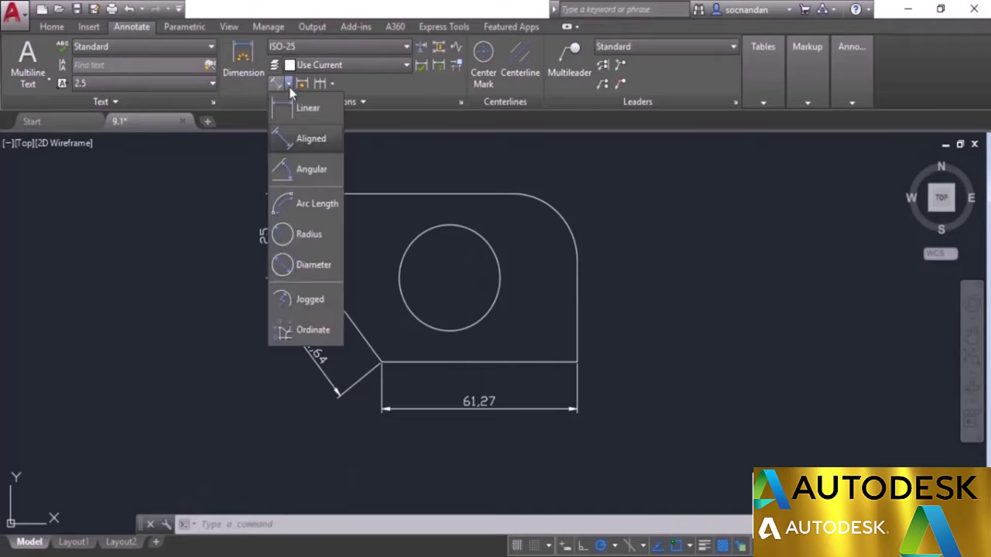
click(314, 170)
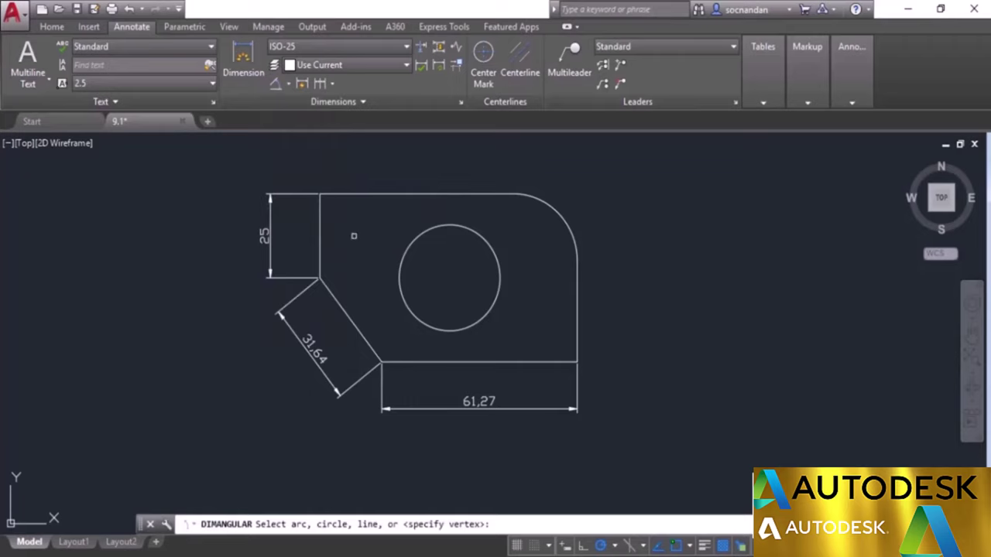
click(349, 314)
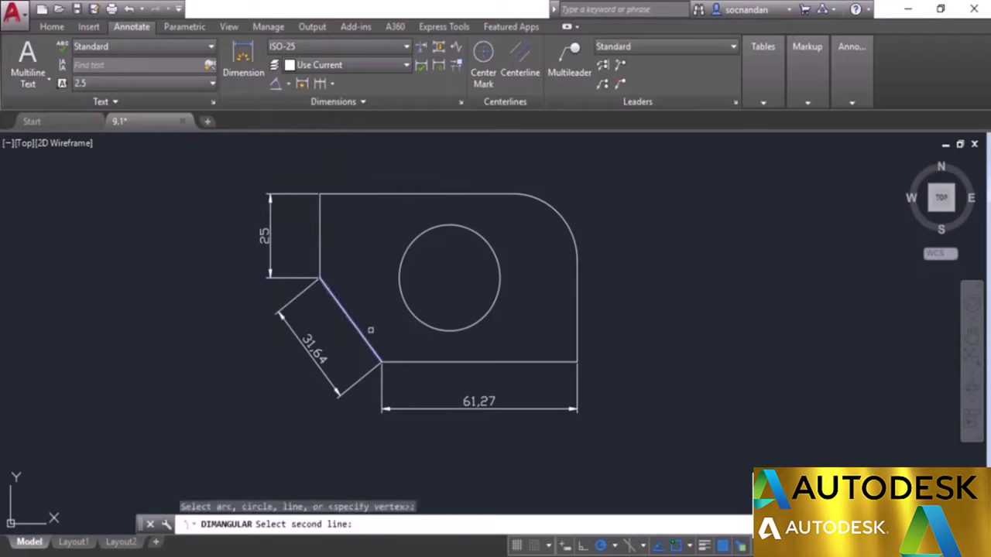
click(397, 360)
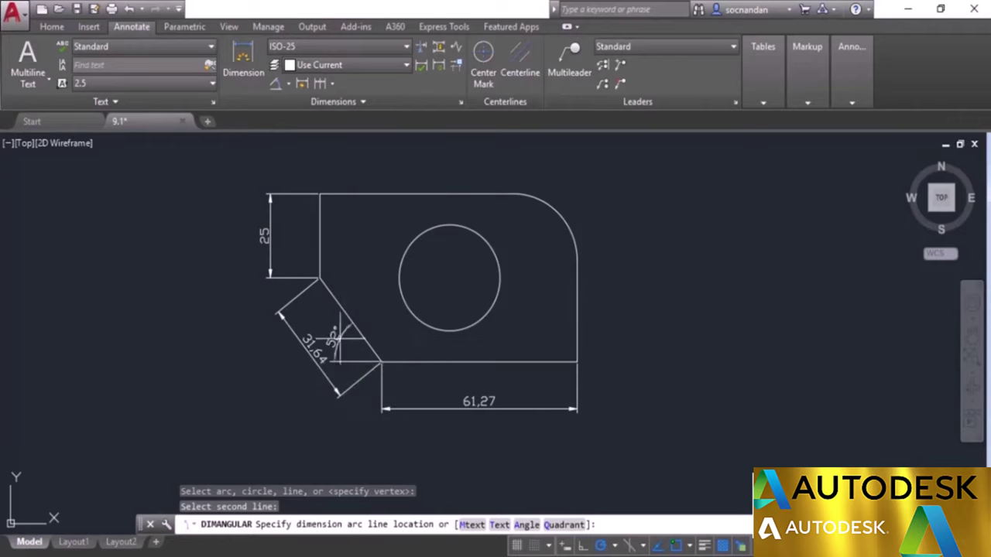
click(396, 331)
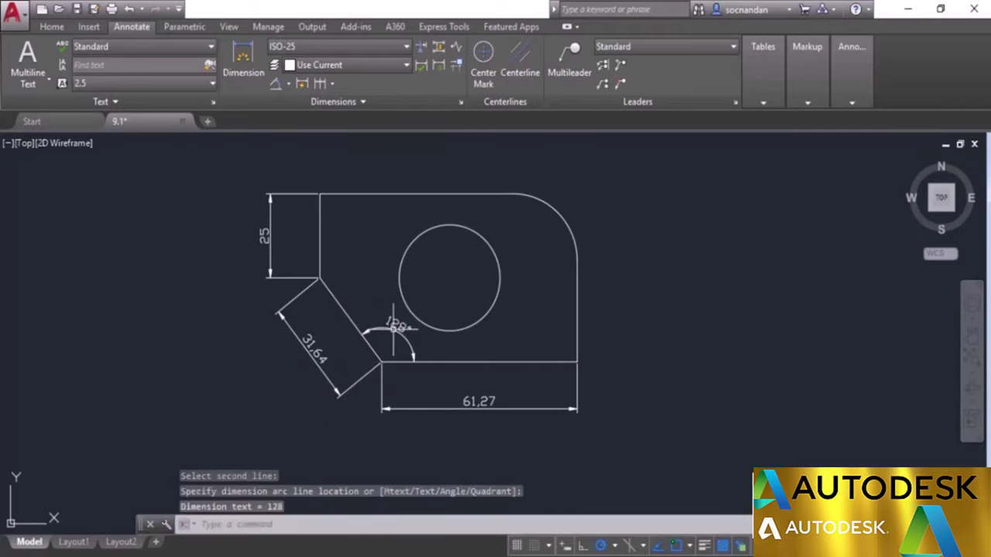
- Add an angular dimension to the rounded upper-right corner arc, placing it outside the outline
click(277, 82)
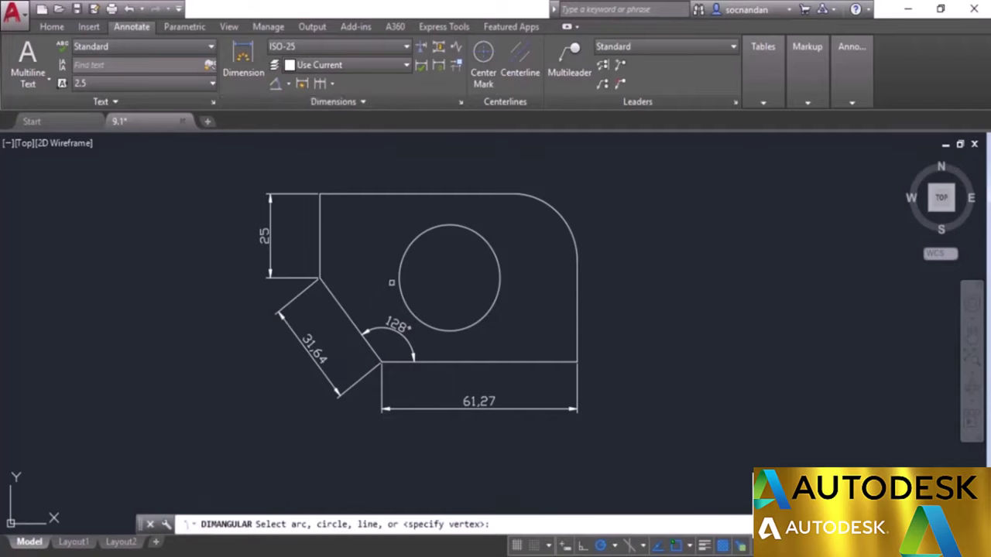
click(551, 209)
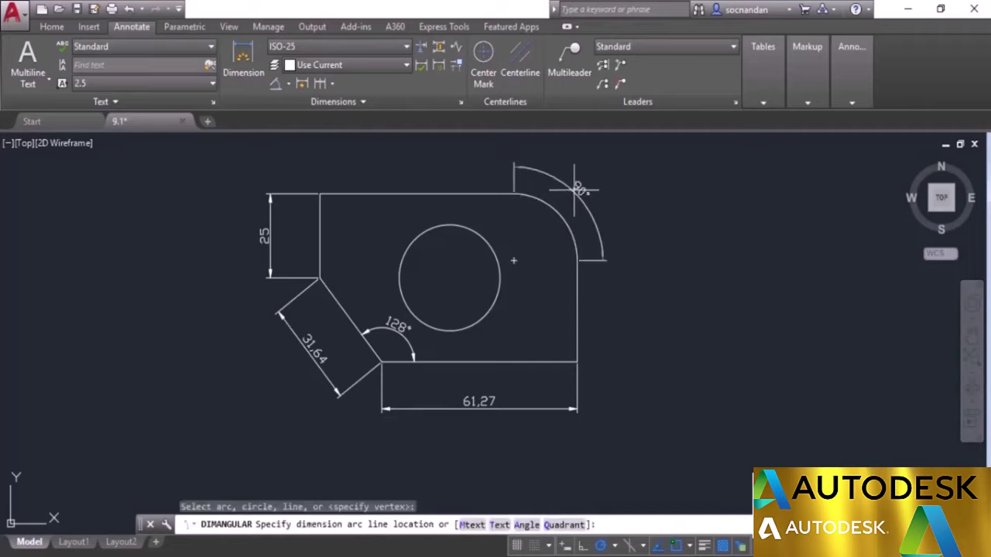
click(582, 184)
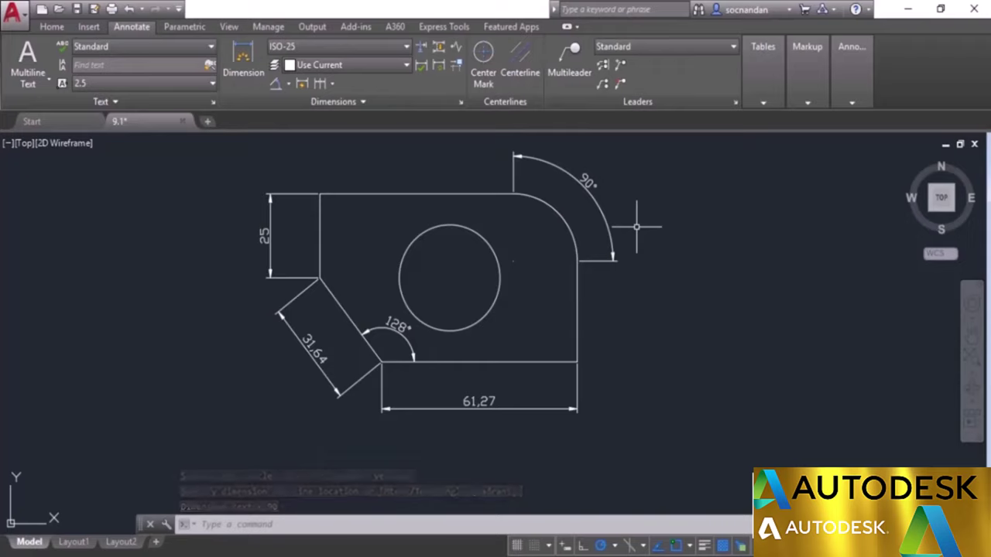
- Delete the angular dimension on the rounded upper-right corner
click(602, 203)
right_click(637, 199)
click(699, 281)
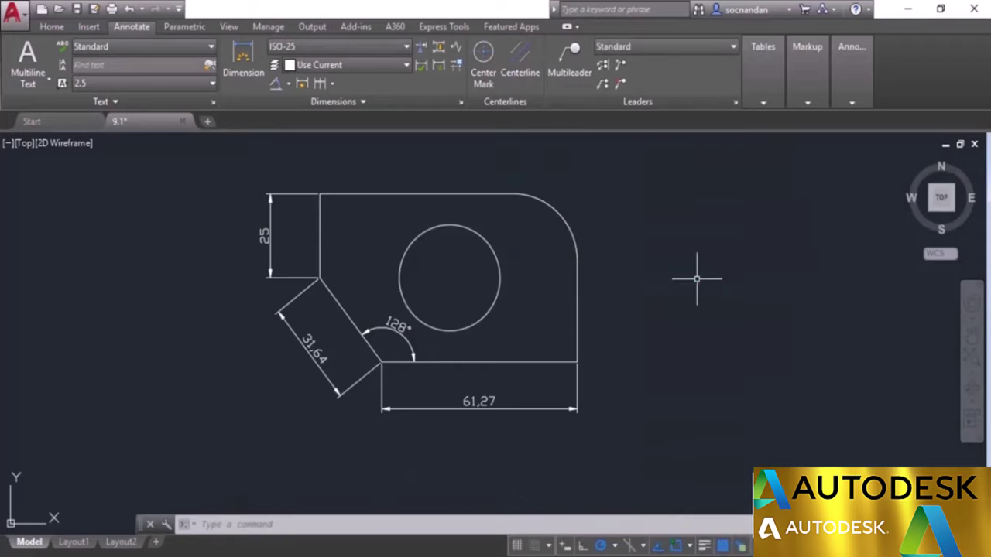
- Add an arc length dimension to the rounded upper-right corner, placing it outside the outline
click(289, 85)
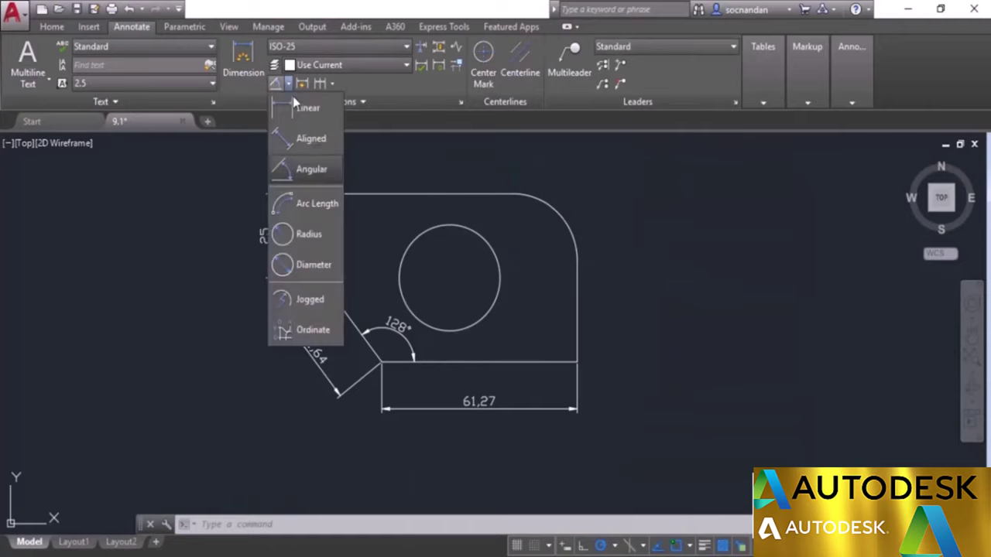
click(309, 205)
middle_drag(532, 276, 520, 312)
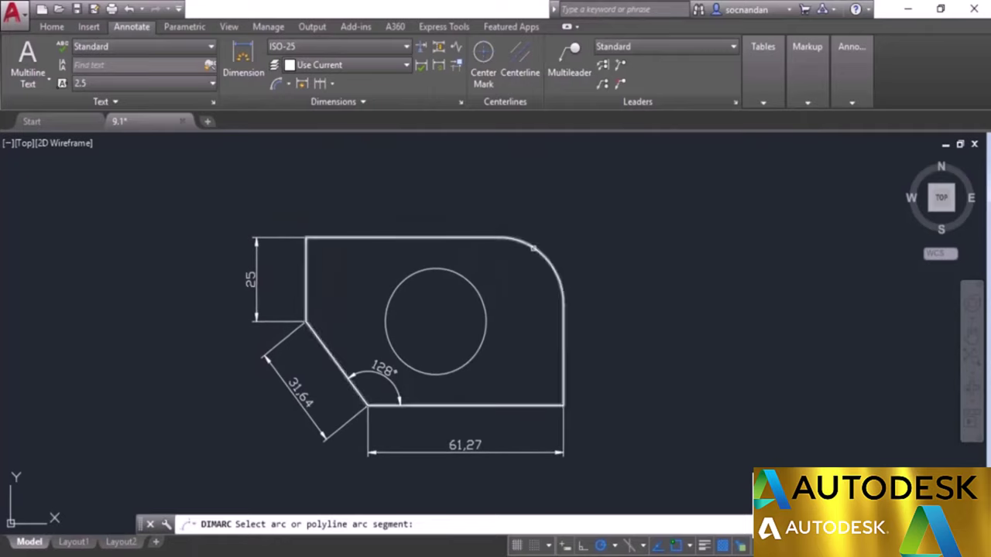
click(537, 247)
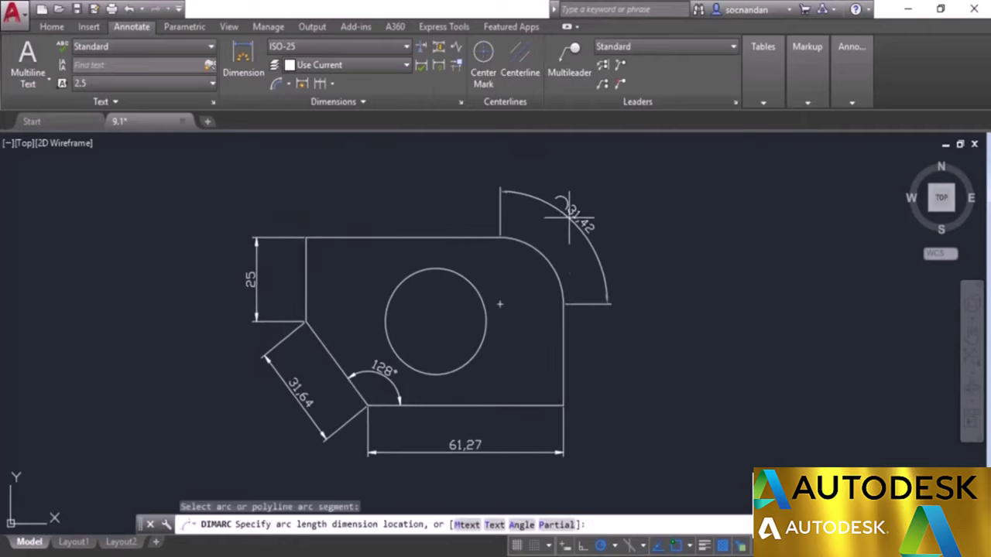
click(569, 219)
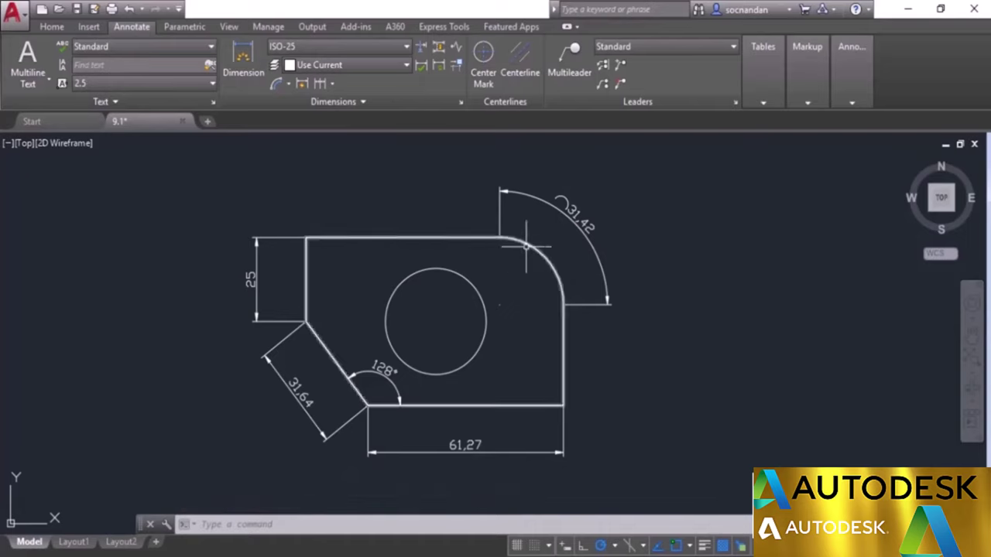
- Add a radius dimension to the circle, placing its text above the part's upper-left area
click(292, 84)
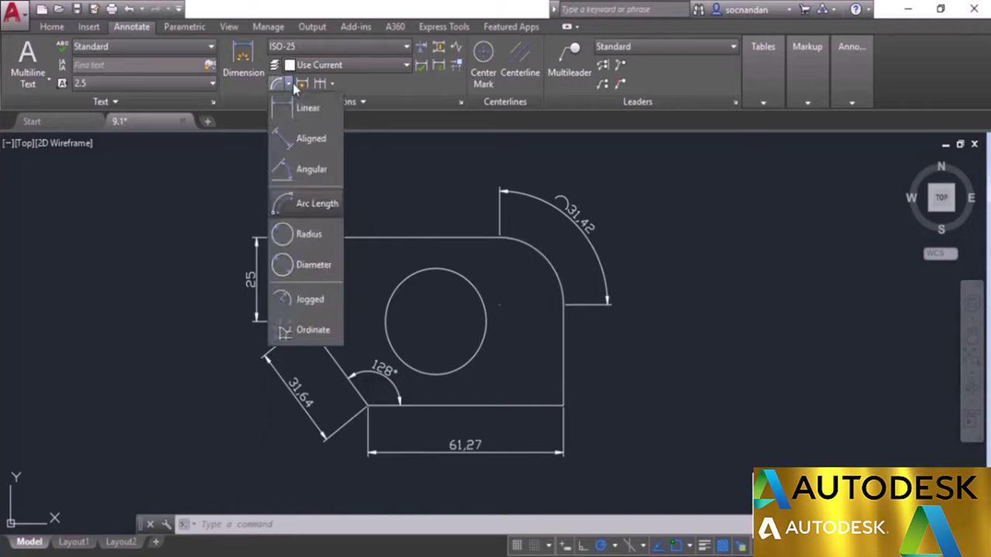
click(313, 235)
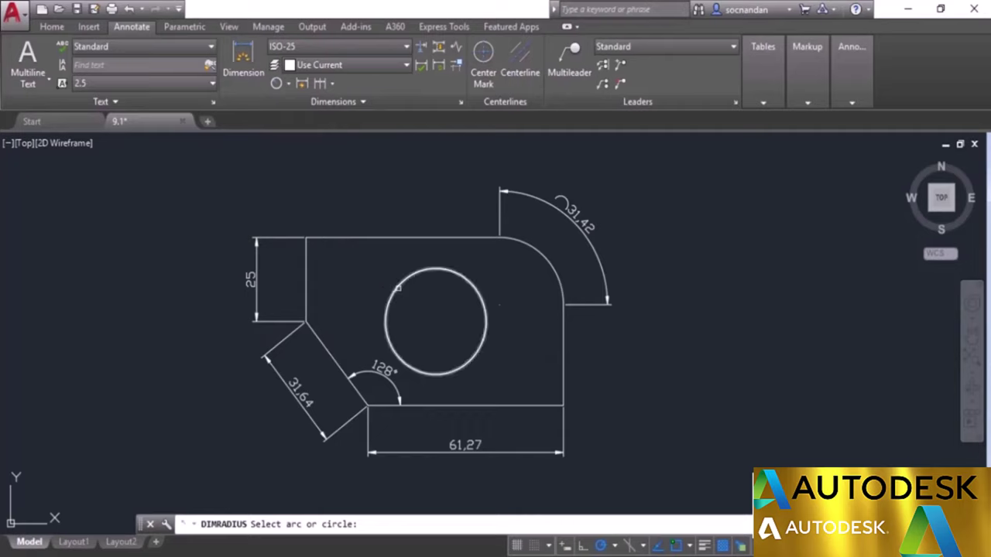
click(386, 317)
click(357, 192)
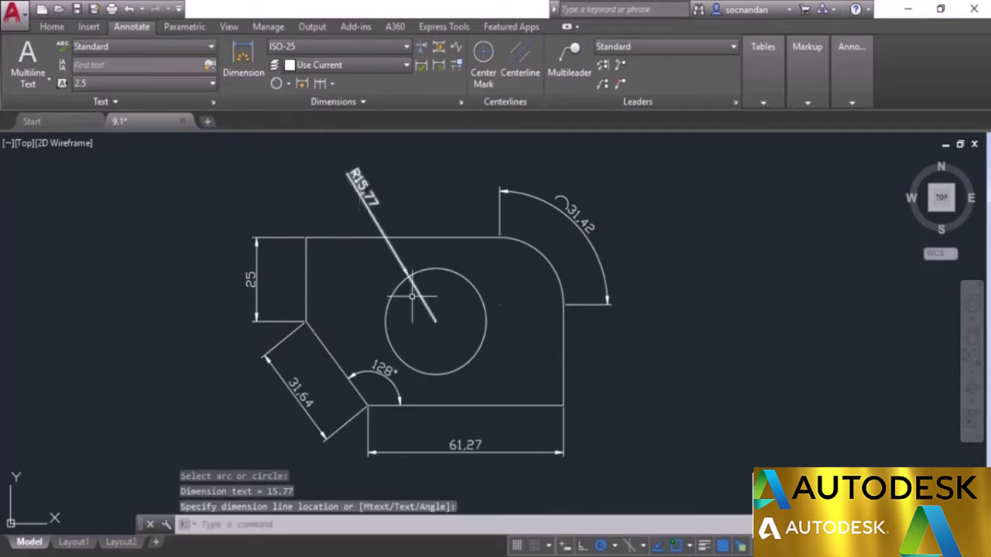
- Add a radius dimension to the rounded upper-right corner, placing its text beyond the arc length dimension
click(275, 85)
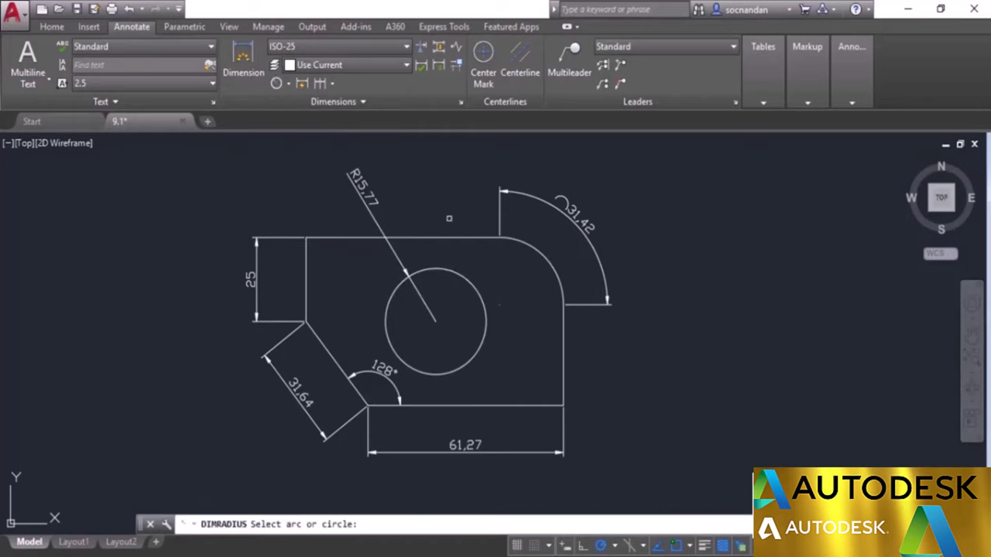
click(544, 260)
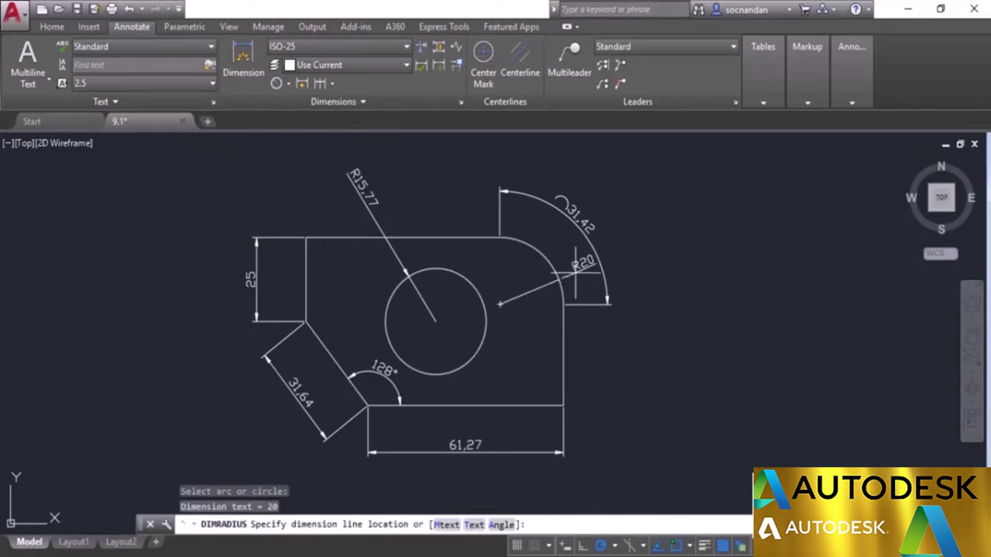
click(678, 229)
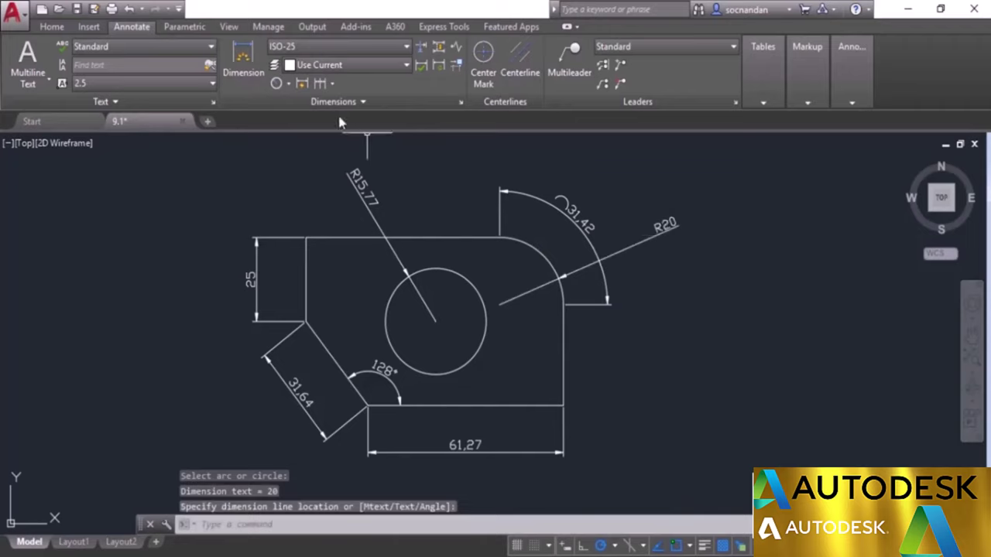
- Add a diameter dimension to the circle, placing its text outside the part's lower-right edge
click(287, 83)
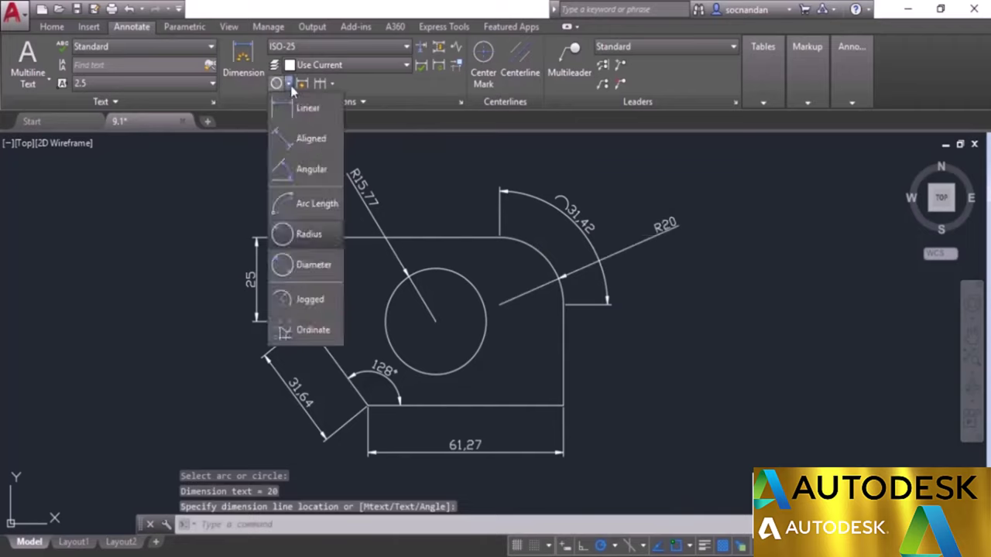
click(302, 265)
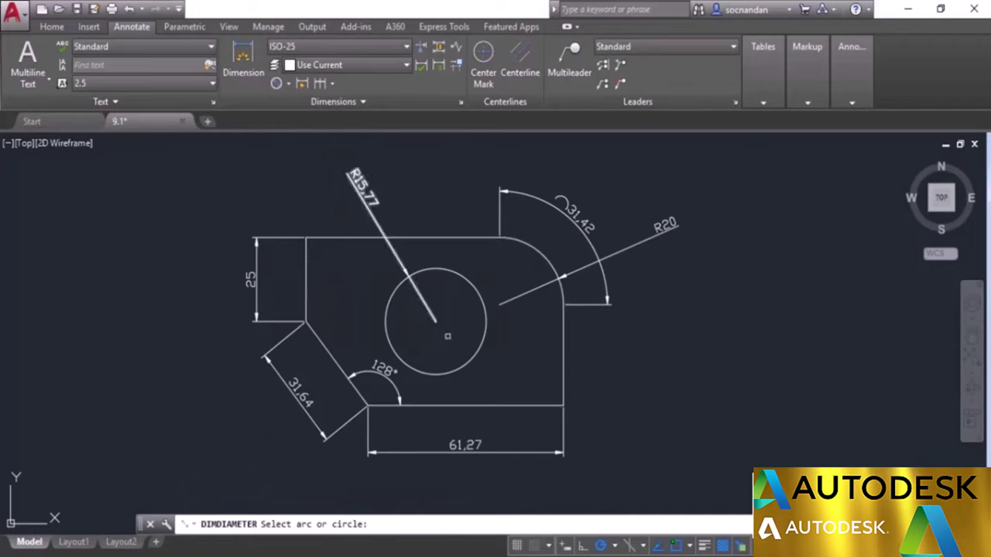
click(480, 348)
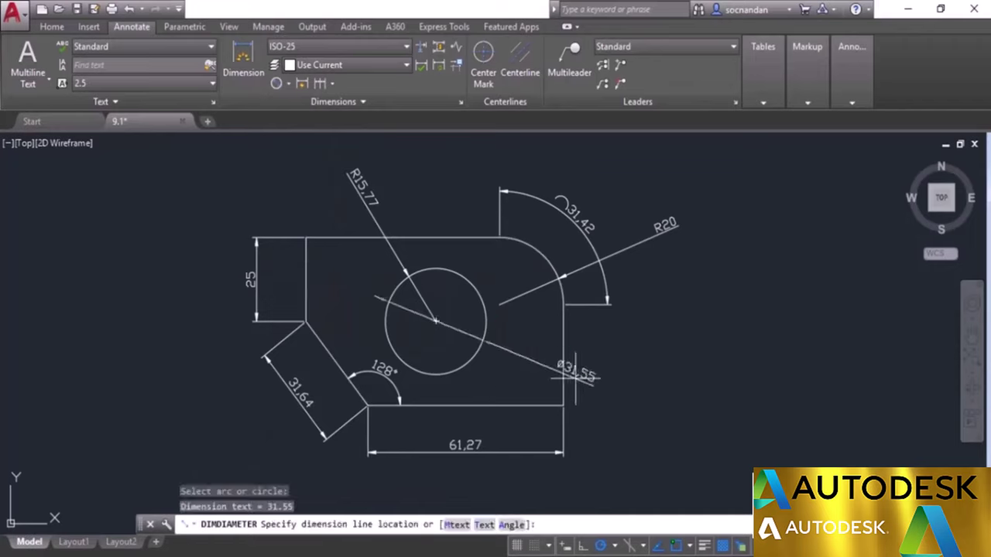
click(628, 381)
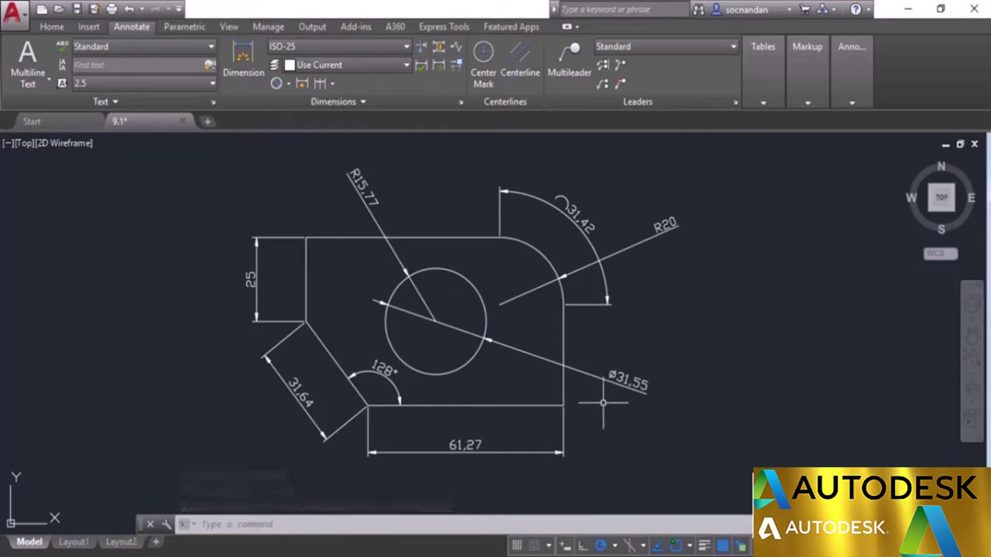
- Add a diameter dimension to the rounded upper-right corner, placing its text above the arc length dimension
text(dimdiameter)
key(Return)
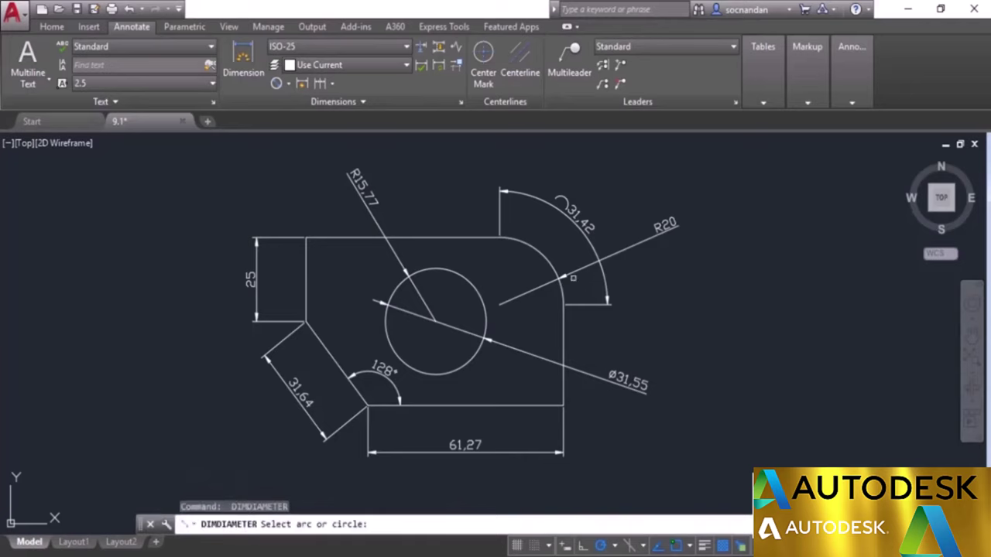
click(542, 254)
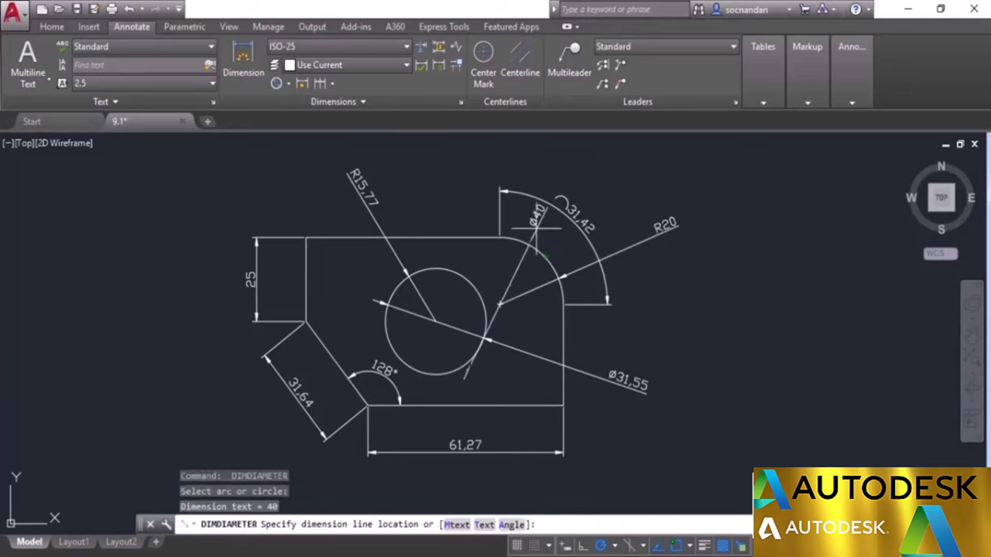
click(544, 172)
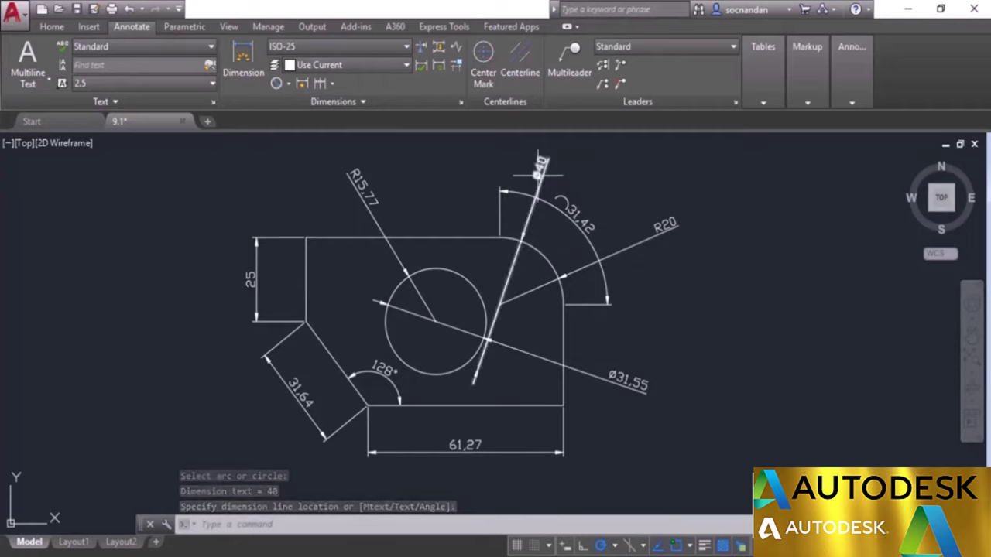
- Erase the diameter dimensions on the circle and the rounded corner
click(540, 164)
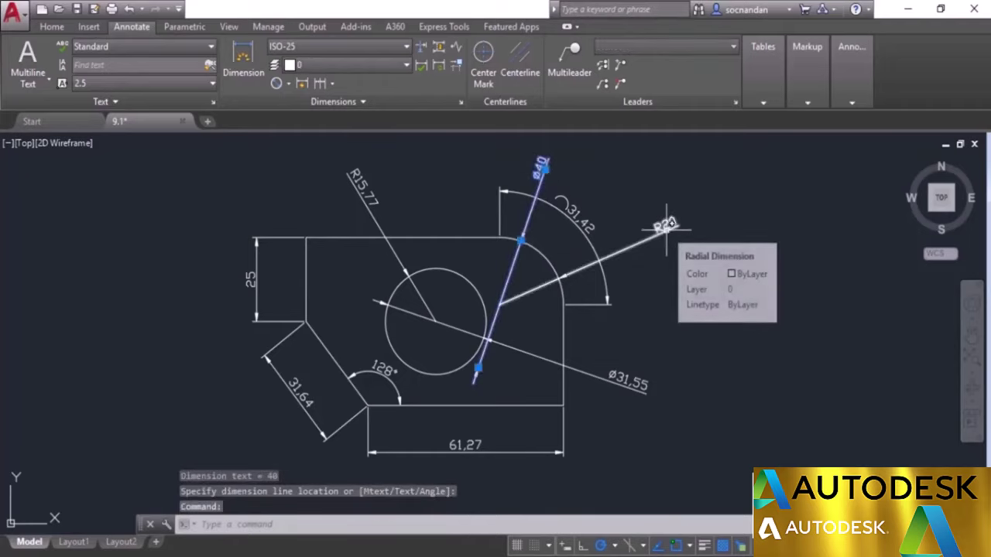
click(639, 381)
right_click(643, 276)
click(674, 299)
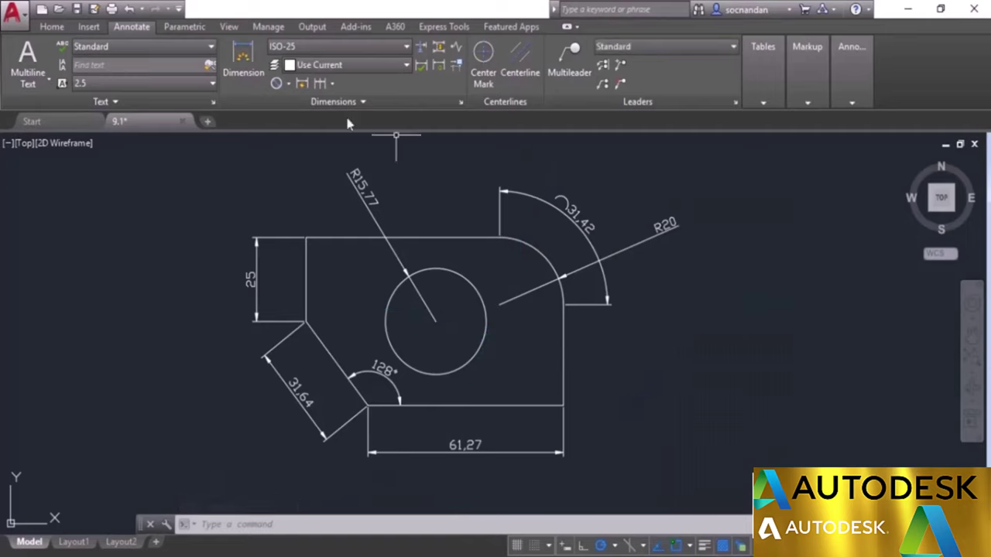
- Add a jogged radius dimension to the rounded upper-right corner, with the center override, text and jog inside the outline
click(291, 84)
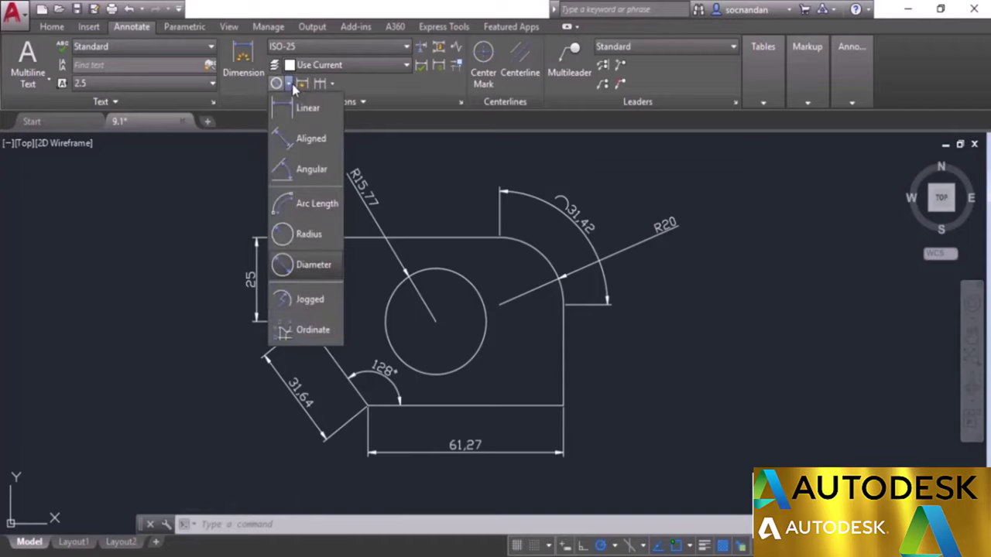
click(310, 300)
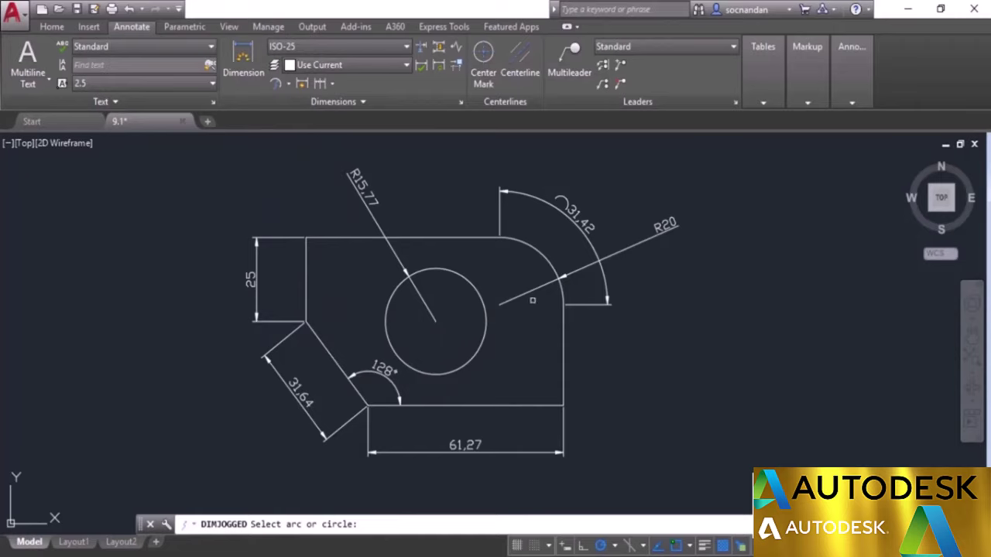
click(541, 249)
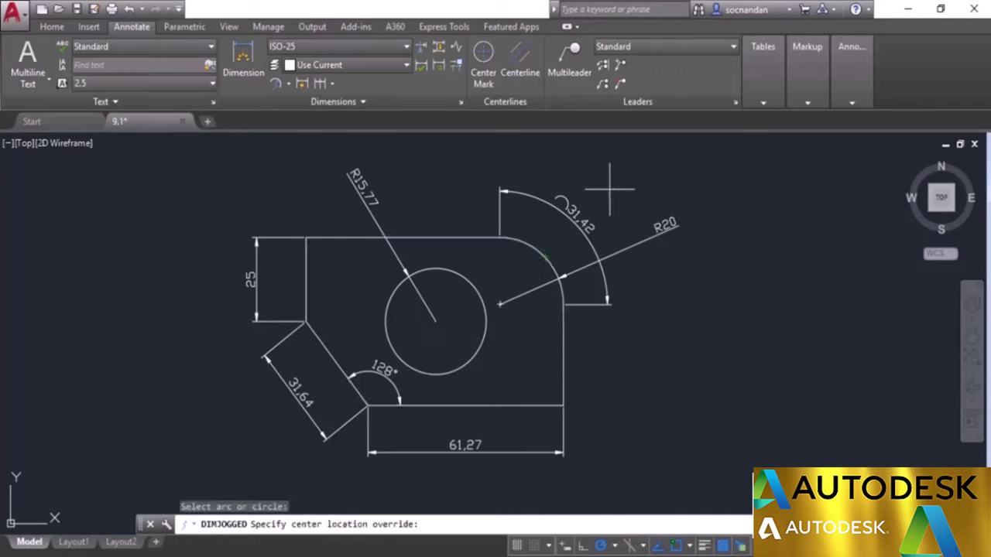
click(507, 283)
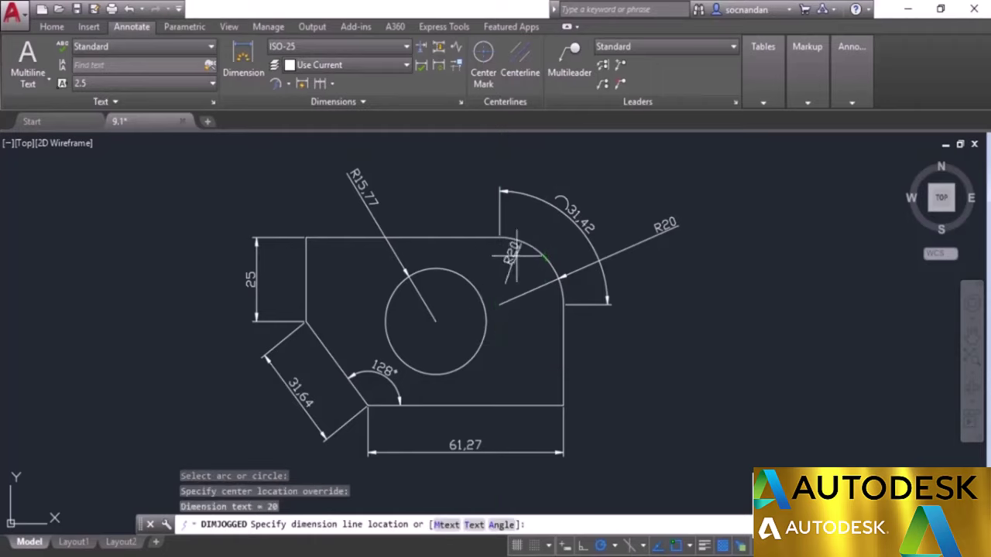
scroll(510, 256, up, 5)
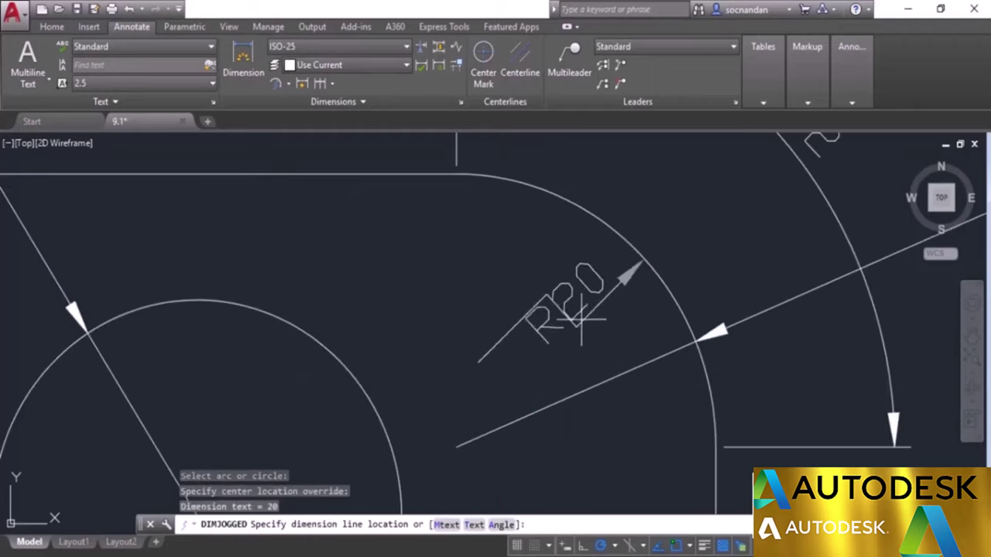
click(579, 308)
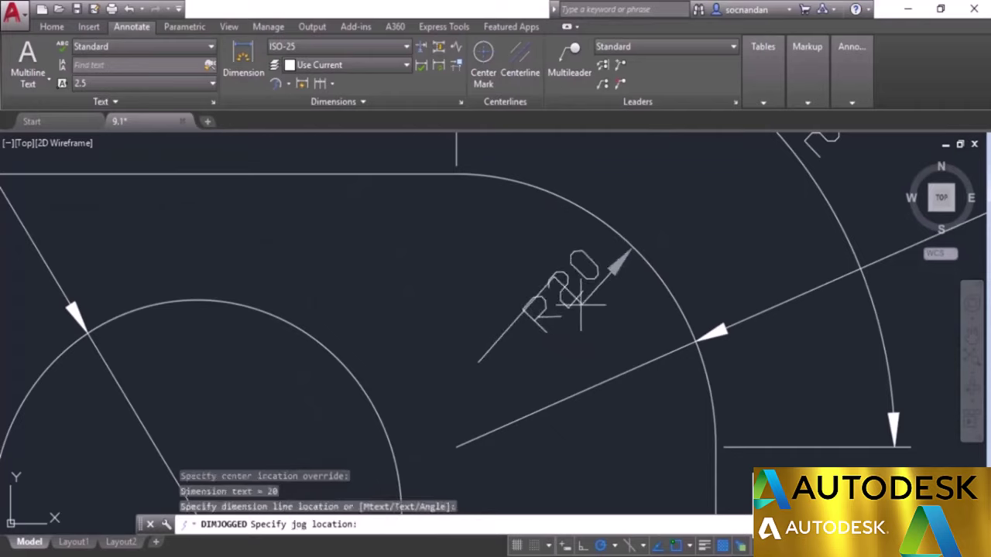
click(507, 318)
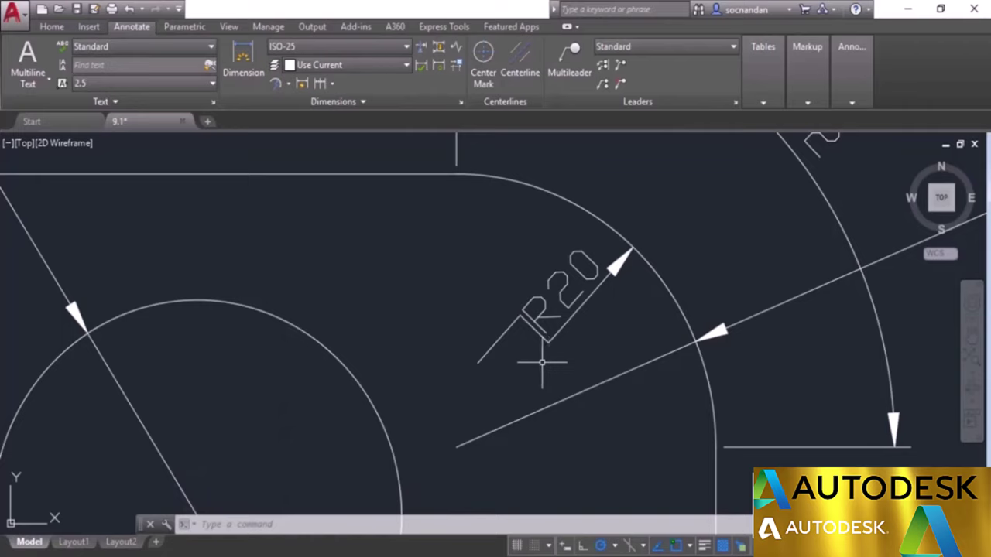
- Erase the jogged radius dimension inside the rounded corner
click(573, 336)
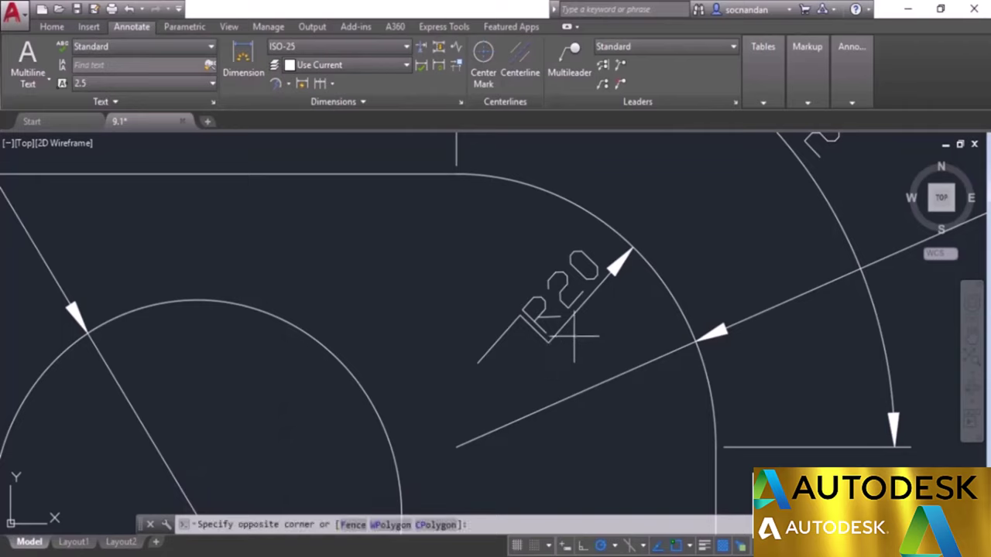
click(484, 276)
right_click(485, 276)
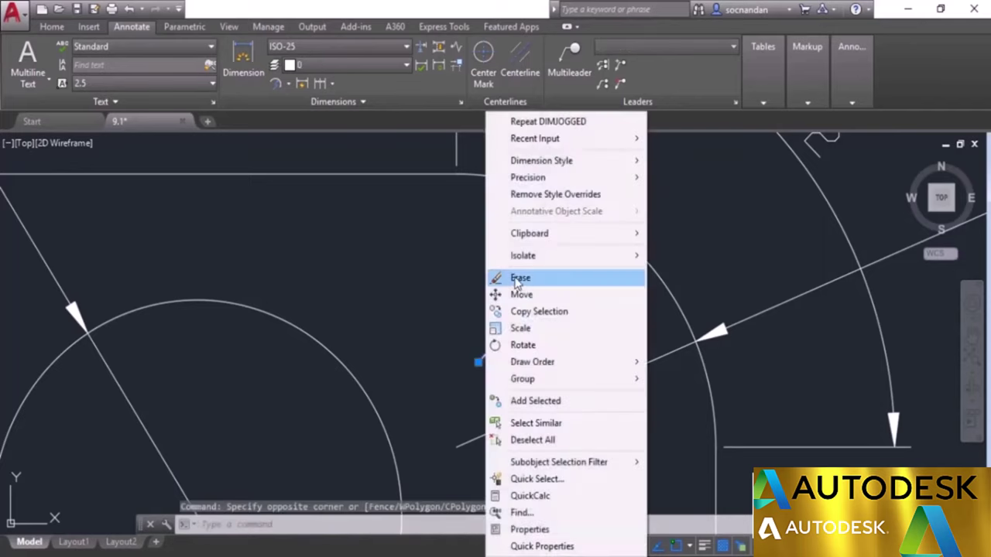
click(517, 279)
scroll(515, 276, down, 5)
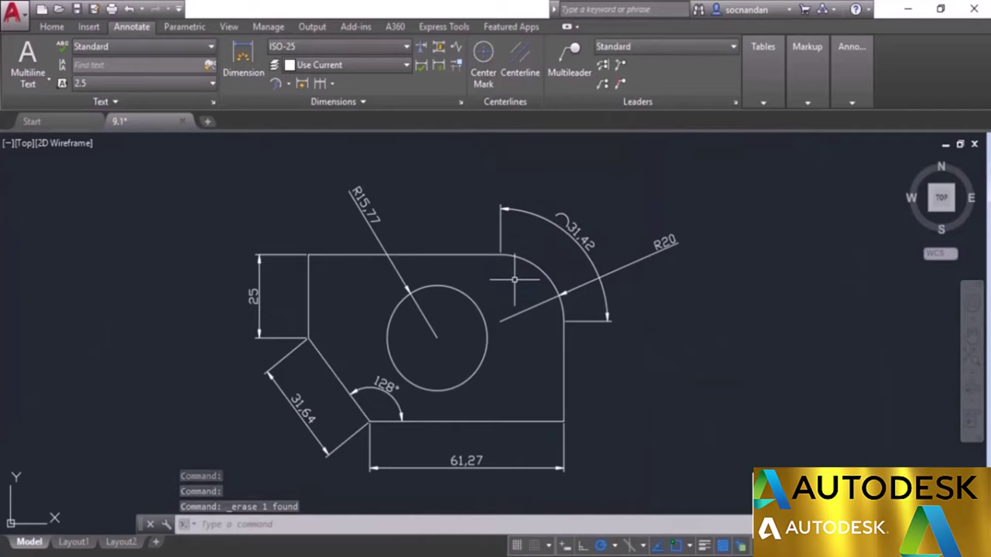
- Add a Y-ordinate dimension at the outline's lower-right corner, running its leader out to the right of the part
click(287, 83)
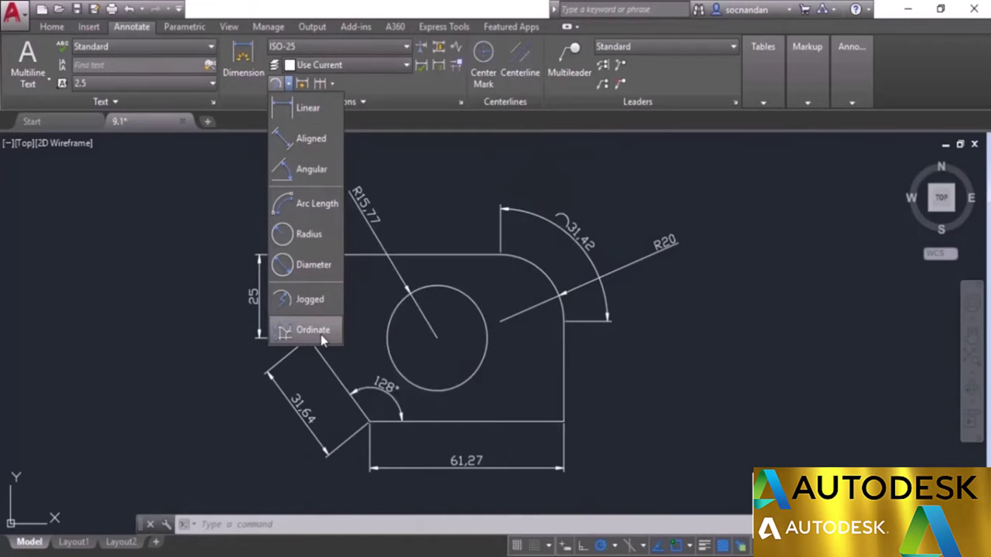
click(320, 331)
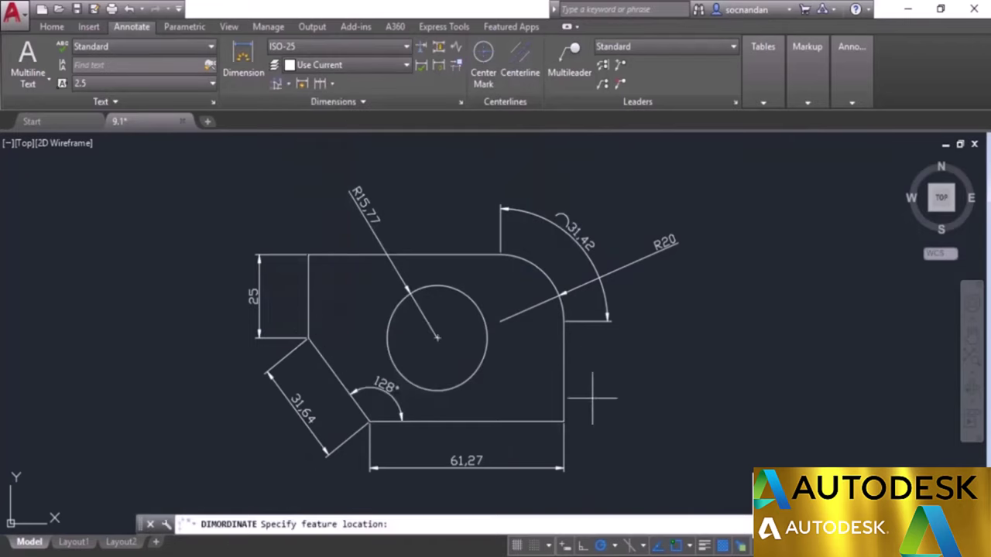
scroll(592, 398, up, 6)
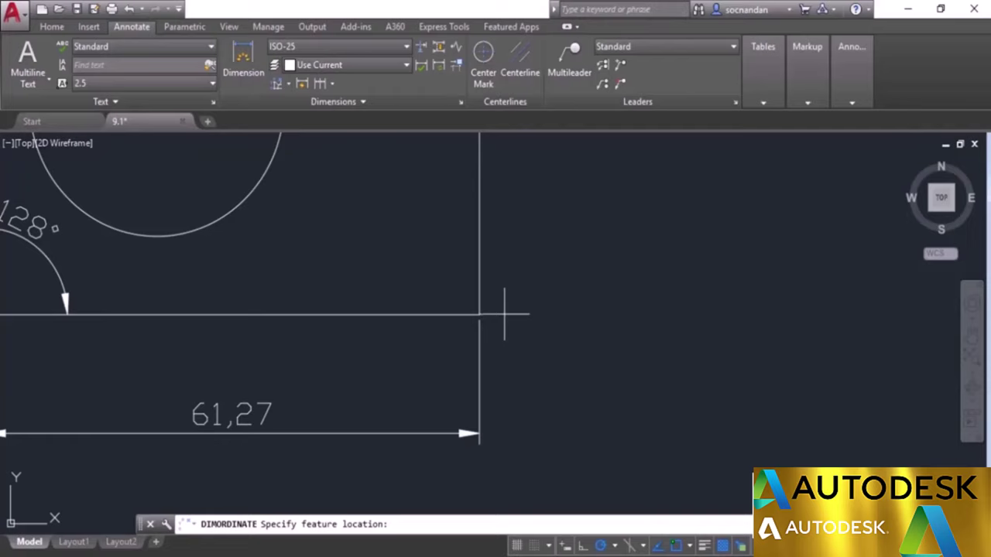
click(480, 315)
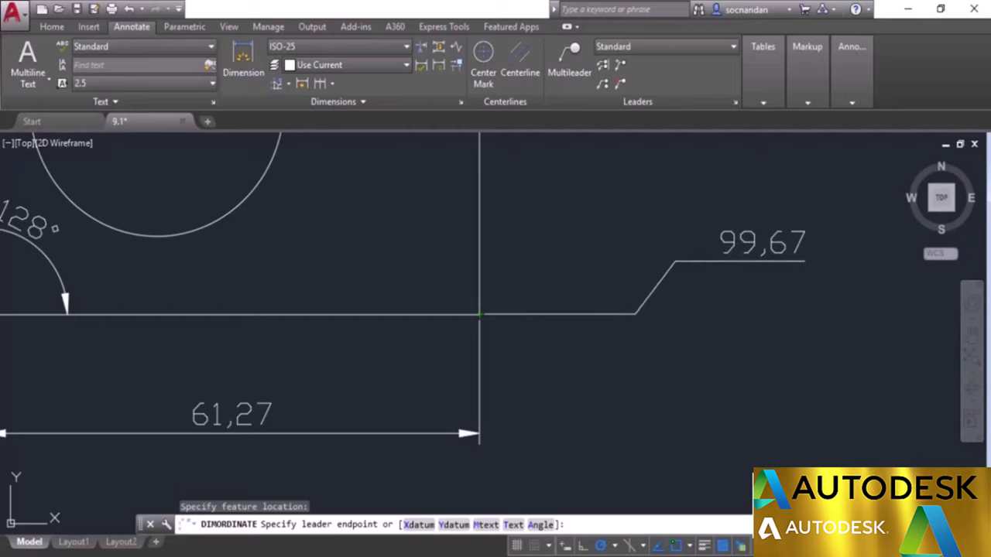
click(713, 263)
- Add an X-ordinate dimension at the outline's lower-right corner, running its leader down below the part
click(276, 85)
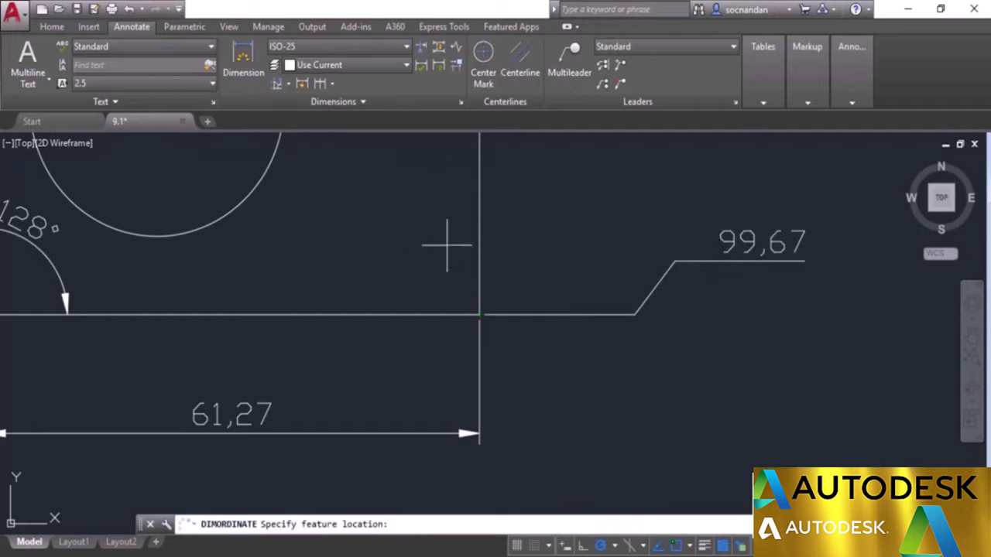
click(480, 314)
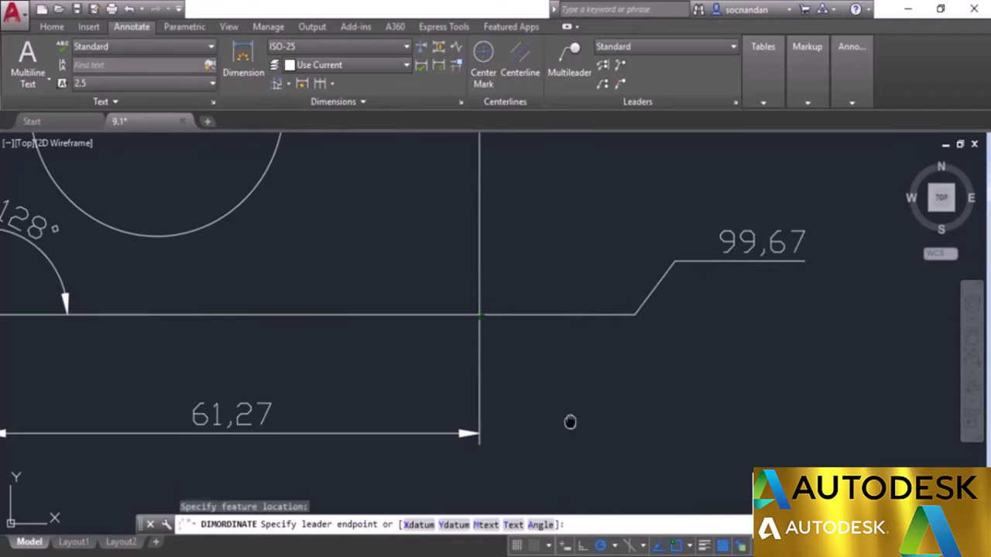
middle_drag(570, 421, 534, 314)
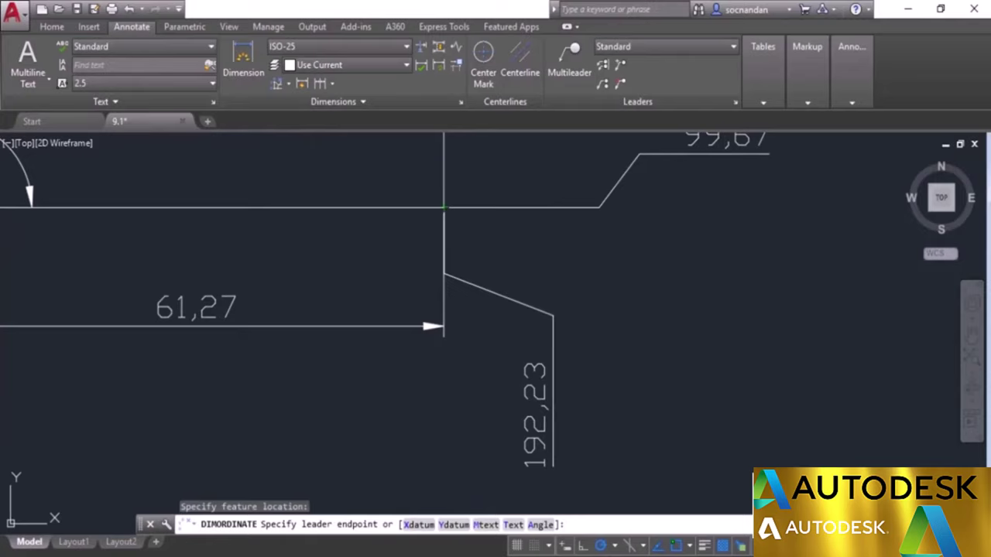
click(552, 465)
mouse_move(619, 367)
middle_down()
mouse_move(586, 396)
mouse_move(553, 379)
middle_up()
scroll(581, 390, down, 2)
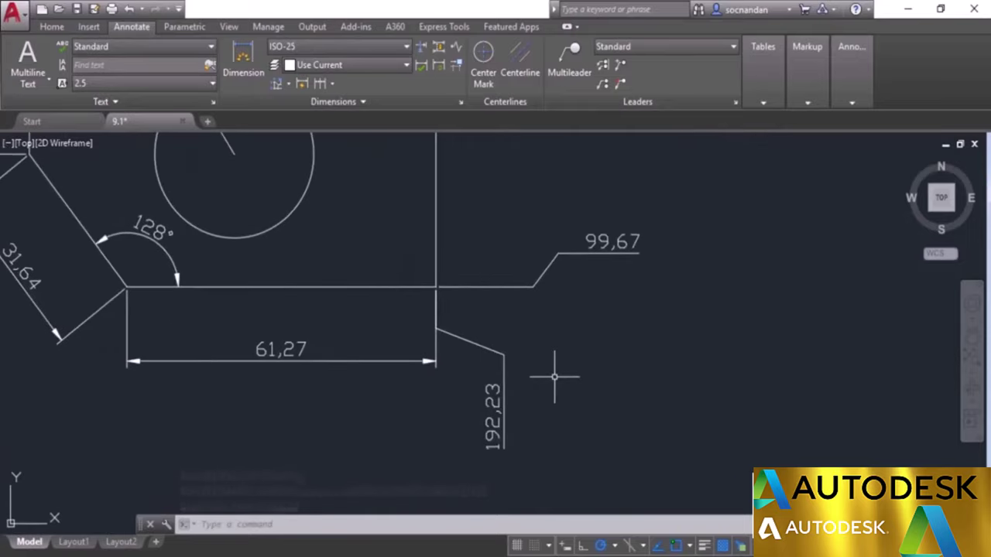
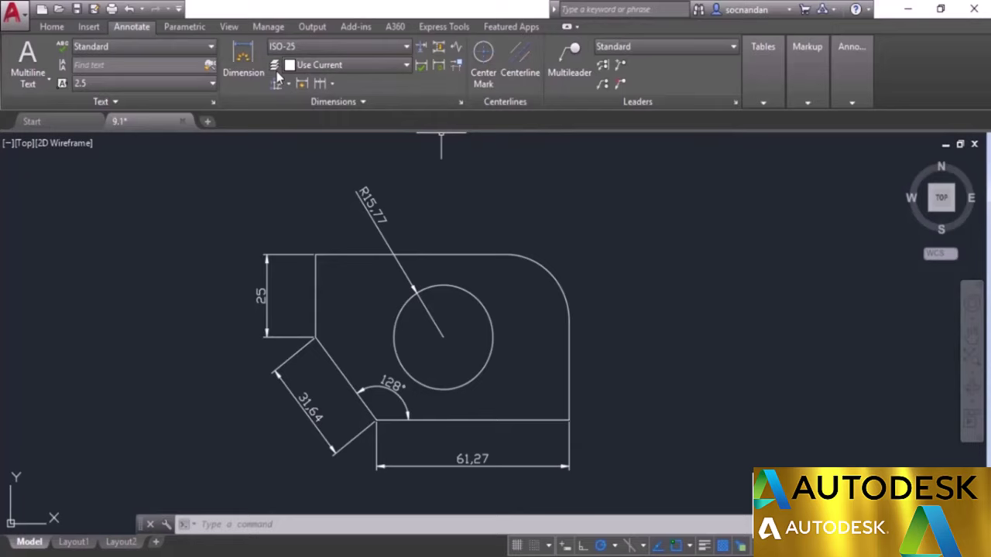
- Set the dimension layer to Layer1 and add a radius dimension to the rounded upper-right corner, with its text outside the outline
click(390, 72)
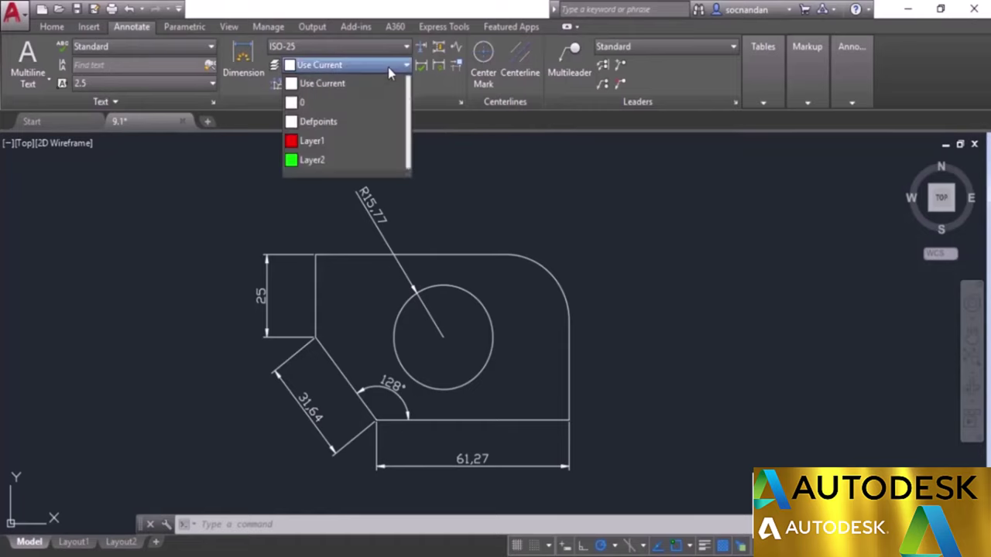
click(367, 142)
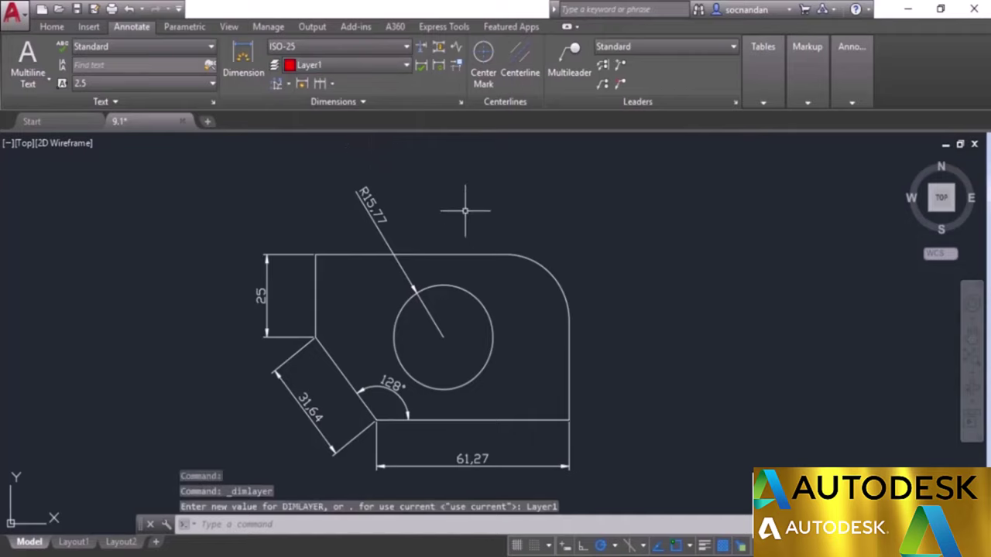
click(289, 84)
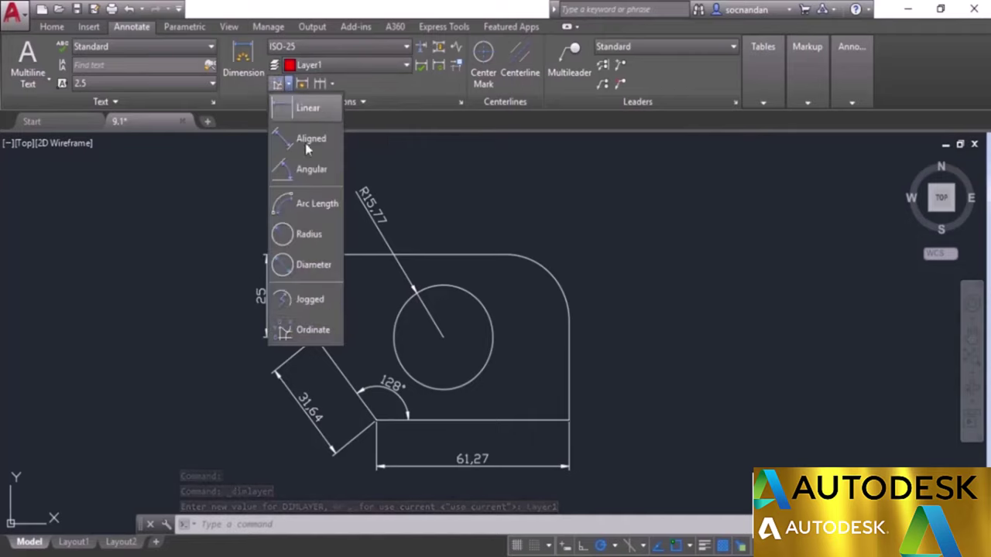
click(316, 232)
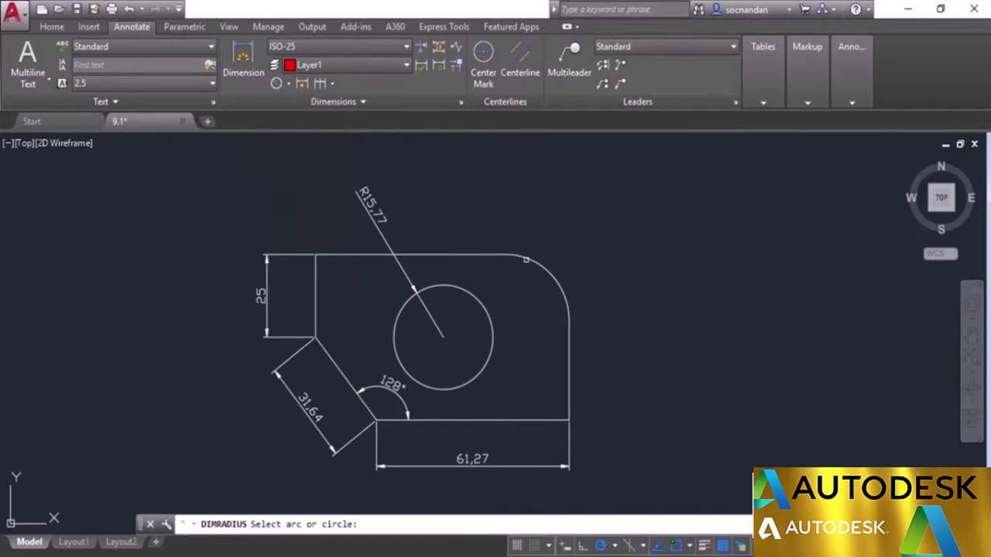
click(525, 259)
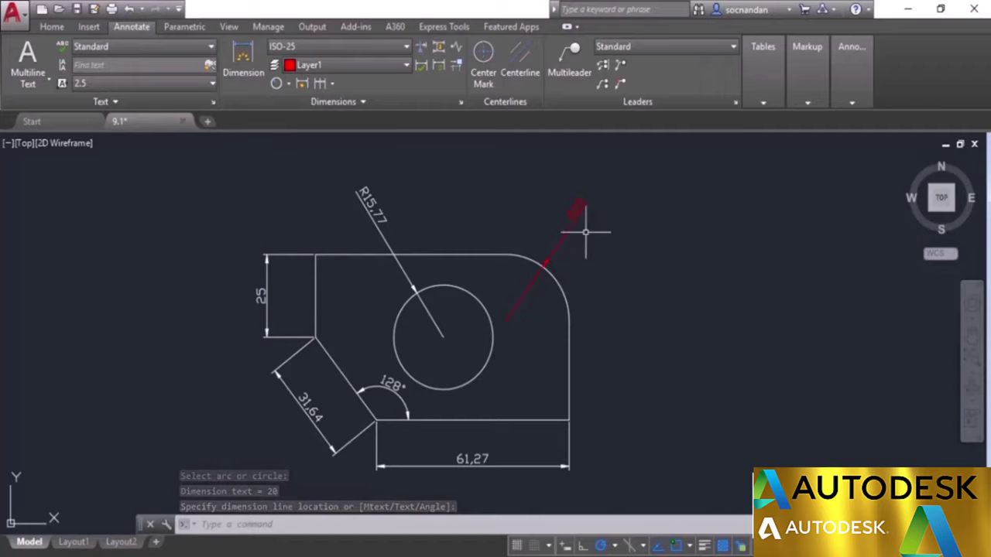
click(578, 209)
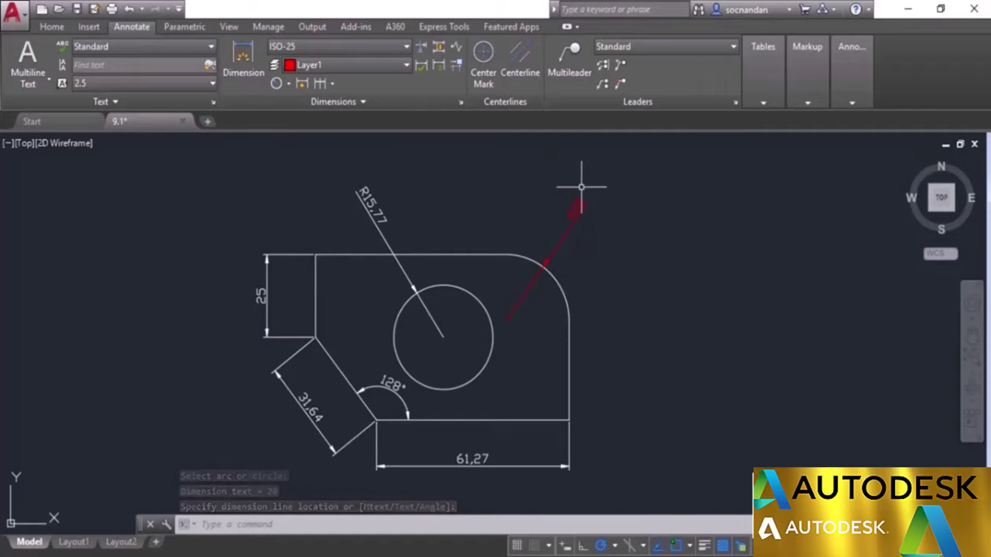
- Set the layer for new dimensions to Layer2
click(400, 67)
click(371, 163)
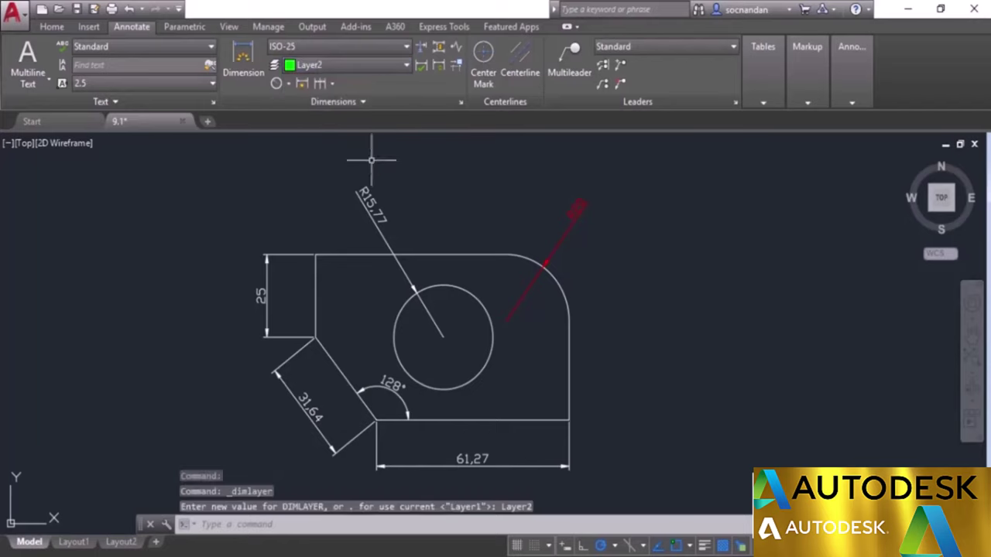
- Add a diameter dimension to the outline's rounded upper-right corner, with its text outside the outline
click(288, 83)
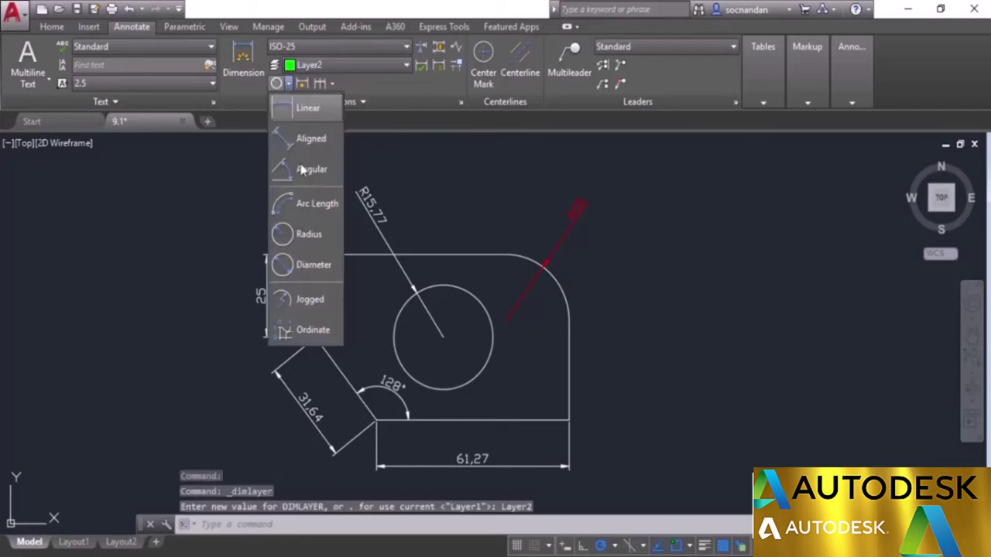
click(311, 264)
click(557, 285)
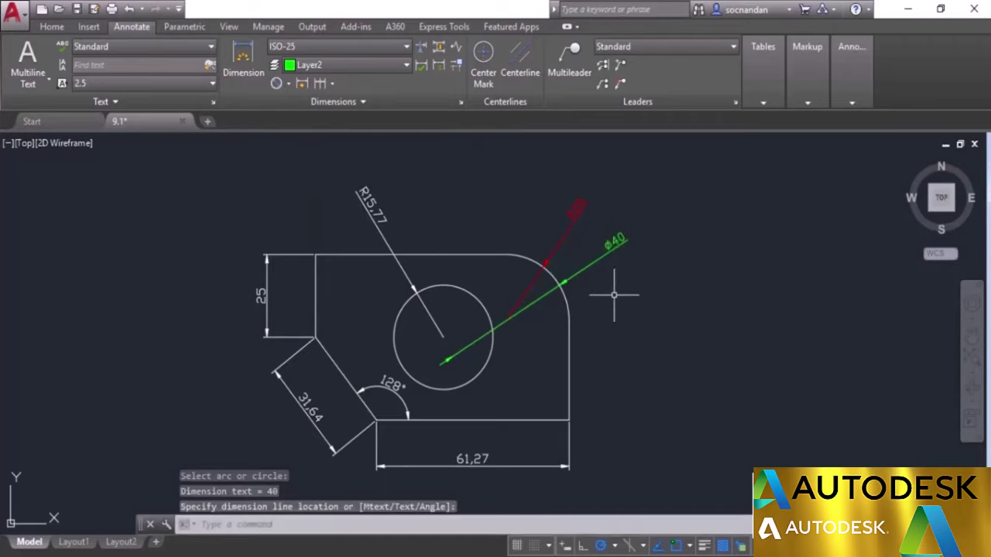
- Add a vertical linear dimension to the straight edge below the rounded corner, placed to the right of the part
click(59, 27)
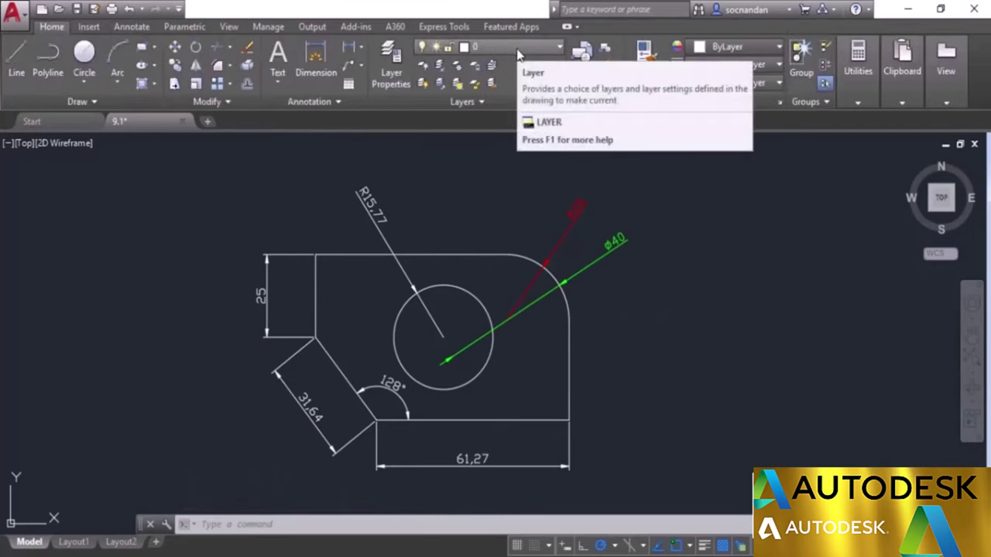
click(349, 49)
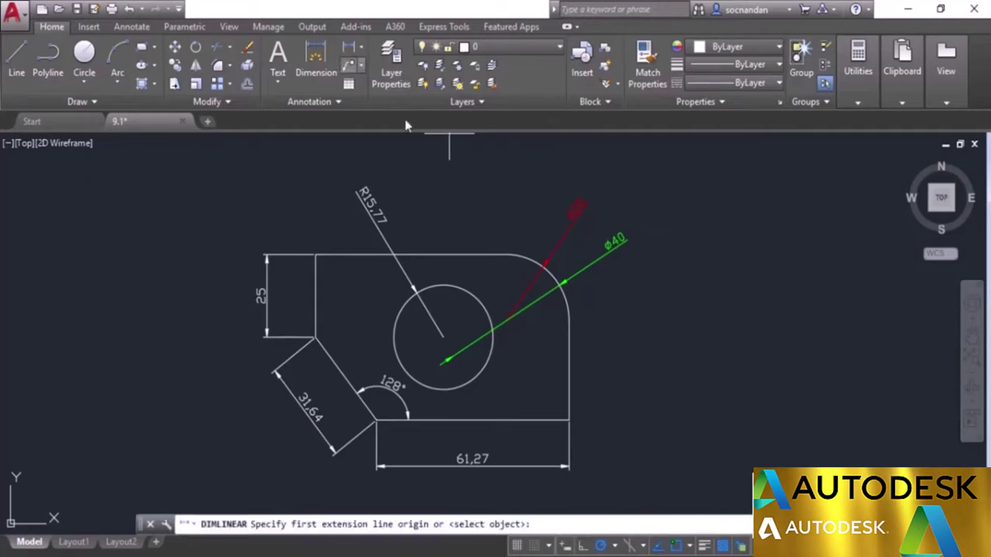
click(569, 420)
click(569, 319)
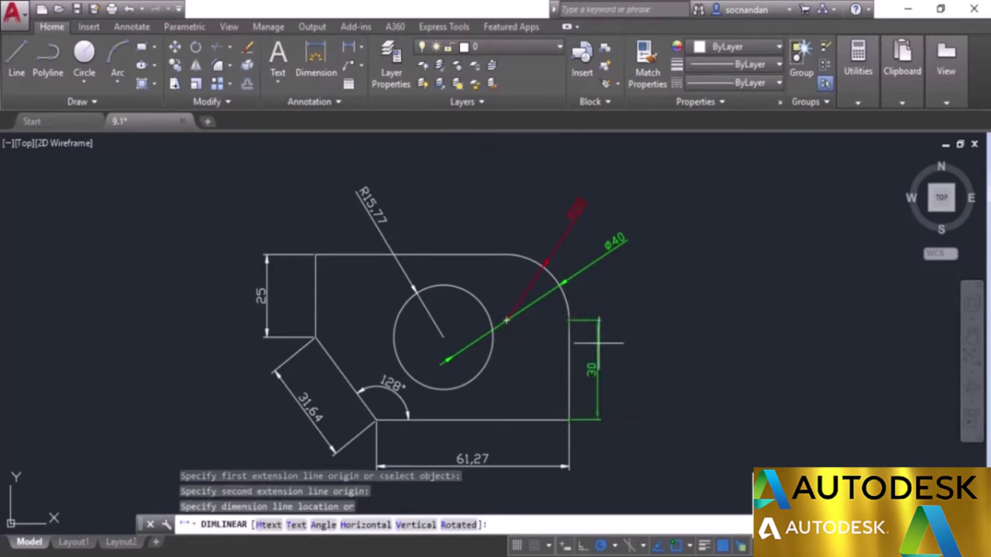
click(624, 346)
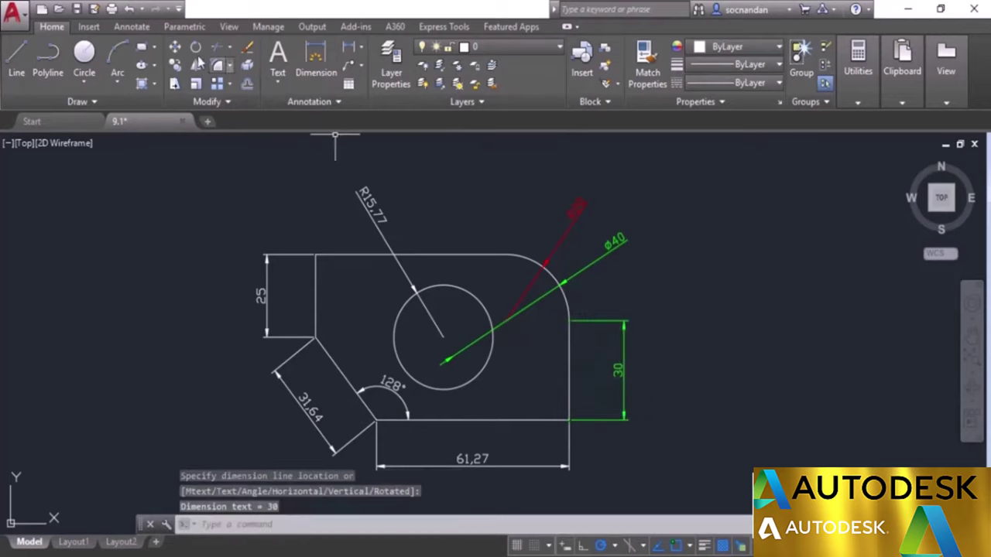
click(132, 27)
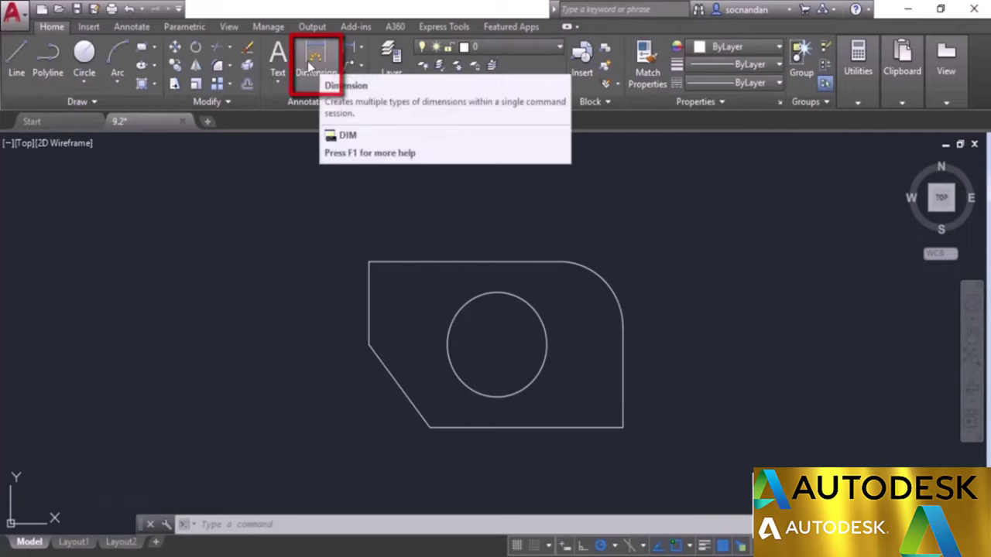
click(133, 27)
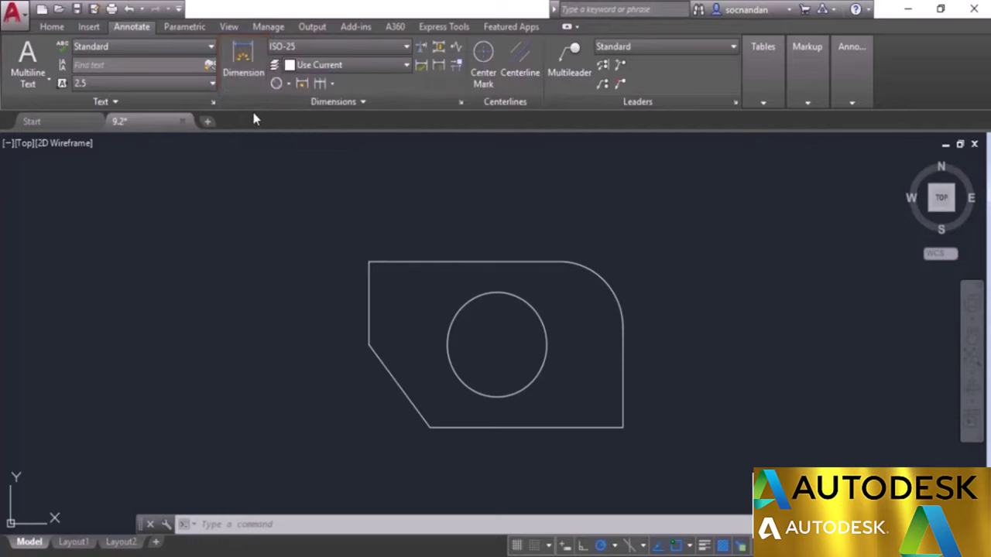
click(59, 29)
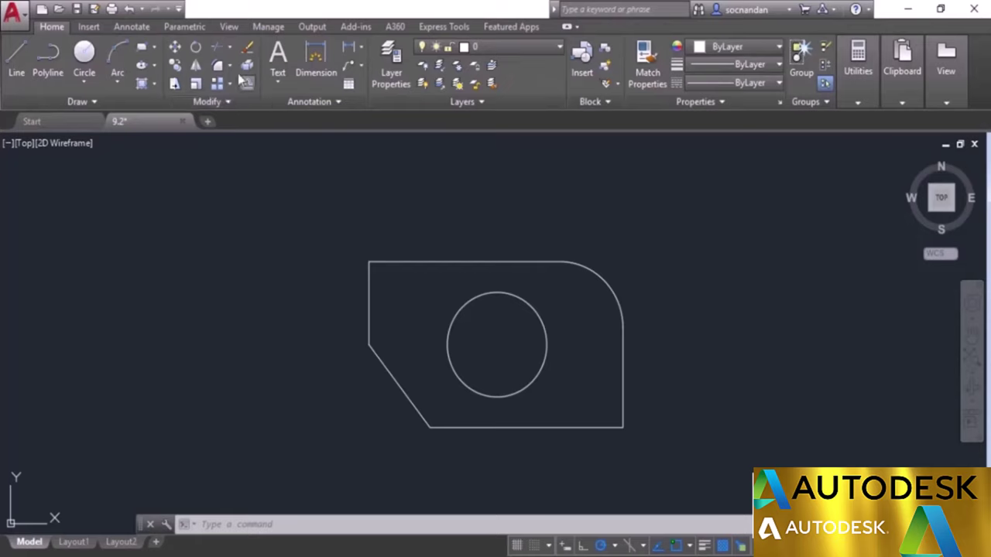
- With the DIM command, dimension the outline's bottom edge from corner to corner, placing the dimension line below the part
click(133, 28)
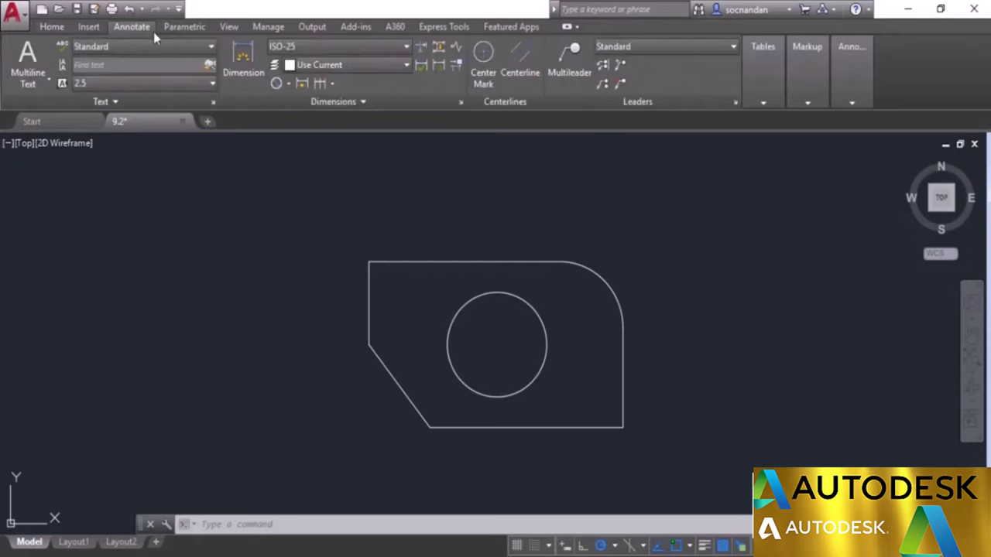
click(244, 62)
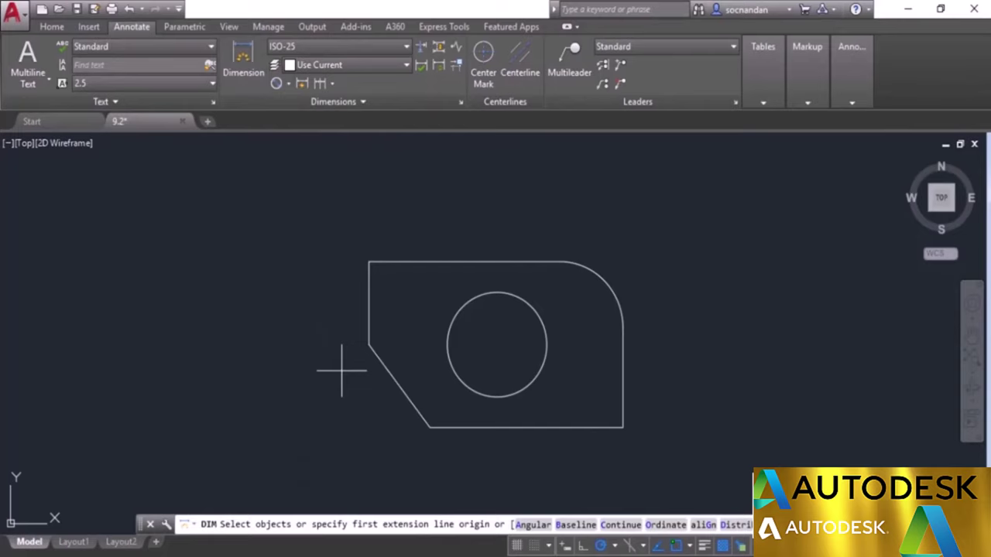
key(Return)
click(430, 426)
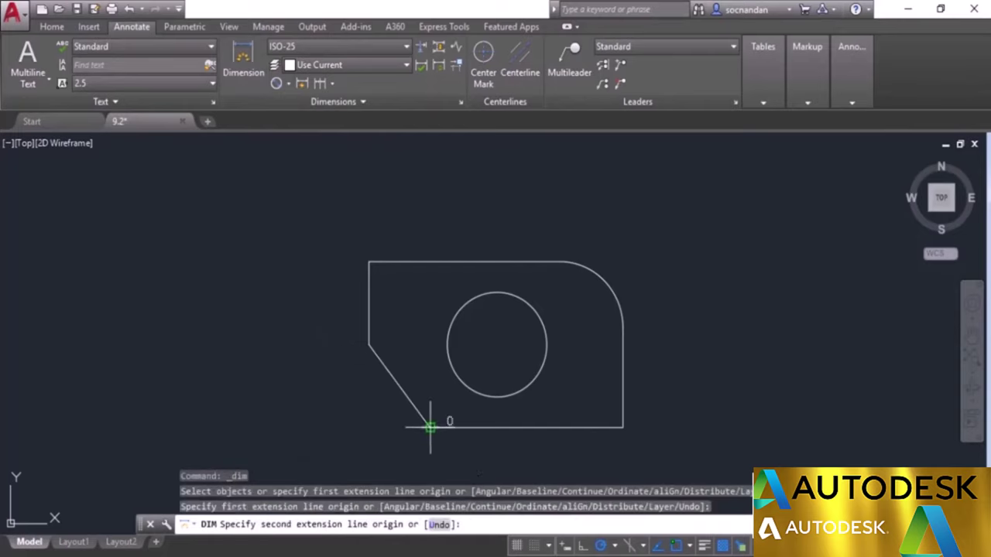
click(623, 426)
click(613, 462)
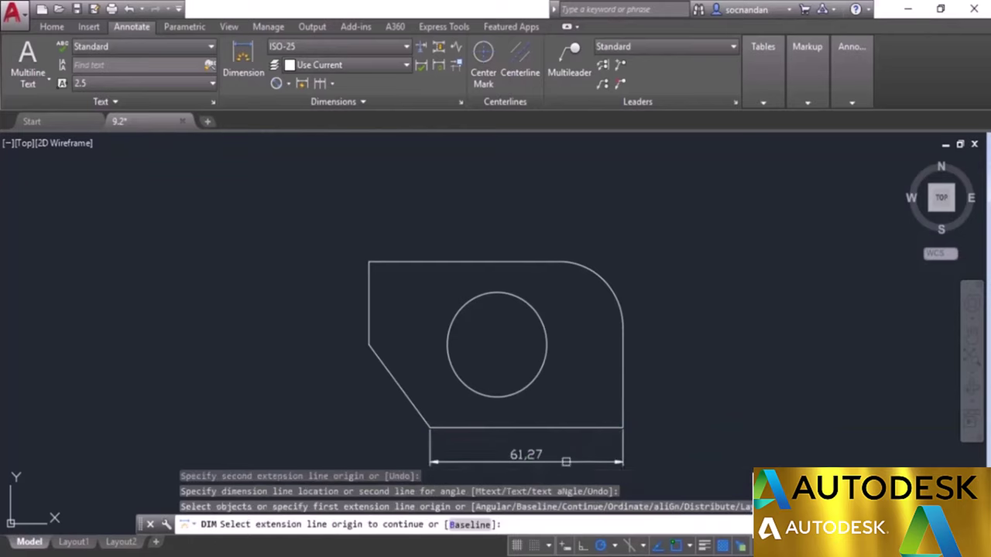
- Dimension the left vertical edge by selecting the line, placing the dimension to the left of the part
middle_drag(679, 435, 671, 412)
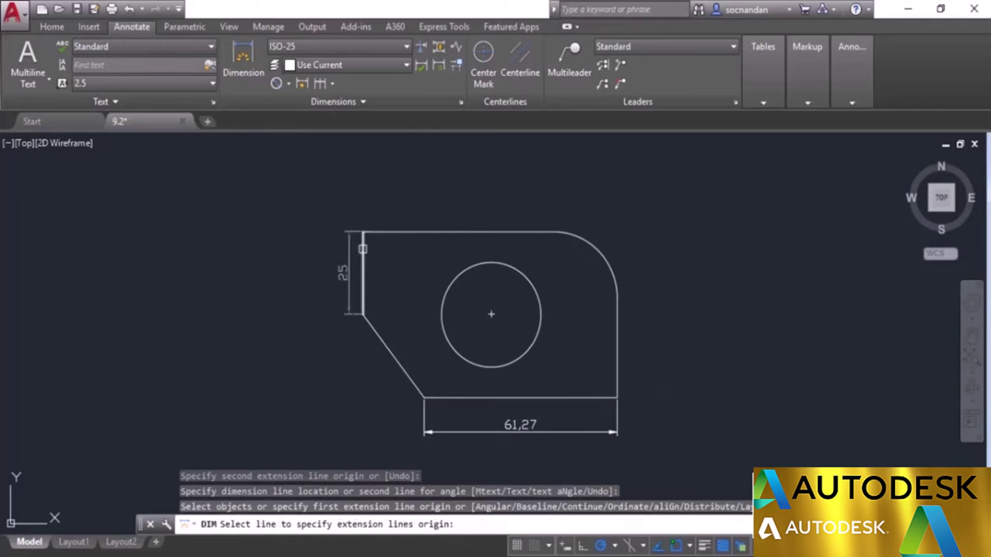
click(362, 249)
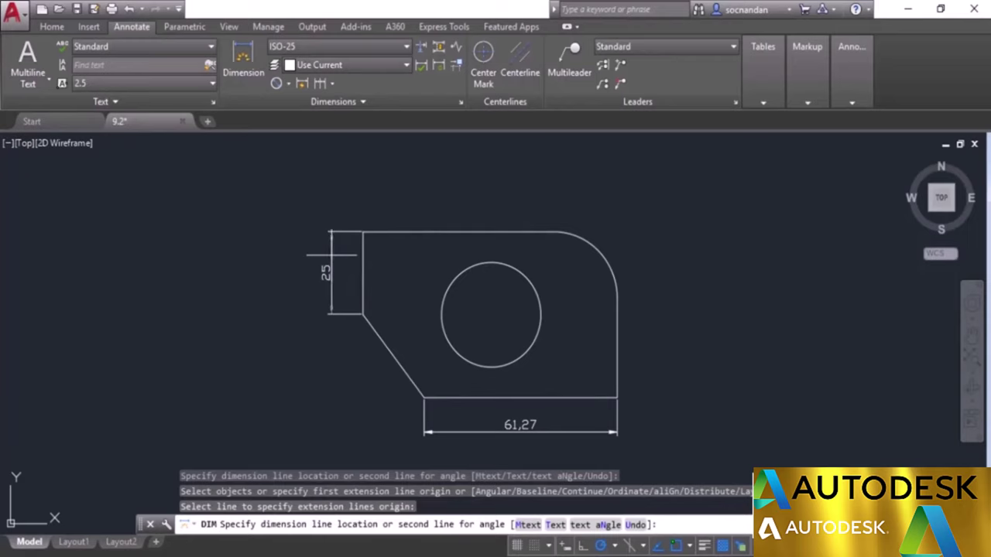
click(331, 254)
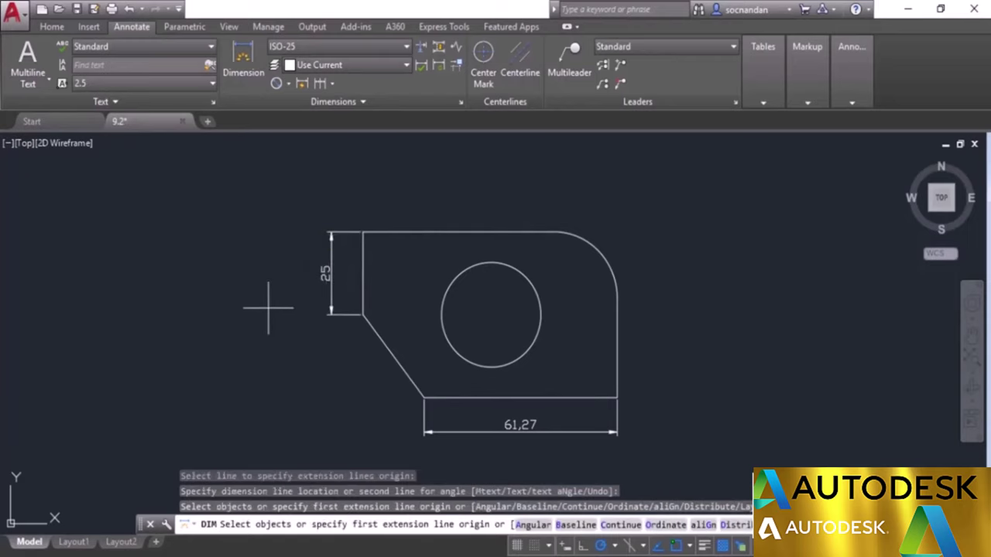
- Add an aligned dimension to the slanted lower-left edge, placed parallel to it outside the outline
click(369, 325)
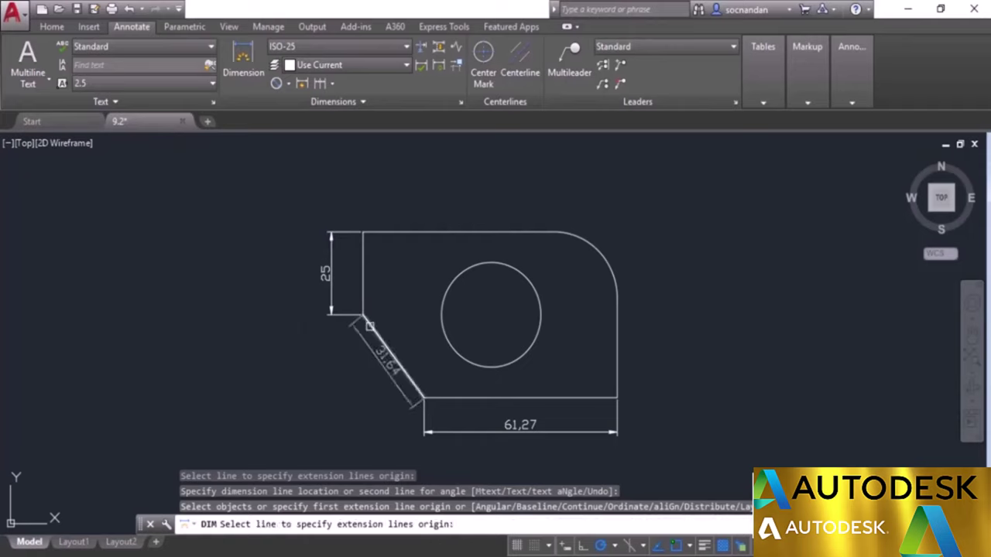
click(369, 326)
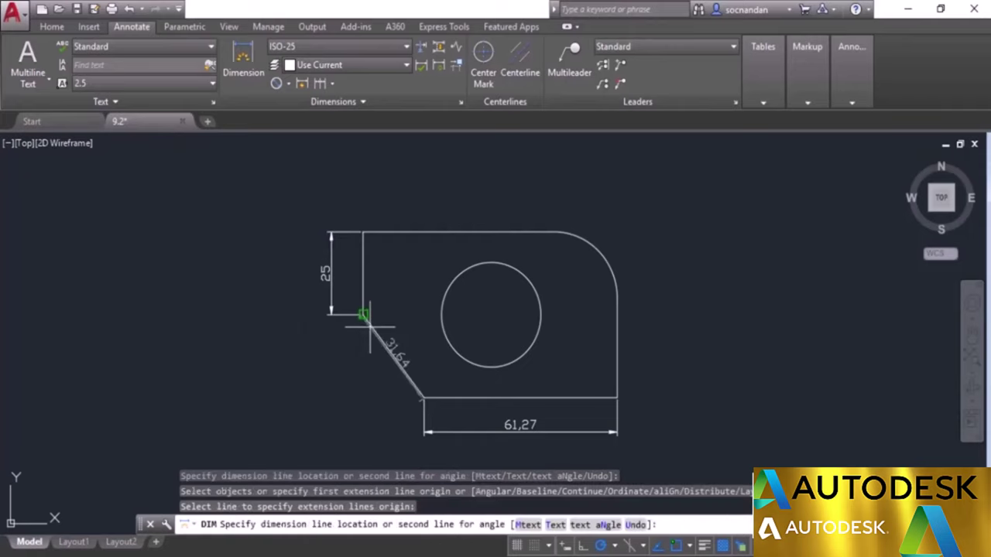
click(332, 342)
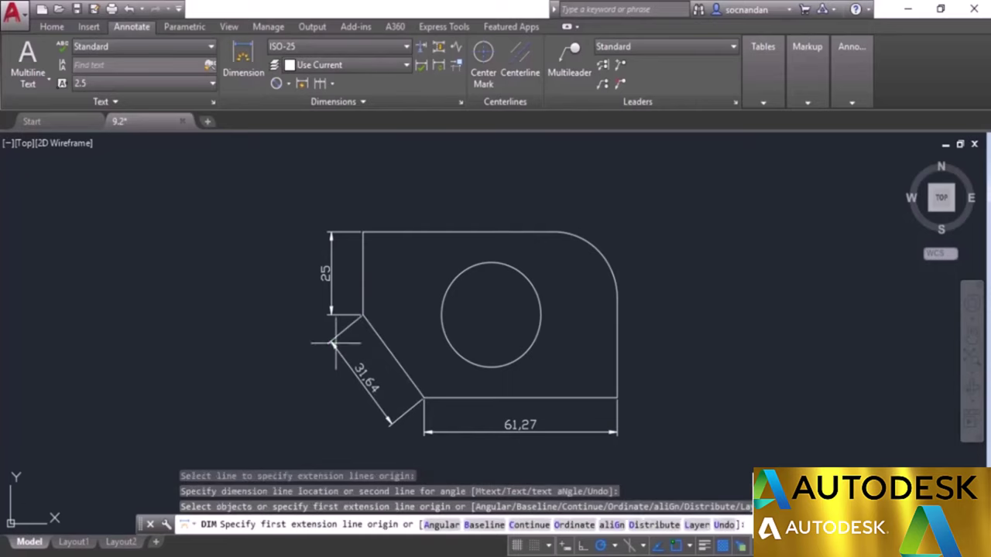
- Add a horizontal dimension between the slanted edge's two endpoints, using Ortho to place it below the part
click(363, 314)
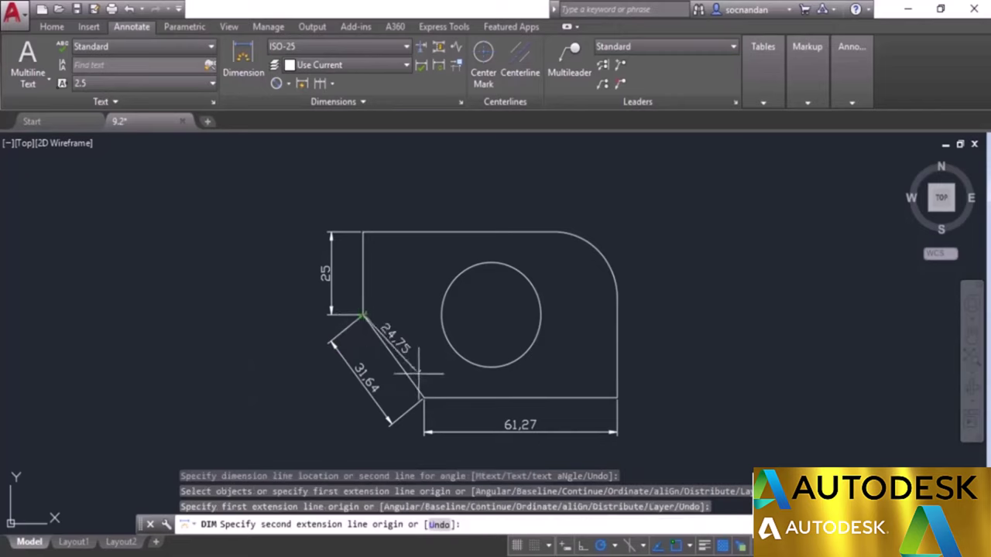
click(424, 398)
key(shift)
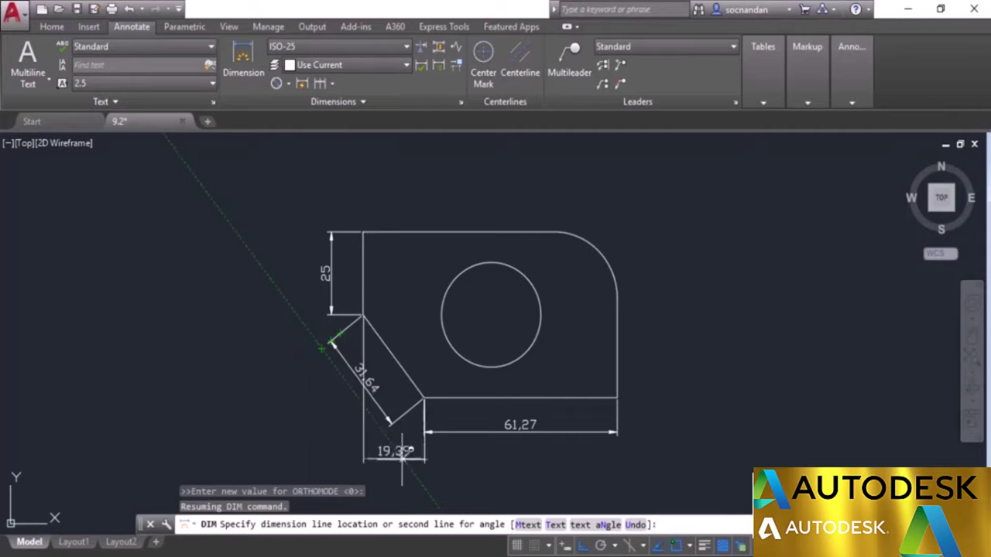
click(395, 456)
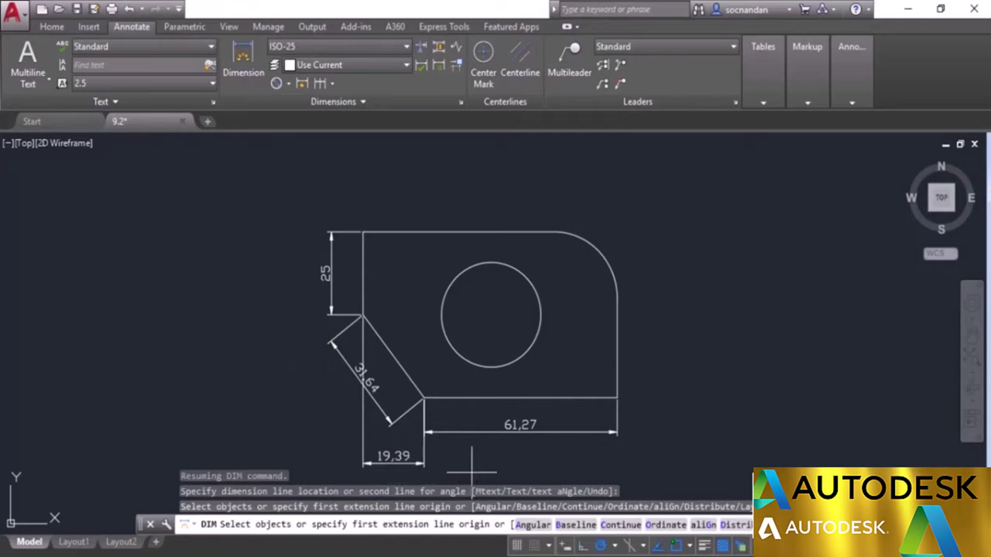
- End the DIM command and erase the slanted edge's aligned and horizontal dimensions
key(Return)
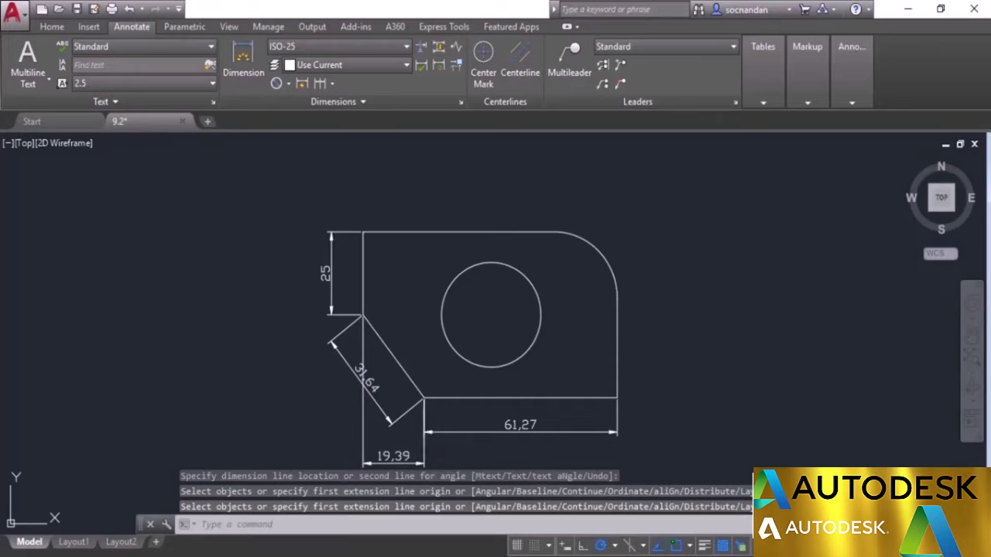
click(393, 458)
click(370, 399)
right_click(379, 398)
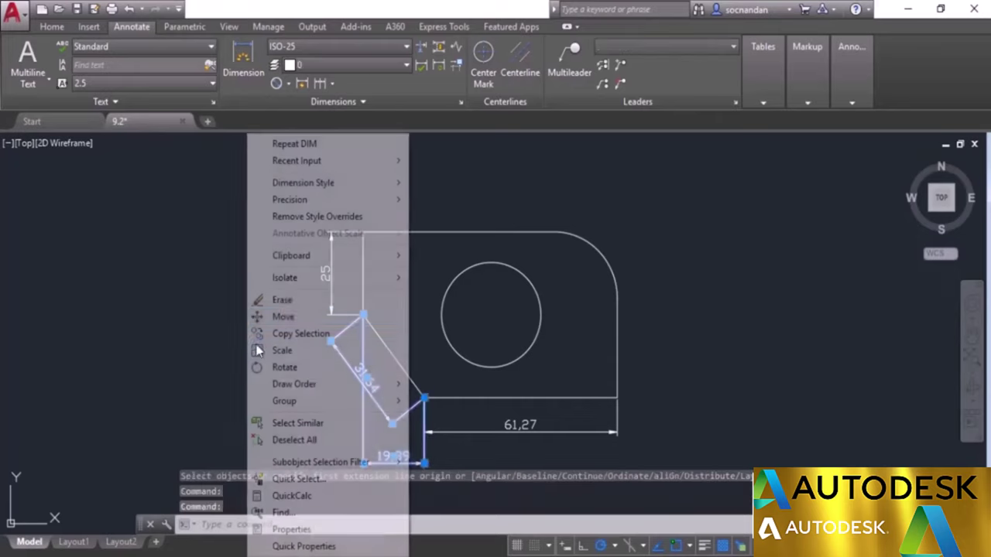
click(281, 300)
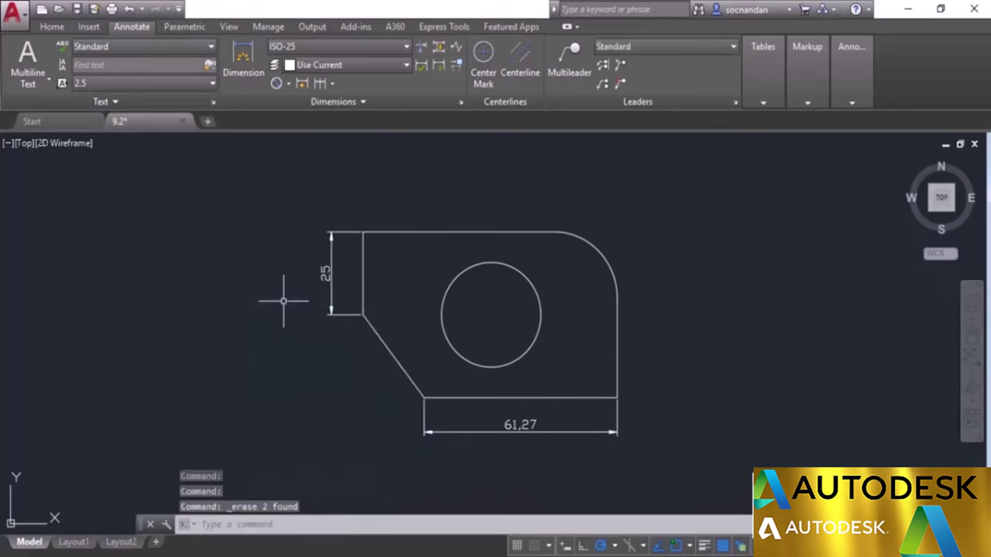
- Add a diameter dimension to the circle with the DIM command, placing its text above the outline's upper-left area
click(243, 61)
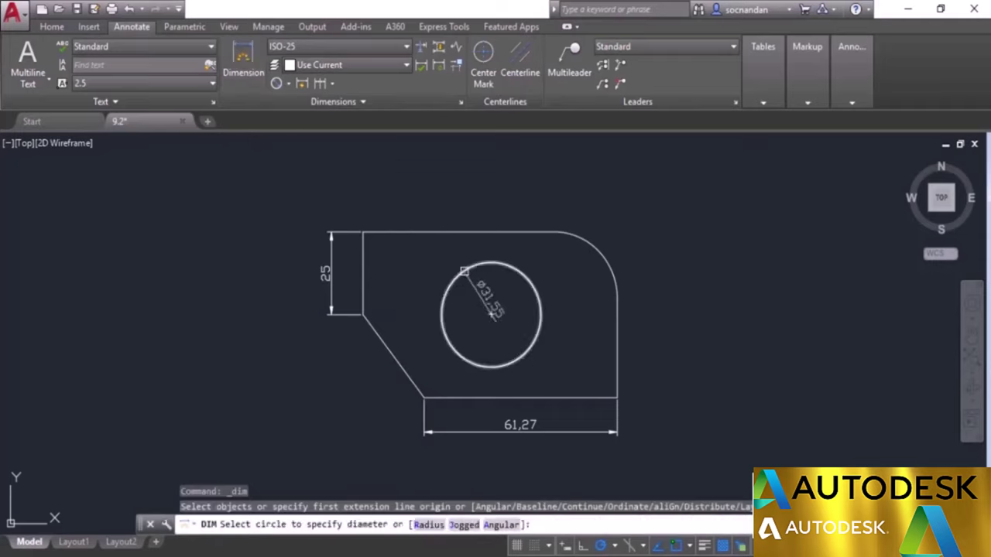
click(455, 273)
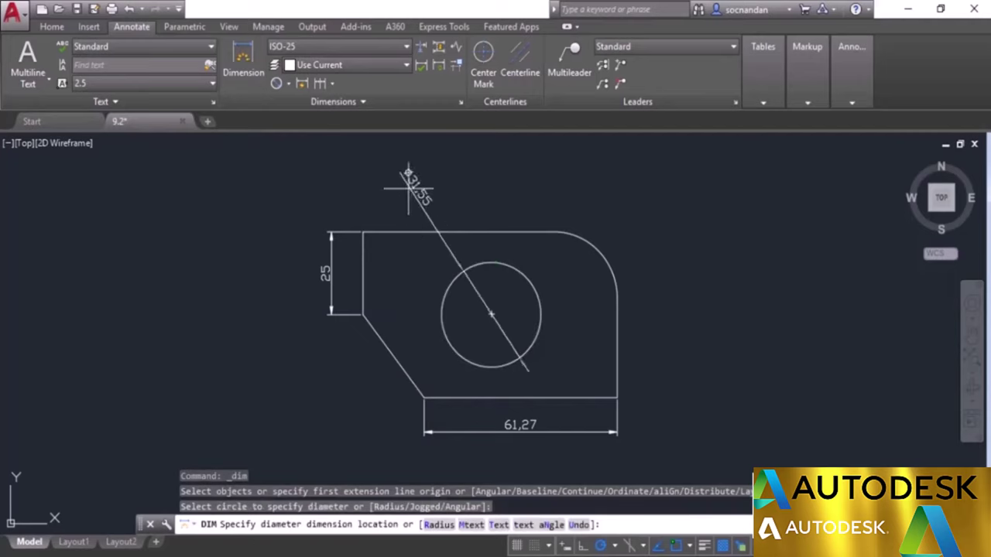
click(387, 202)
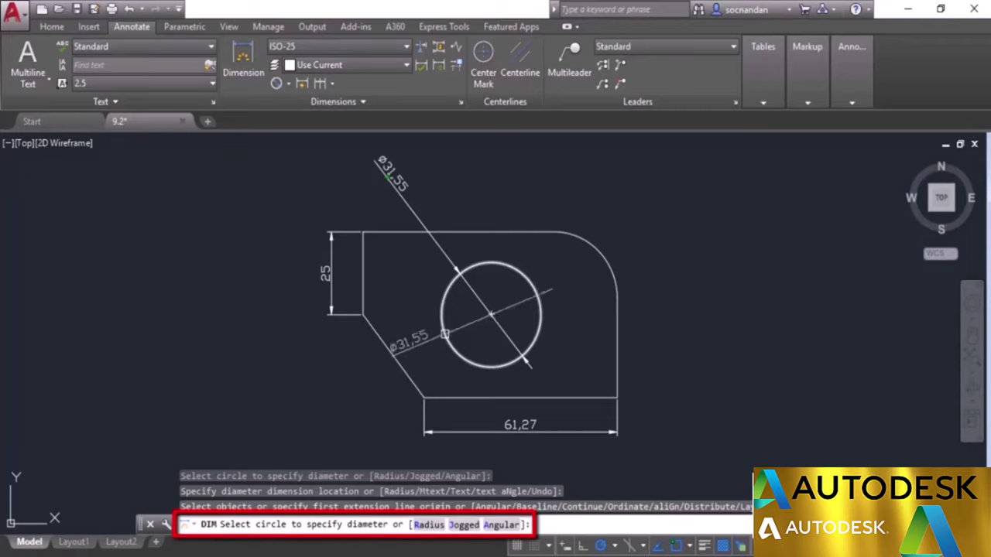
- Switch DIM to the Radius option and add a radius dimension to the circle, with its text outside the outline at lower left
text(r)
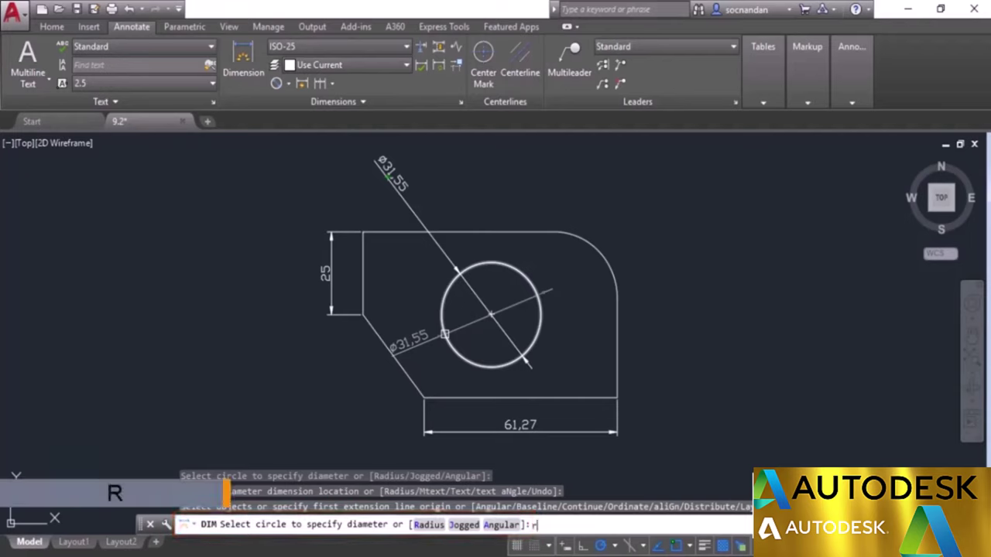
key(Return)
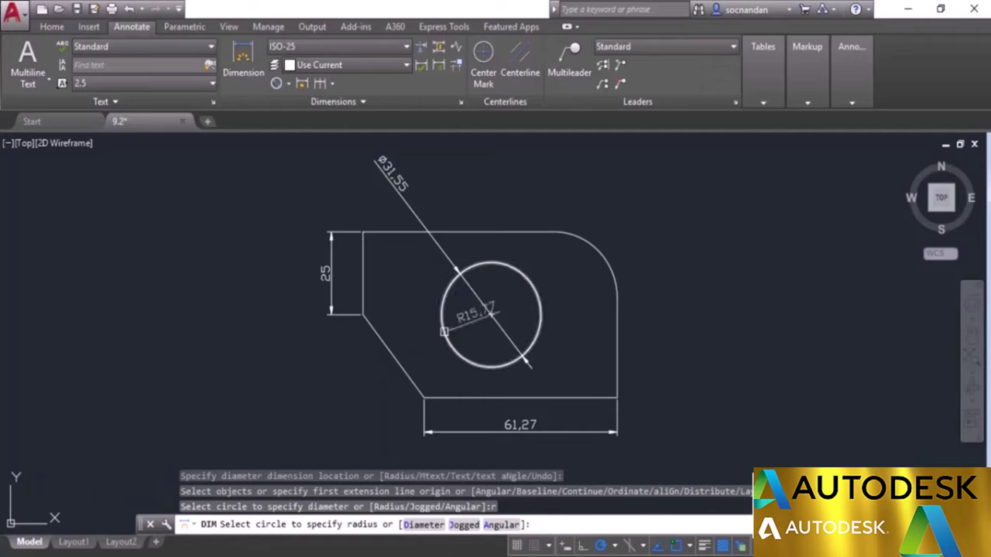
key(Escape)
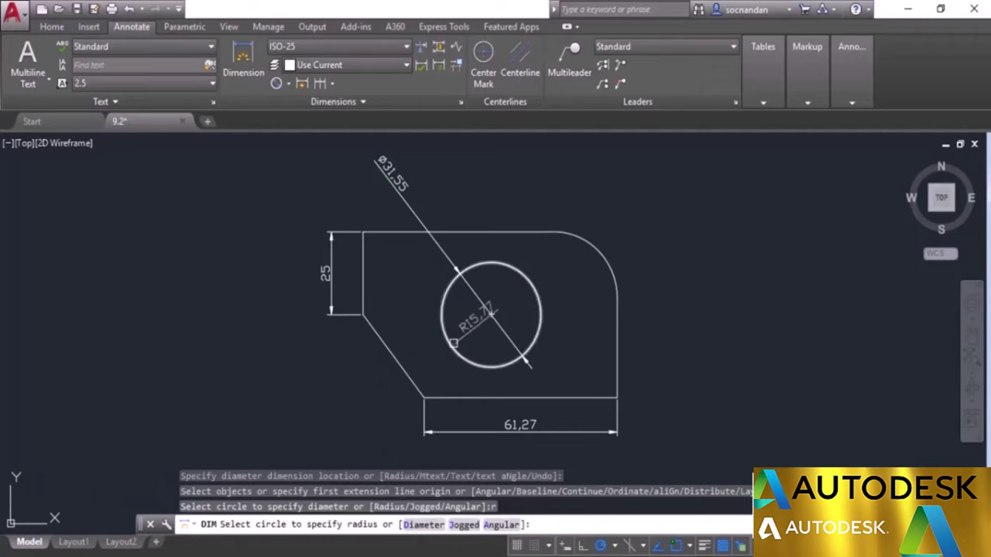
click(445, 335)
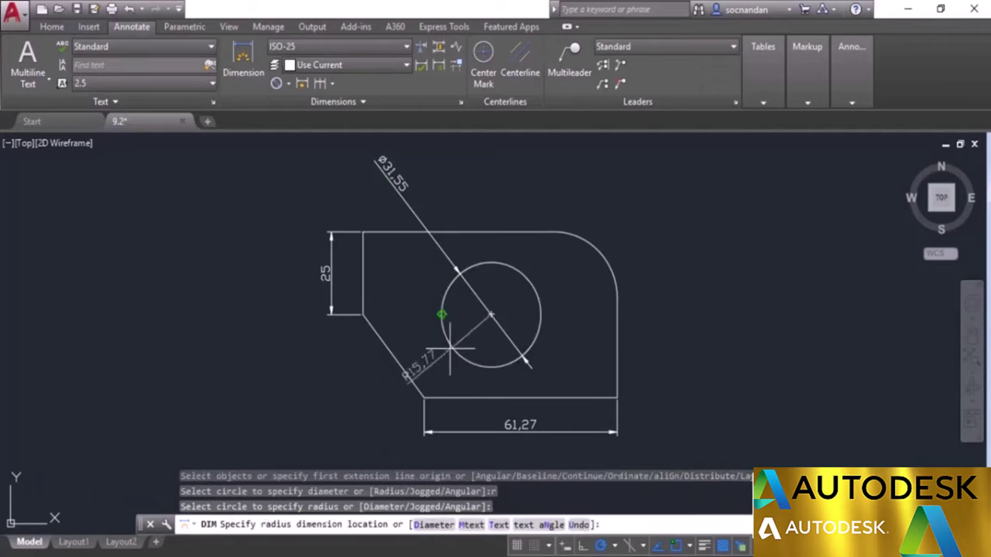
click(333, 390)
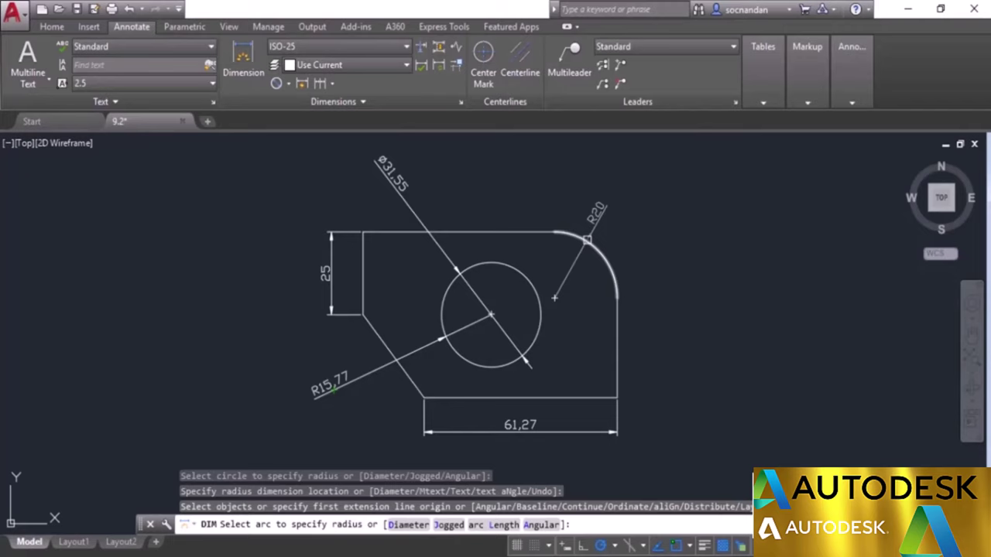
- Switch DIM to the arc Length option and dimension the upper-right corner arc's length, placing it outside the outline
key(l)
key(Return)
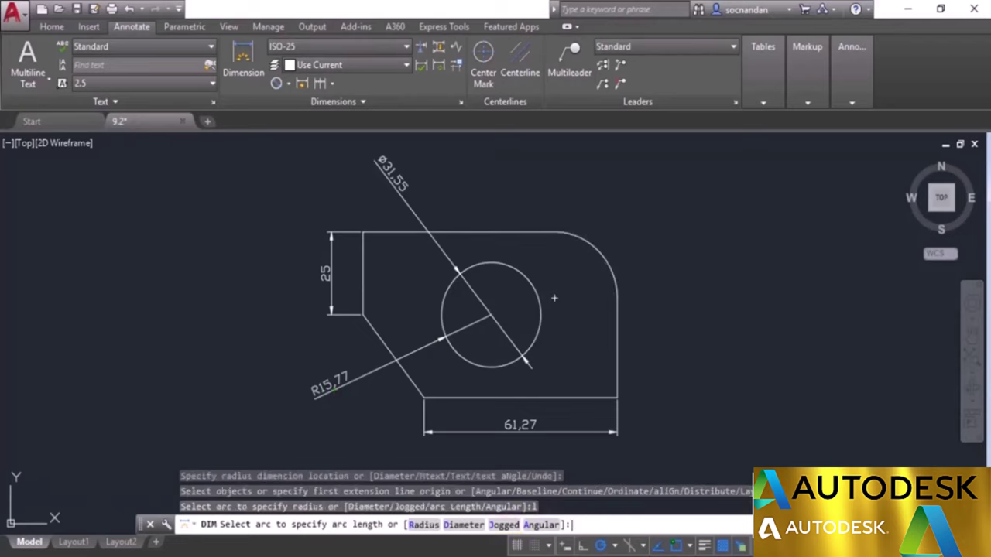
click(586, 240)
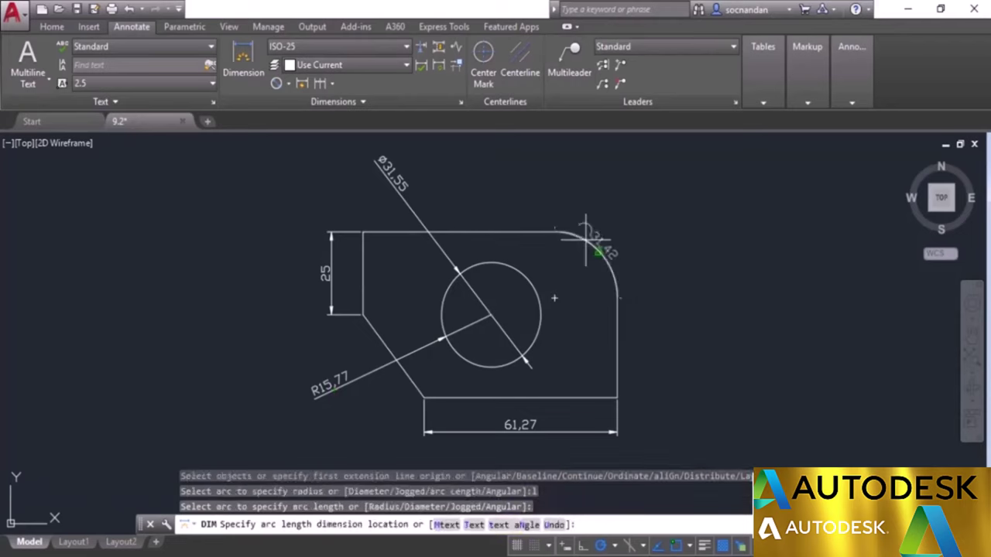
click(615, 216)
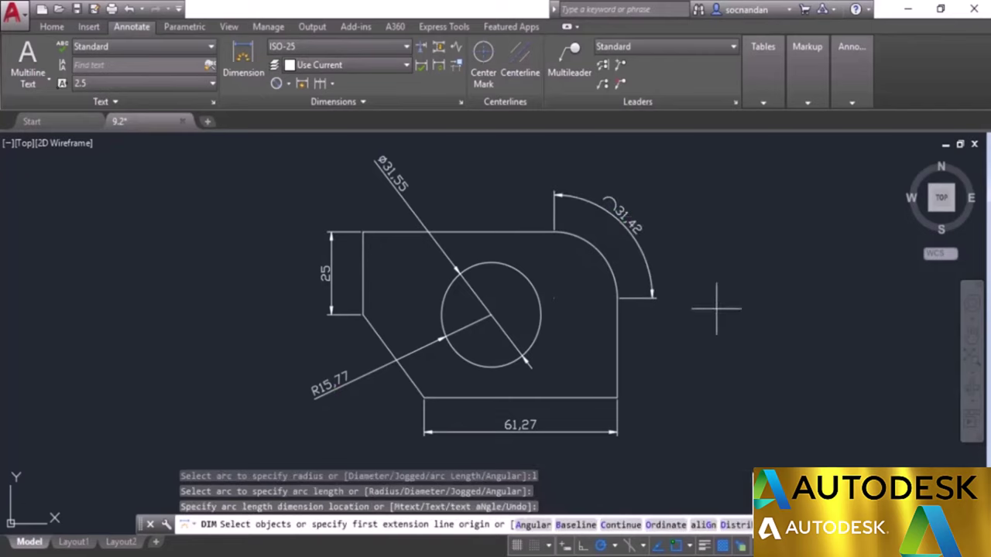
- Use DIM's Angular option to dimension the angle between the bottom edge and the right vertical edge, placed inside the part
click(532, 525)
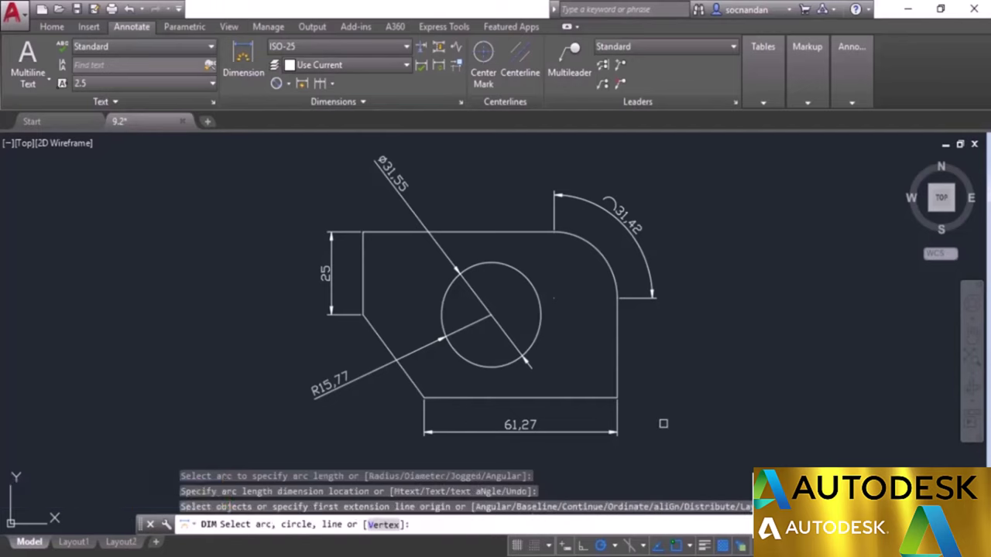
click(586, 398)
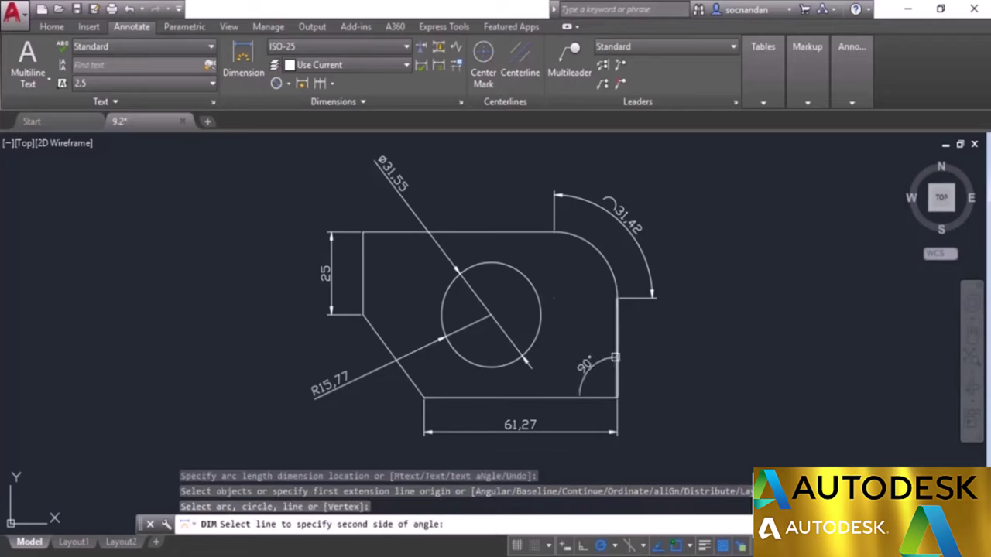
click(616, 350)
click(570, 344)
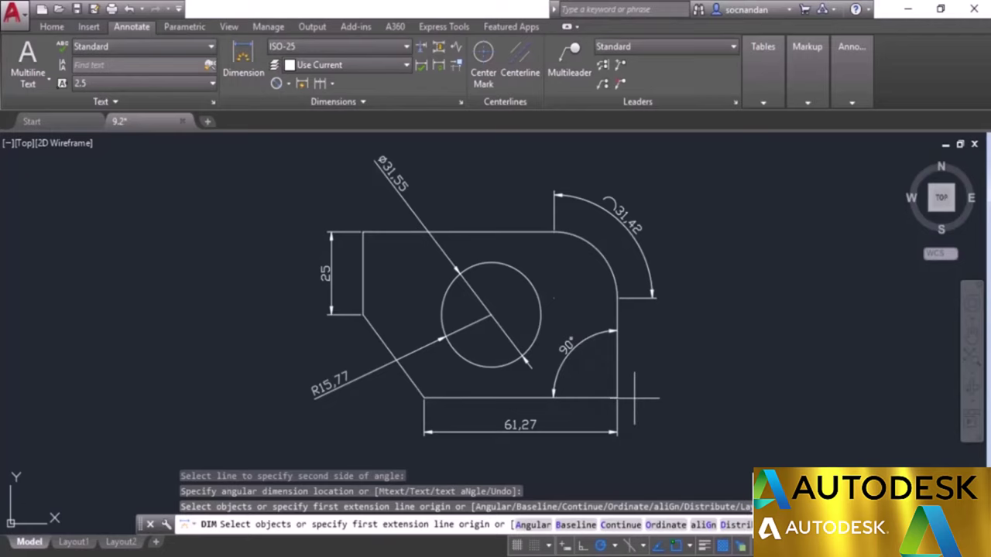
- Add an angular dimension between the left vertical edge and the slanted edge, placed inside the part
click(363, 285)
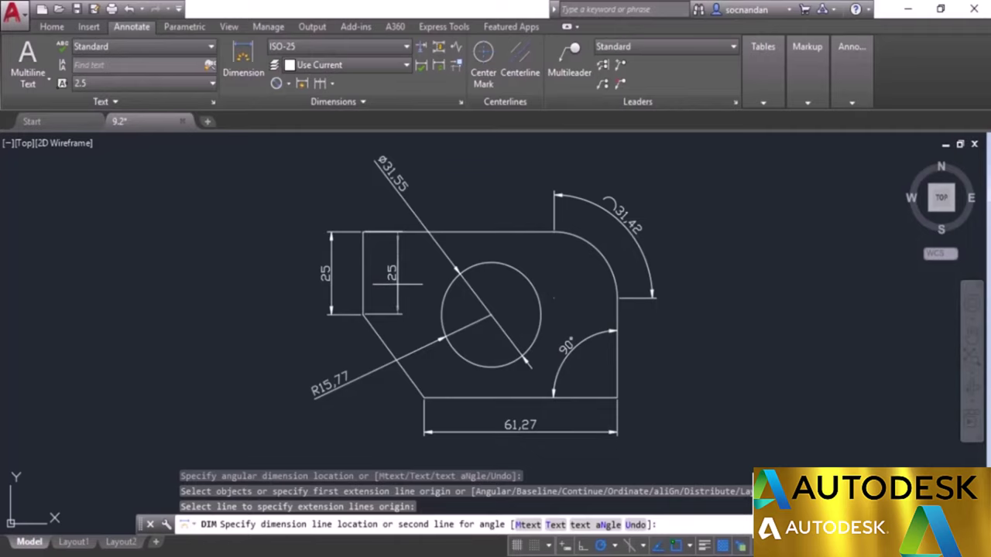
click(380, 338)
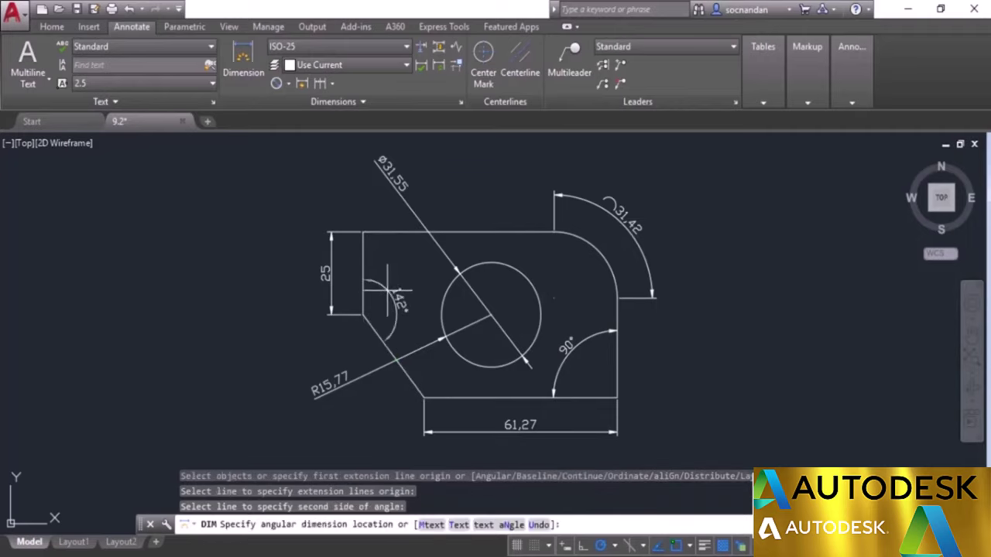
click(388, 291)
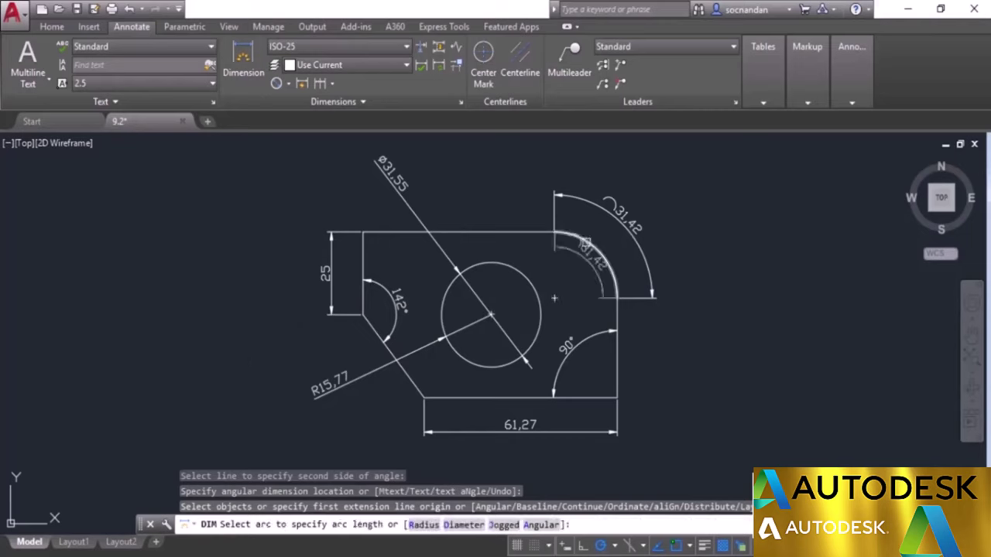
- Switch DIM to the Jogged option and add a jogged radius dimension to the corner arc, with its center override and text inside the outline
key(j)
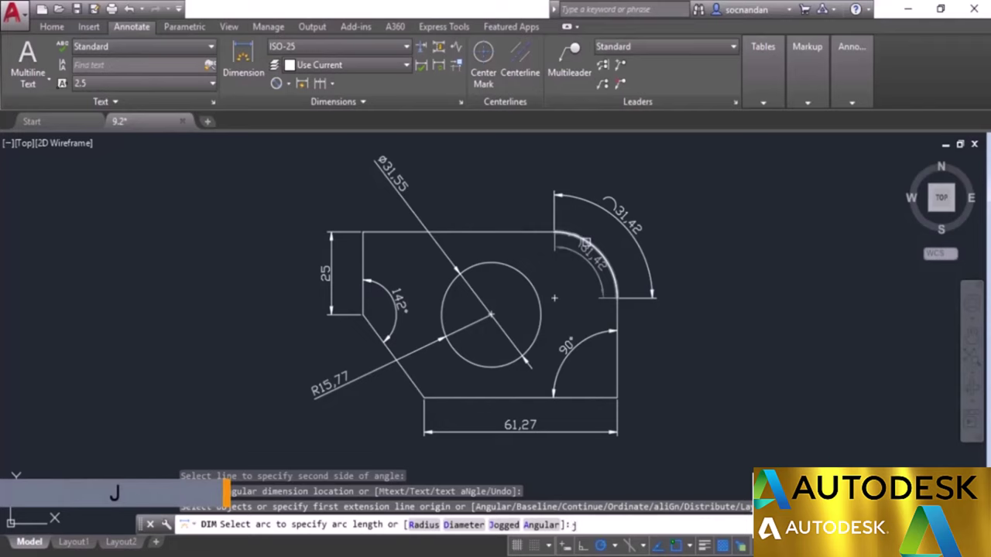
key(Return)
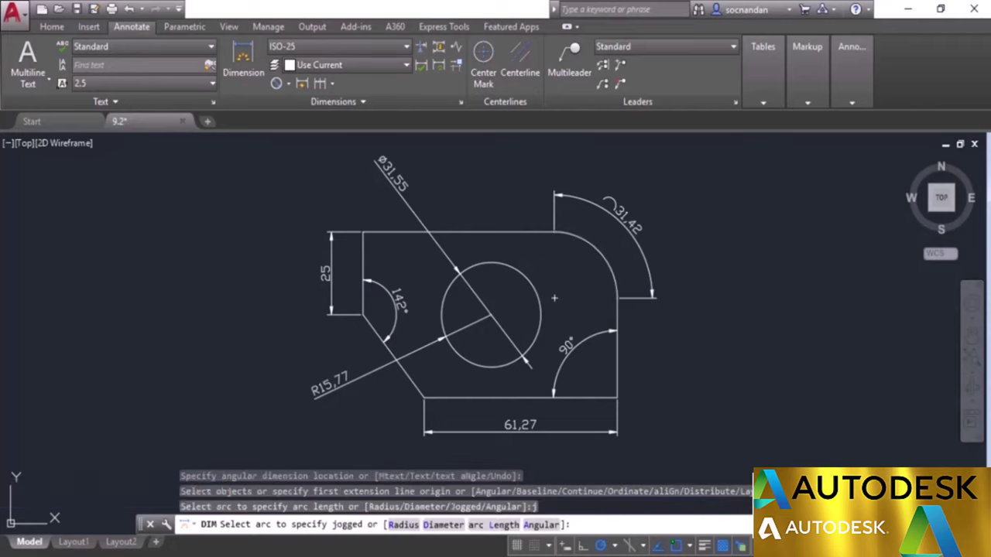
click(584, 239)
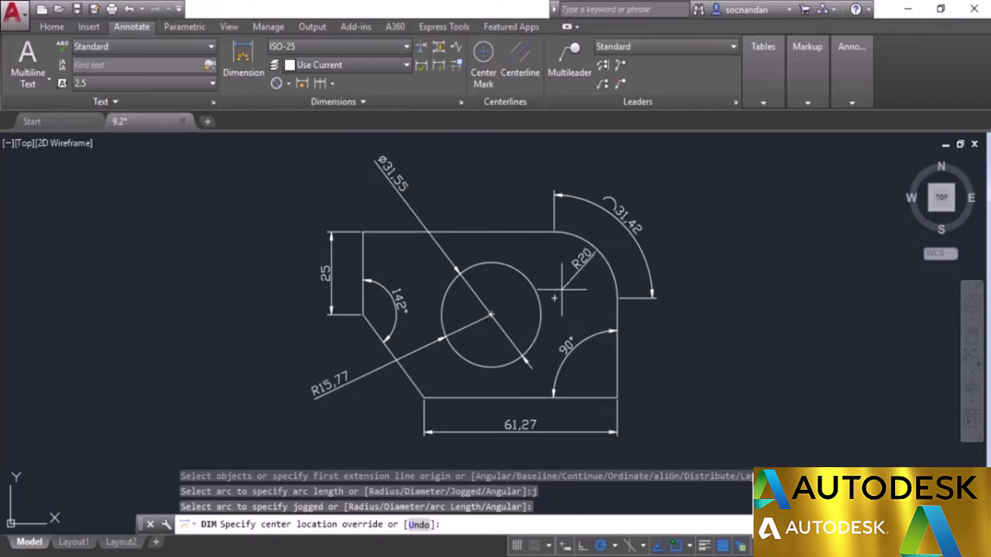
click(567, 285)
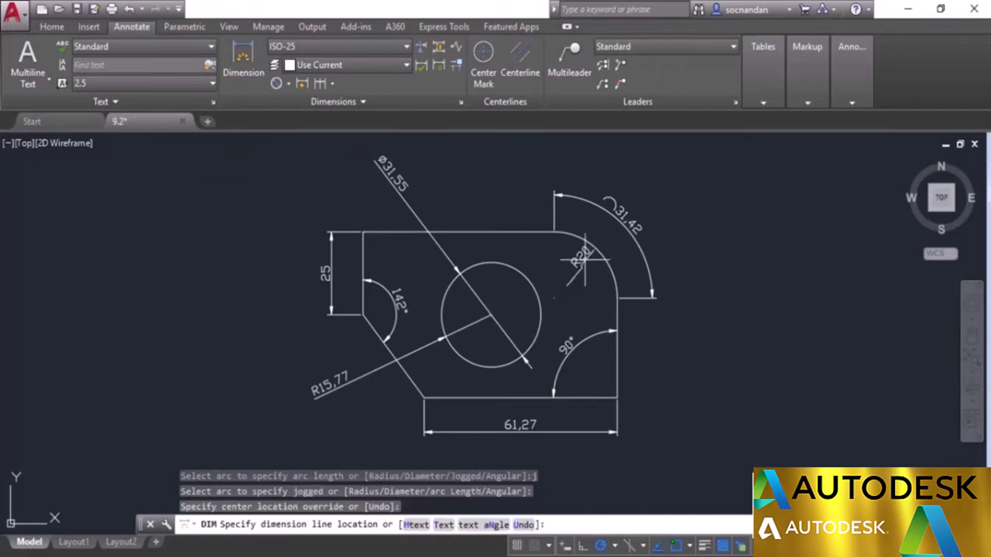
click(585, 267)
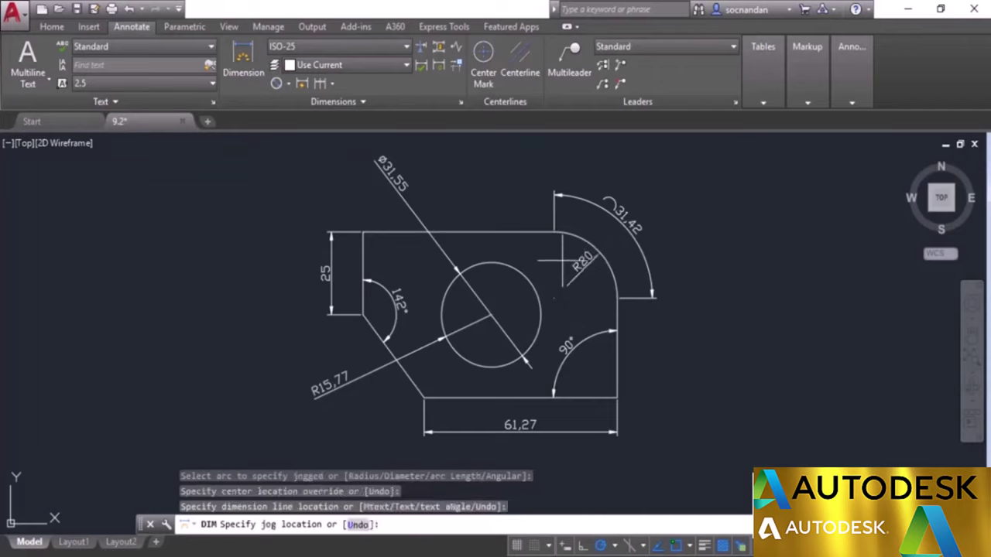
scroll(592, 285, up, 8)
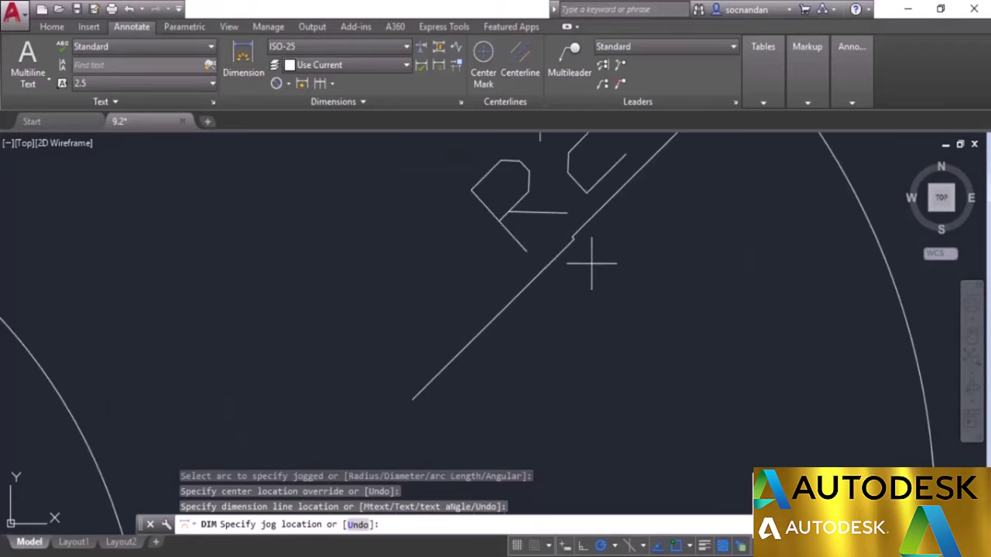
click(593, 260)
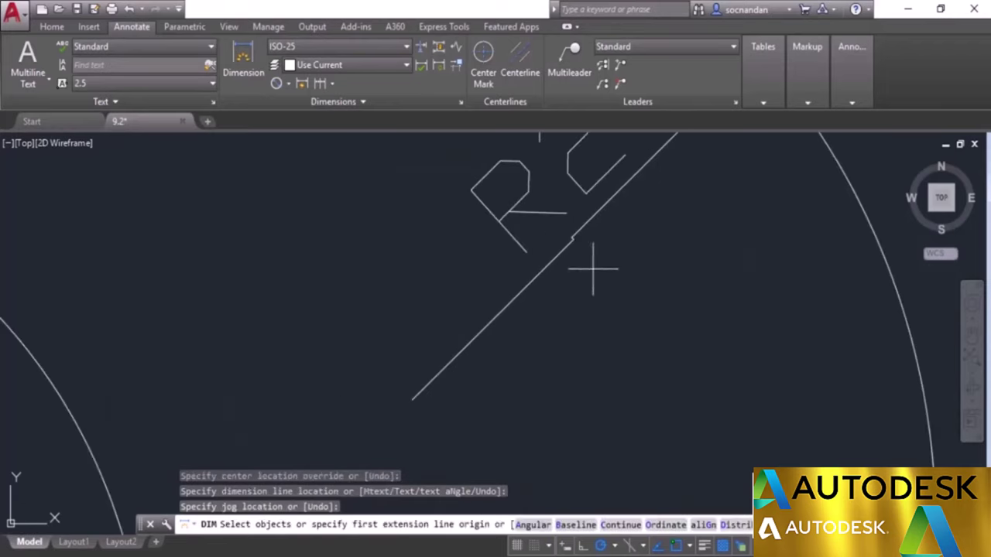
scroll(594, 275, down, 4)
scroll(599, 292, down, 4)
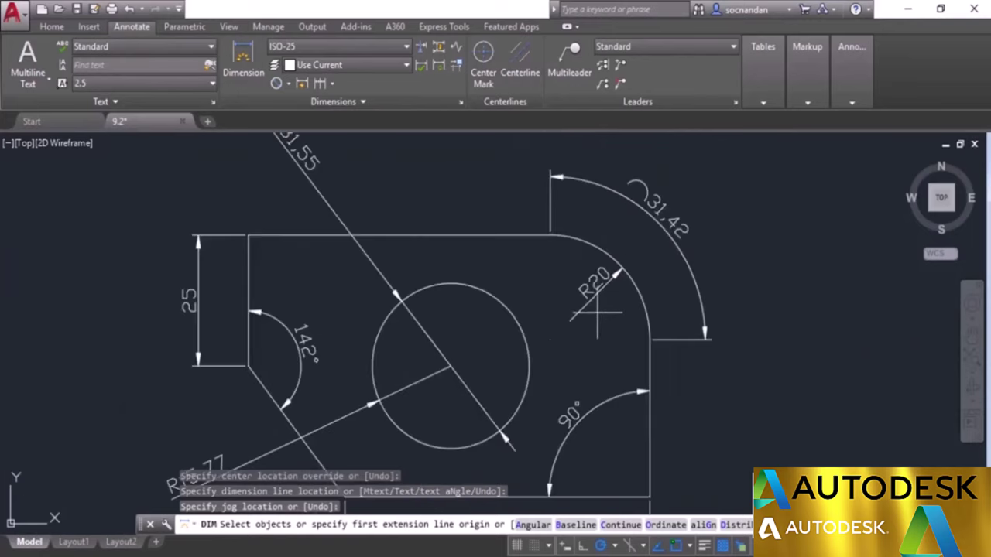
middle_drag(614, 340, 586, 291)
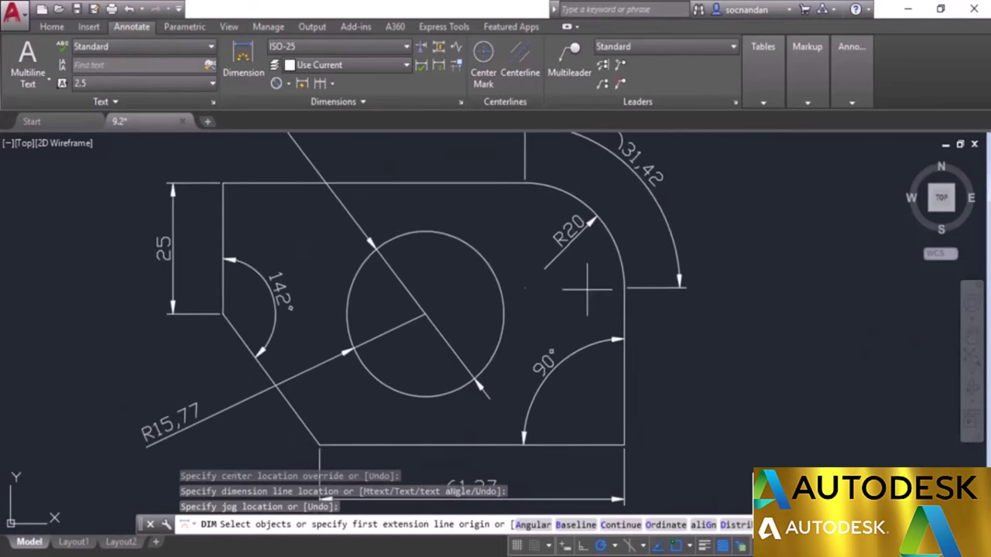
scroll(587, 291, down, 2)
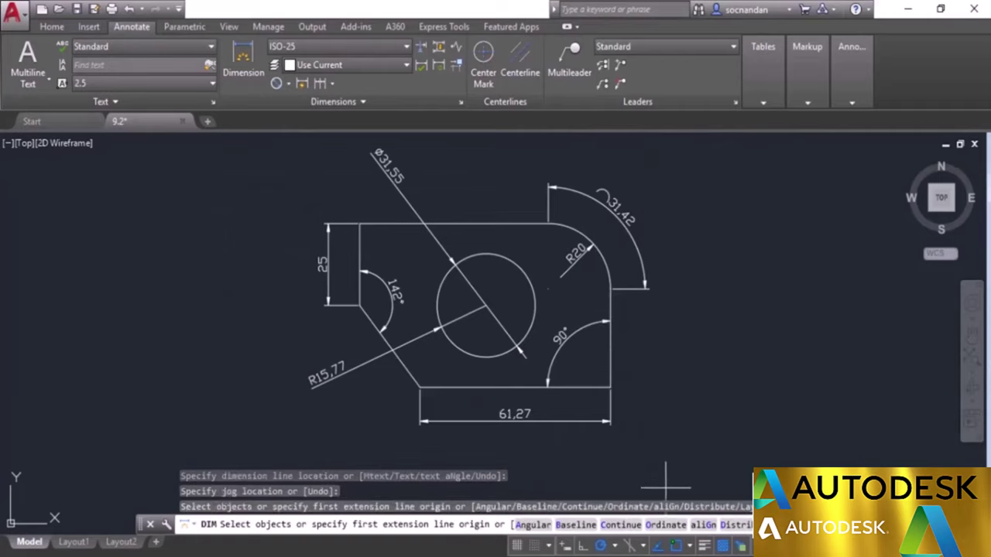
- Add Y and X ordinate dimensions at the part's lower-right corner, with leaders to the right and below, and end the DIM command
click(666, 524)
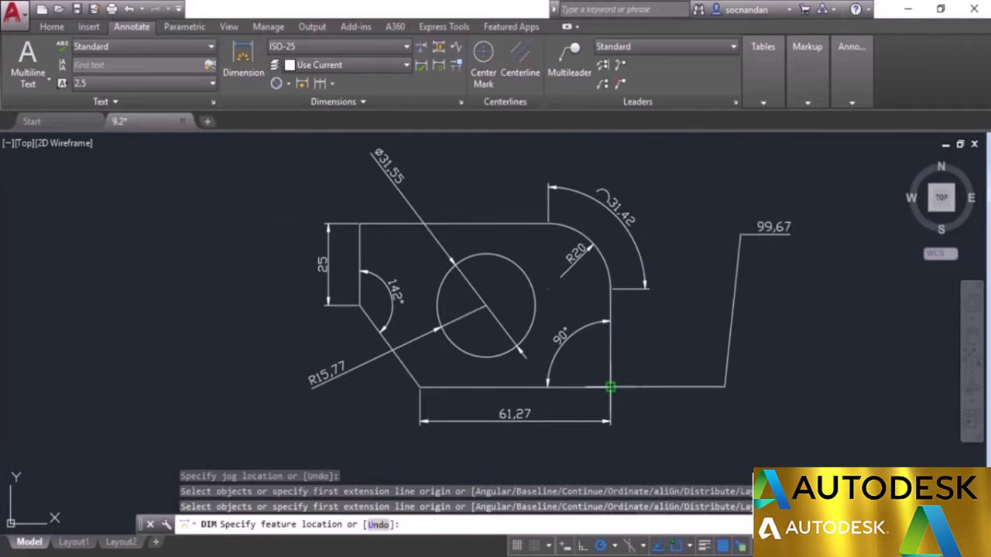
click(610, 386)
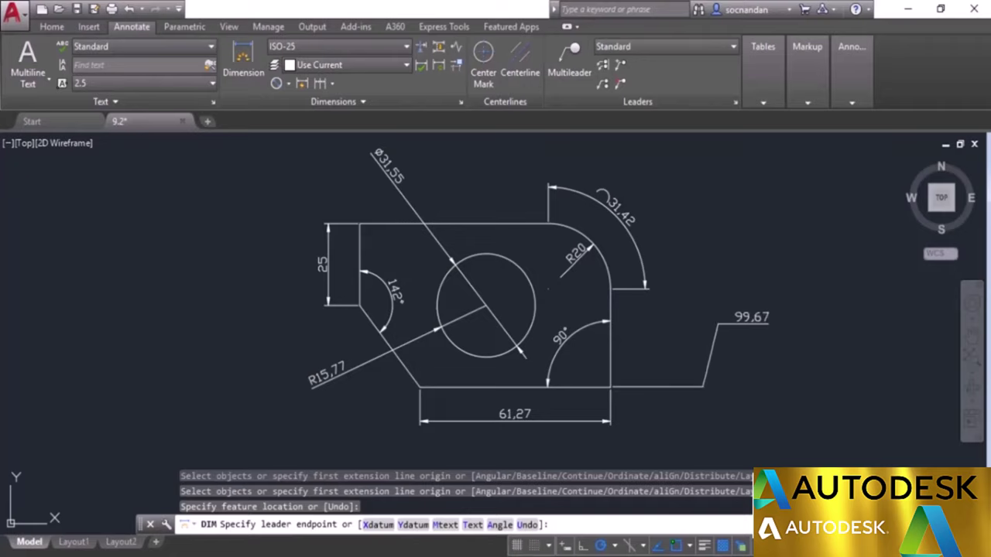
click(720, 325)
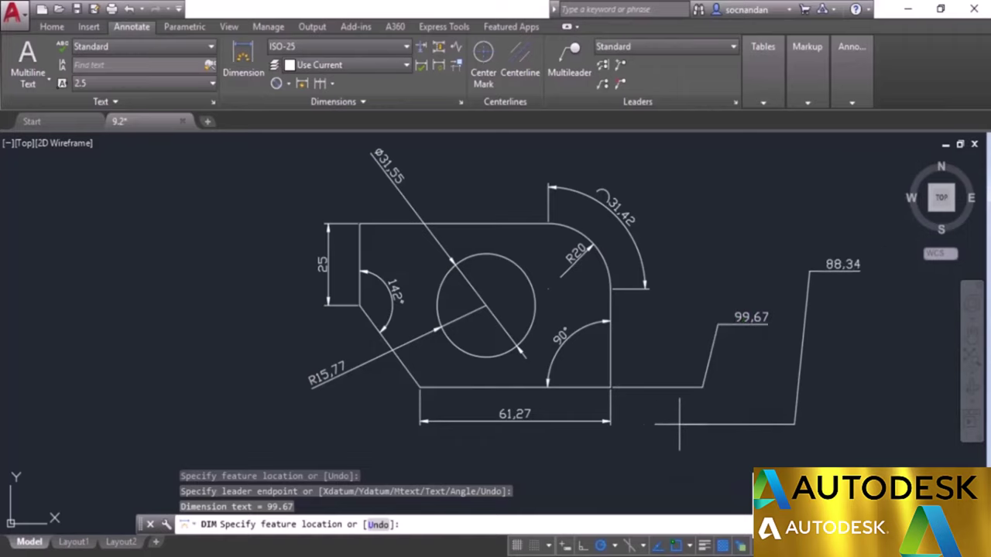
click(610, 387)
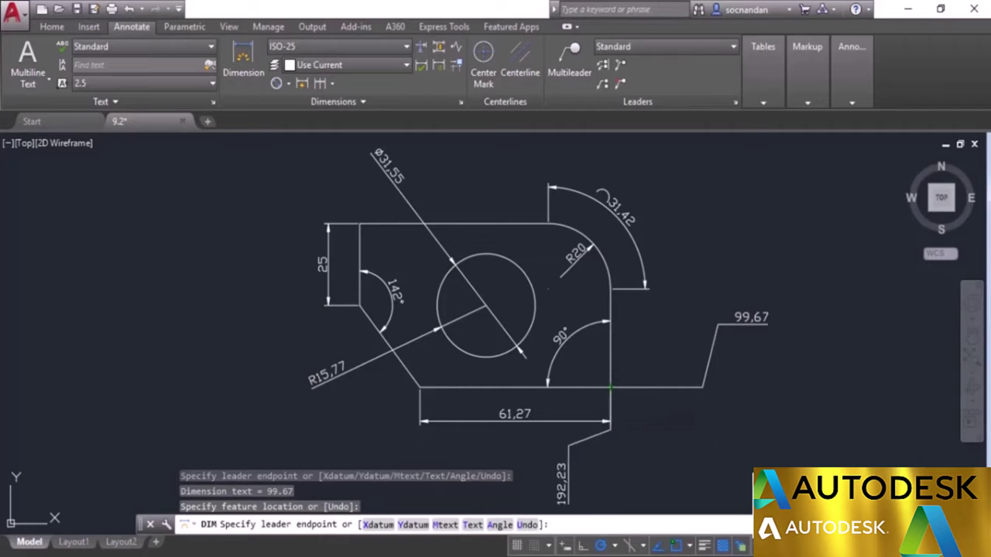
click(569, 501)
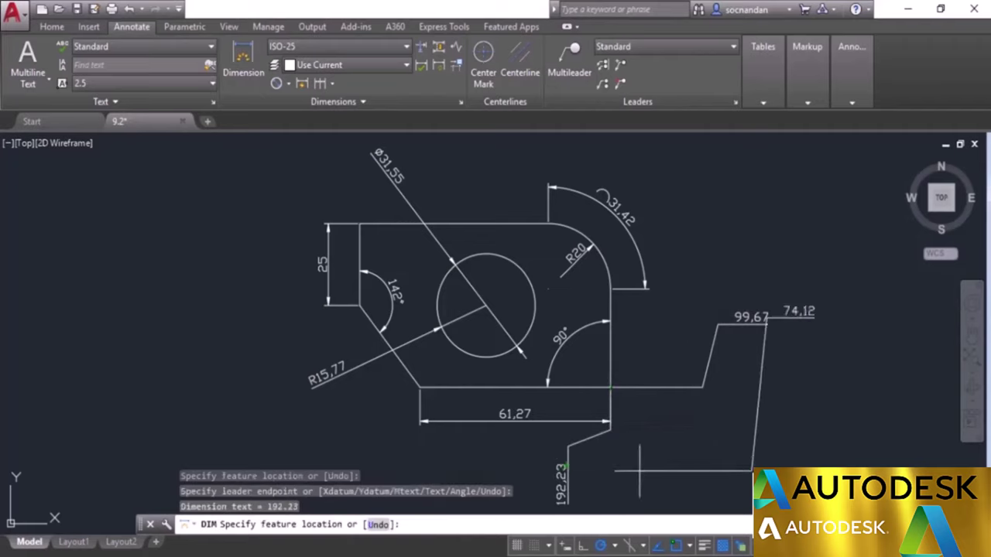
middle_drag(643, 464, 623, 433)
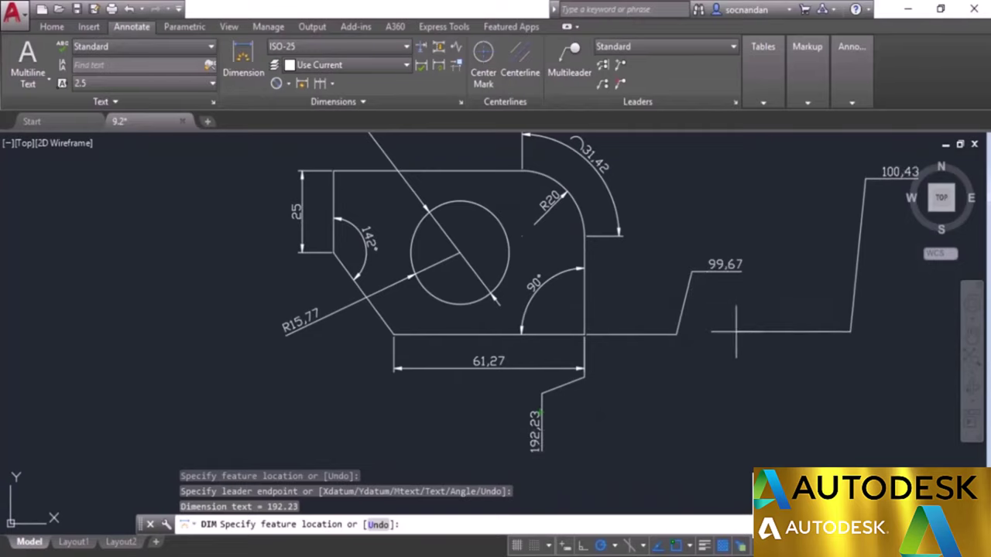
key(Escape)
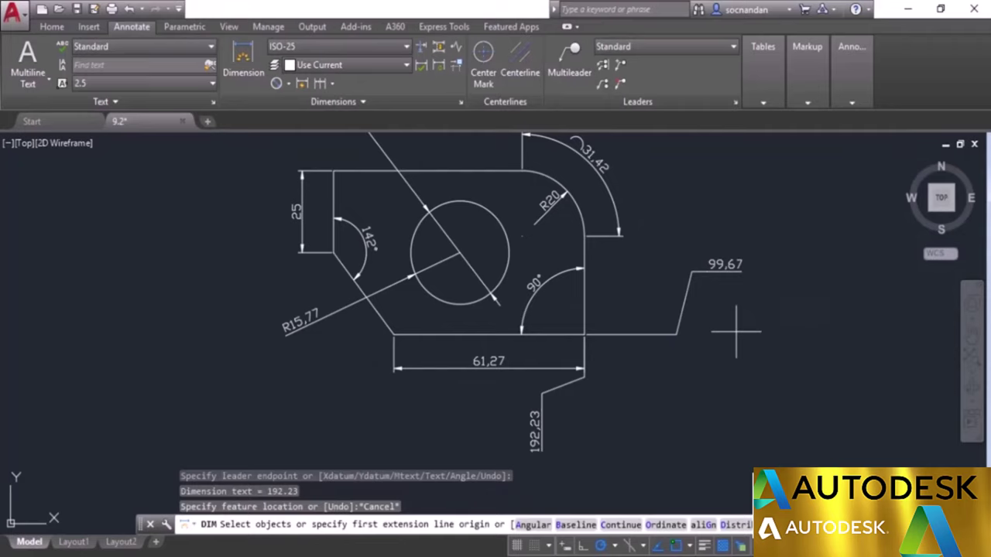
key(Escape)
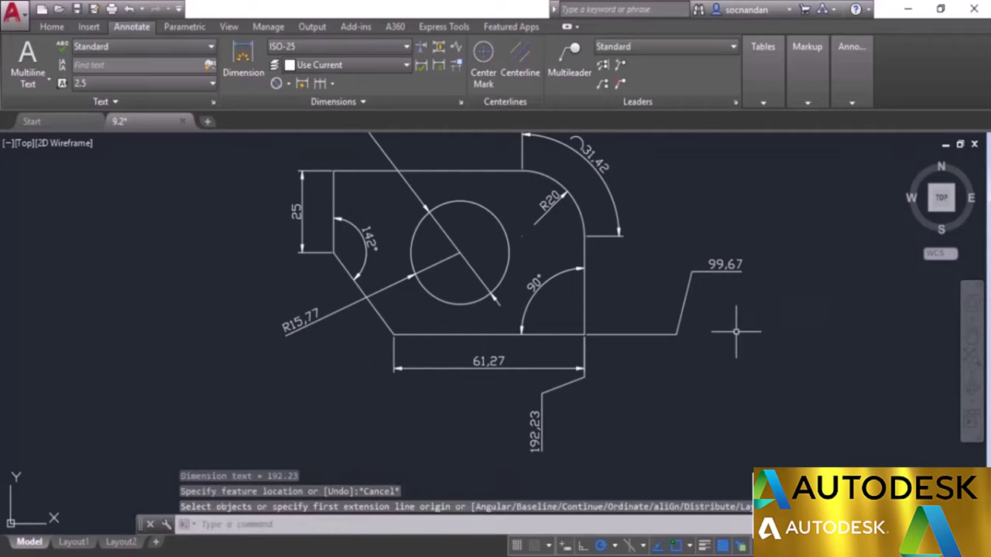
- Check the coordinates of the part's lower-right corner with the ID command
text(id)
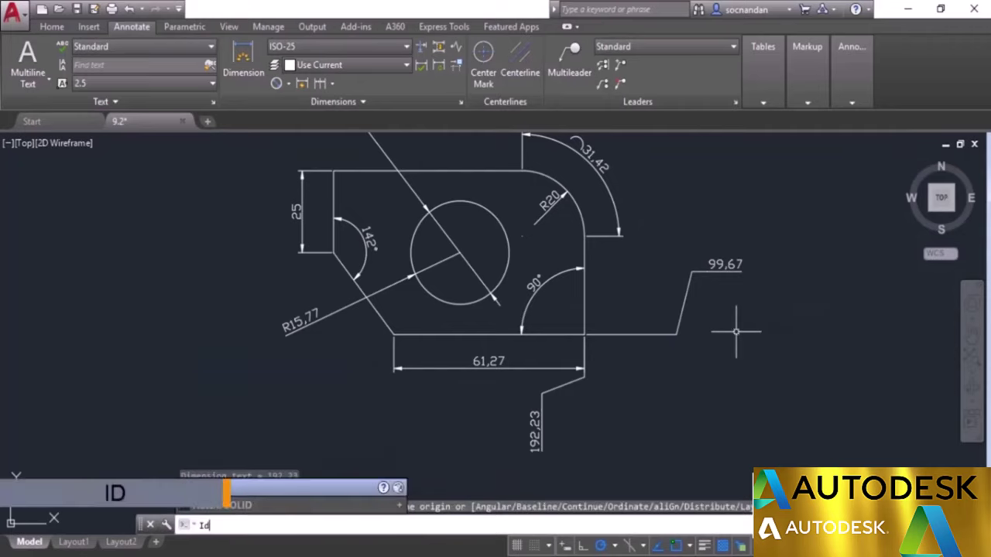
key(Return)
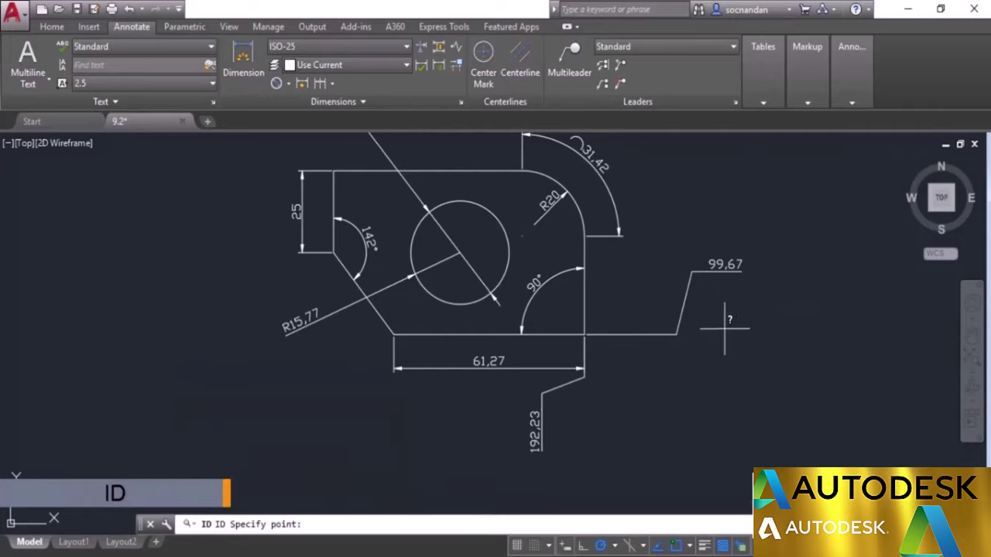
click(584, 333)
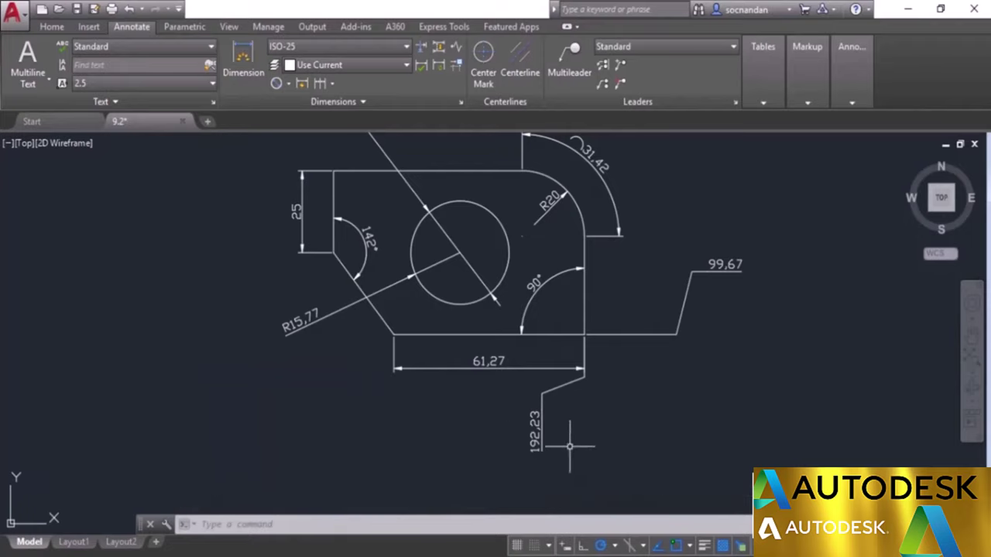
click(152, 523)
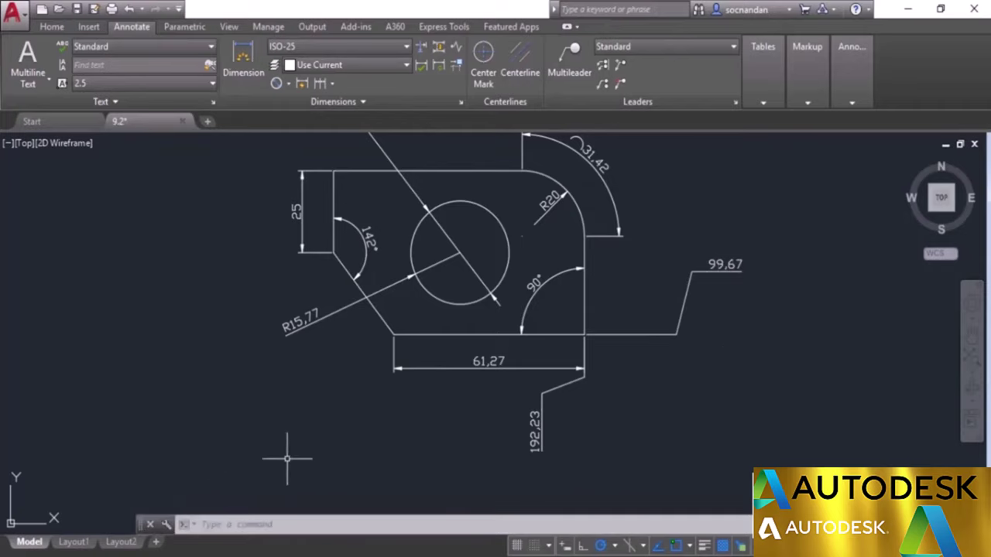
middle_drag(480, 425, 486, 432)
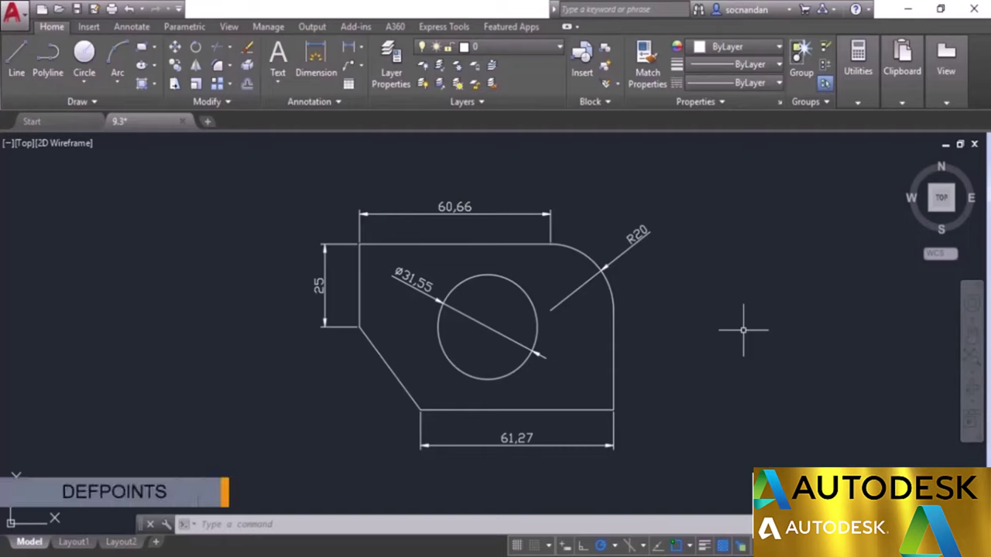
- Examine the drawing's layer list, including the Defpoints layer, and leave layer 0 current
click(560, 51)
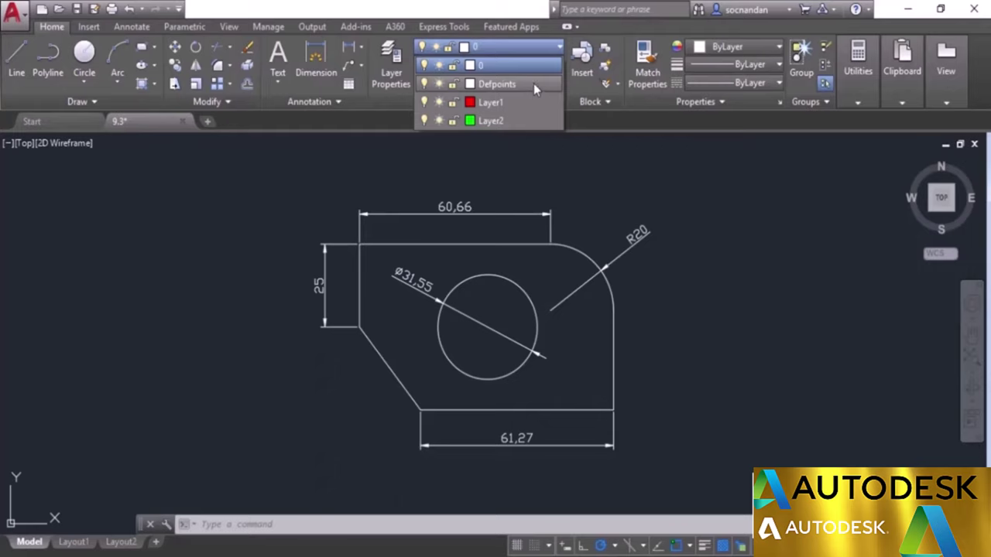
click(555, 48)
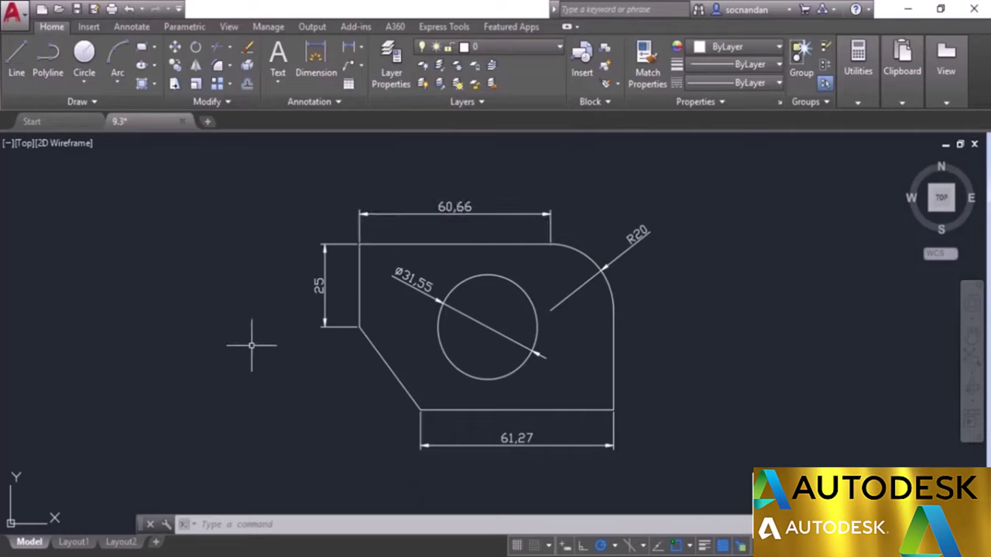
- Stretch the dimension below the part's bottom edge farther down, using its text grip and keeping the text centered
scroll(508, 456, up, 4)
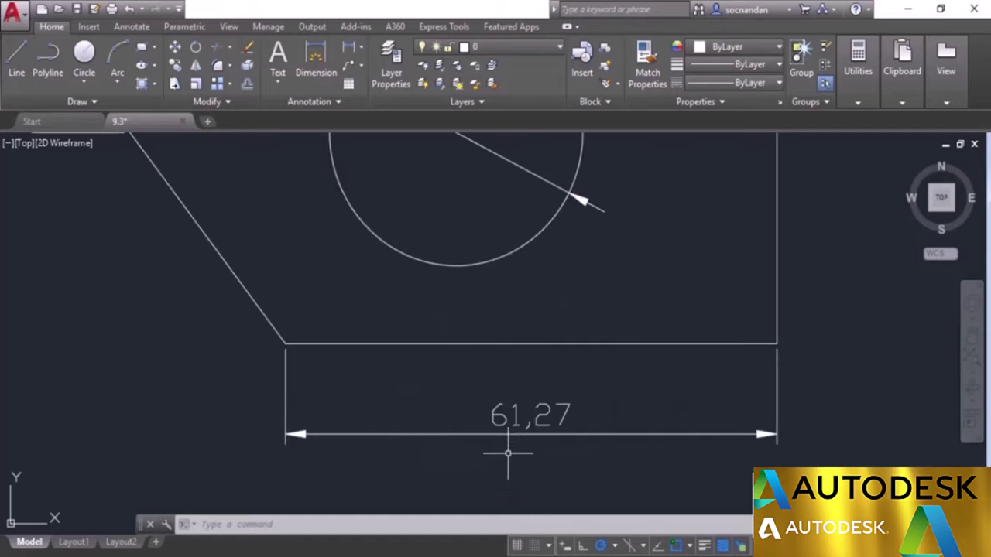
scroll(515, 411, up, 3)
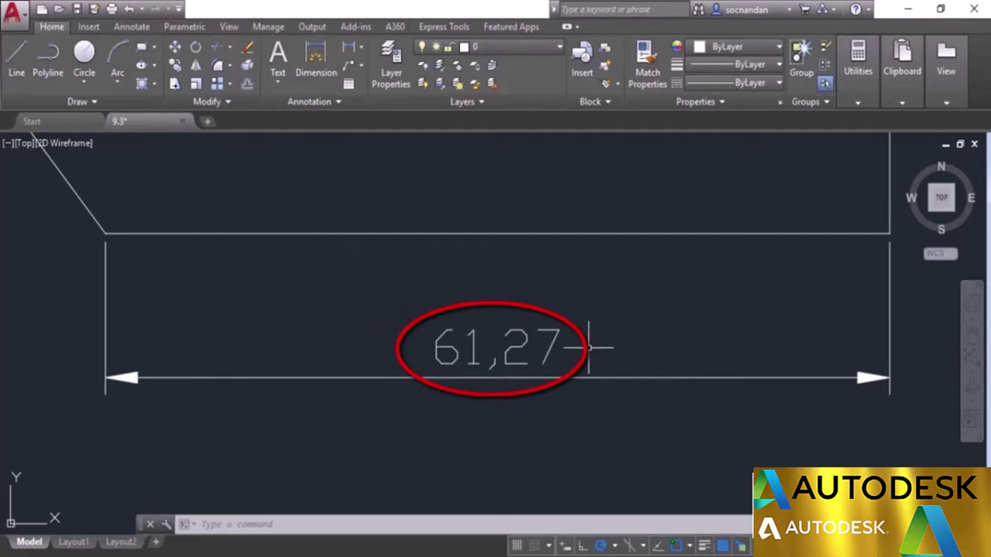
scroll(588, 348, down, 4)
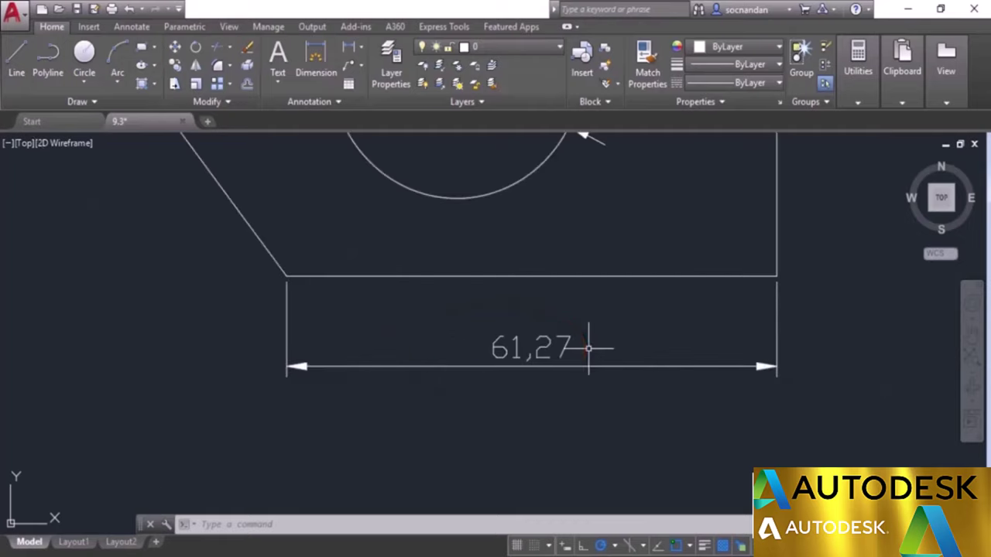
middle_drag(588, 348, 527, 408)
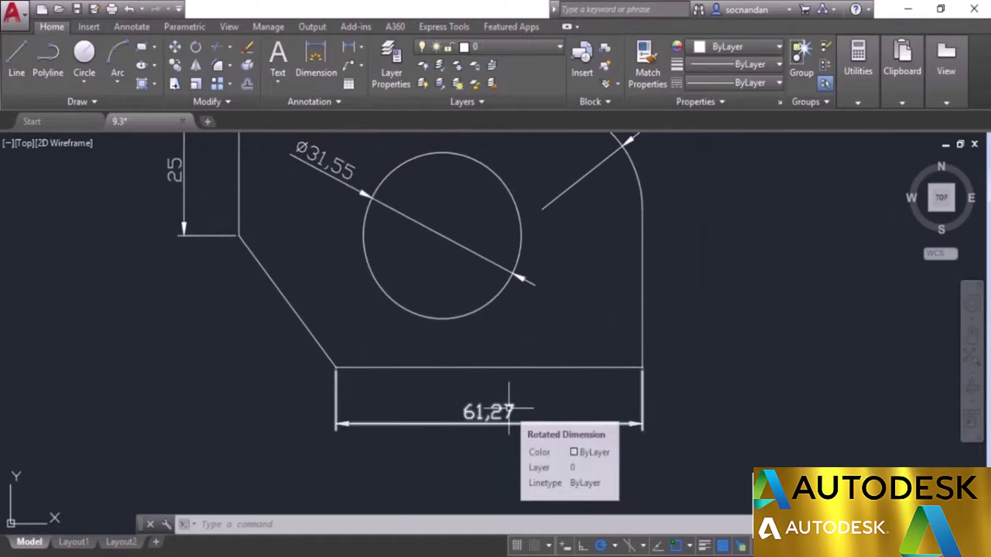
click(509, 408)
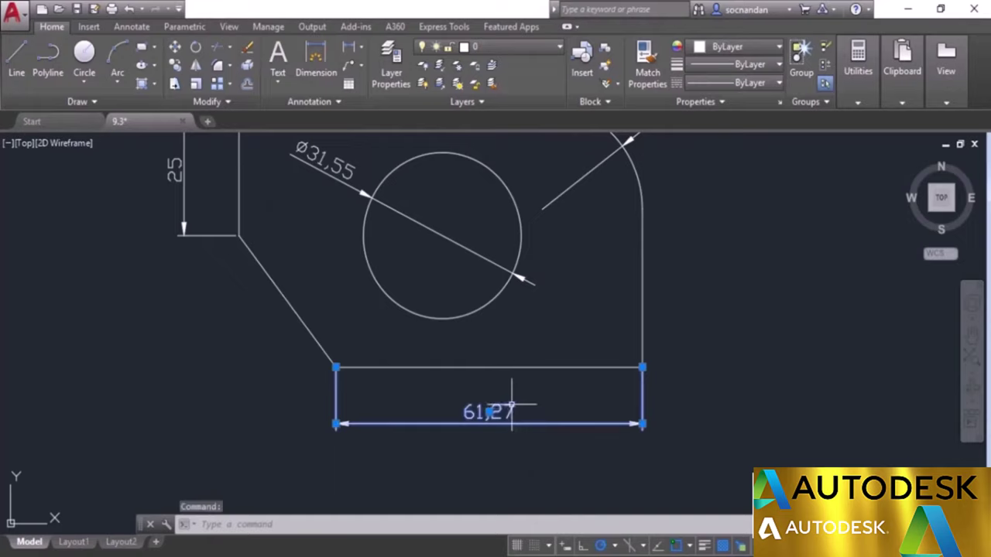
mouse_move(488, 411)
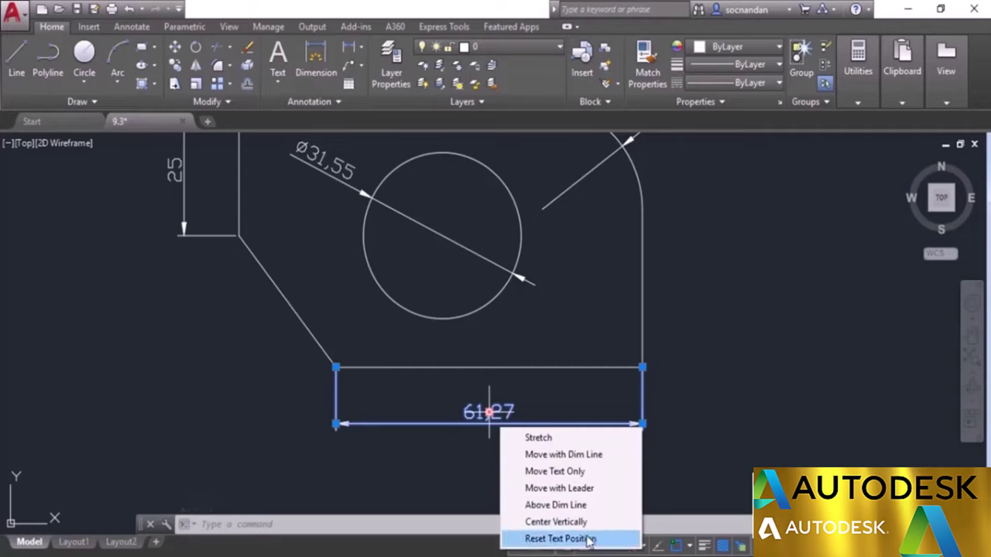
click(568, 440)
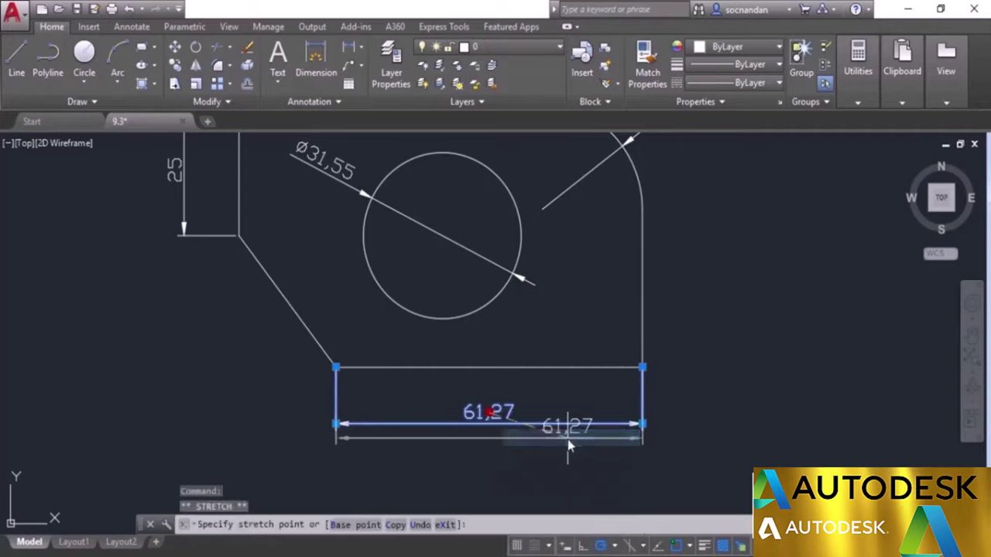
click(488, 453)
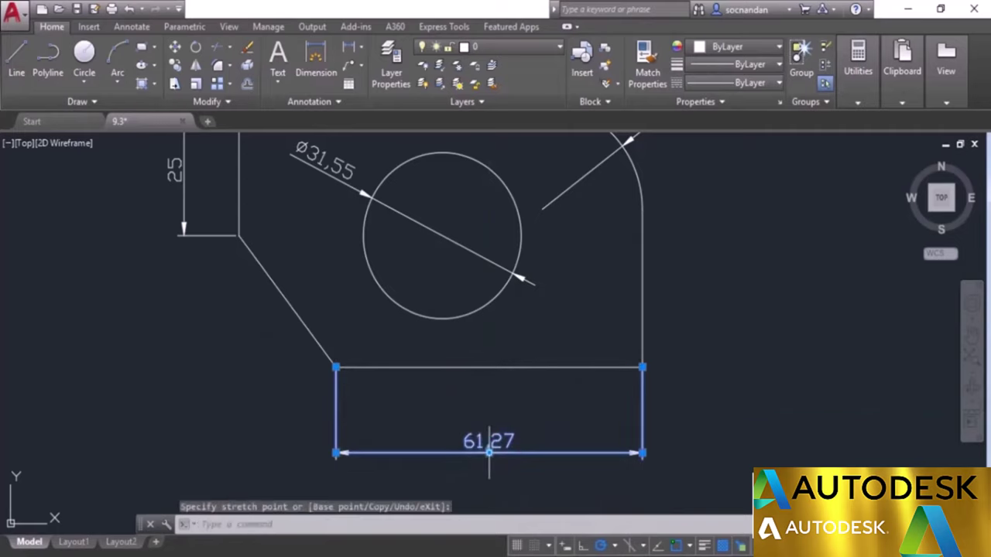
- Use Move with Dim Line to bring the bottom dimension's line and text back up closer to the part
mouse_move(488, 452)
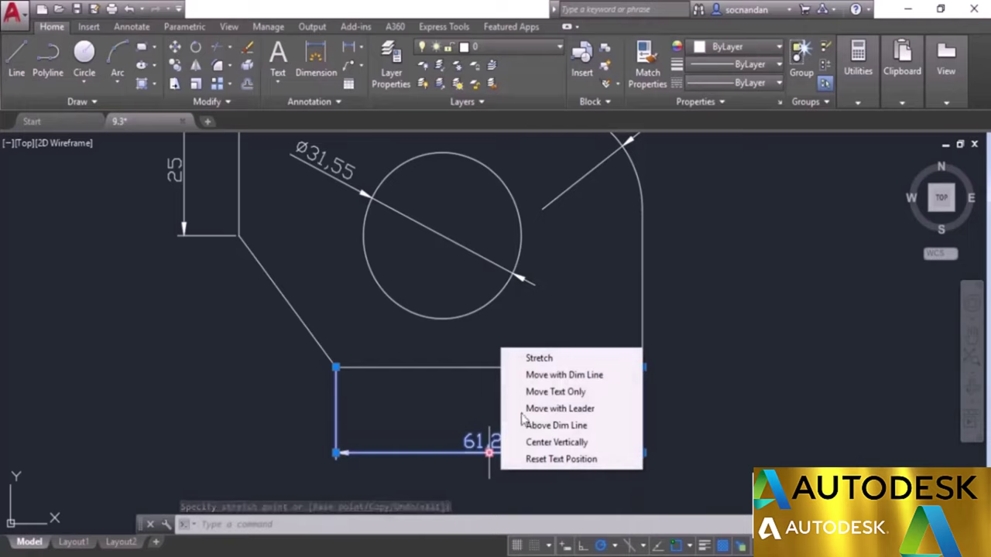
click(552, 377)
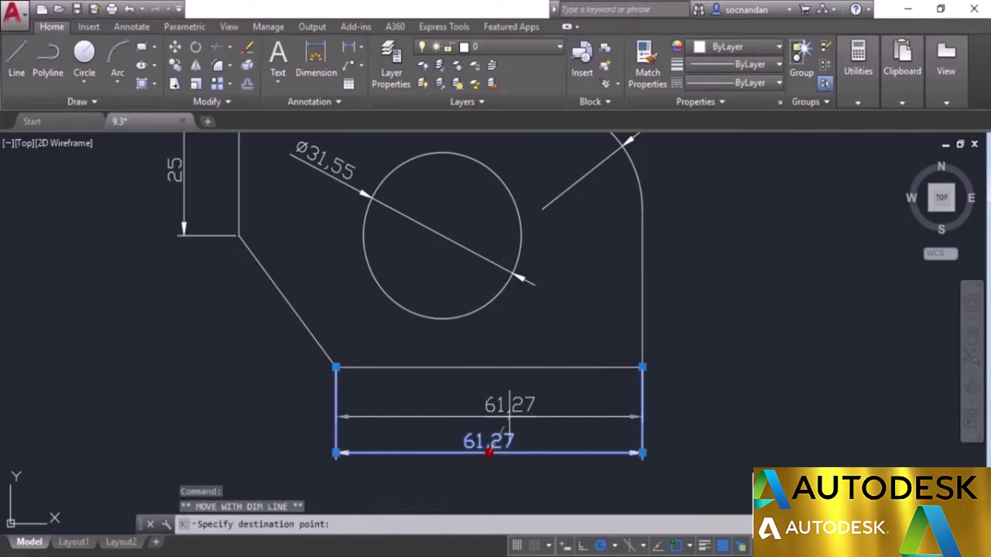
click(489, 422)
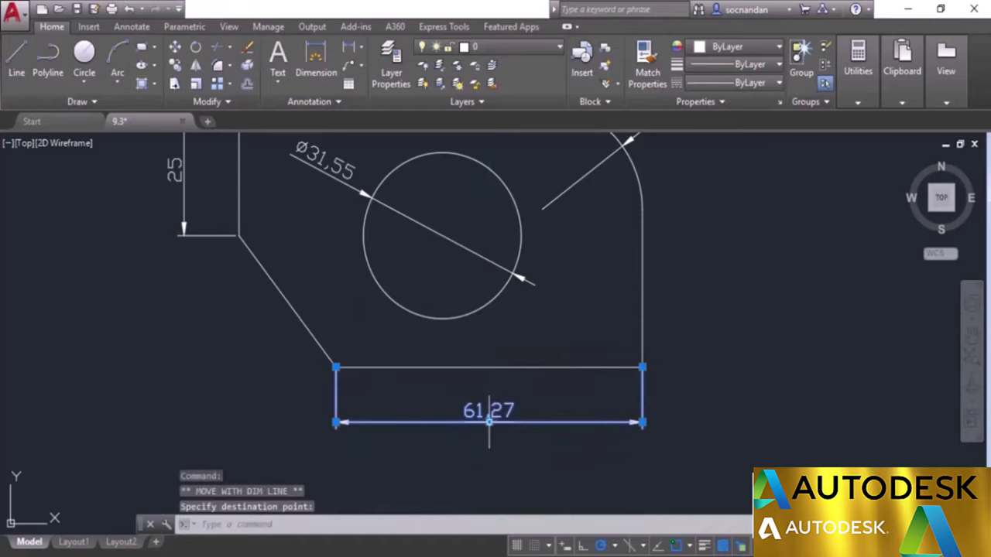
- Place the bottom dimension's text below its line with Move Text Only, and pull it to the lower left with Move with Leader
mouse_move(489, 422)
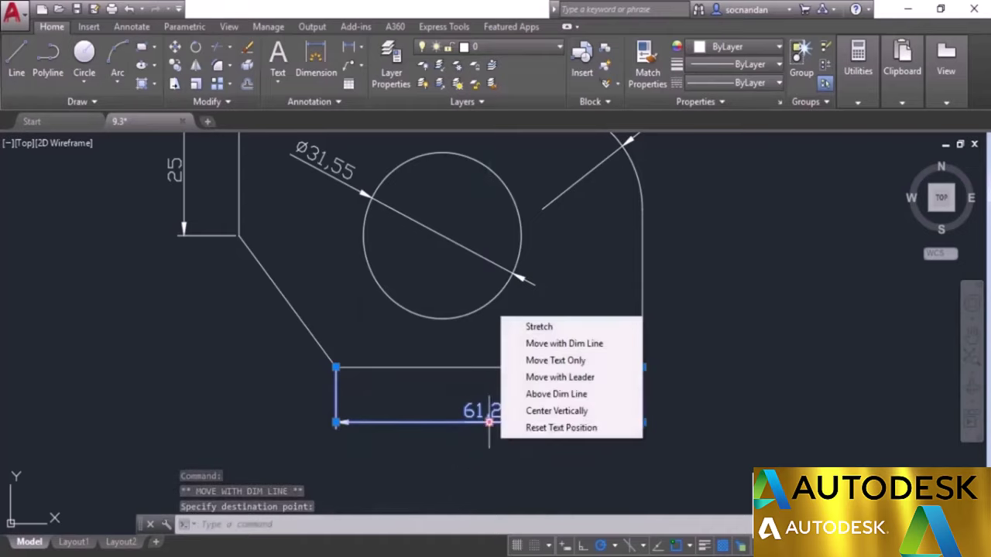
click(558, 362)
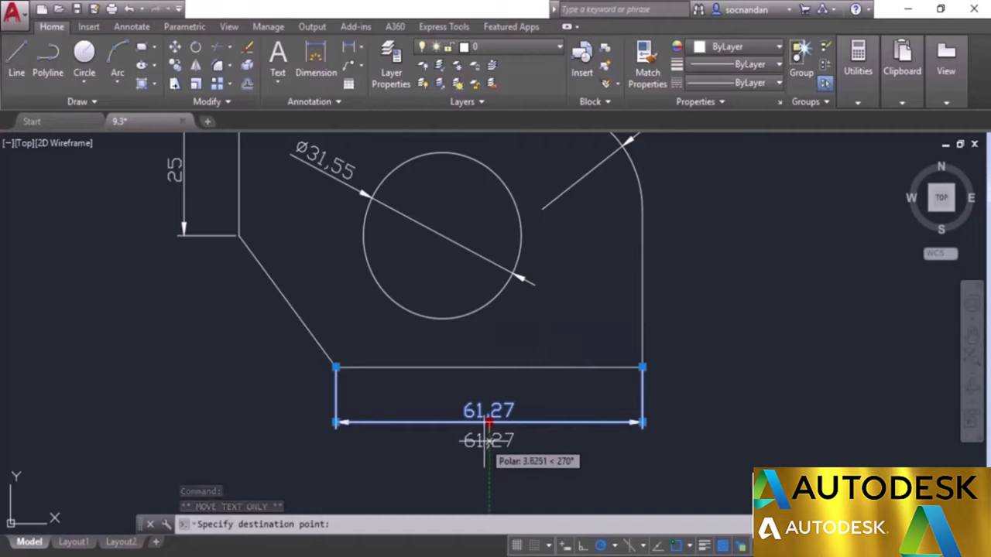
click(484, 440)
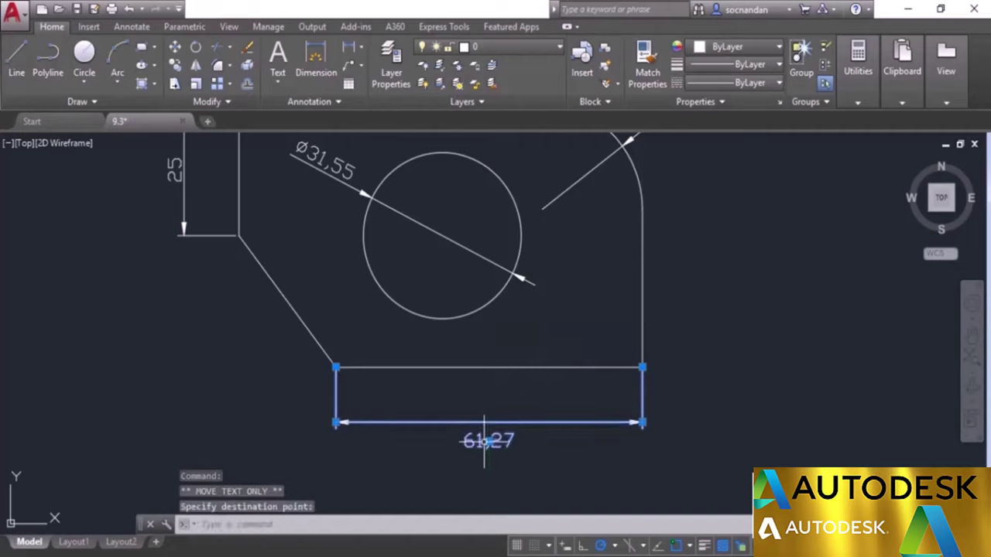
mouse_move(488, 441)
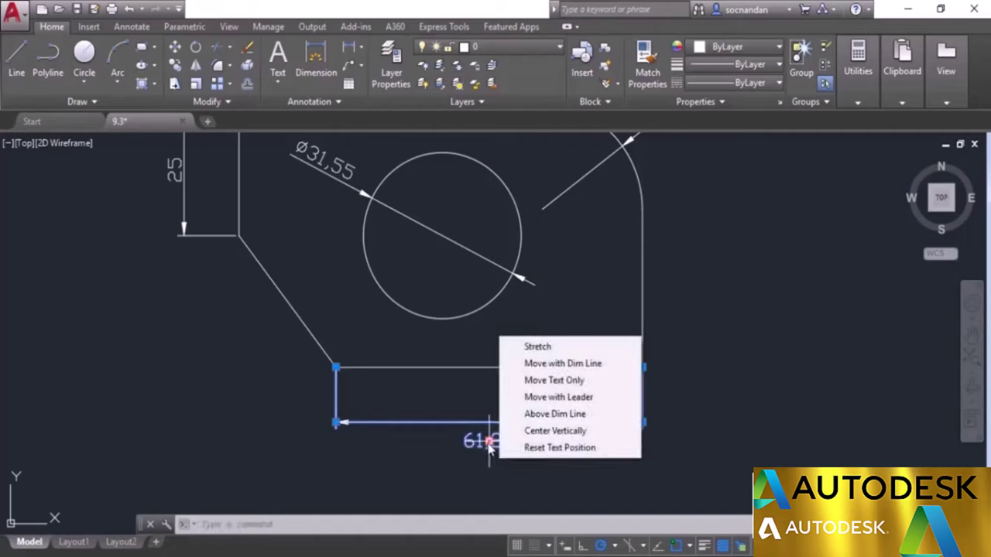
click(546, 400)
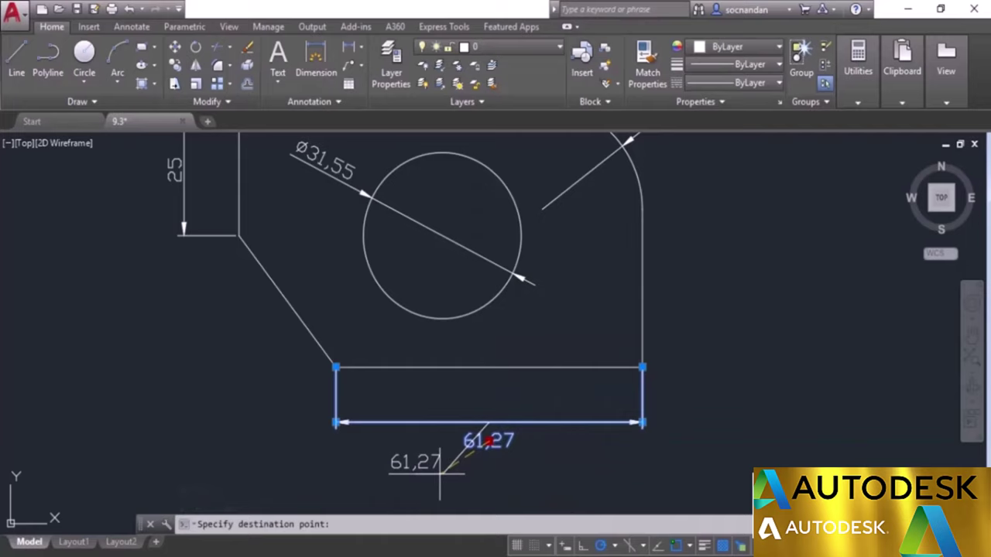
click(440, 470)
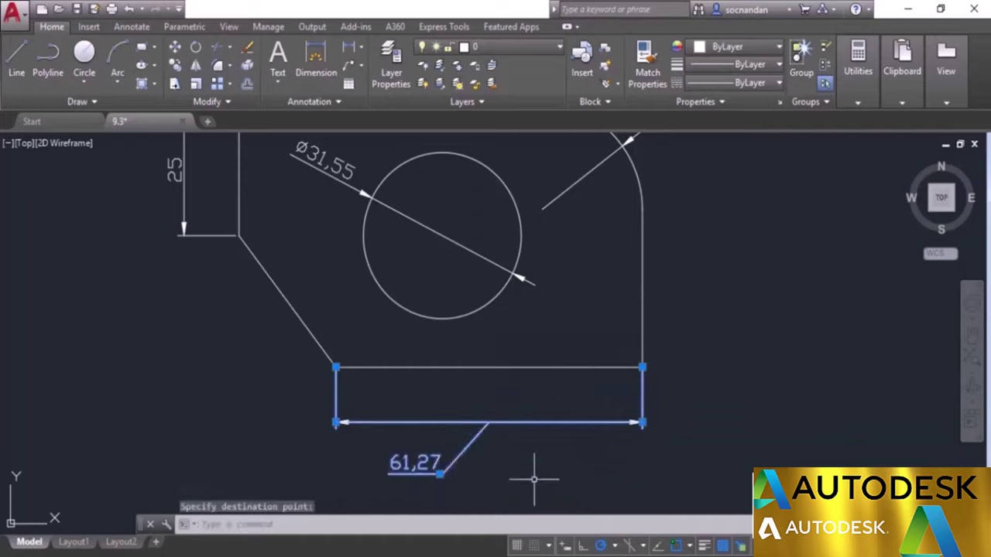
- Set the bottom dimension's text to Above Dim Line, and center it vertically on the dimension line
mouse_move(440, 475)
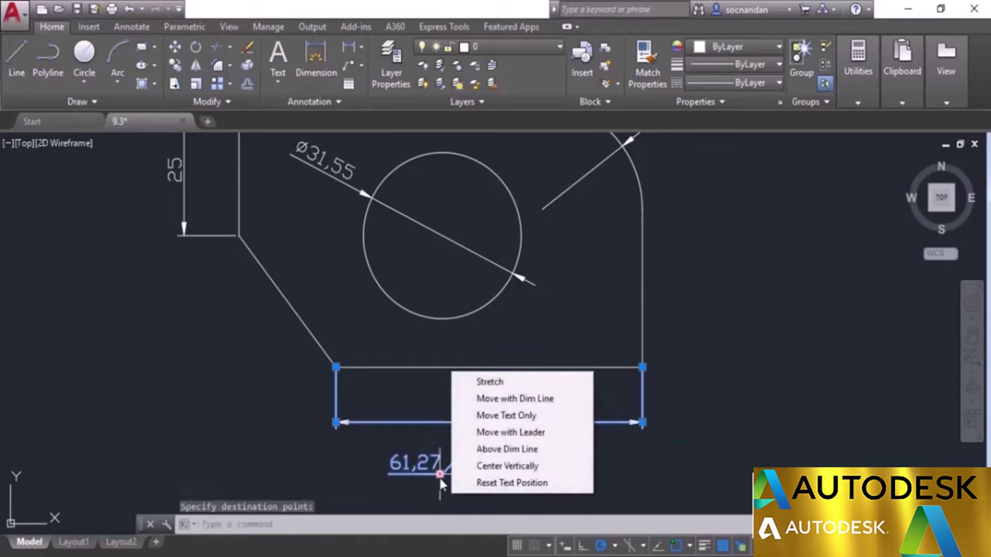
click(521, 453)
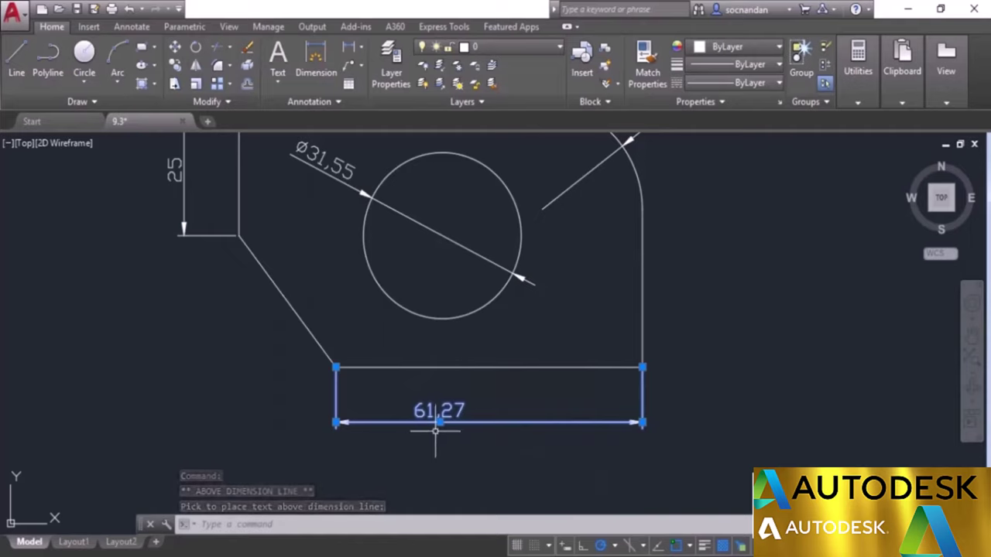
mouse_move(438, 424)
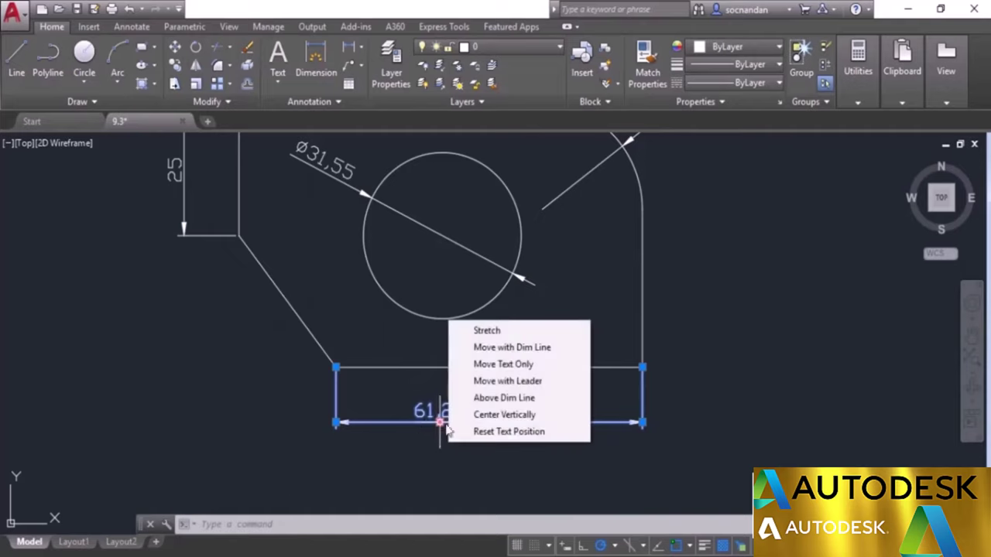
click(505, 416)
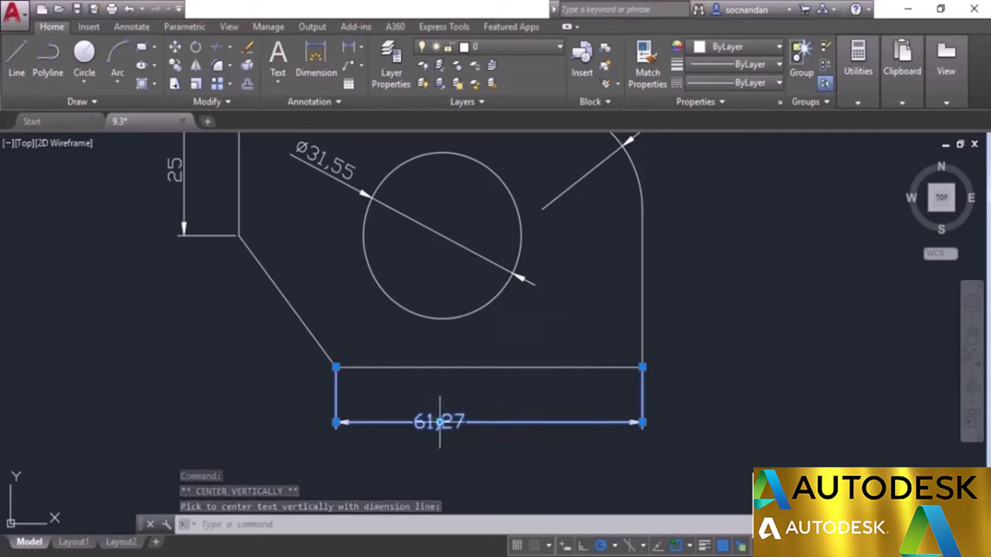
- Reset the bottom dimension's text to its default position and clear the selection
mouse_move(439, 422)
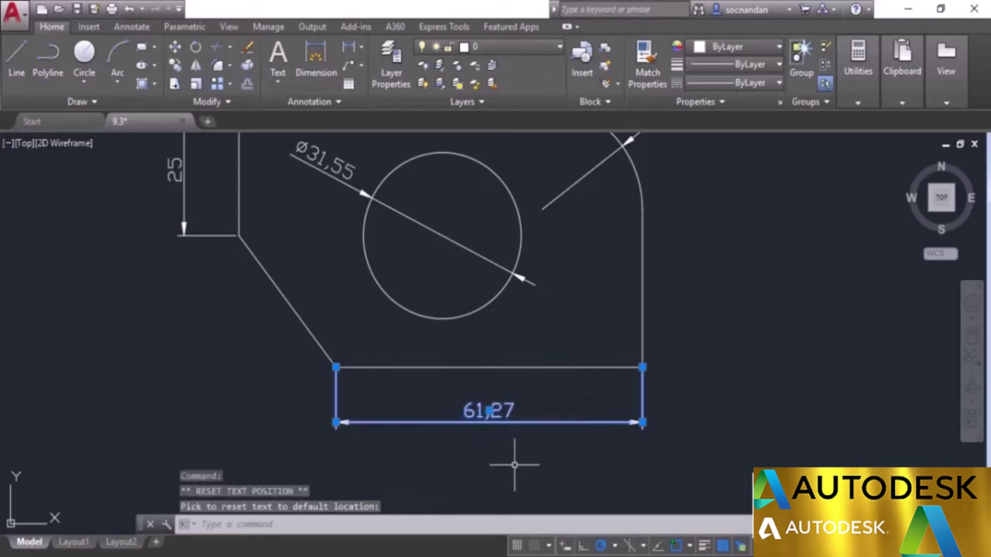
key(Escape)
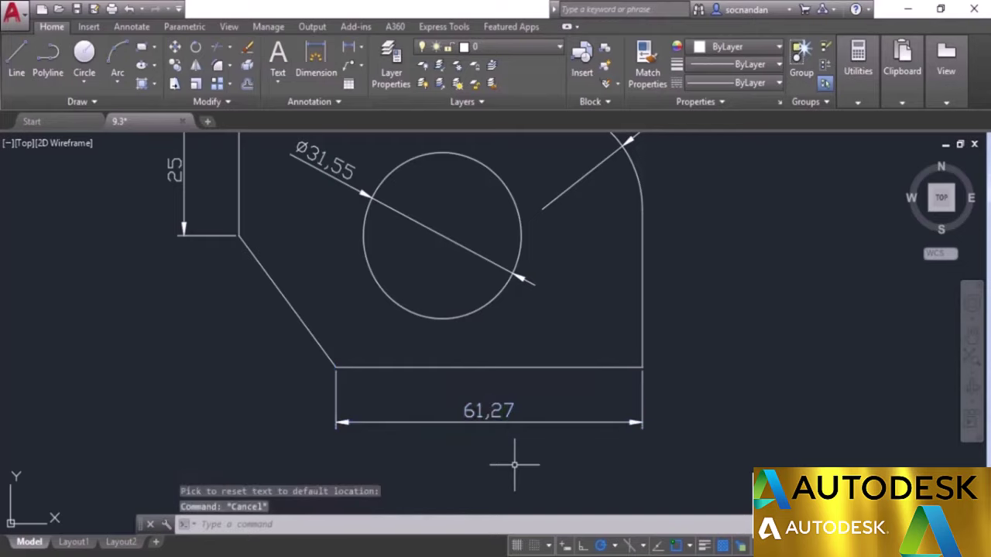
- Flip the diameter dimension's upper-left arrowhead so that it lies inside the circle
mouse_move(407, 203)
middle_down()
mouse_move(438, 258)
mouse_move(427, 278)
middle_up()
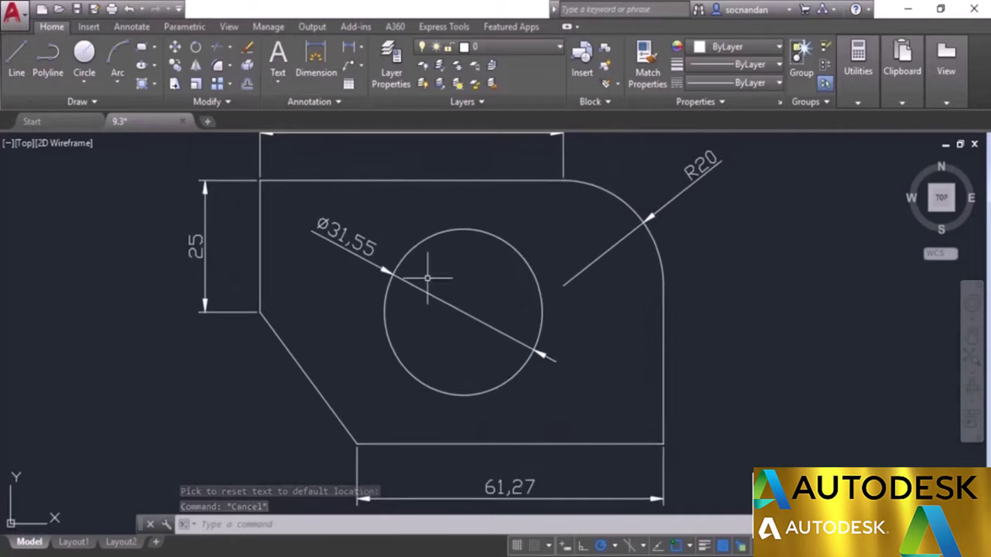
click(354, 232)
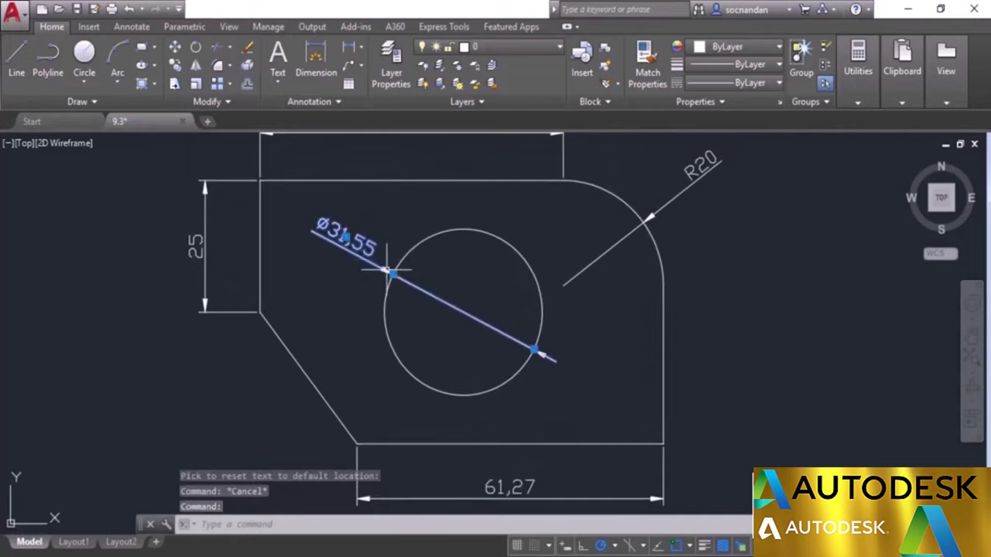
mouse_move(392, 275)
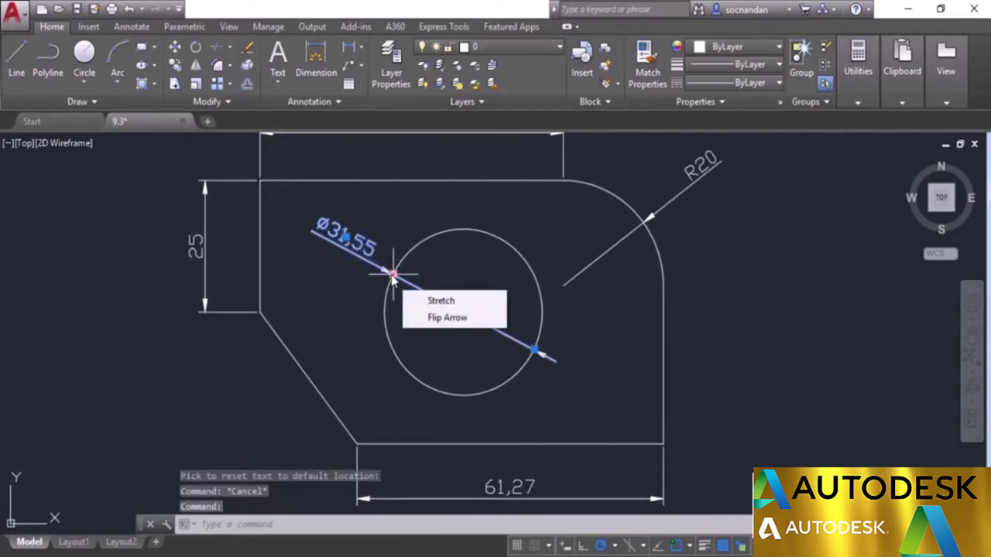
click(456, 318)
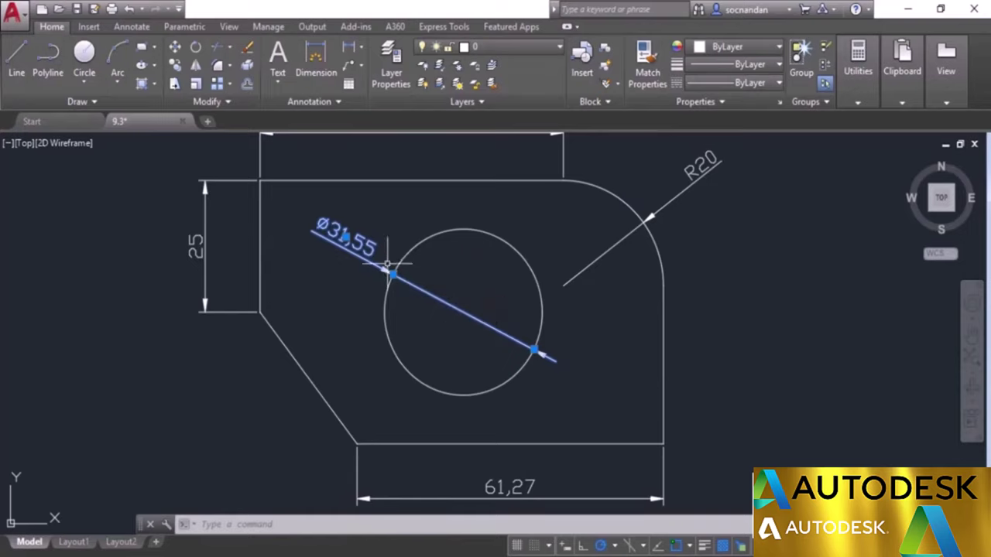
scroll(361, 271, up, 5)
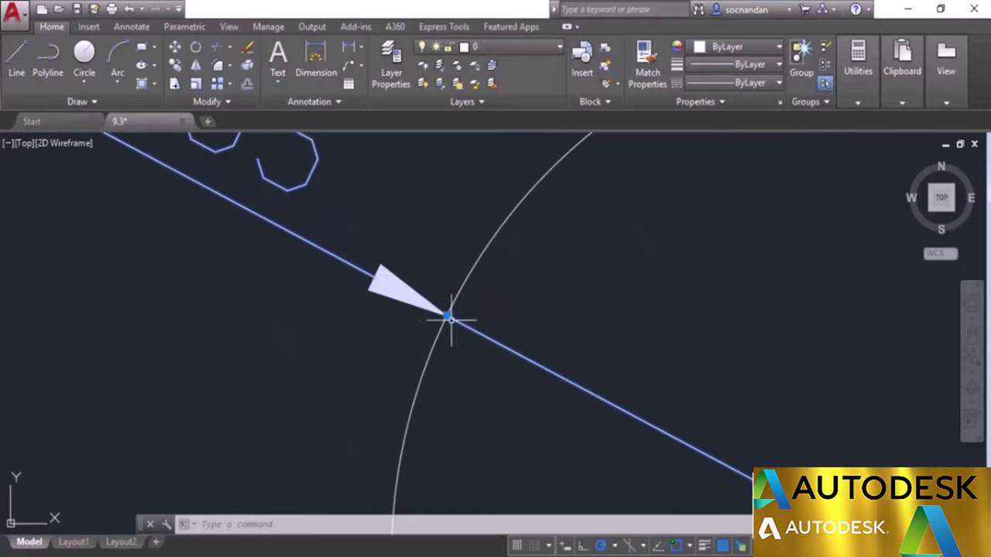
mouse_move(446, 315)
click(481, 361)
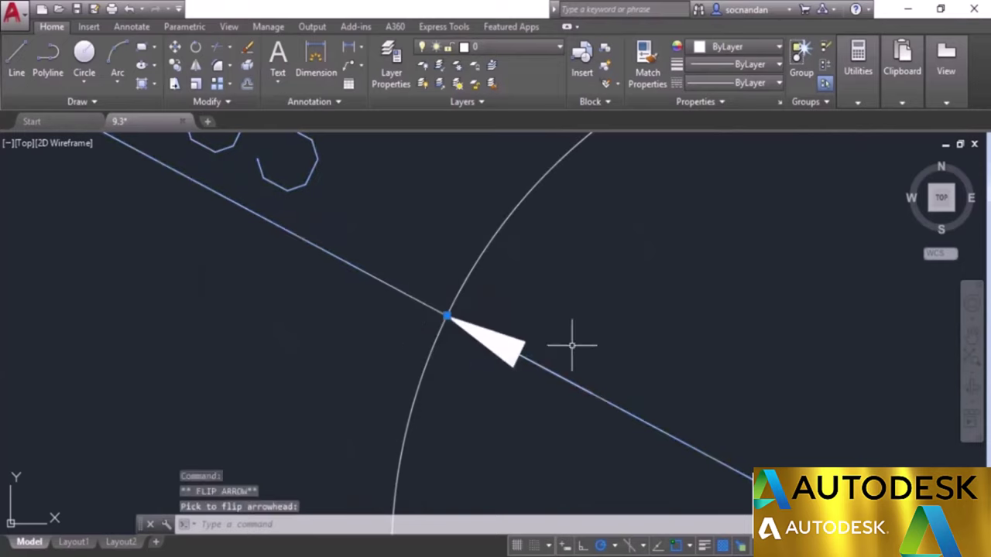
- Flip the diameter dimension's lower-right arrowhead to the inside of the circle and clear the selection
scroll(531, 377, down, 5)
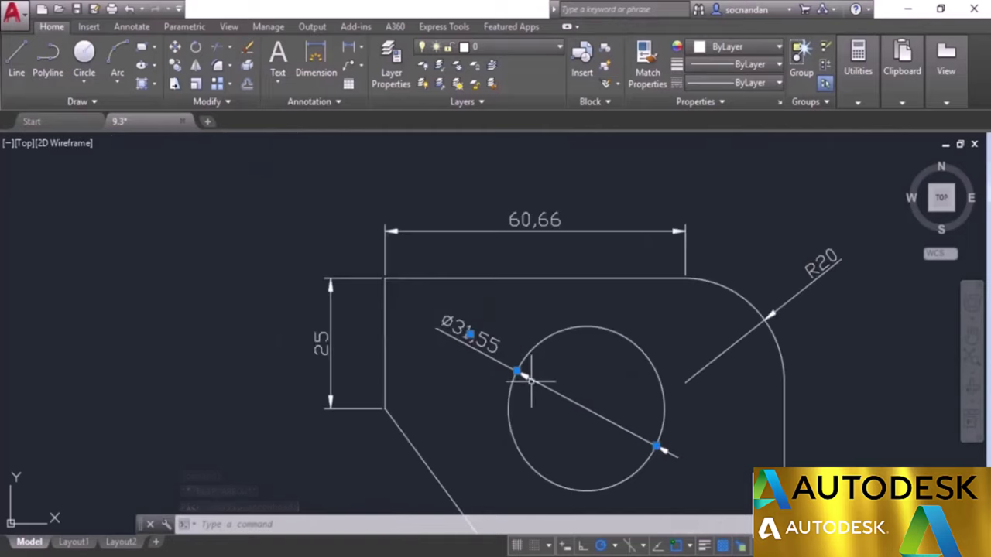
scroll(681, 460, up, 4)
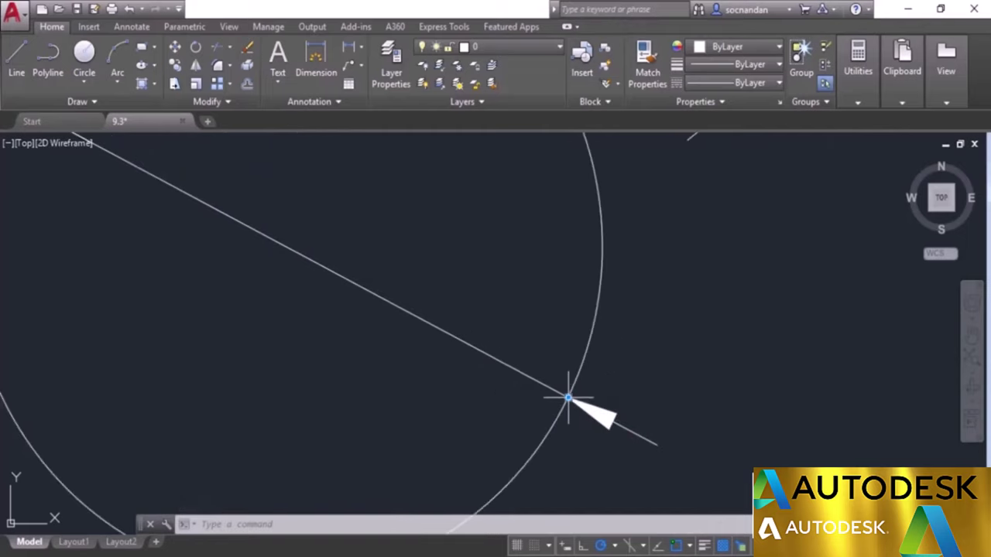
mouse_move(568, 398)
click(594, 440)
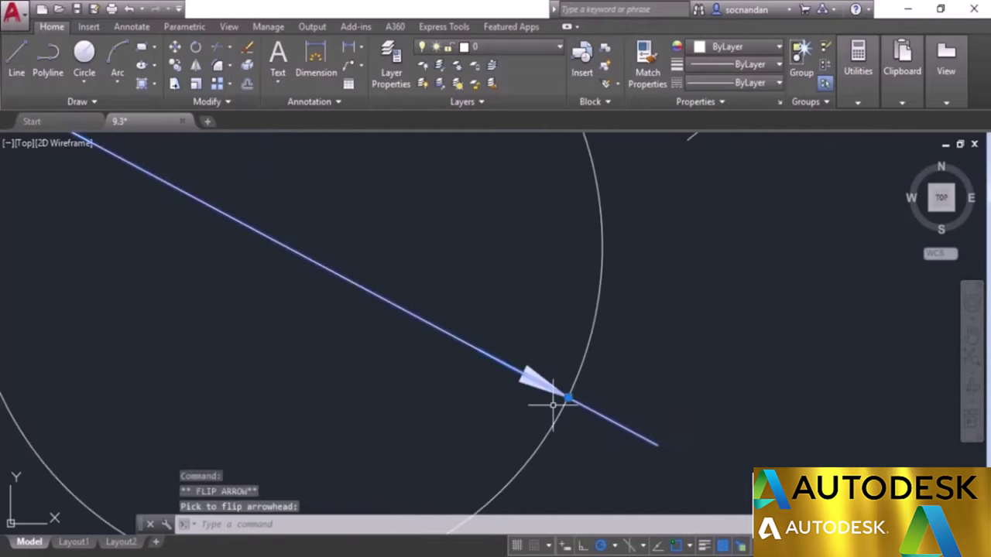
key(Escape)
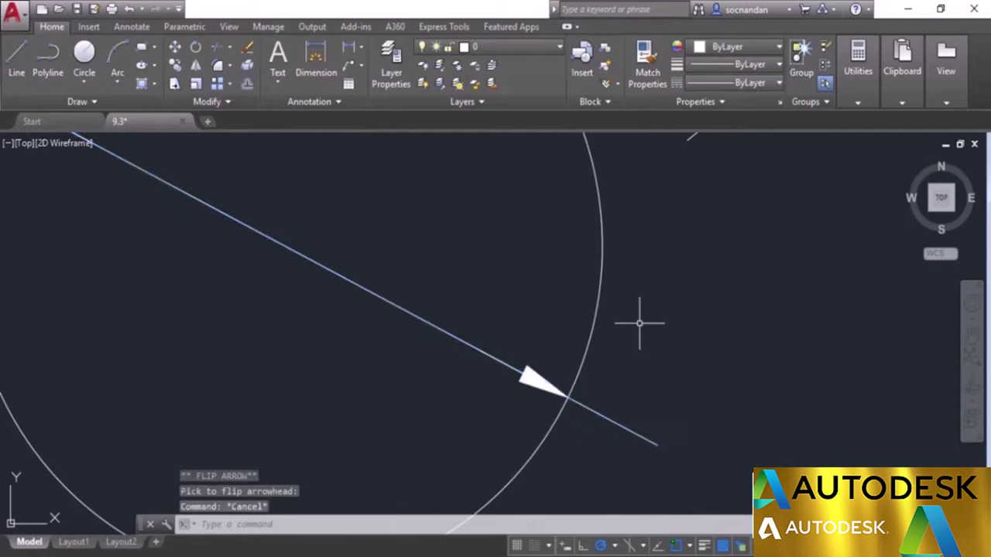
- Shrink the circle to a radius of about 10.11 using its left quadrant grip, then clear the selection
scroll(640, 324, down, 3)
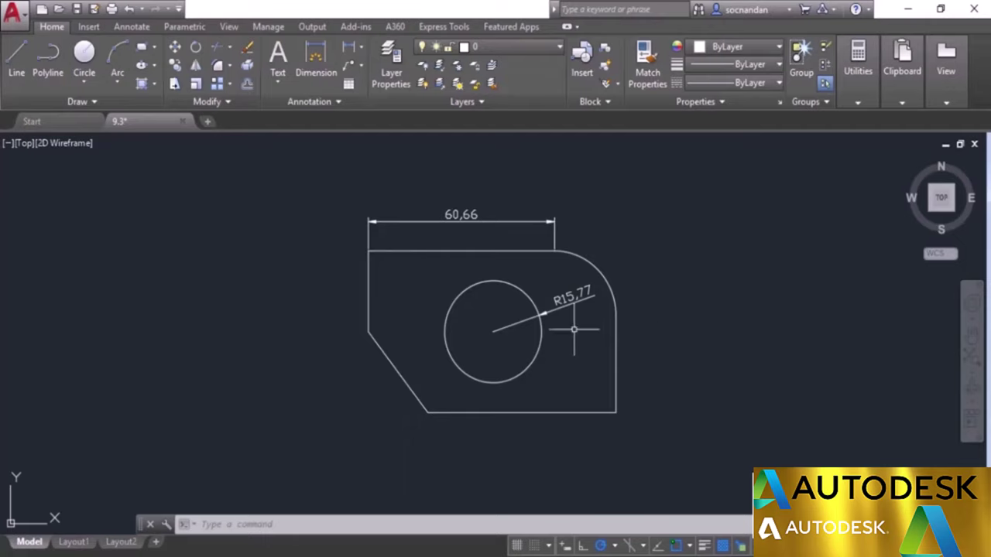
click(513, 287)
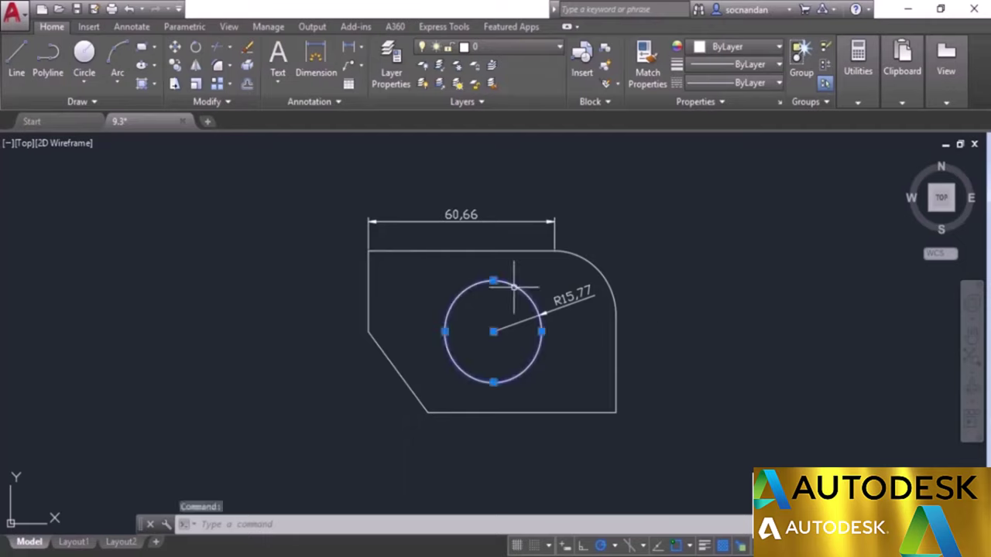
click(444, 332)
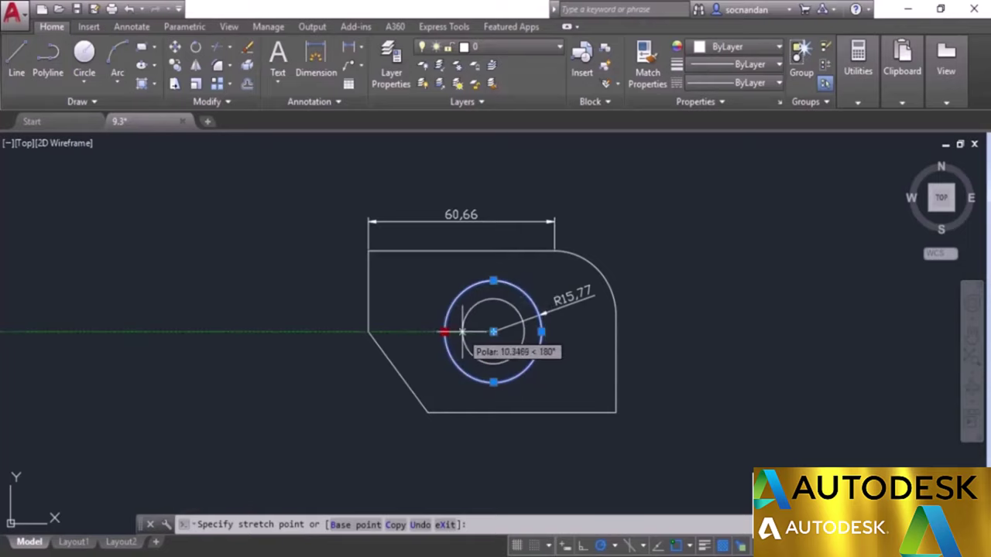
click(462, 332)
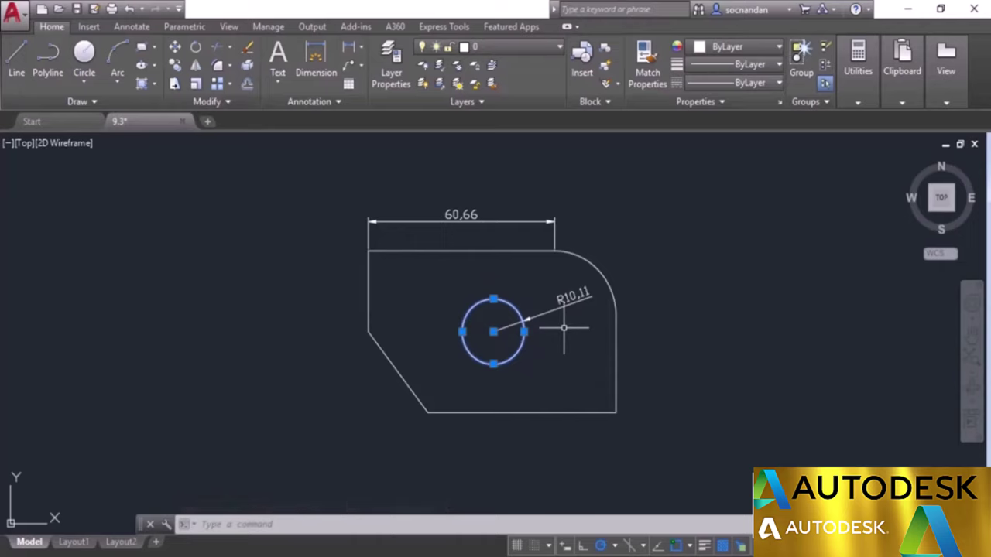
key(Escape)
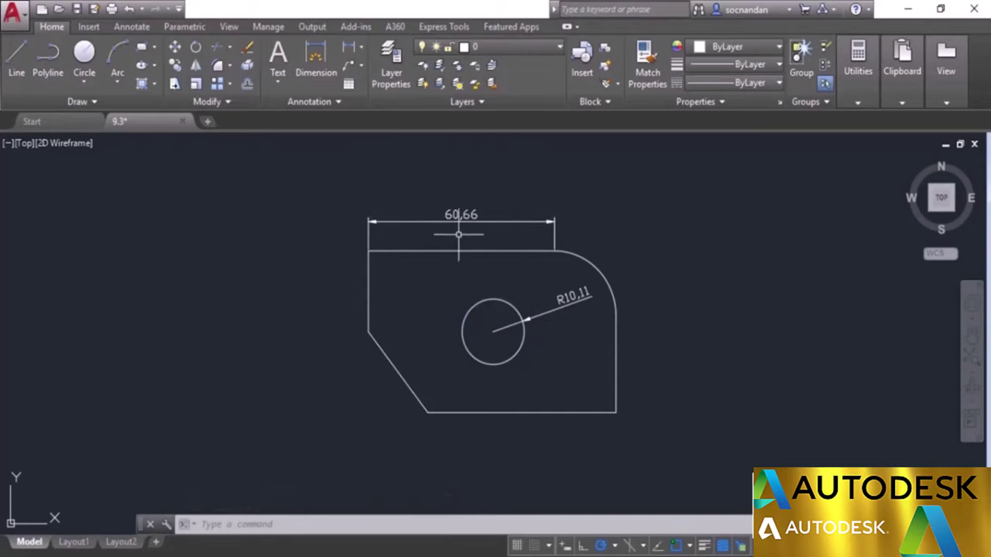
- Stretch the outline's left side together with the top dimension horizontally outward by about 28 units
click(175, 84)
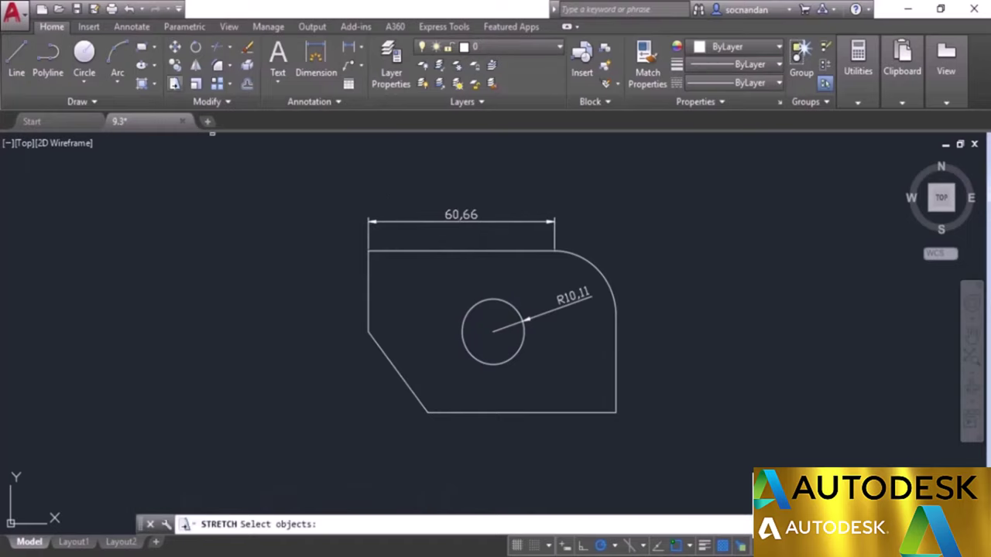
click(391, 377)
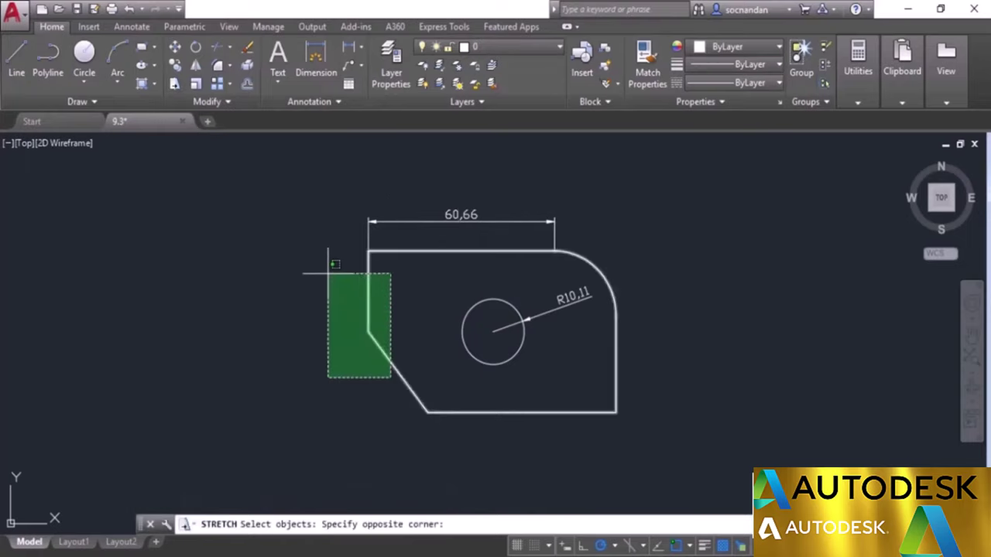
click(304, 240)
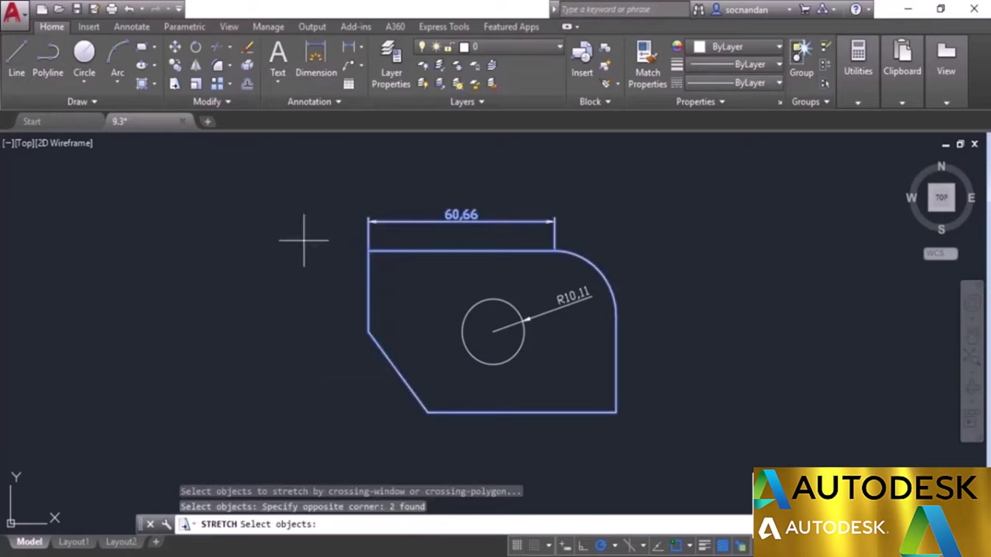
key(Return)
click(314, 277)
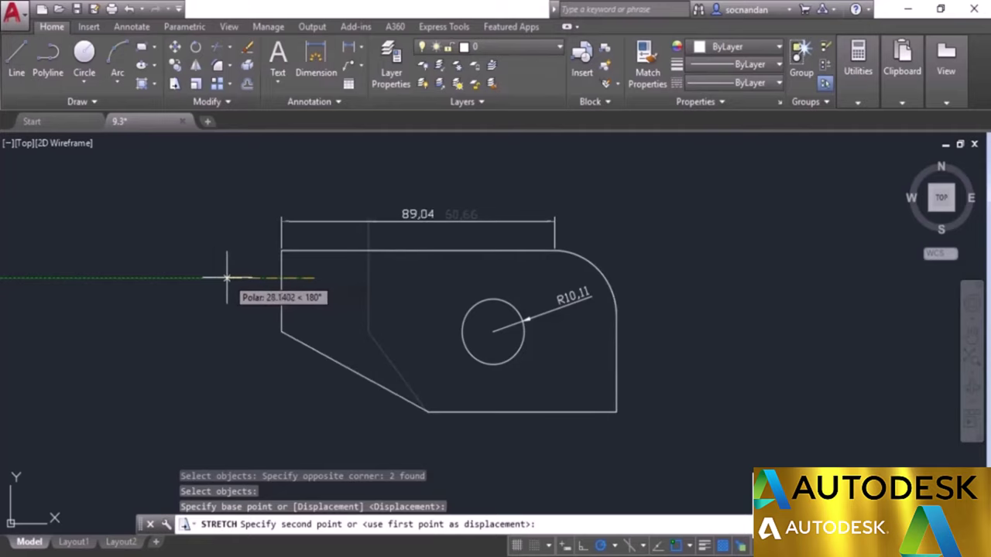
click(223, 277)
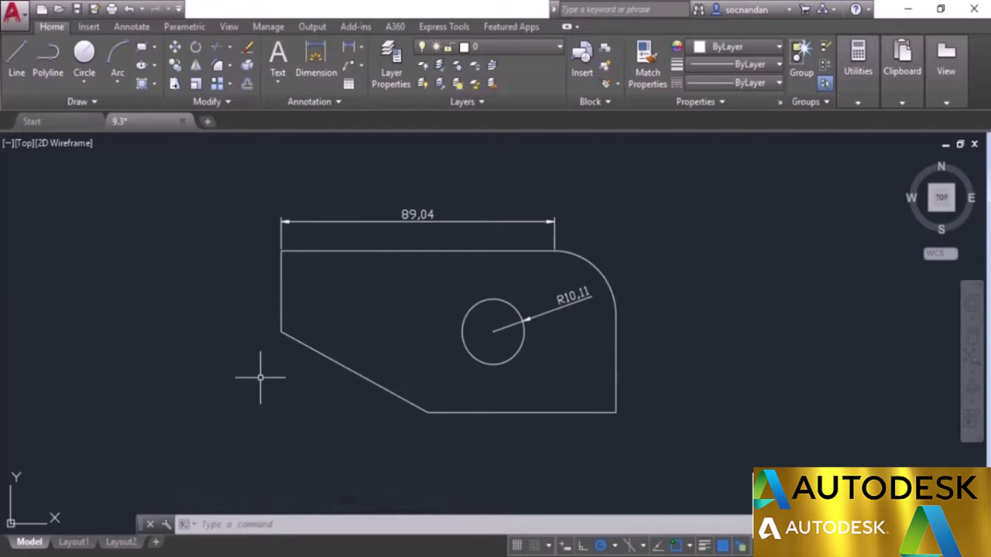
- Move the top dimension's left extension origin inward along the top edge so it spans about 64.16, and clear the selection
click(415, 216)
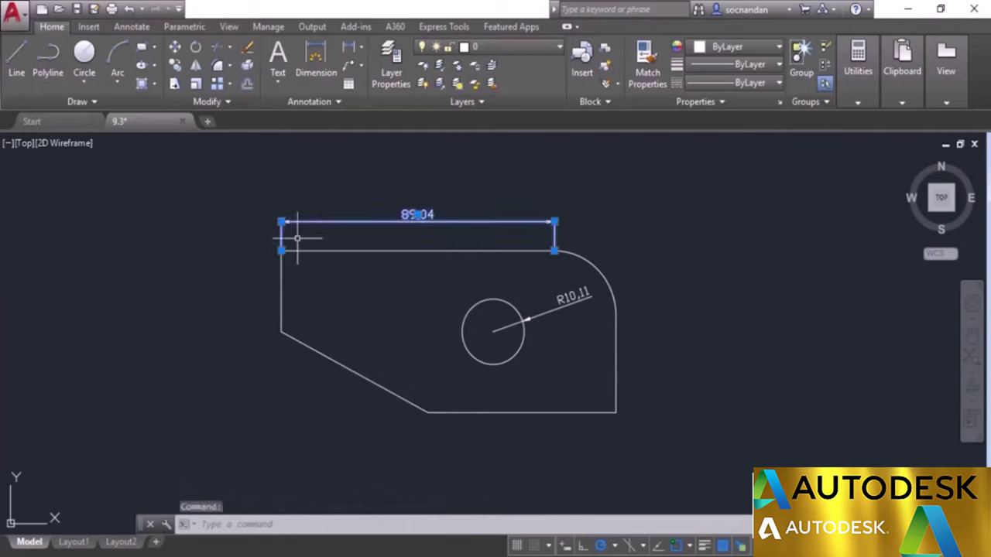
click(278, 246)
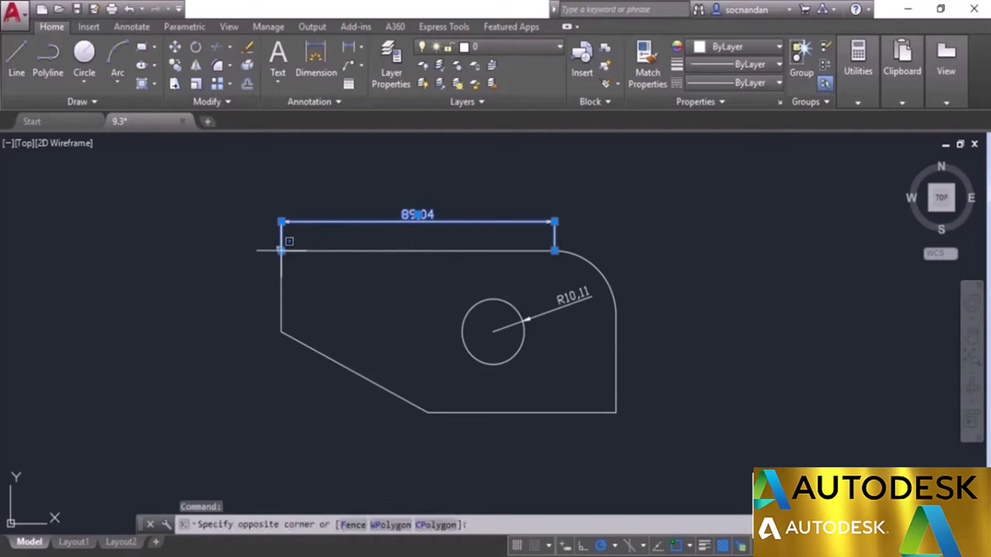
click(282, 246)
click(281, 250)
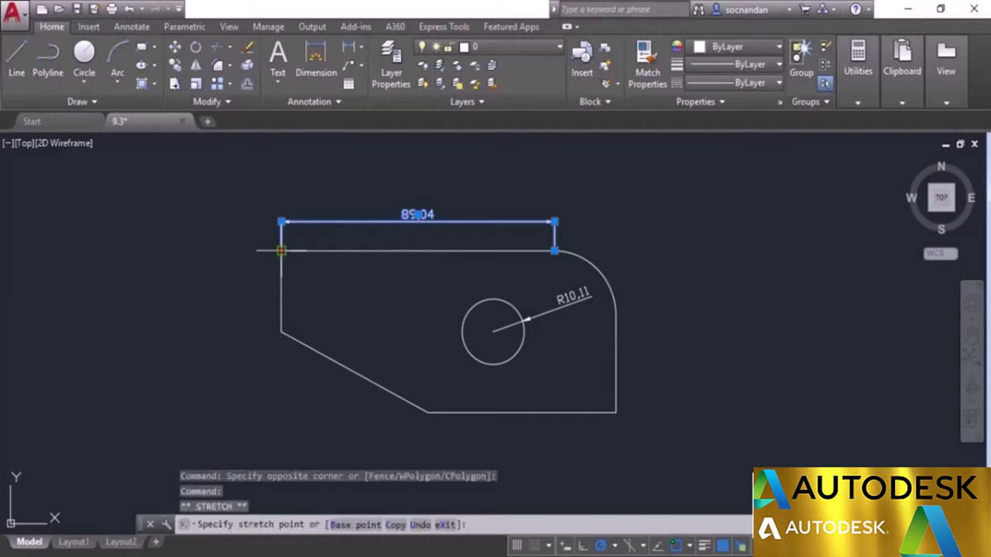
click(357, 250)
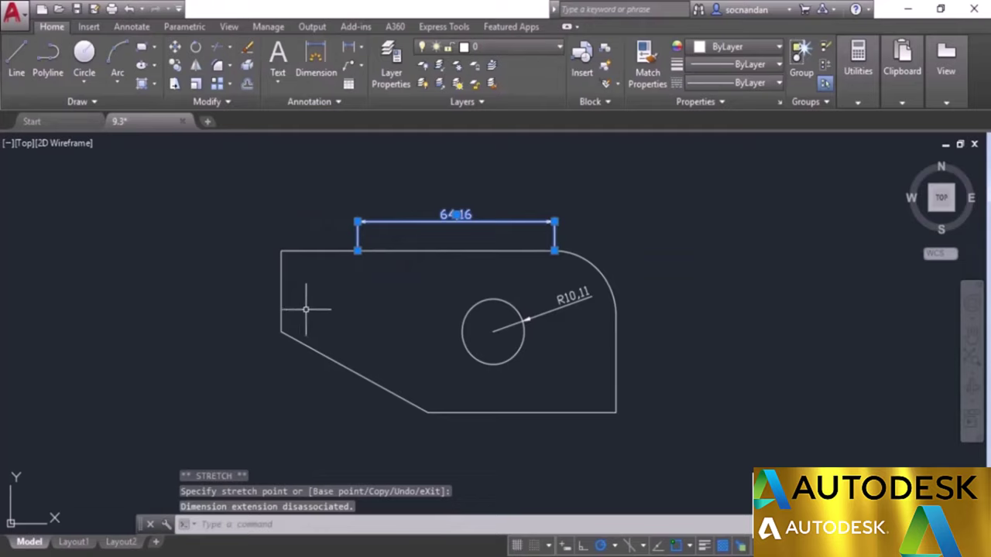
key(Escape)
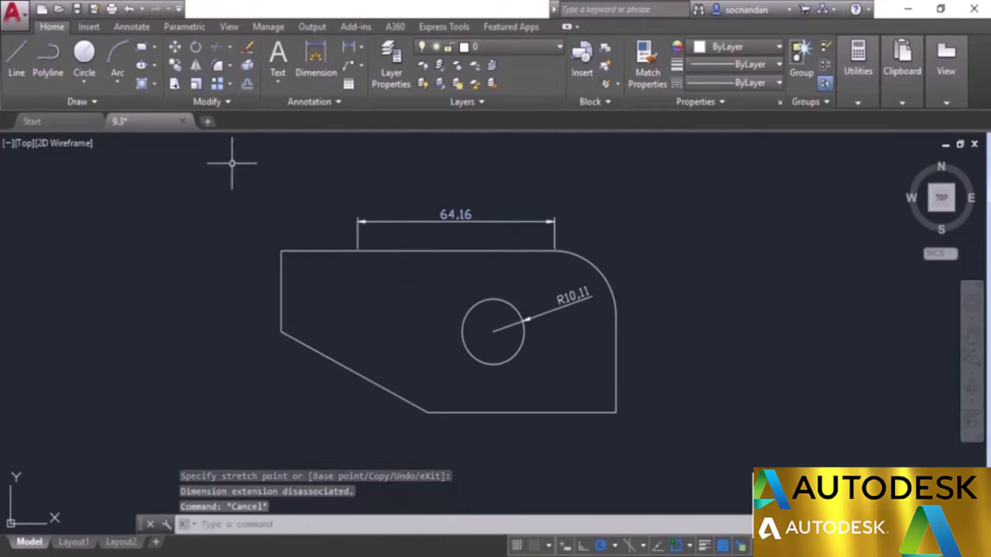
- Stretch only the outline's left side farther outward by about 30 units, leaving the top dimension out of the selection
click(175, 84)
click(298, 358)
click(232, 223)
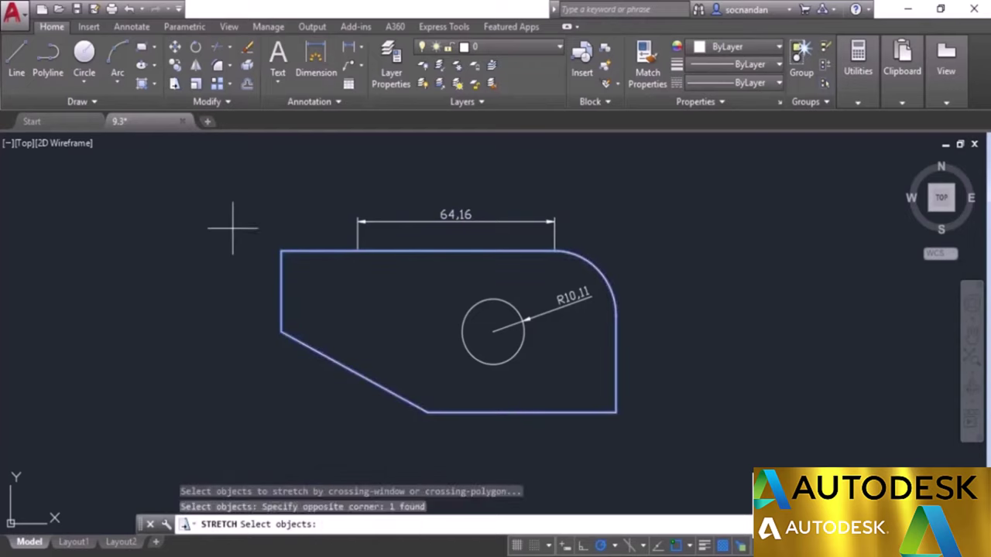
key(Return)
click(240, 282)
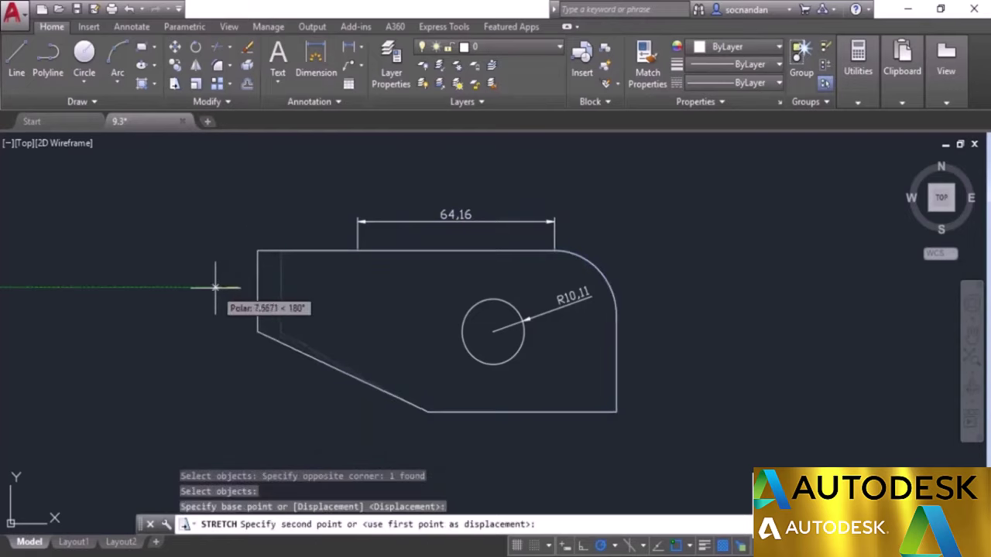
click(147, 285)
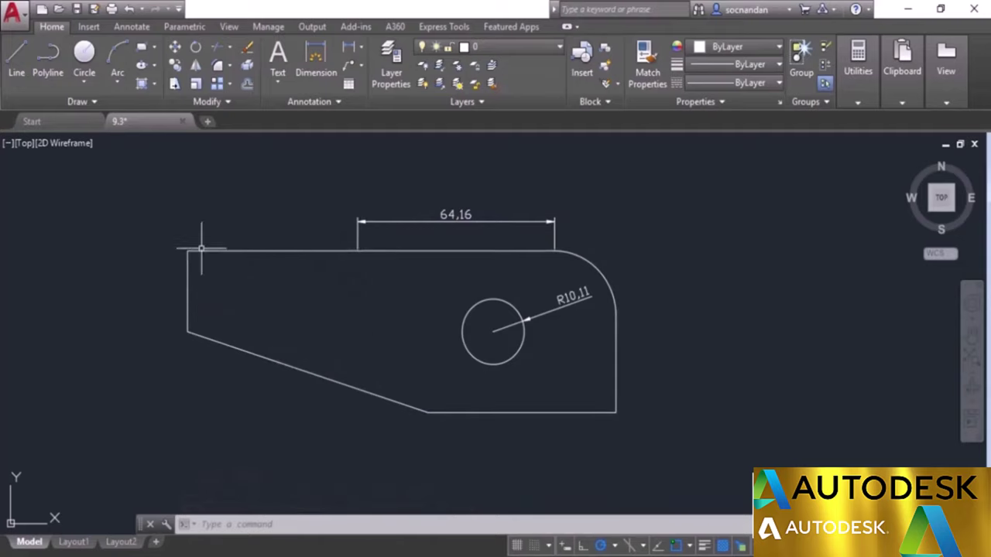
- Reattach the top dimension's left extension origin to the outline's upper-left corner and clear the selection
click(357, 233)
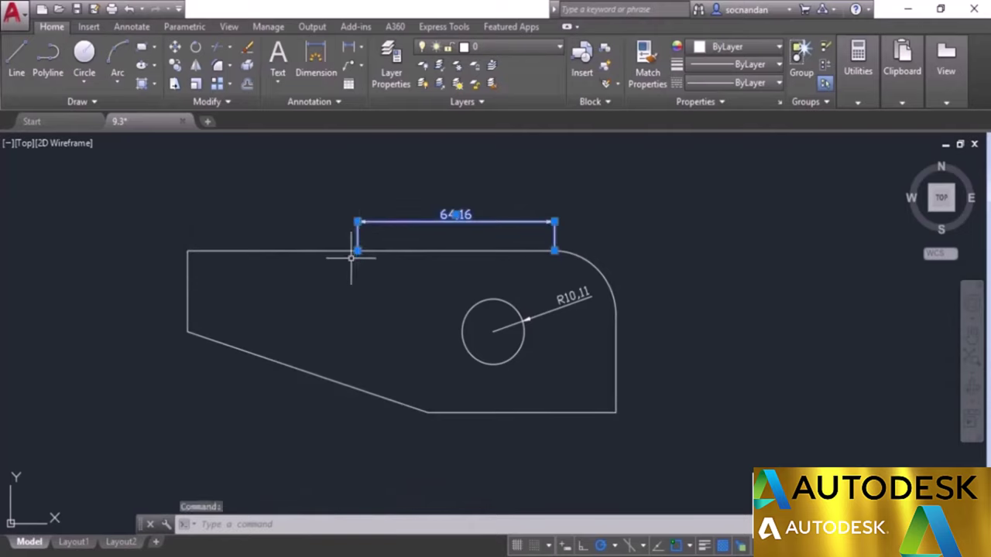
click(357, 250)
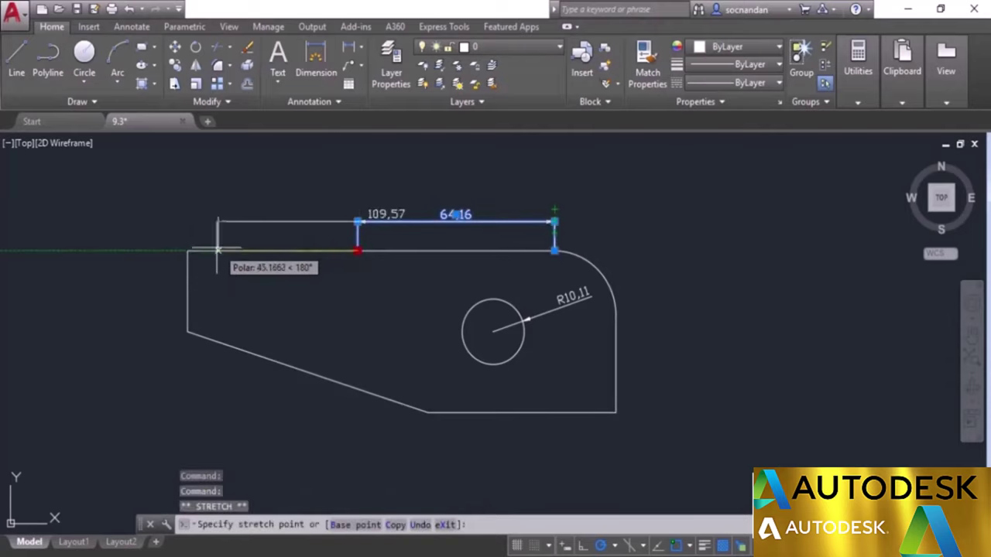
click(188, 250)
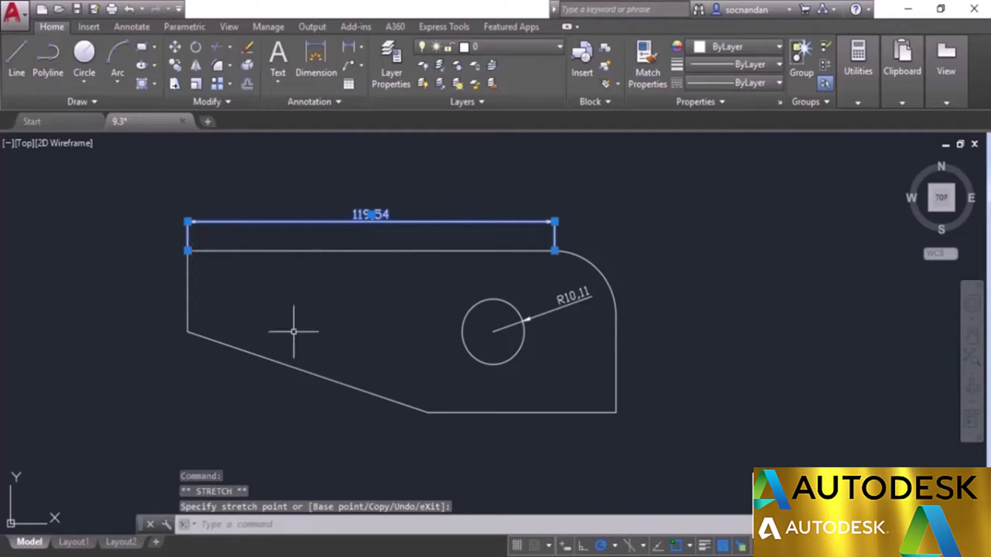
key(Escape)
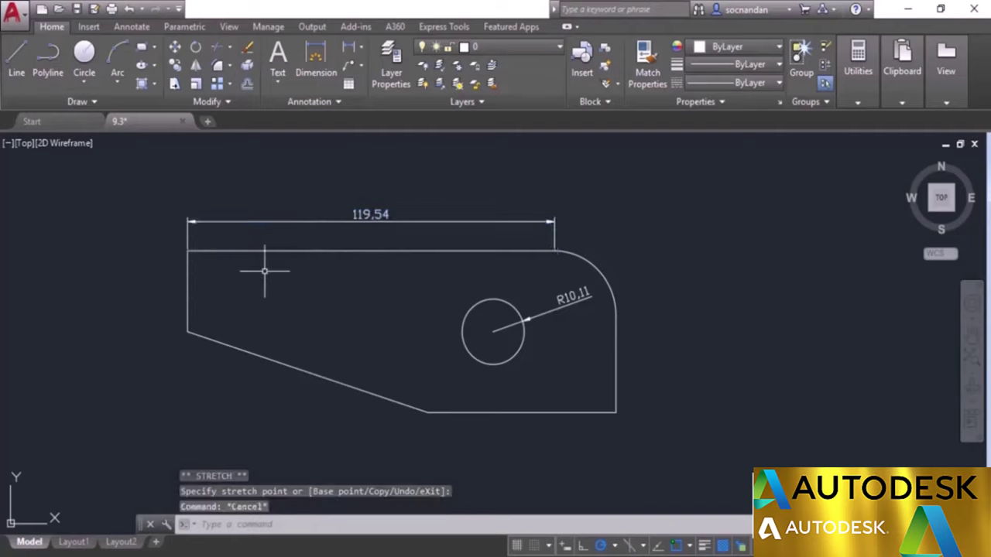
- Stretch the outline's left side and the top dimension horizontally back inward toward the circle
click(175, 83)
click(222, 387)
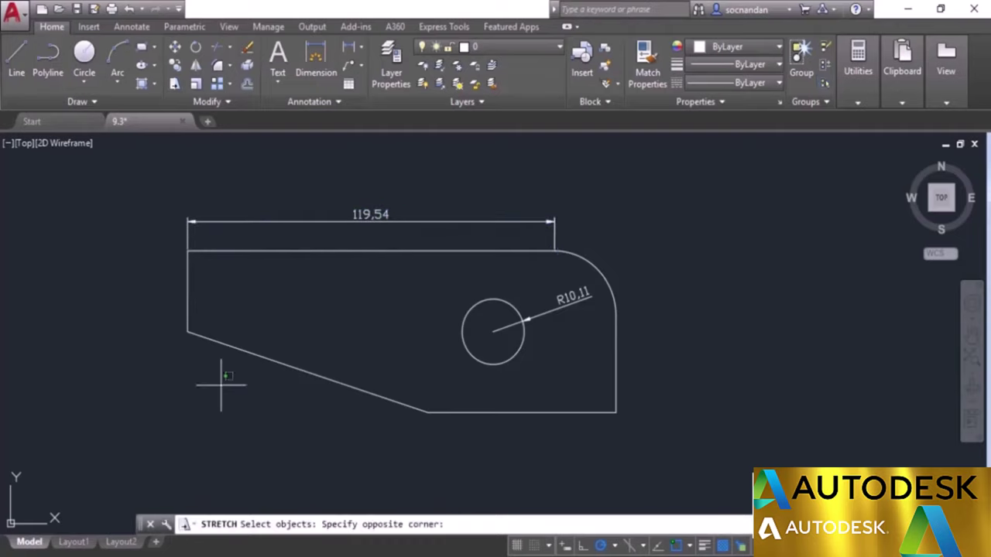
click(150, 246)
key(Return)
click(147, 294)
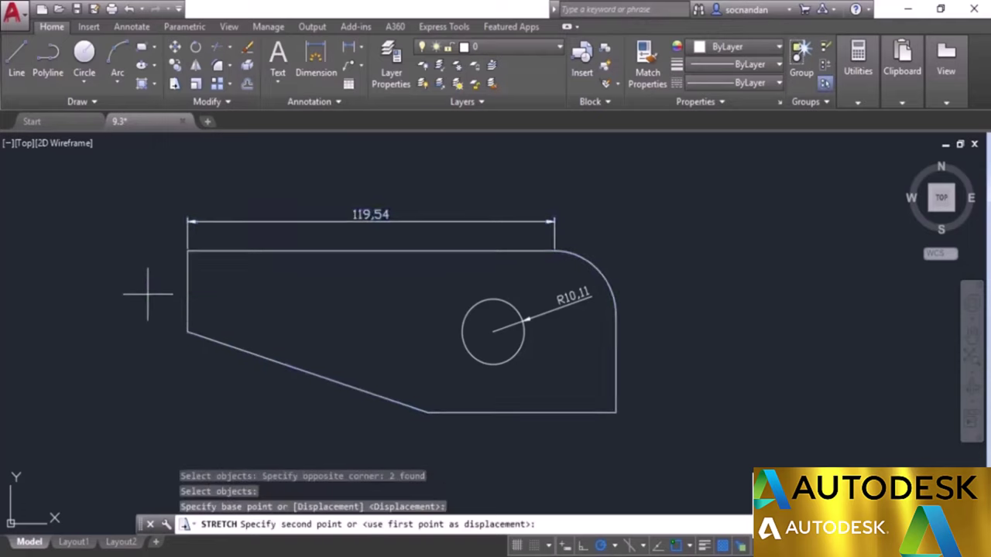
click(304, 288)
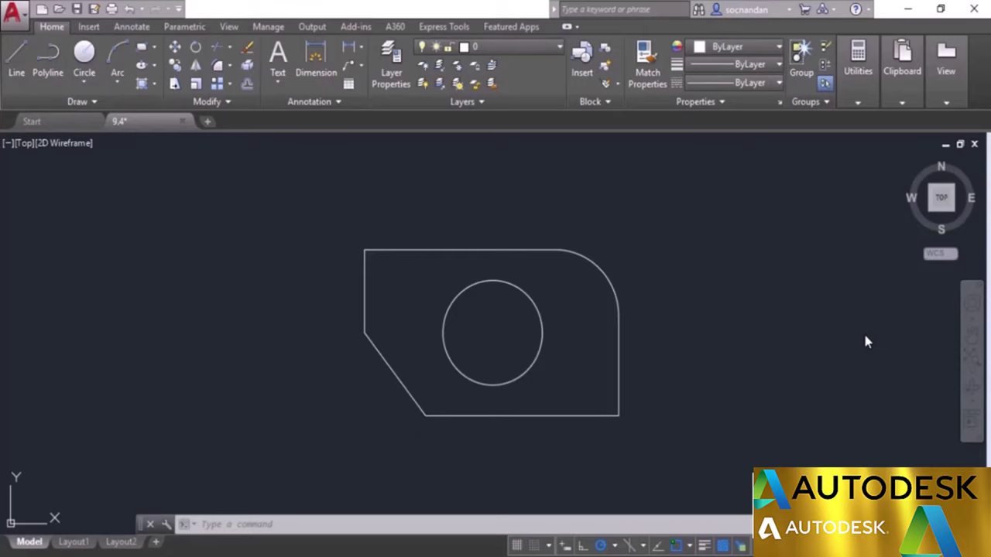
- Open the Dimension Style Manager for drawing 9.4 and move the dialog slightly aside
click(129, 31)
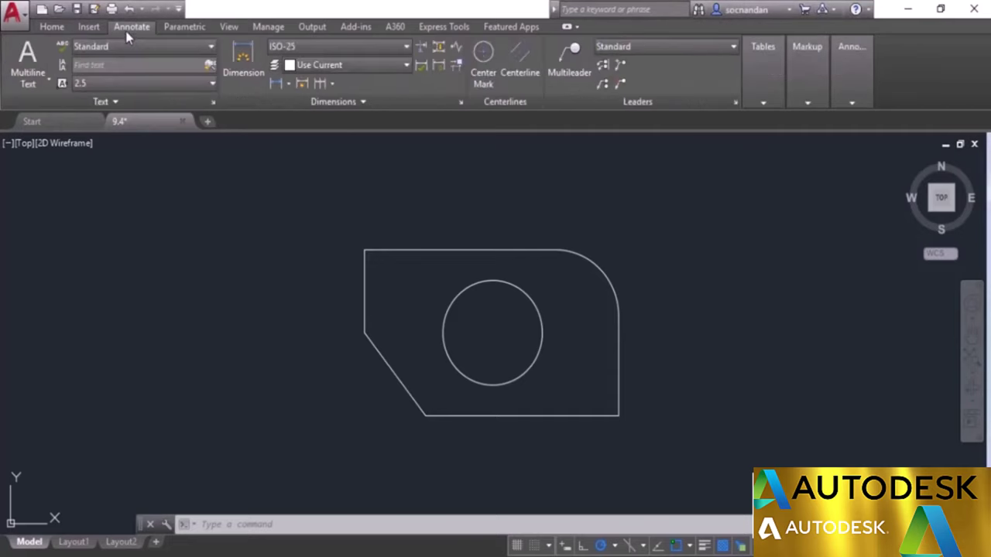
click(385, 48)
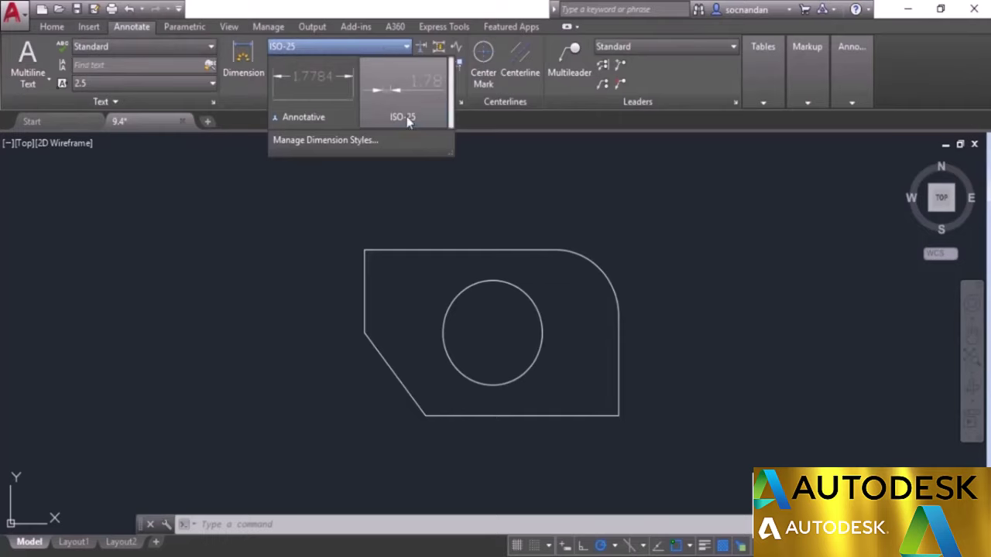
click(350, 143)
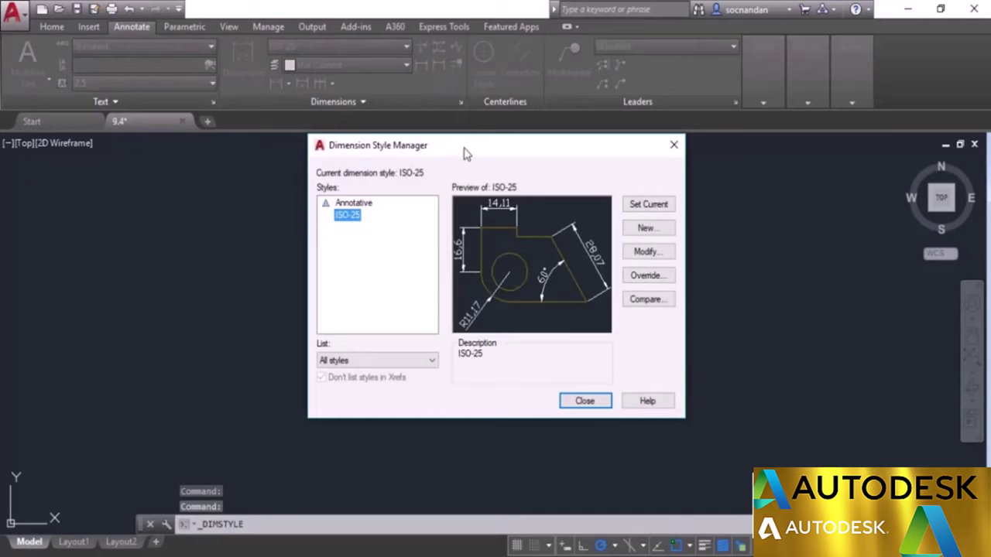
drag(464, 152, 452, 157)
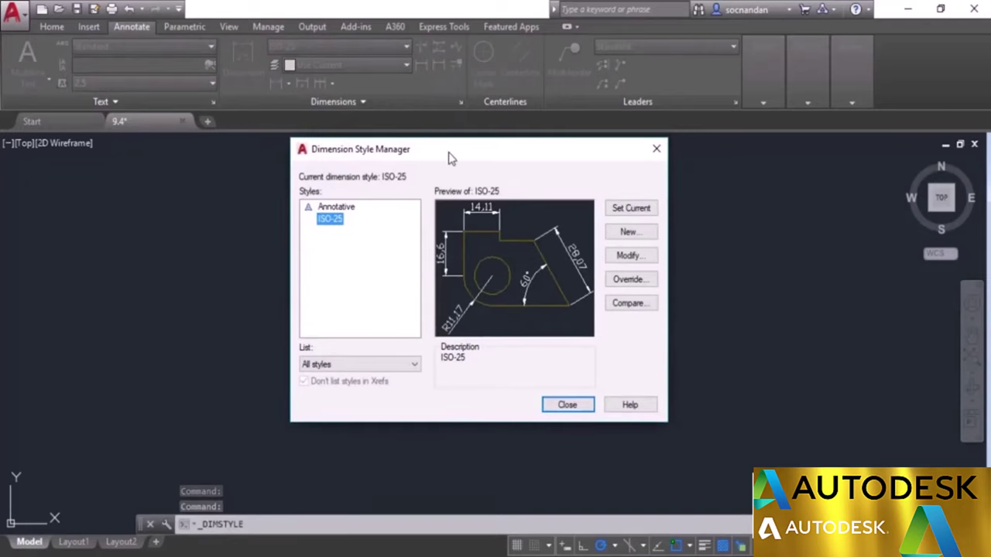
- Compare the previews and descriptions of the Annotative and ISO-25 dimension styles
click(332, 207)
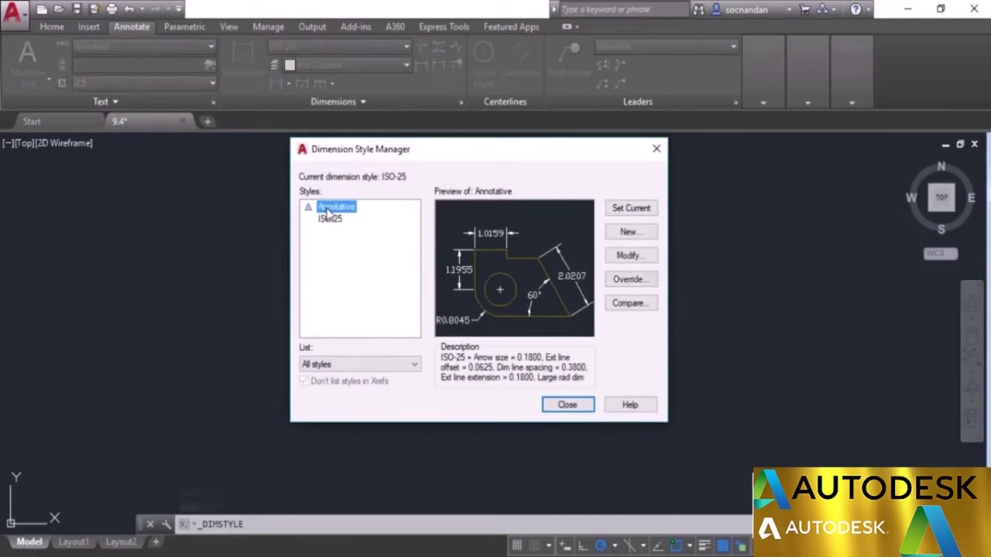
click(331, 219)
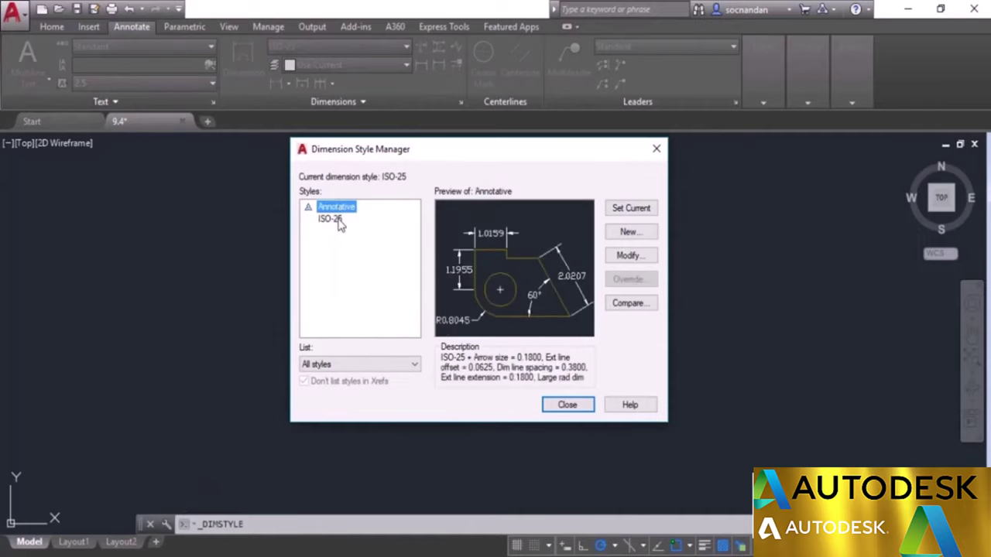
click(333, 220)
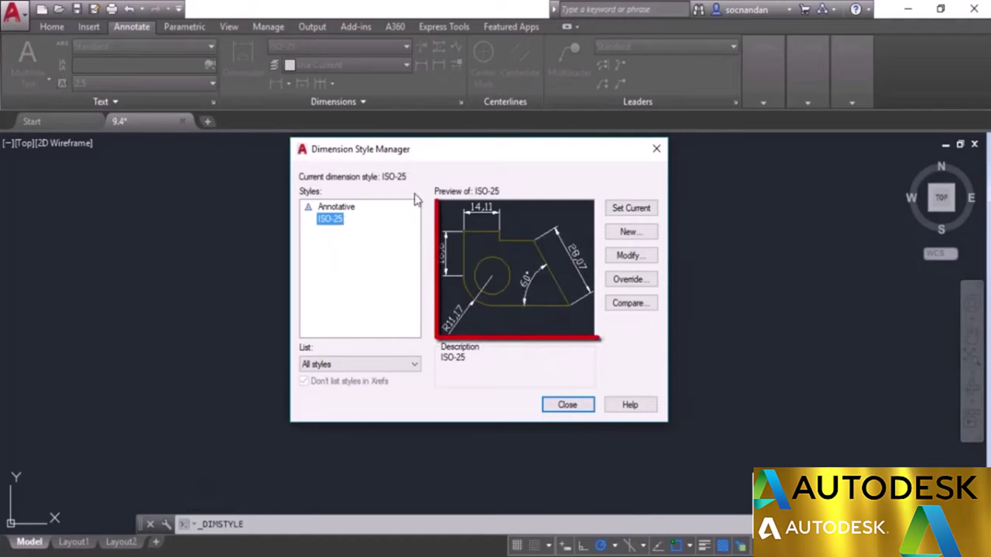
click(339, 209)
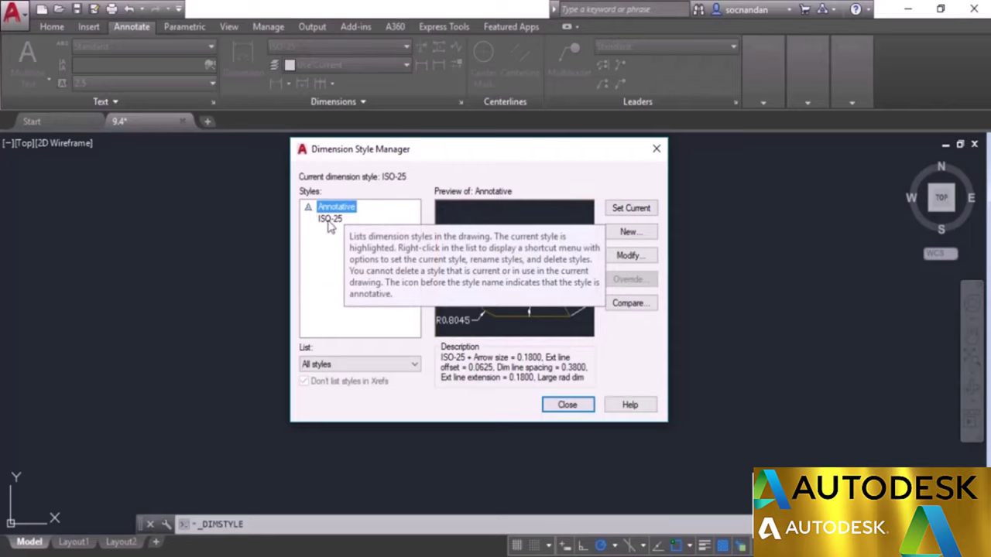
- Create a new dimension style named "Our Dim Style" based on ISO-25 for all dimensions and proceed to its settings
click(329, 220)
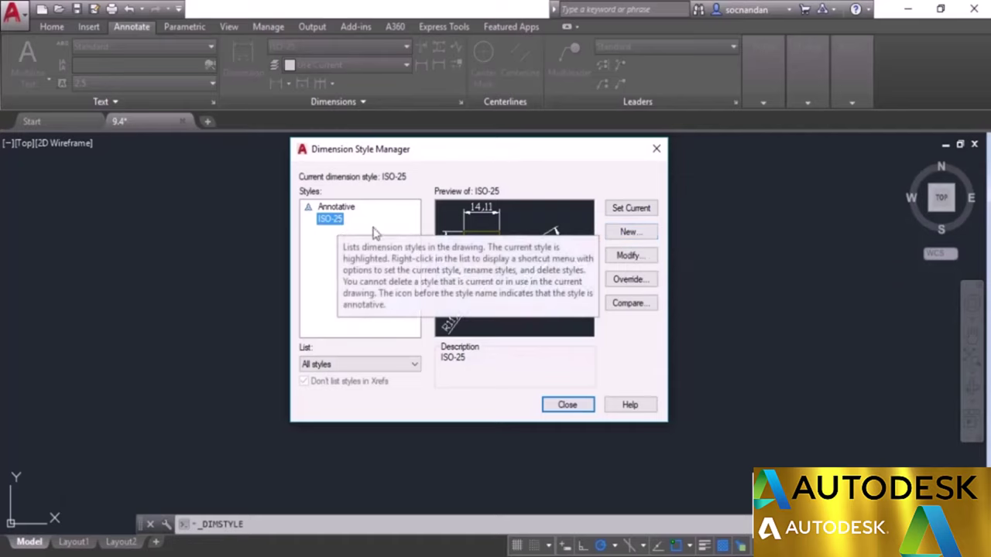
click(625, 232)
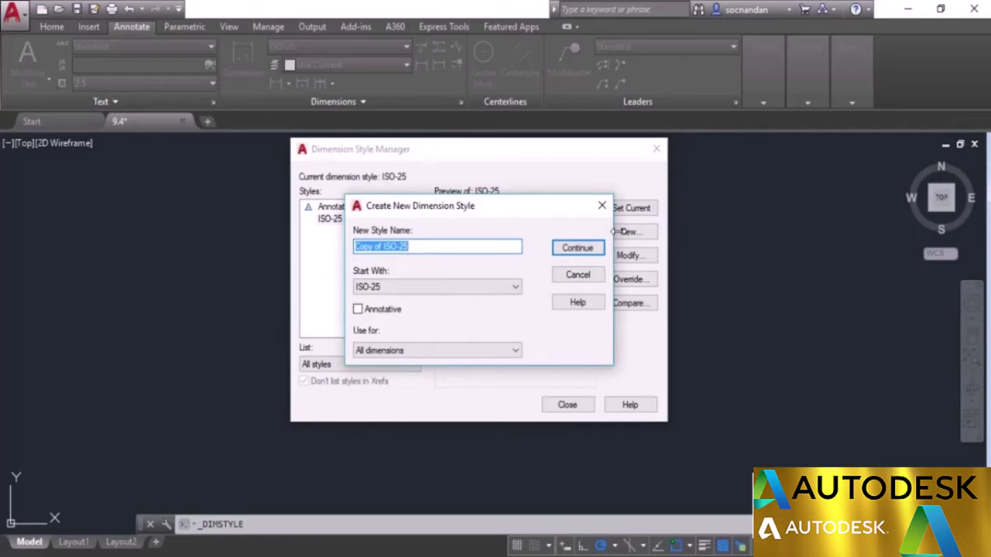
text(Our Dim Style)
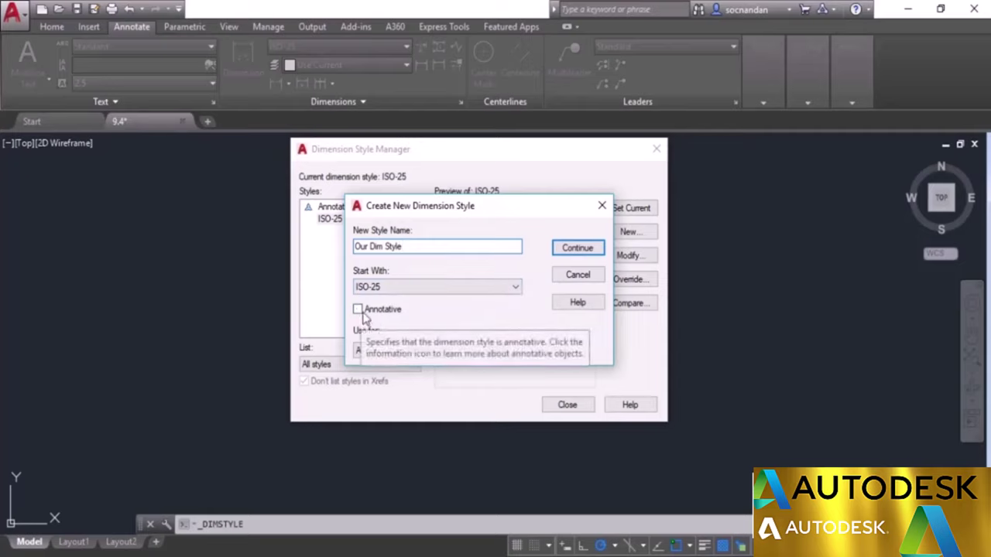
click(579, 250)
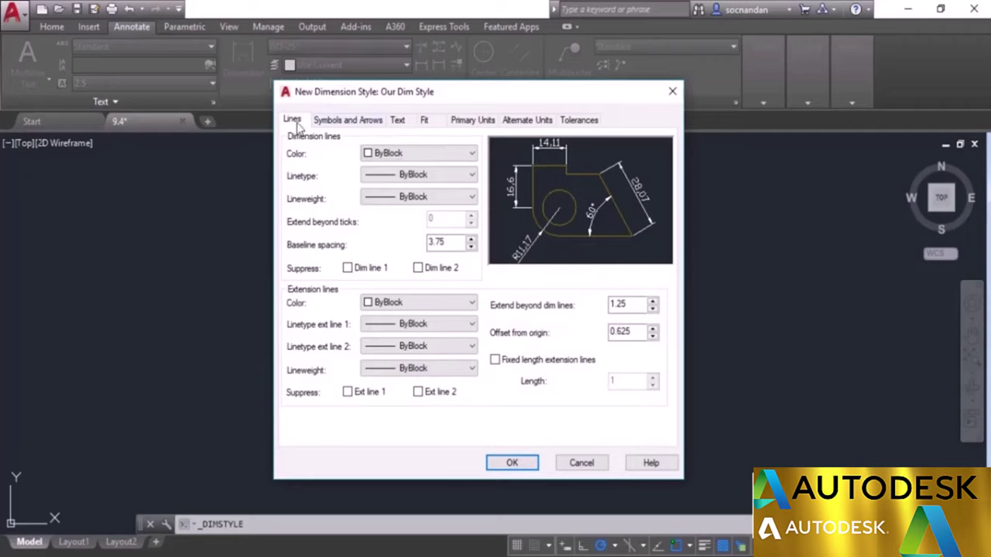
- Look through the new style's symbols and arrows, fit, primary units, alternate units and tolerances settings
click(334, 118)
click(425, 122)
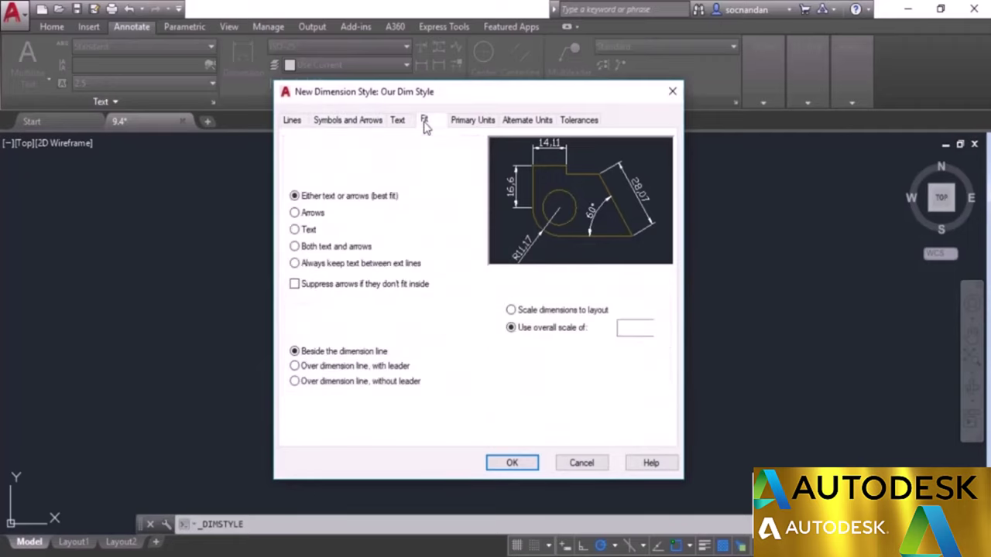
click(466, 123)
click(526, 124)
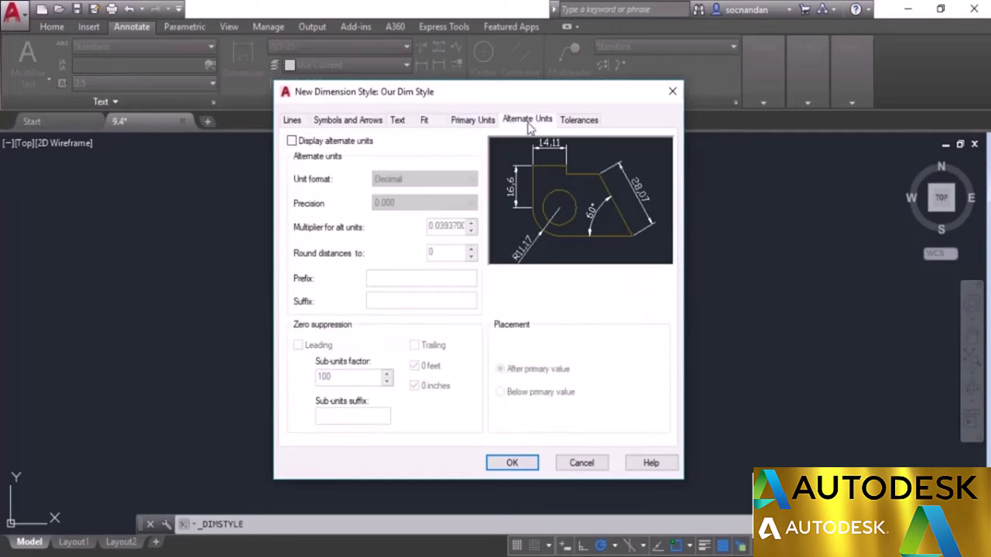
click(583, 126)
- Set the dimension line color to Red and check the available dimension line linetypes and lineweights
click(302, 124)
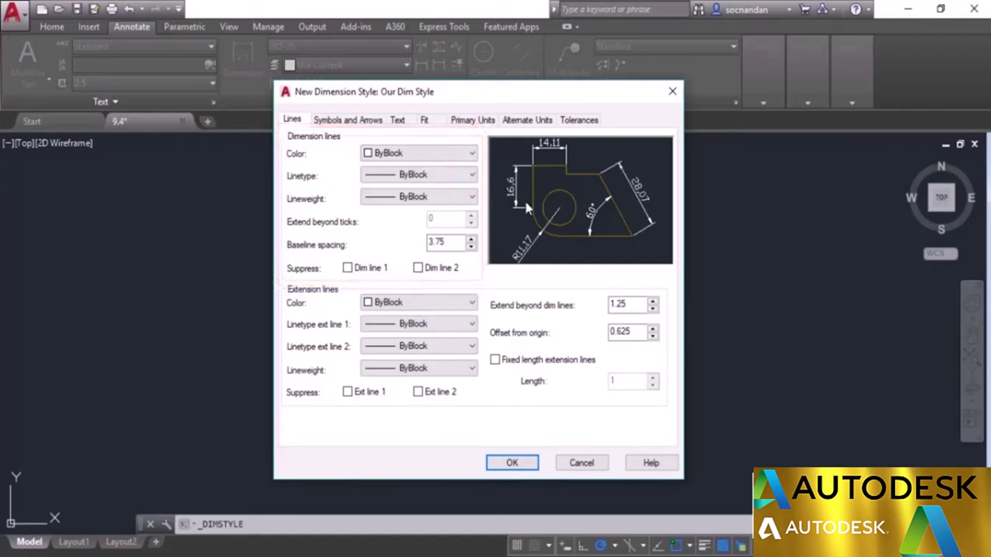
click(422, 154)
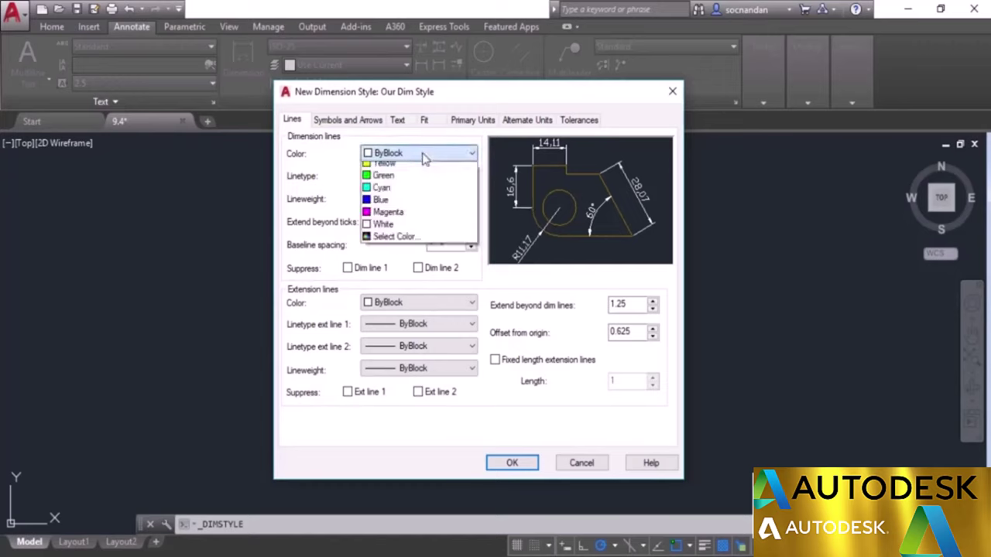
click(424, 191)
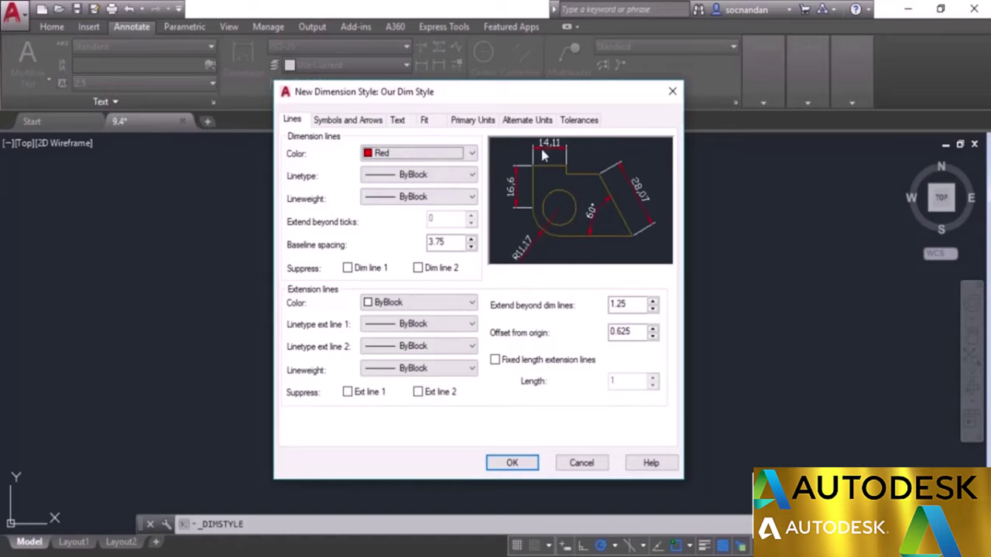
click(446, 178)
click(446, 182)
click(430, 202)
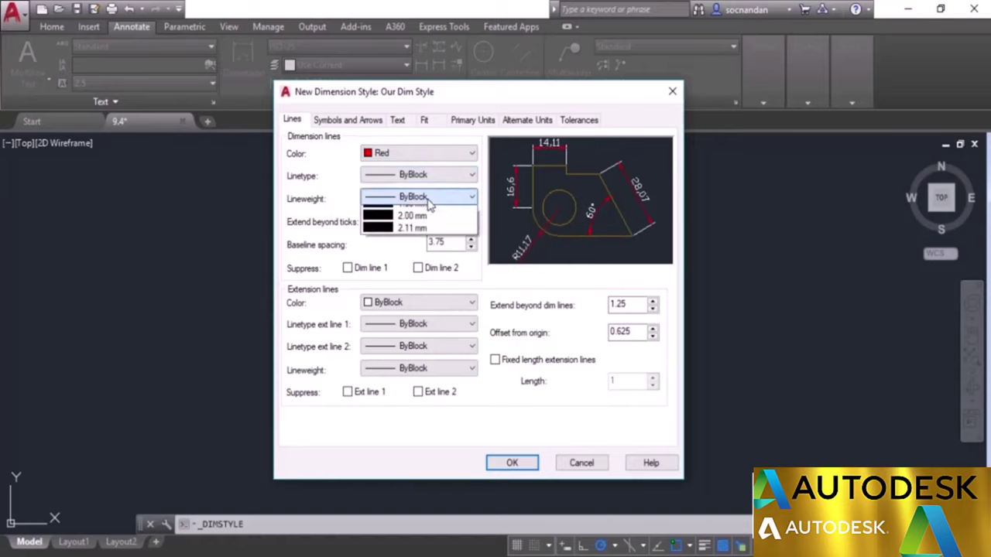
click(430, 200)
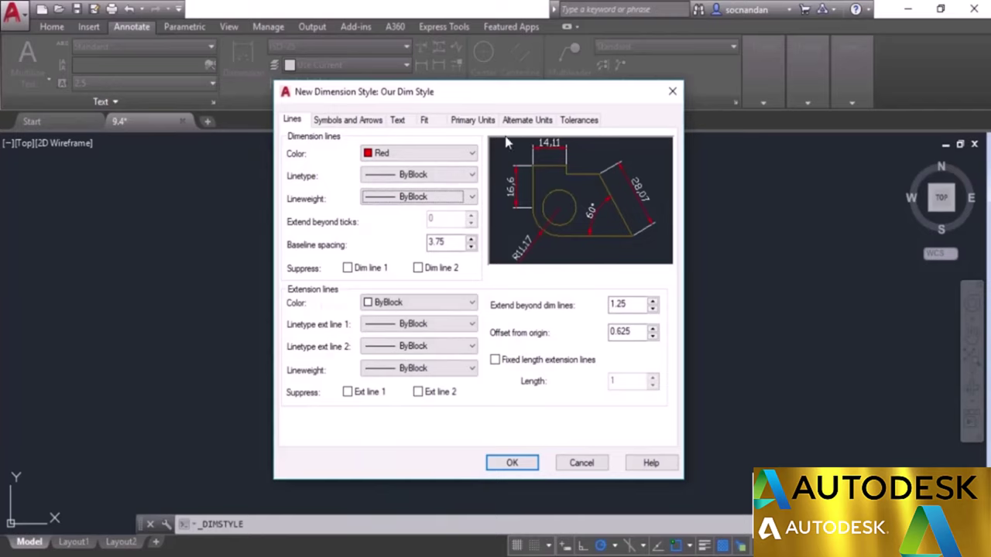
- Set the extension line color to Green and try toggling the suppression of extension line 1
click(426, 302)
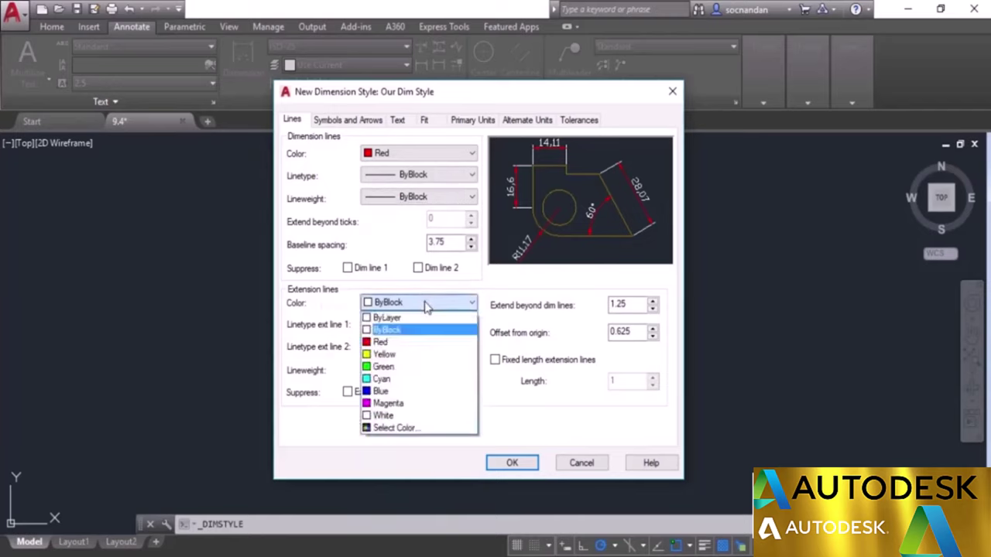
click(387, 366)
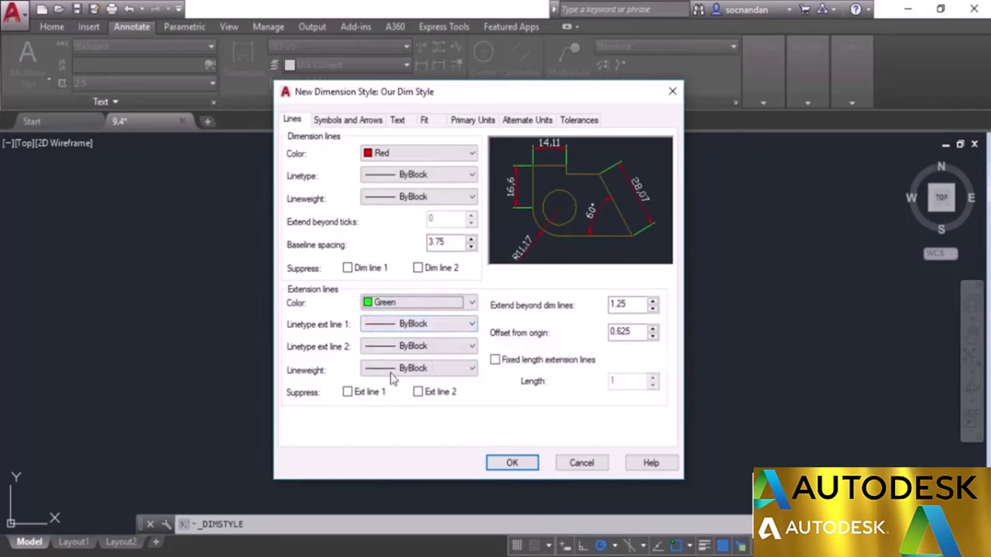
click(349, 393)
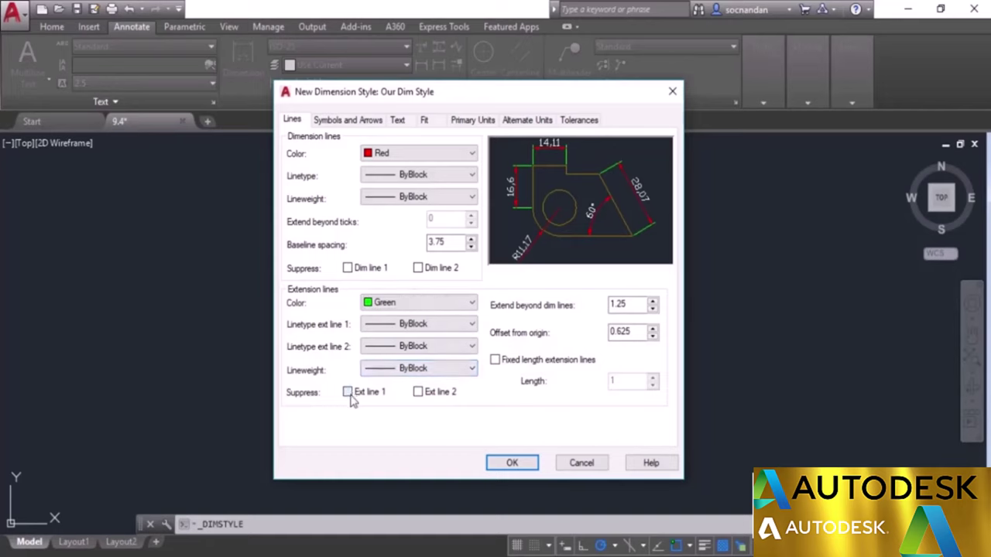
click(349, 395)
- Set the first and second dimension arrowheads to Architectural tick
click(377, 122)
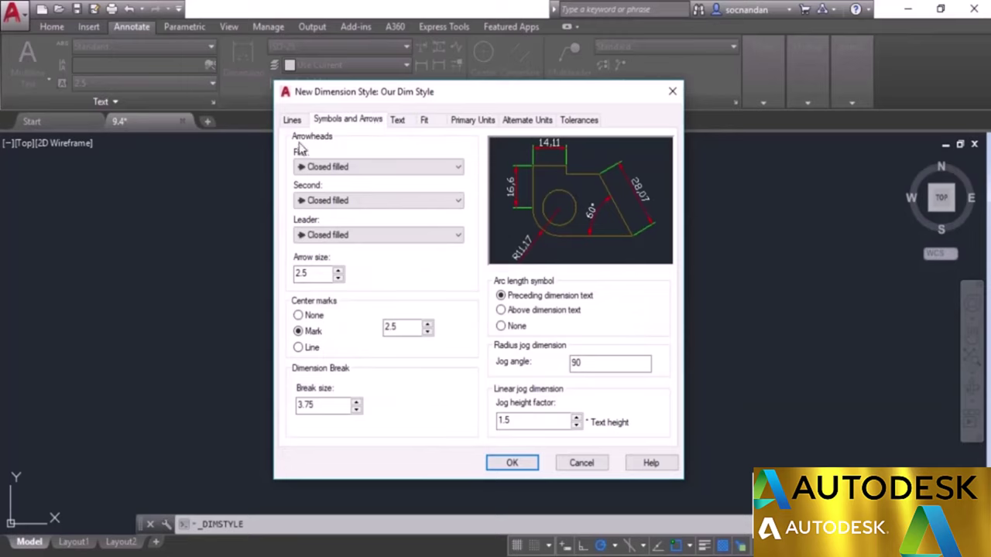
click(345, 168)
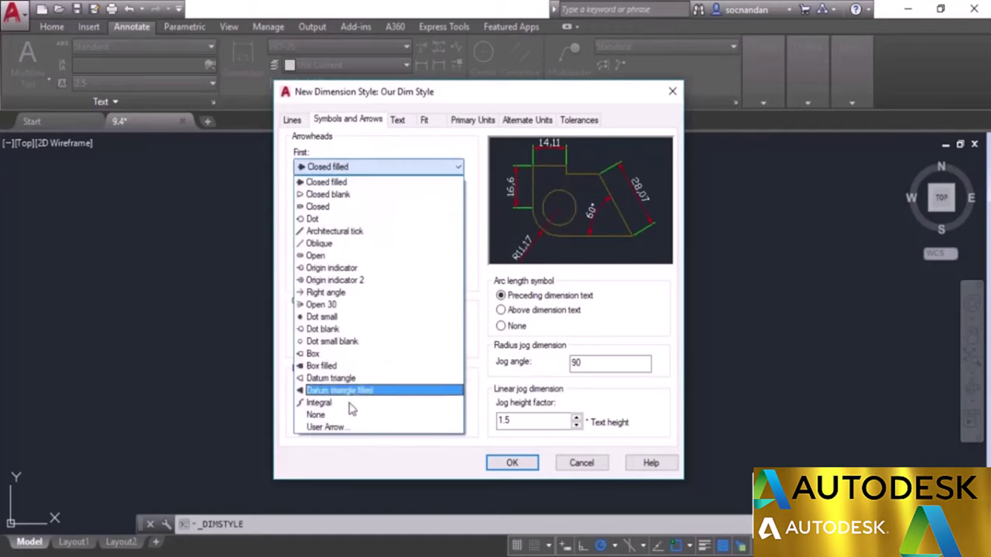
click(357, 230)
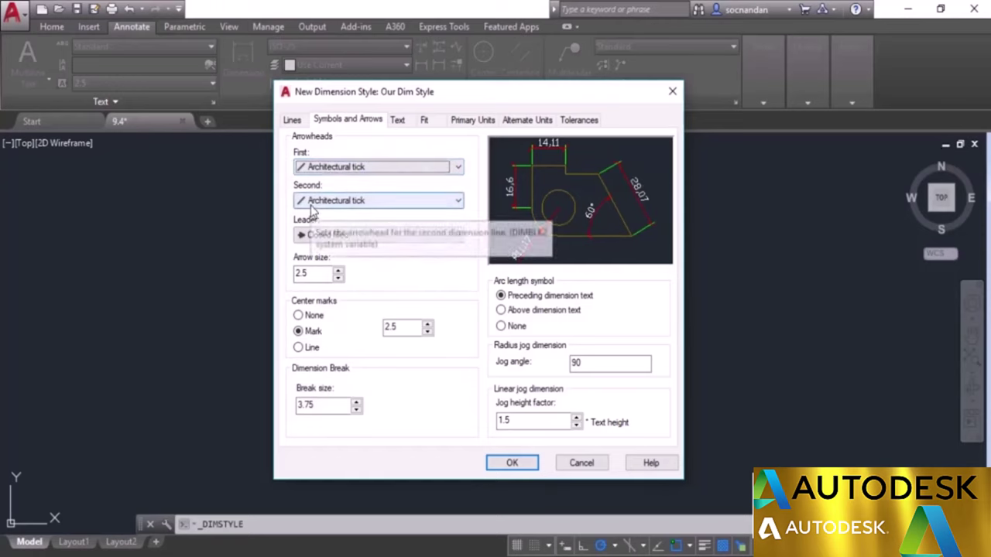
- Try Closed filled as the second arrowhead and switch it back to Architectural tick
click(434, 203)
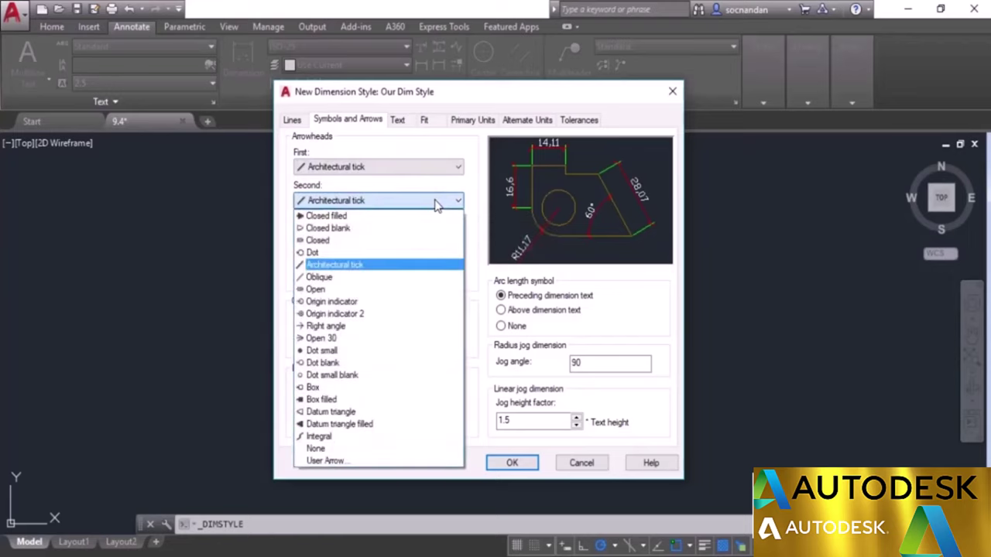
click(398, 218)
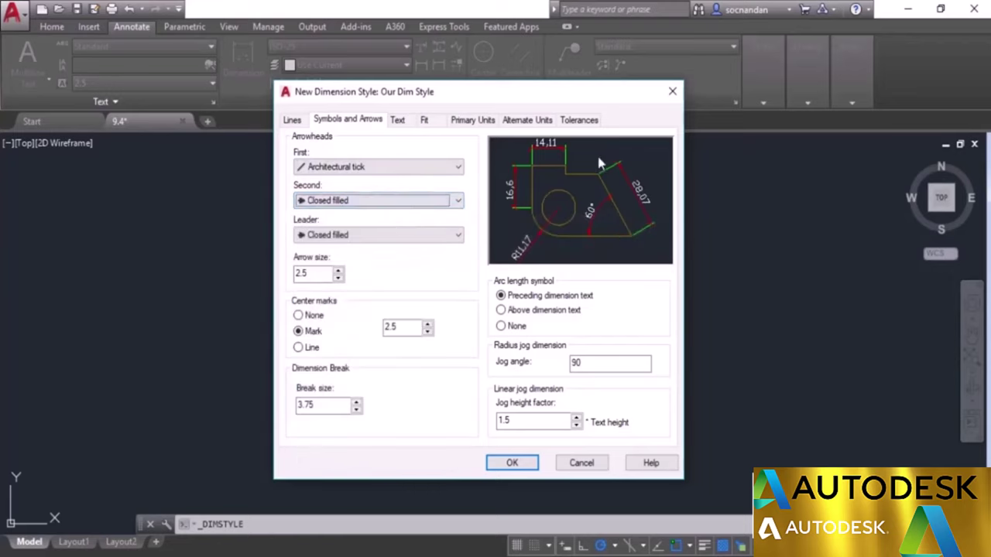
click(443, 208)
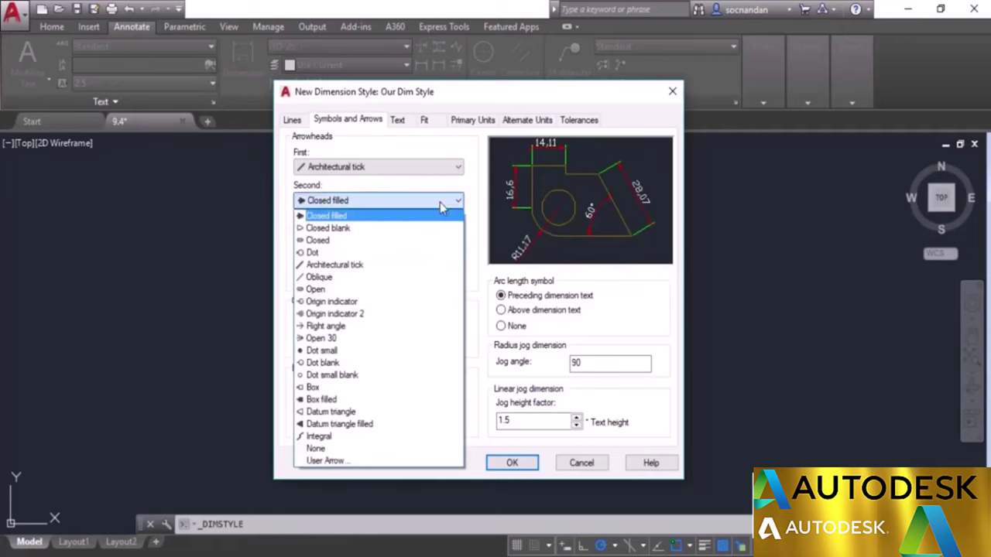
click(370, 266)
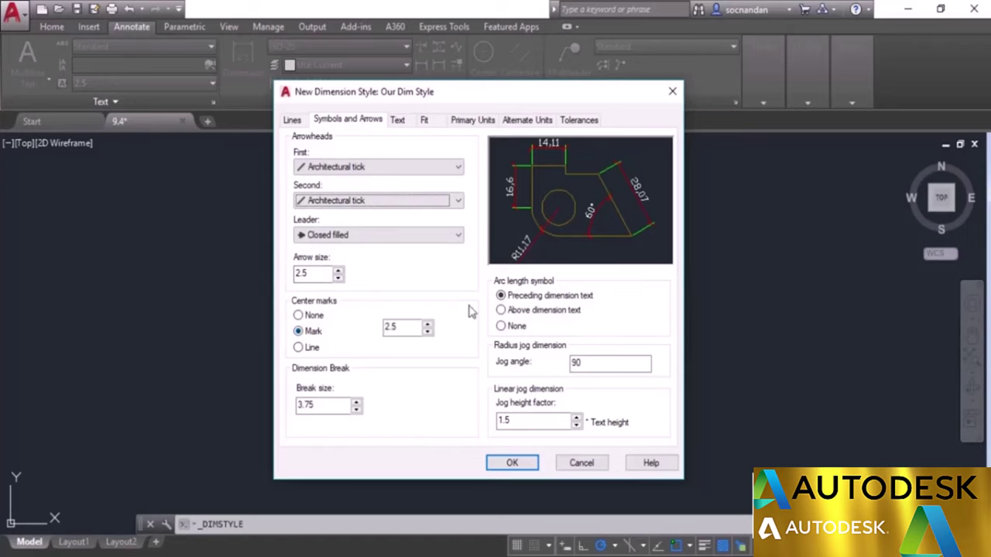
- Try the Line and None center mark options and return the center marks to Mark
click(402, 327)
click(304, 351)
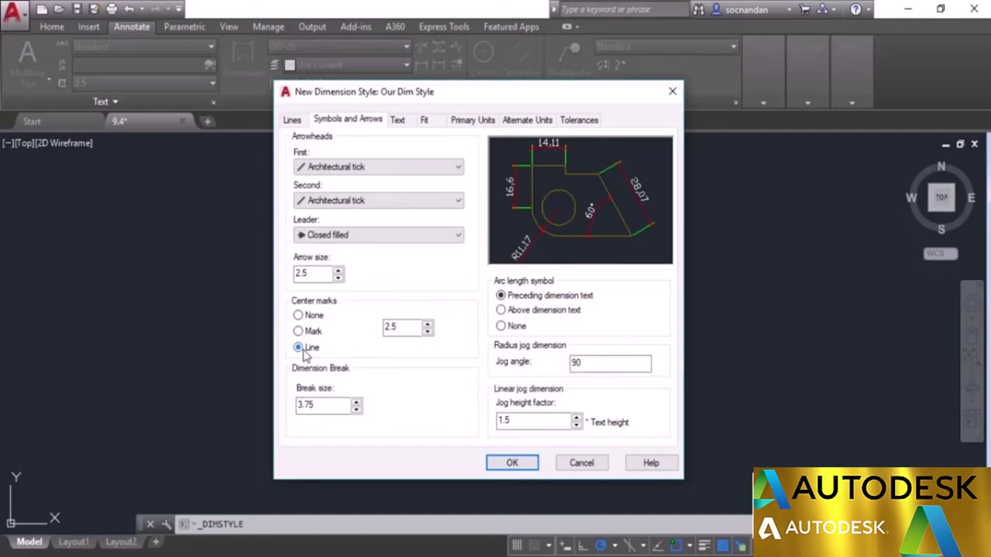
click(314, 318)
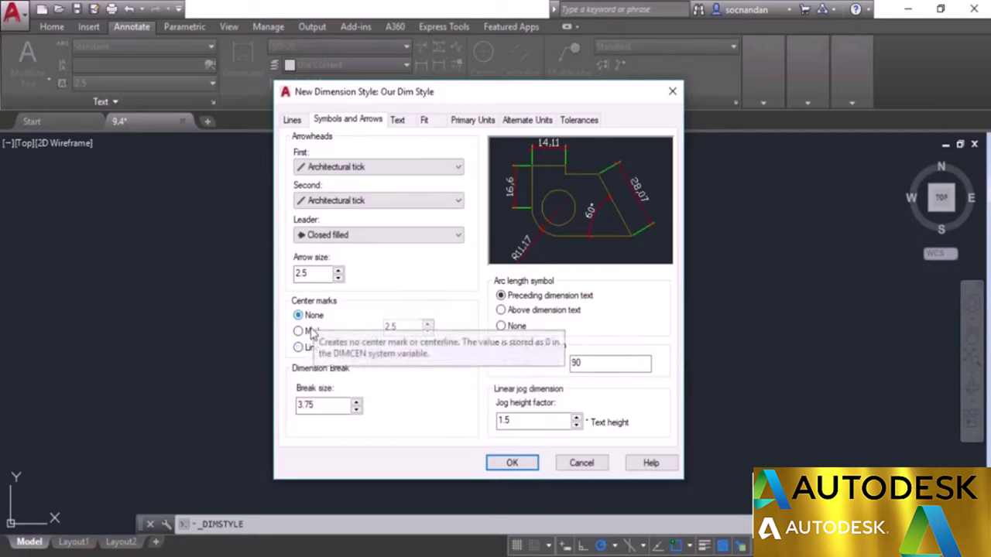
click(312, 333)
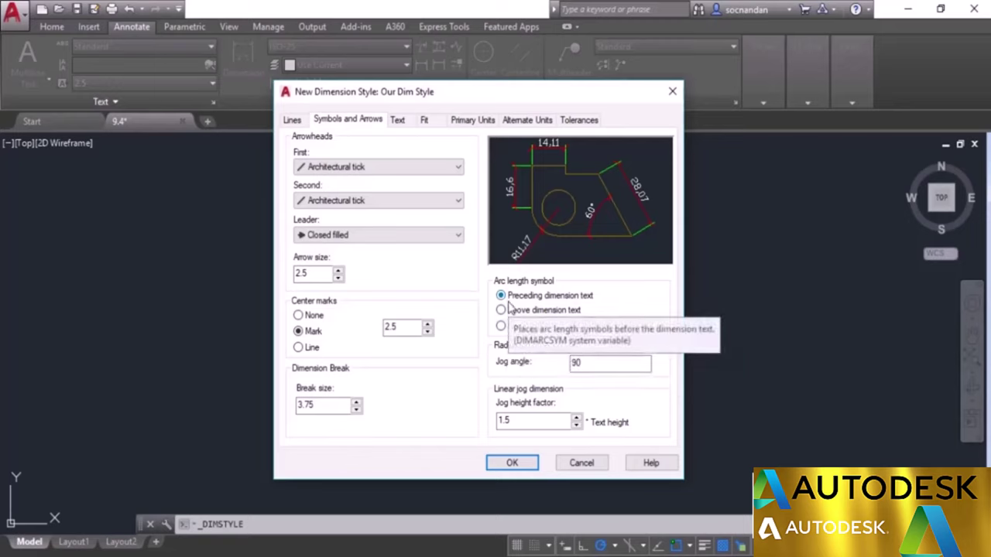
- Set the dimension text color to Yellow in the style's text appearance settings
click(398, 121)
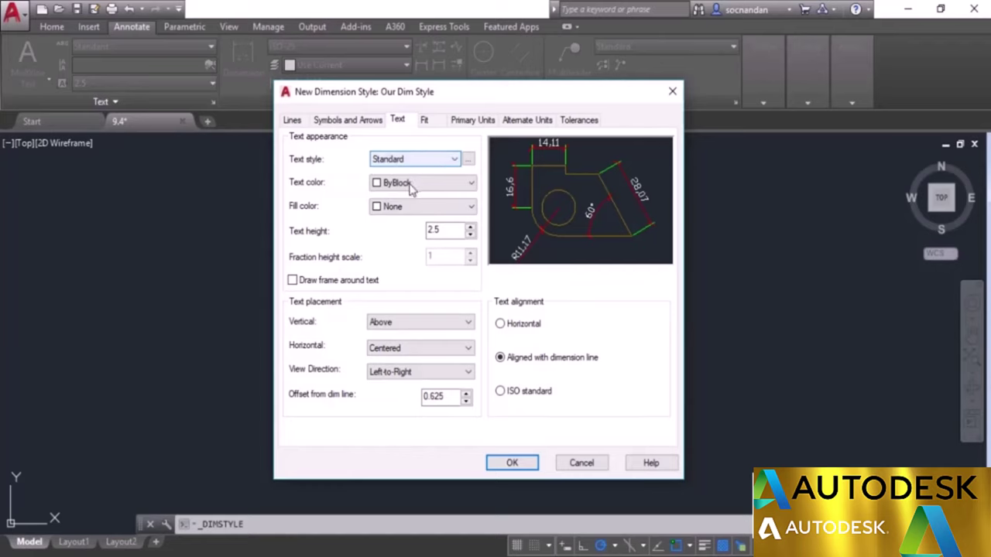
click(411, 186)
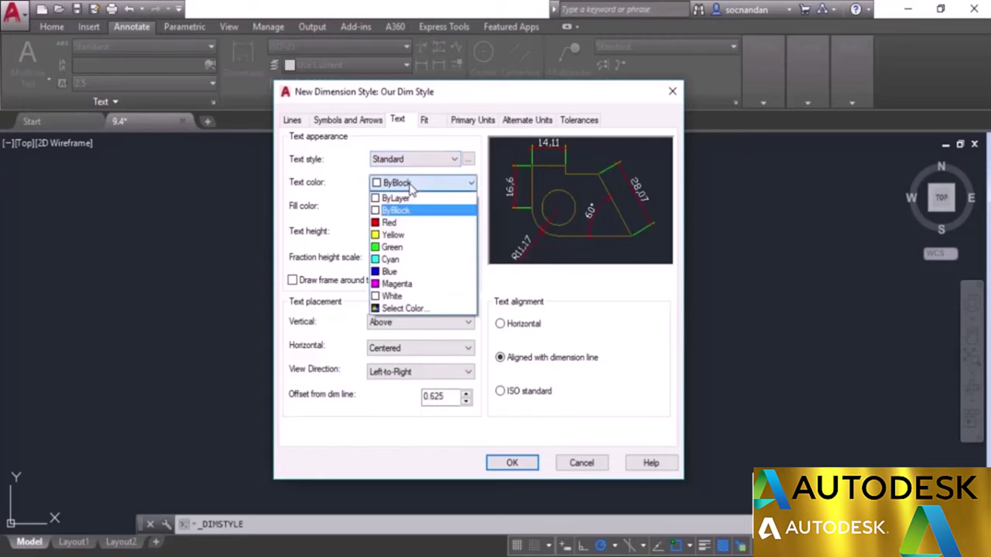
click(404, 234)
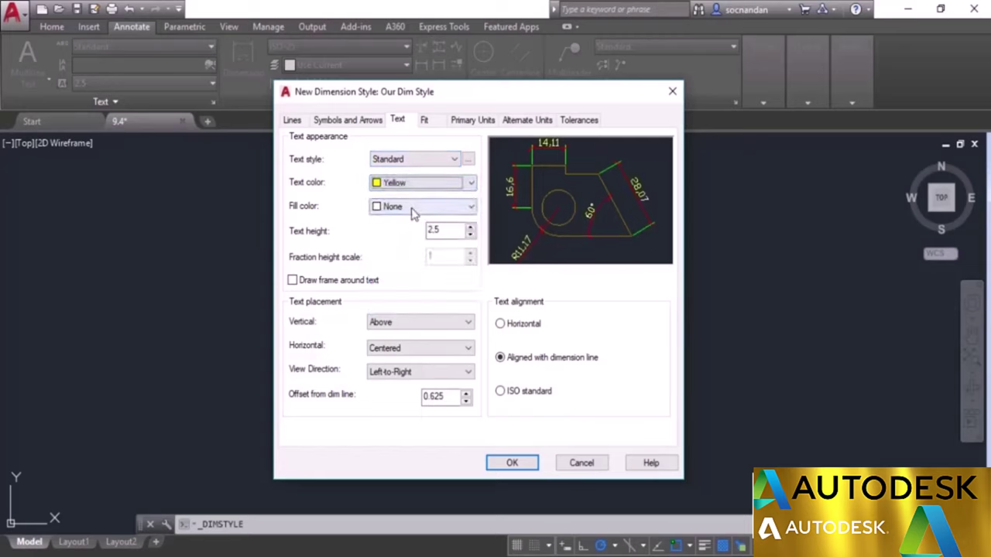
- Try a Cyan text fill with a frame around the text, and return the fill to None with no frame
click(411, 208)
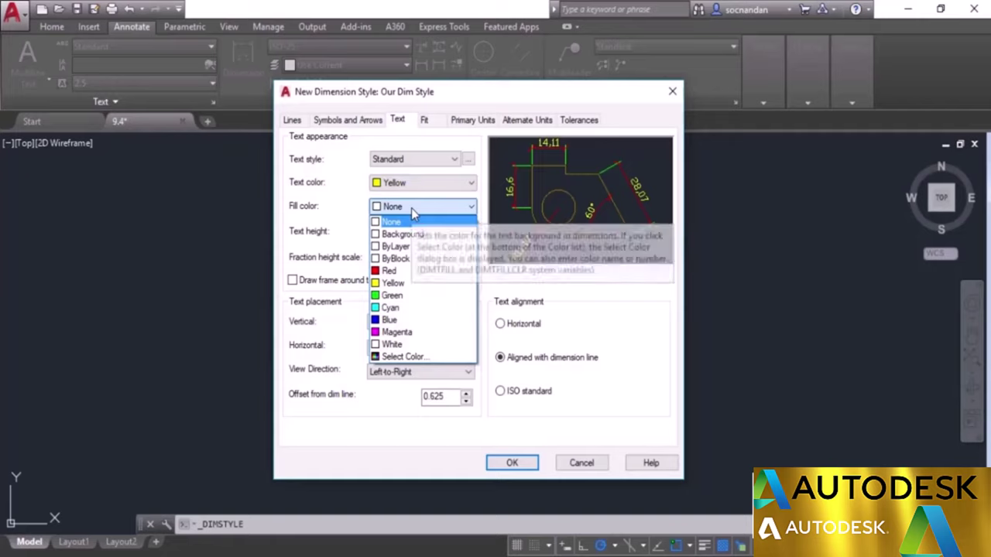
click(435, 310)
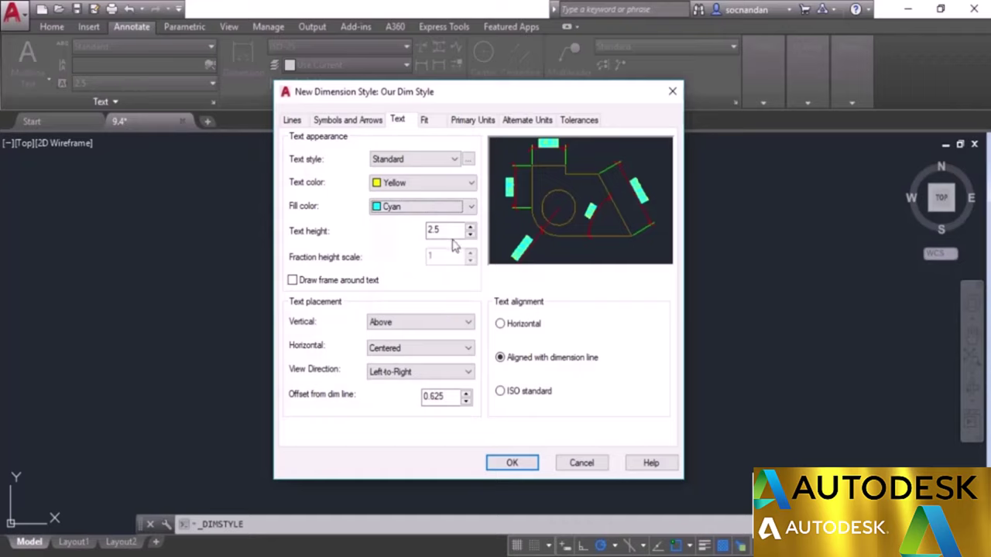
click(292, 281)
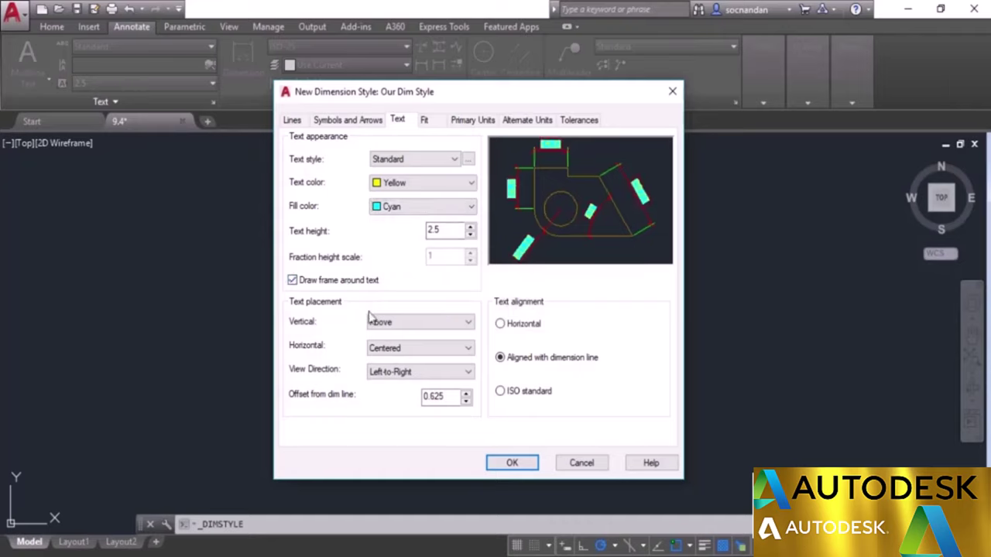
click(416, 216)
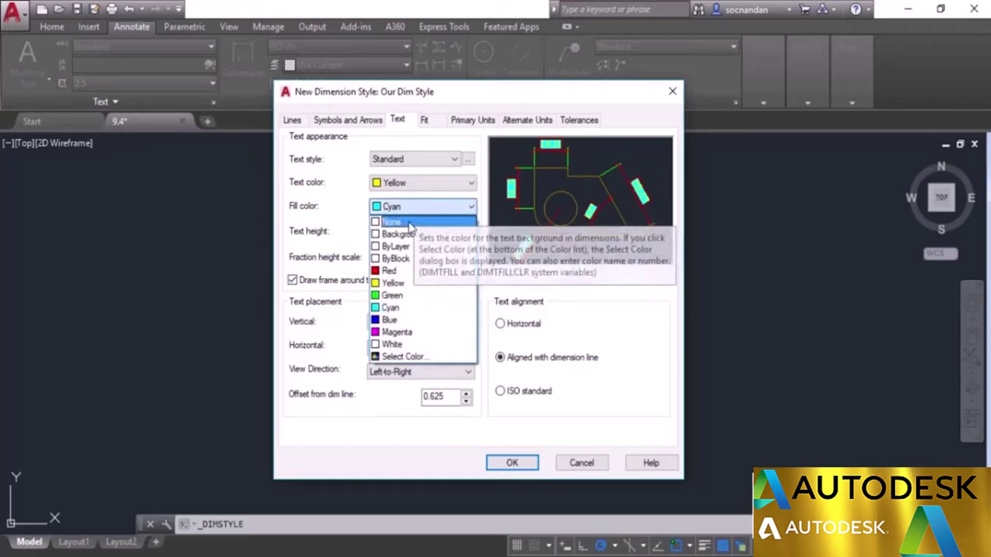
click(410, 222)
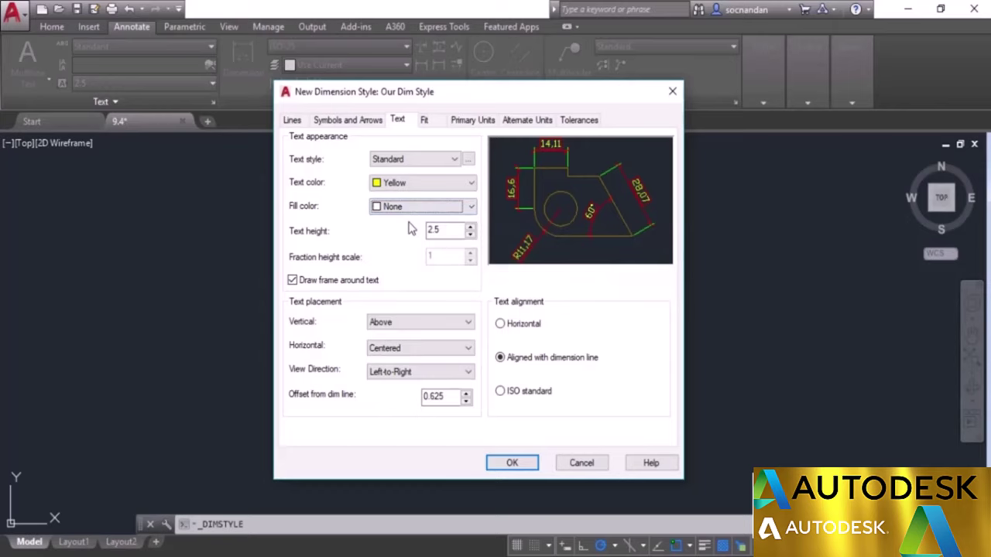
click(328, 284)
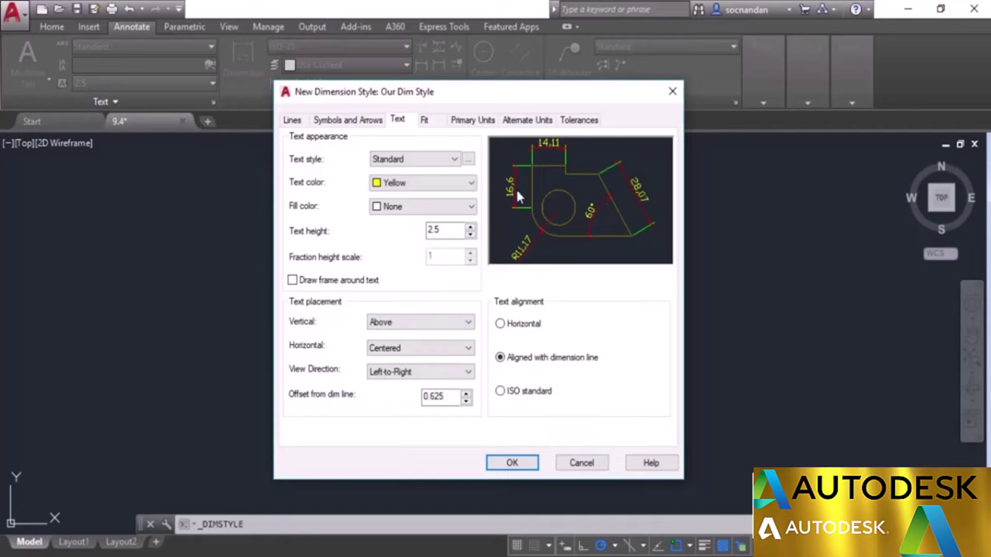
- Set the vertical placement of the dimension text to Centered
click(418, 322)
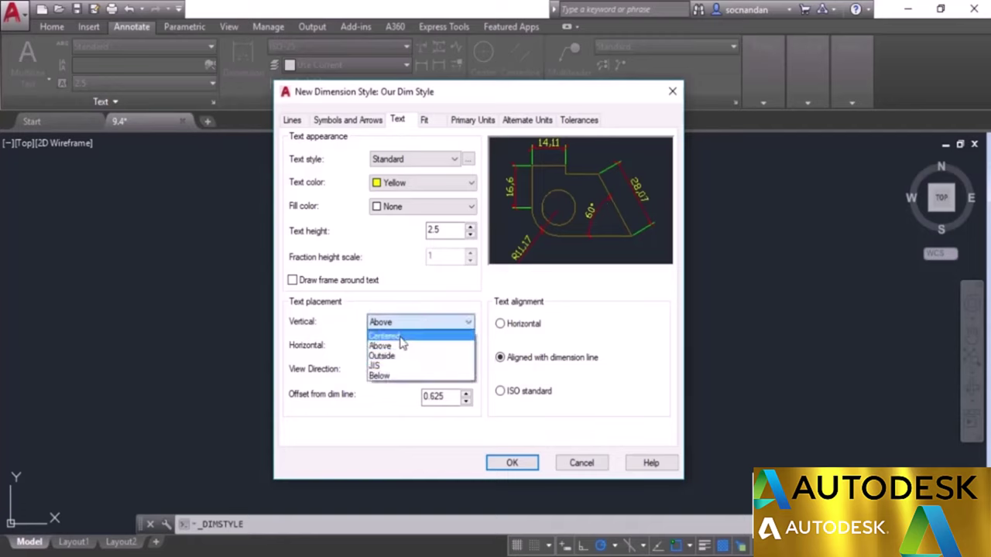
click(401, 338)
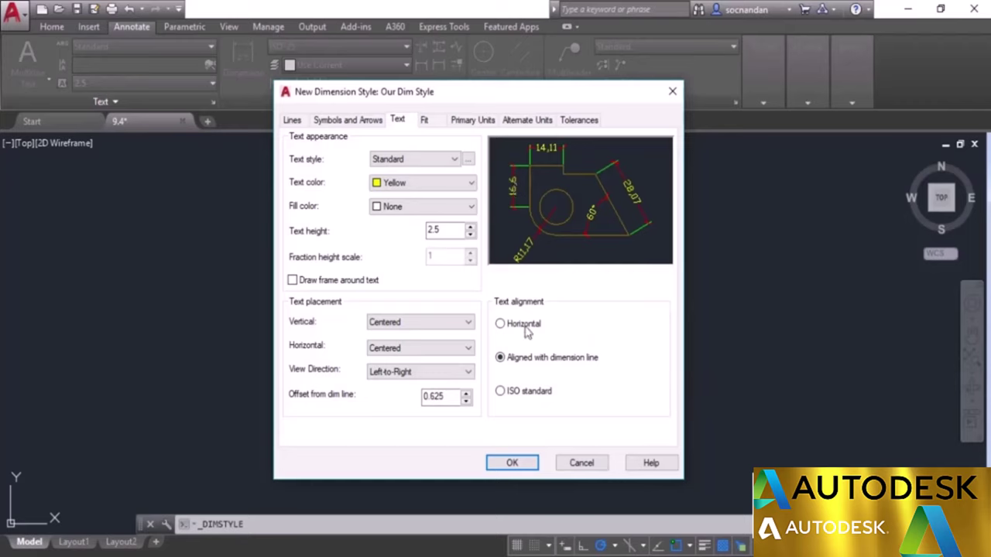
- Try ISO standard alignment for the dimension text, and set the text alignment to Horizontal
click(526, 328)
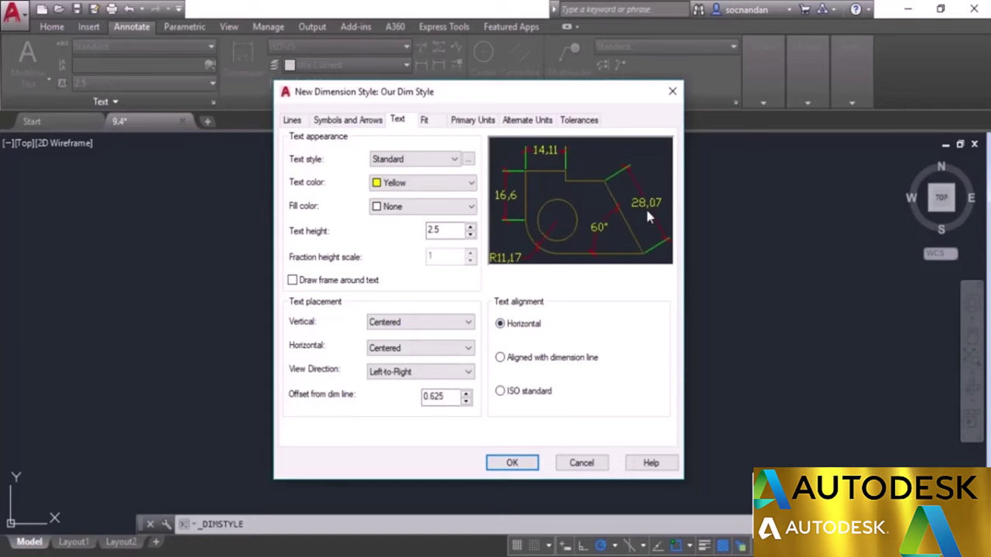
click(516, 393)
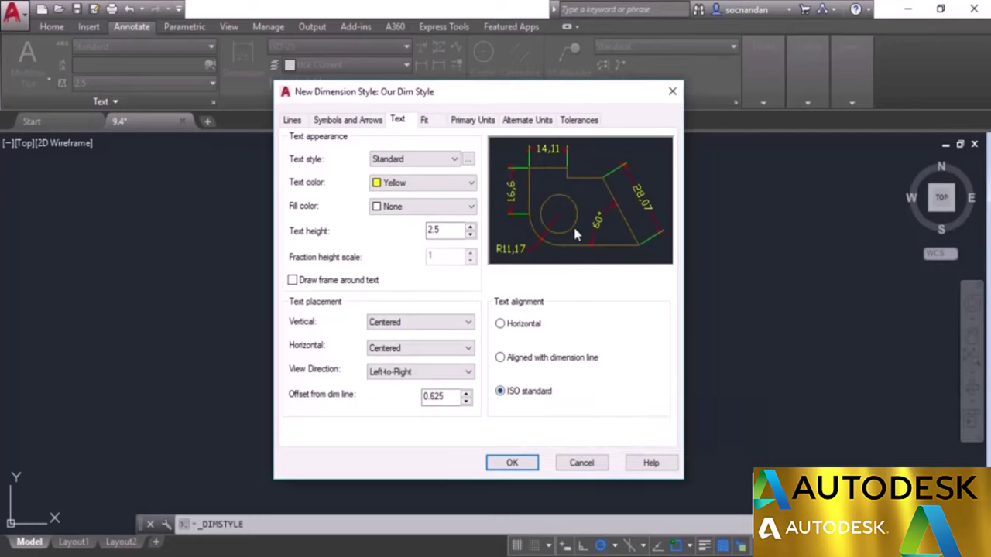
click(512, 329)
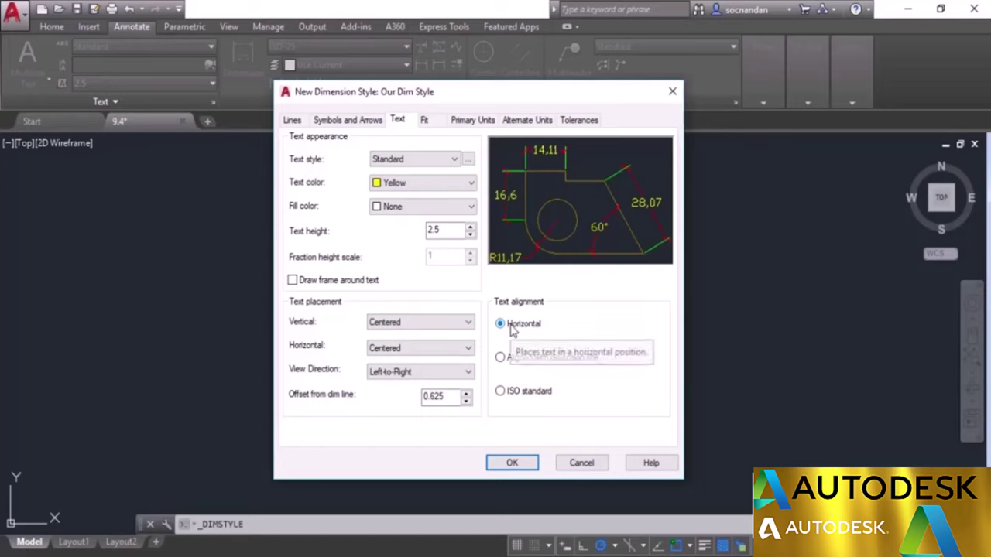
- Keep the overall scale of dimension features at 1, then save the new style and close the style manager
click(434, 125)
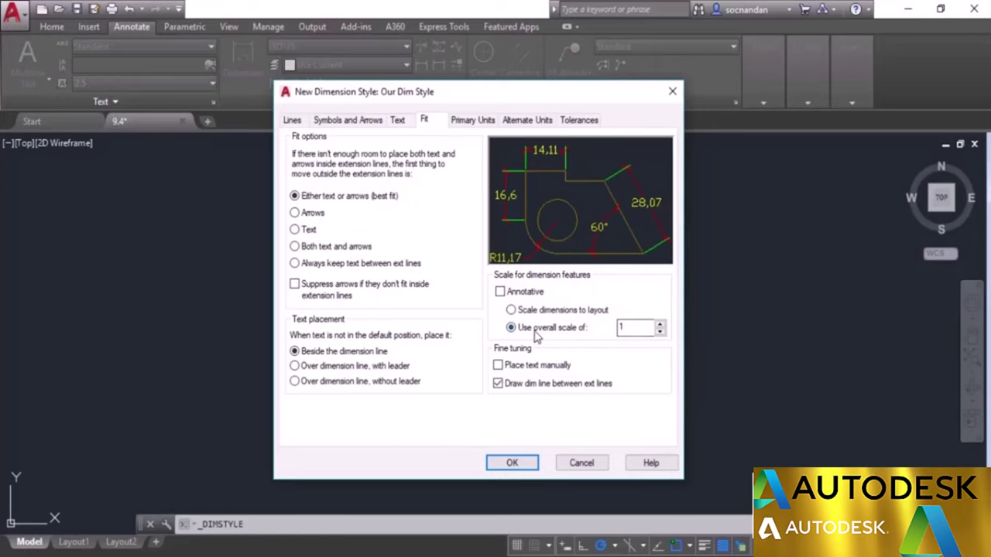
click(627, 326)
click(510, 464)
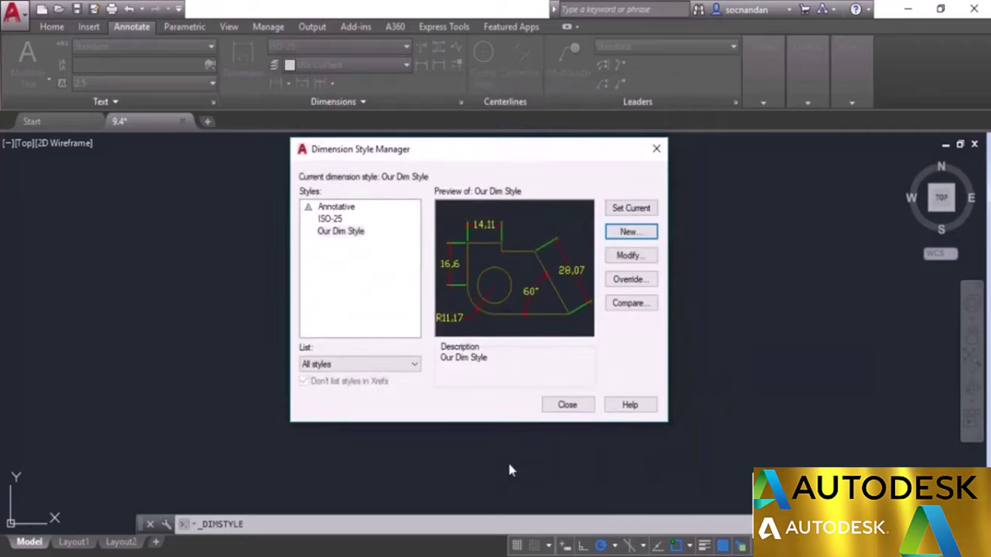
click(566, 405)
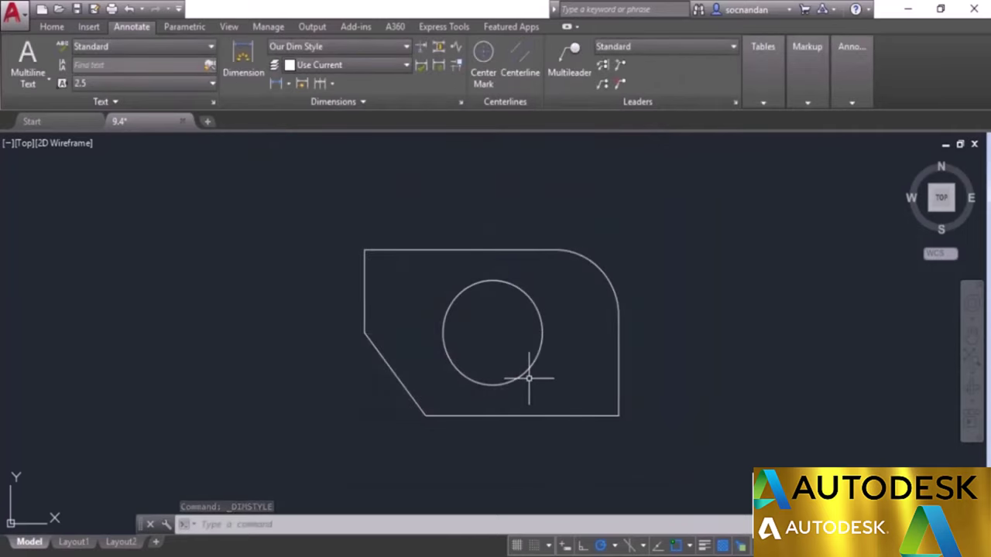
- Add a linear dimension in Our Dim Style above the part's upper horizontal edge, from its left corner to the arc's start
click(348, 46)
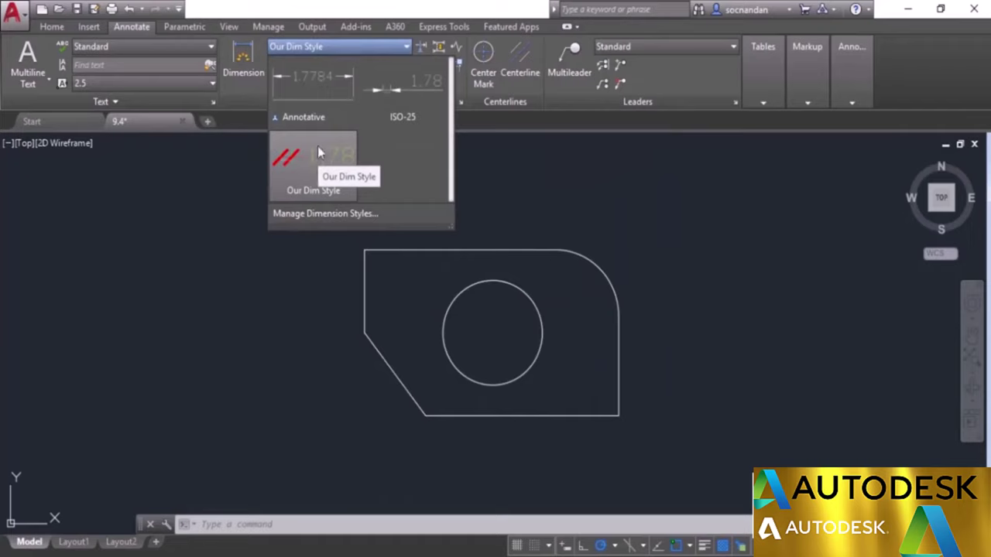
click(221, 159)
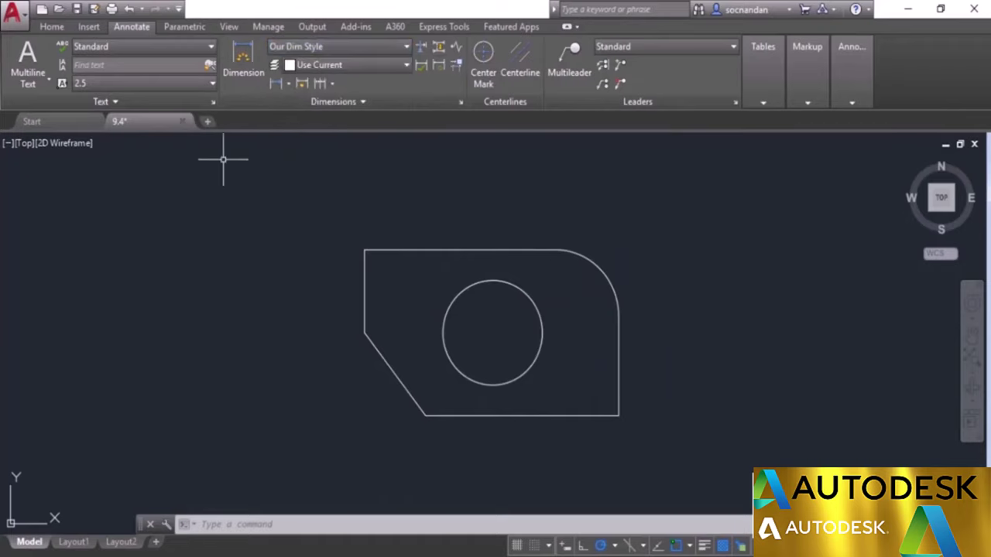
click(273, 83)
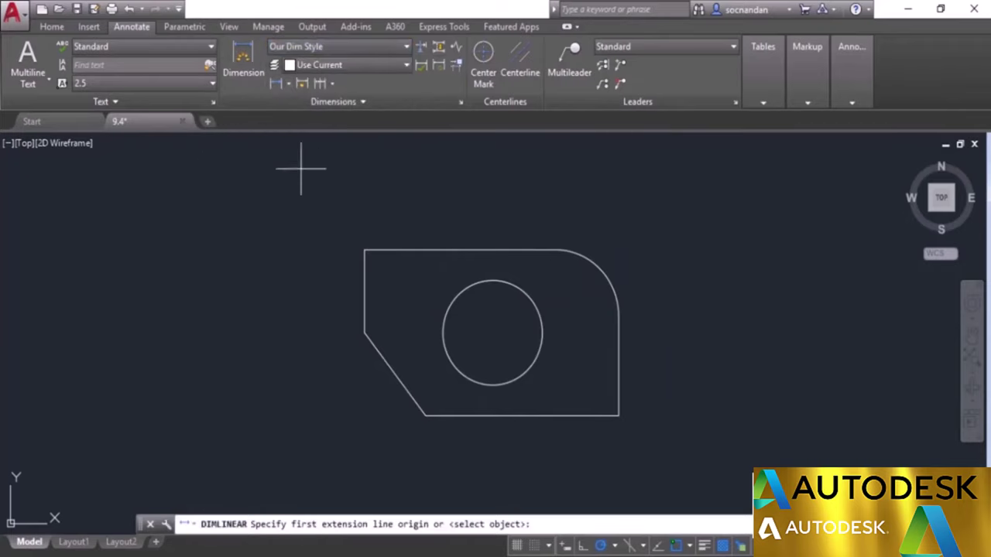
click(364, 249)
click(555, 250)
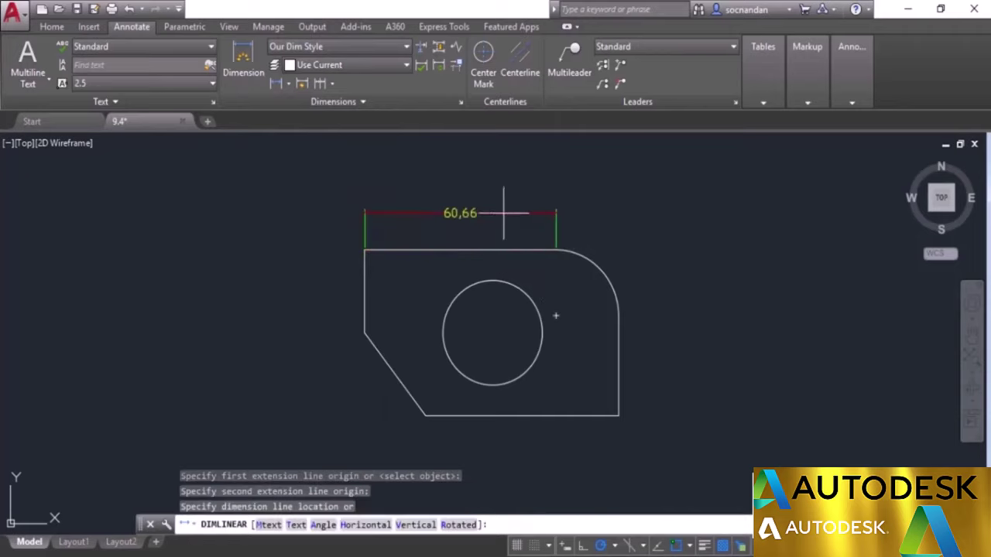
click(503, 208)
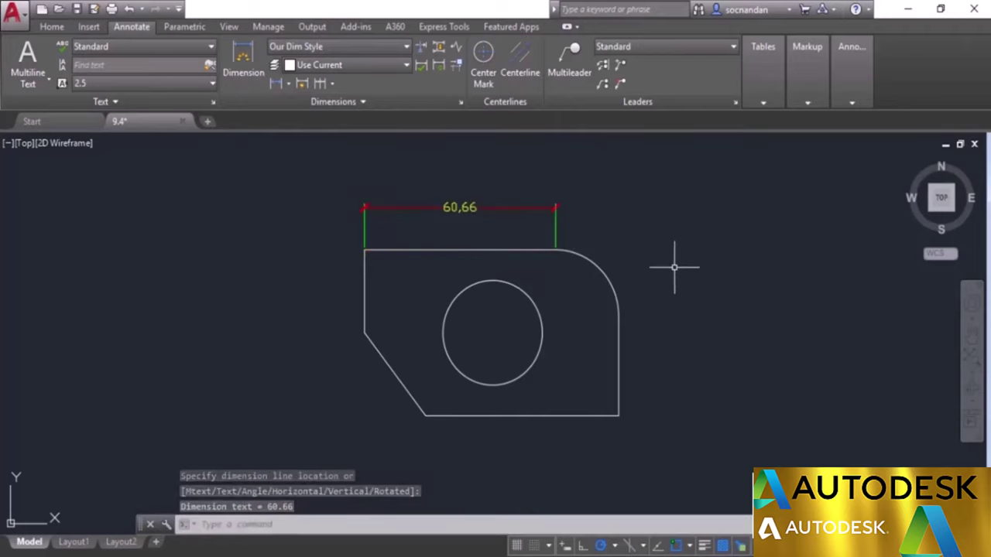
- Add a radius dimension to the circle, with its text below the part's lower edge
click(288, 84)
click(305, 232)
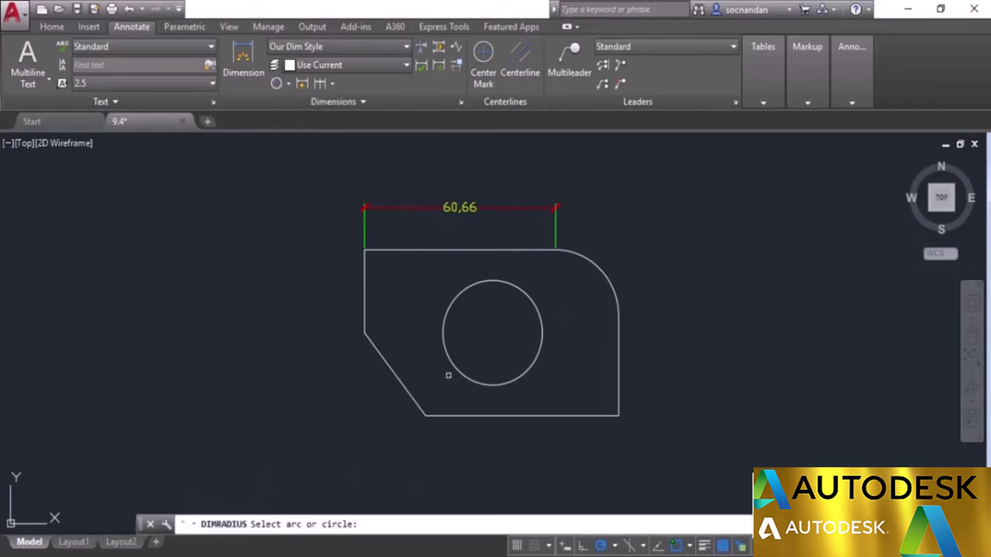
click(536, 309)
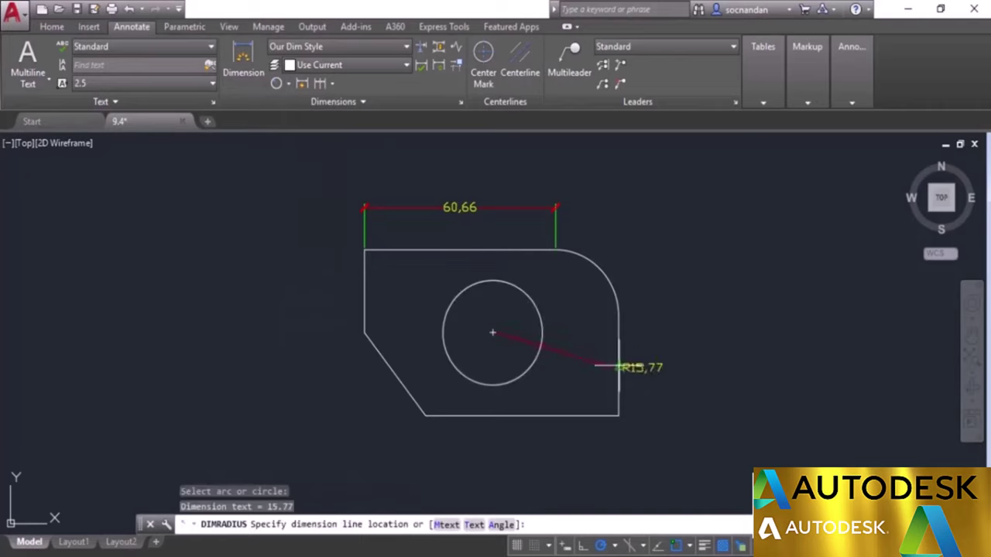
click(575, 445)
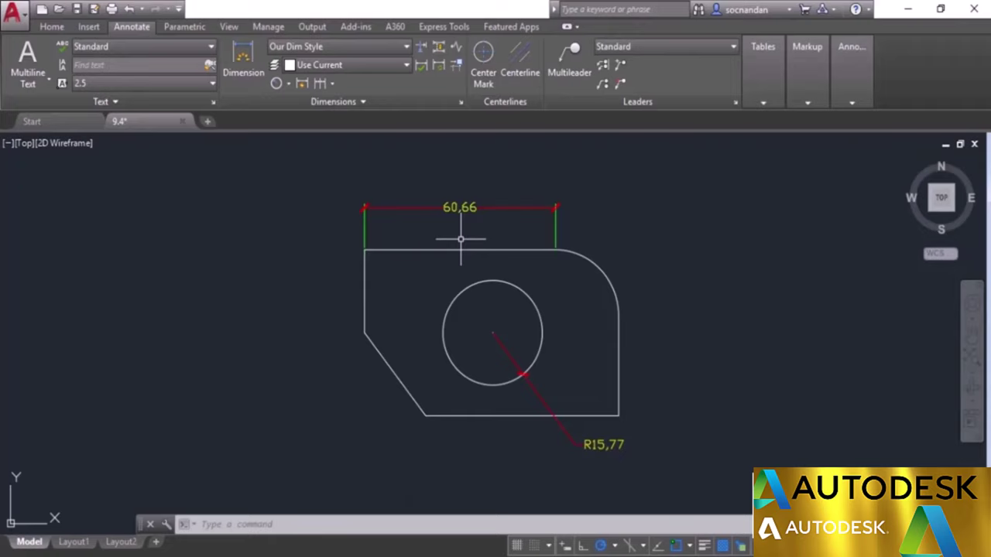
- Create a dimension style named "Our Dim Style 1" based on Our Dim Style, with an overall scale of 2
click(363, 48)
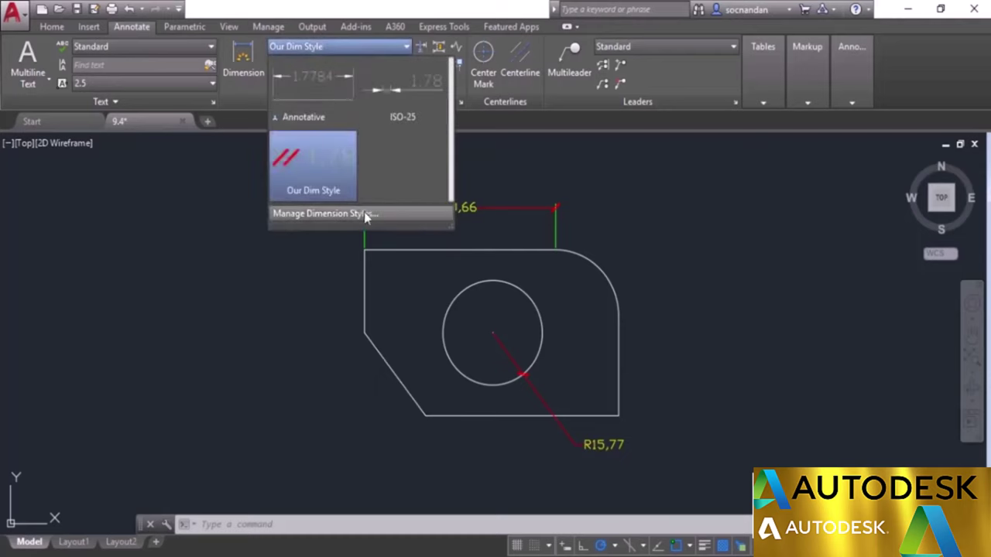
click(366, 215)
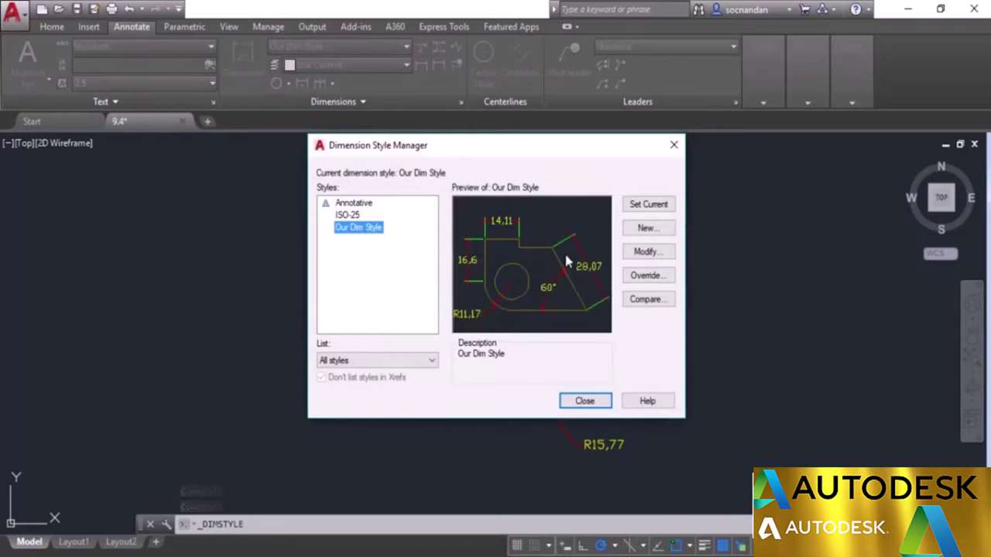
click(642, 231)
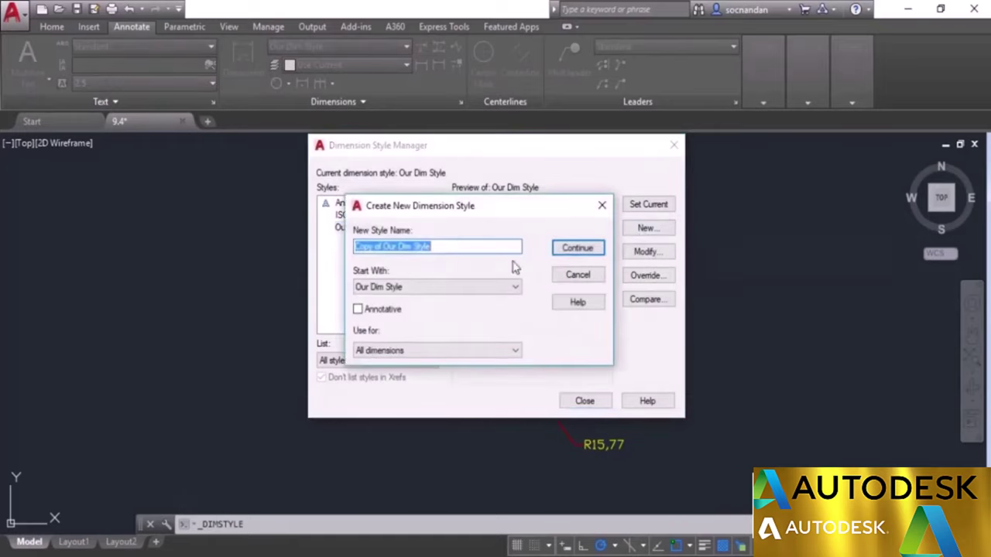
click(372, 247)
drag(383, 246, 342, 252)
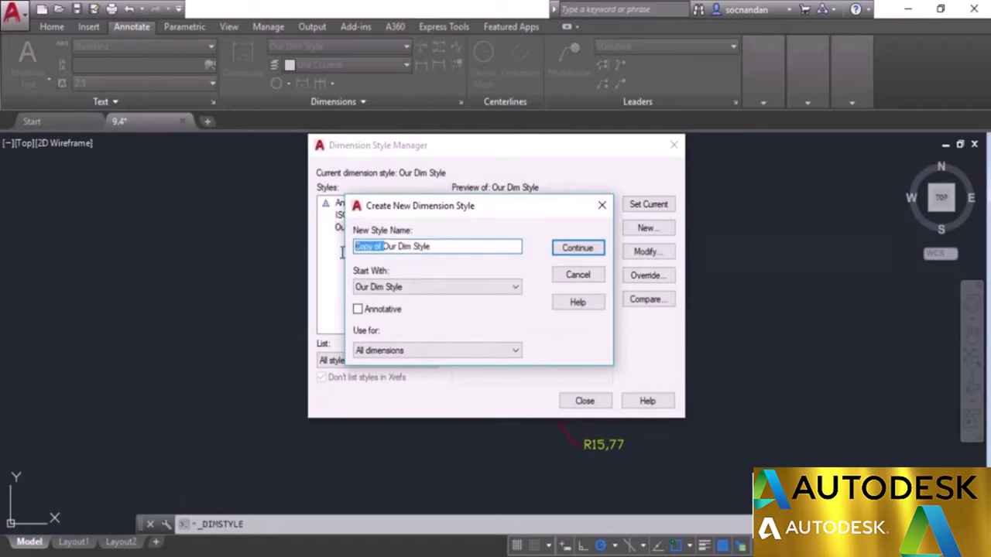
key(Delete)
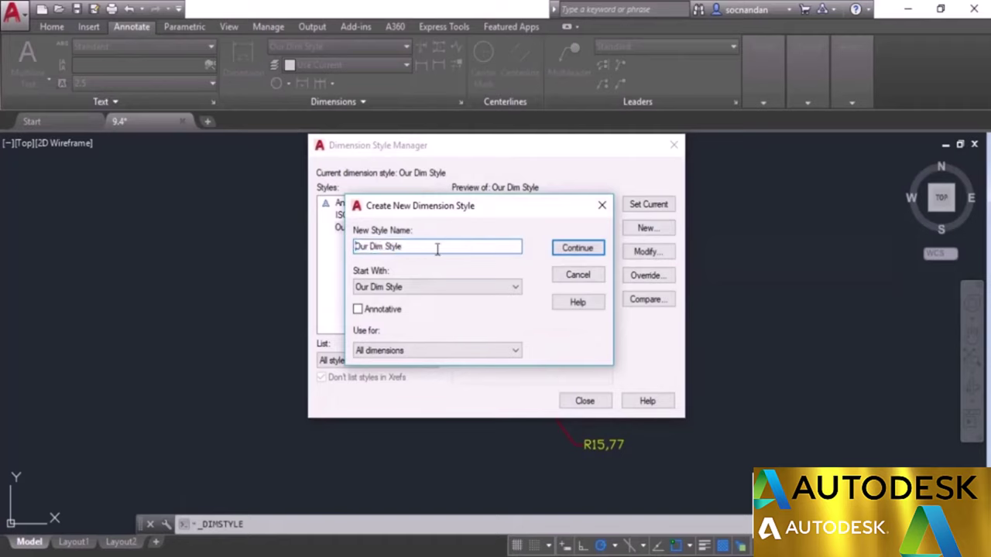
text(1)
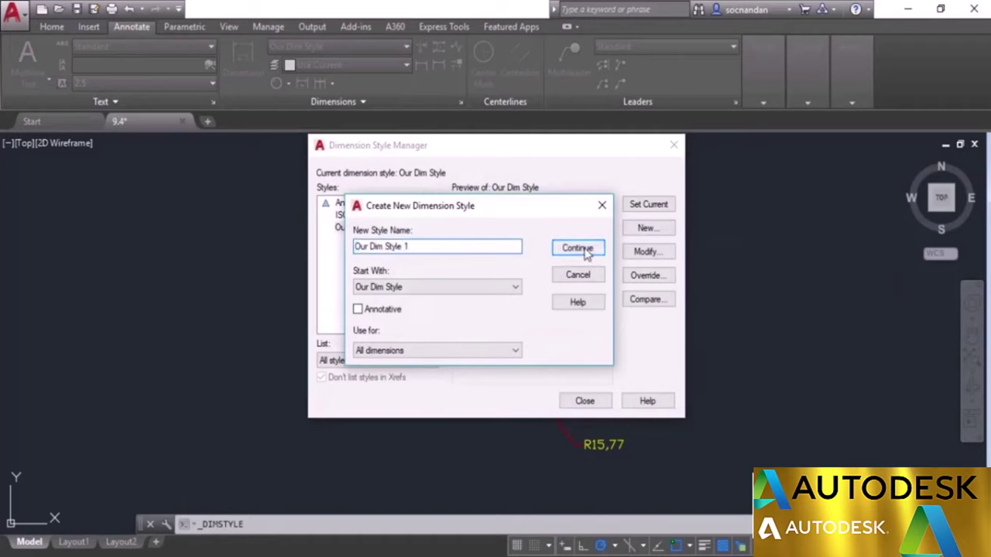
click(582, 249)
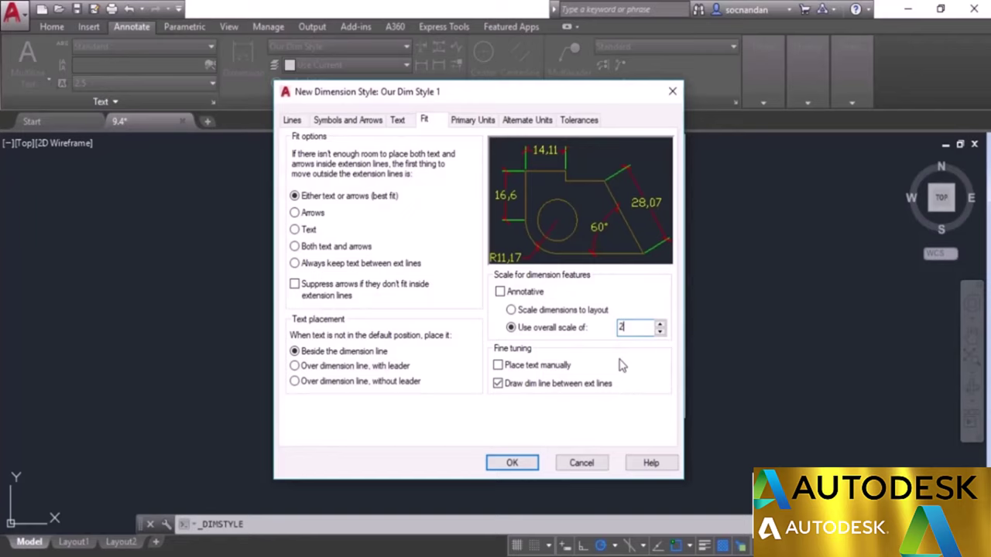
- Try Architectural linear units with 0'-0 1/8" precision, and set the unit format to Decimal with 0.0000 precision
click(469, 121)
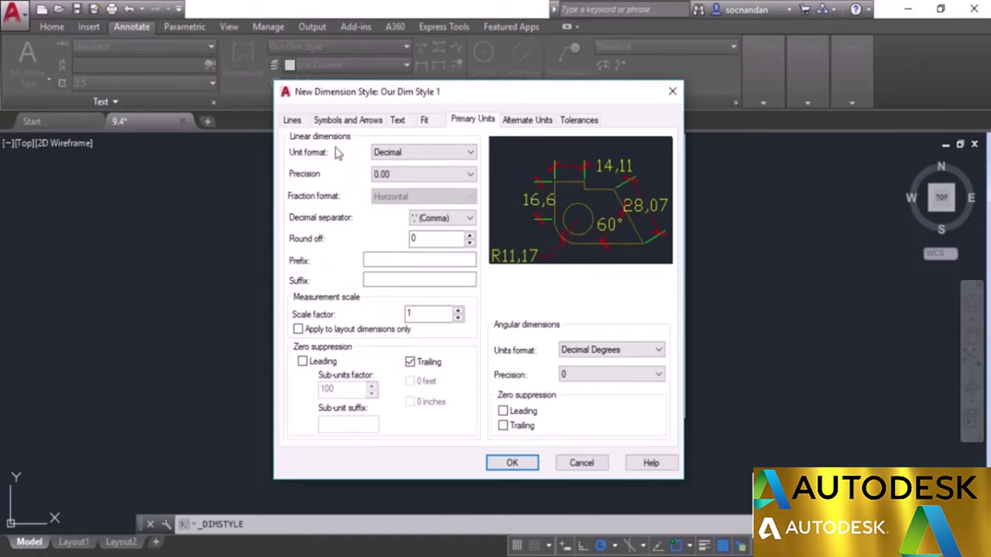
click(404, 154)
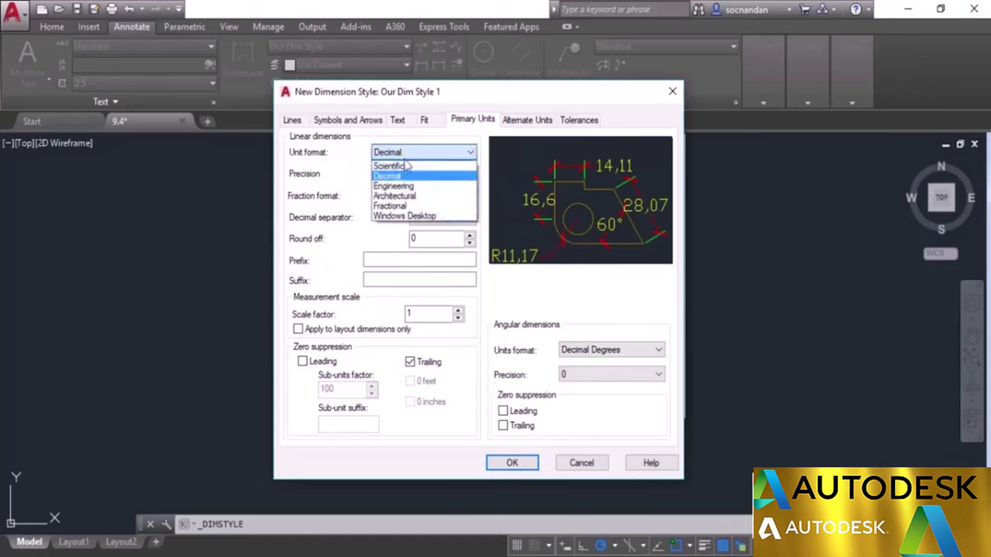
click(437, 196)
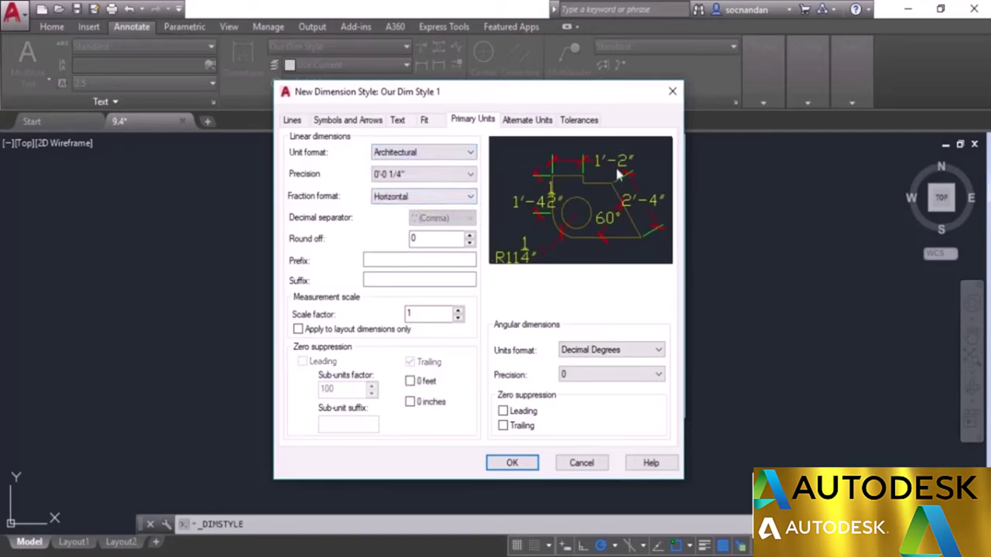
click(469, 174)
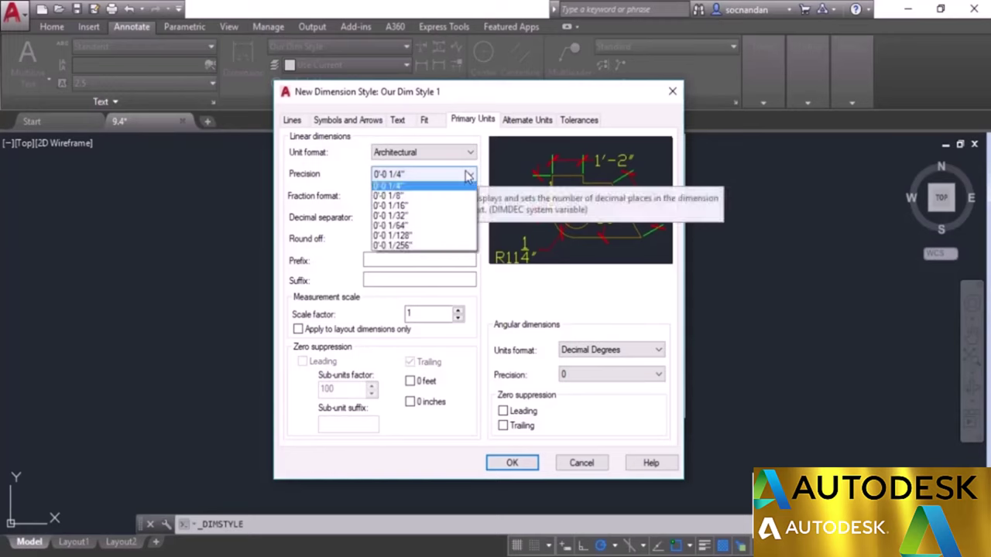
click(423, 219)
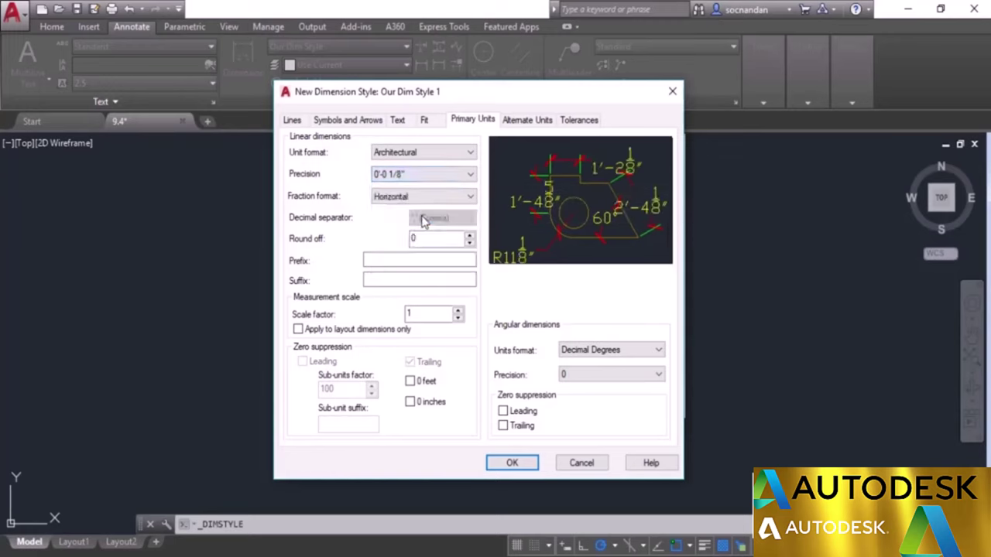
click(449, 154)
click(429, 176)
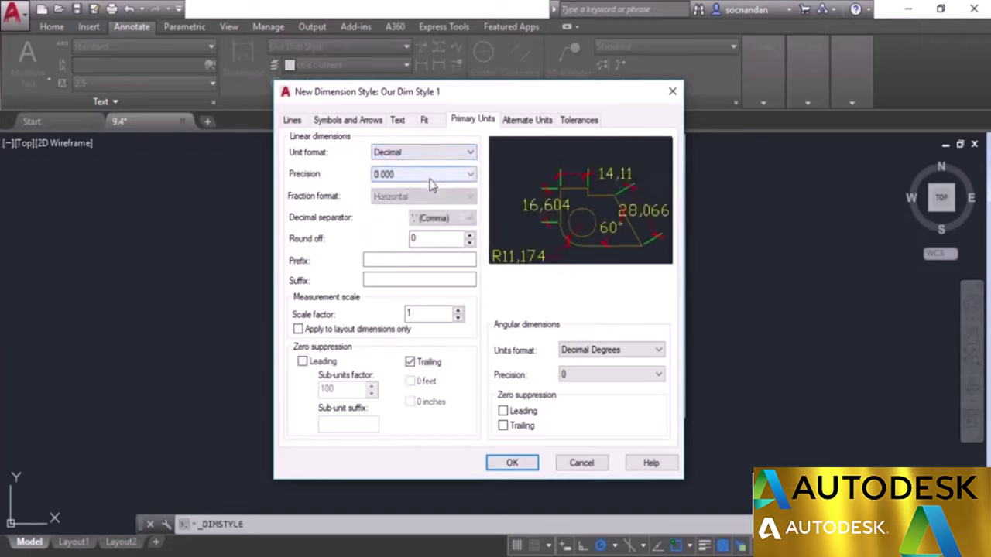
click(387, 177)
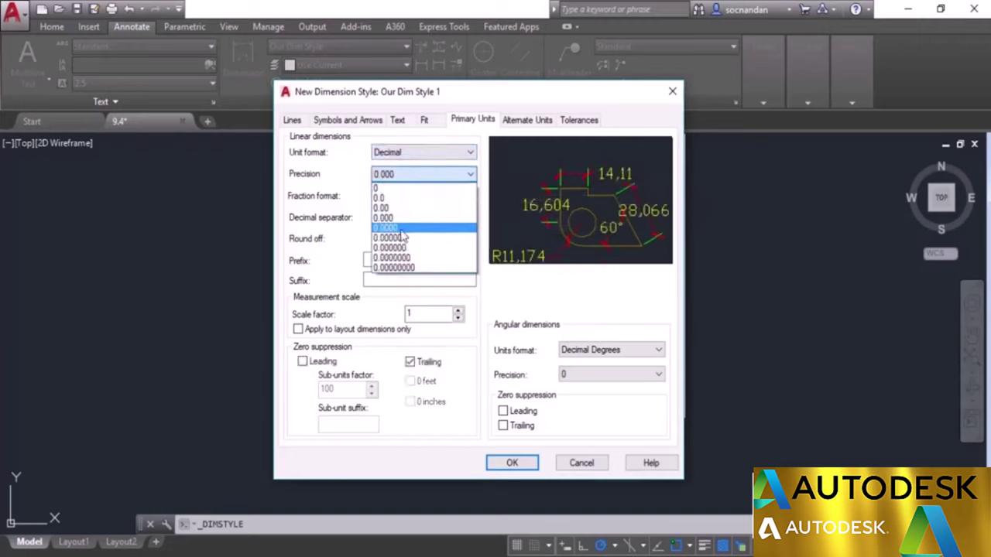
click(402, 230)
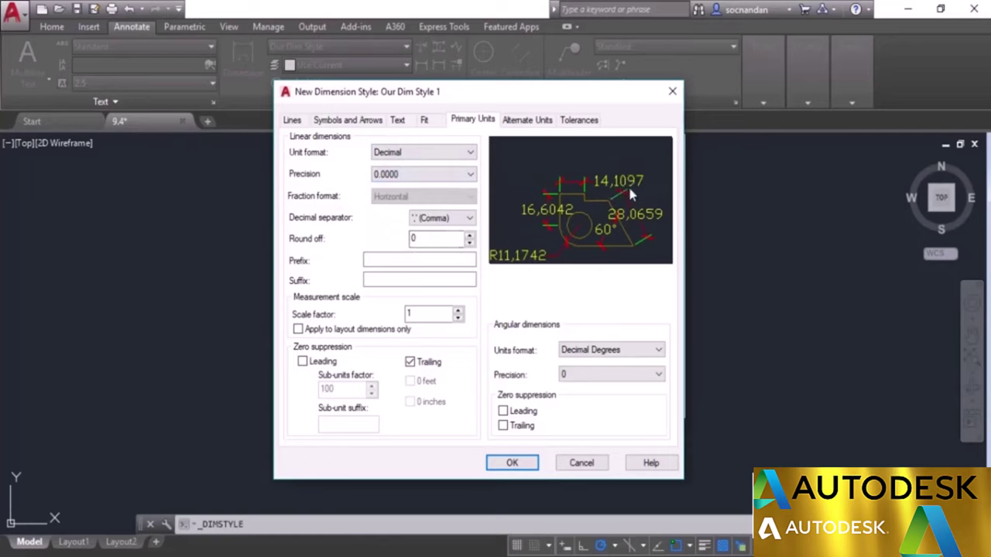
- Try Space as the decimal separator of the linear dimensions, and set the separator to Period
click(450, 220)
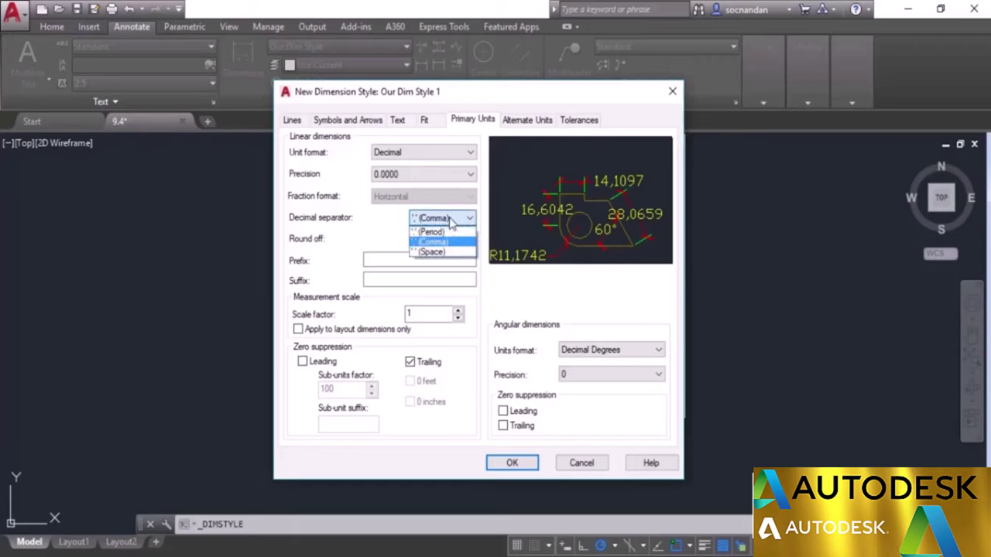
click(453, 232)
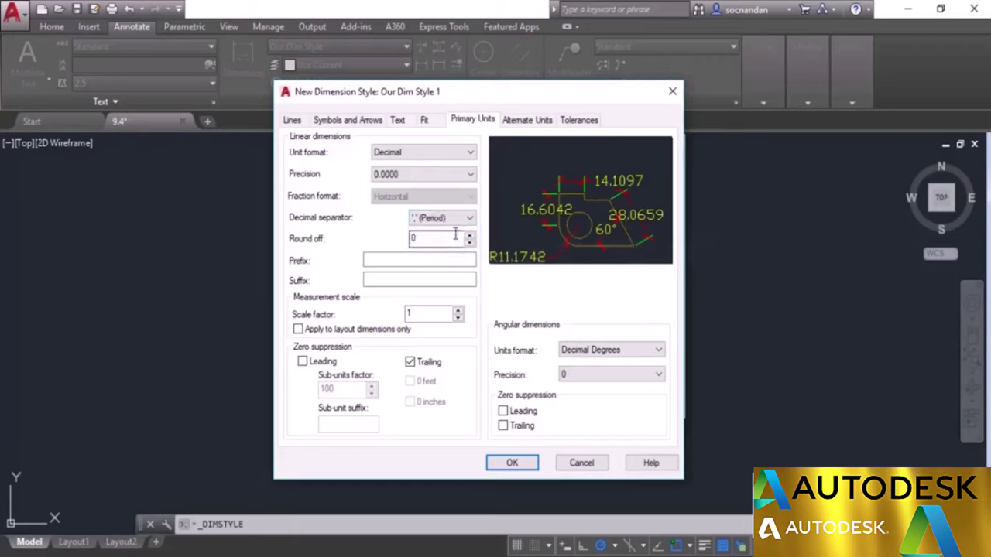
click(468, 219)
click(462, 251)
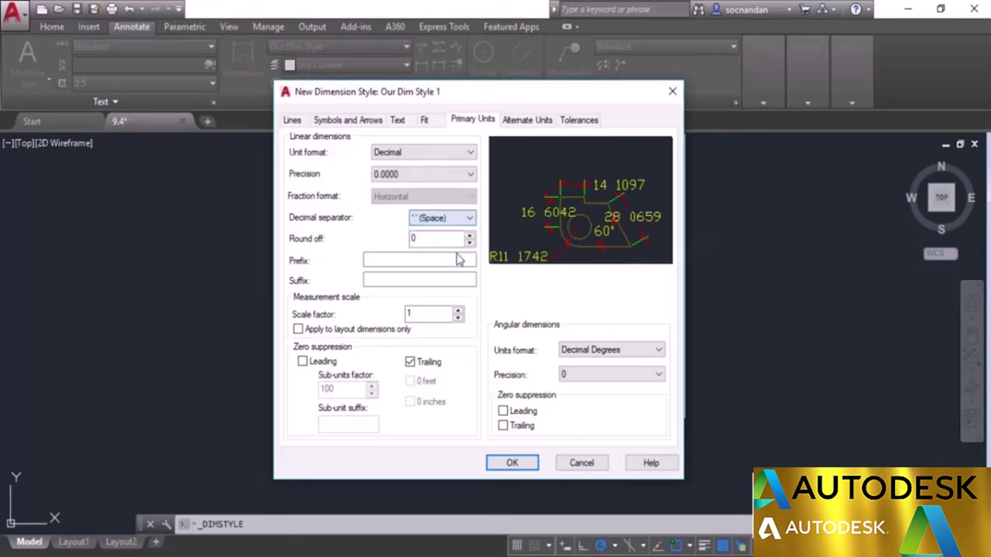
click(468, 219)
click(452, 233)
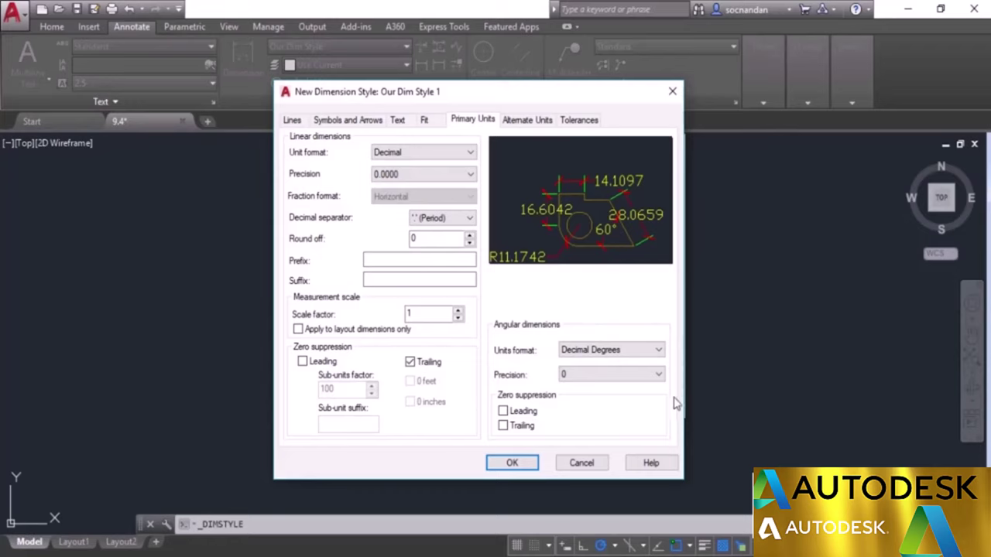
- Choose Decimal Degrees as the units format for angular dimensions
click(582, 353)
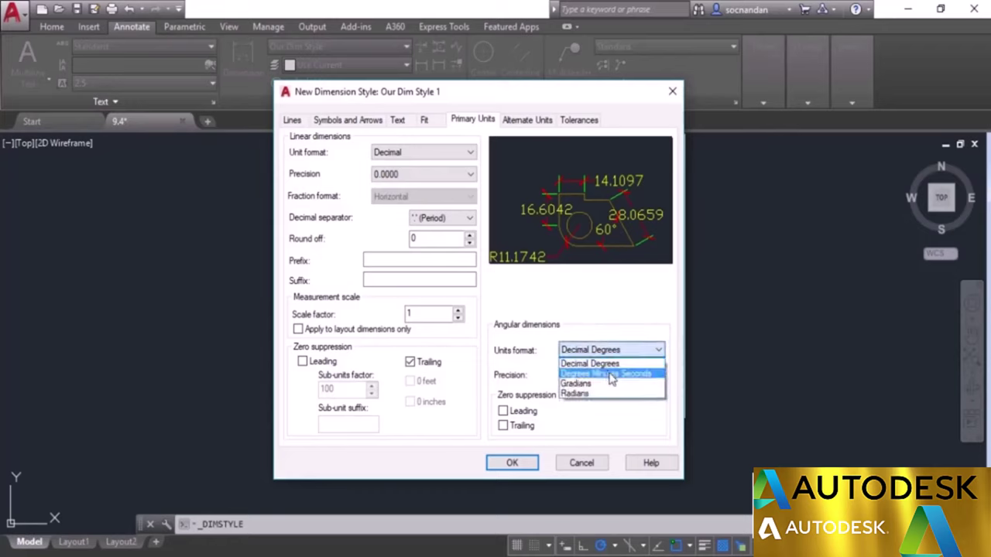
click(648, 362)
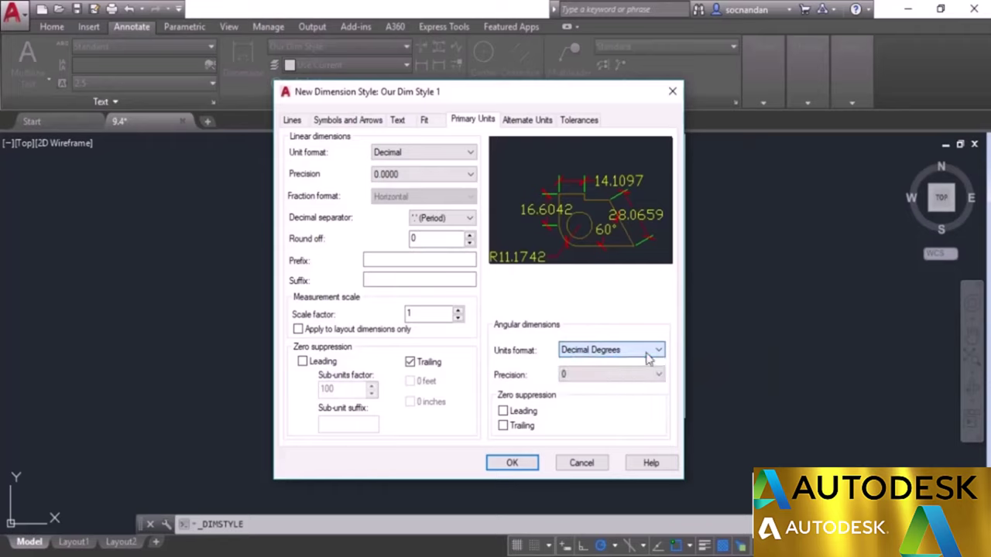
- Set the angular dimension precision to 0.00, save Our Dim Style 1 and close the style manager
click(574, 376)
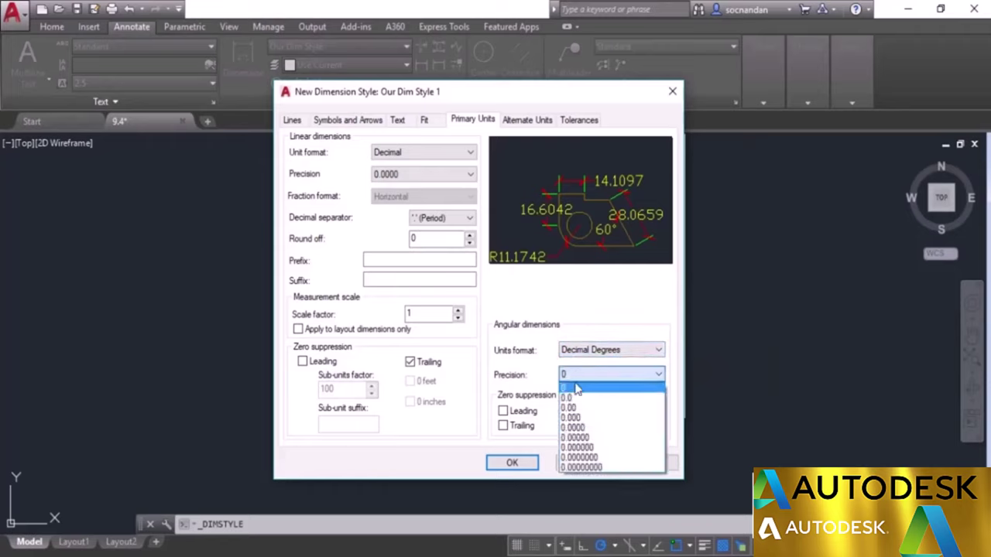
click(573, 407)
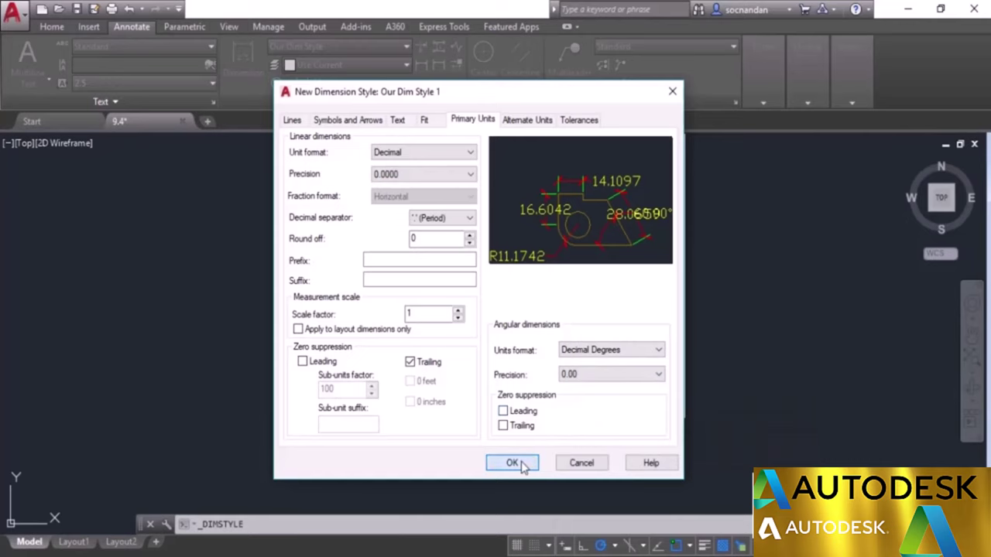
click(513, 463)
click(584, 400)
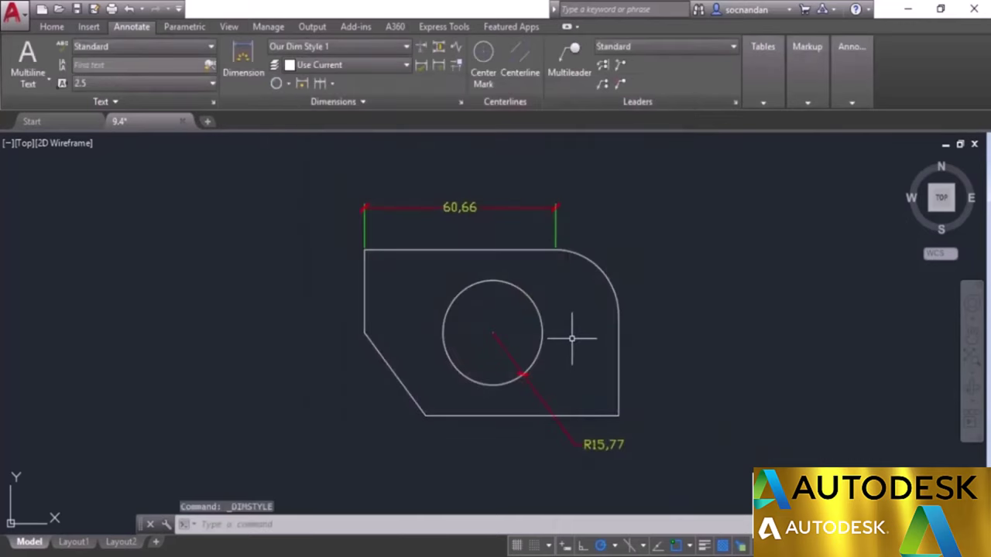
- Using Our Dim Style 1, add an angular dimension between the slanted edge and the bottom edge, placed inside the outline
click(403, 48)
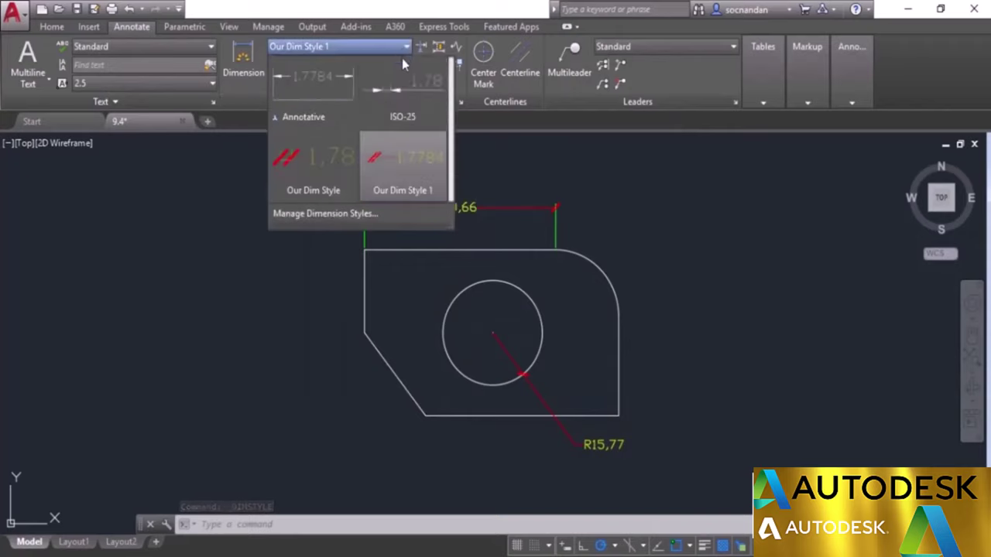
click(411, 183)
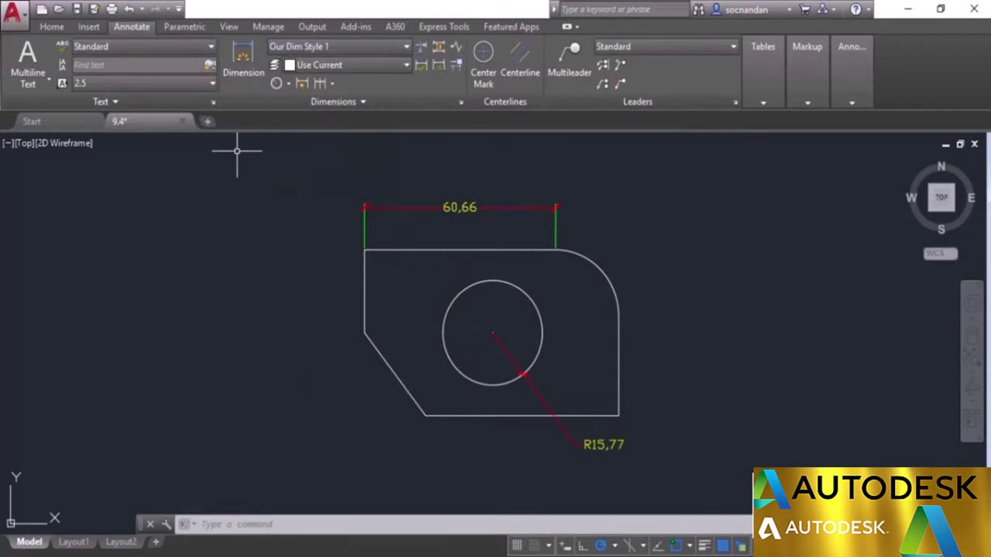
click(288, 83)
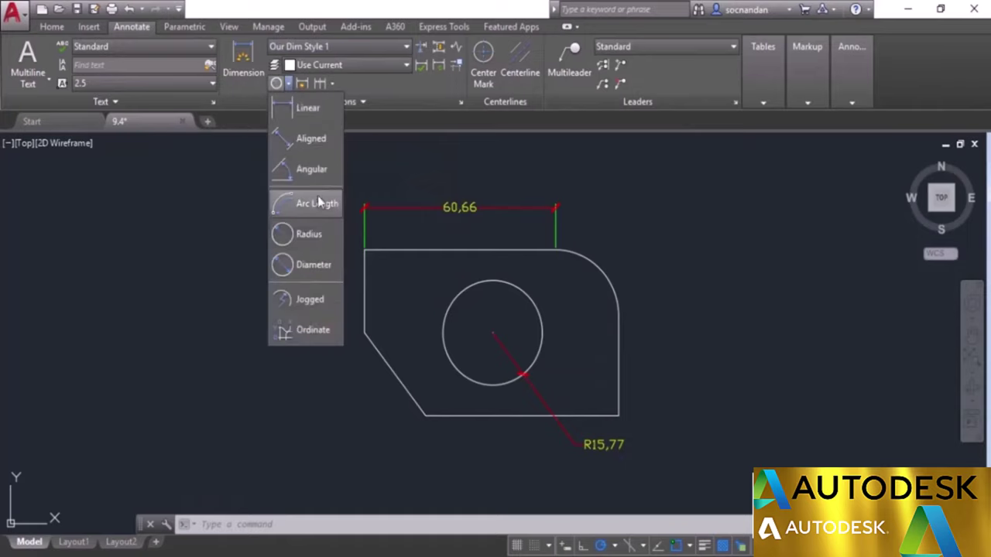
click(318, 169)
click(380, 357)
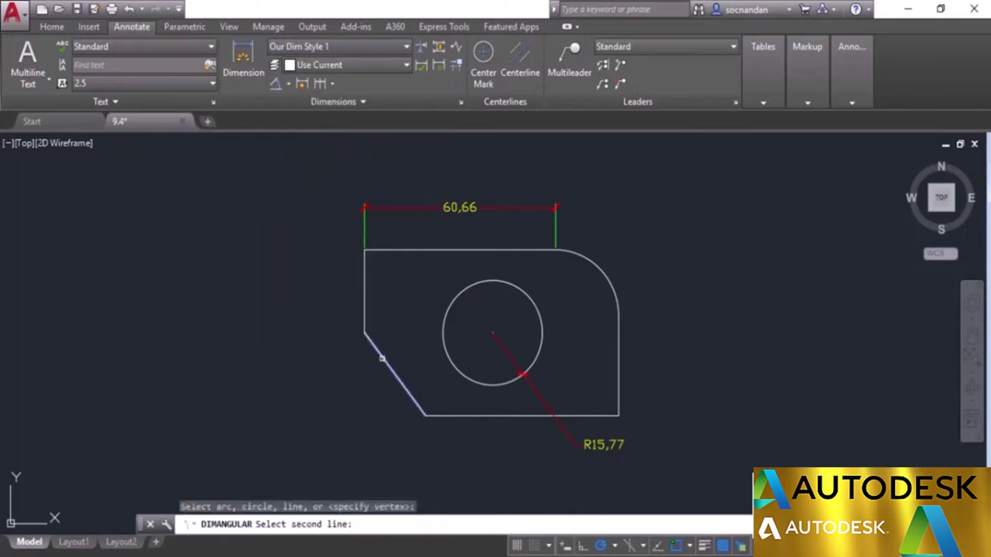
click(444, 414)
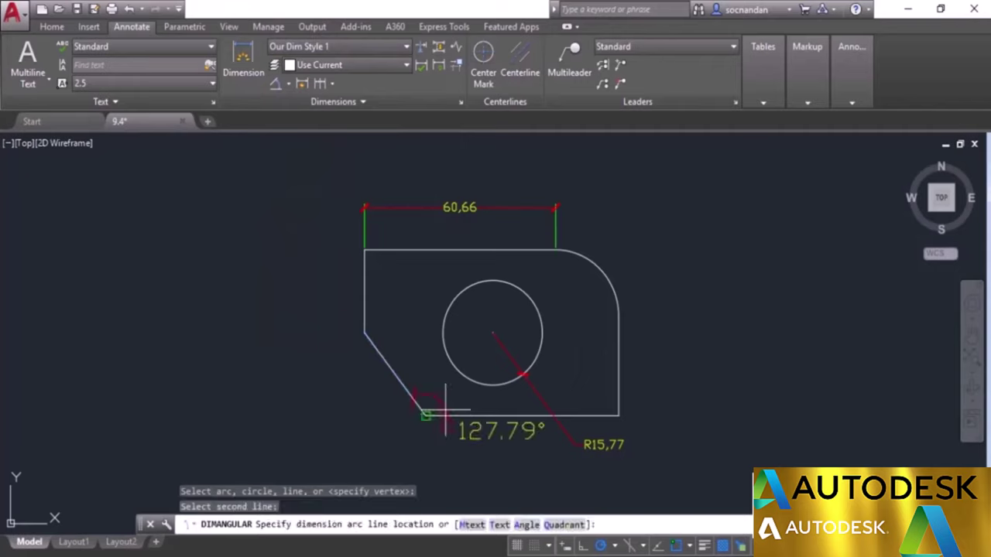
click(421, 350)
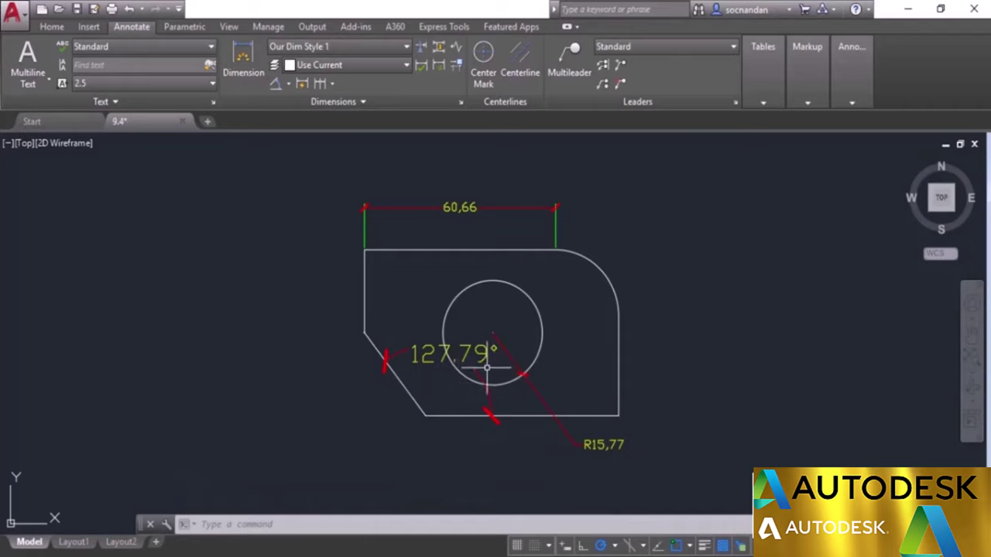
key(Delete)
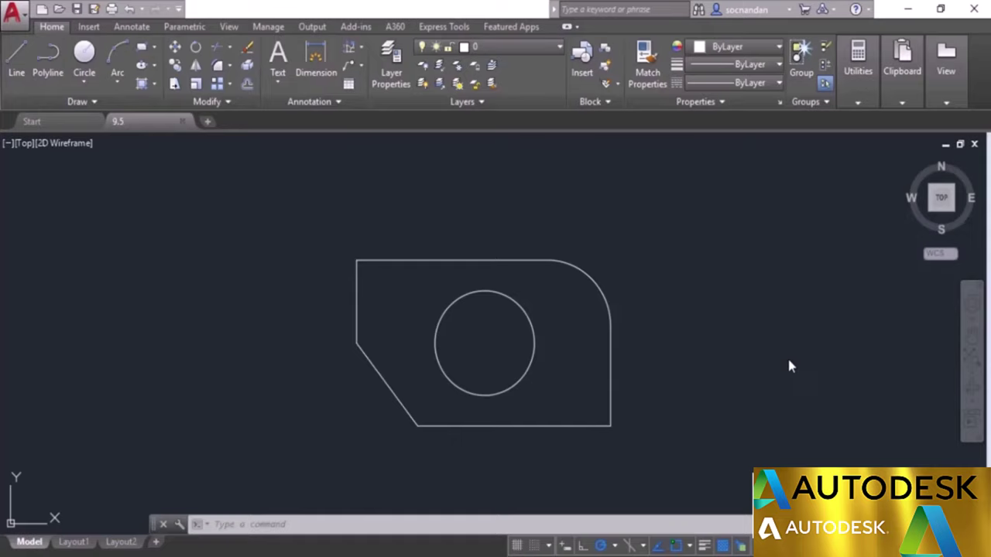
- In drawing 9.5, add a linear dimension in Our Dim Style below the outline's bottom edge
click(129, 30)
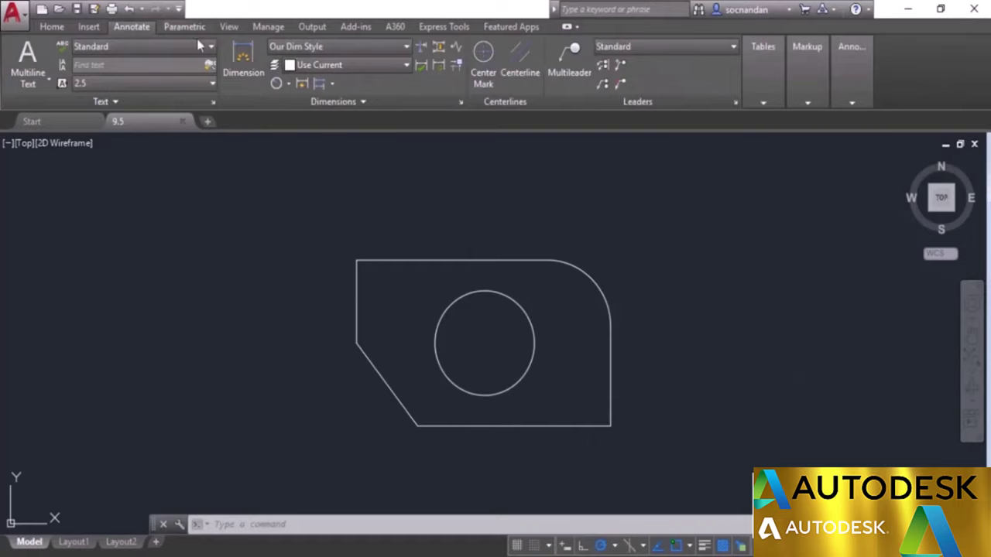
click(333, 46)
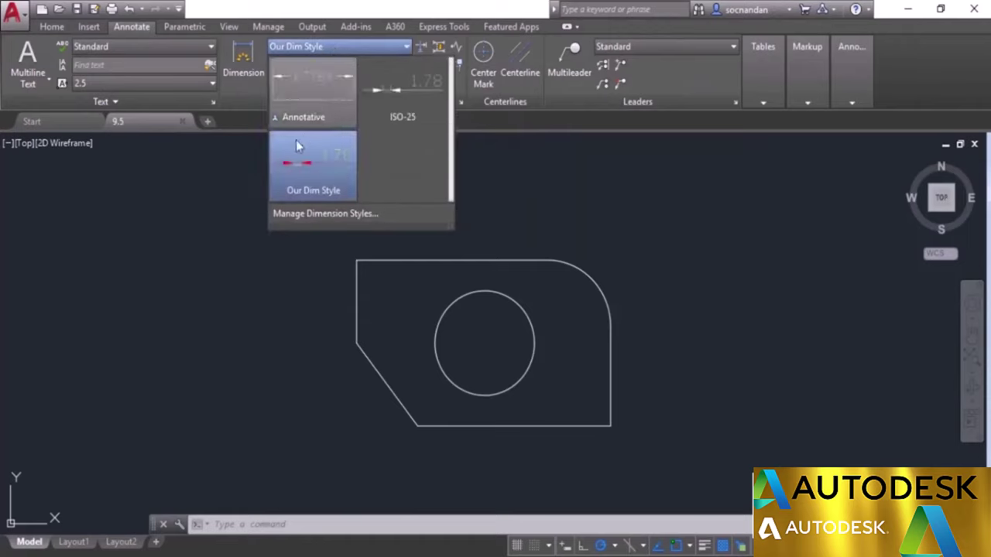
click(347, 46)
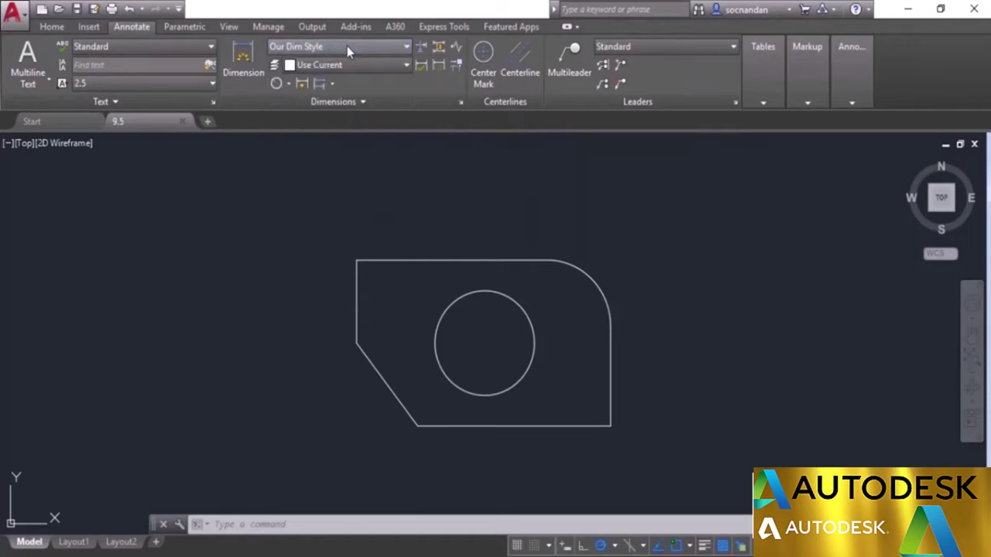
click(288, 84)
click(306, 110)
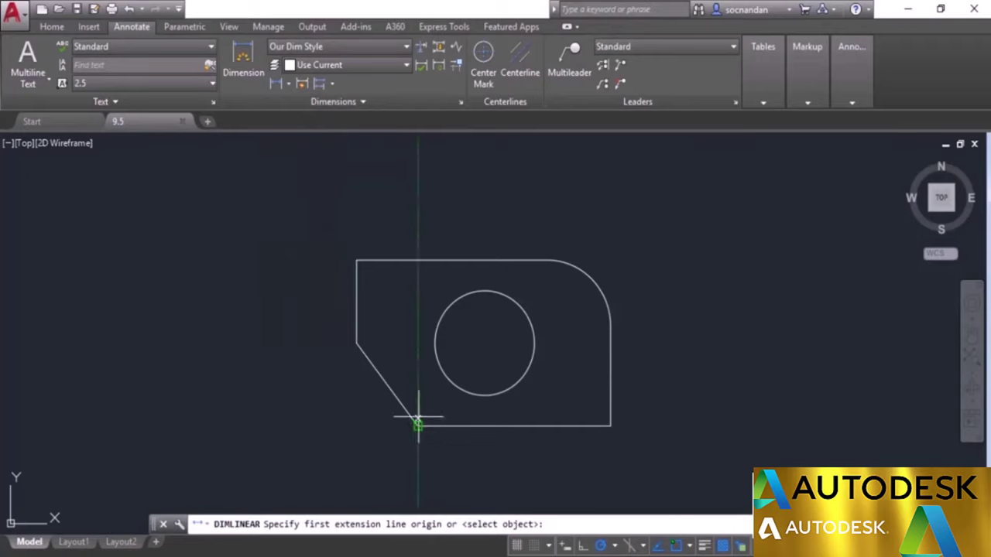
click(416, 425)
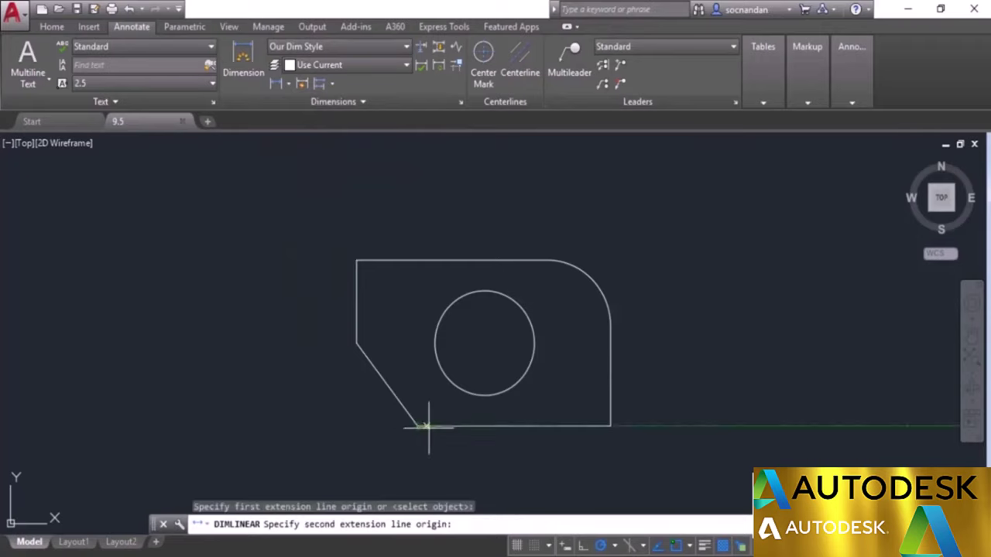
click(609, 425)
click(566, 460)
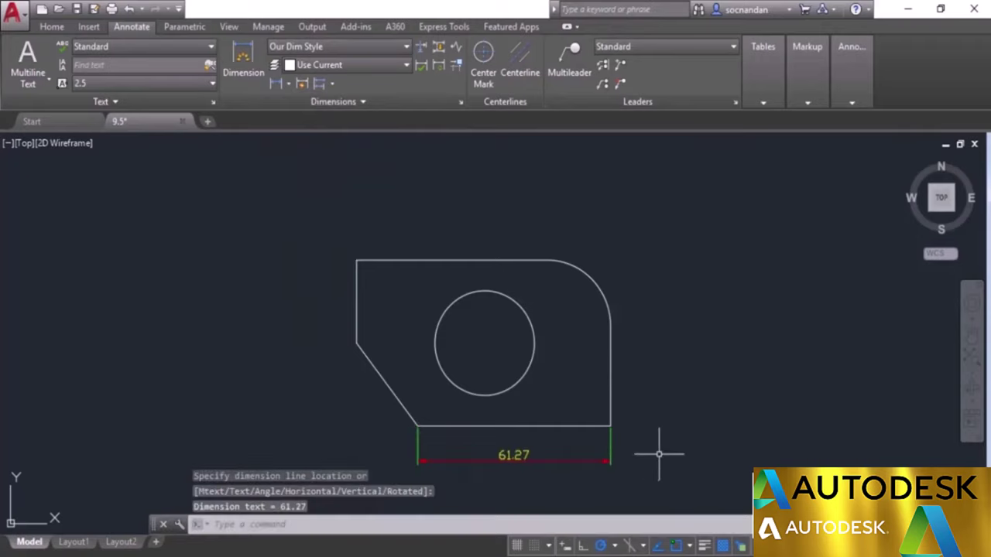
- Override Our Dim Style with the ByLayer color for both the dimension lines and the extension lines
middle_drag(659, 451, 633, 397)
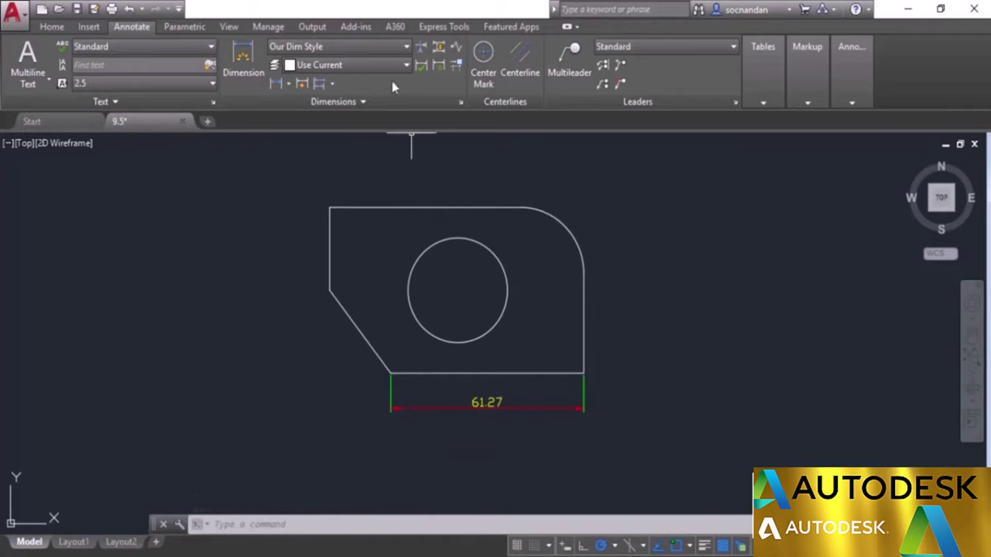
click(389, 50)
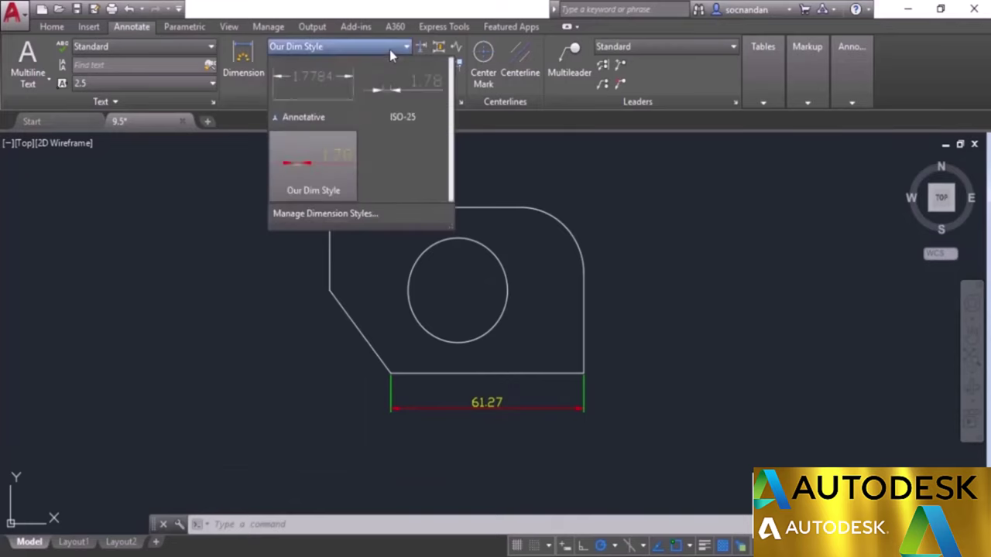
click(353, 221)
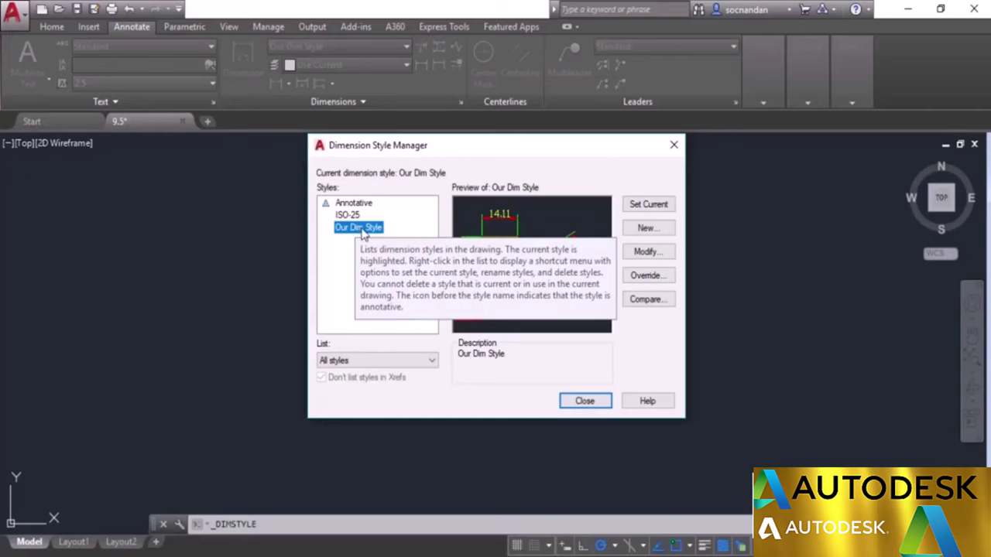
click(657, 279)
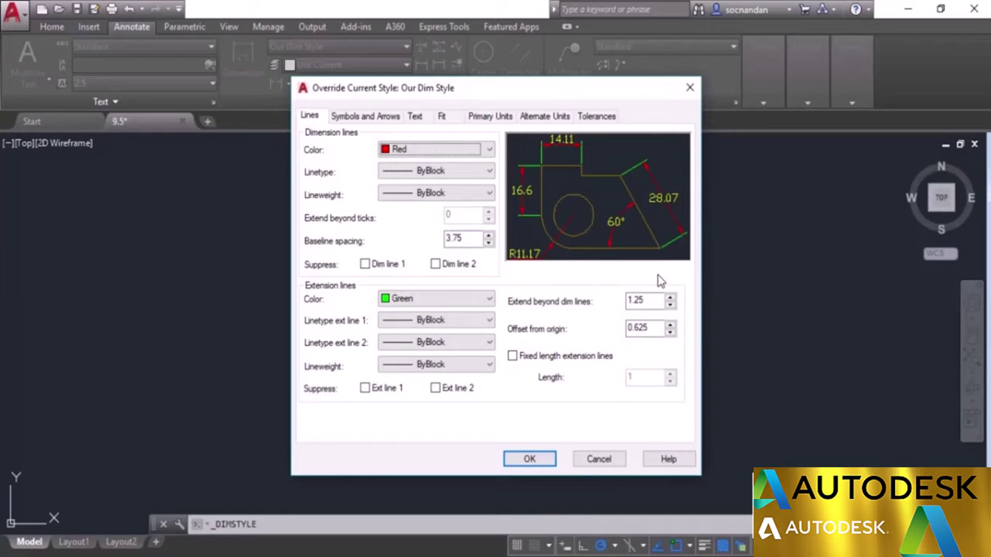
click(484, 152)
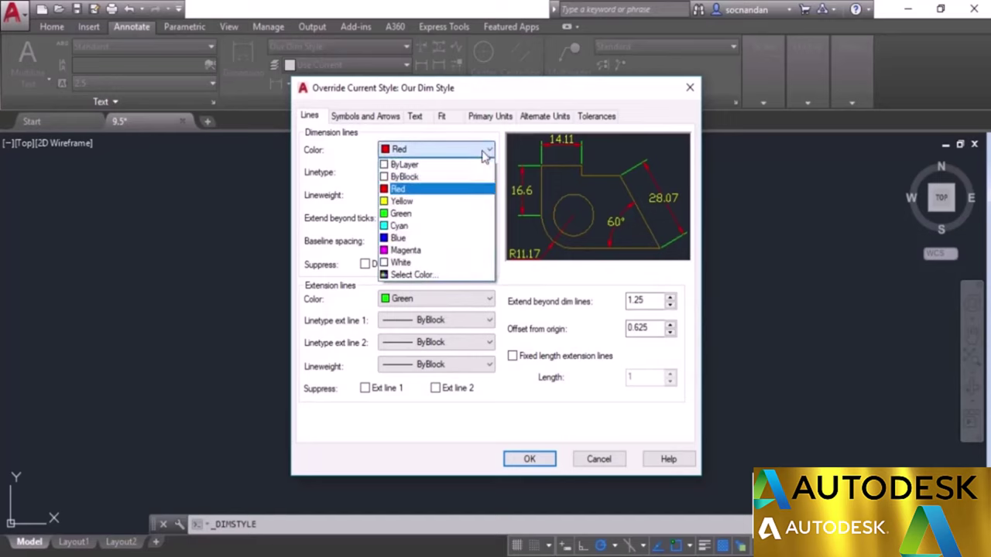
click(406, 164)
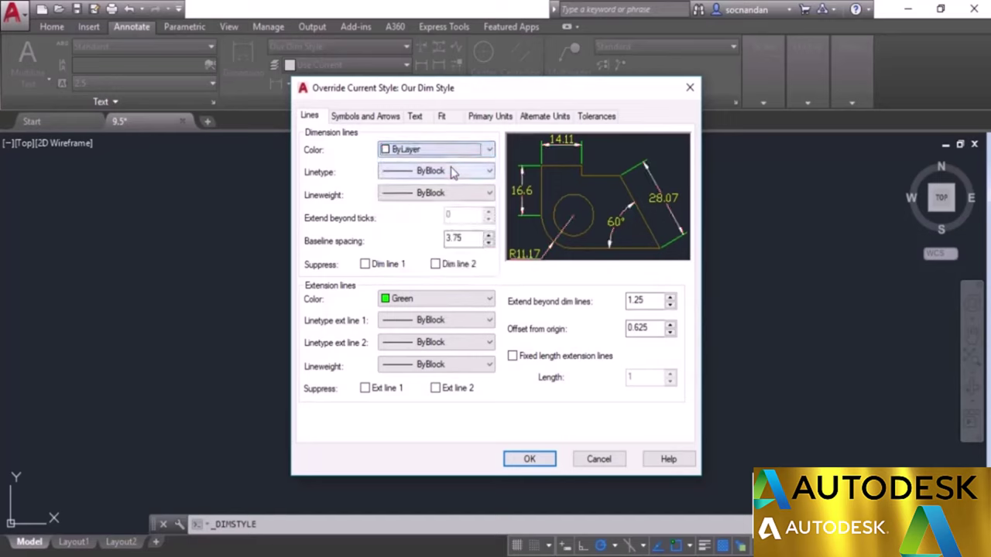
click(427, 299)
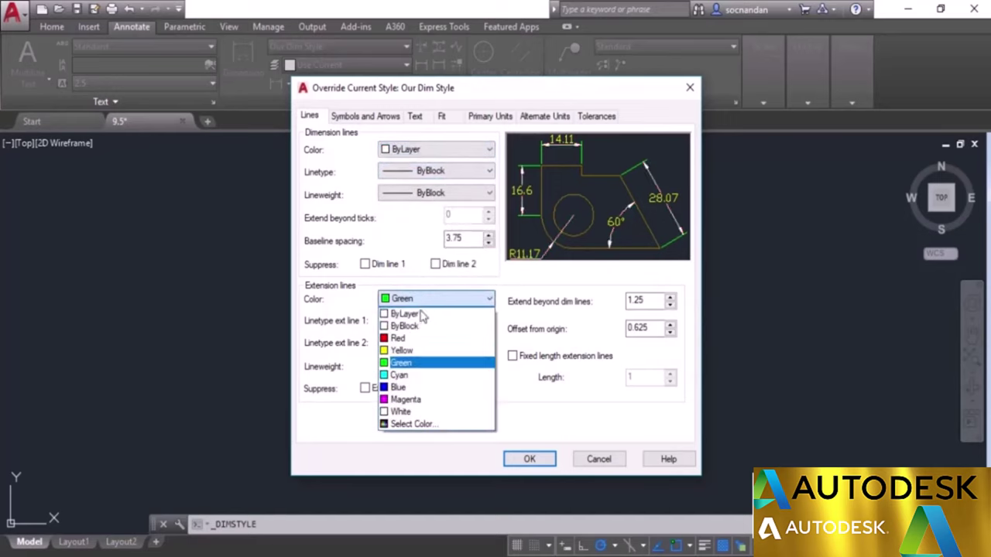
click(419, 314)
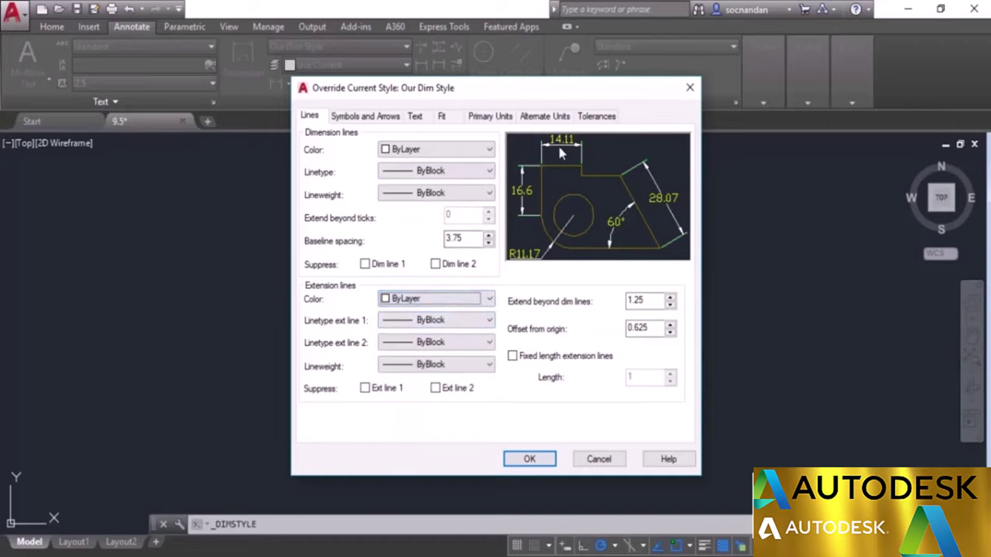
click(529, 459)
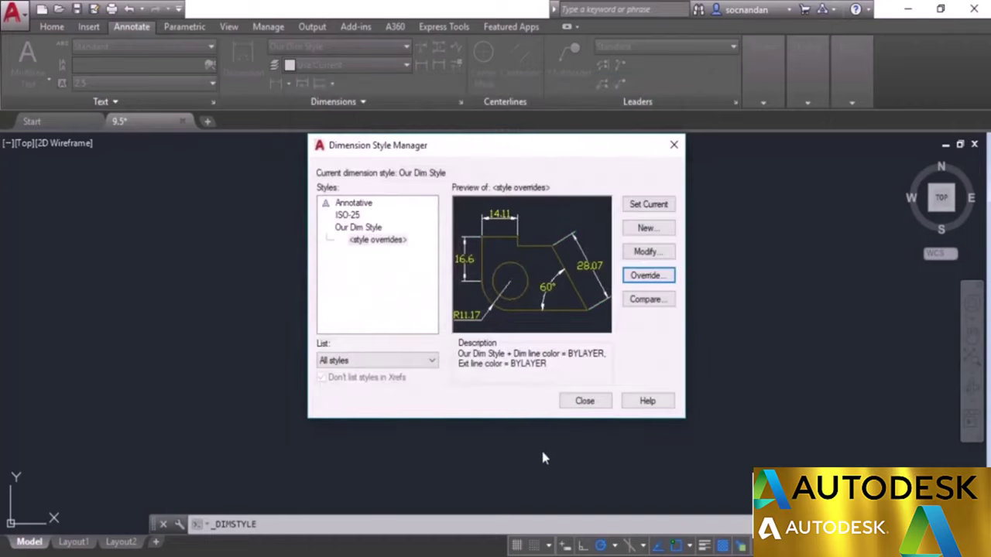
click(372, 241)
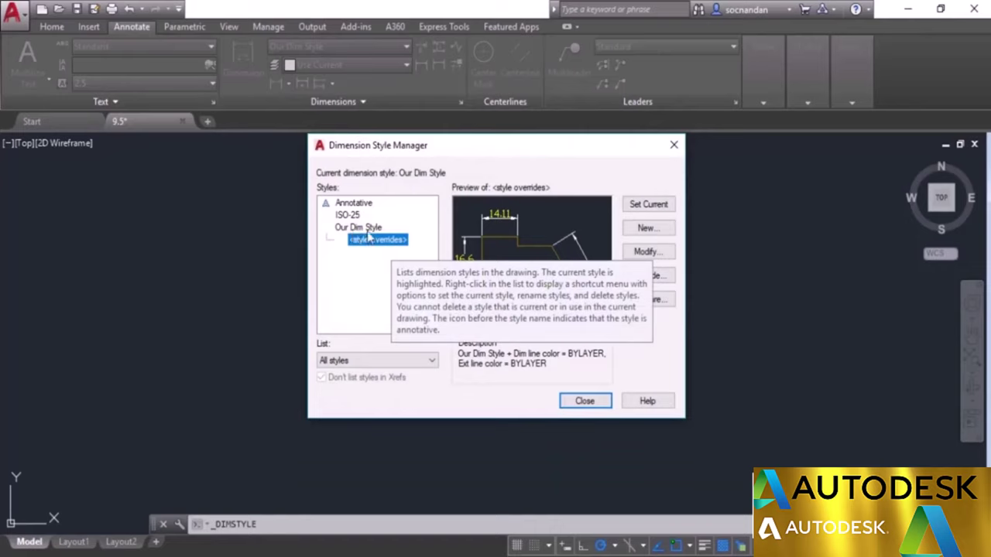
click(585, 401)
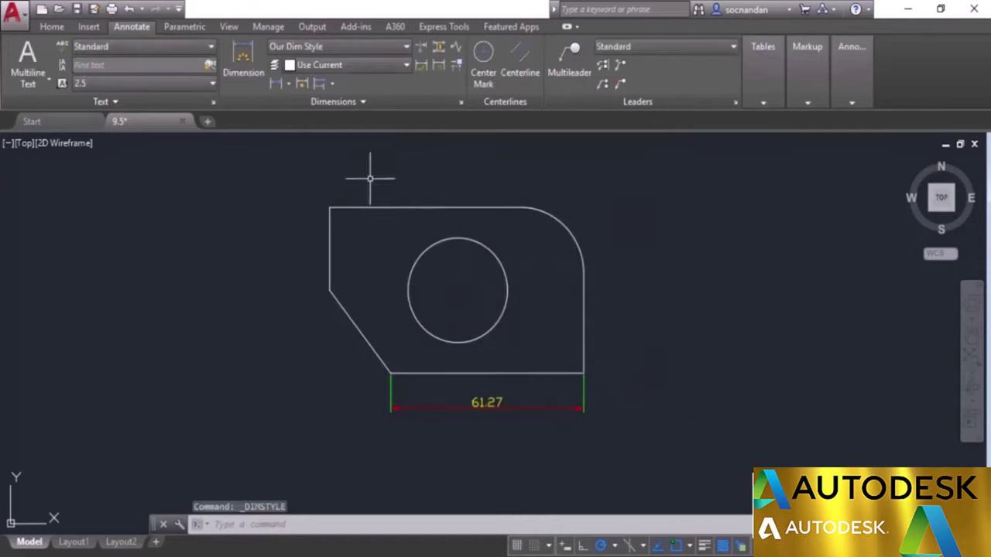
- Add a linear dimension beside the outline's left vertical edge and a radius dimension to the circle, placed above the outline
click(279, 85)
click(329, 207)
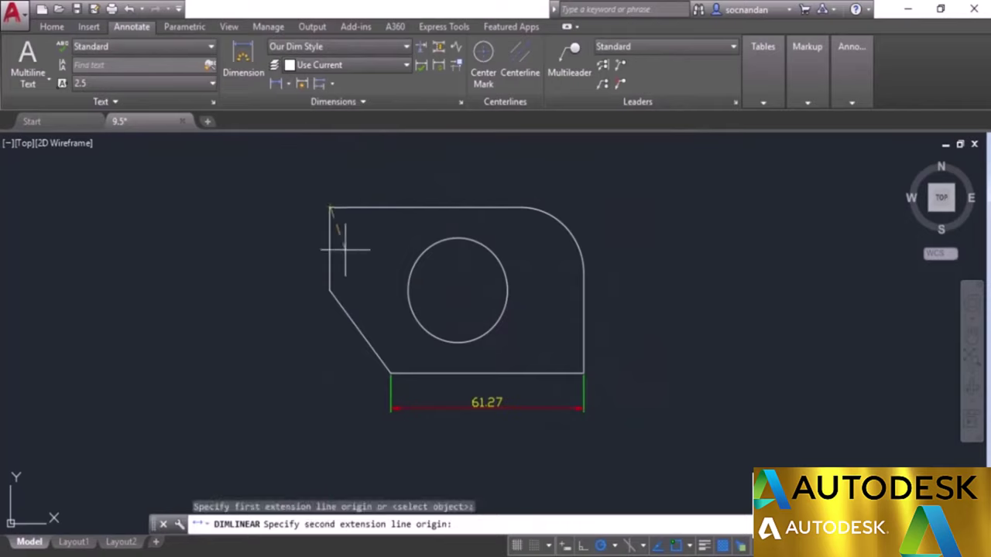
click(330, 289)
click(286, 253)
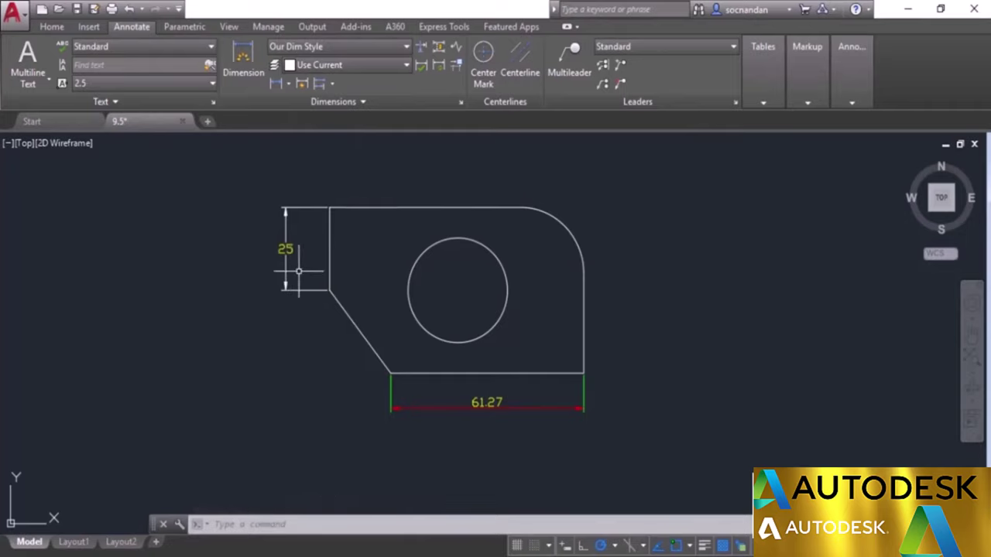
click(288, 83)
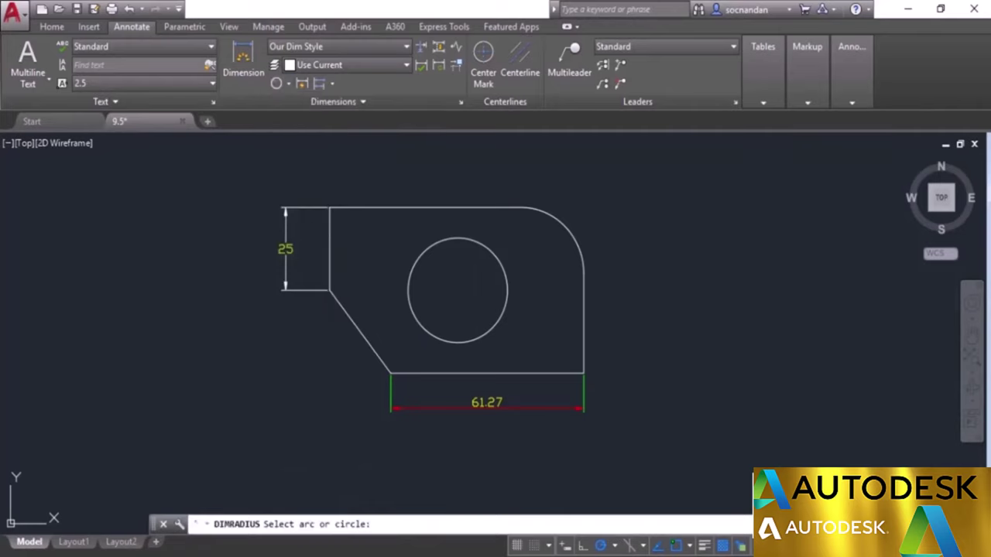
click(481, 246)
click(509, 176)
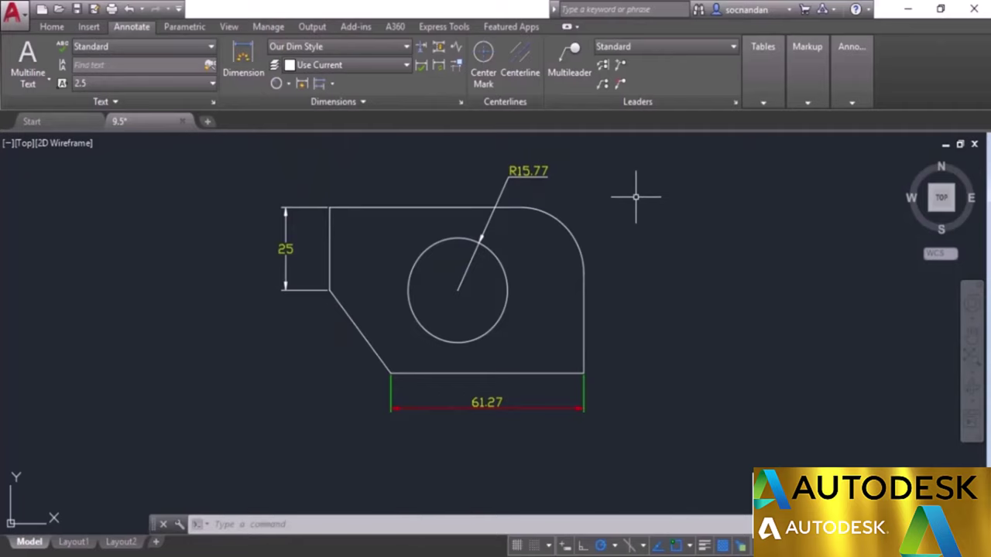
- Delete the style overrides listed under Our Dim Style
click(386, 48)
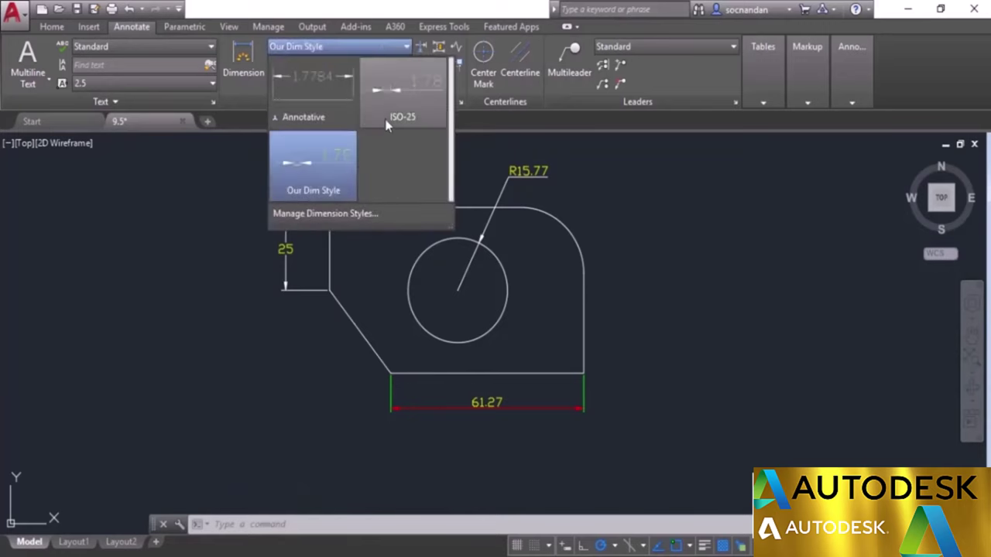
click(372, 215)
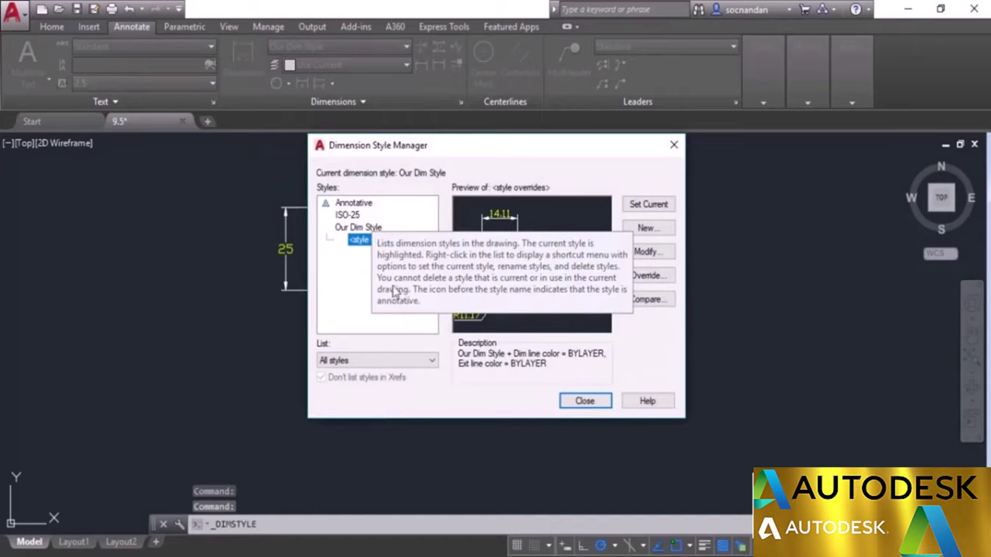
click(363, 244)
right_click(364, 245)
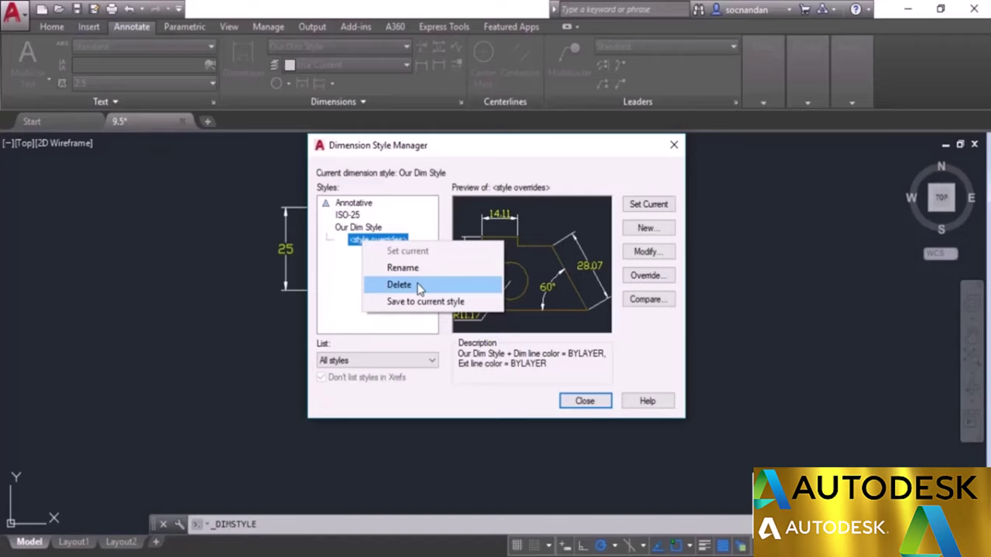
click(418, 286)
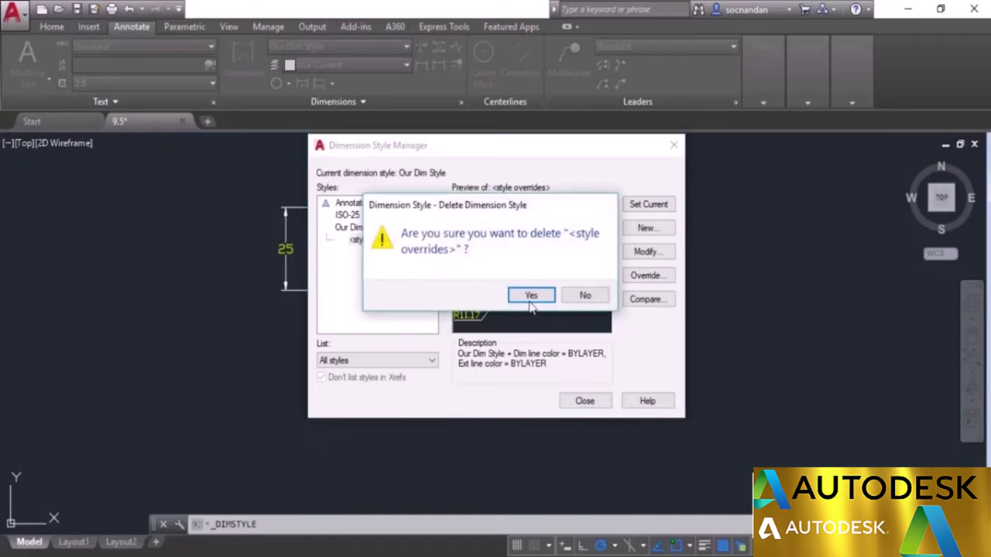
- Delete the style overrides under Our Dim Style and clear the overrides from the vertical dimension beside the profile's left edge
click(531, 296)
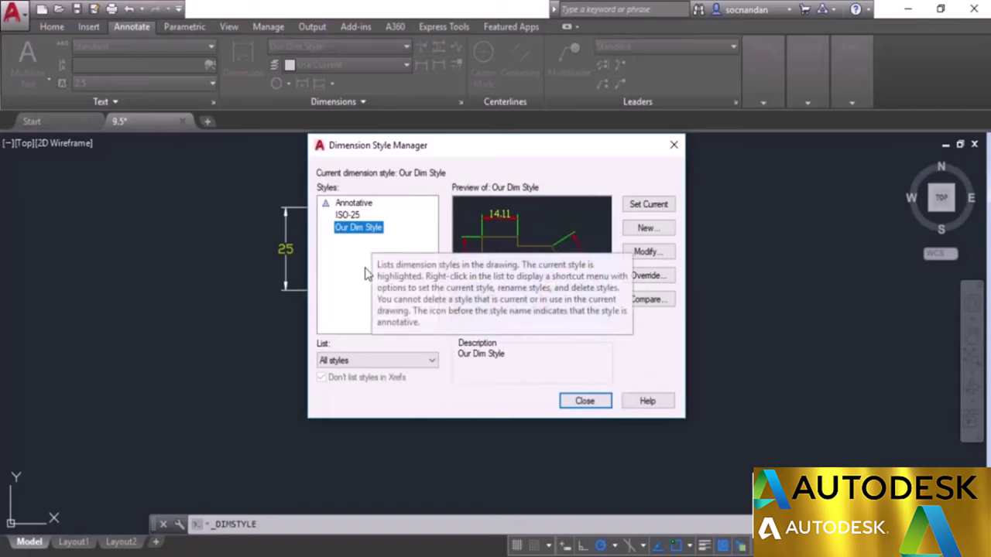
click(584, 402)
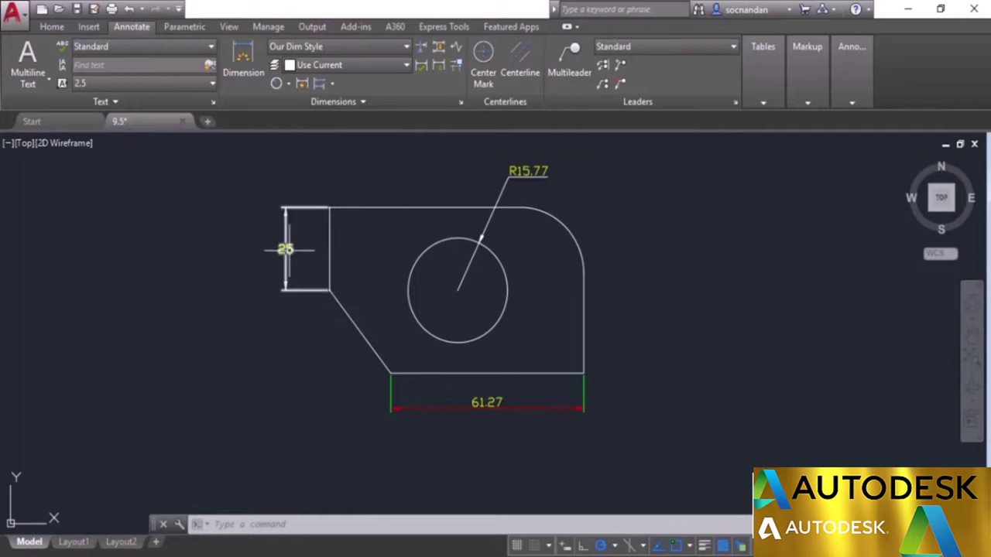
click(286, 248)
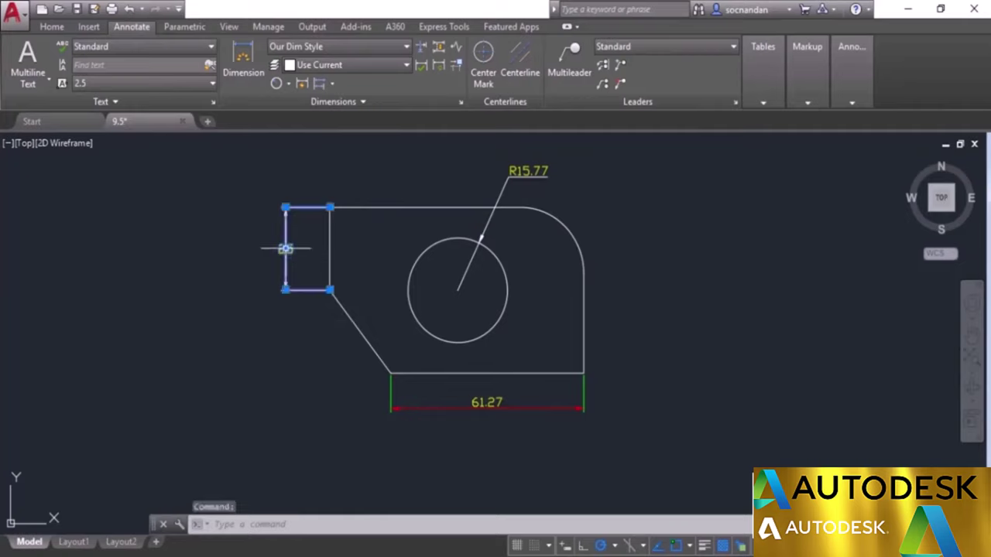
right_click(244, 222)
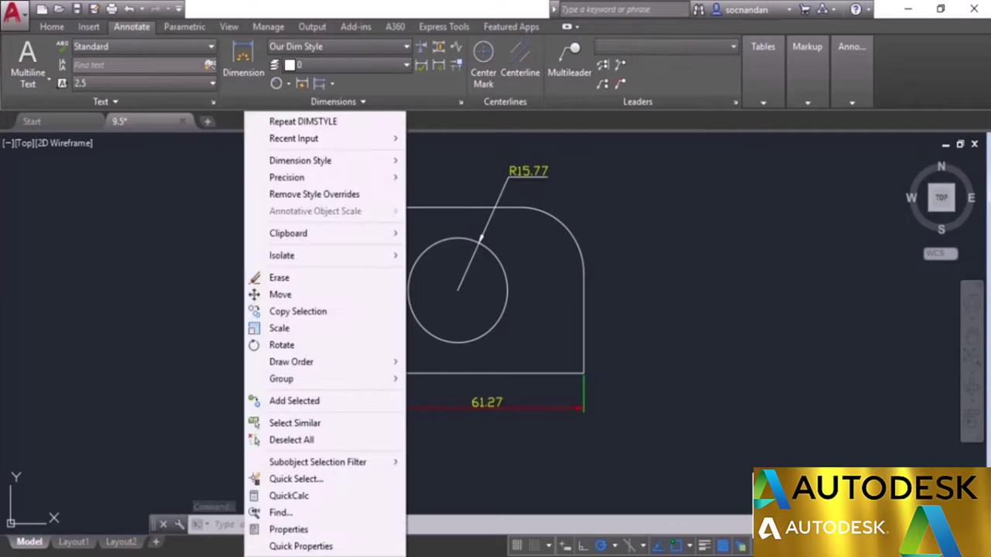
click(348, 197)
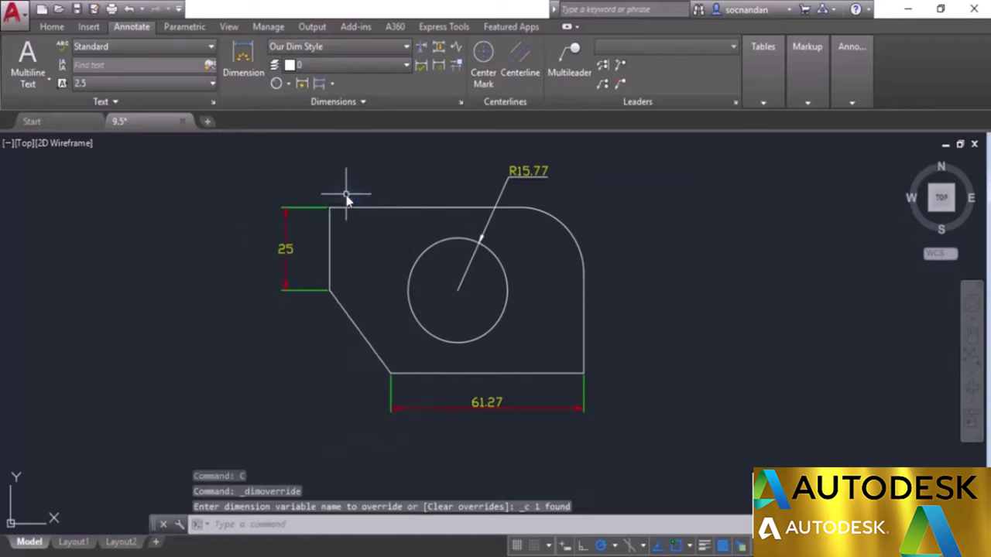
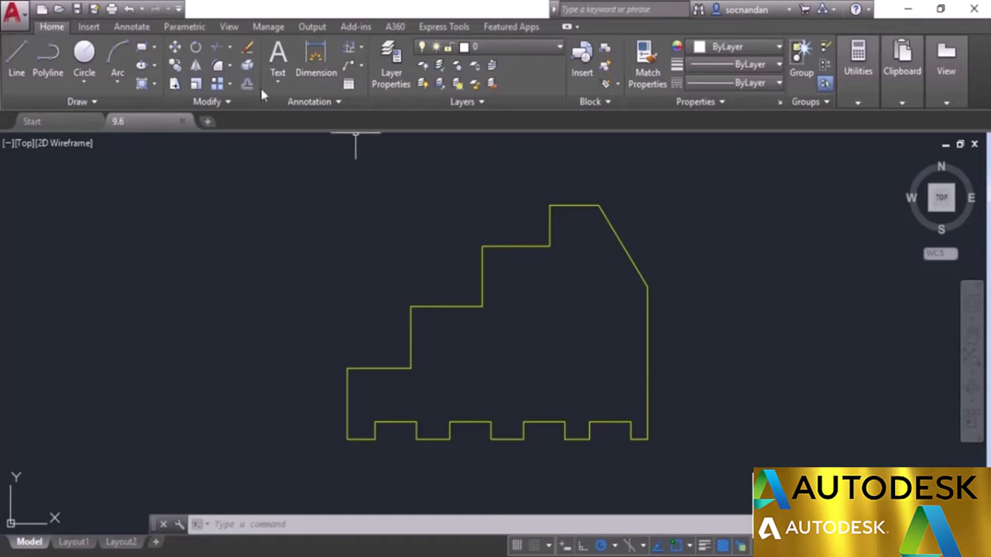
- Add a linear dimension below the leftmost bottom segment of the stepped profile in drawing 9.6
click(132, 28)
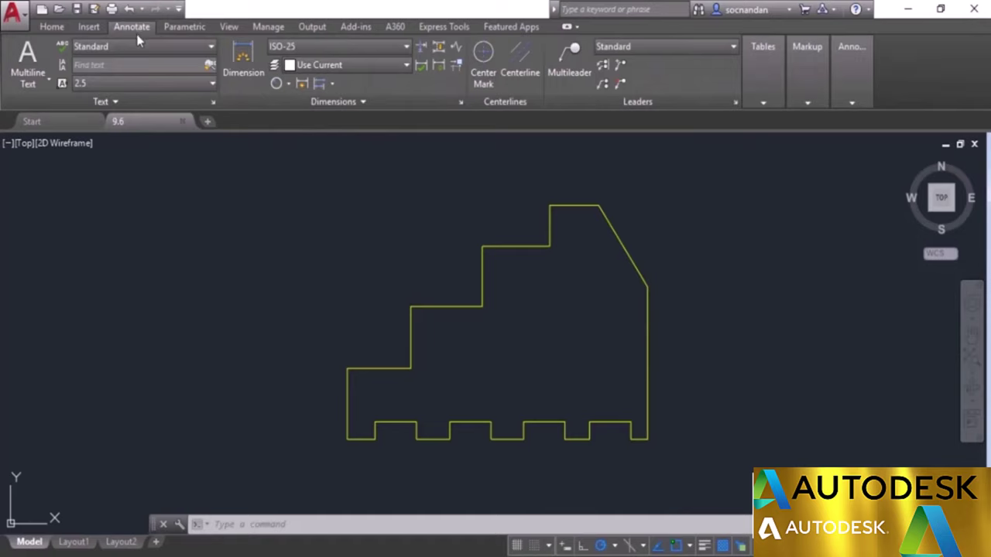
click(288, 85)
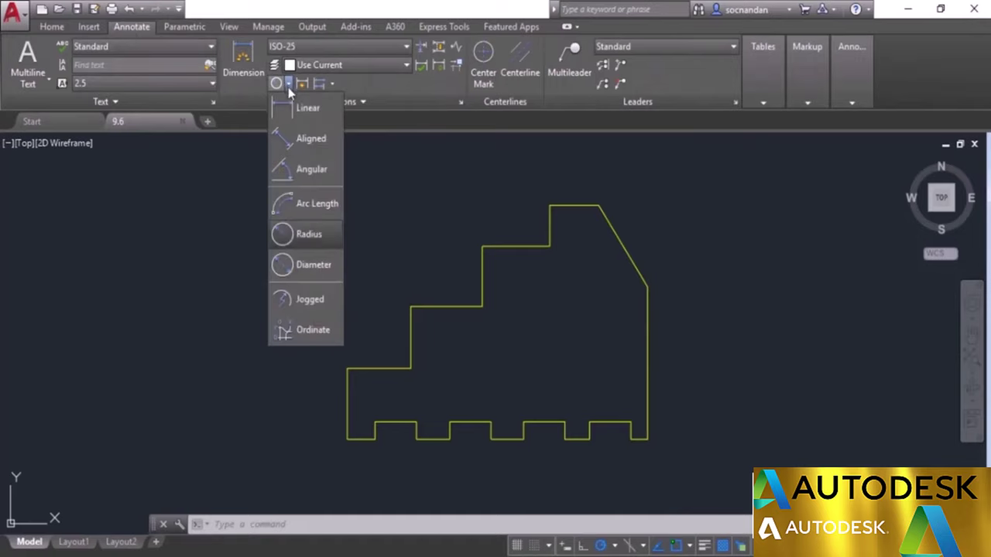
click(307, 109)
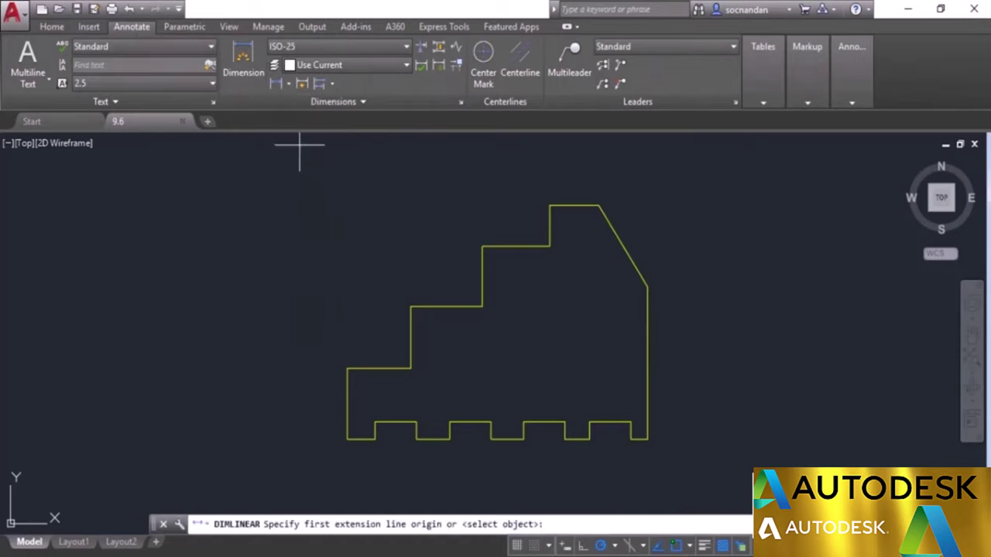
click(348, 438)
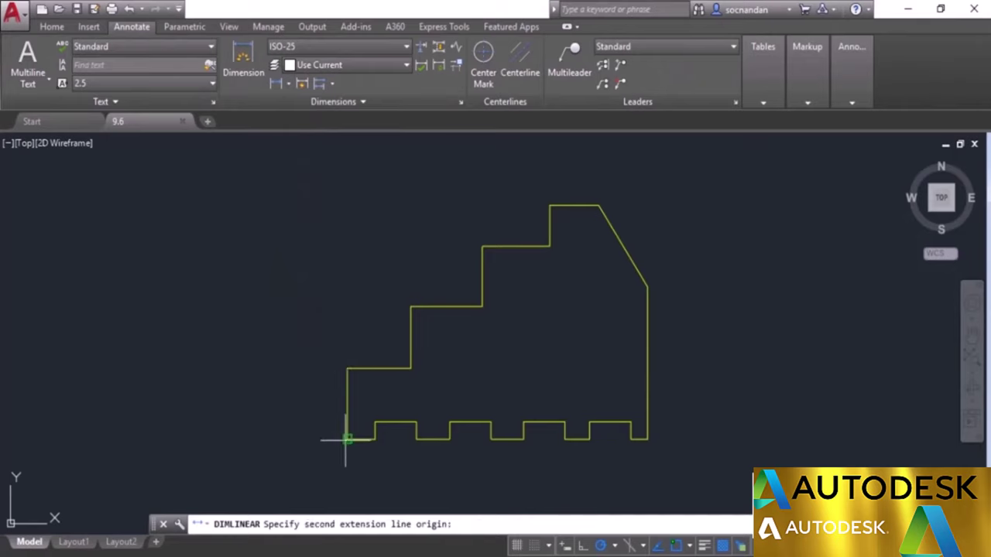
click(375, 439)
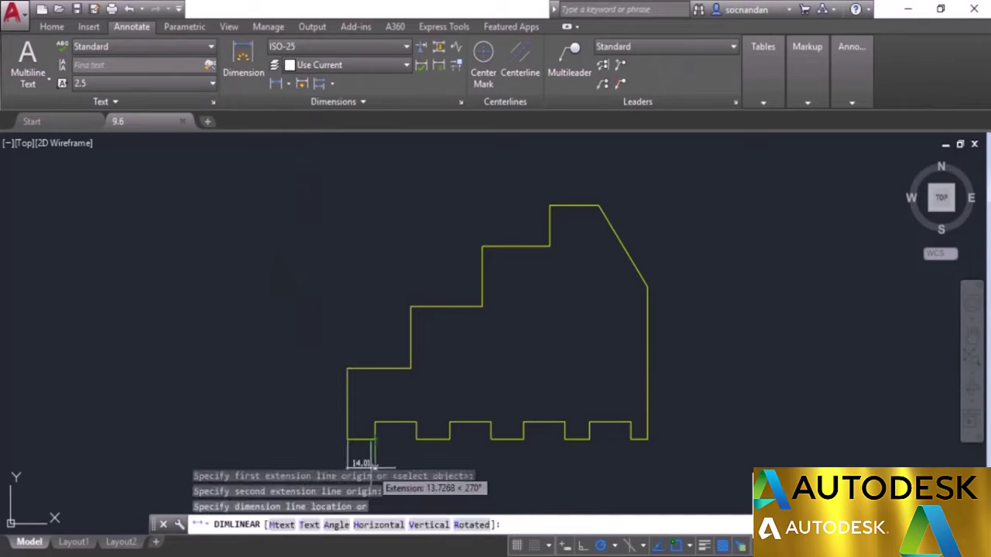
click(379, 461)
- Continue the bottom dimension as a chain across every notch corner to the profile's lower right corner using Continue
scroll(471, 458, up, 5)
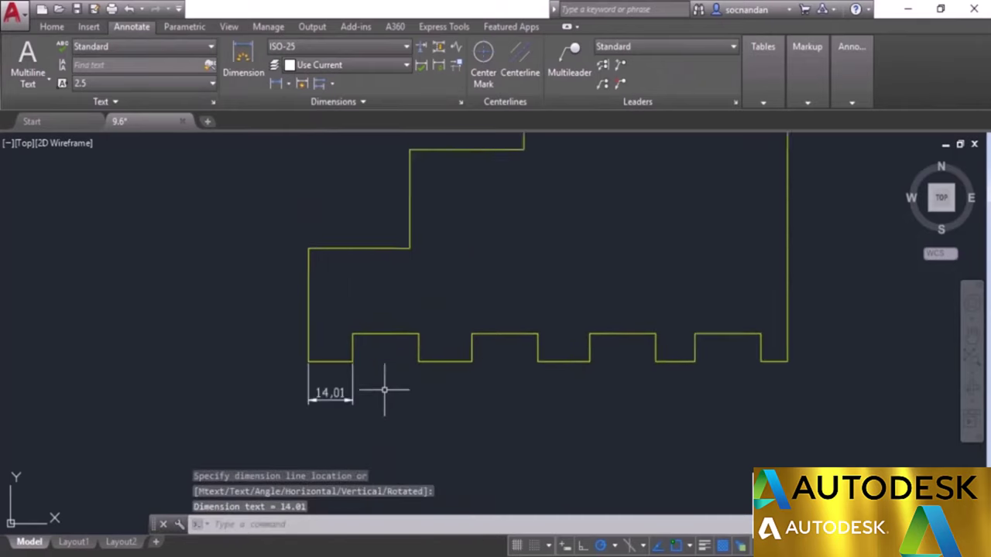
middle_drag(388, 403, 233, 386)
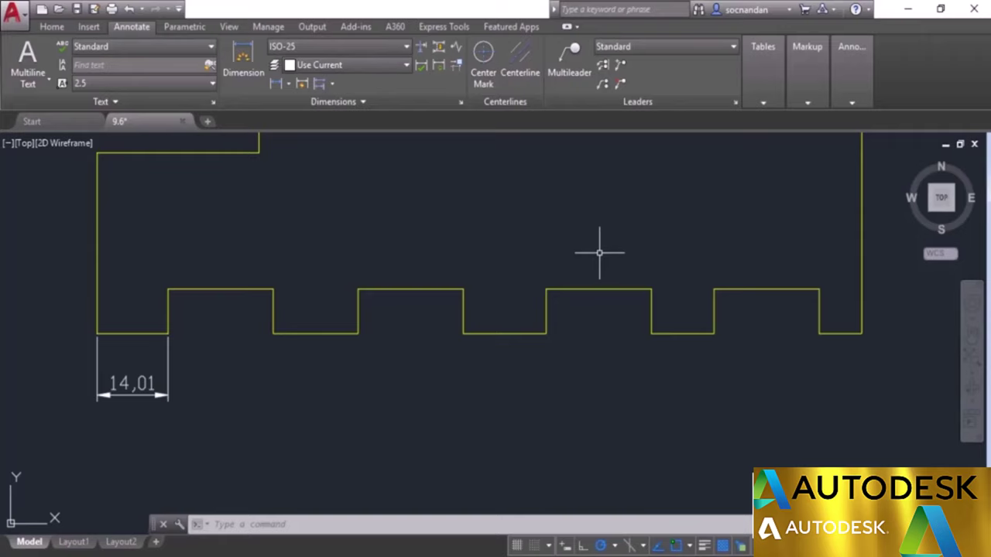
click(333, 83)
click(332, 84)
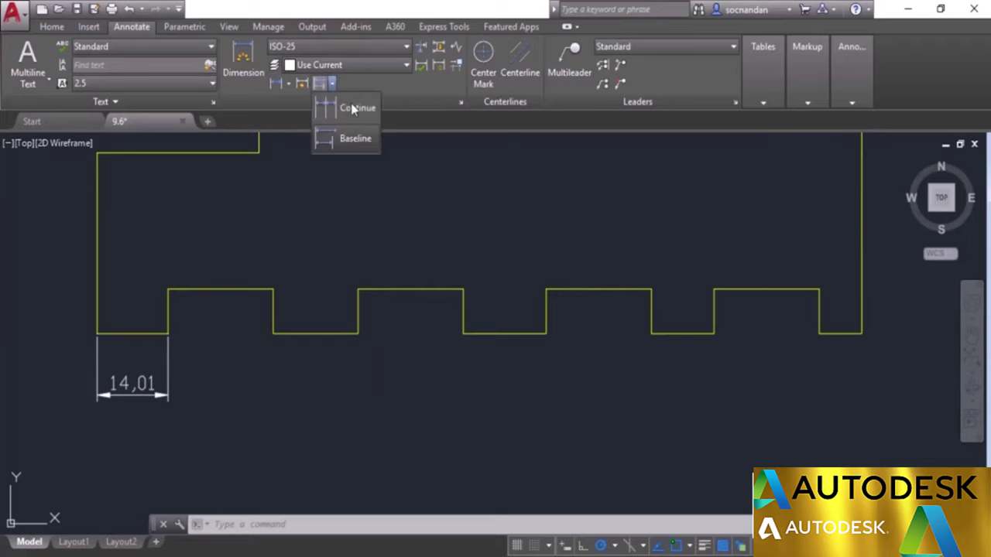
click(359, 111)
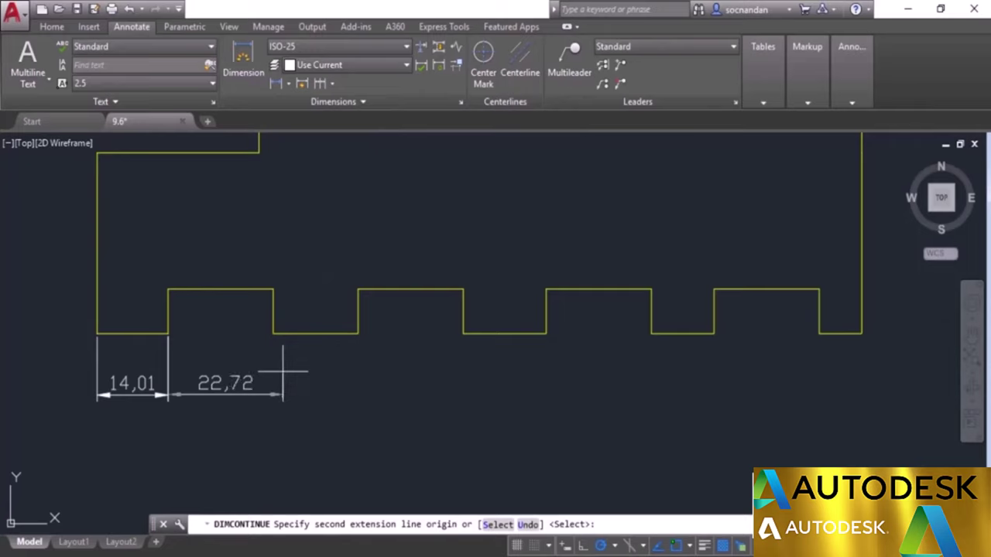
click(272, 334)
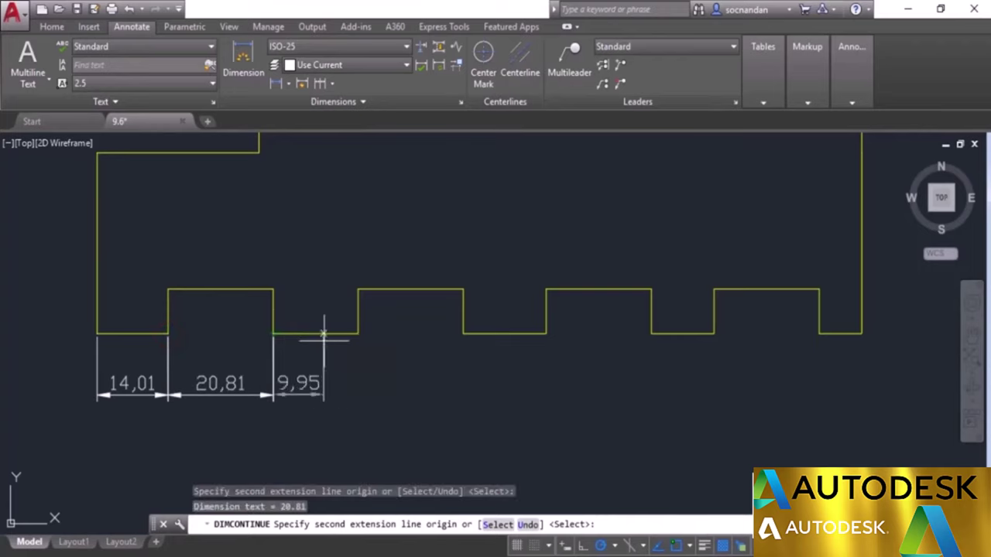
click(358, 333)
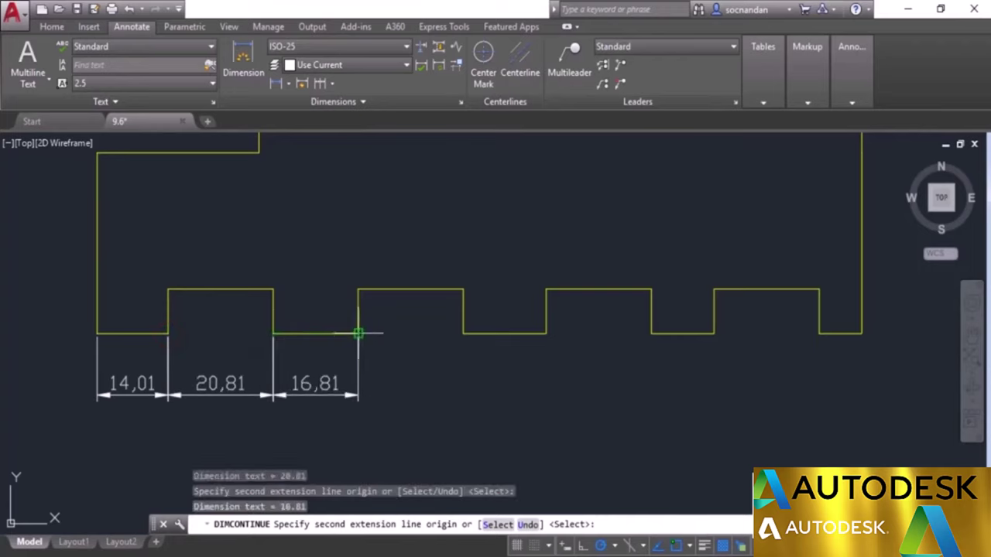
click(463, 333)
click(545, 334)
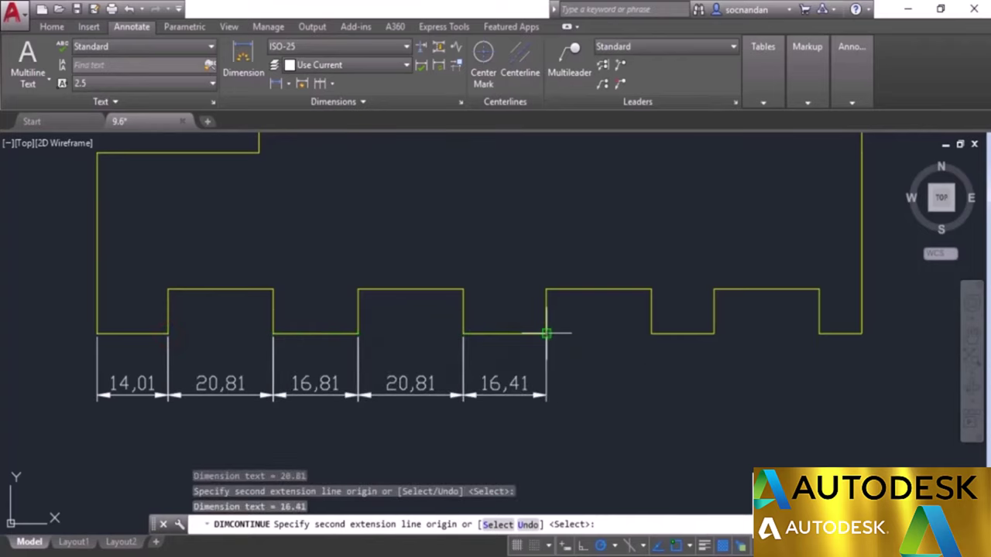
click(651, 333)
click(712, 333)
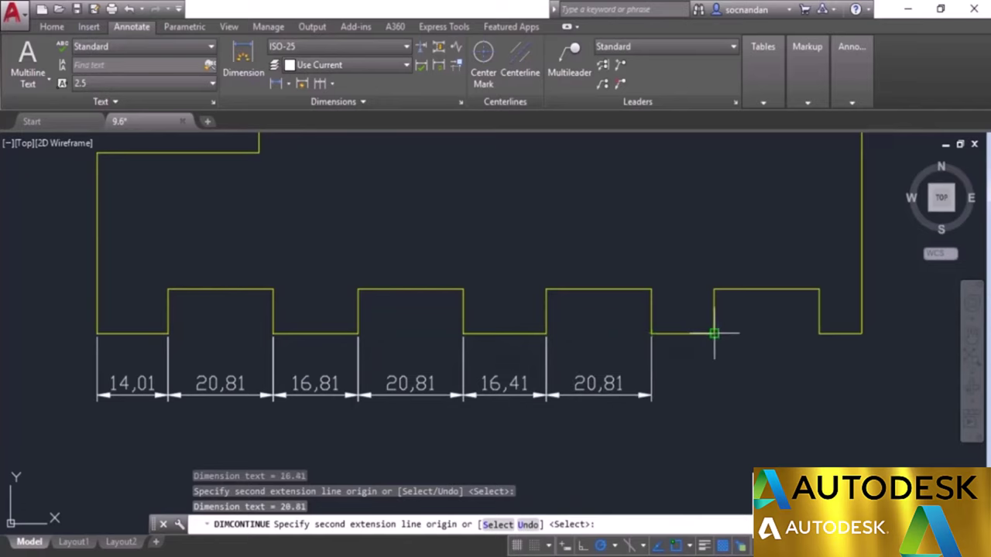
click(818, 333)
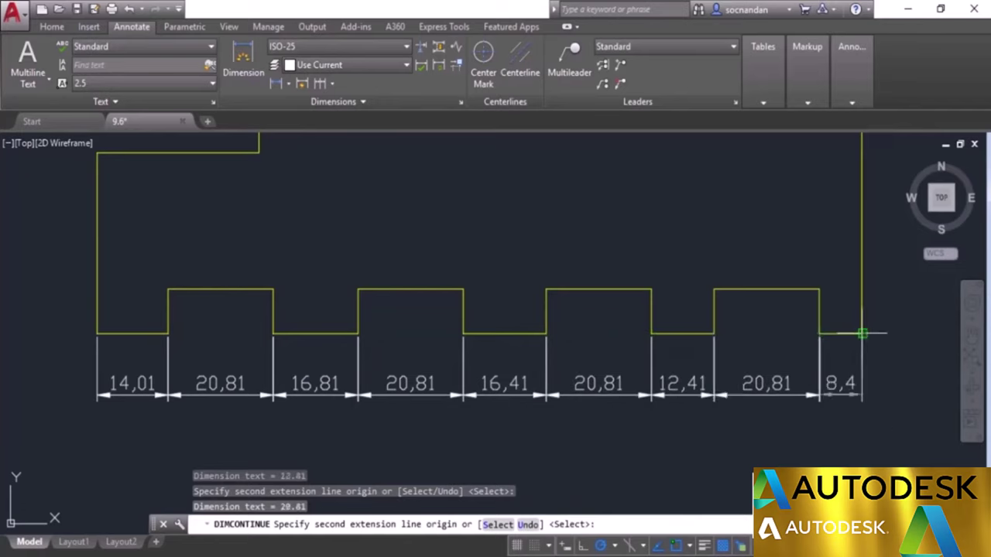
click(862, 334)
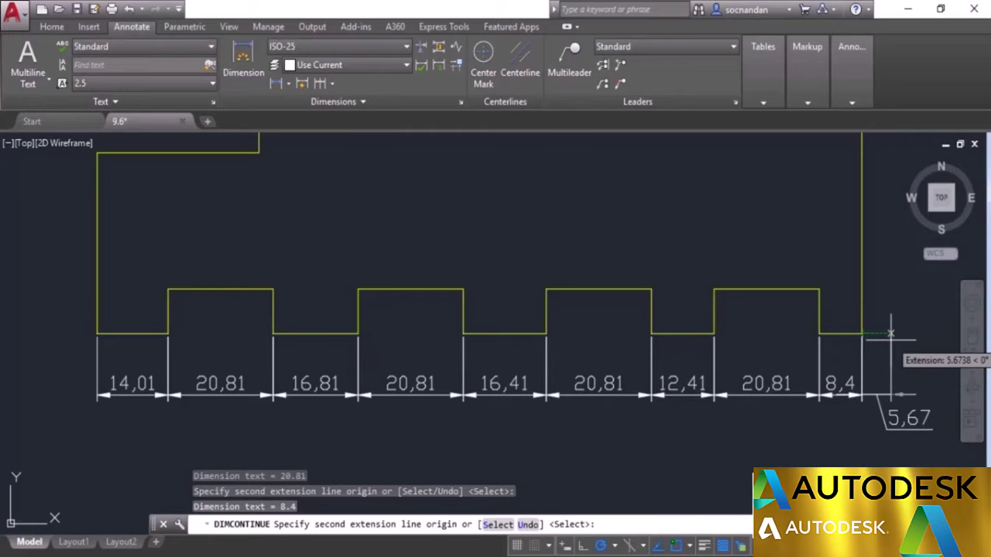
key(Return)
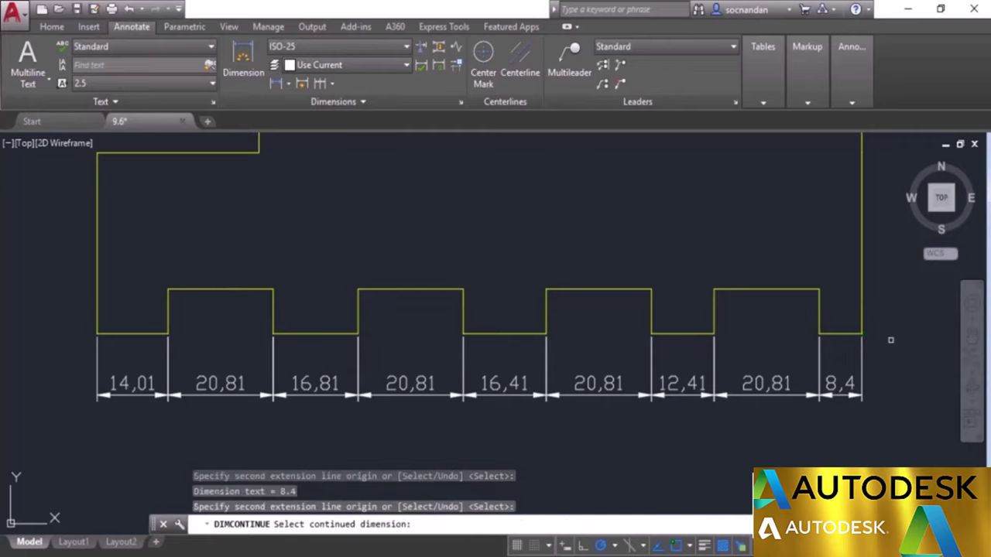
key(Return)
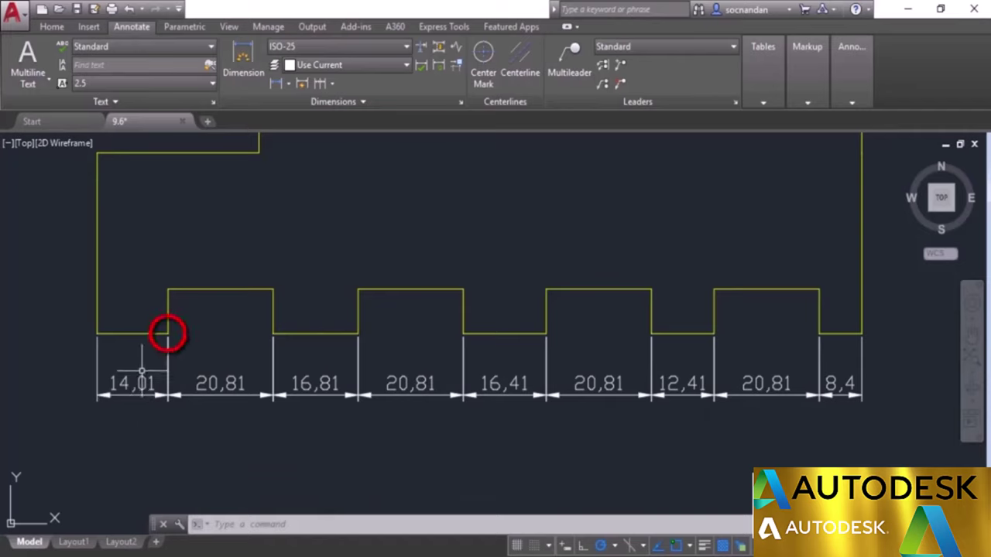
- Add a vertical linear dimension outside the profile's lowest left edge, measured upward from the bottom left corner
scroll(141, 370, down, 2)
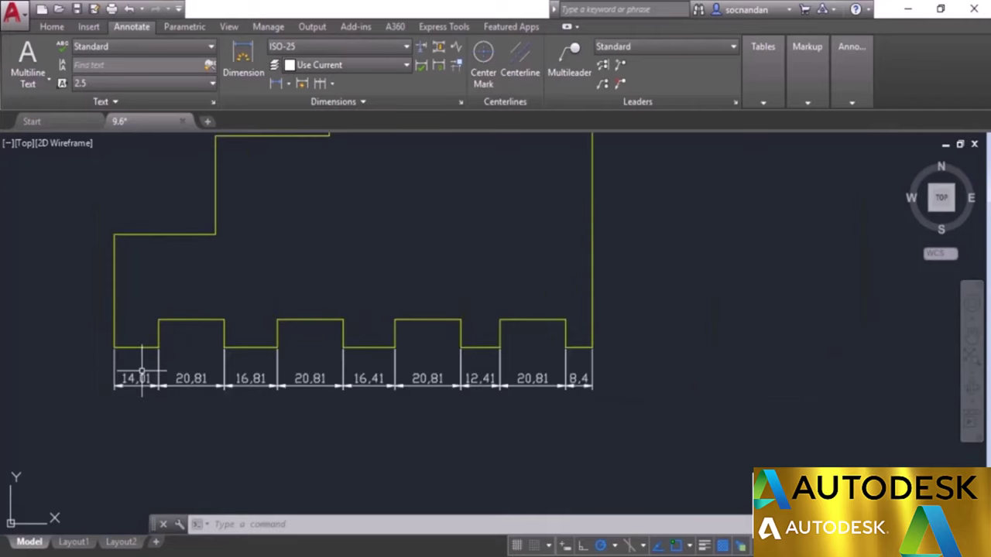
mouse_move(386, 255)
middle_down()
mouse_move(531, 358)
mouse_move(537, 376)
mouse_move(500, 387)
middle_up()
scroll(537, 376, down, 2)
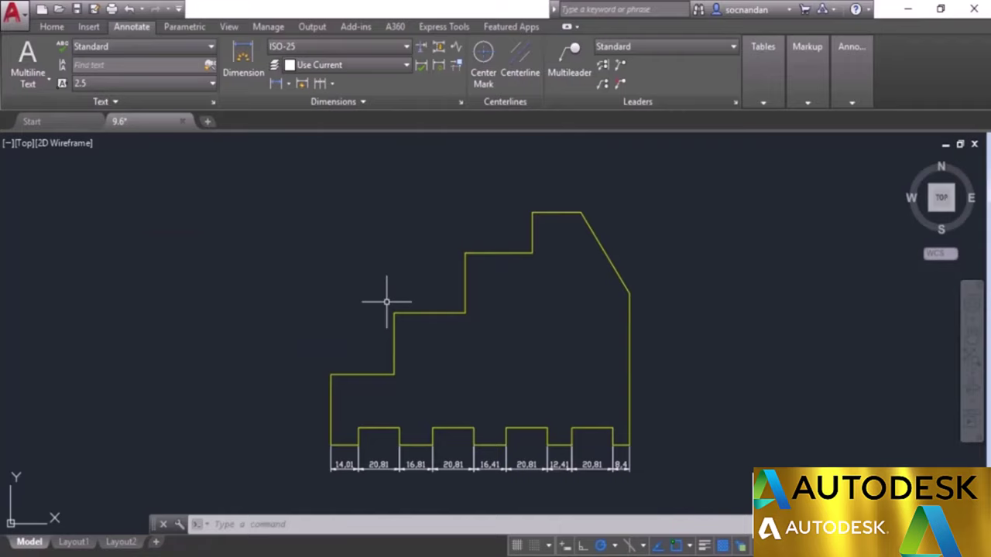
click(274, 83)
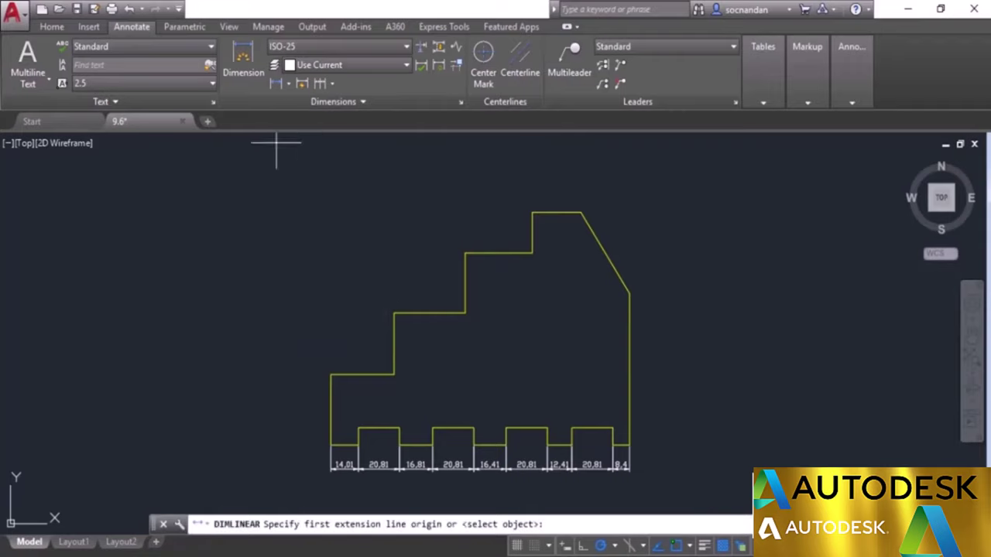
click(331, 445)
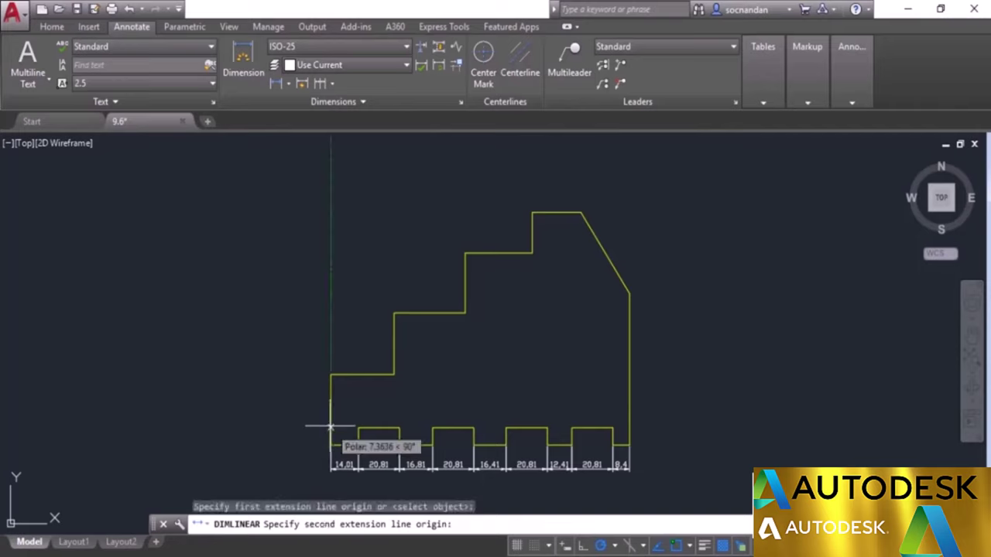
click(331, 374)
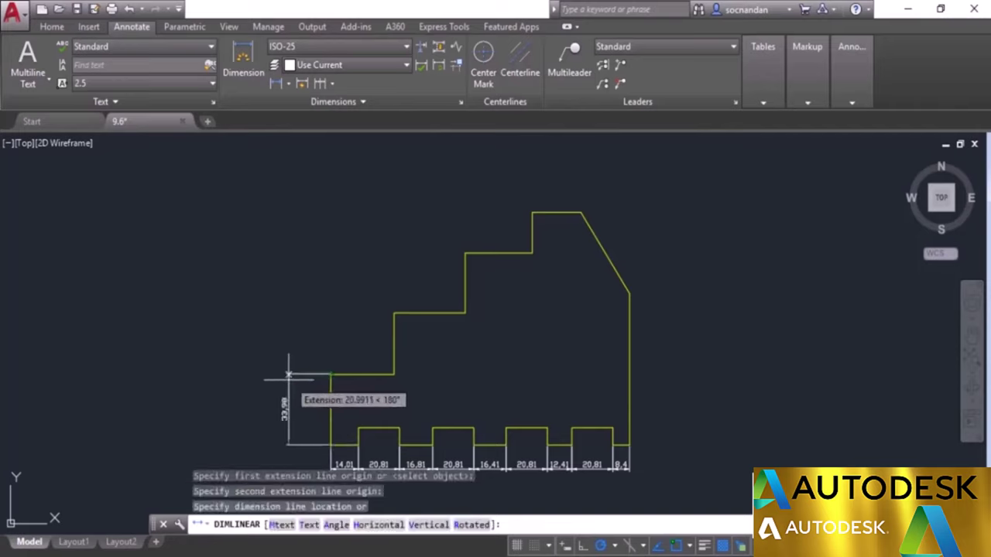
click(288, 375)
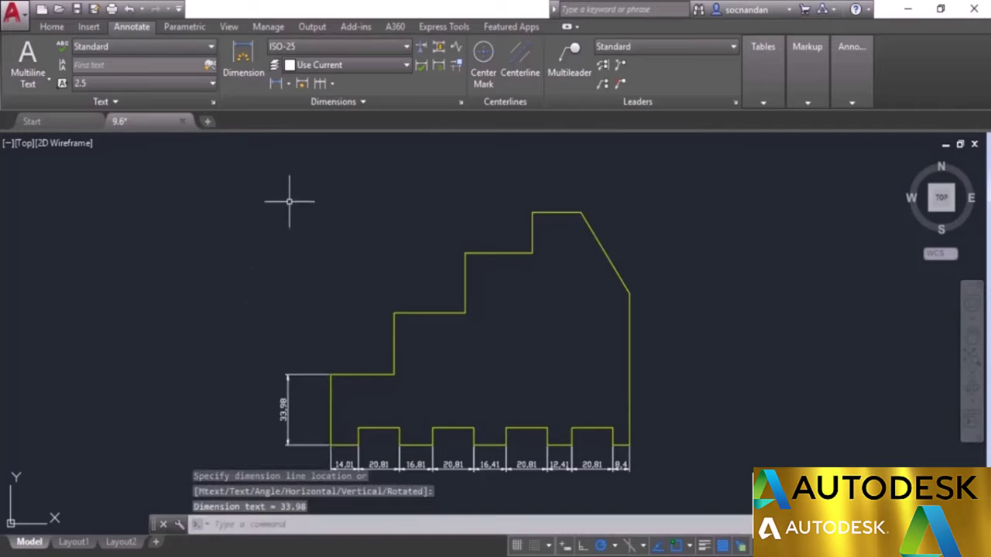
- Add baseline dimensions from the profile's bottom left corner up to the upper left corners of the three higher steps
click(330, 84)
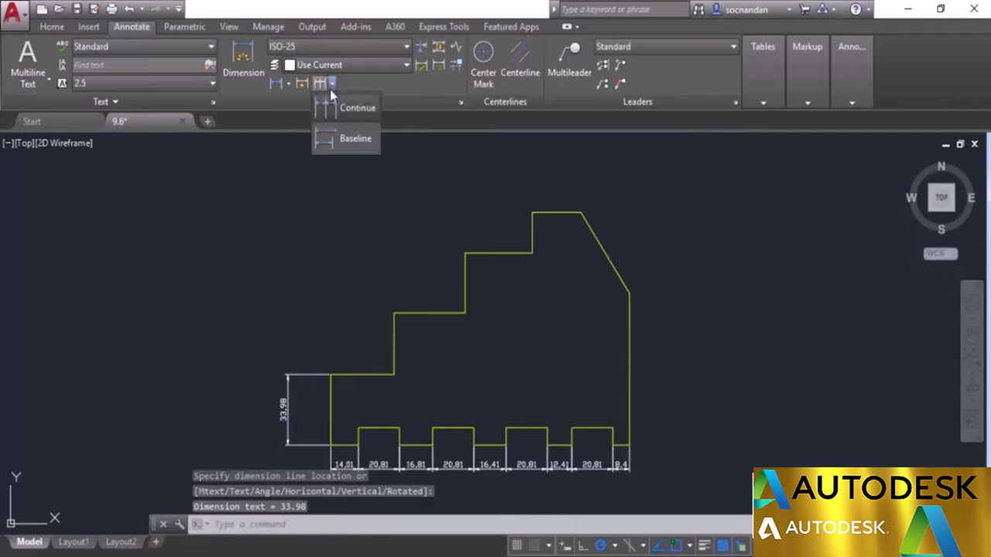
click(344, 139)
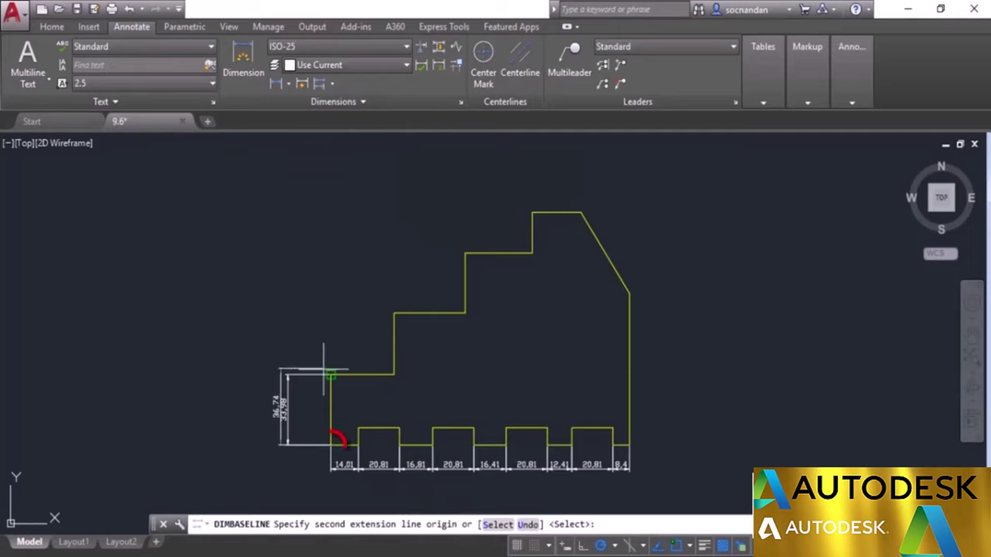
click(331, 446)
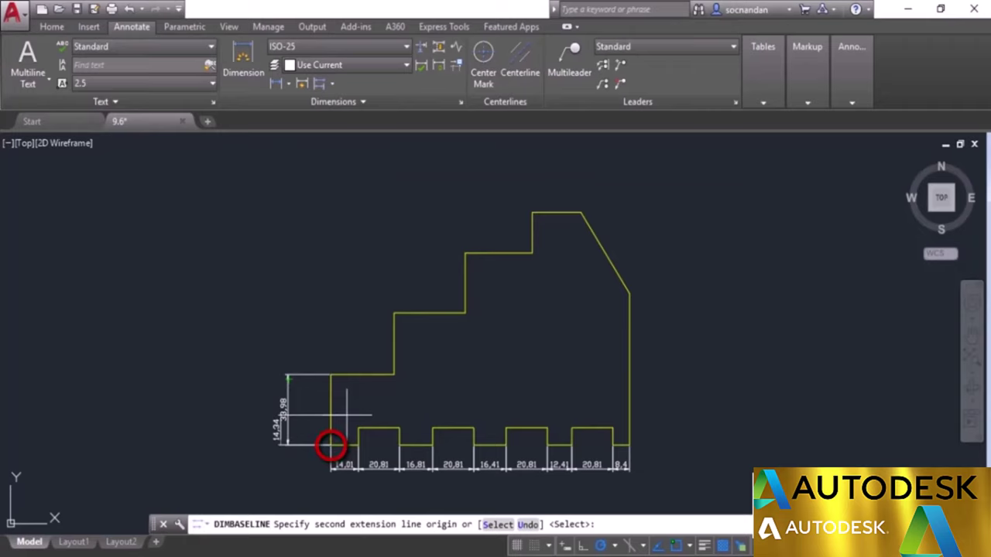
click(394, 313)
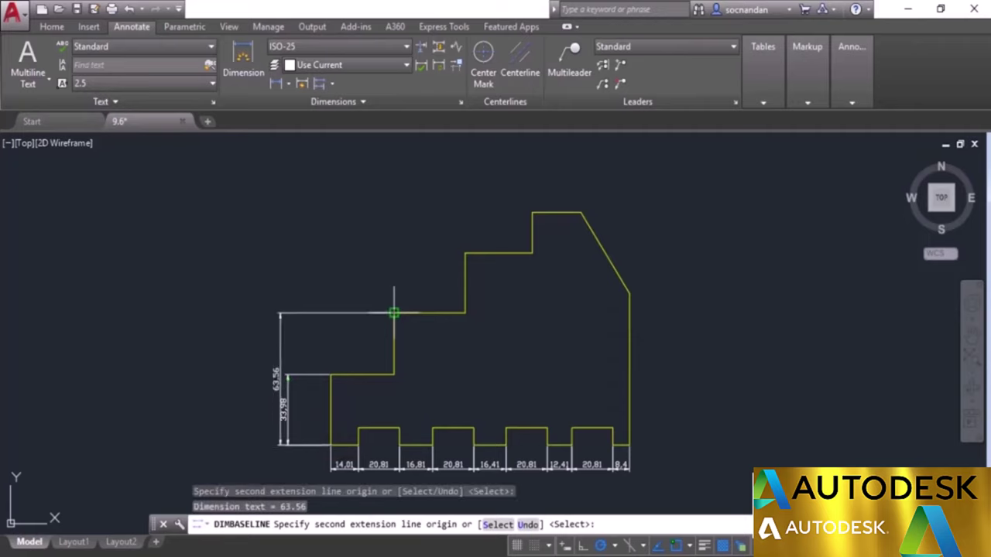
click(464, 252)
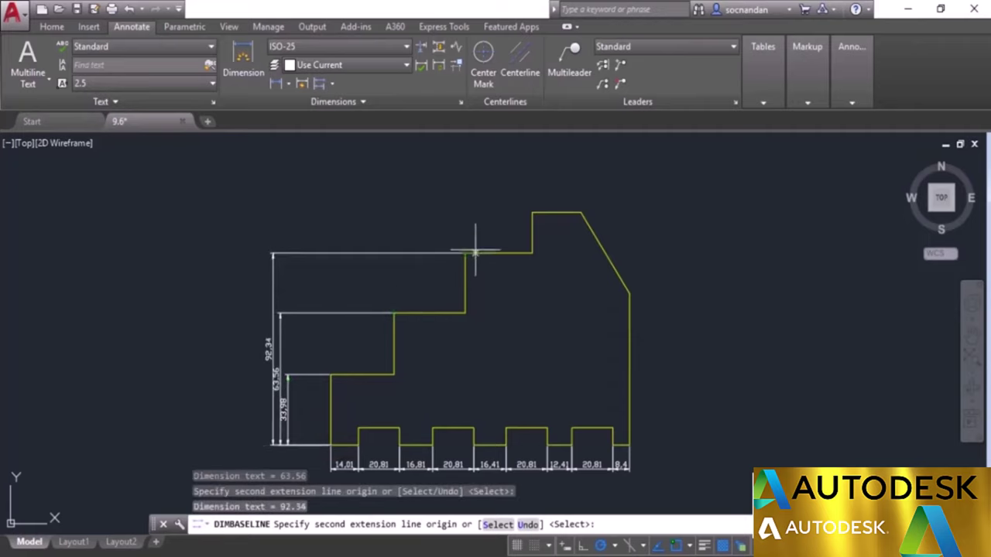
click(531, 211)
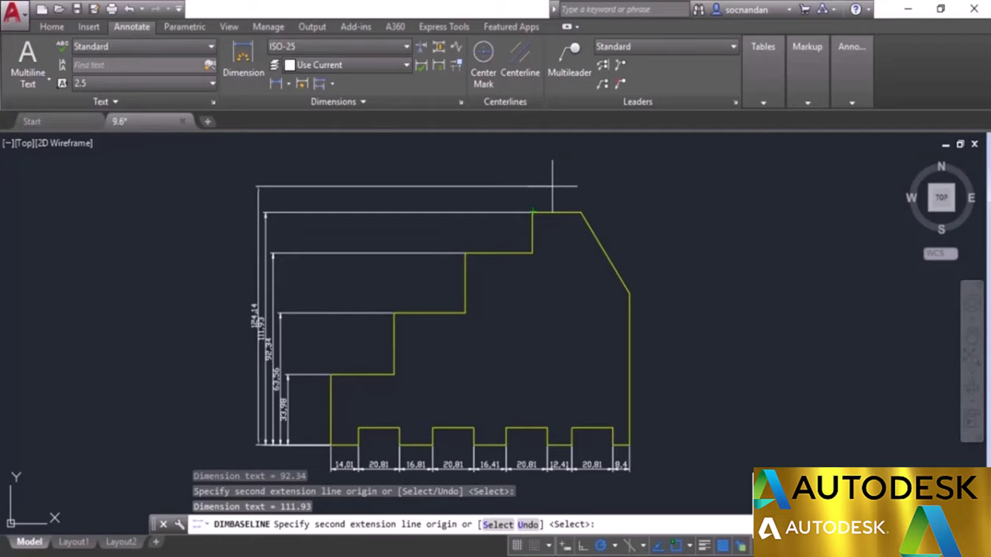
key(Return)
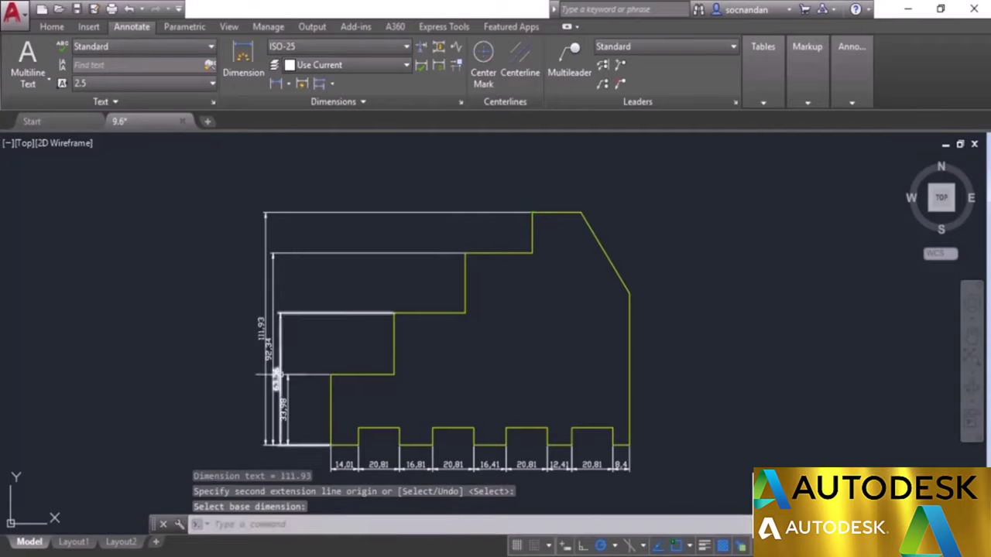
- Modify the ISO-25 dimension style so that its baseline spacing is 10
scroll(289, 384, up, 4)
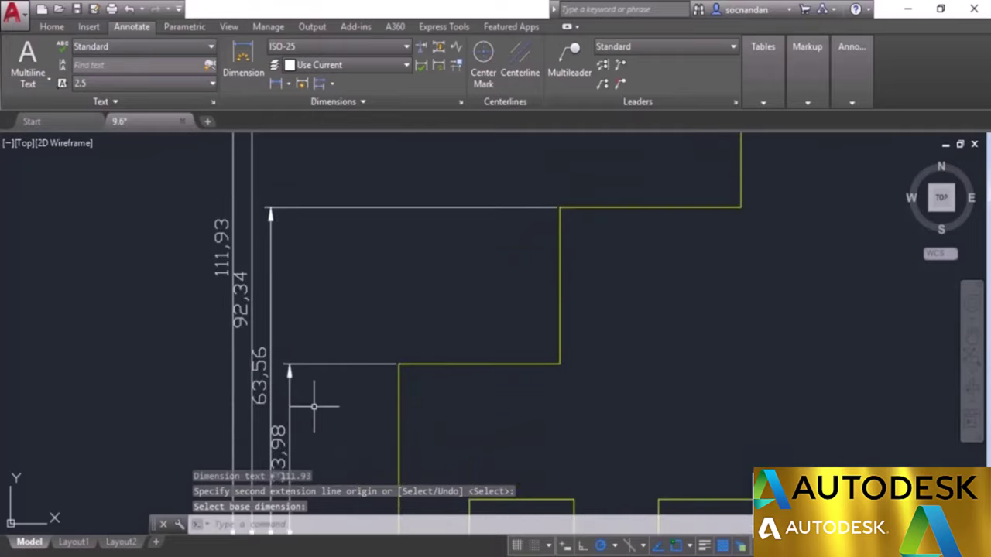
scroll(321, 398, down, 5)
scroll(436, 397, up, 2)
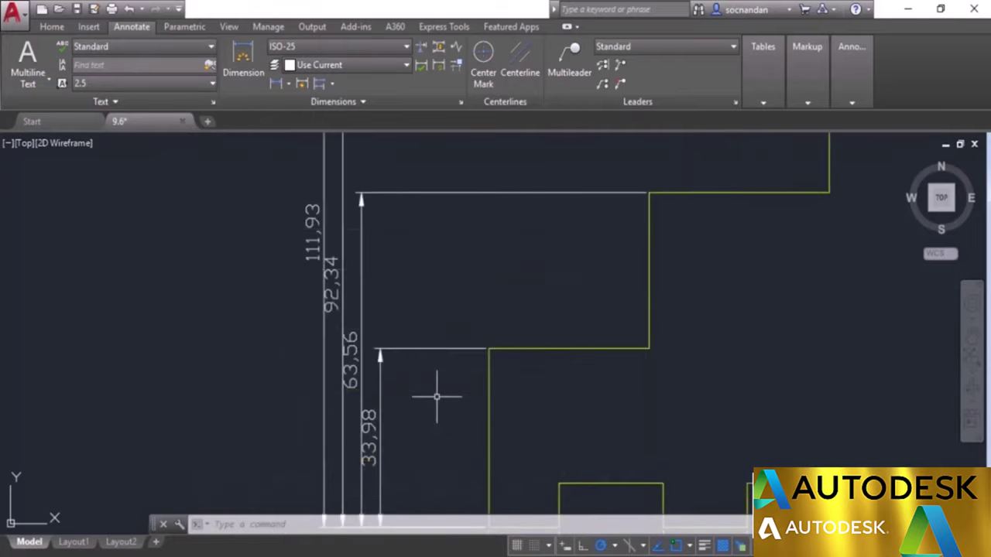
middle_drag(435, 398, 475, 308)
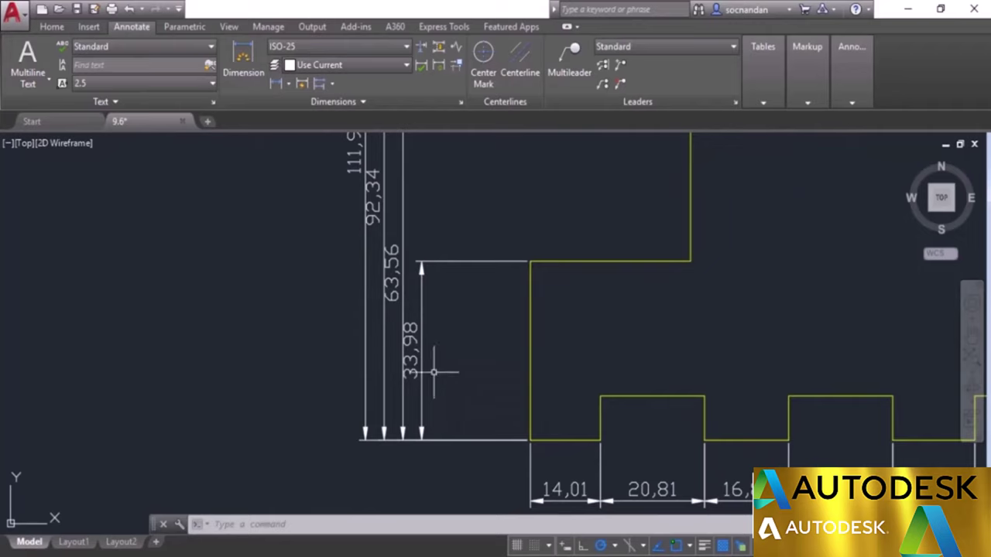
click(395, 46)
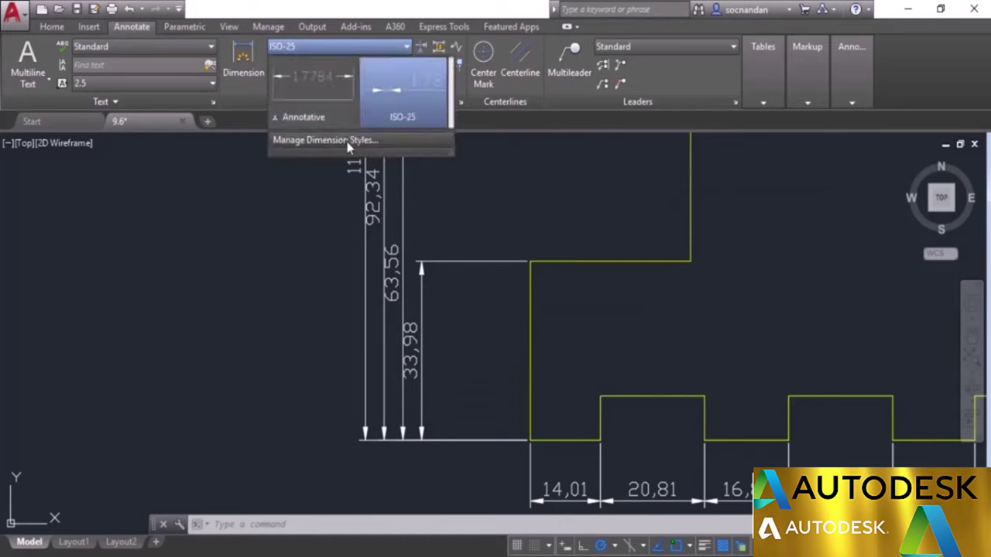
click(347, 140)
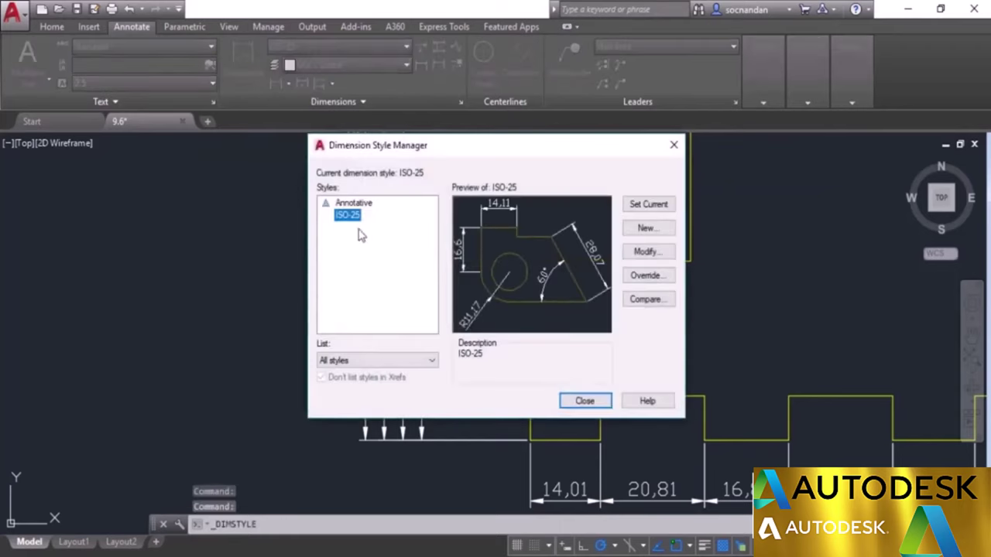
click(646, 257)
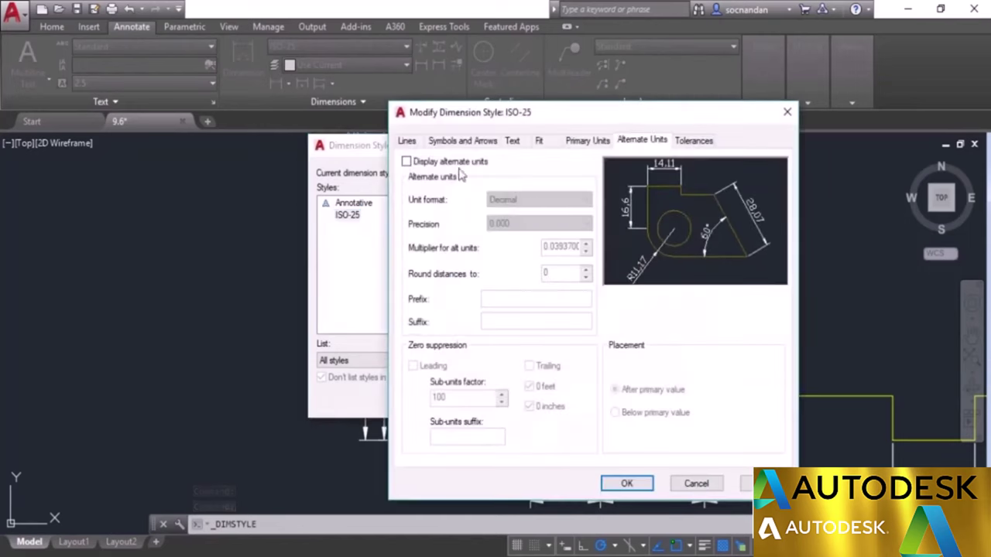
click(408, 141)
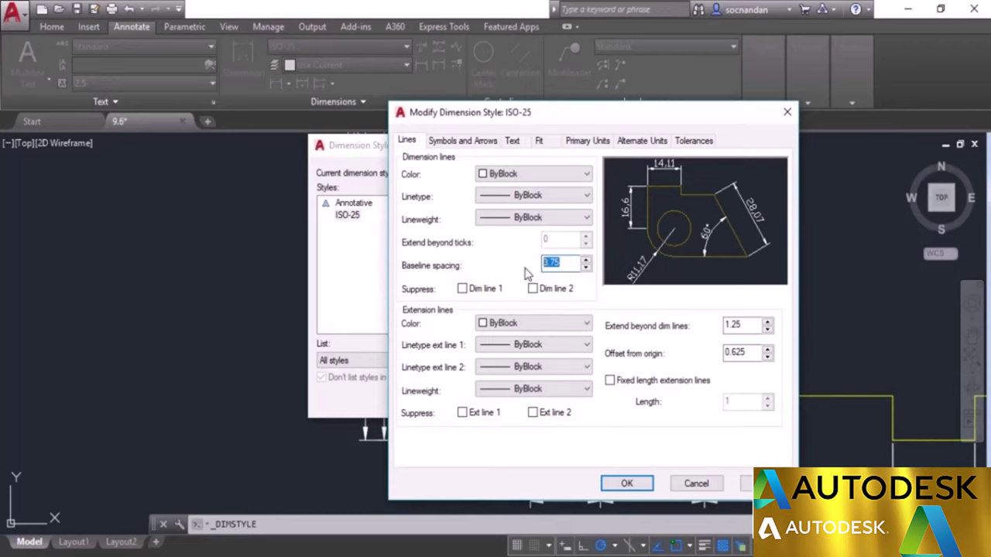
text(10)
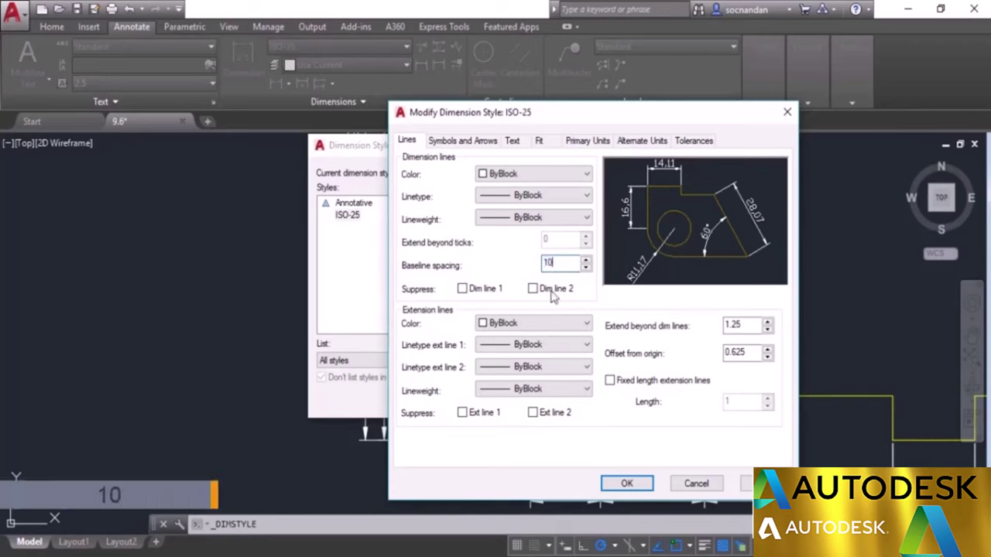
click(625, 482)
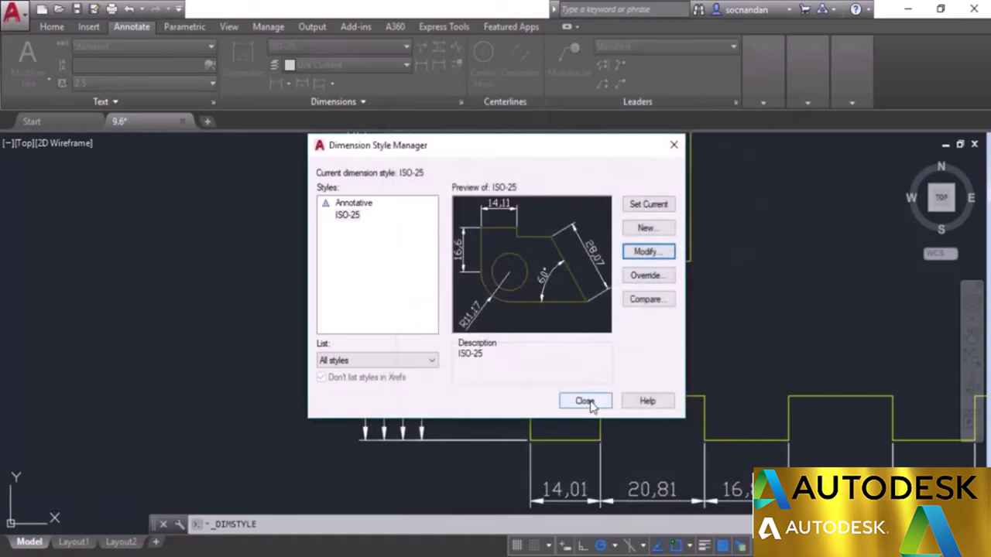
click(585, 402)
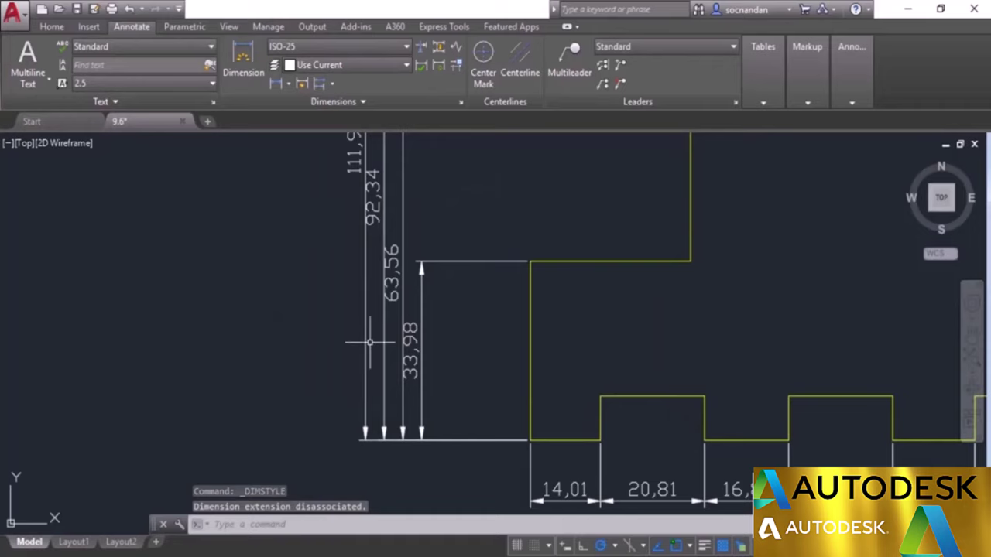
- Erase the four stacked vertical dimensions beside the profile's left side
scroll(369, 342, down, 4)
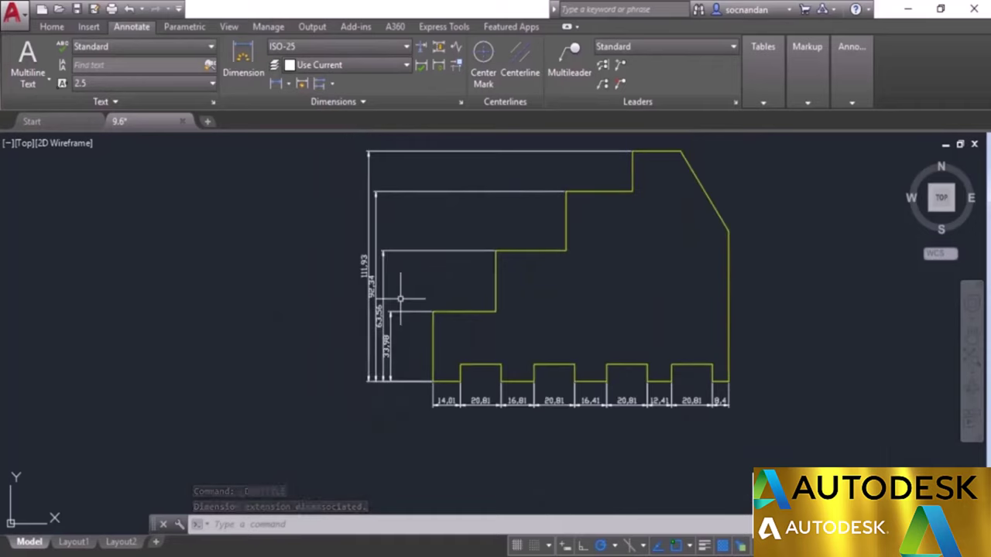
click(402, 340)
click(353, 278)
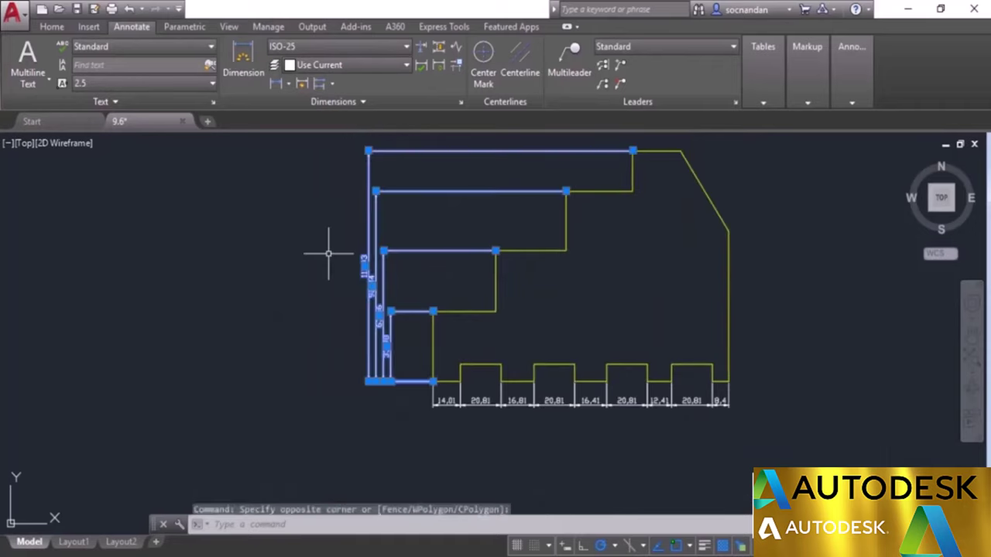
right_click(331, 248)
click(363, 299)
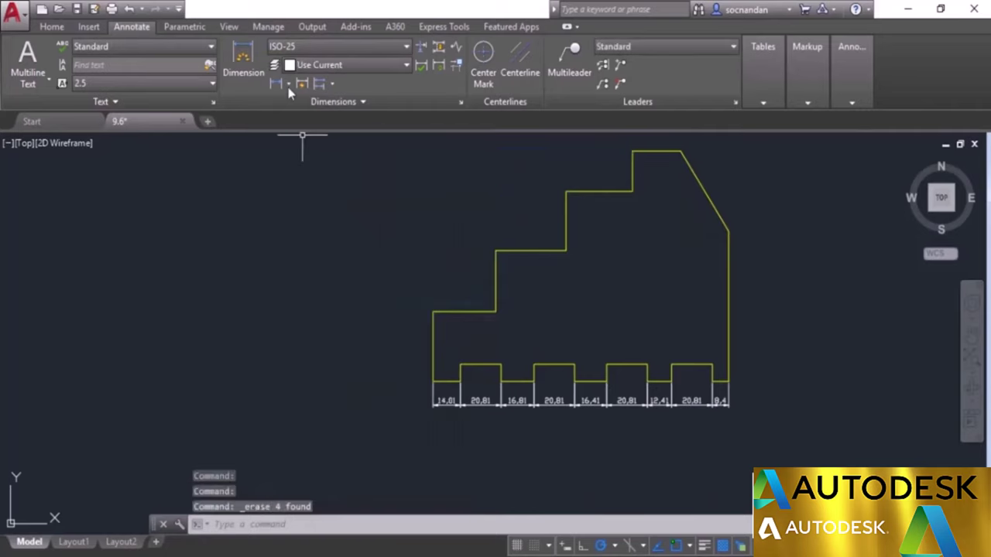
- Add a vertical linear dimension outside the lowest left edge, from the bottom left corner up to the first step
click(275, 84)
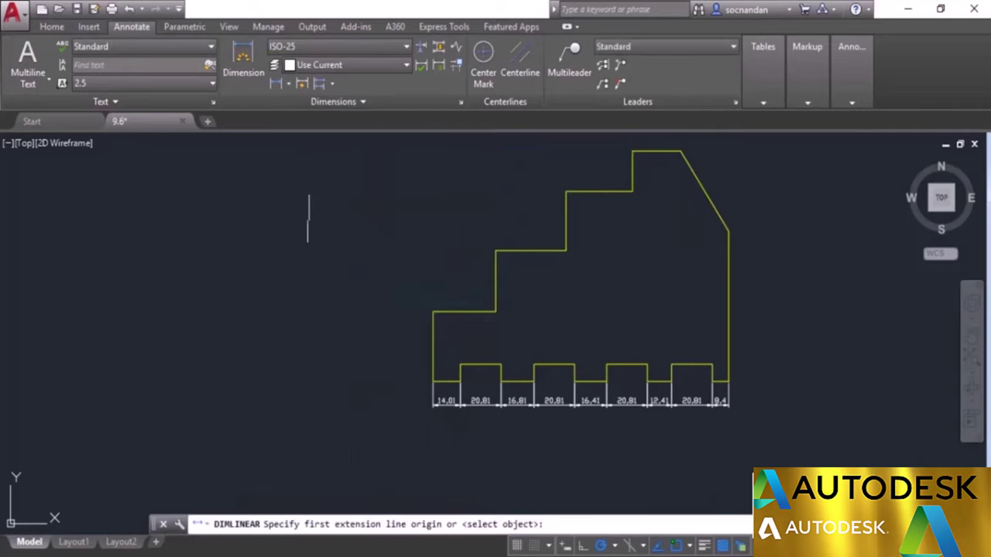
click(435, 378)
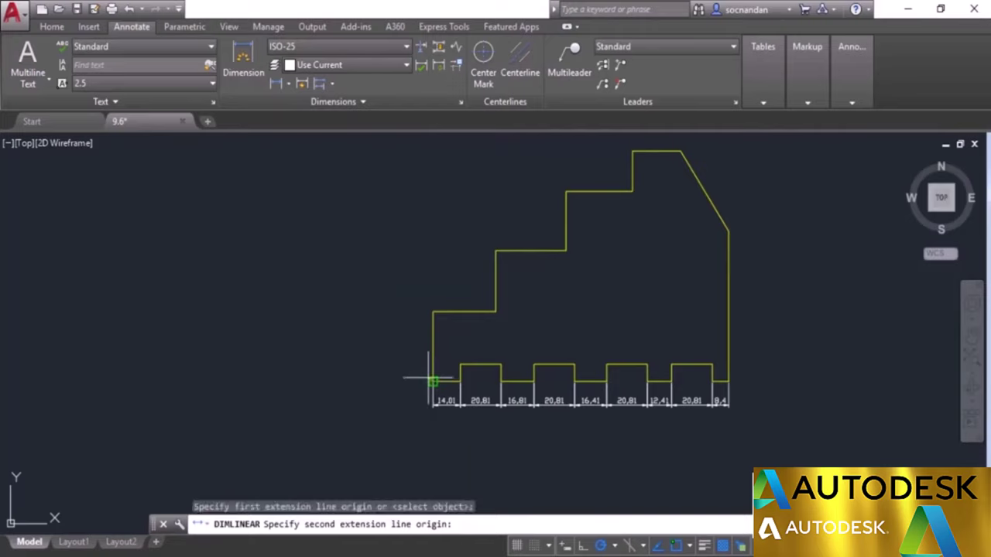
click(434, 311)
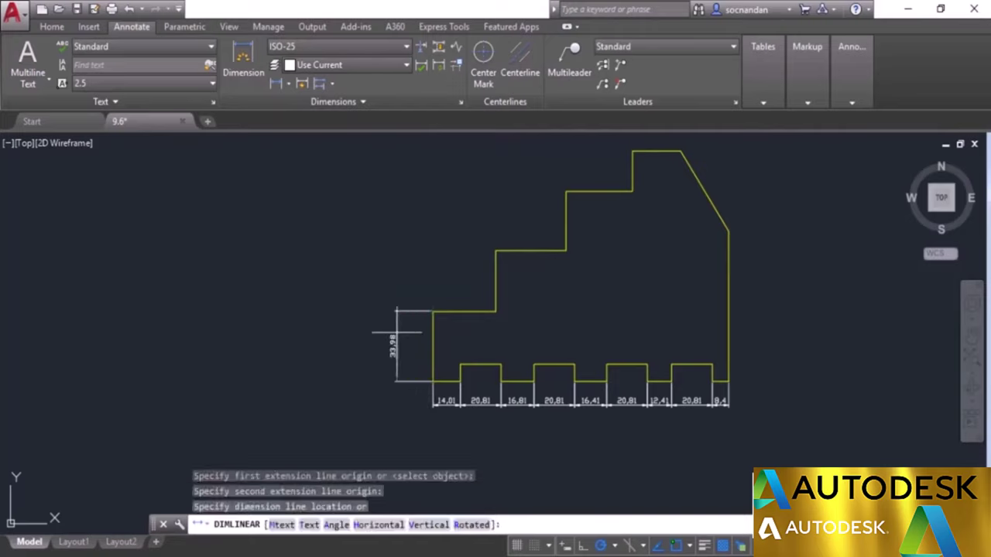
click(396, 344)
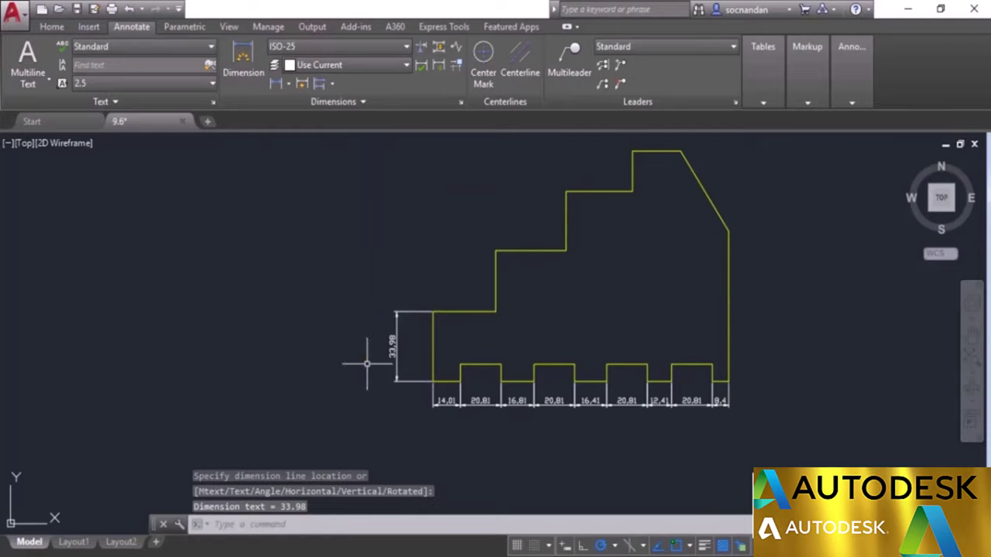
- Stack baseline dimensions on the new vertical dimension, picking the upper left corners of the second, third and top steps
click(332, 84)
click(358, 141)
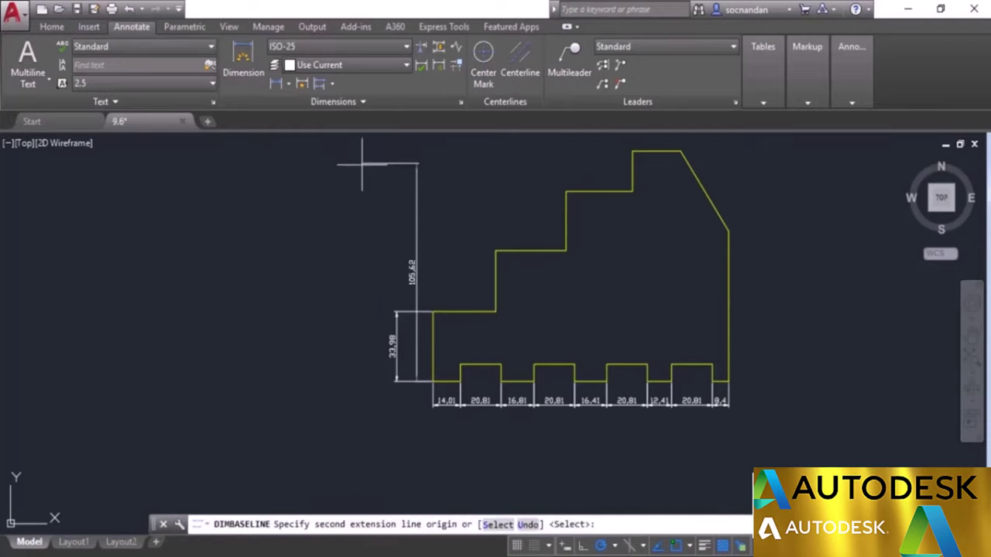
click(495, 250)
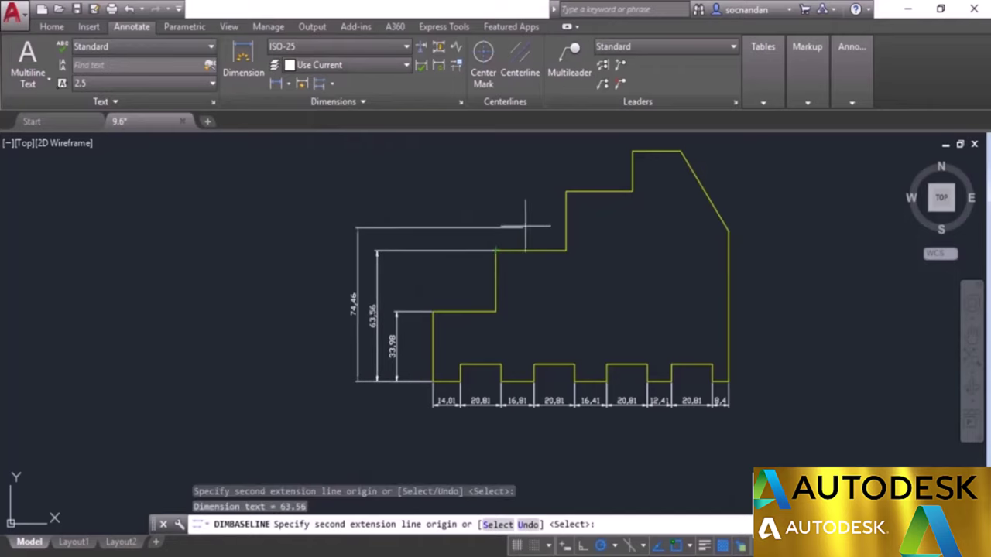
click(566, 191)
click(632, 150)
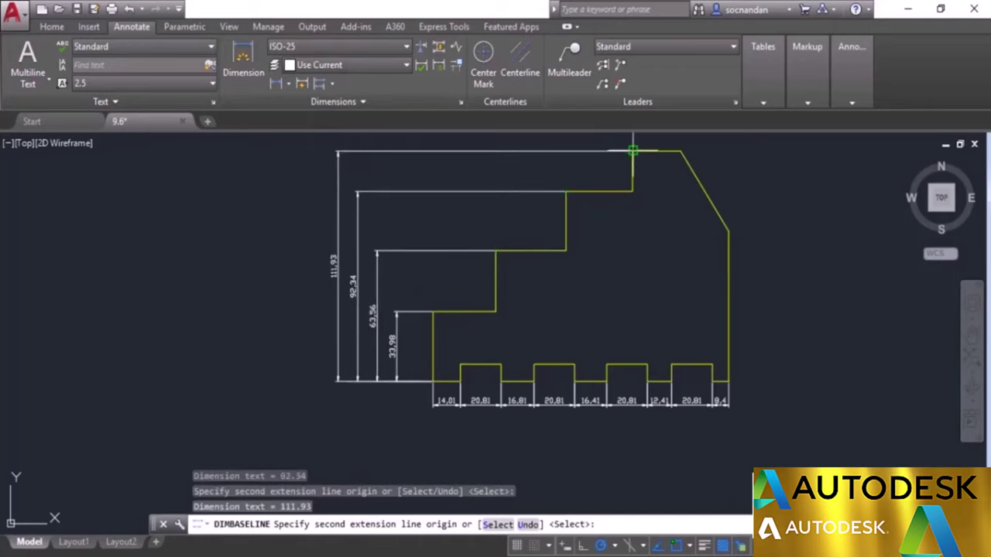
right_click(619, 160)
click(633, 188)
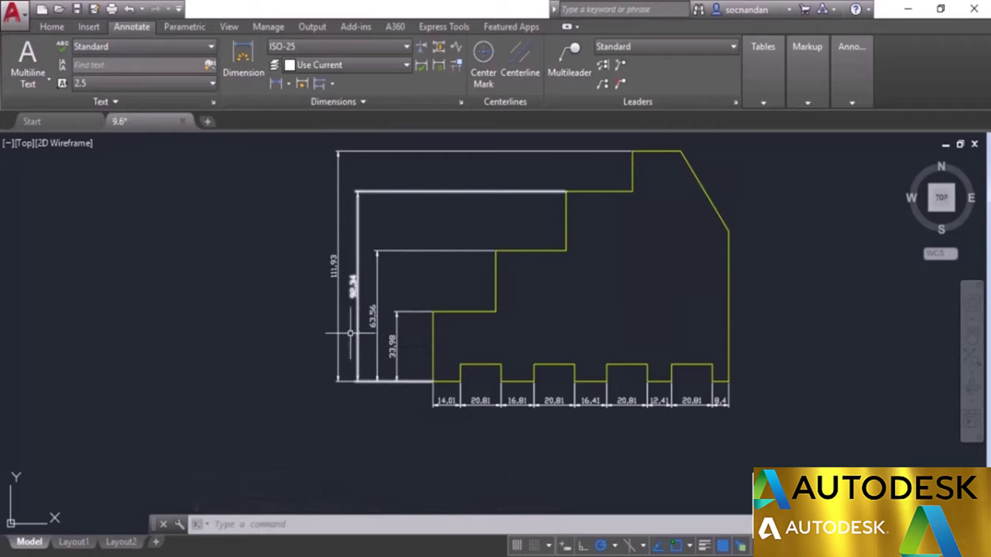
- Erase all vertical baseline dimensions and the whole dimension chain below the profile
click(402, 409)
click(294, 294)
click(765, 453)
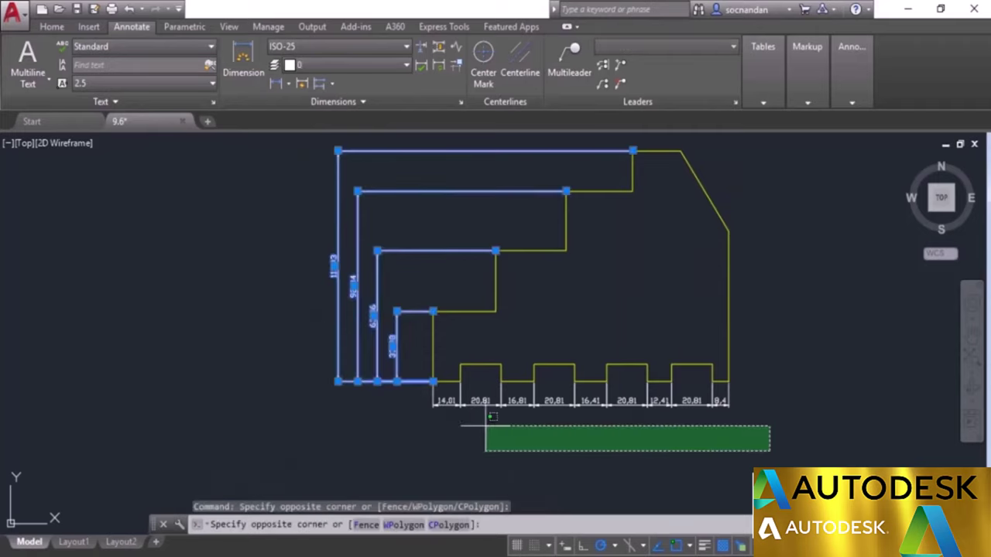
click(374, 386)
right_click(279, 281)
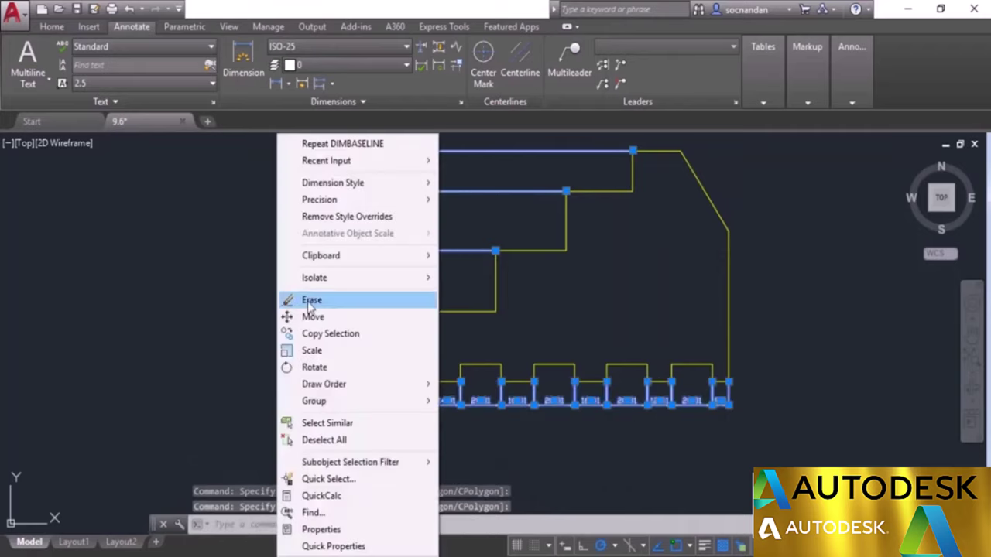
click(288, 301)
- Add a Y ordinate dimension at the stepped profile's bottom left corner, with the leader ending outside and above the corner
middle_drag(613, 291, 493, 342)
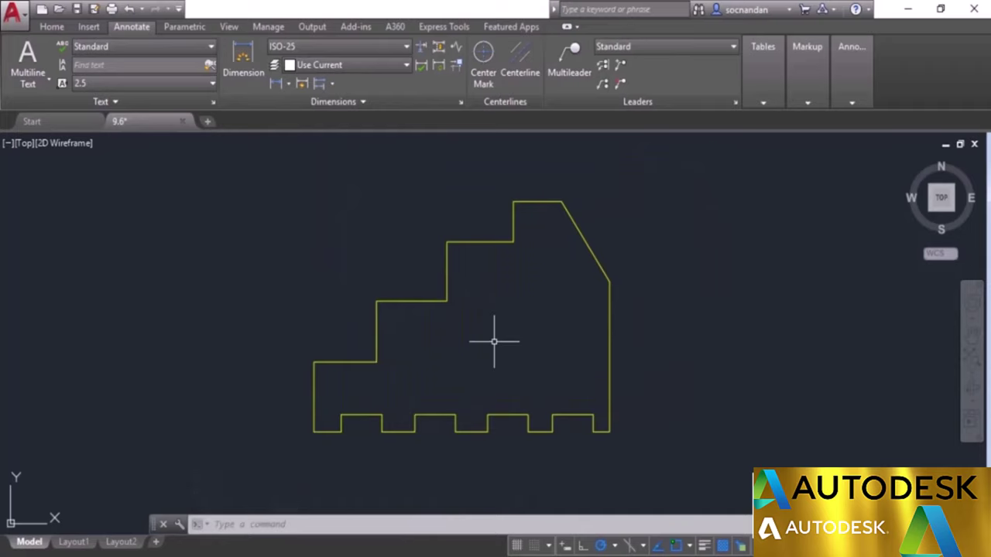
click(313, 432)
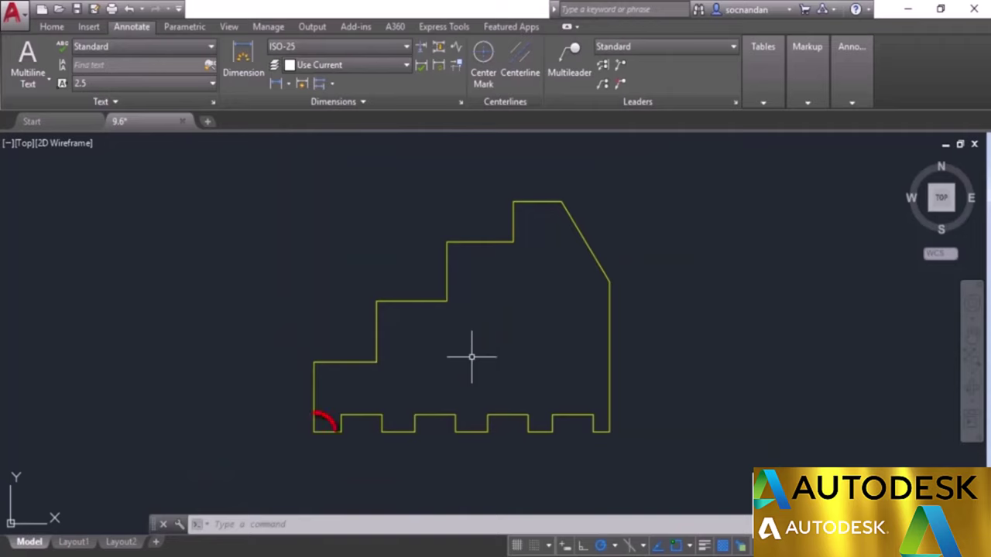
mouse_move(314, 431)
click(288, 84)
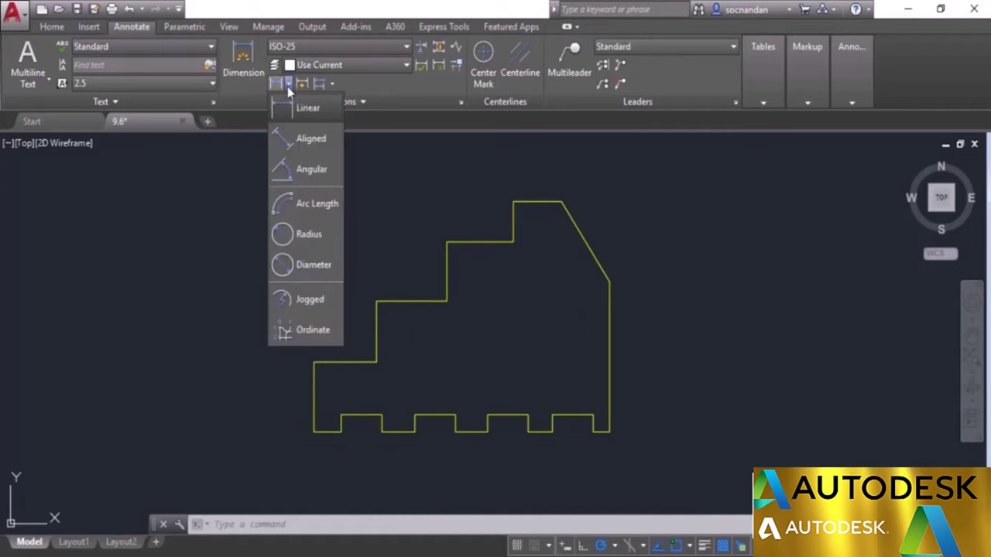
click(308, 333)
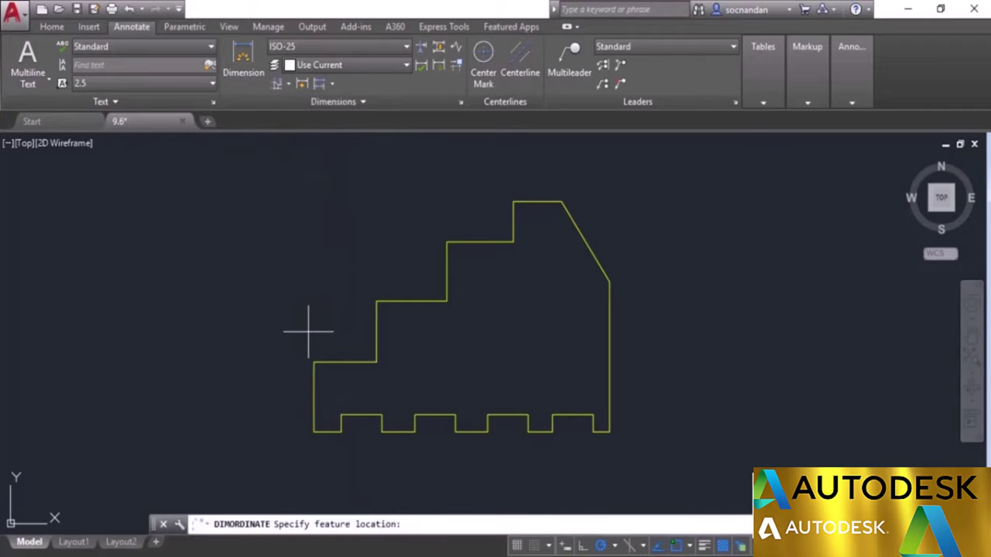
click(314, 432)
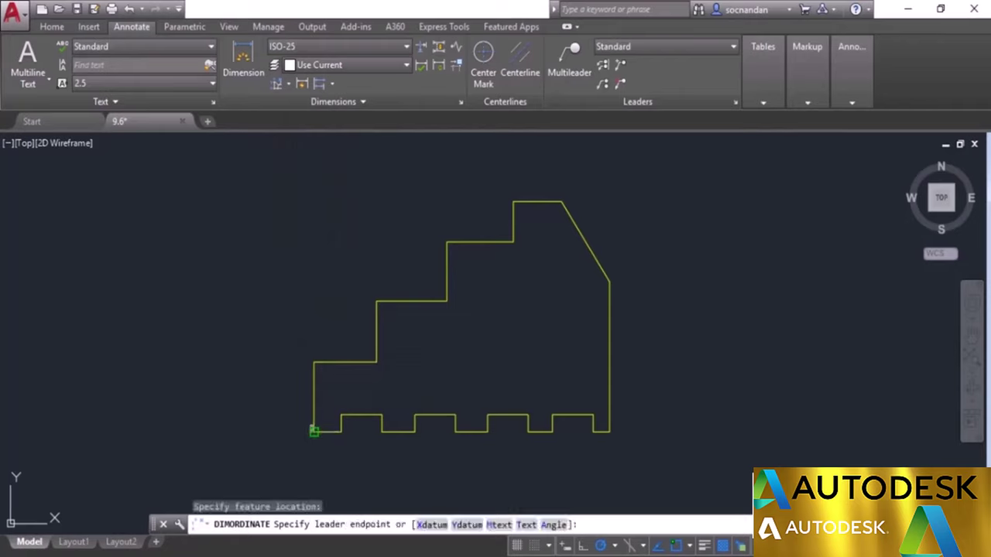
click(233, 380)
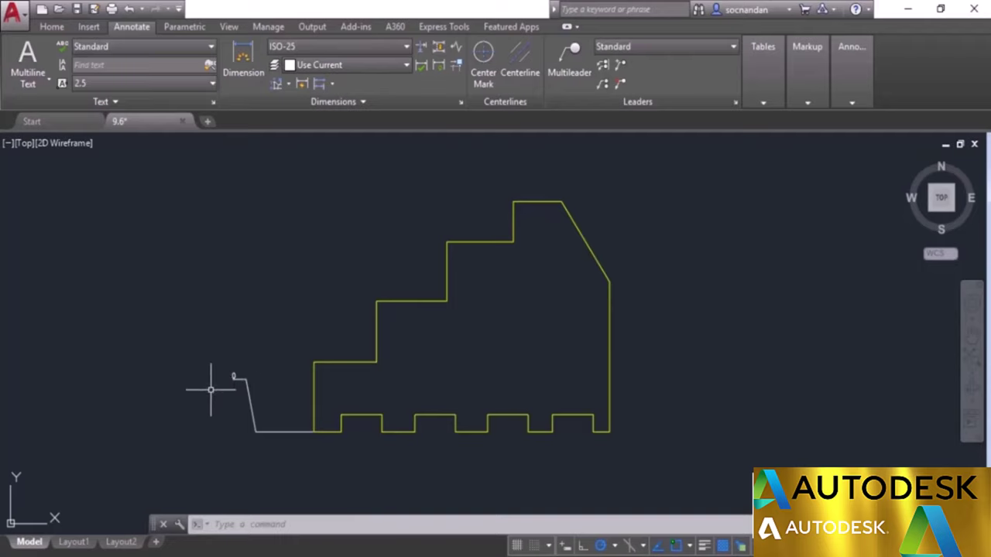
- Add Y ordinate dimensions at the upper left corners of the first and second steps, with leaders outside the profile
key(Return)
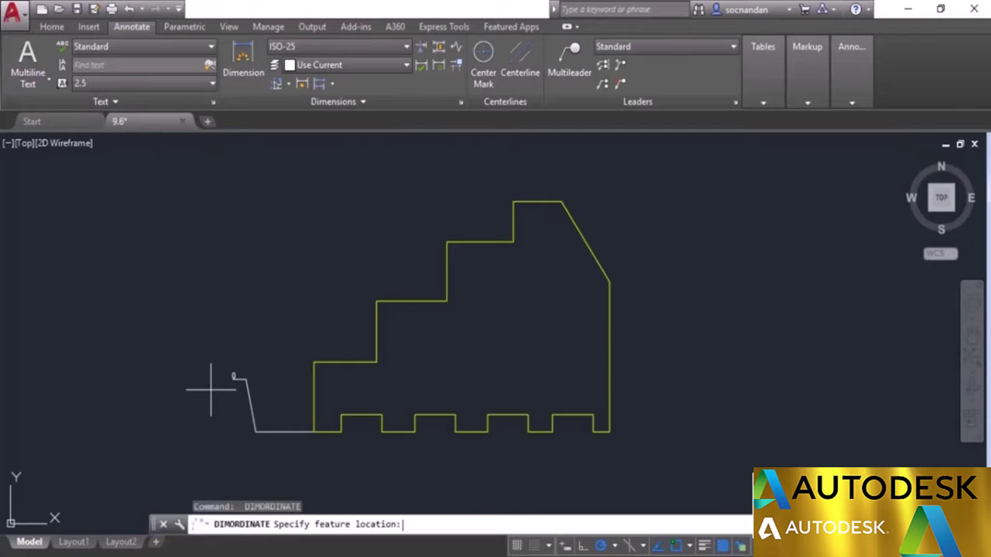
click(313, 361)
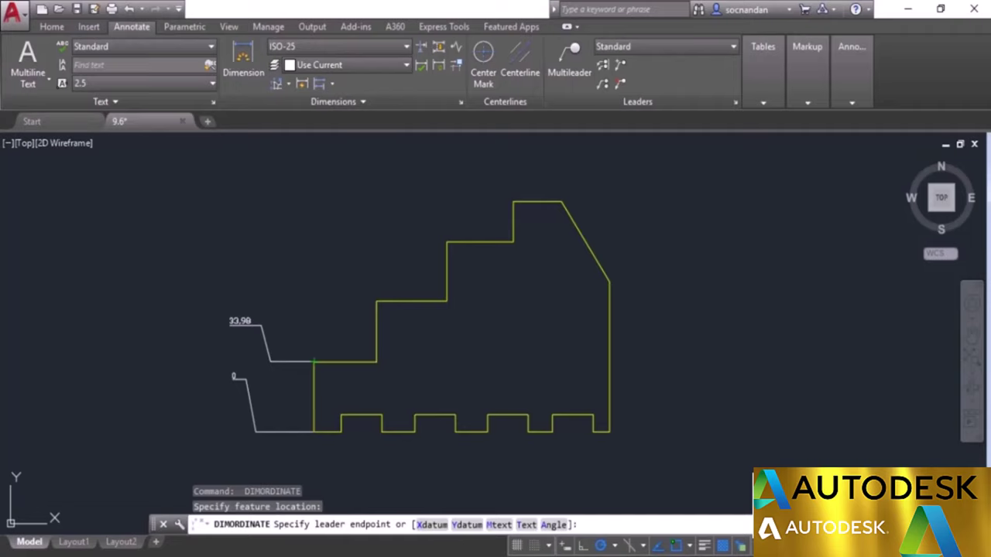
click(261, 326)
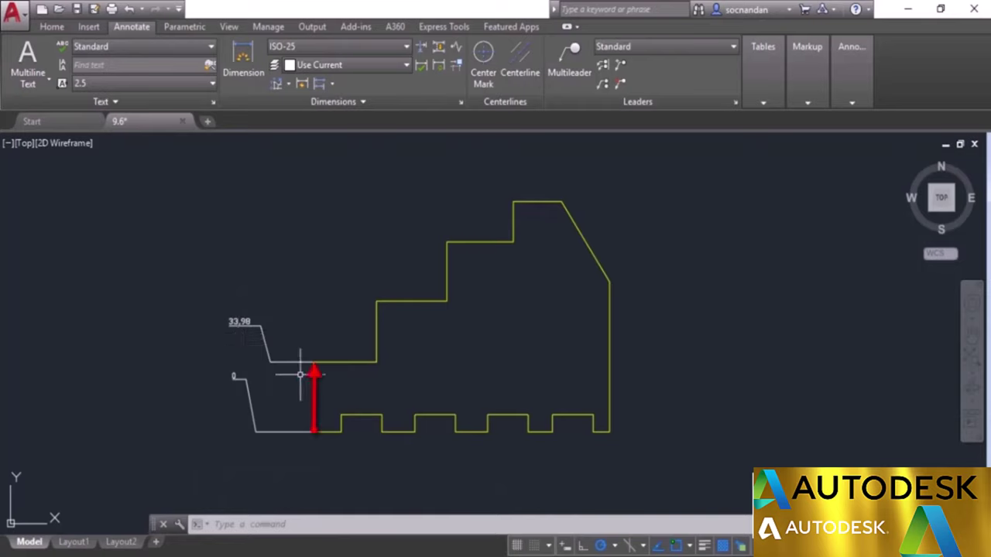
click(251, 338)
key(space)
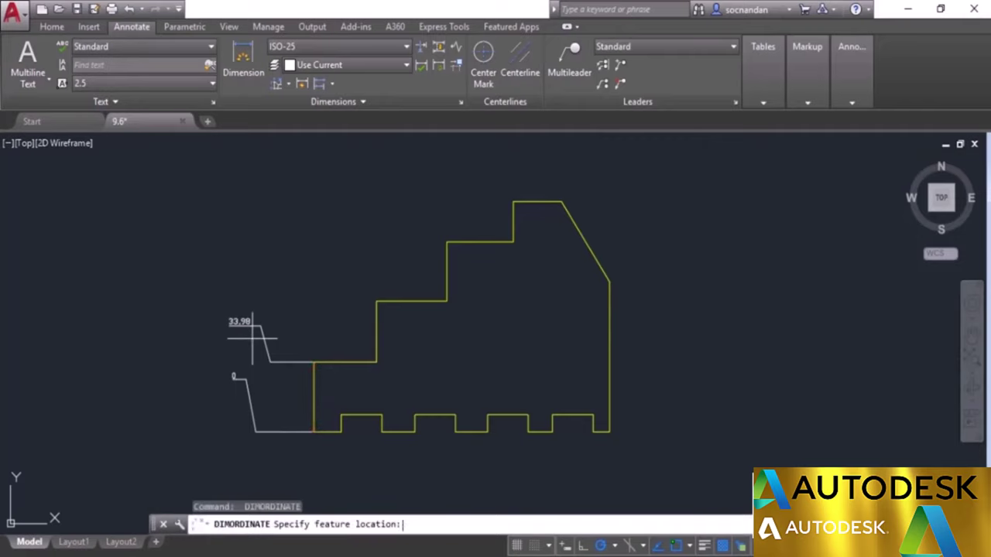
click(375, 300)
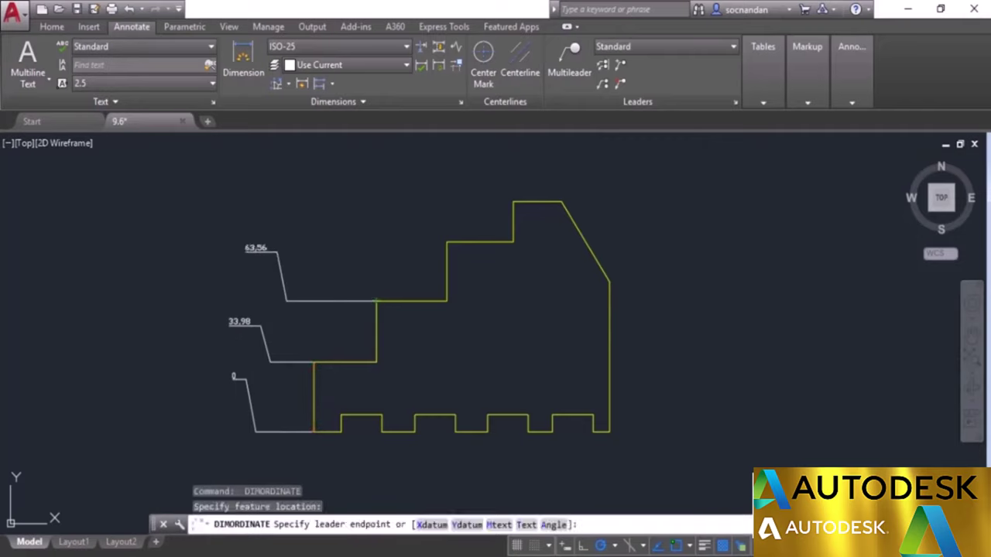
click(277, 250)
- Add Y ordinate dimensions at the upper left corners of the third and top steps, with leaders outside the profile
key(space)
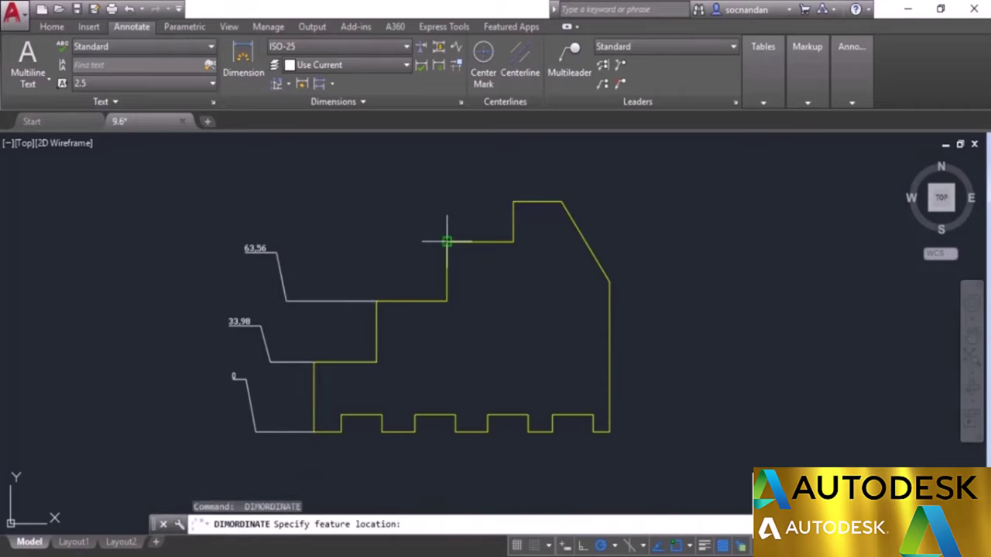
click(448, 240)
click(296, 198)
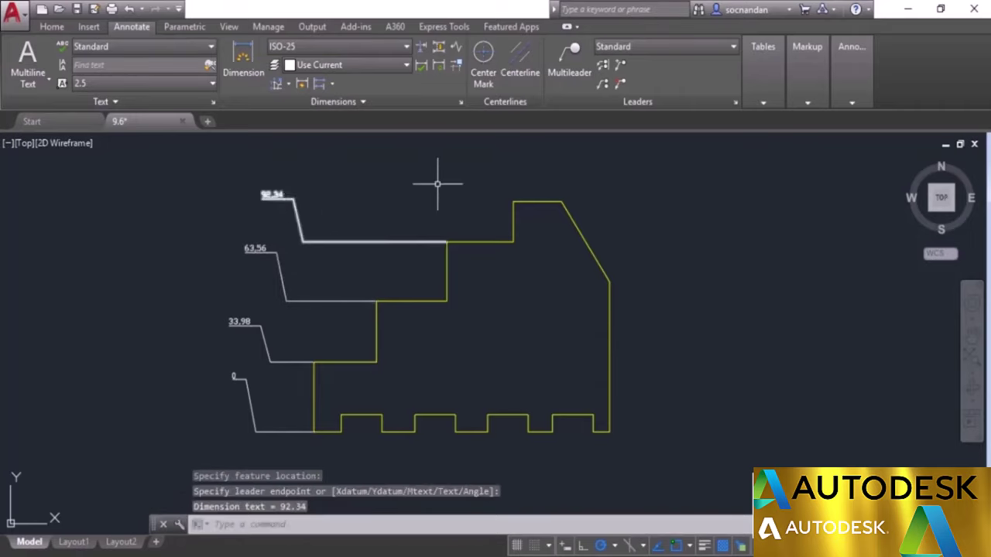
key(space)
click(510, 201)
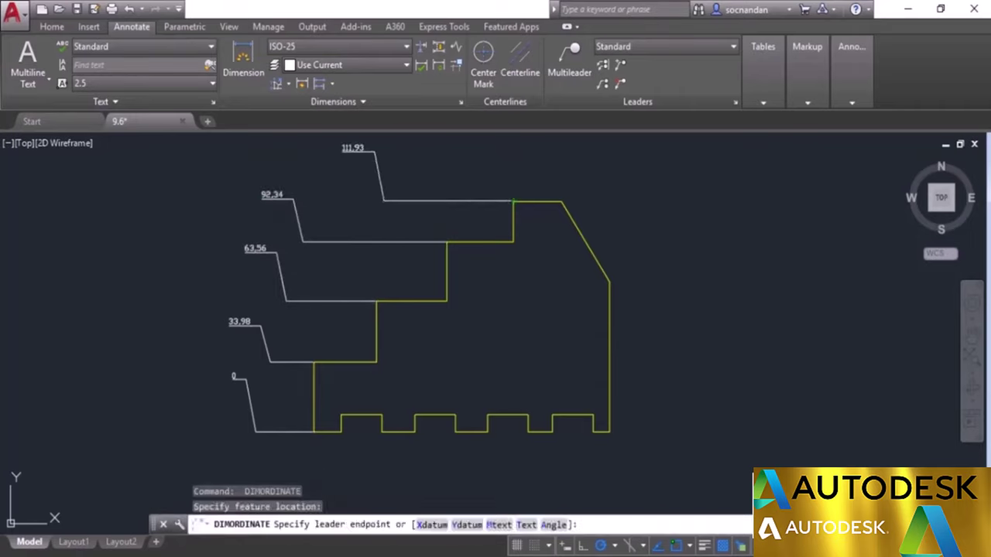
click(307, 153)
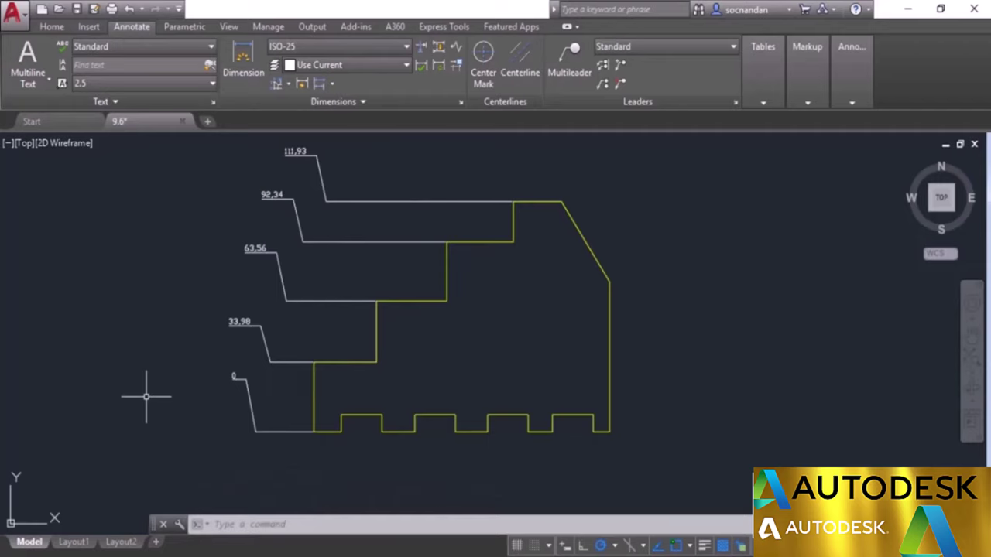
- Add an X ordinate dimension at the profile's bottom left corner, with the leader running down below the profile
middle_drag(146, 396, 142, 353)
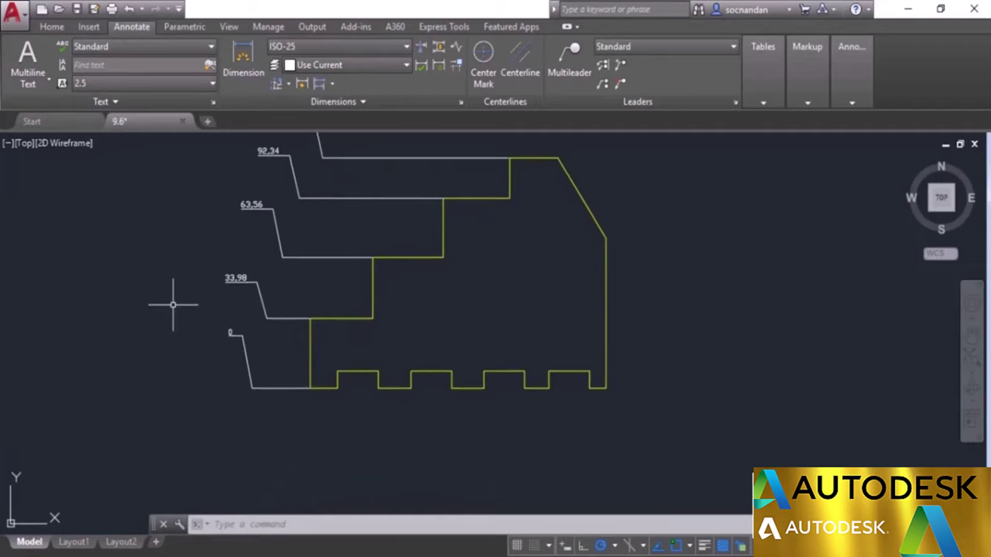
key(Return)
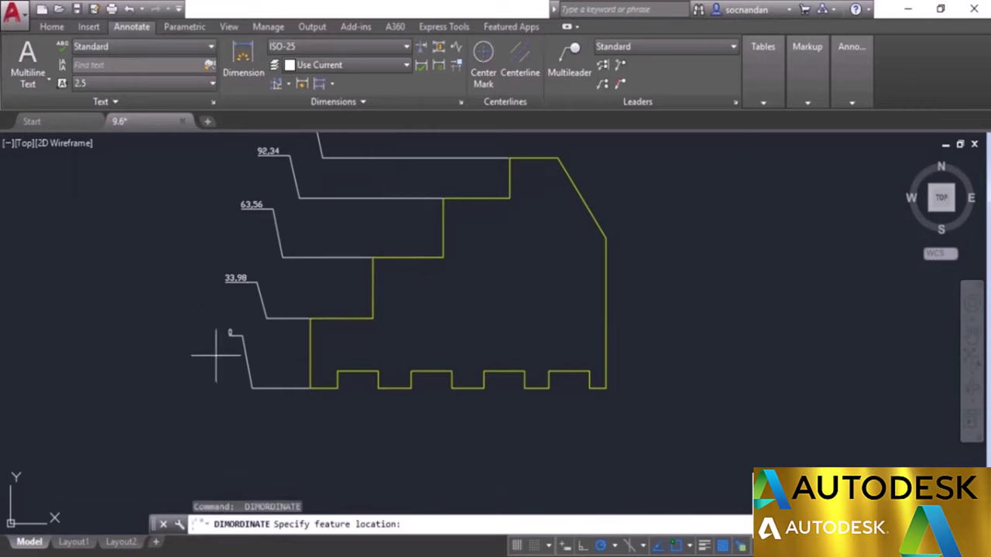
click(310, 387)
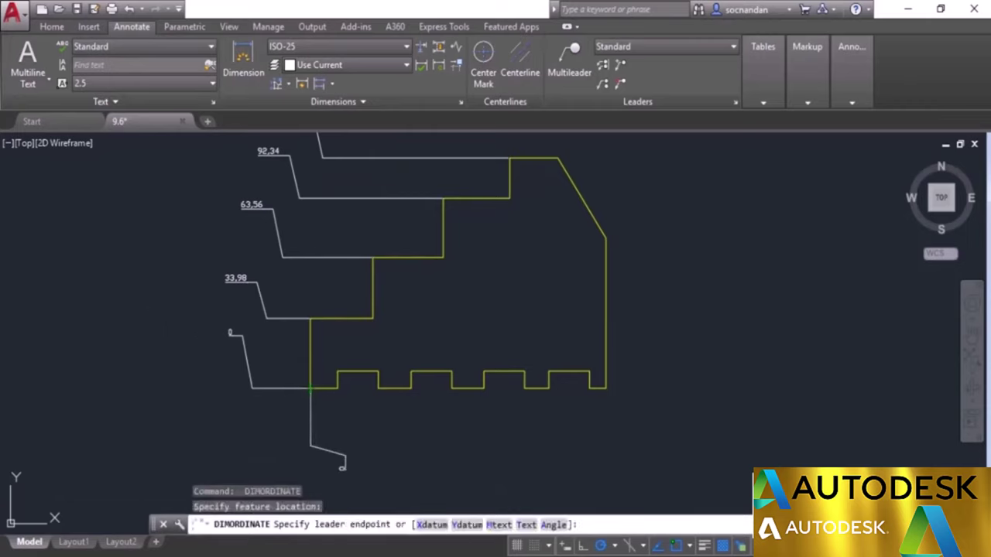
click(265, 469)
- Add X ordinate dimensions at the lower right corners of the first and second bottom notches, with leaders below the profile
middle_drag(364, 454, 328, 408)
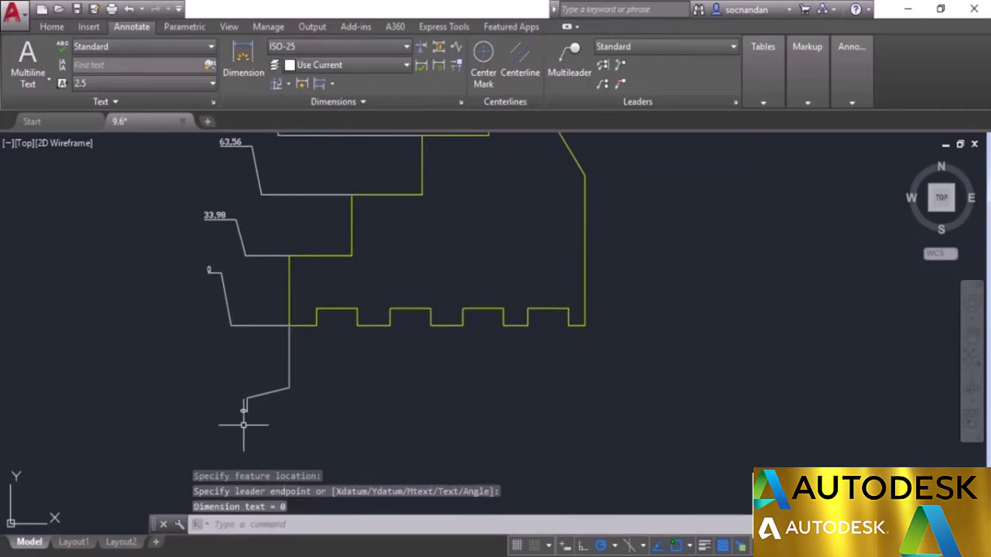
key(Return)
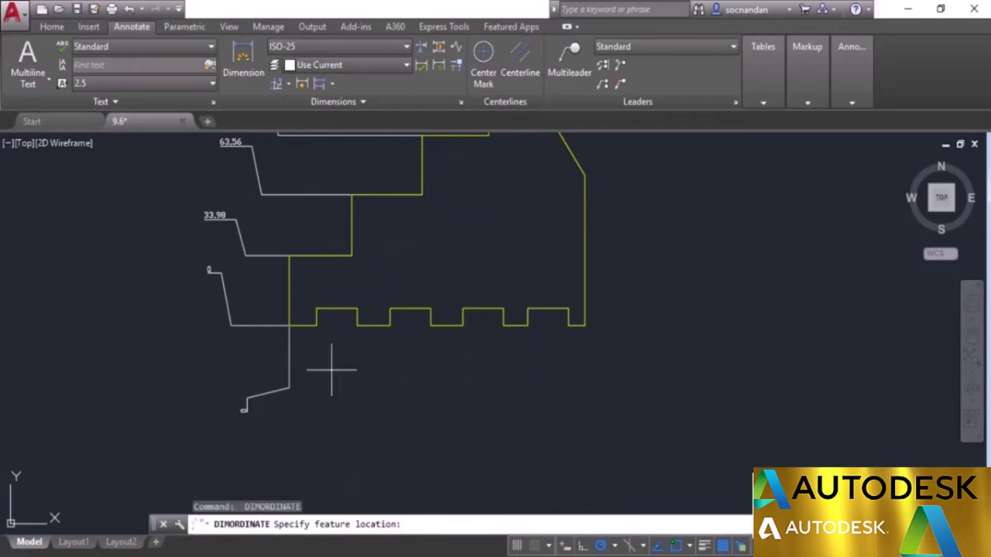
click(355, 325)
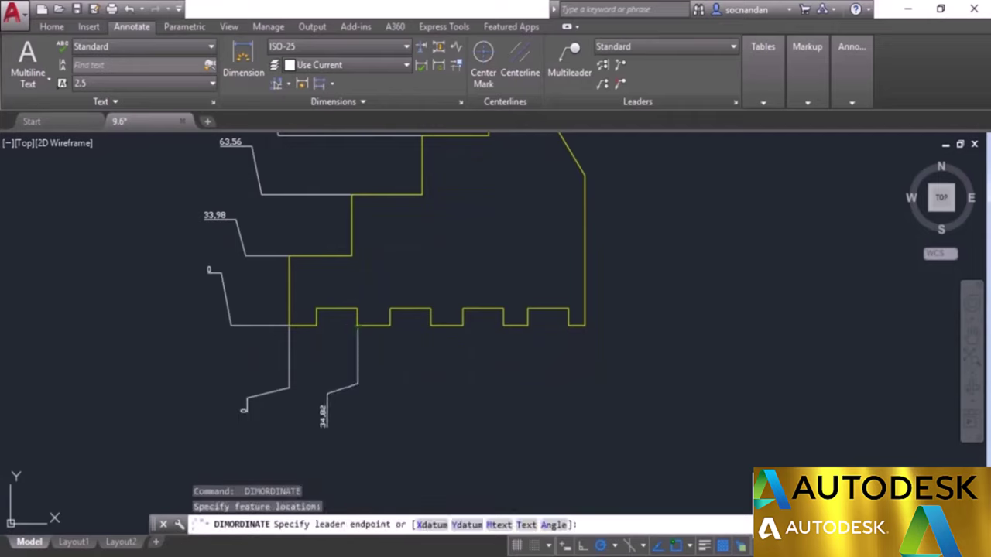
click(325, 421)
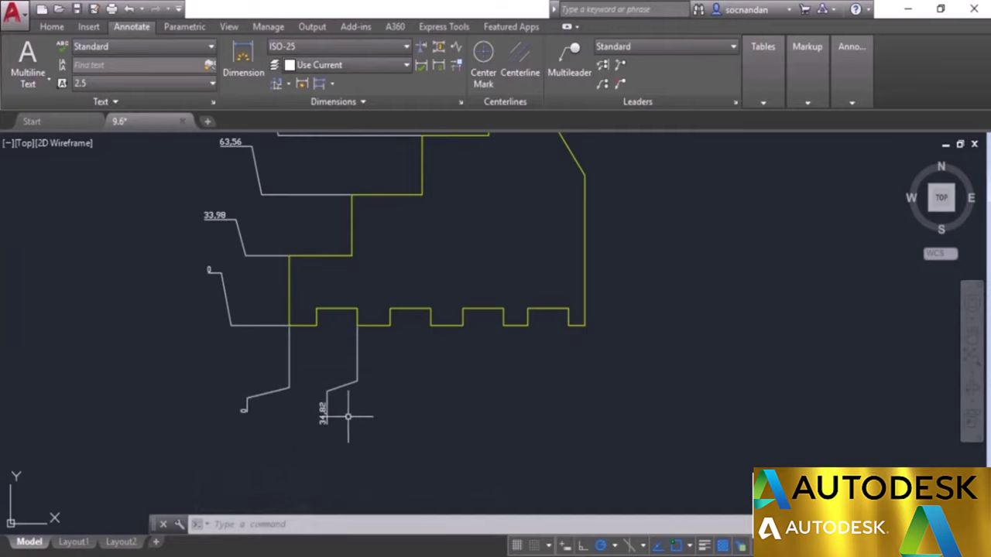
key(Return)
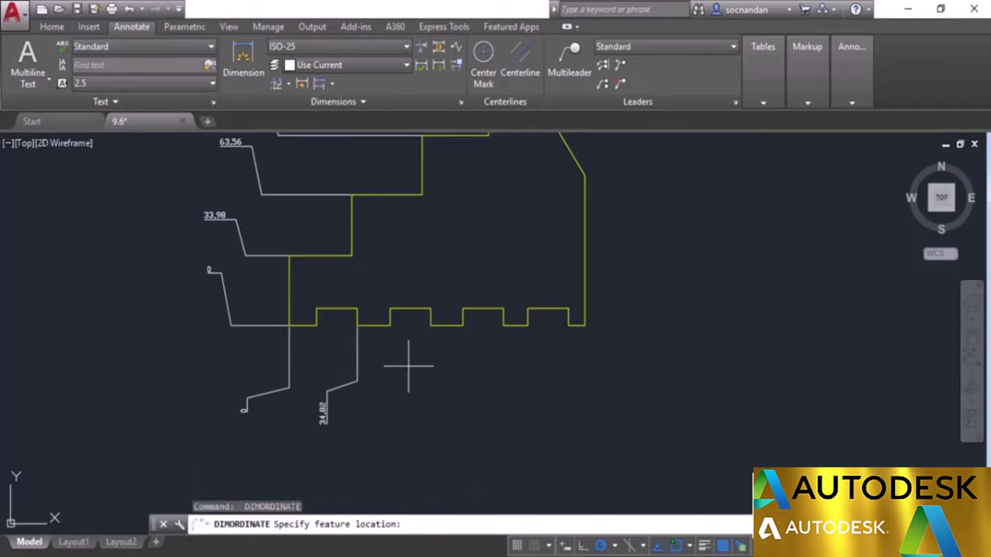
click(430, 326)
click(401, 398)
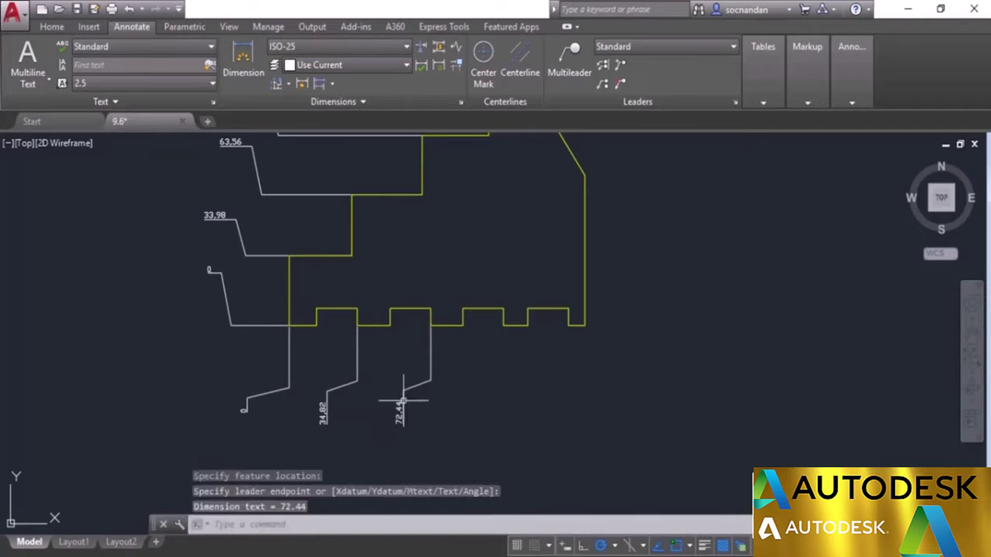
- Add X ordinate dimensions at the lower right corners of the third and fourth bottom notches, with leaders below the profile
key(Return)
click(503, 326)
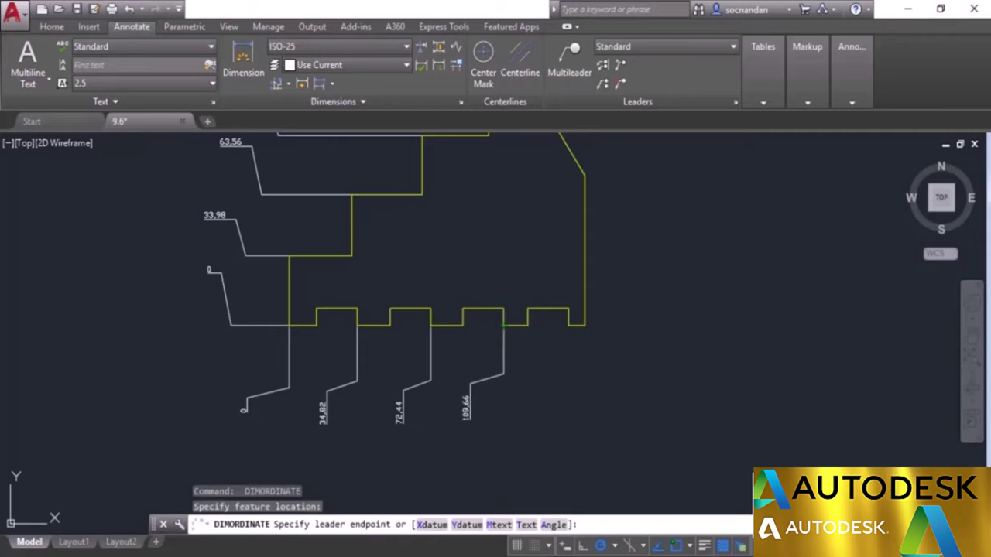
click(465, 396)
key(Return)
click(568, 325)
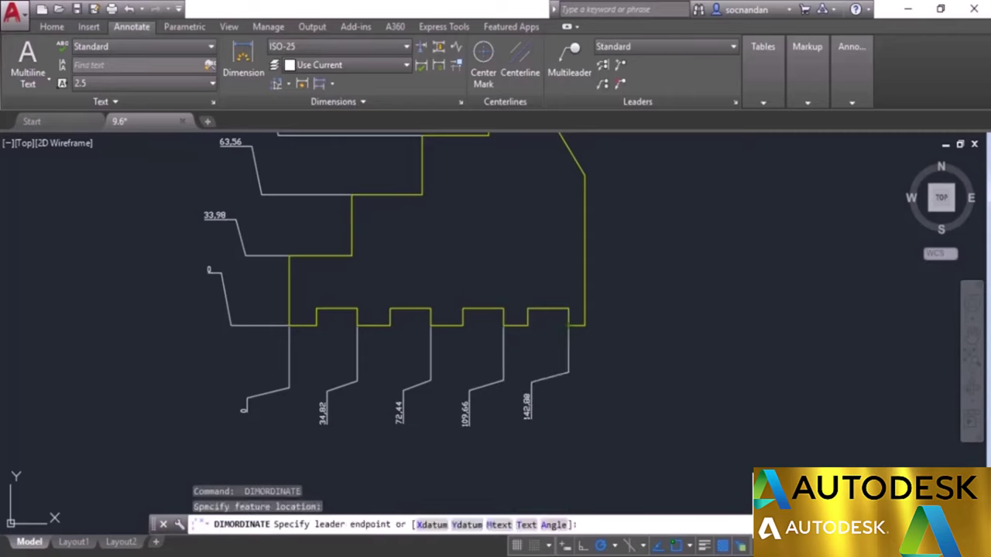
click(526, 397)
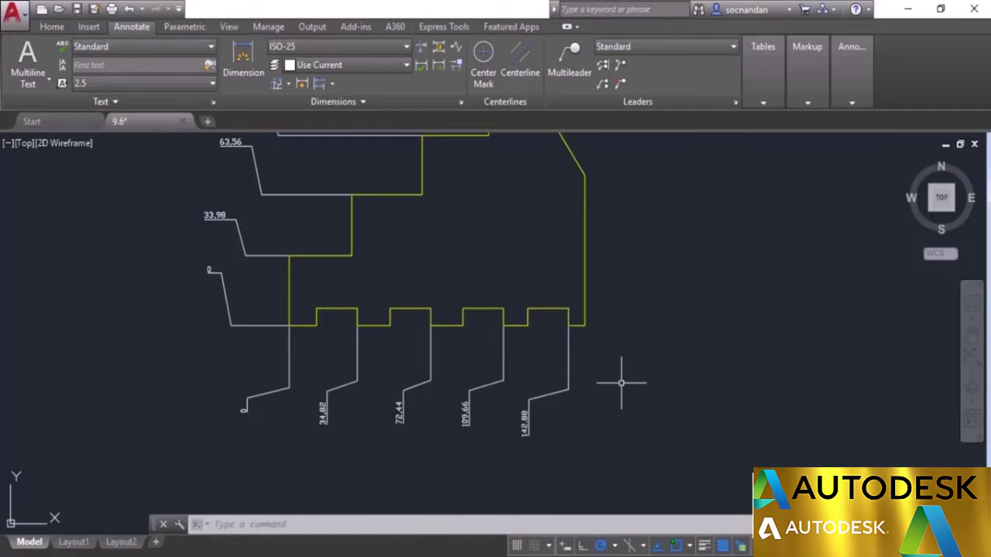
scroll(621, 382, down, 2)
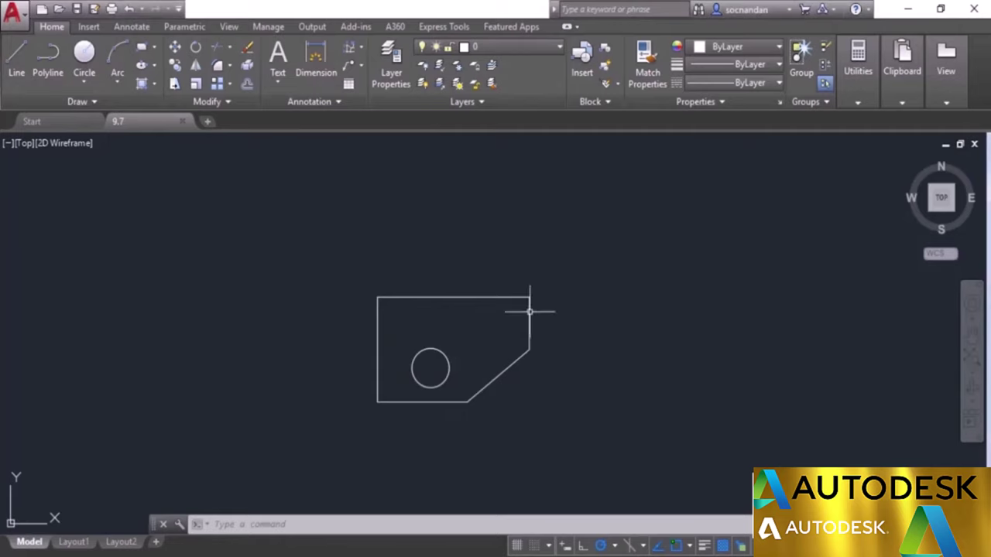
- In drawing 9.7, add a horizontal linear dimension above the plate's top edge, from its left to its right corner
click(143, 30)
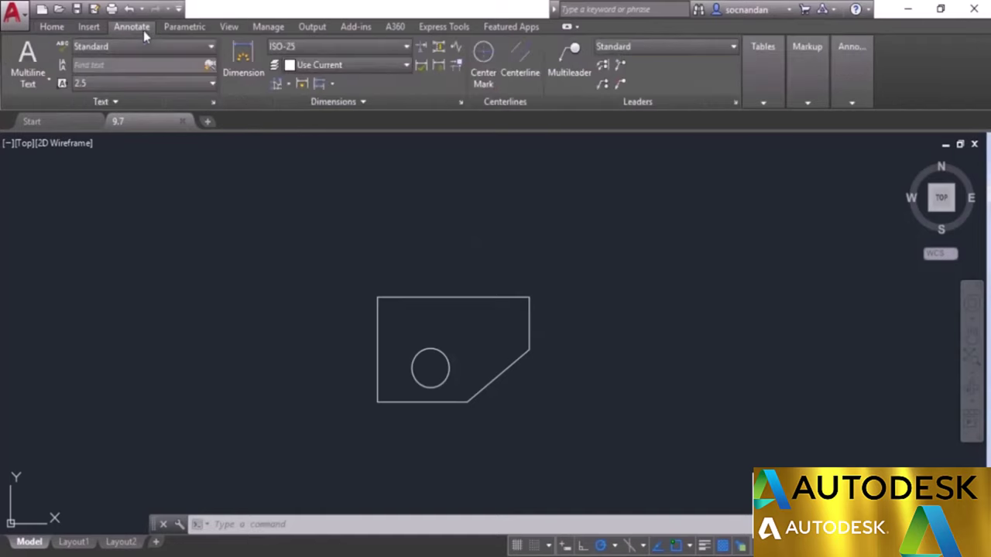
click(288, 85)
click(301, 103)
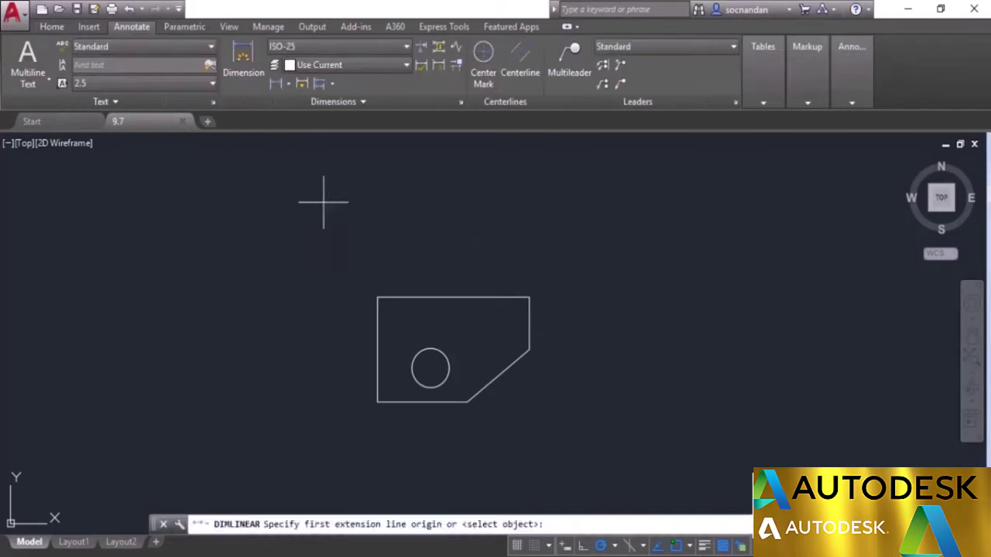
click(373, 291)
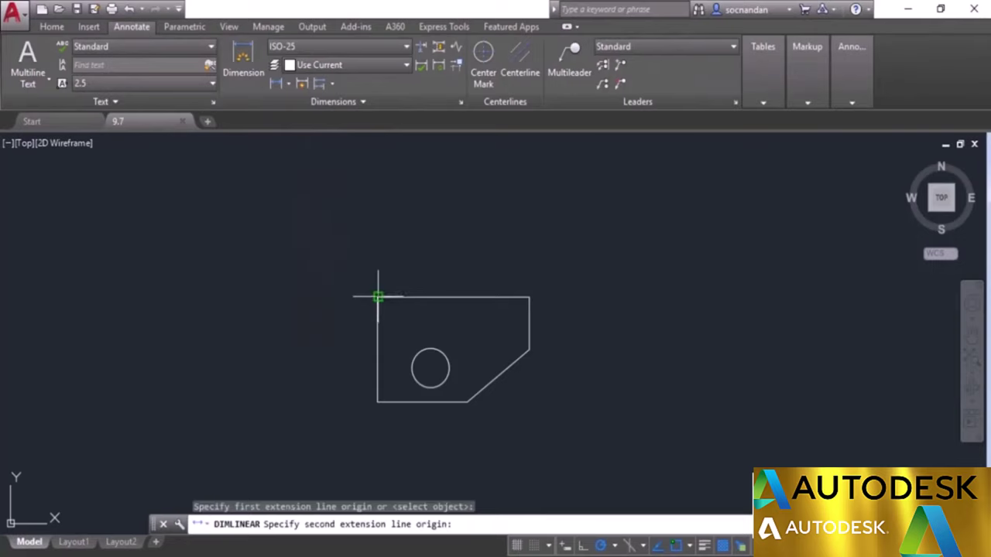
click(525, 295)
click(524, 272)
scroll(459, 317, up, 2)
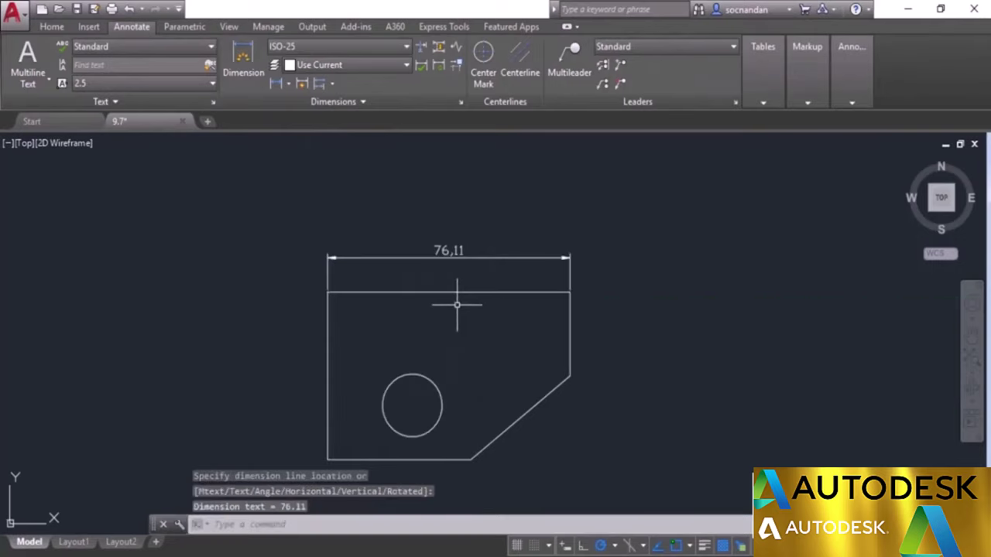
- Erase the linear dimension above the plate's top edge
middle_drag(469, 317, 492, 310)
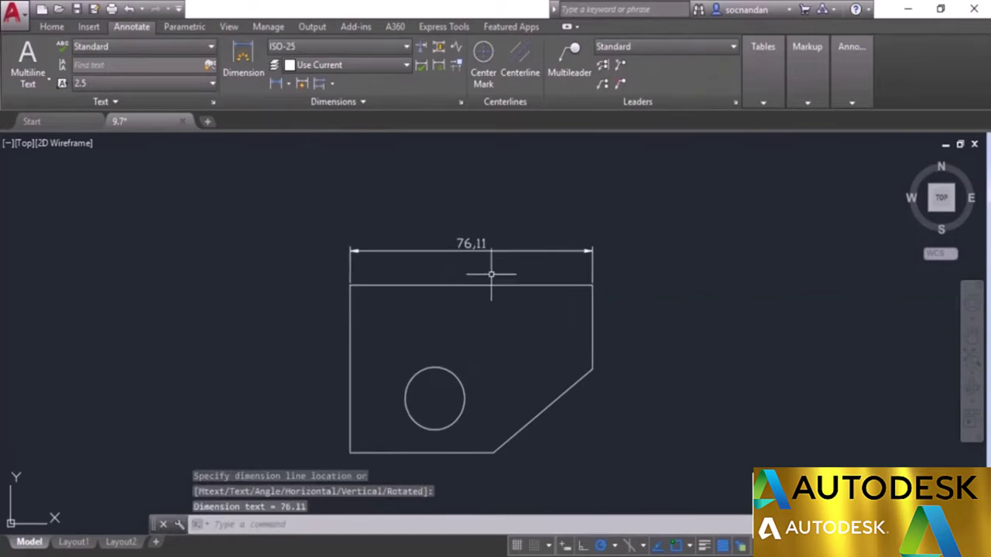
click(450, 233)
click(460, 250)
right_click(457, 250)
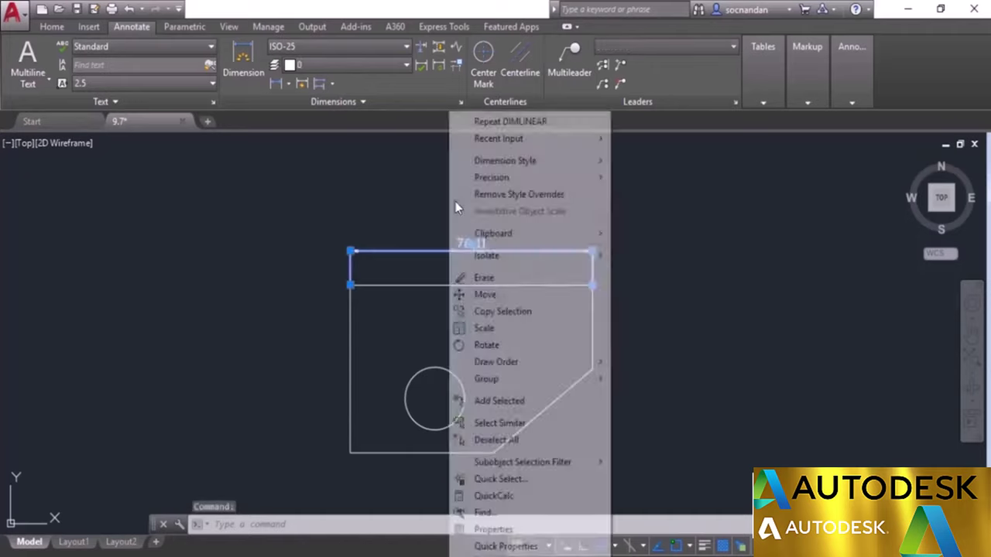
click(522, 279)
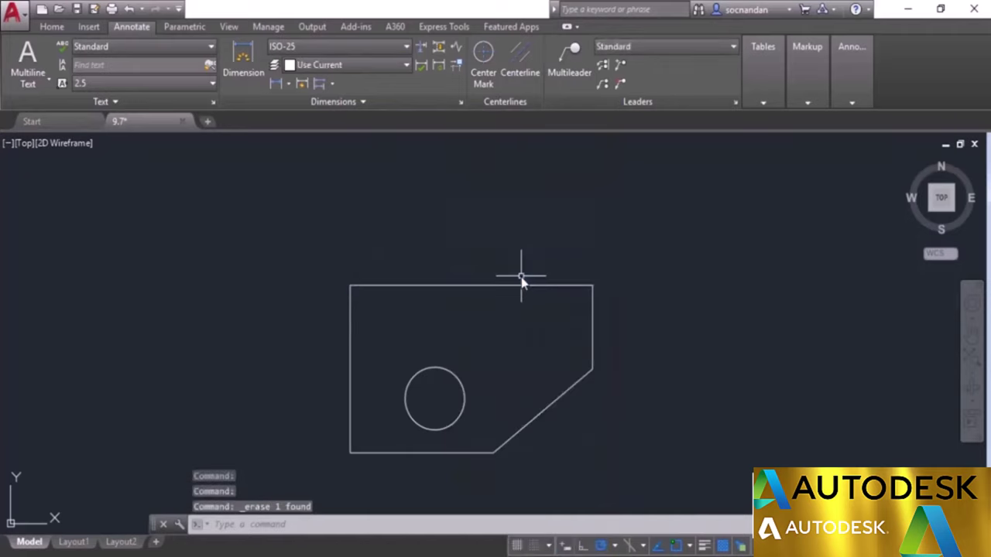
- Open the ISO-25 dimension style for modification and show its tolerance settings
click(387, 48)
click(352, 140)
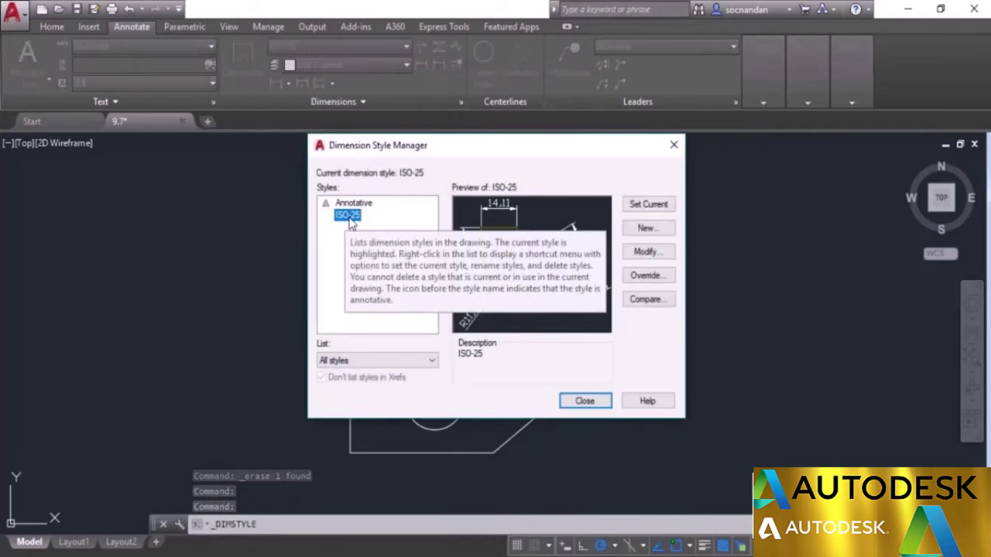
click(646, 254)
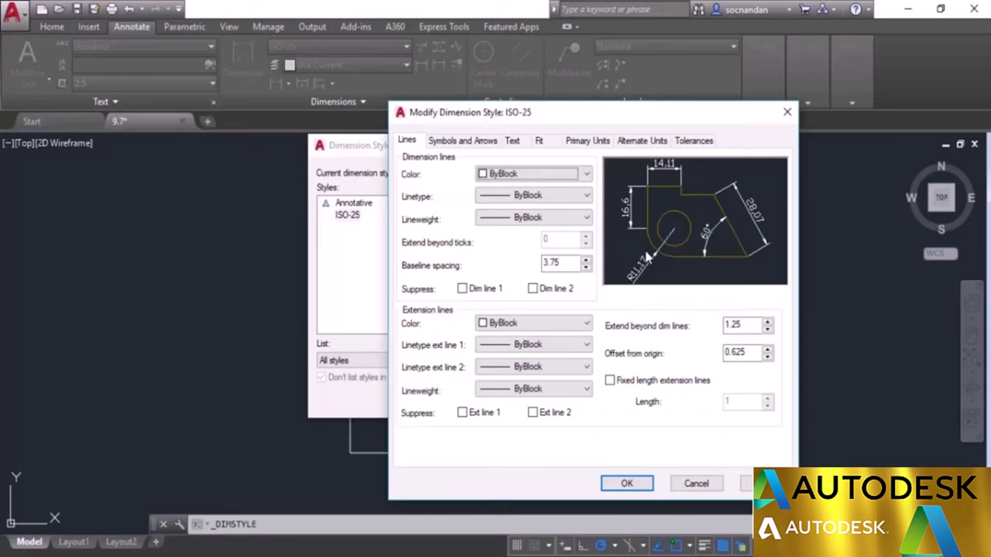
click(692, 141)
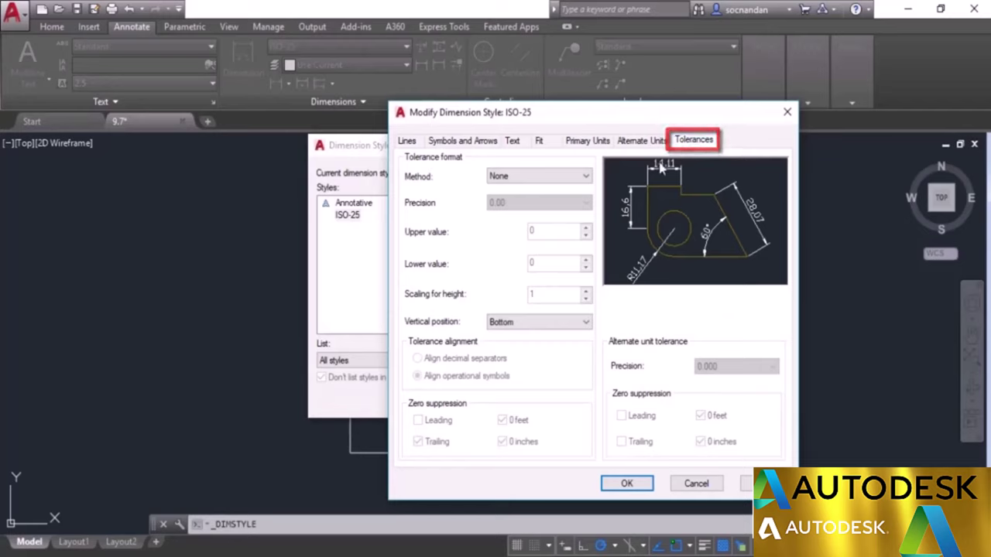
- Try the Symmetrical tolerance method with 0.00 precision, followed by the Deviation, Limits and Basic methods, to compare their previews
click(531, 180)
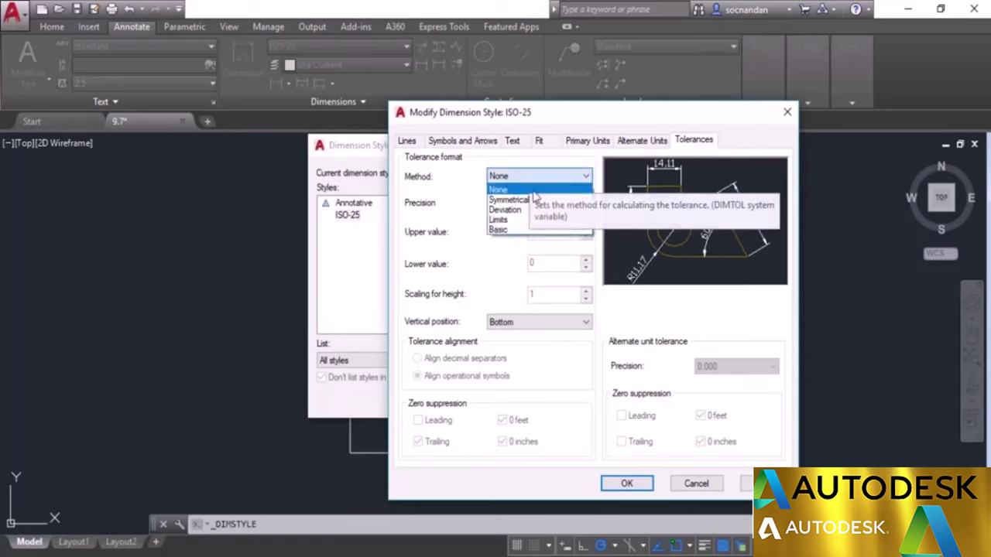
click(539, 201)
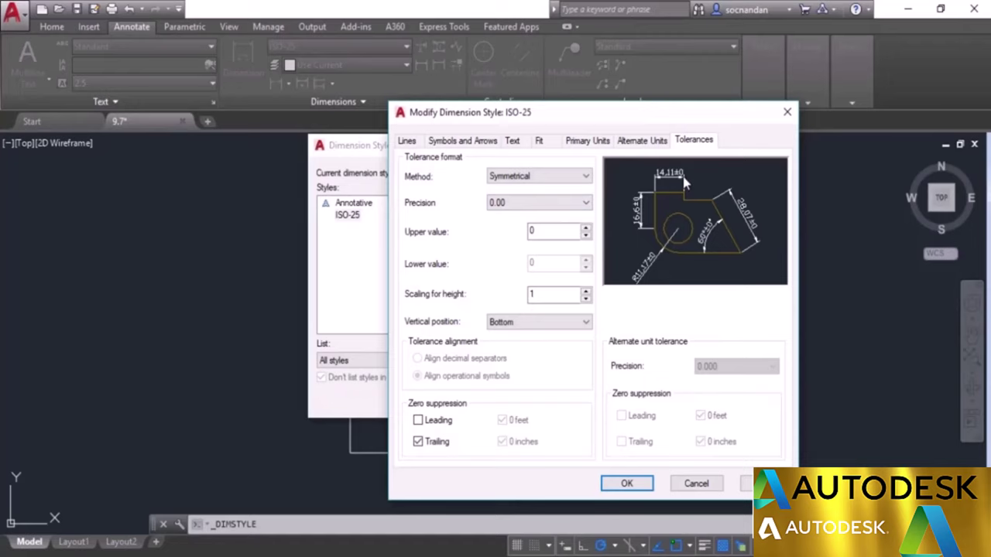
click(571, 206)
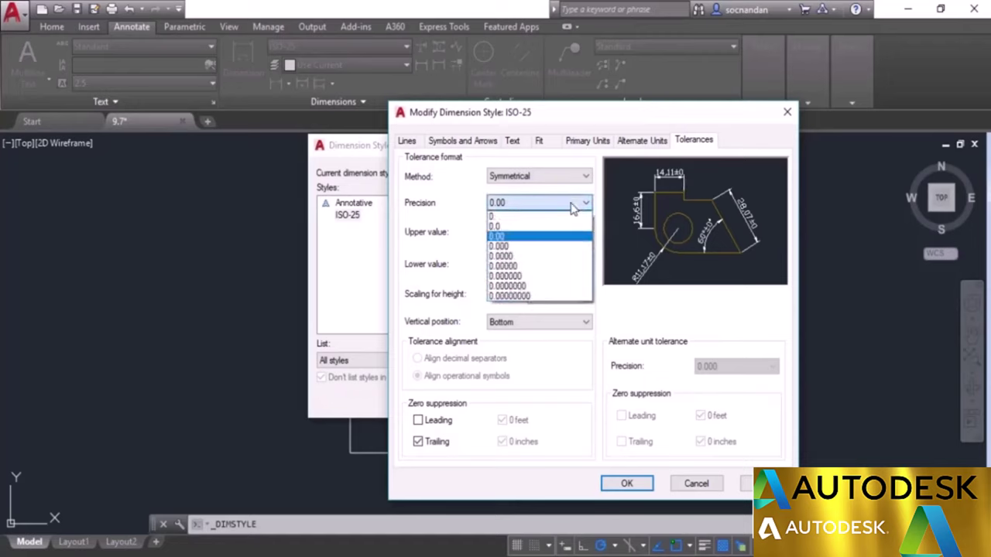
click(524, 237)
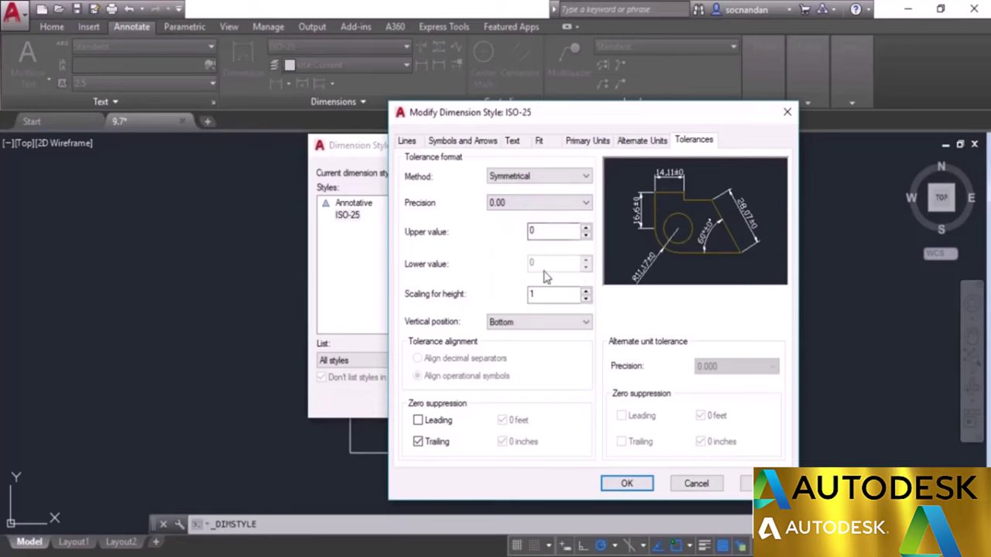
click(546, 176)
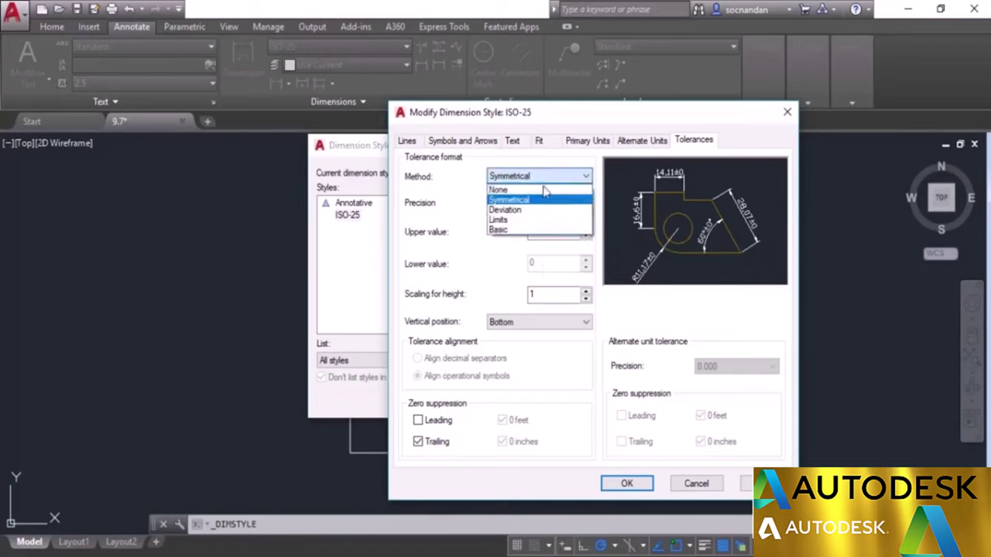
click(529, 210)
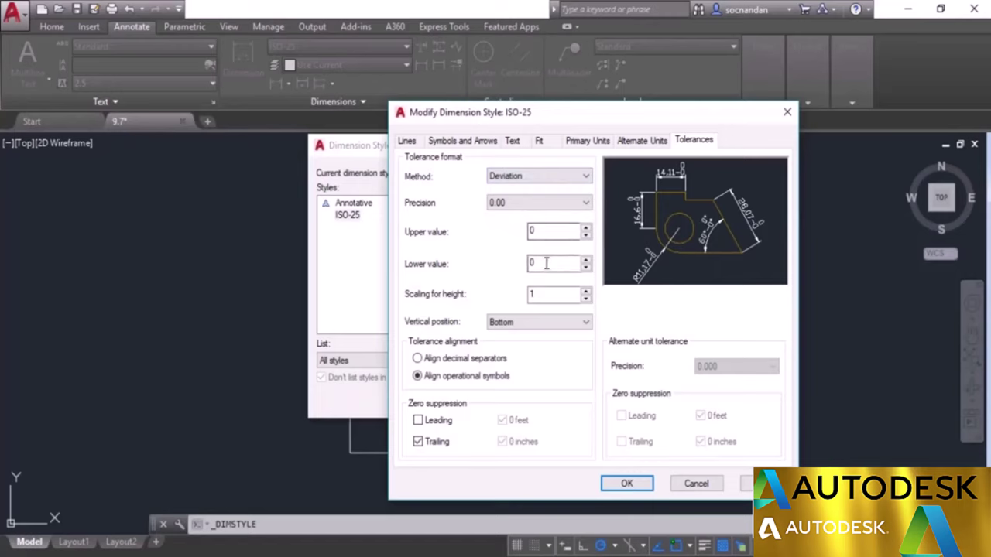
click(545, 177)
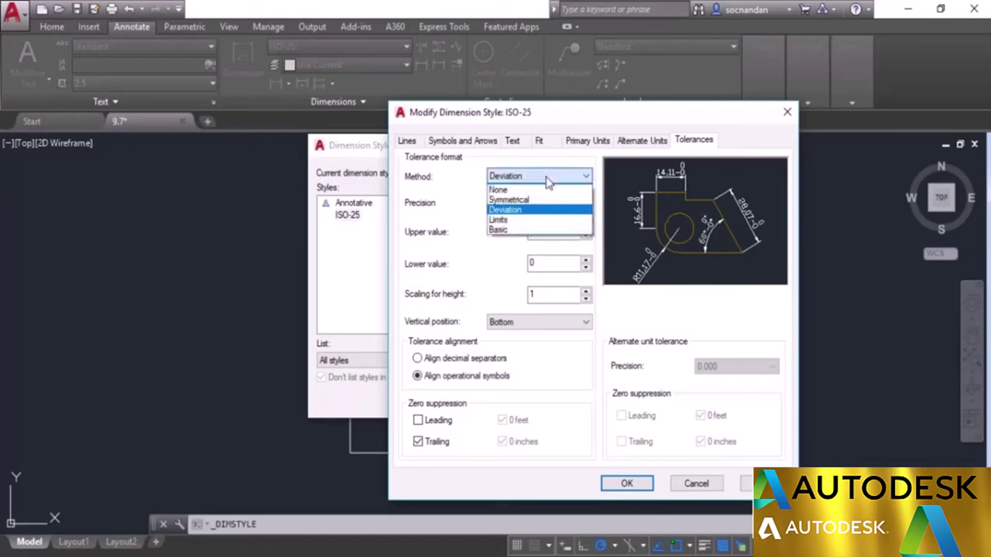
click(526, 221)
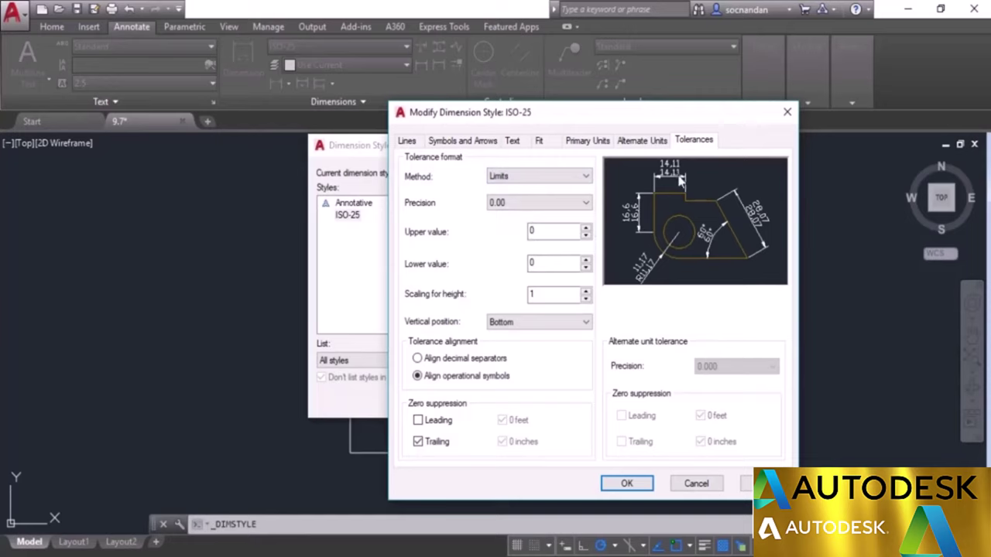
click(581, 178)
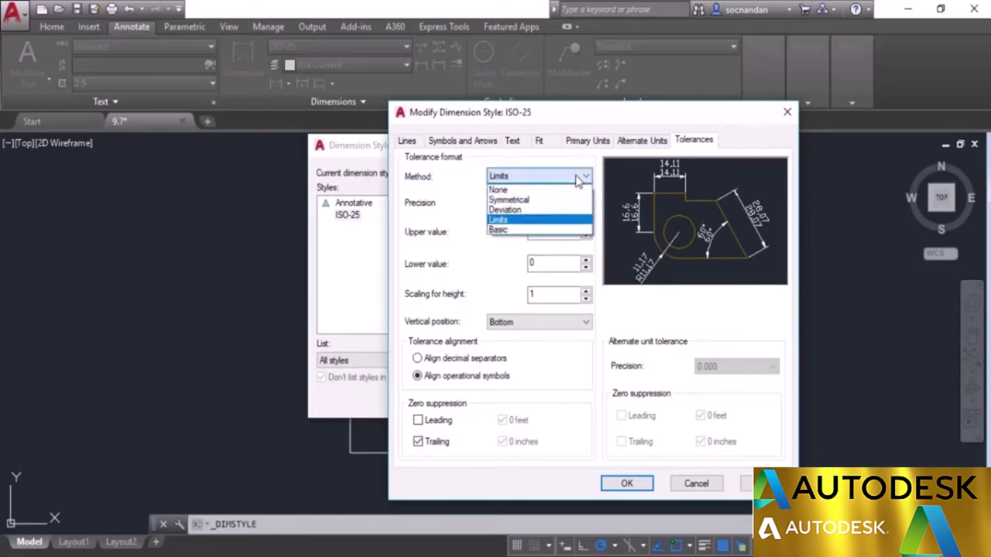
click(524, 230)
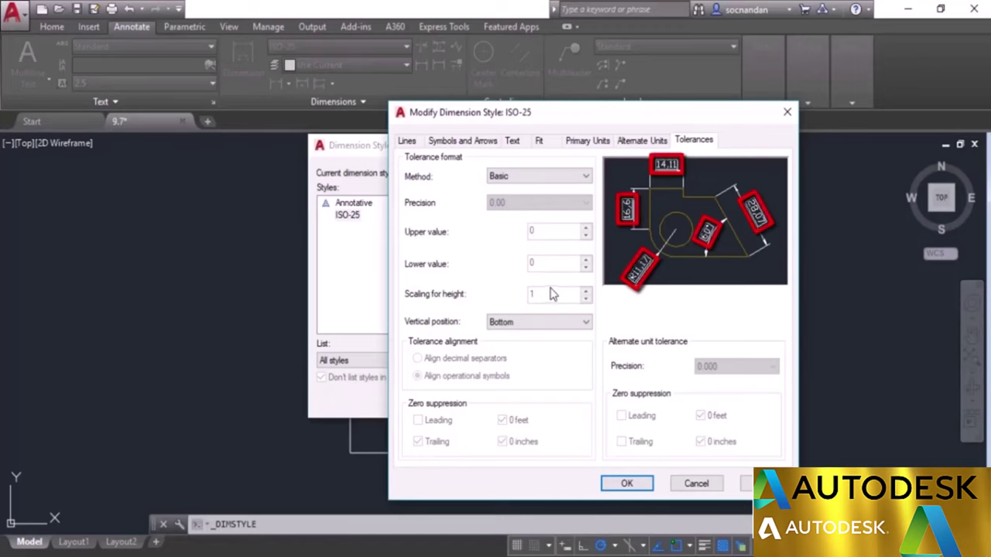
- Set the ISO-25 tolerance method to Deviation with upper value 0.02 and lower value 0.03, and close the style manager
click(542, 177)
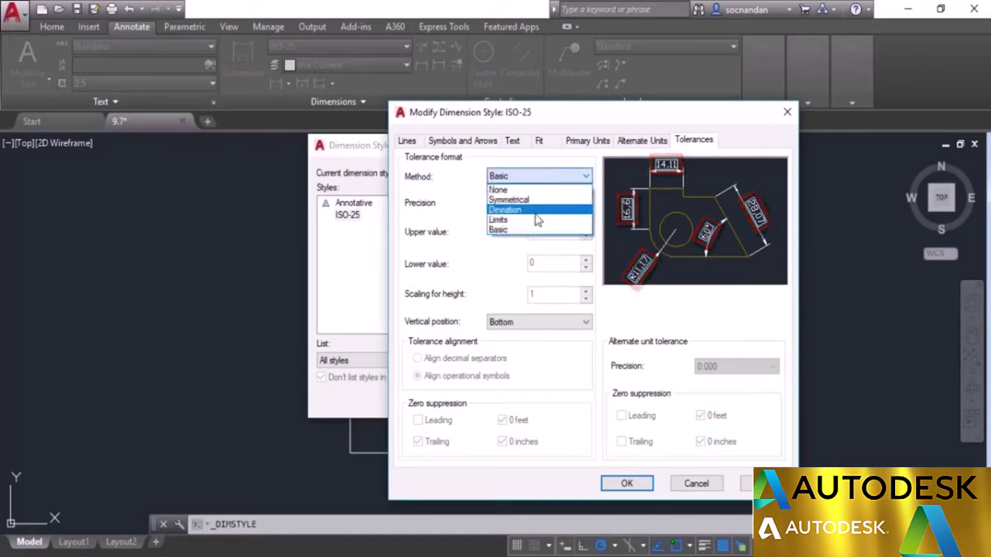
click(510, 209)
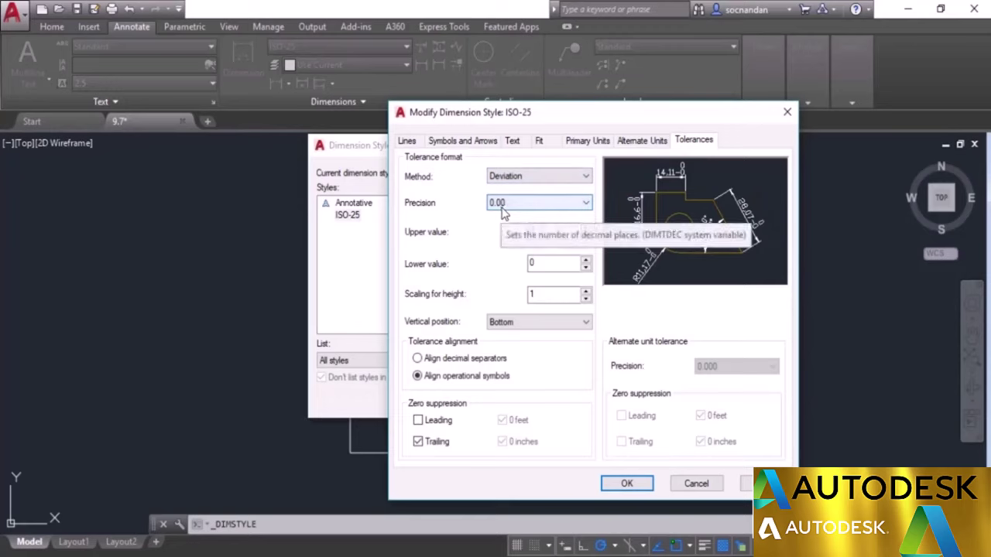
double_click(541, 232)
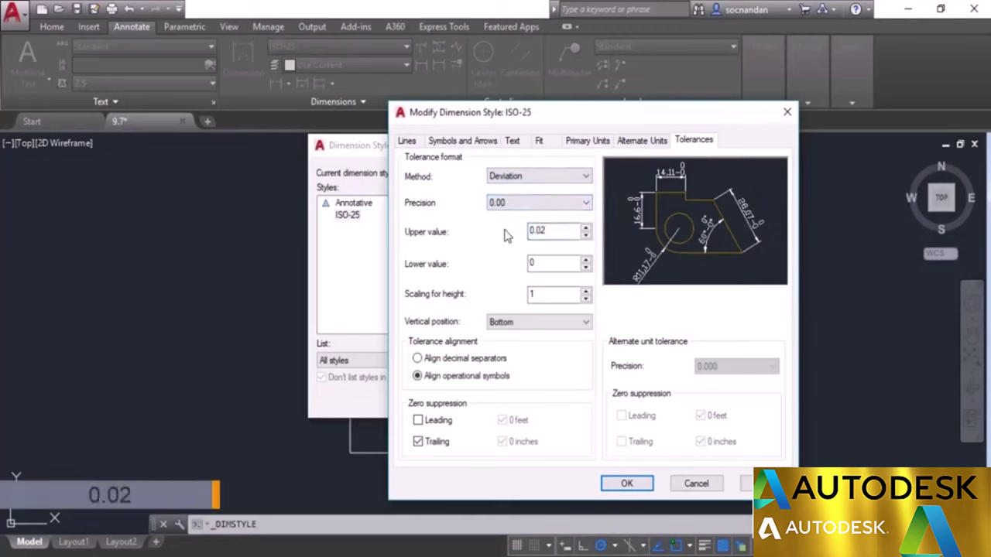
double_click(540, 264)
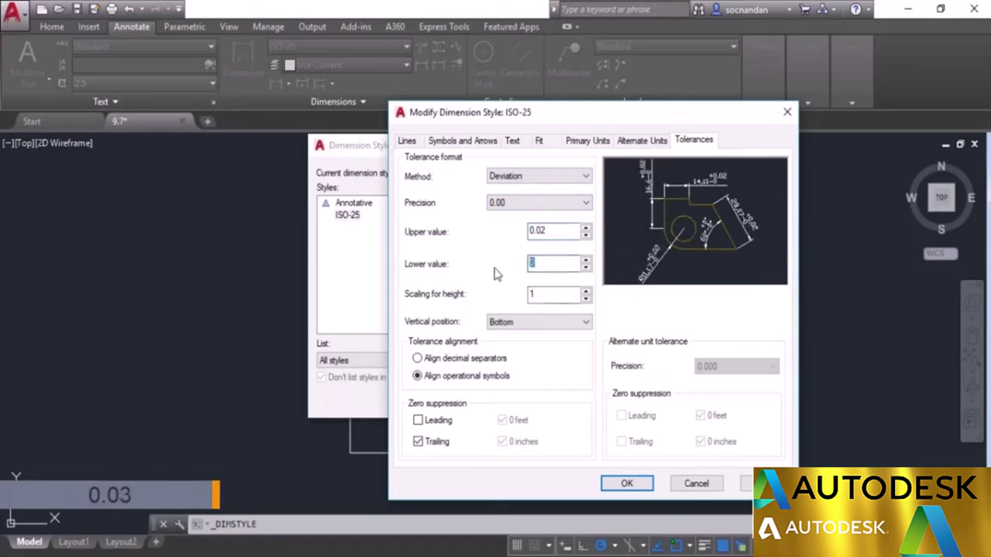
text(0.03)
click(627, 484)
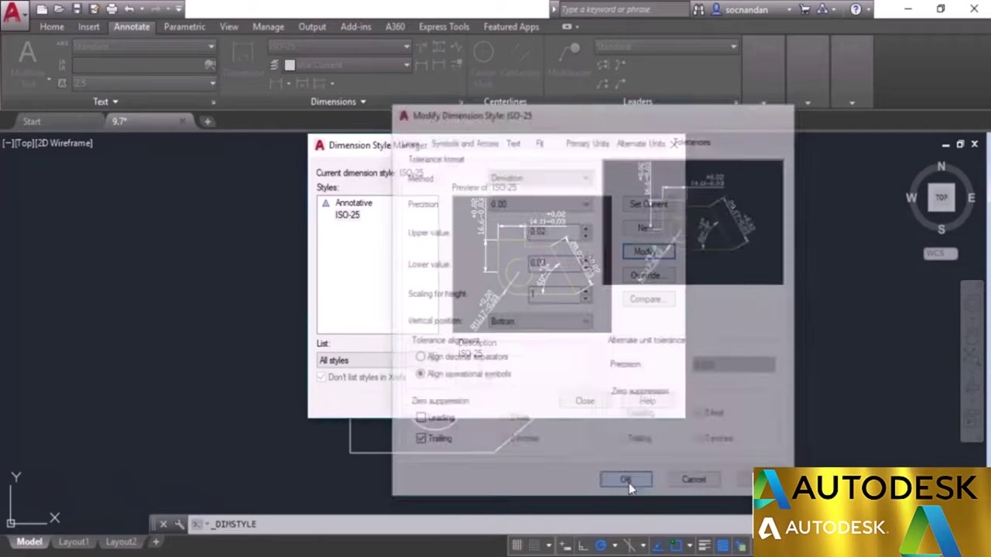
click(596, 404)
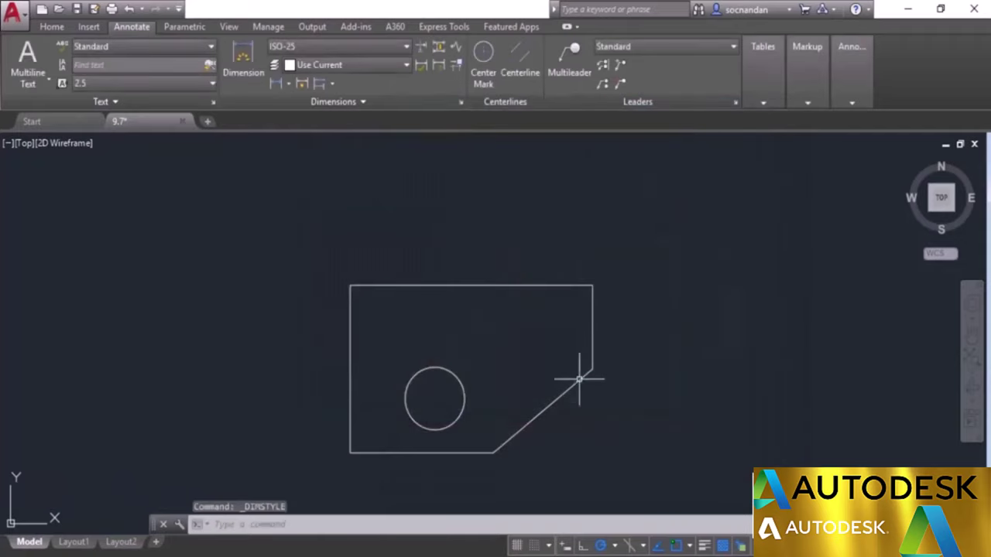
- Add a horizontal linear dimension above the plate's top edge, between its upper left and upper right corners
click(275, 82)
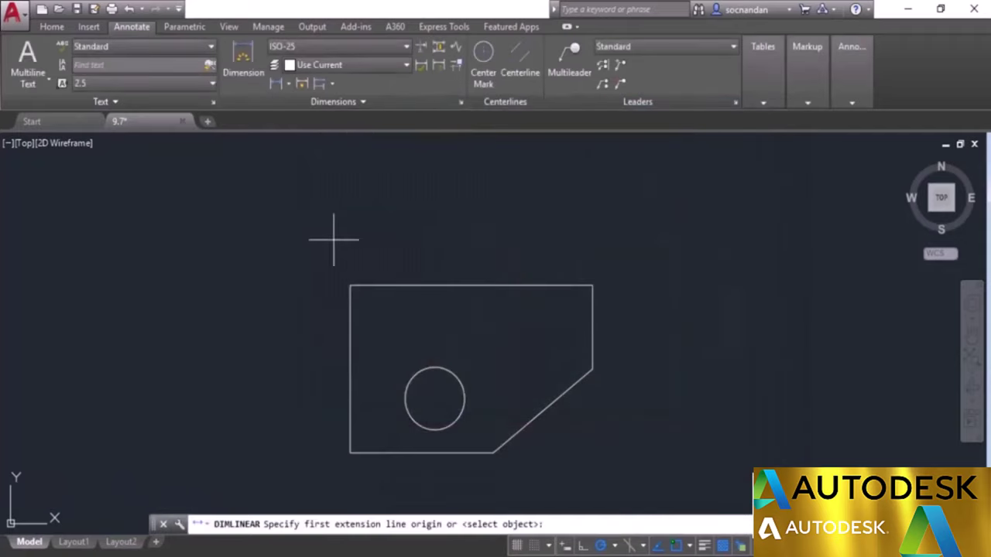
click(349, 286)
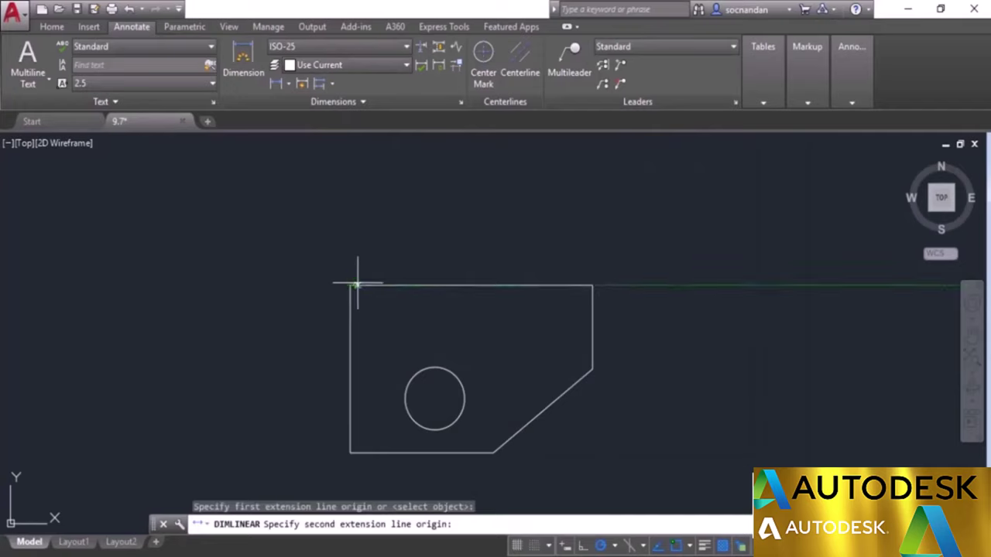
click(592, 286)
click(570, 254)
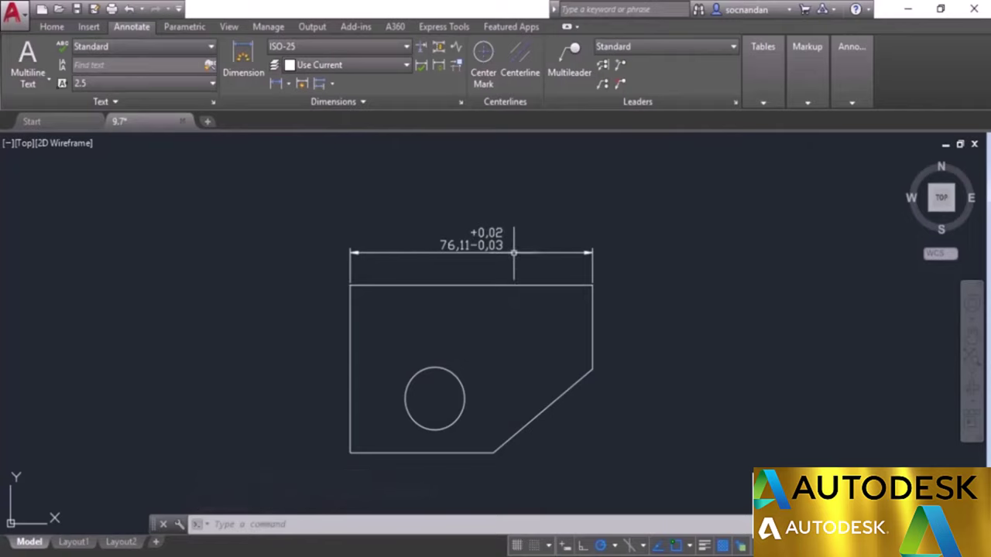
- Add a vertical linear dimension beside the plate's left edge, from its lower left to its upper left corner
click(276, 83)
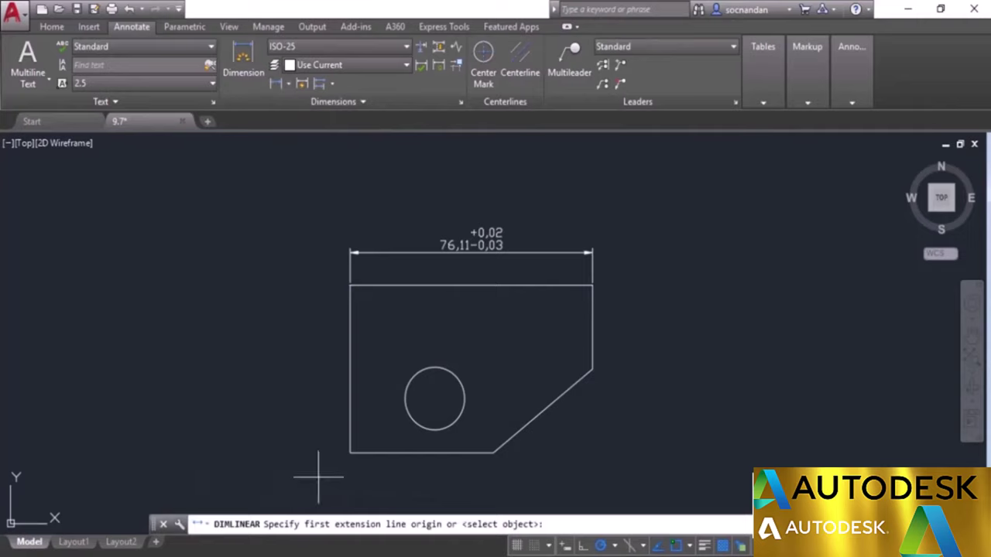
click(349, 453)
click(350, 286)
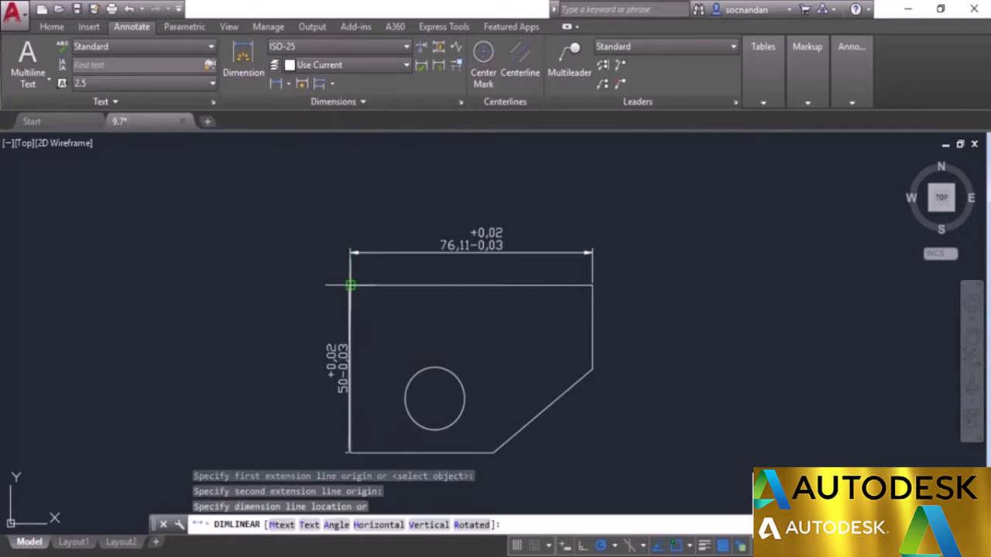
click(303, 364)
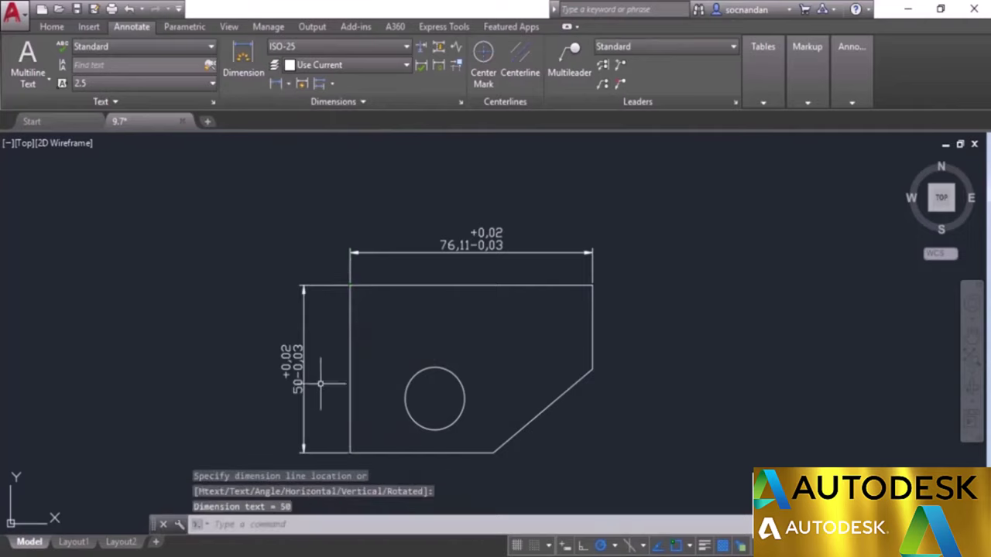
- Add a radius dimension to the circle, with its text outside the plate beyond the sloped edge
click(288, 84)
click(313, 246)
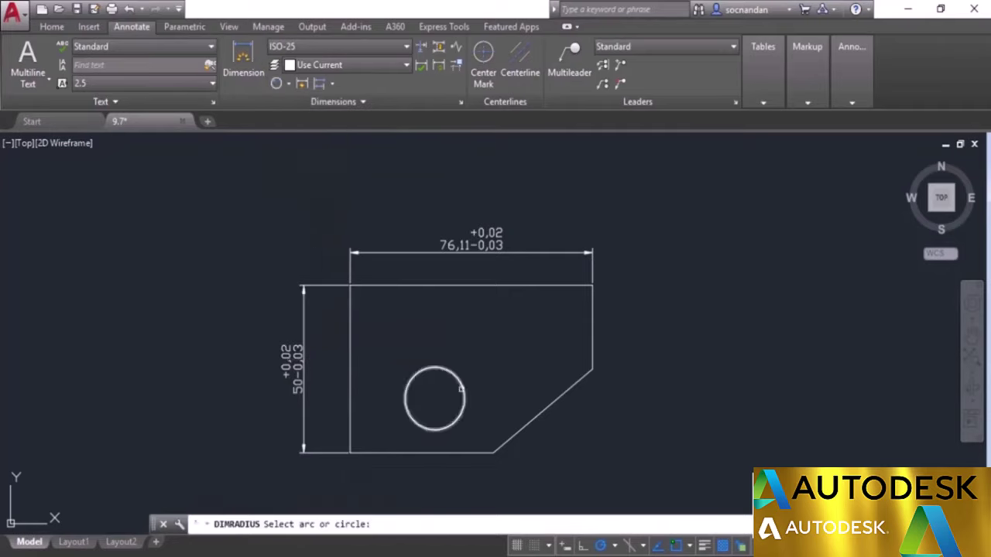
click(463, 400)
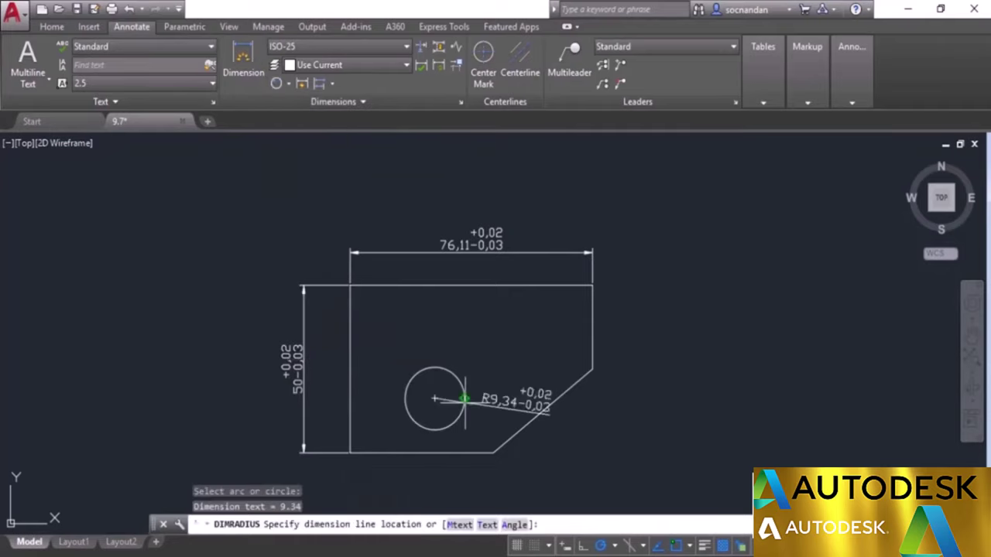
click(602, 454)
middle_drag(711, 421, 729, 365)
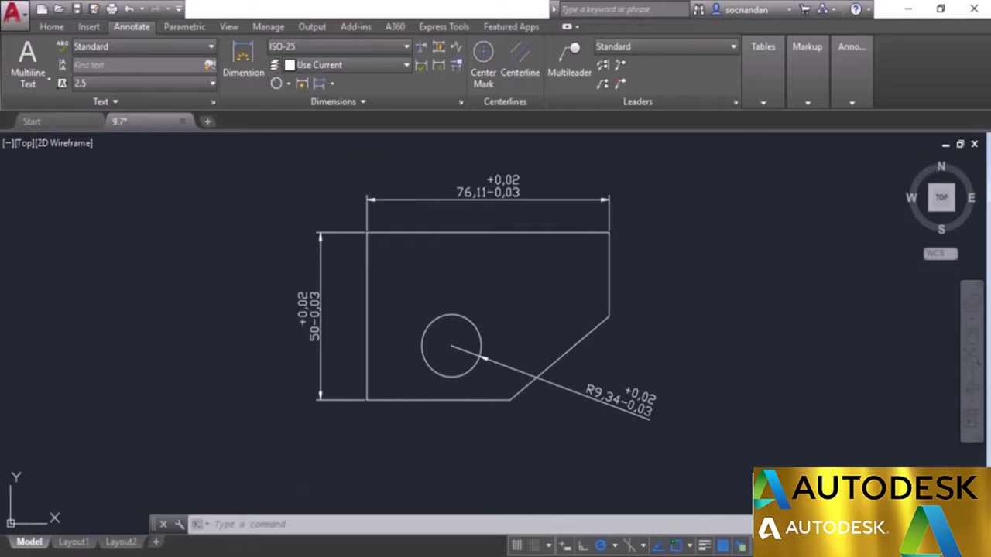
- In the radius dimension's properties, set the upper tolerance limit to 0.01 and the lower tolerance limit to 0.05
click(642, 407)
right_click(663, 229)
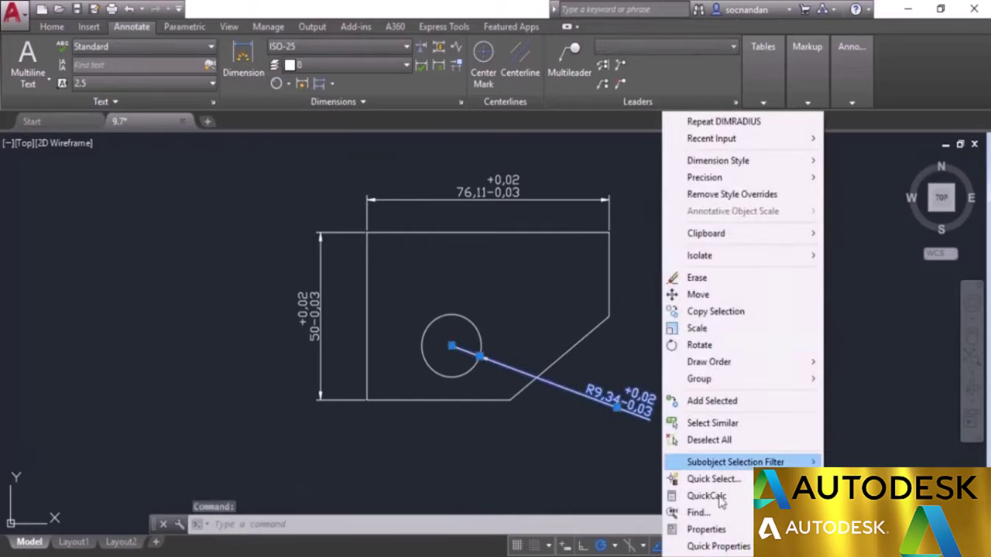
click(706, 529)
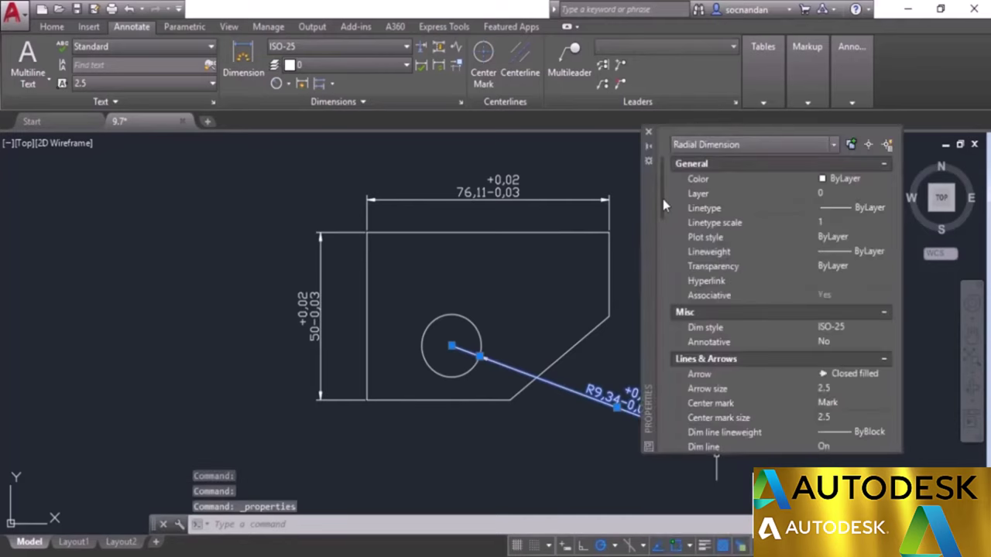
drag(662, 199, 664, 445)
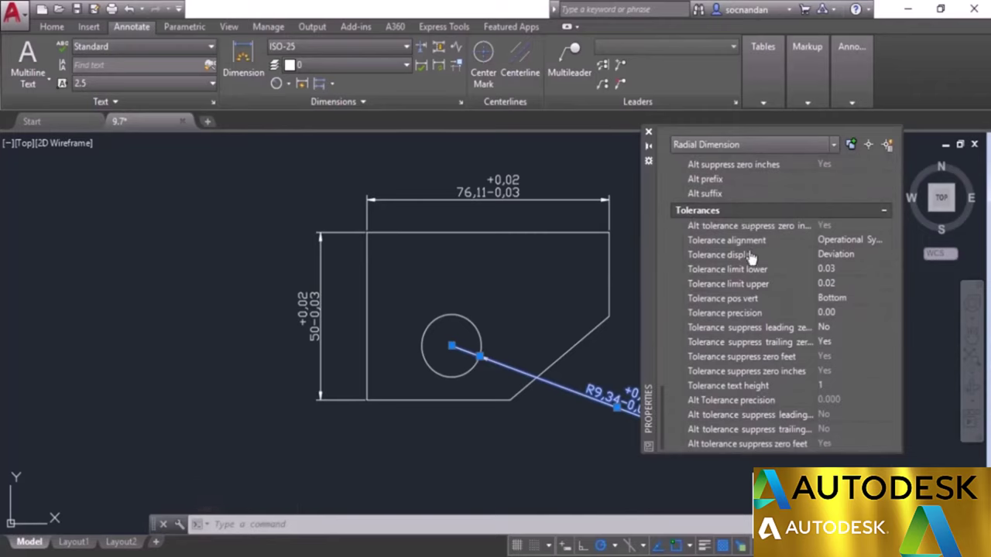
click(845, 284)
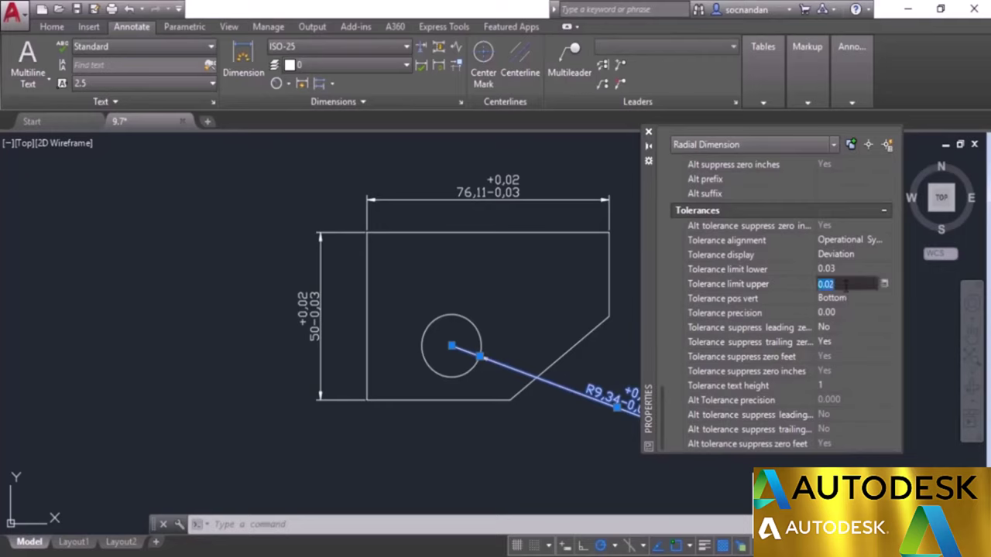
text(0.0)
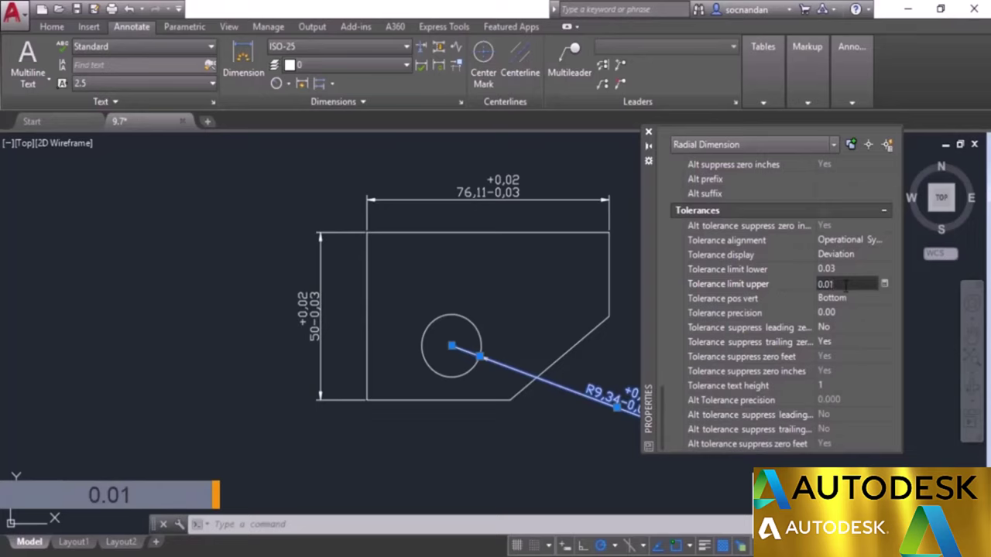
text(1)
click(849, 268)
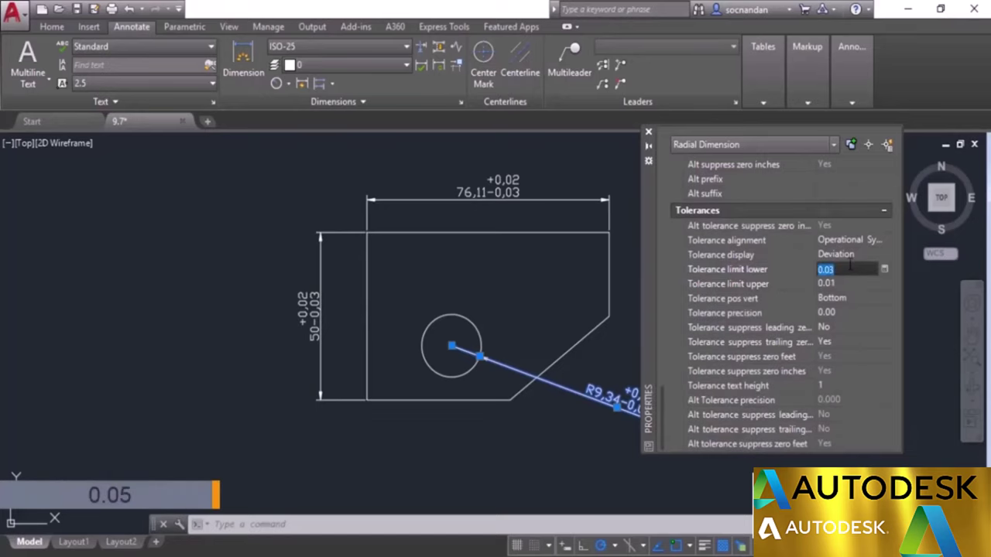
text(0.)
click(848, 283)
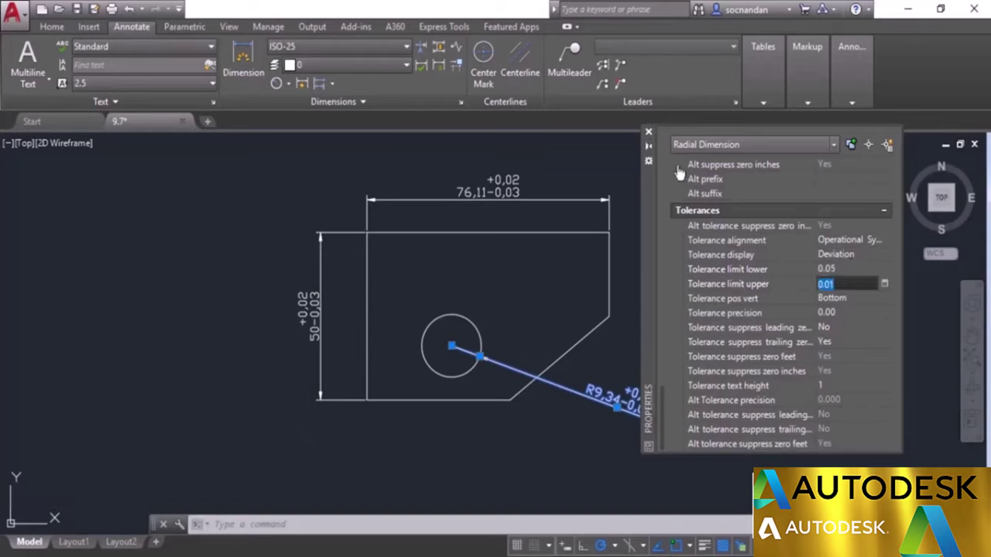
- Deselect the radius dimension and set the ISO-25 dimension style's tolerance method to None
click(649, 133)
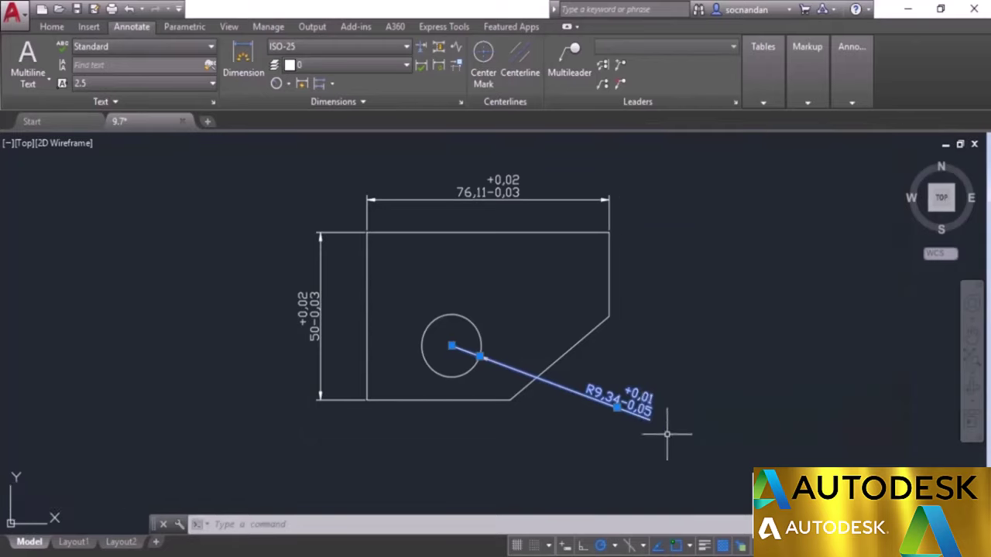
key(Escape)
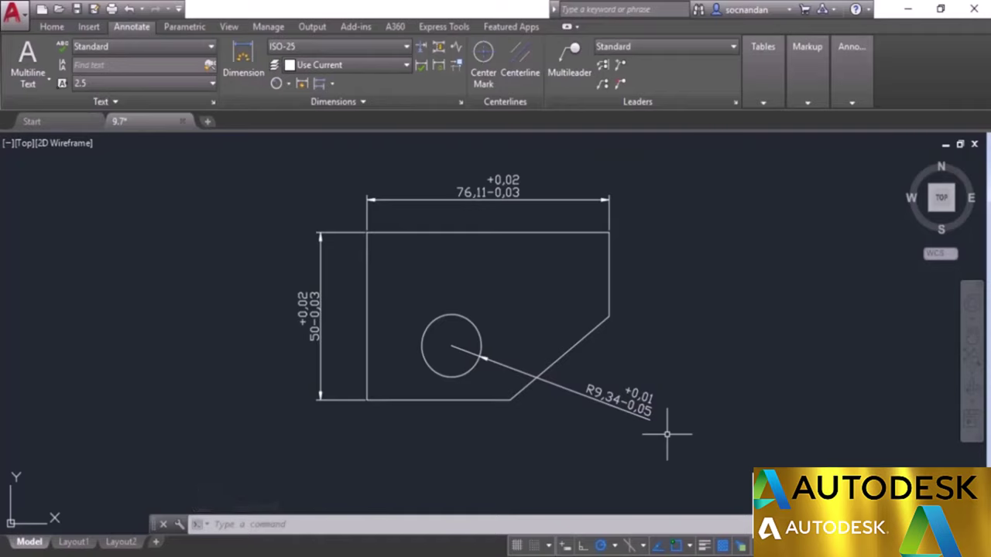
click(387, 47)
click(366, 141)
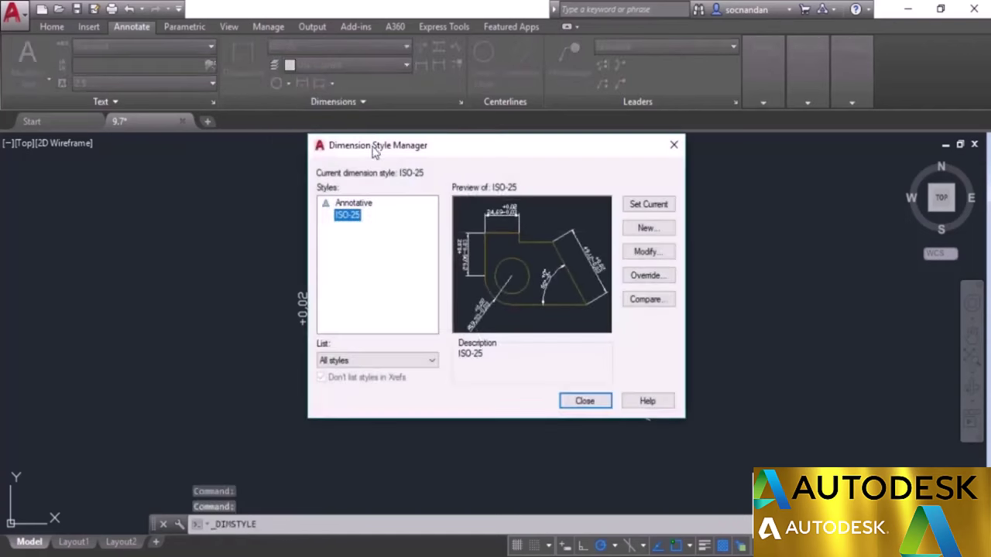
click(640, 254)
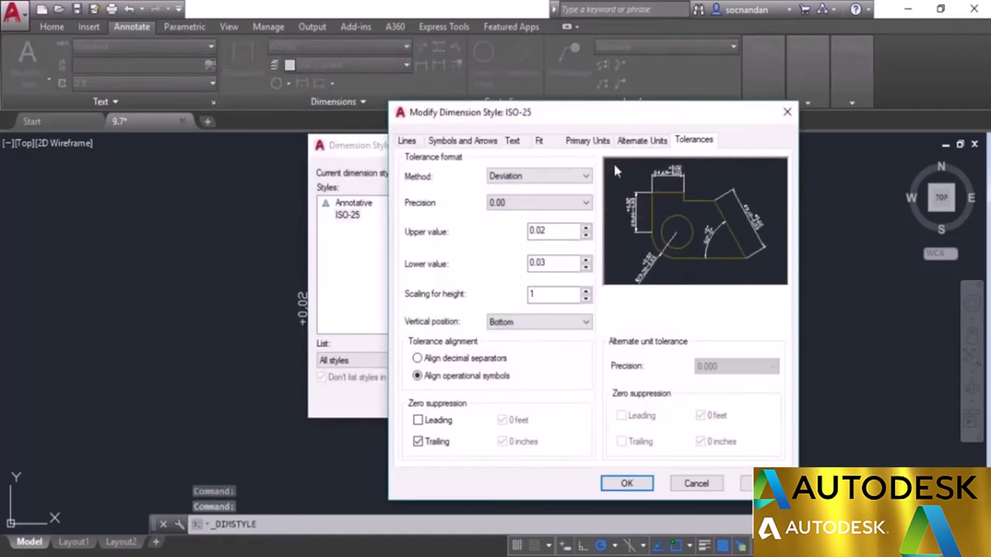
click(563, 177)
click(534, 190)
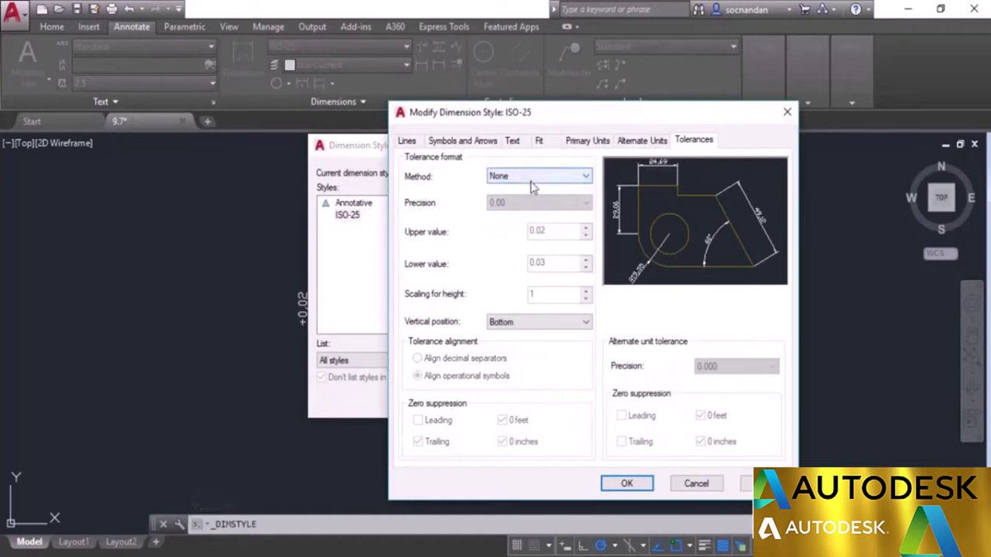
- Turn on alternate units in the ISO-25 style, with Decimal format and 0.00 precision
click(636, 146)
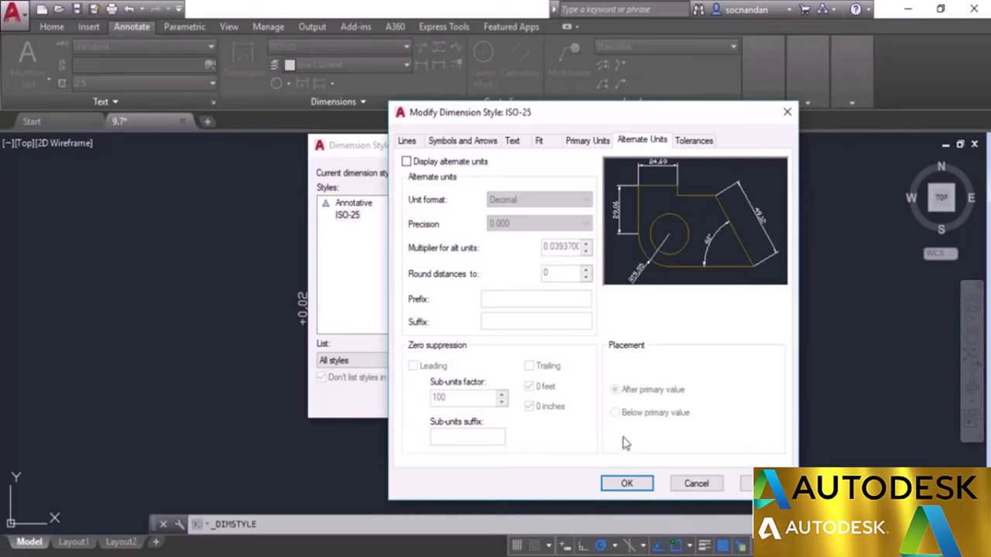
click(406, 162)
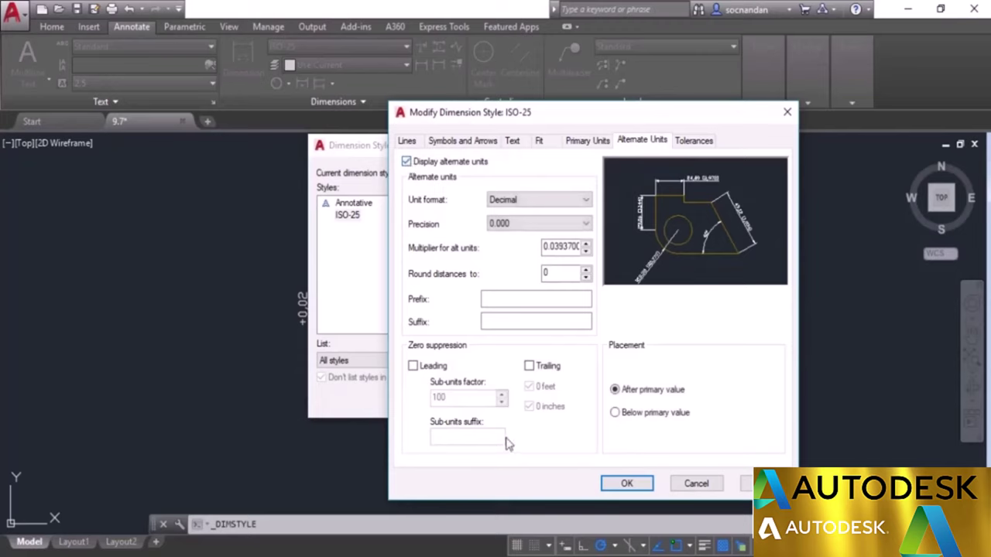
click(539, 201)
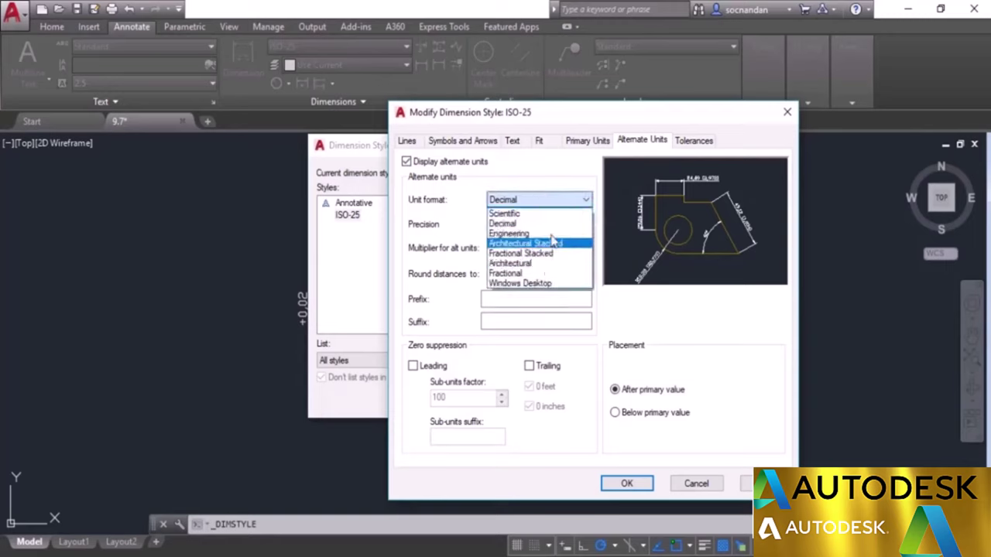
click(552, 224)
click(553, 224)
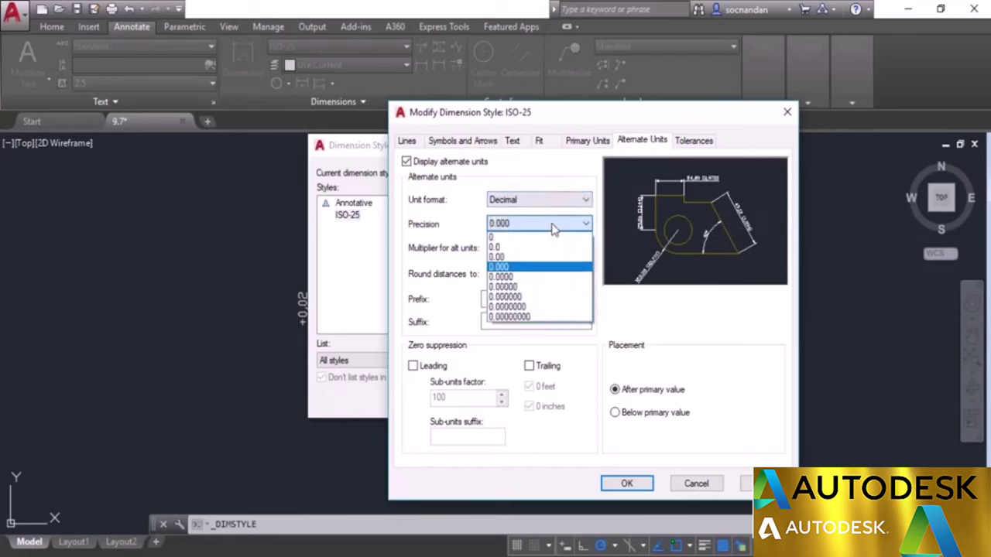
click(542, 256)
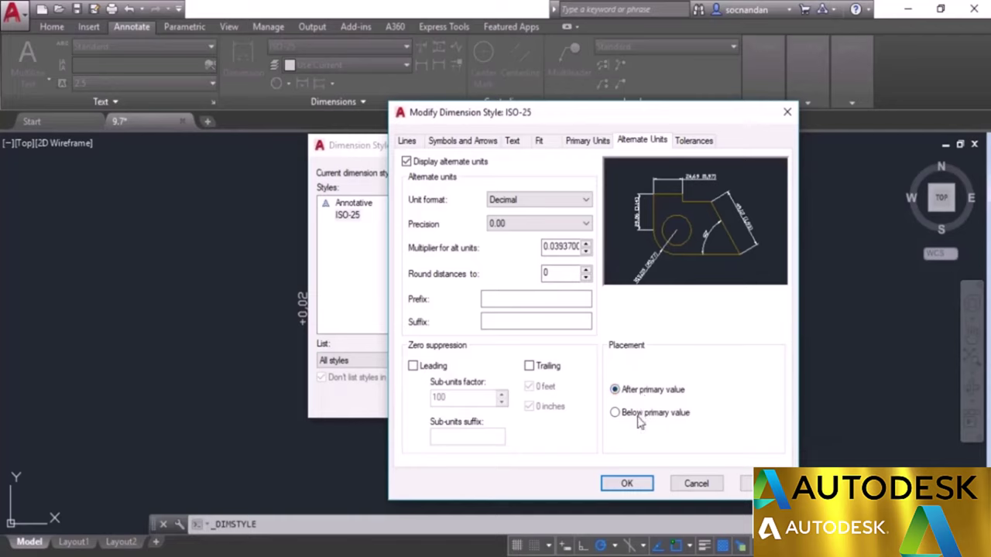
- Place the alternate units below the primary value and apply the modified ISO-25 style to the drawing
click(639, 421)
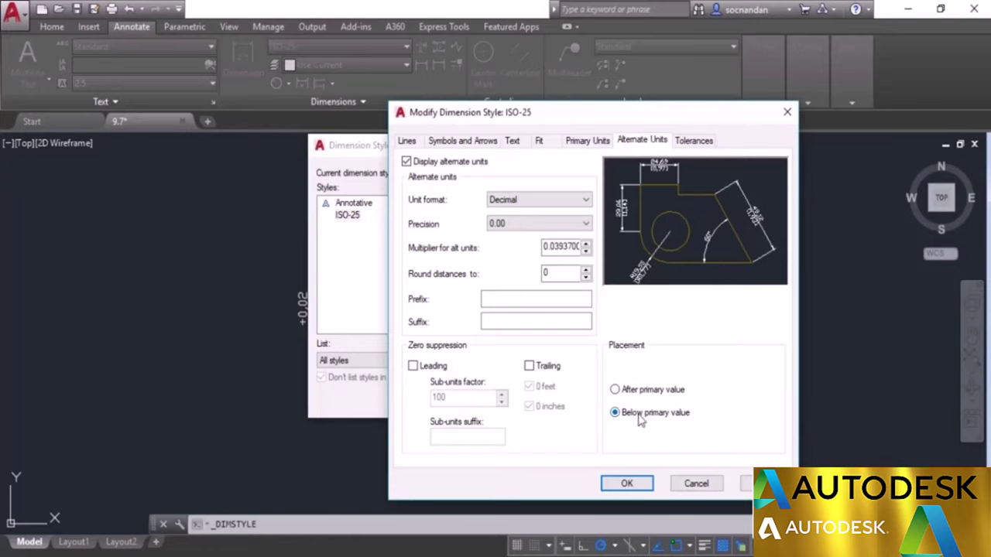
click(626, 483)
click(581, 403)
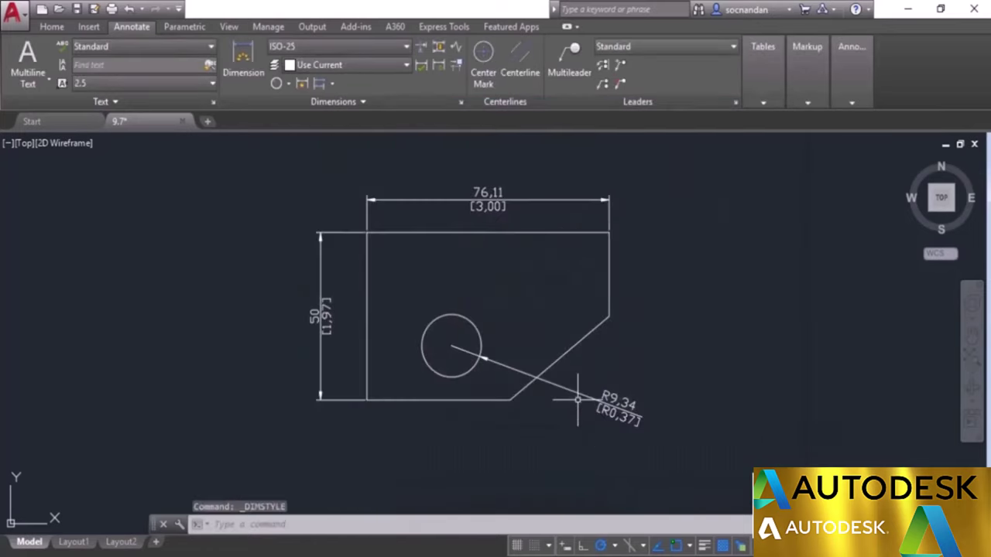
scroll(514, 206, up, 2)
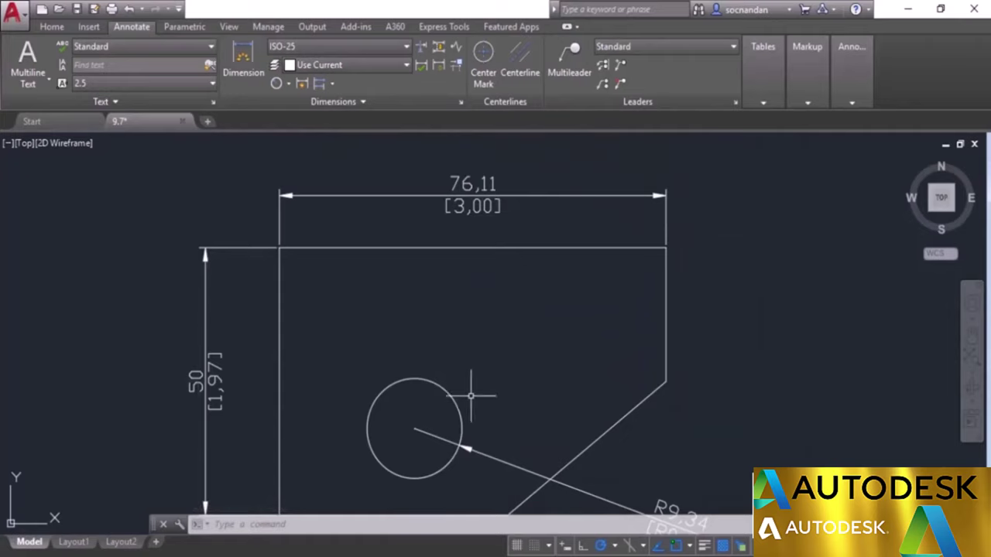
scroll(489, 405, down, 2)
middle_drag(615, 474, 610, 430)
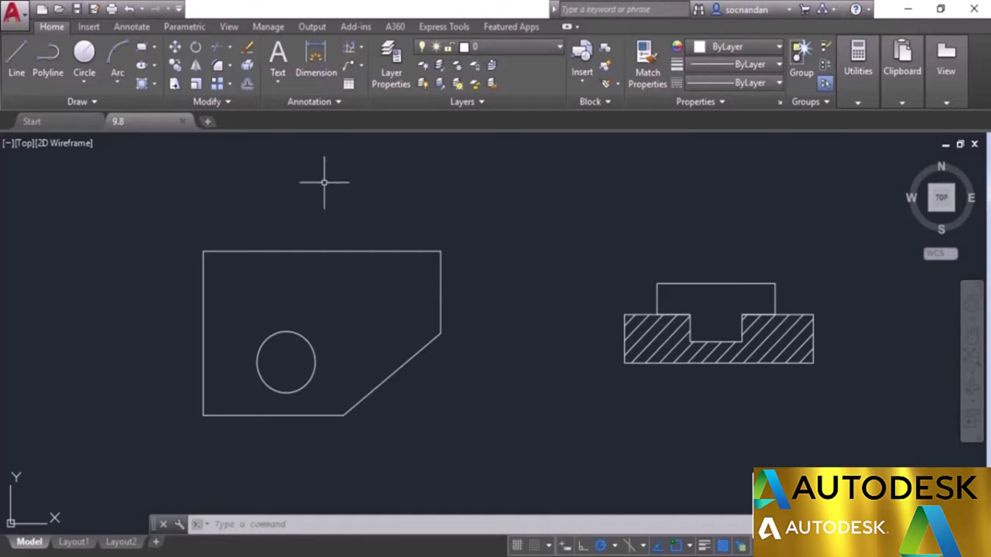
- In drawing 9.8, add a horizontal linear dimension above the plate's top edge, between its upper left and upper right corners
click(146, 28)
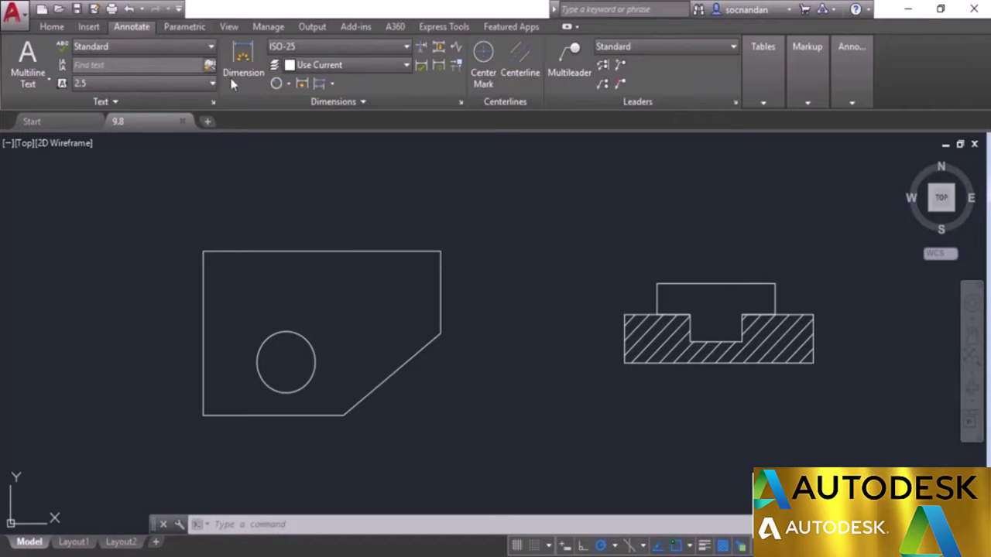
click(289, 90)
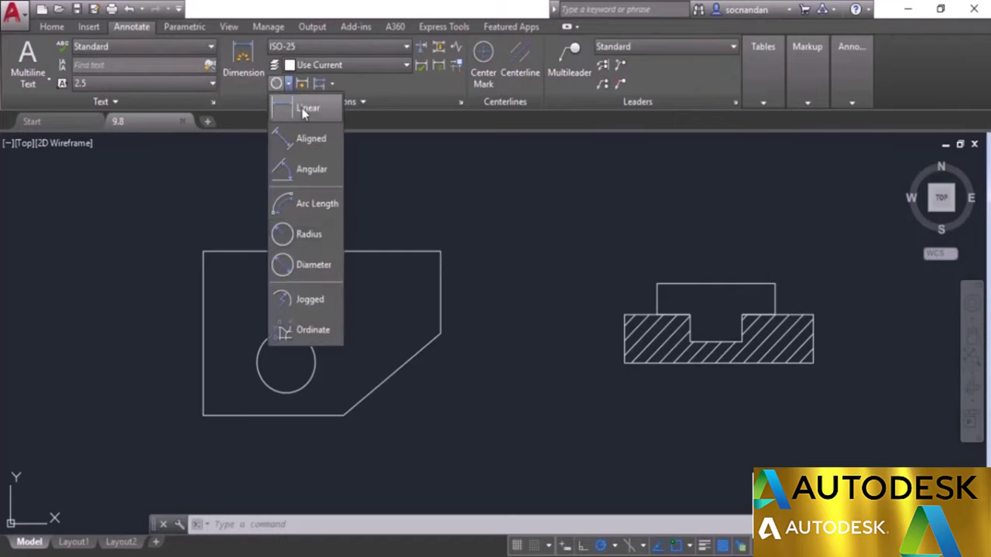
click(300, 104)
middle_drag(304, 225, 420, 248)
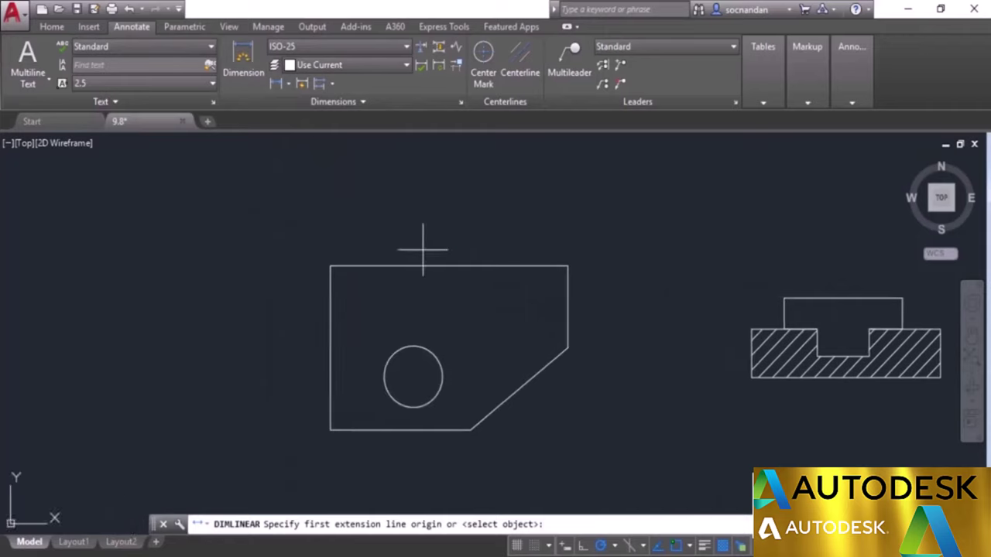
click(332, 265)
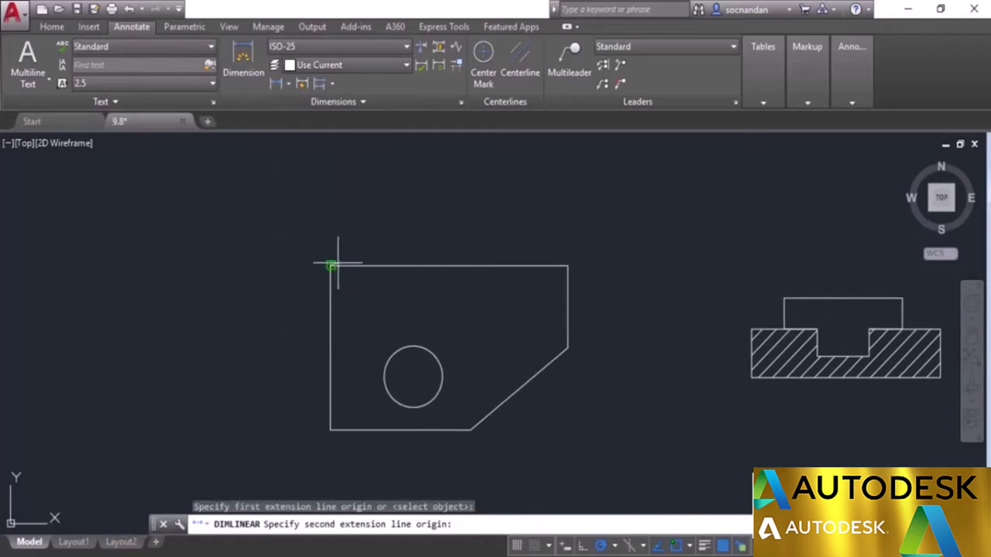
click(567, 266)
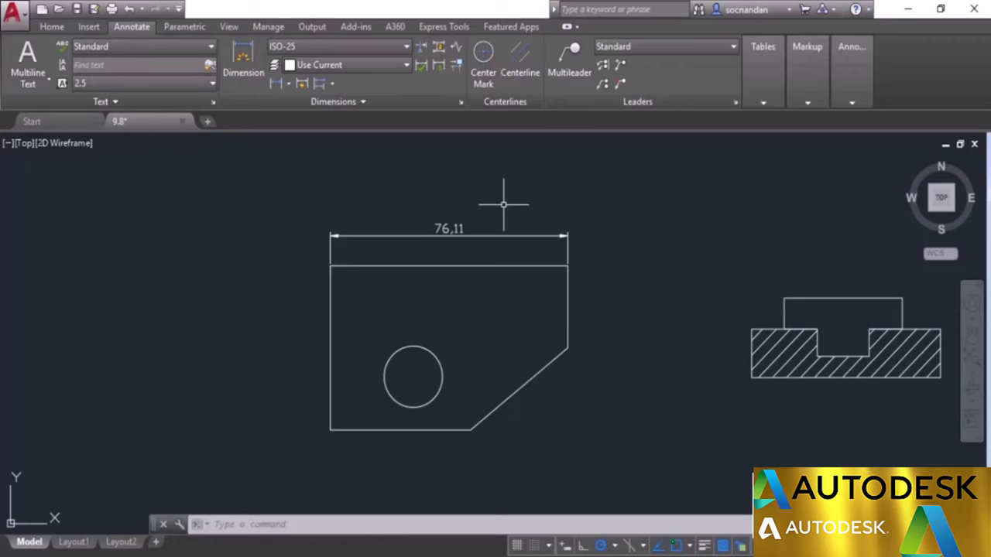
- Start a geometric tolerance and choose the position symbol for its first row
click(380, 102)
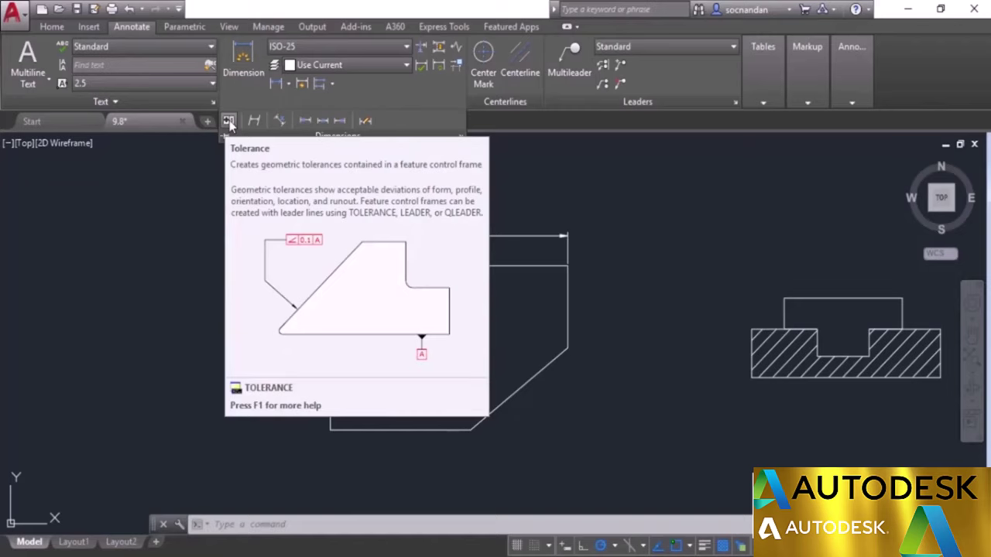
click(229, 121)
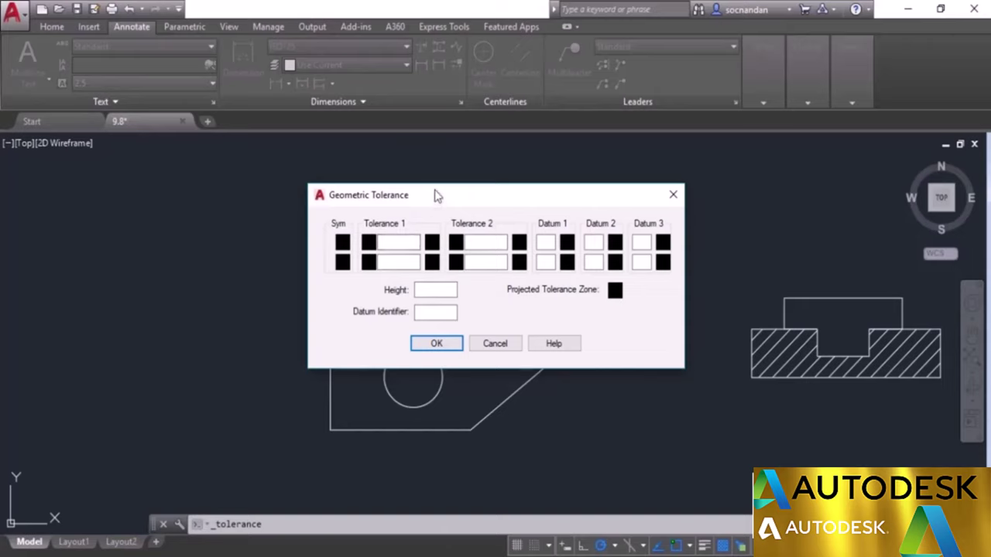
drag(435, 196, 422, 201)
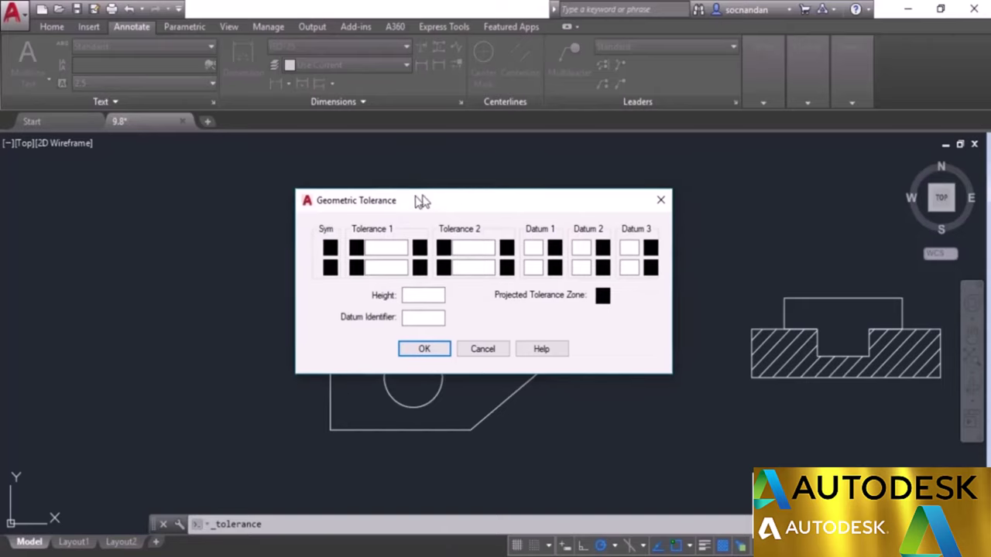
click(329, 249)
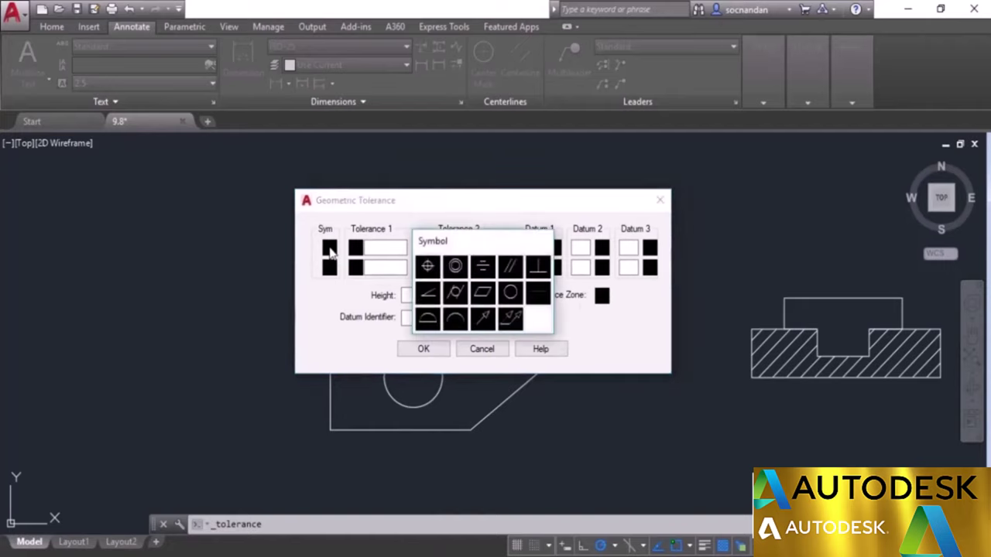
click(428, 266)
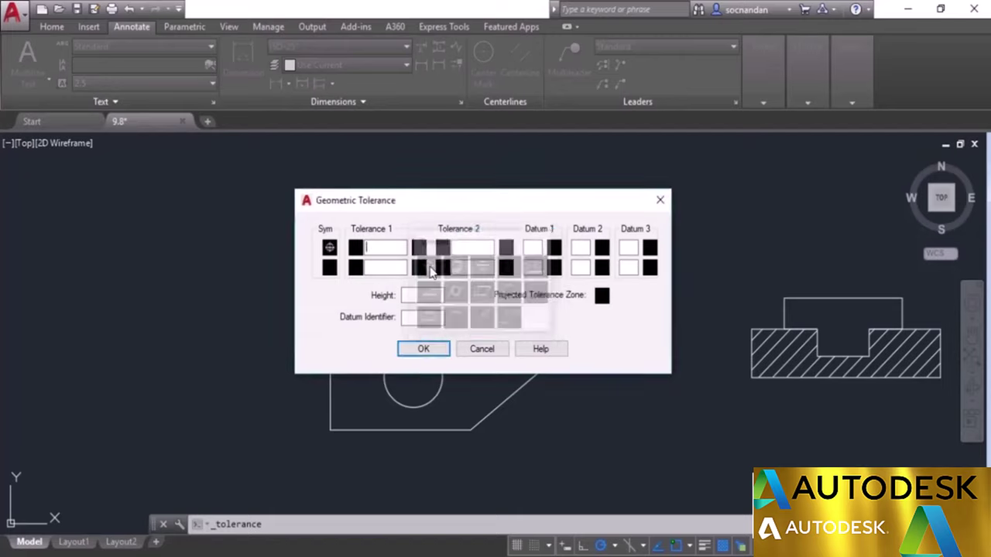
- Set Tolerance 1 to 0.02 with a diameter symbol and the maximum material condition (M)
click(355, 249)
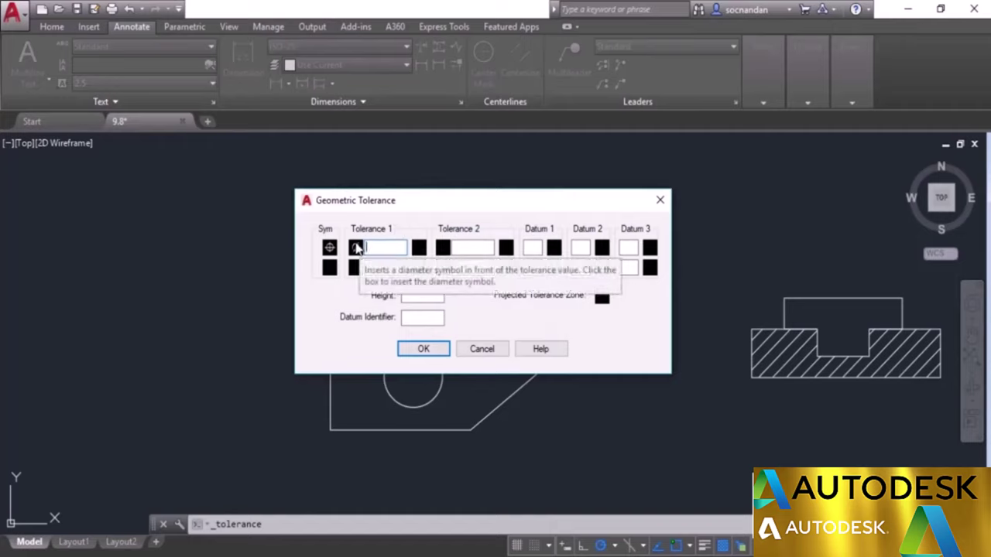
click(382, 246)
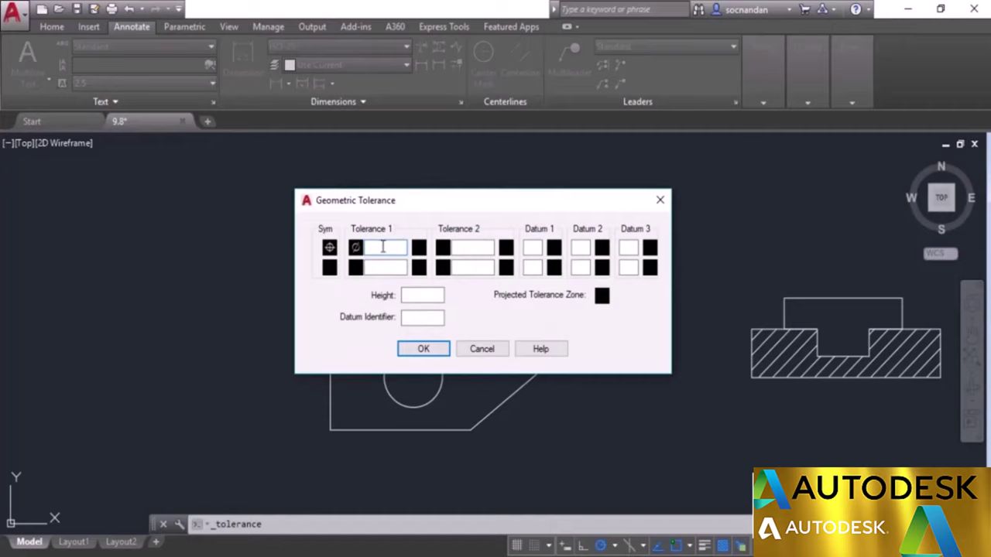
text(0.02)
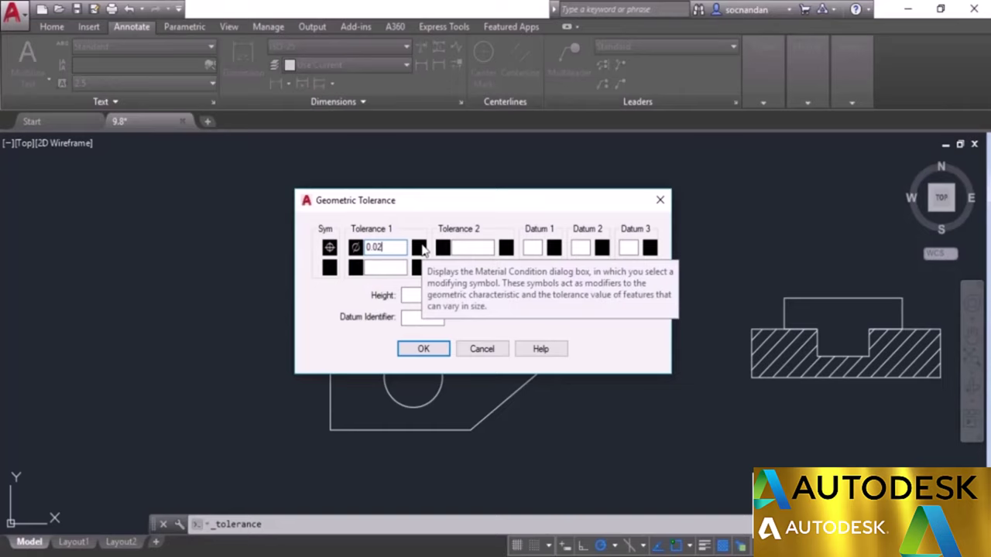
click(418, 247)
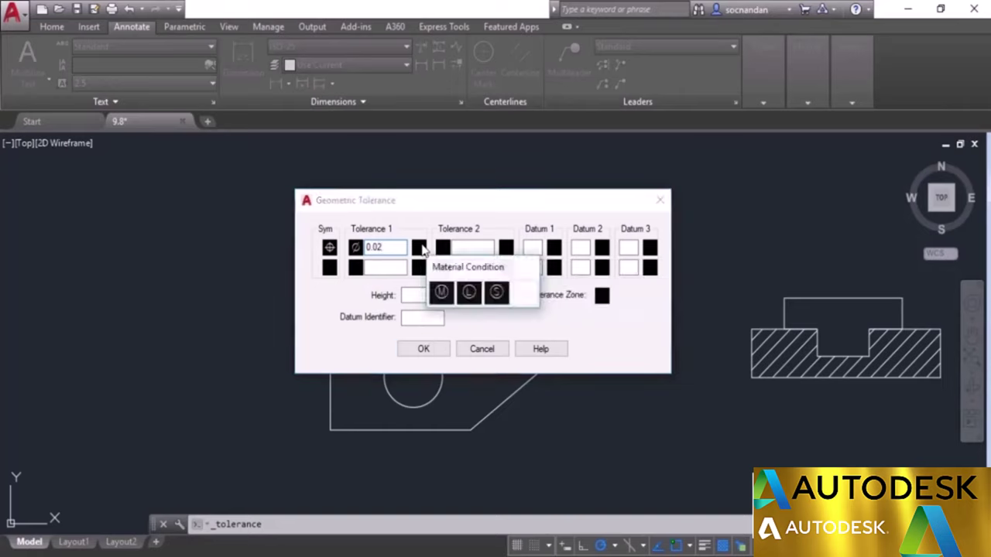
click(445, 295)
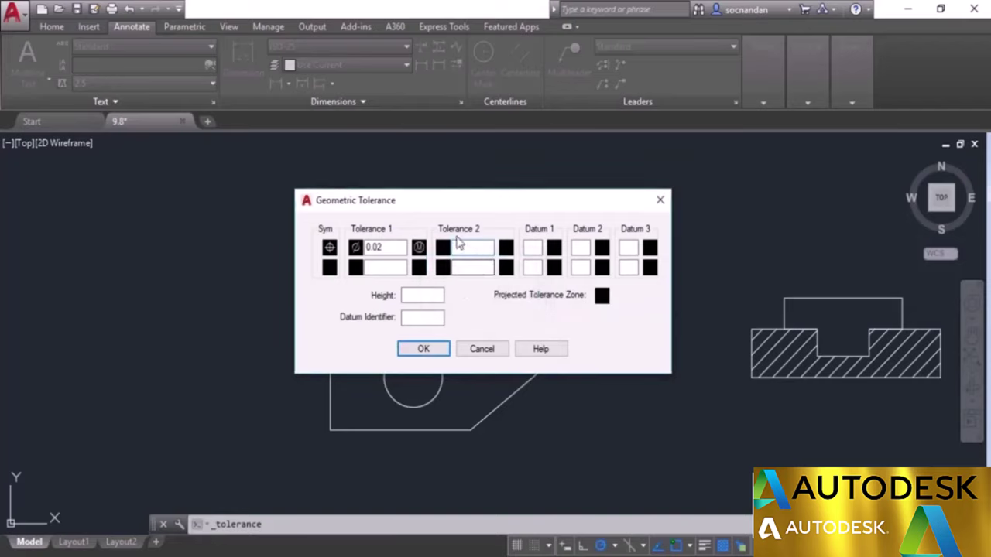
- Enter A as Datum 1 and B as Datum 2, both without a material condition, and accept the tolerance settings
click(529, 247)
text(A)
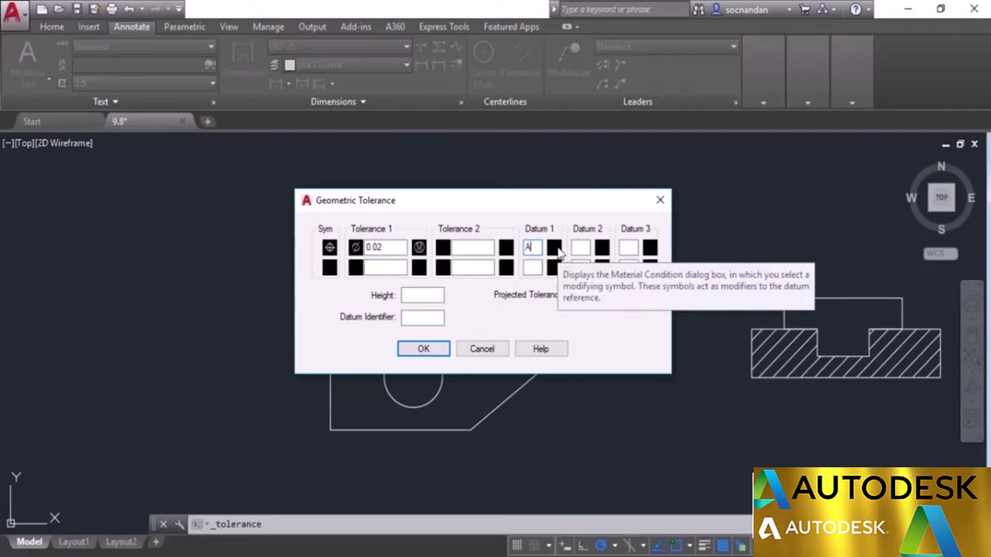
click(554, 248)
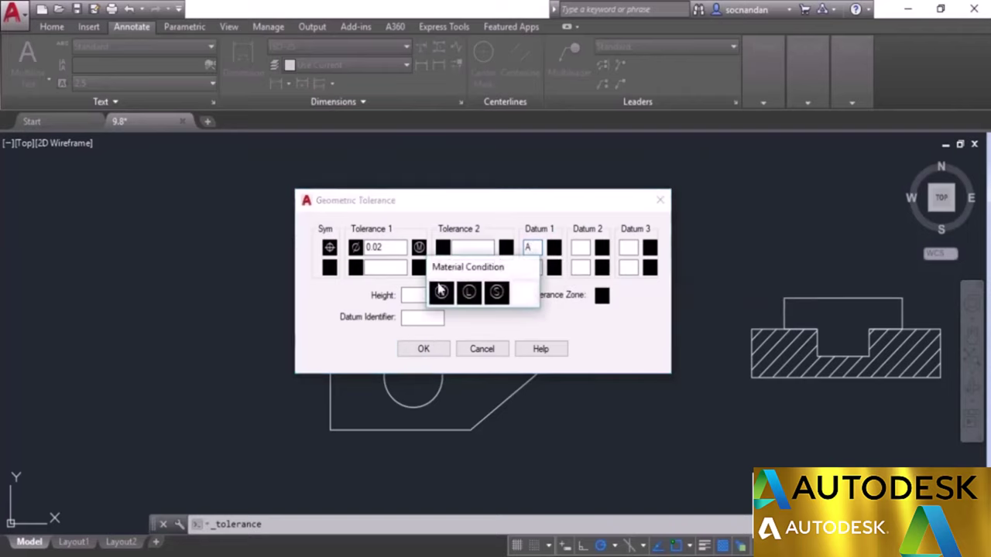
click(523, 298)
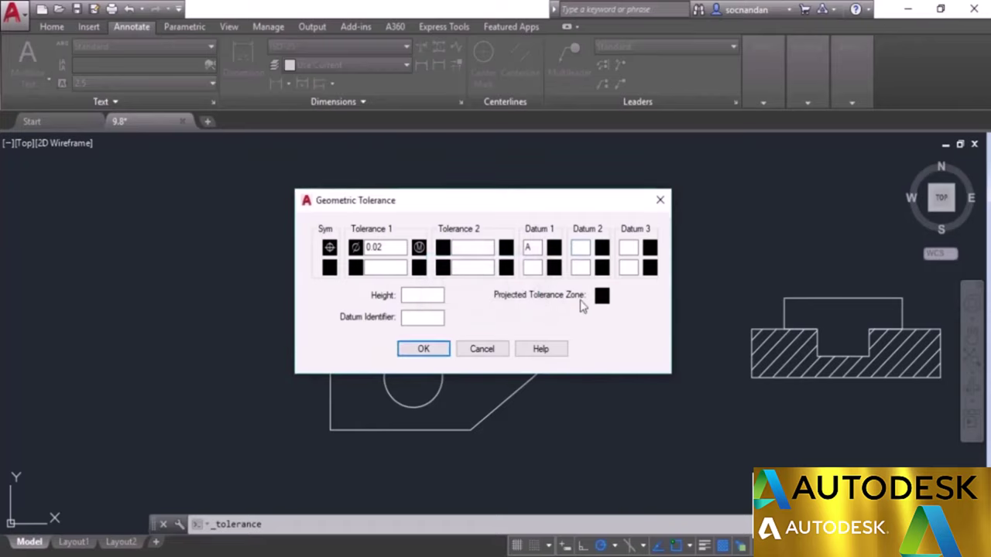
click(580, 248)
text(B)
click(438, 351)
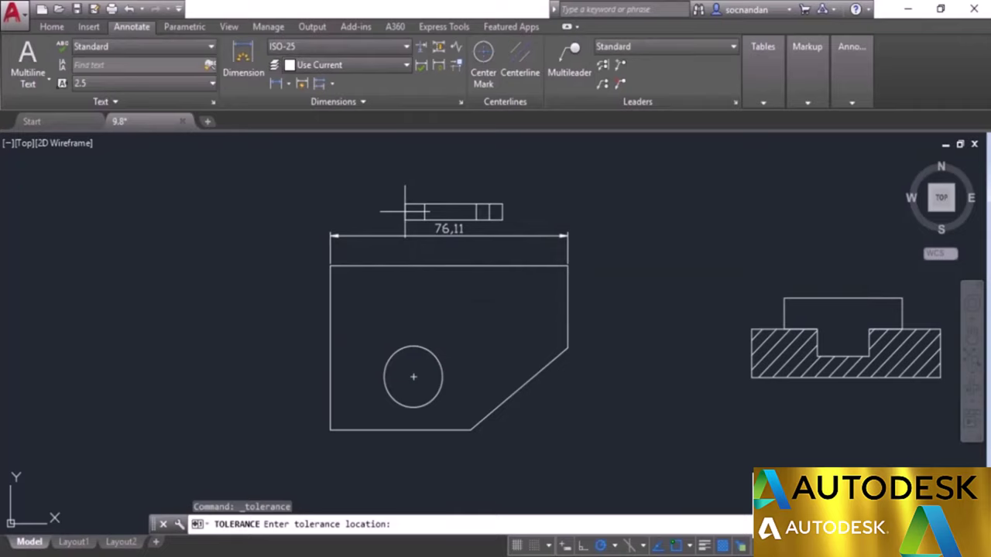
- Place the feature control frame just above the text of the plate's horizontal dimension
click(404, 212)
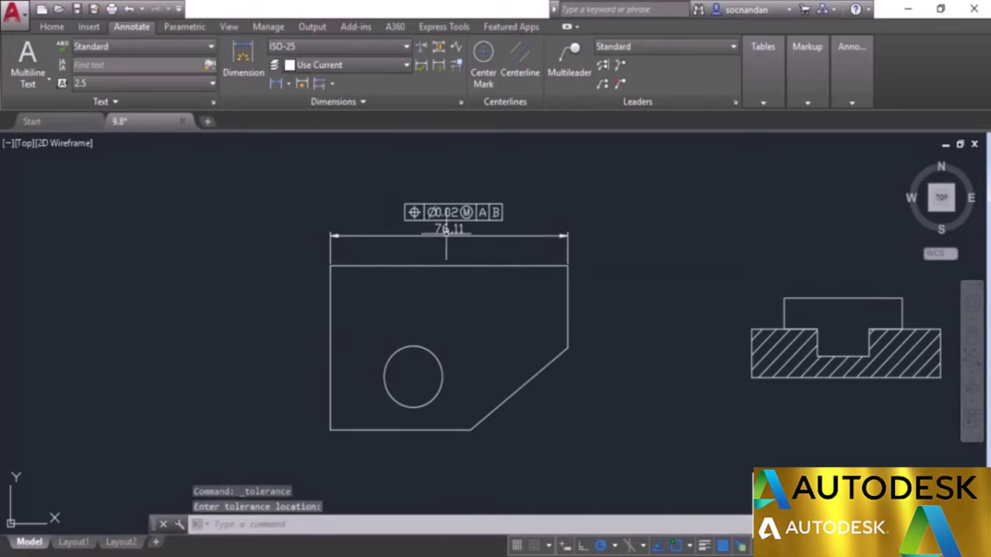
scroll(457, 246, up, 2)
mouse_move(479, 254)
middle_down()
mouse_move(490, 256)
mouse_move(481, 297)
middle_up()
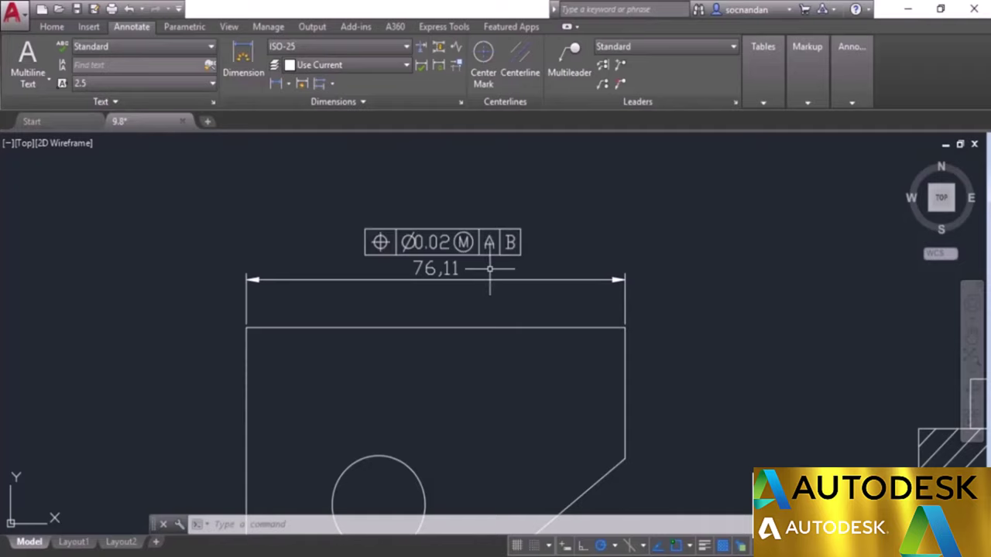
- Add a multileader labelled A, pointing at the midpoint of the plate's left vertical edge with a horizontal leader outside the plate
scroll(489, 268, down, 2)
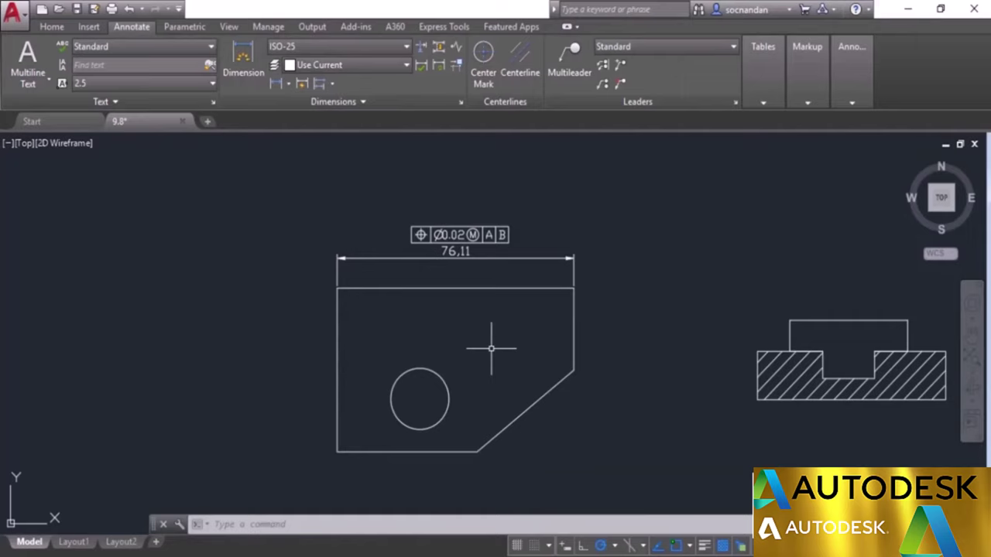
click(570, 69)
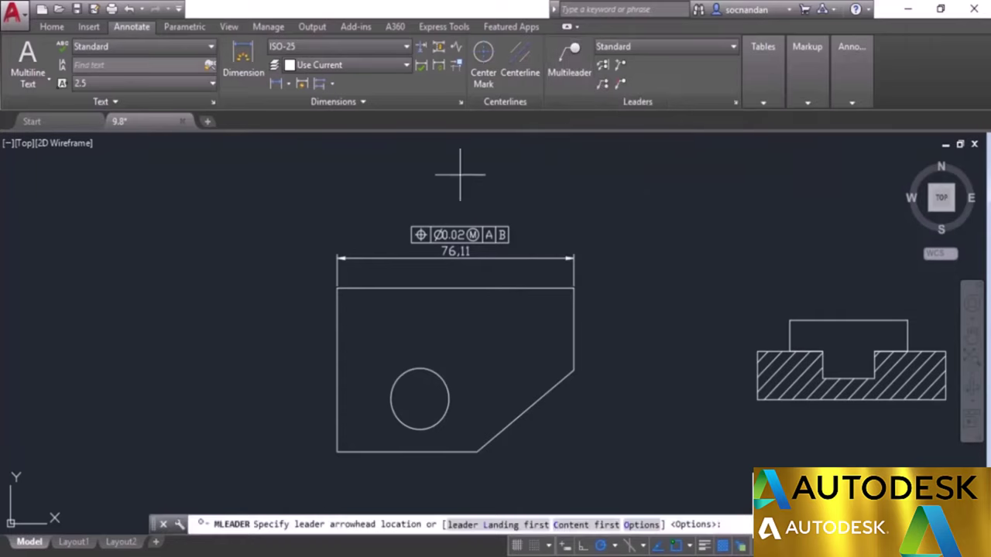
click(335, 370)
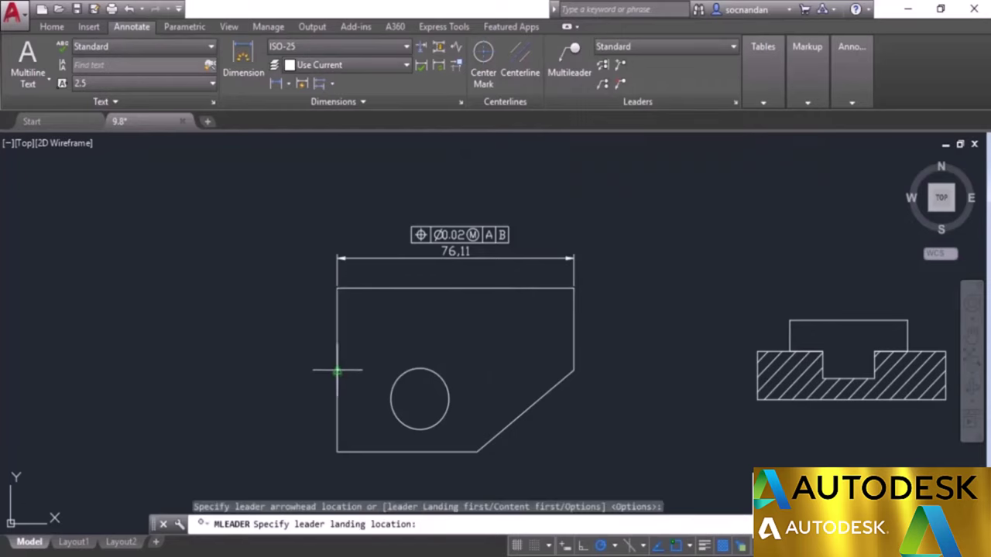
click(291, 370)
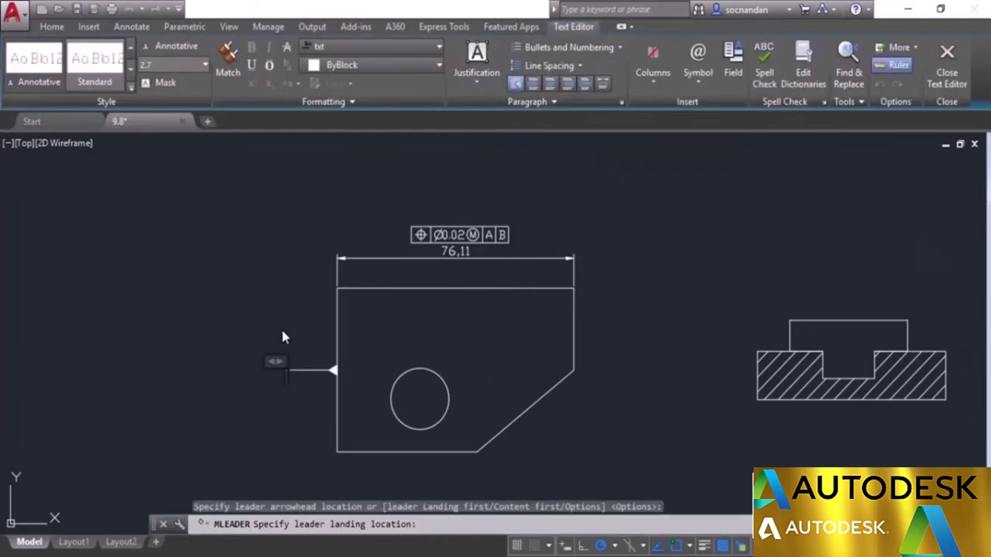
text(A)
click(289, 318)
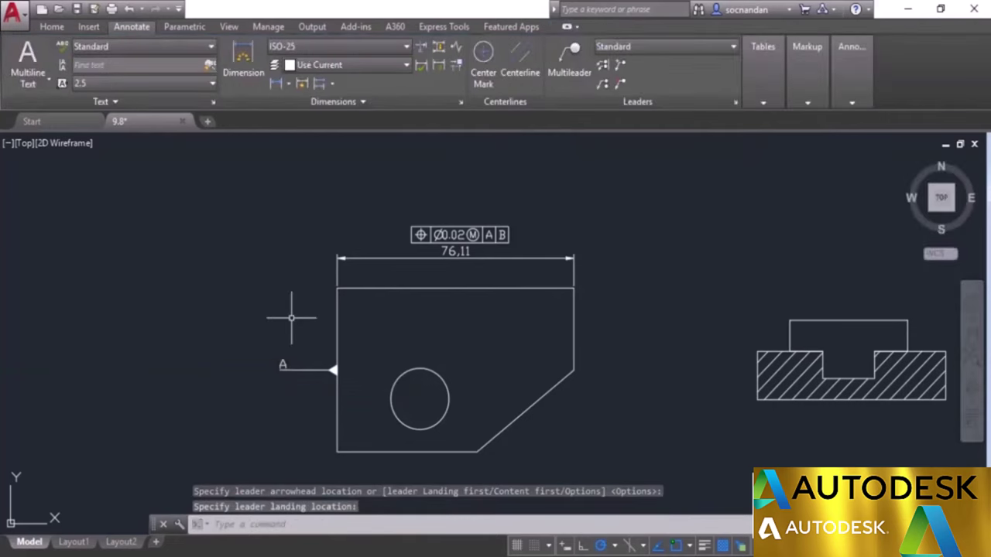
- Add a multileader labelled B, pointing up at the midpoint of the plate's bottom edge
click(571, 56)
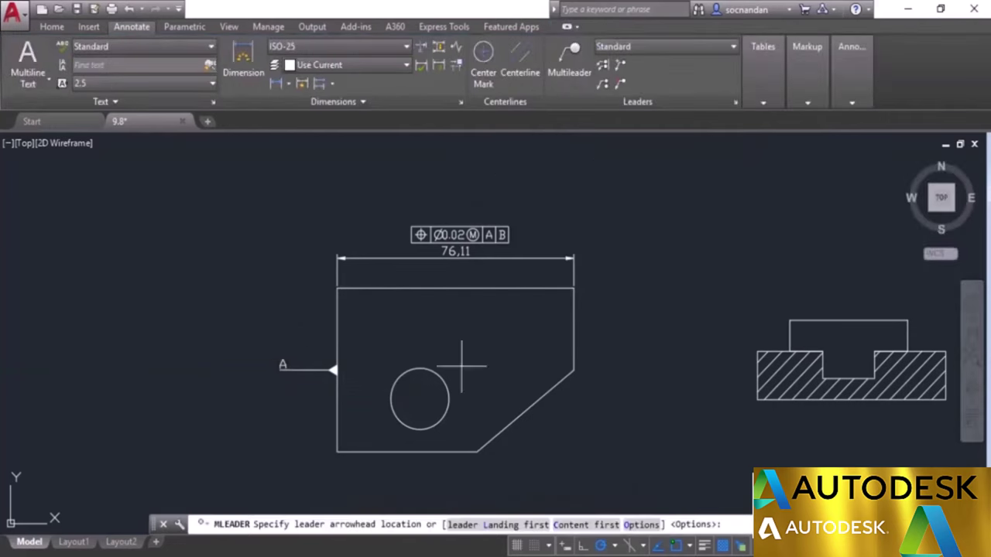
middle_drag(493, 408, 483, 319)
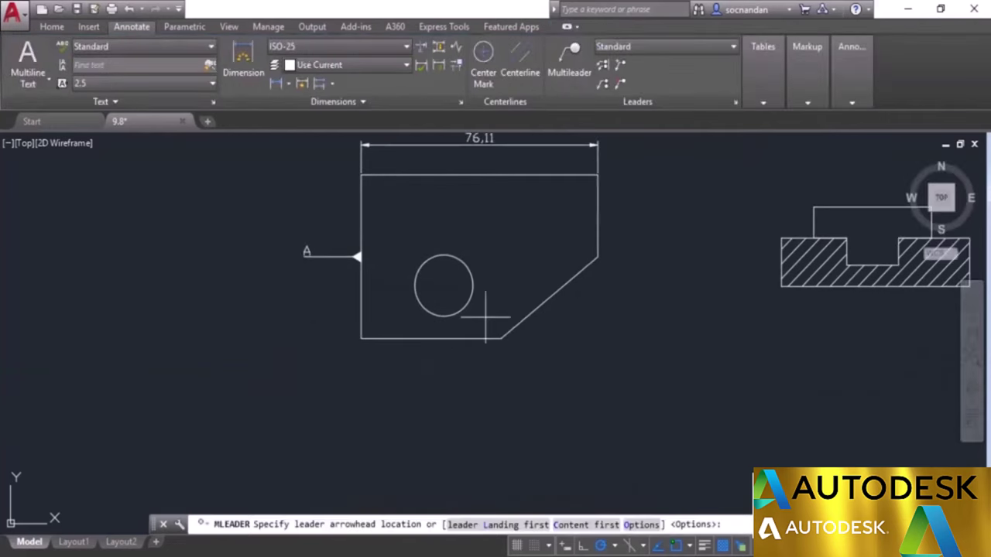
click(431, 340)
click(430, 373)
text(B)
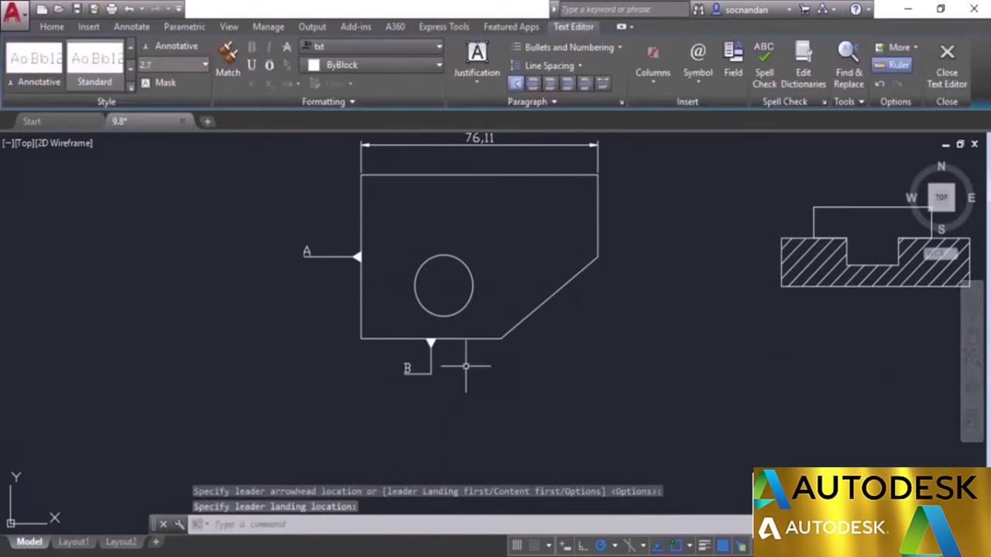
click(467, 371)
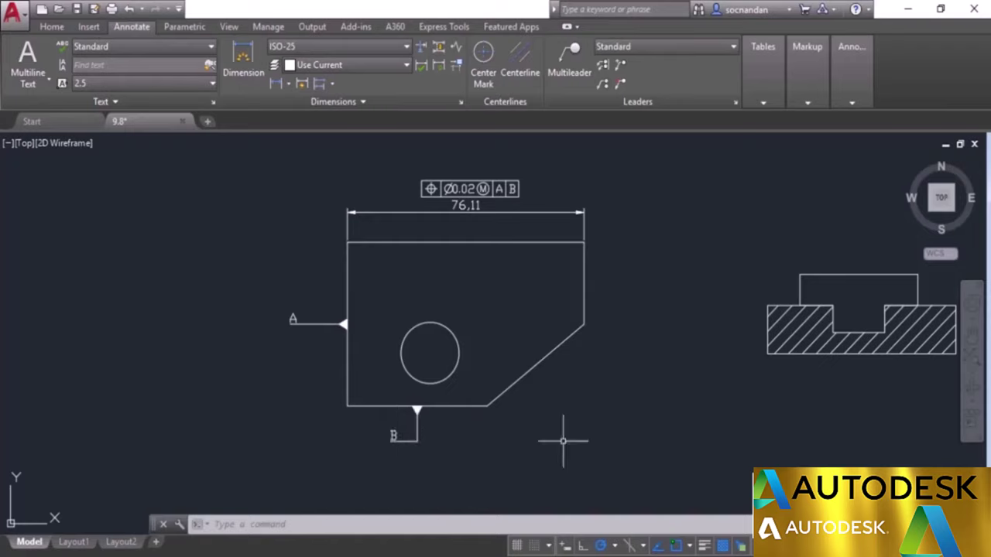
- Edit the plate's feature control frame to add the maximum material condition (M) to Datum 1, and end the text editing
double_click(518, 186)
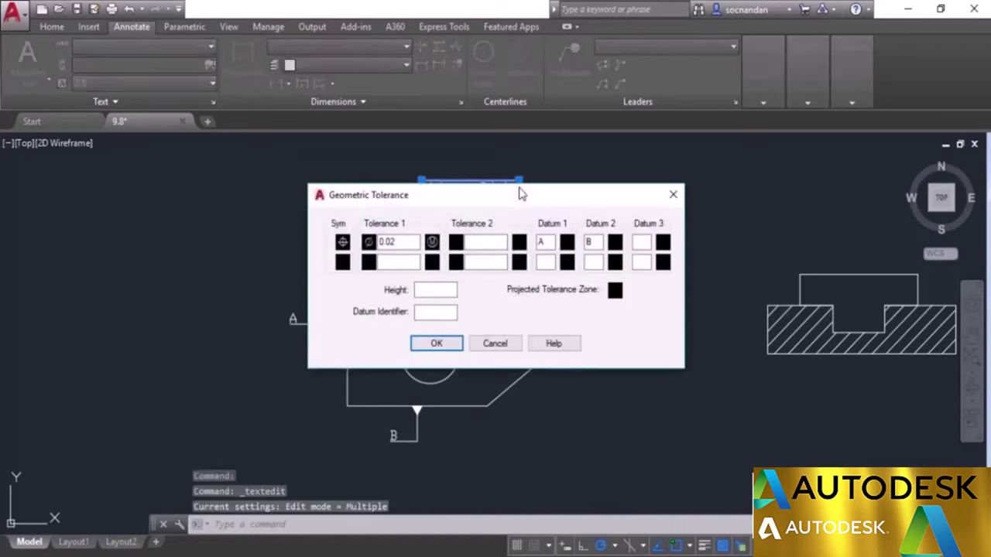
drag(518, 203, 521, 233)
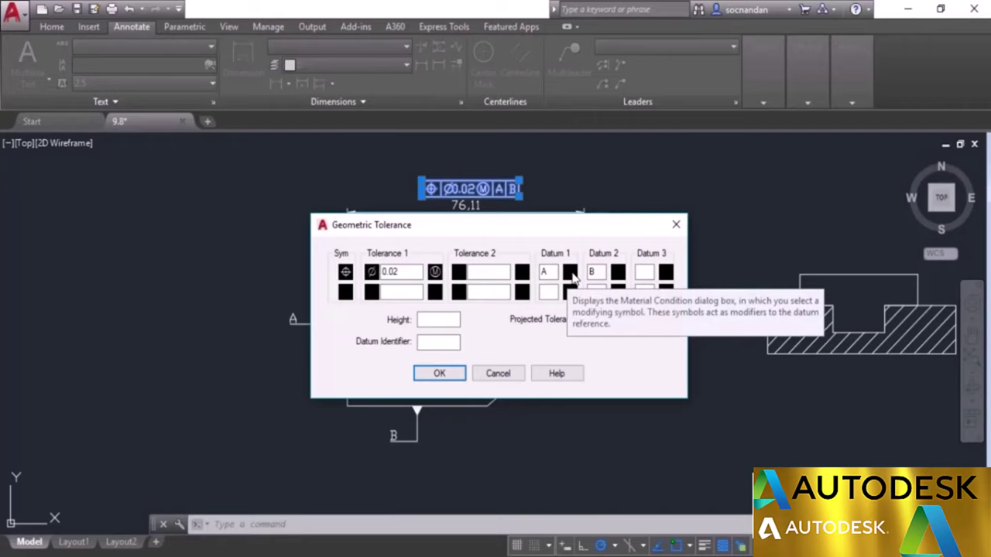
click(570, 273)
click(465, 325)
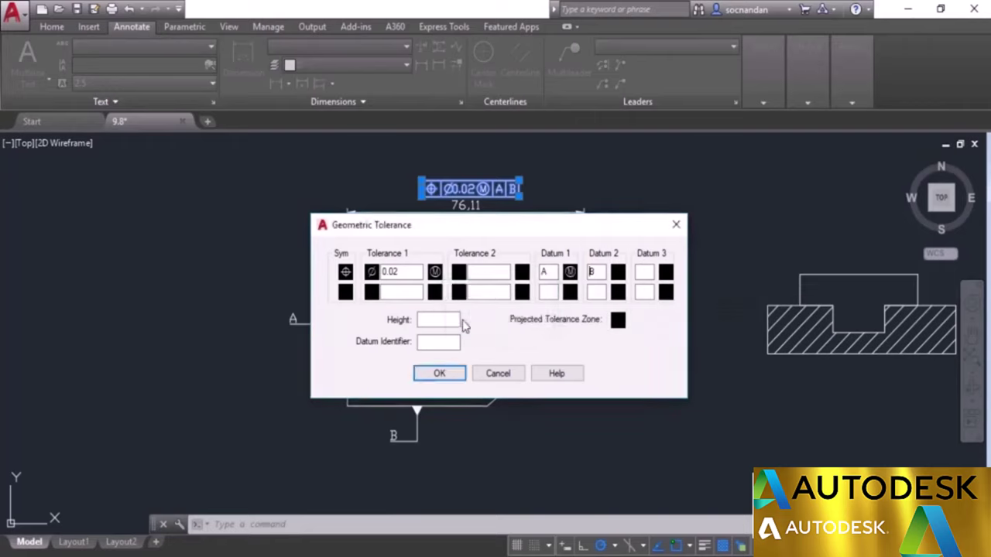
click(438, 373)
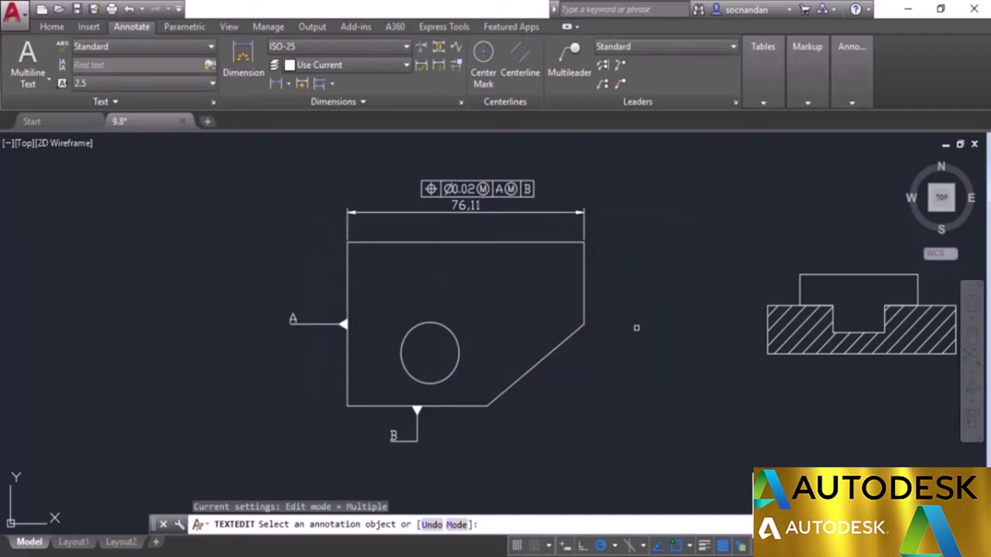
right_click(636, 327)
click(664, 337)
- Start a geometric tolerance for the hatched part with the position symbol and Tolerance 1 of 0.01 with a diameter symbol
mouse_move(838, 366)
middle_down()
mouse_move(596, 386)
mouse_move(487, 382)
middle_up()
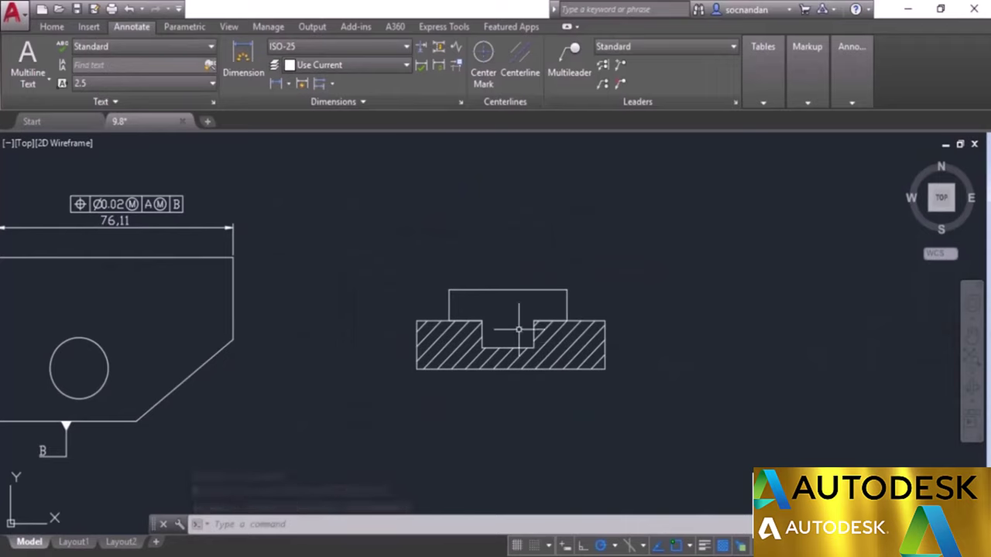
click(355, 102)
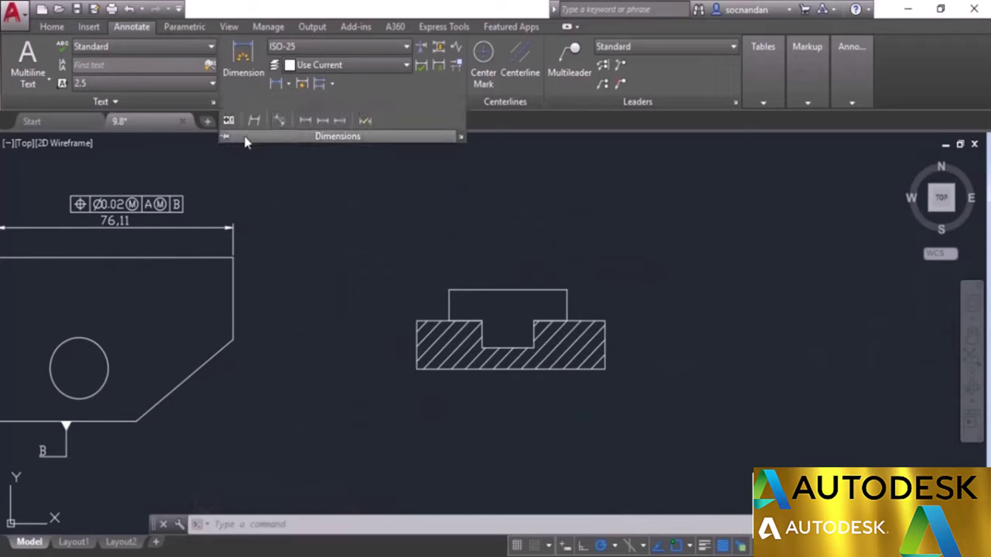
click(229, 121)
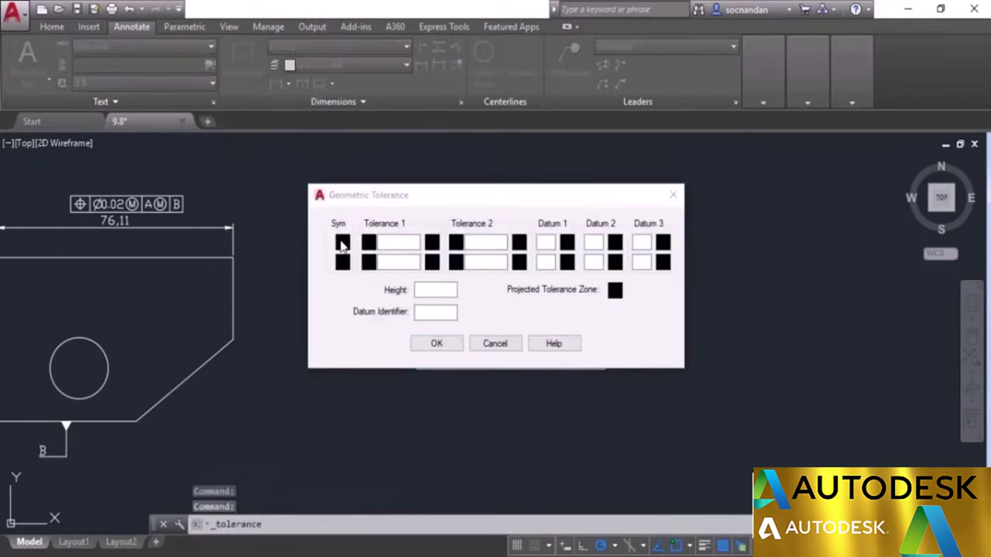
click(342, 244)
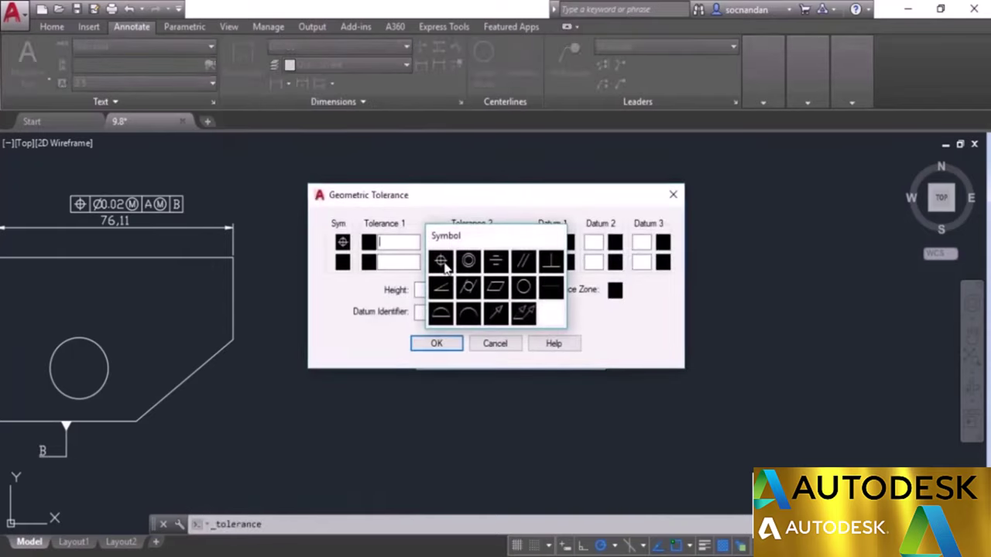
click(441, 262)
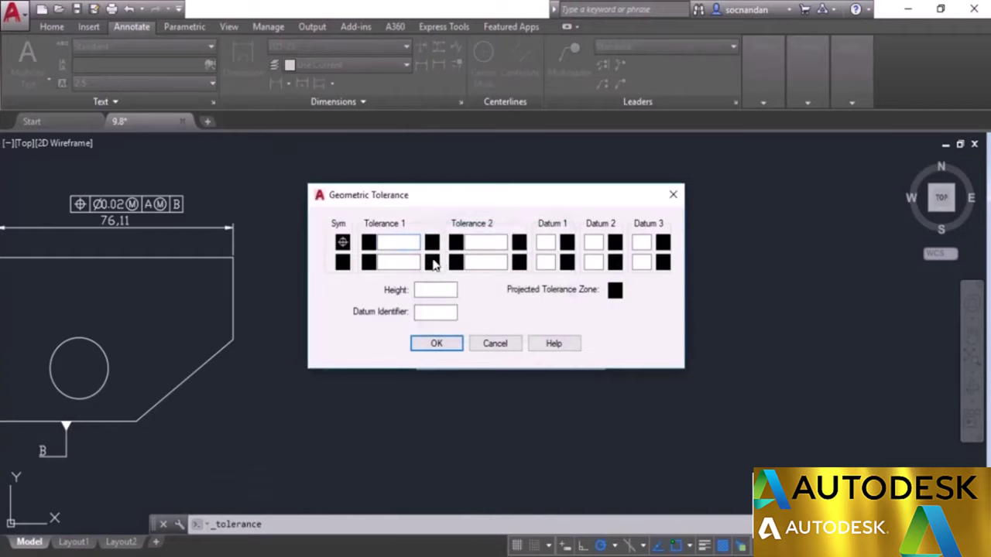
click(369, 244)
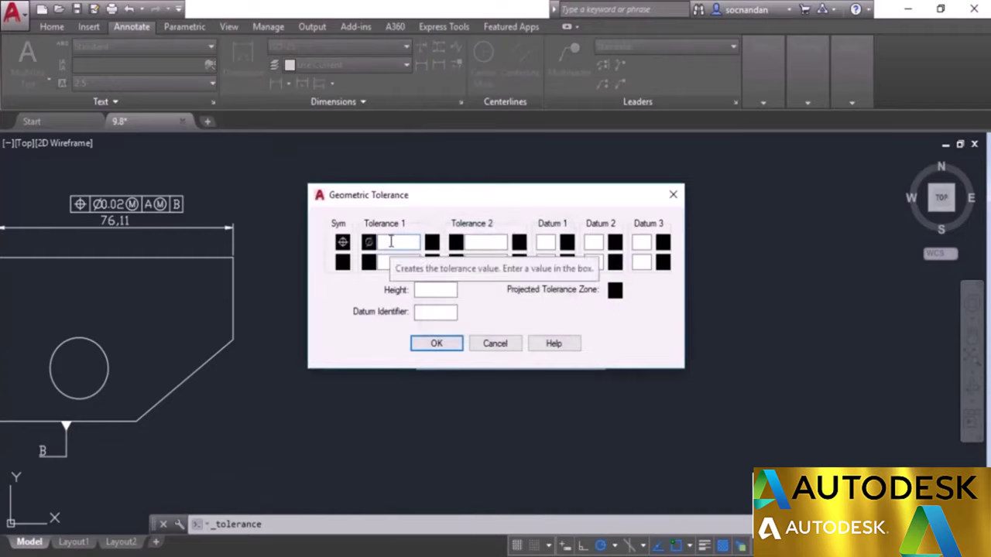
click(390, 242)
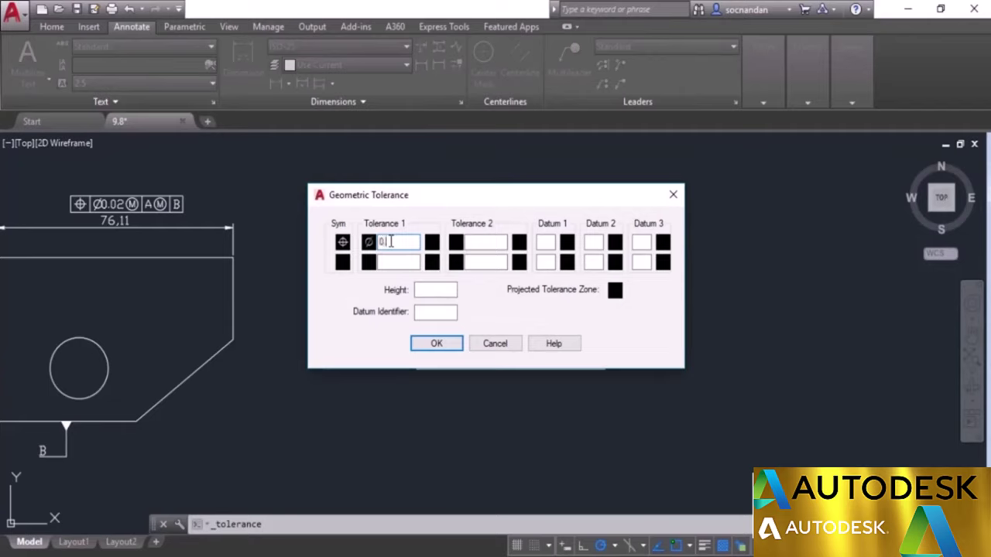
text(0.01)
- Set Datum 1 to A with a projected tolerance zone height of 10, and place the frame just above the hatched part's upper block
click(548, 242)
text(A)
click(618, 294)
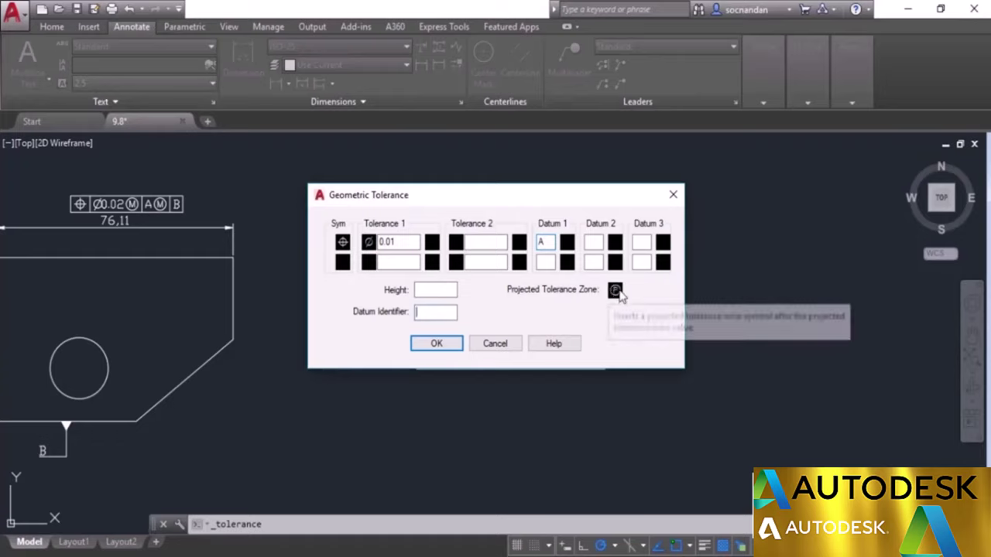
click(445, 288)
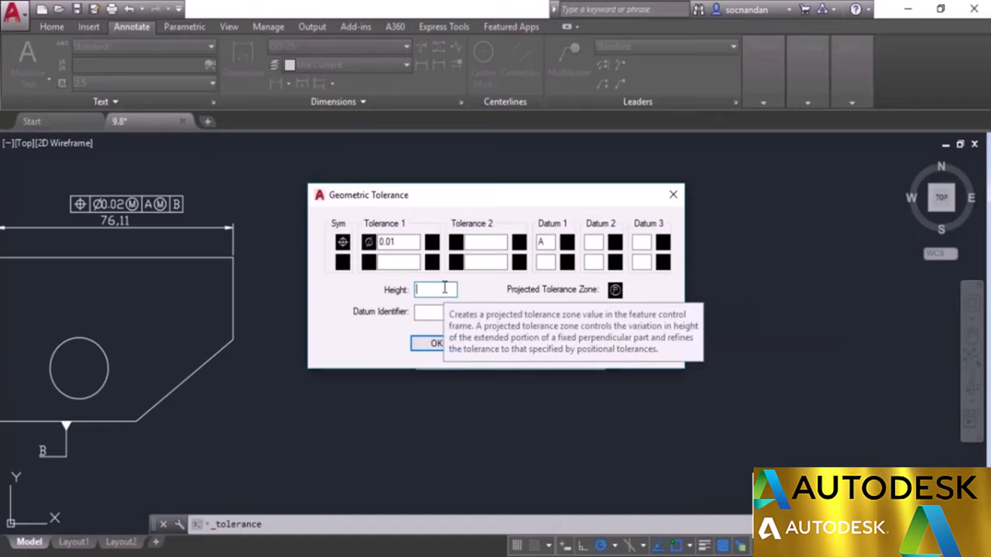
text(10)
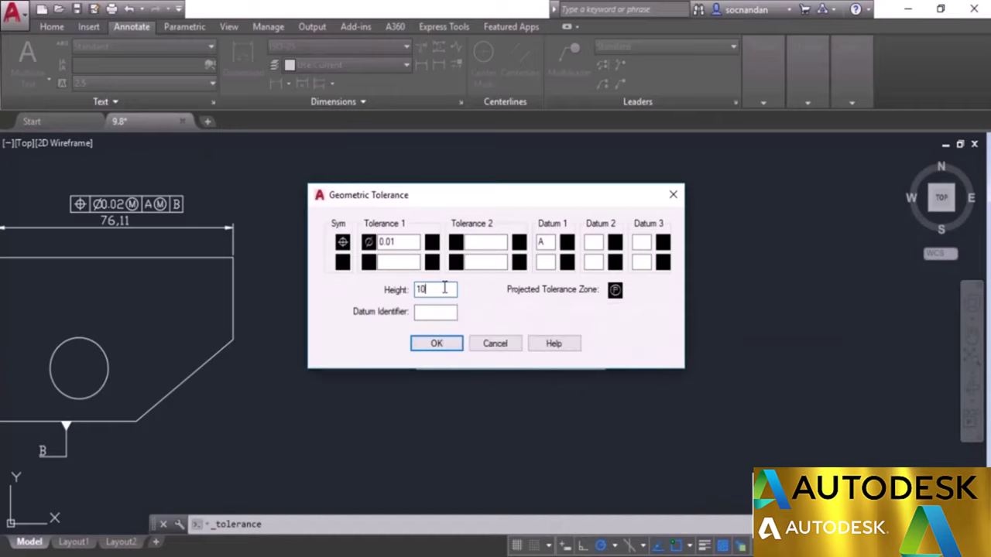
click(422, 346)
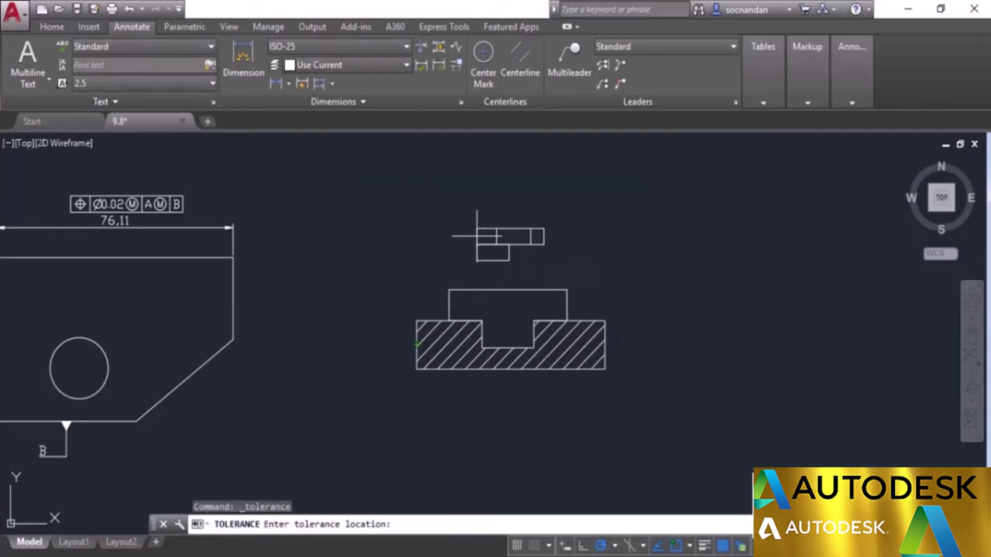
click(477, 236)
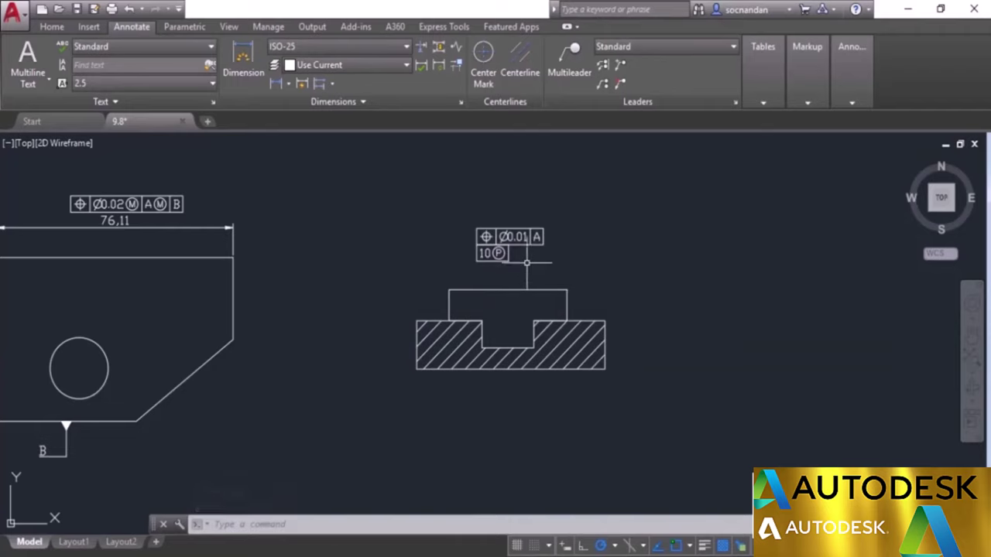
- Add a multileader labelled A, pointing down at the upper edge of the hatched base's left shoulder
click(499, 236)
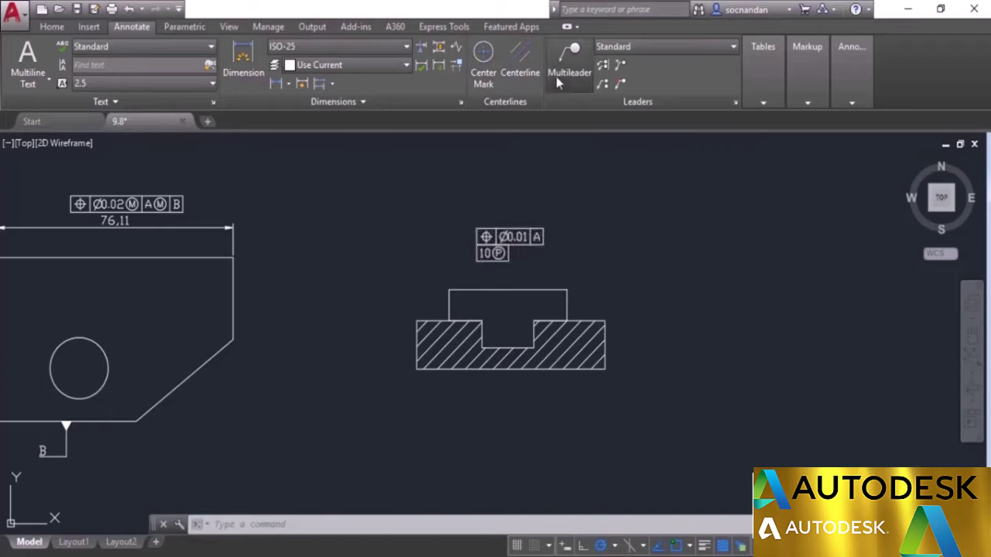
click(569, 56)
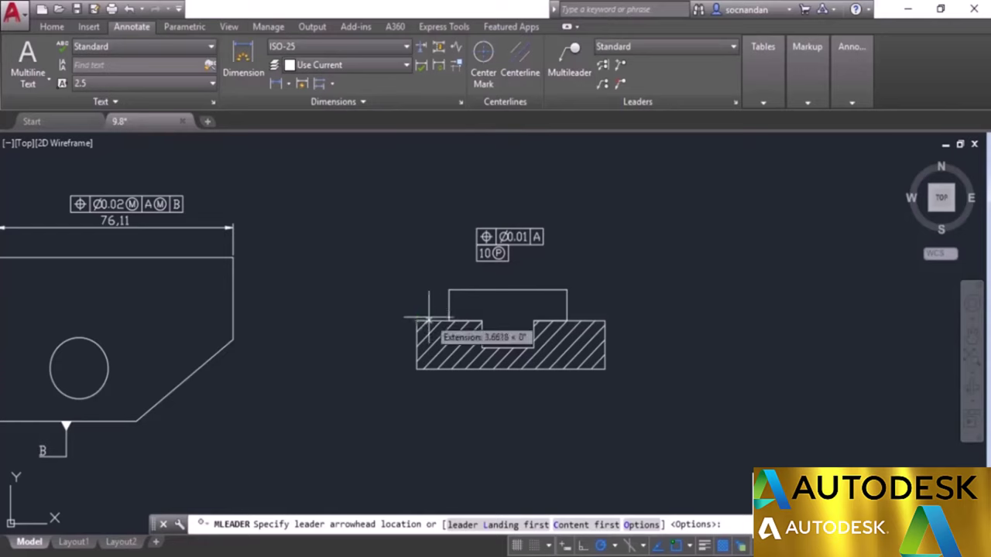
click(416, 320)
click(415, 302)
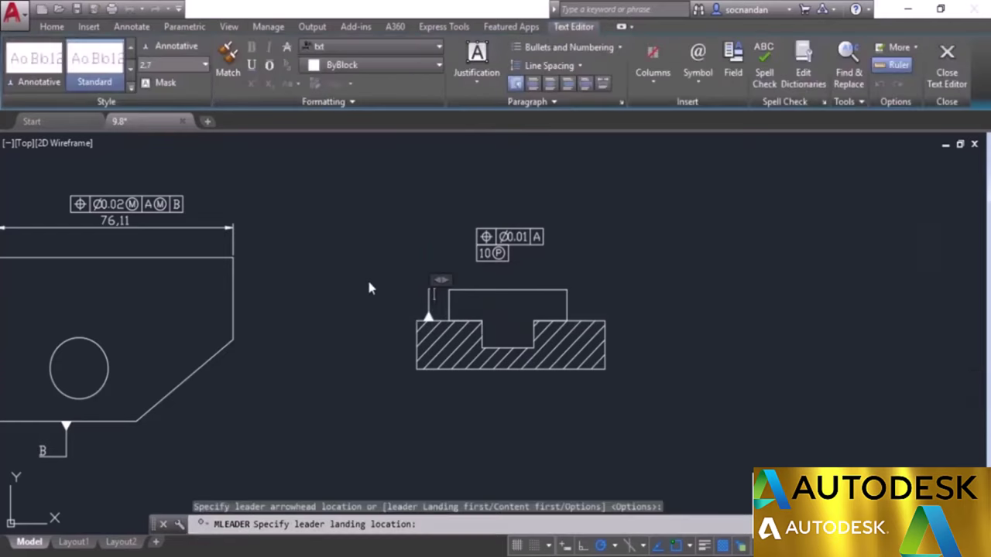
text(A)
click(474, 422)
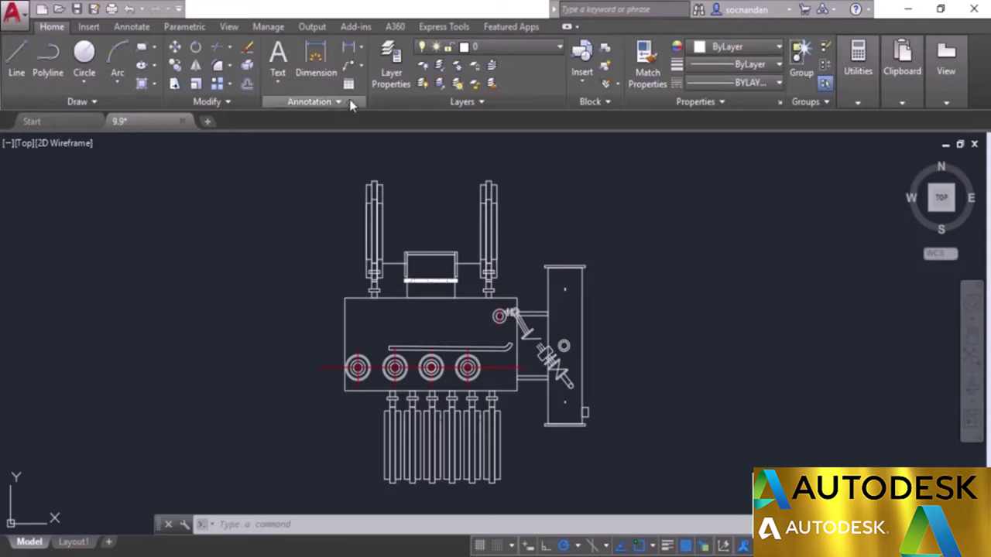
click(359, 67)
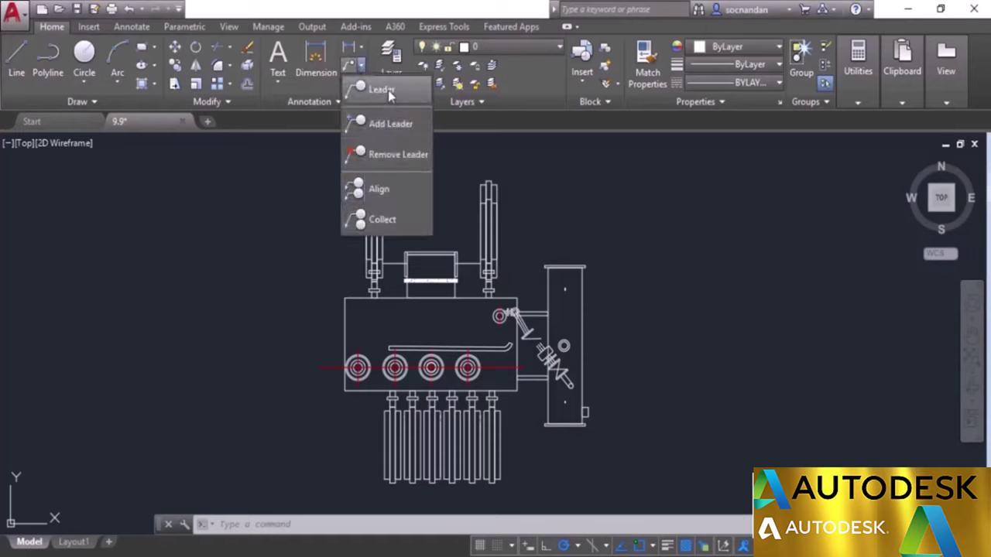
click(359, 68)
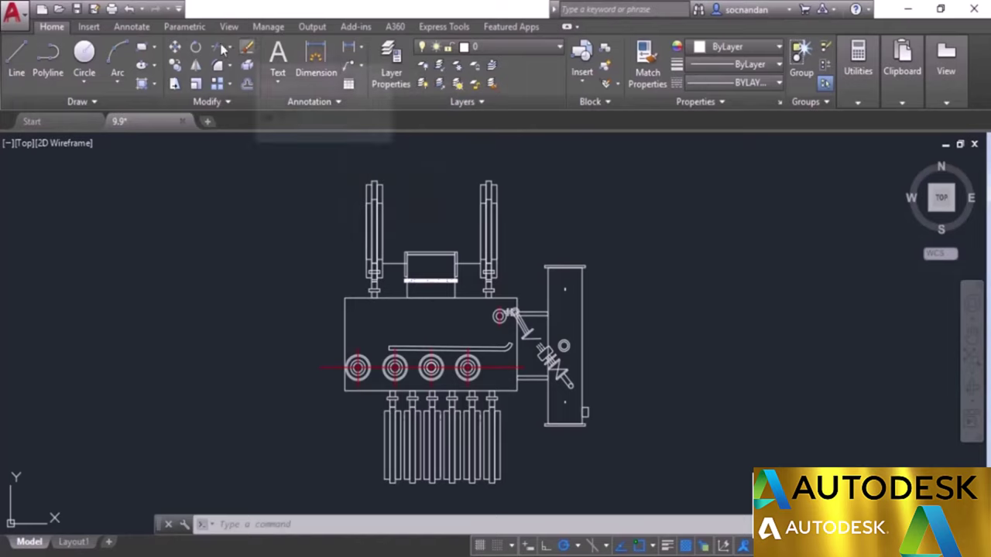
- Add a multileader labelled "Oil Tank", pointing at the inside of the tall vertical tank beside the main body
click(149, 31)
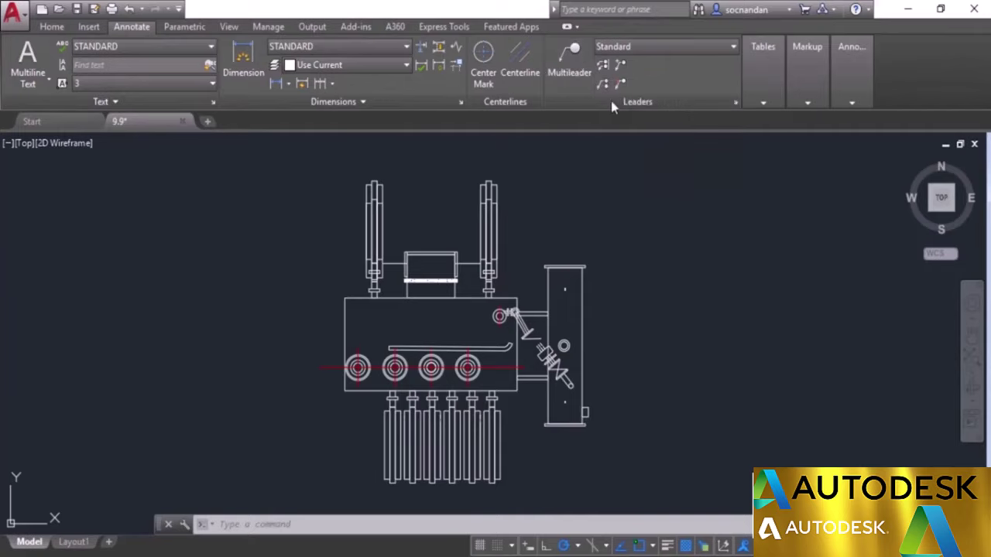
click(571, 62)
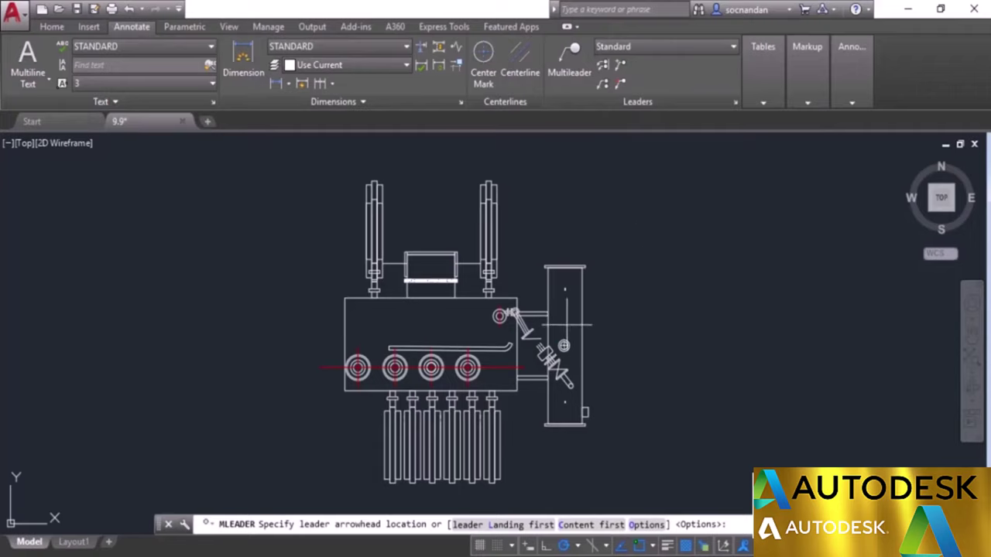
click(569, 324)
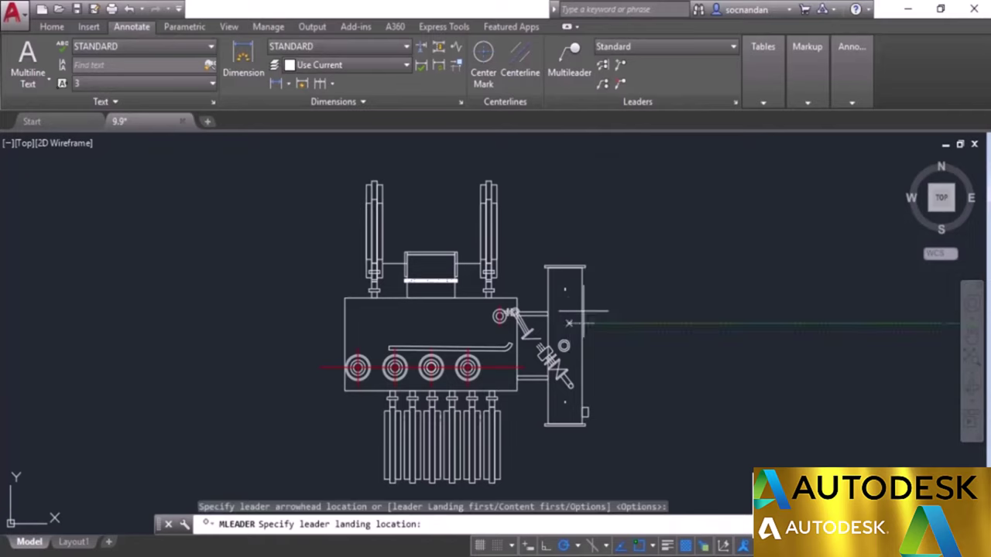
click(639, 242)
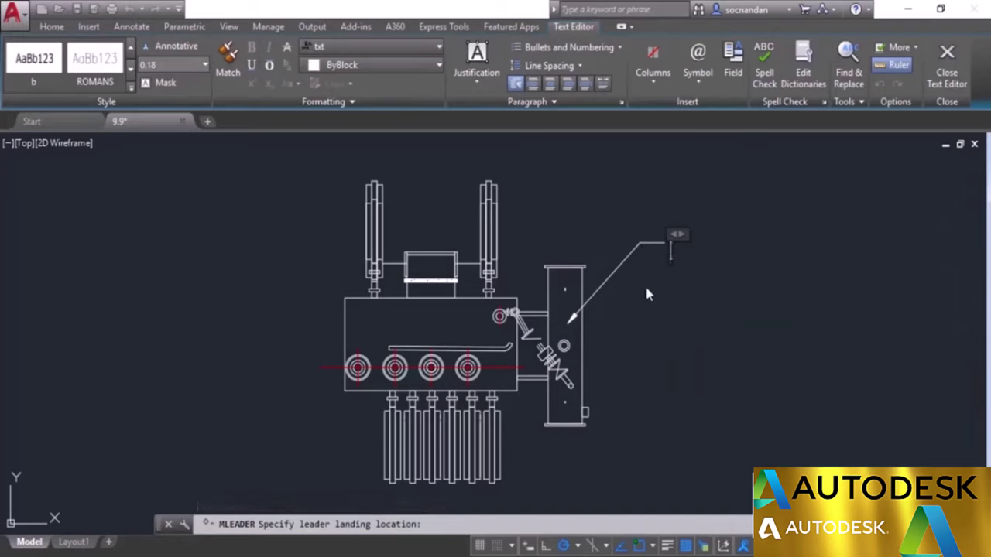
text(0il Tank)
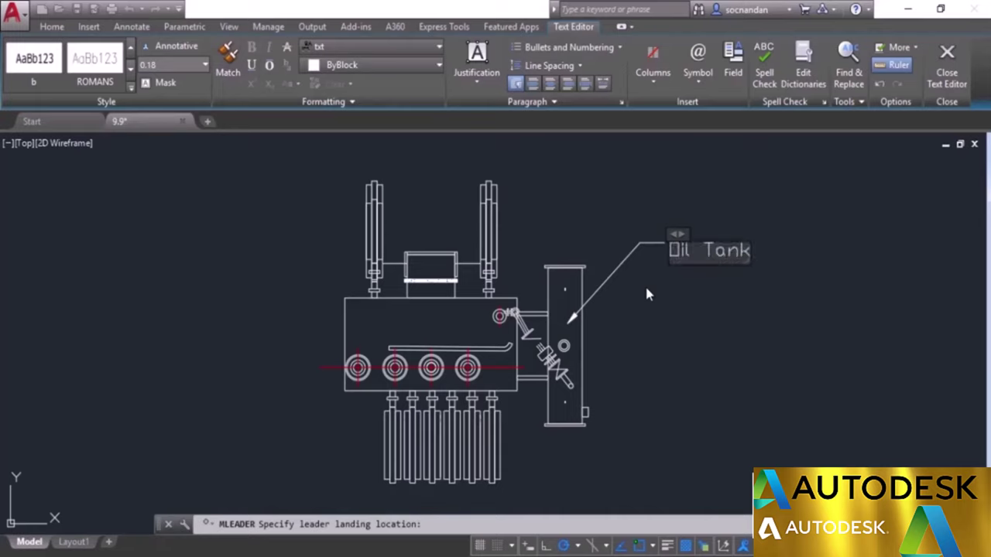
click(647, 288)
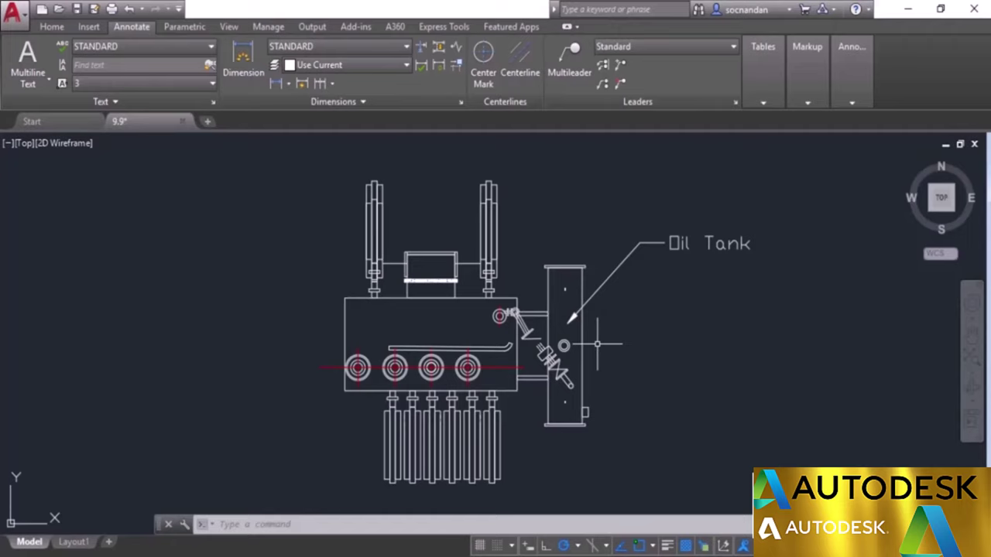
- Add a multileader labelled "Oil valve", pointing at the small box near the foot of the vertical tank
click(569, 62)
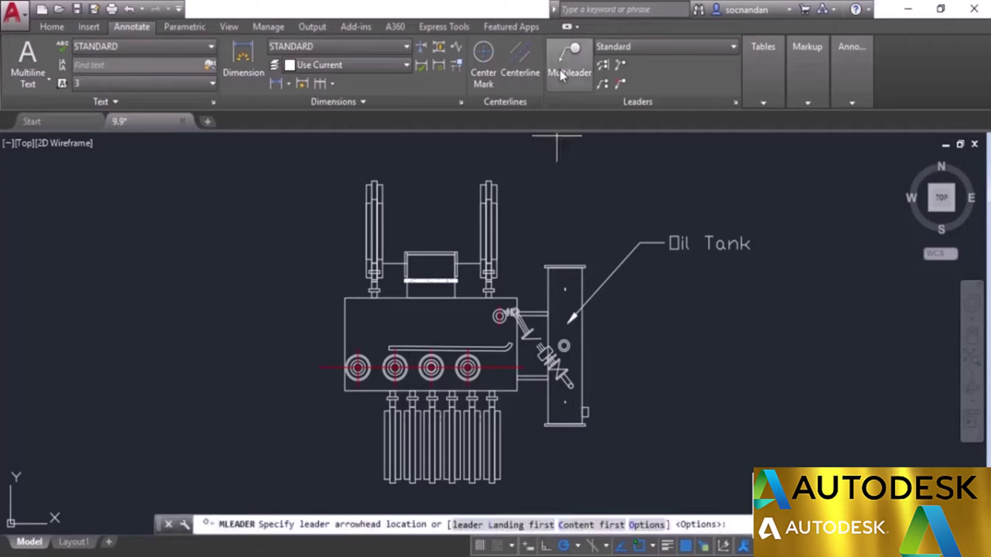
click(586, 414)
click(681, 436)
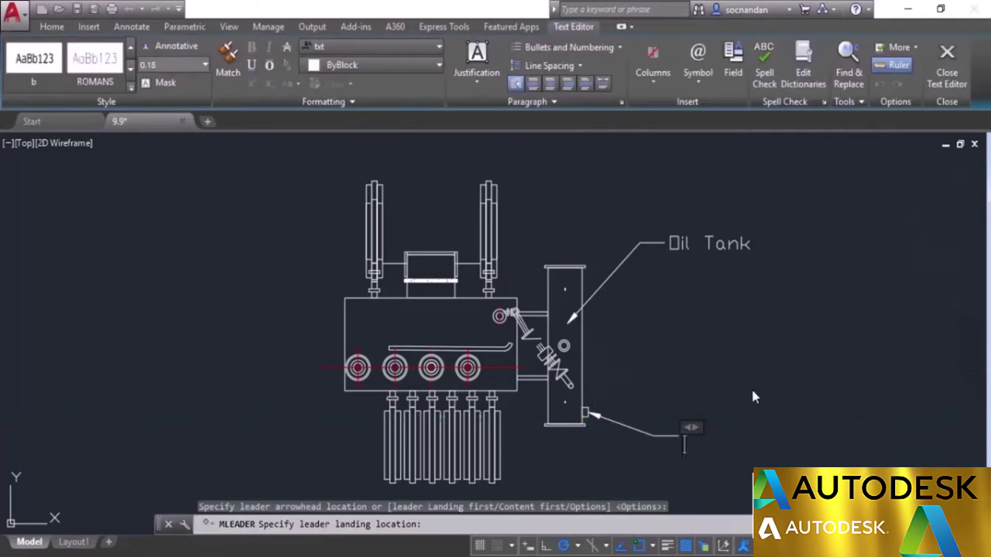
text(Oil v)
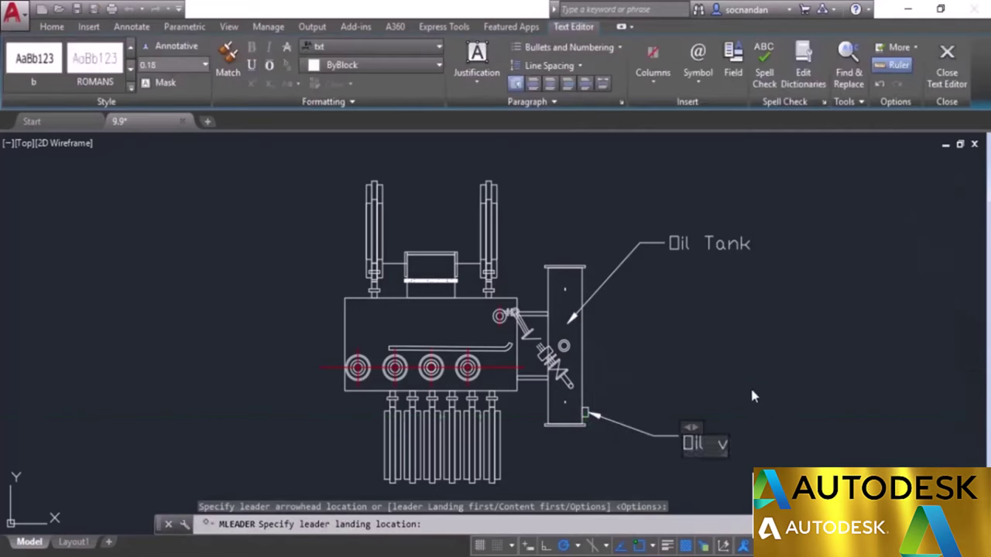
text(alve)
click(750, 391)
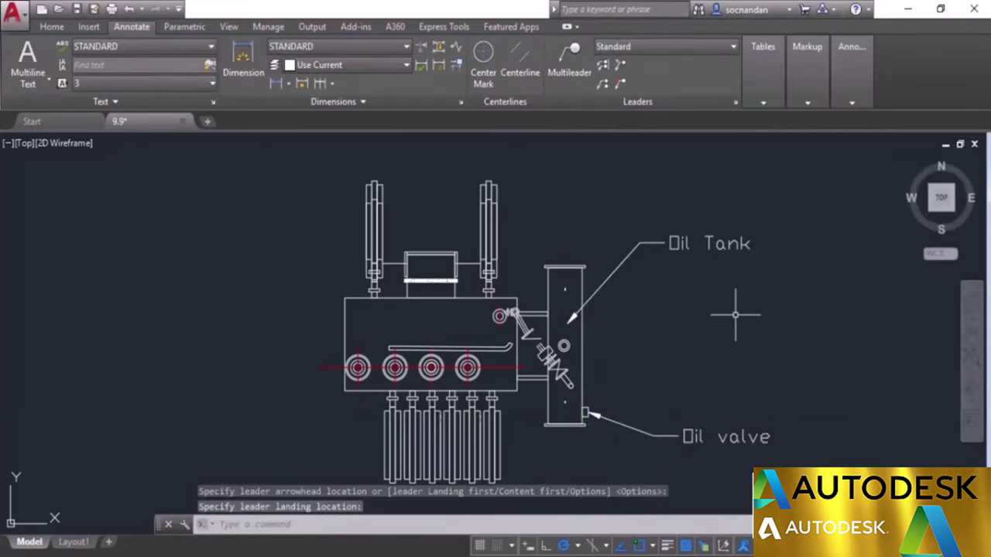
- Add a multileader labelled "Fastners", pointing at the outer edge of the upper right column
click(572, 62)
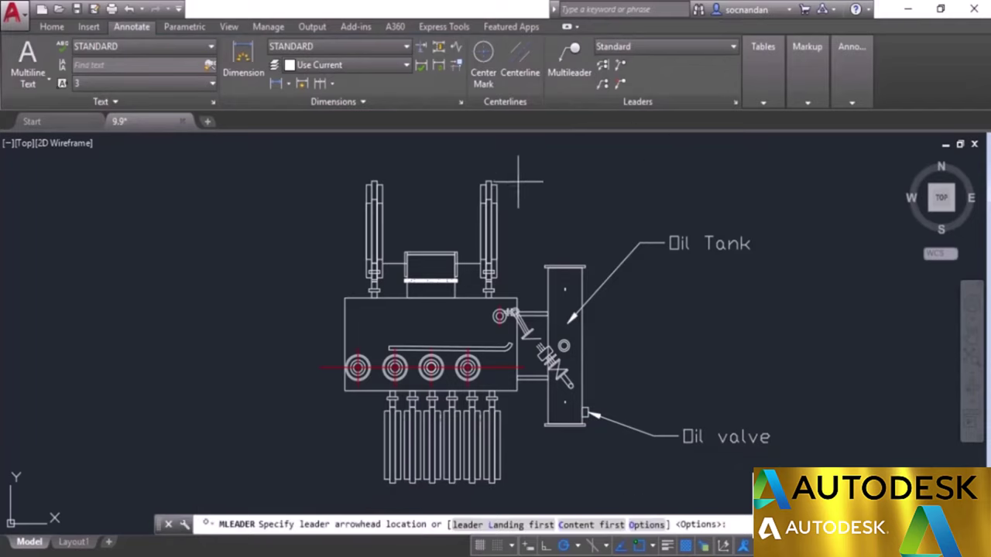
click(499, 221)
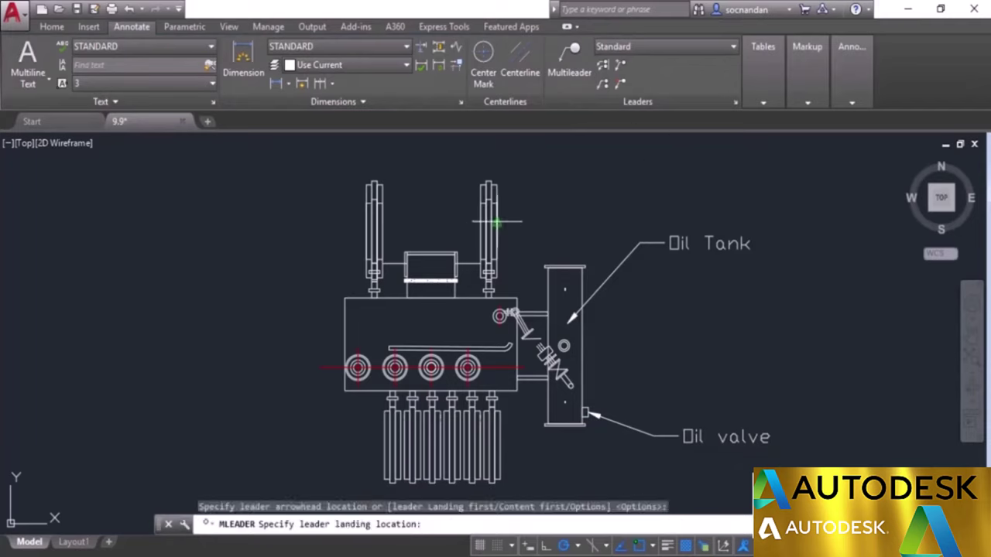
click(556, 160)
text(Fa)
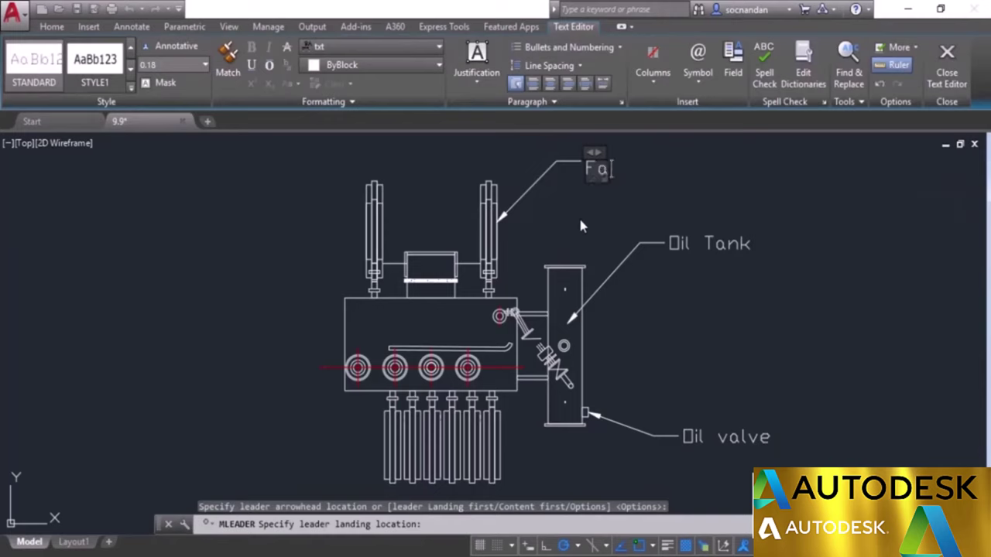
text(stners)
click(621, 204)
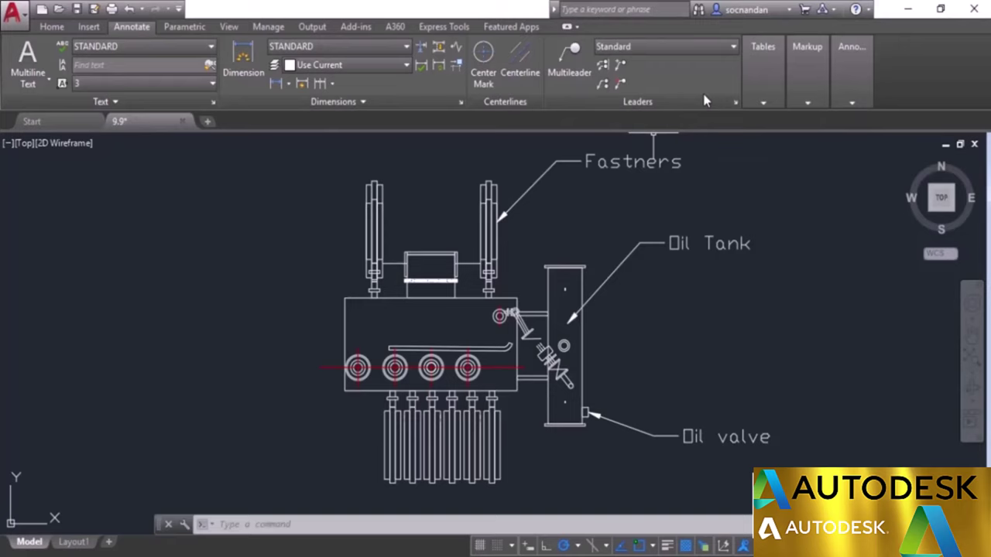
- Show the tool palettes, switch to the Leaders palette and look through its imperial and metric samples
key(ctrl+3)
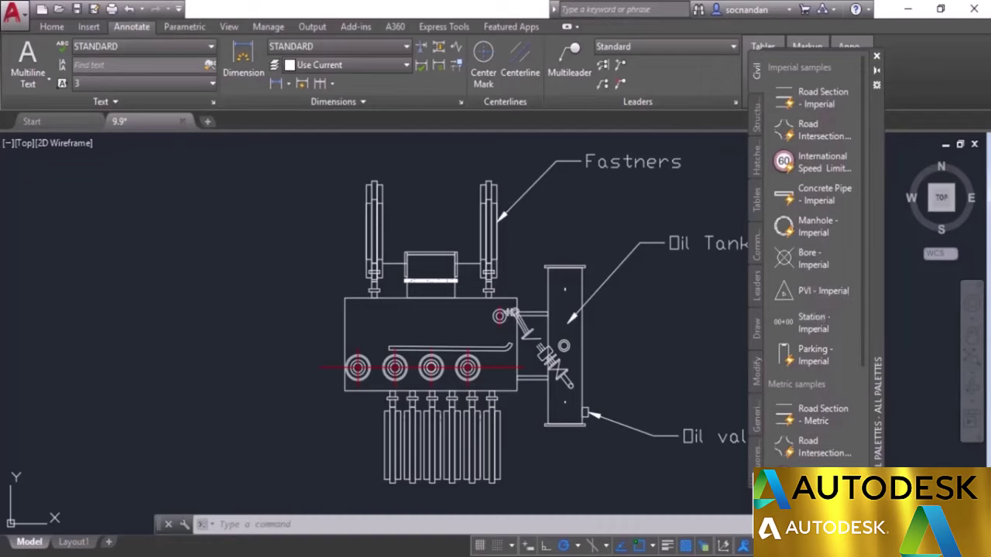
click(746, 469)
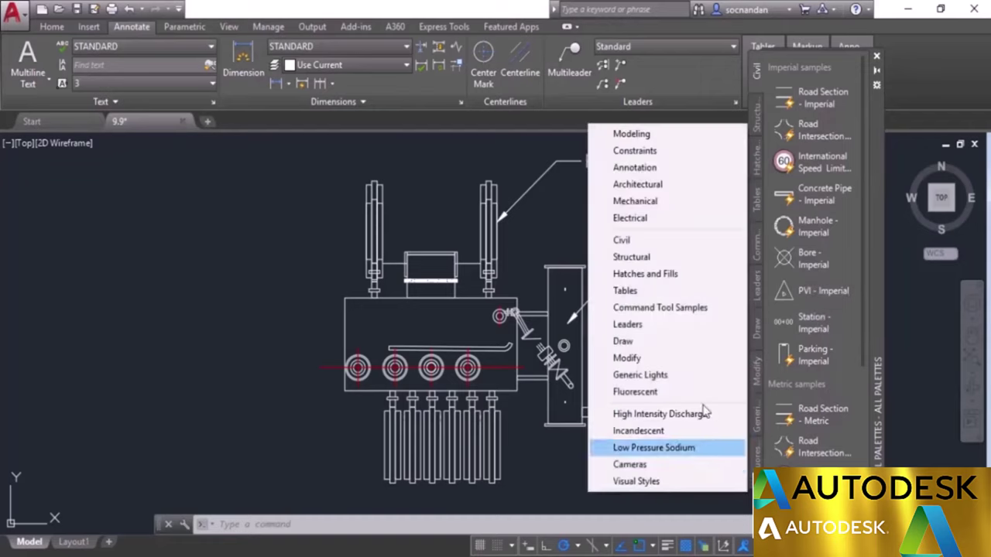
click(646, 326)
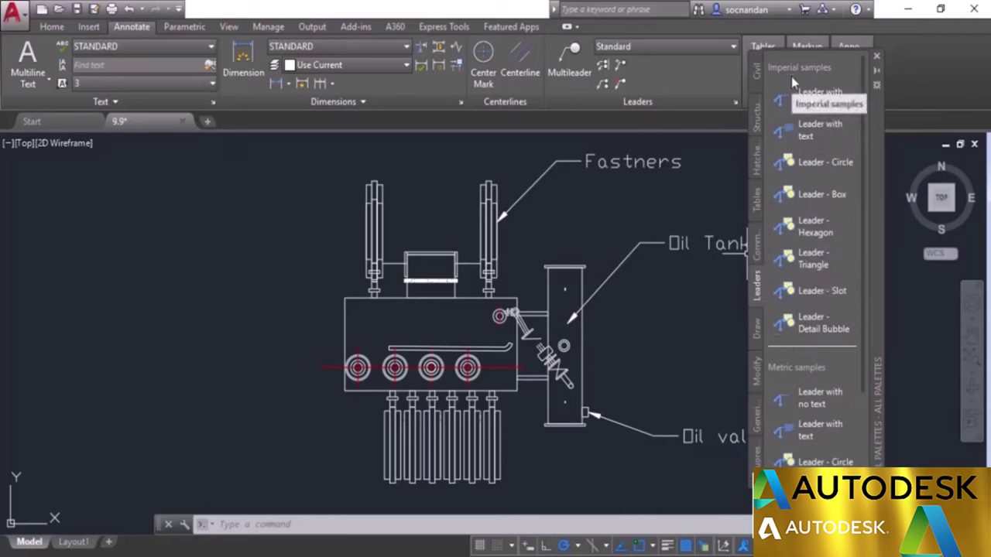
scroll(814, 328, down, 4)
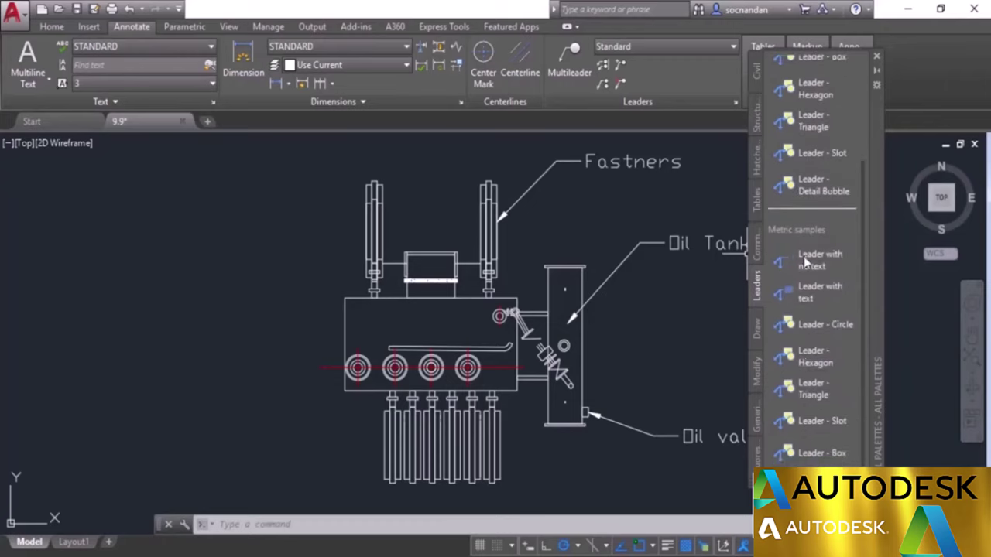
scroll(809, 234, up, 4)
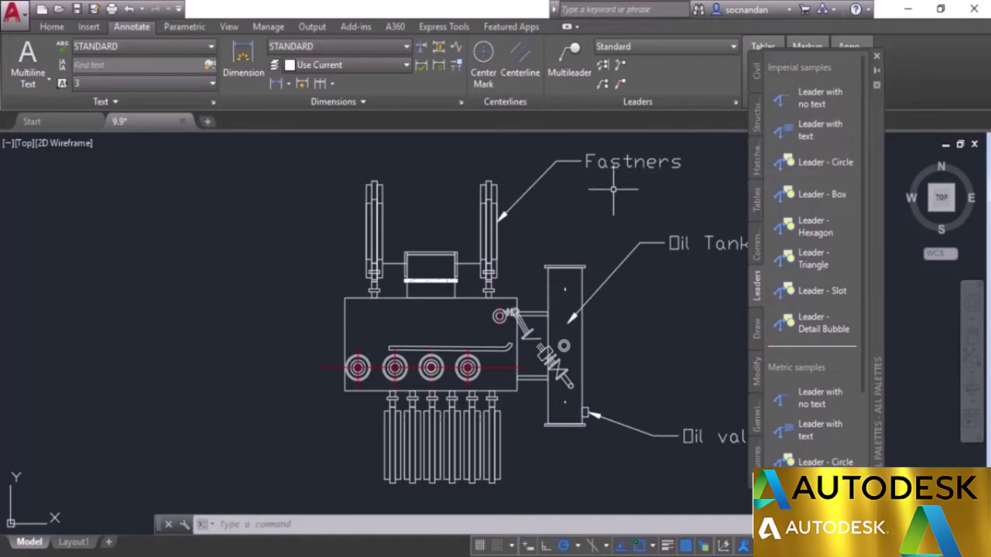
- Add an imperial circle leader with tag number 1, pointing at the first of the four round fittings
click(825, 164)
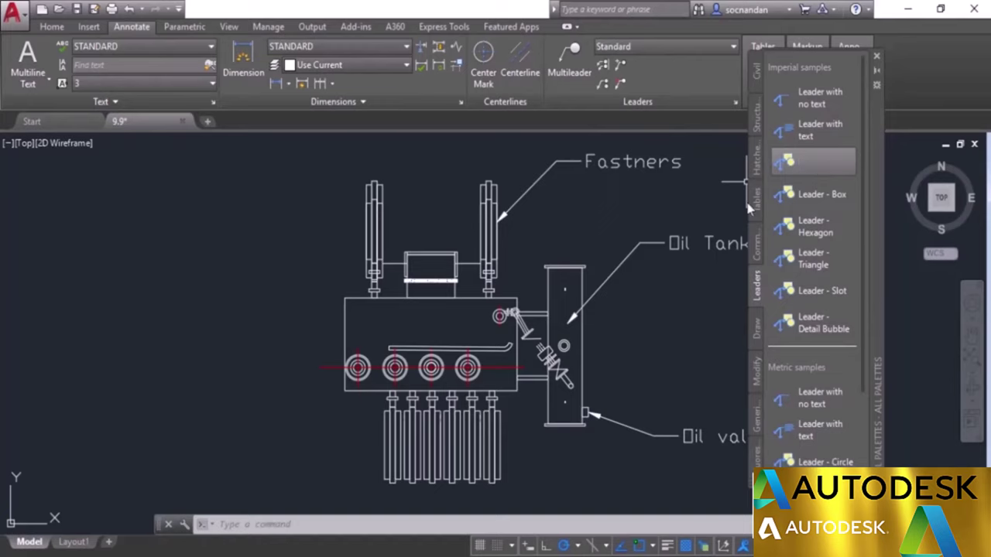
click(356, 367)
click(263, 291)
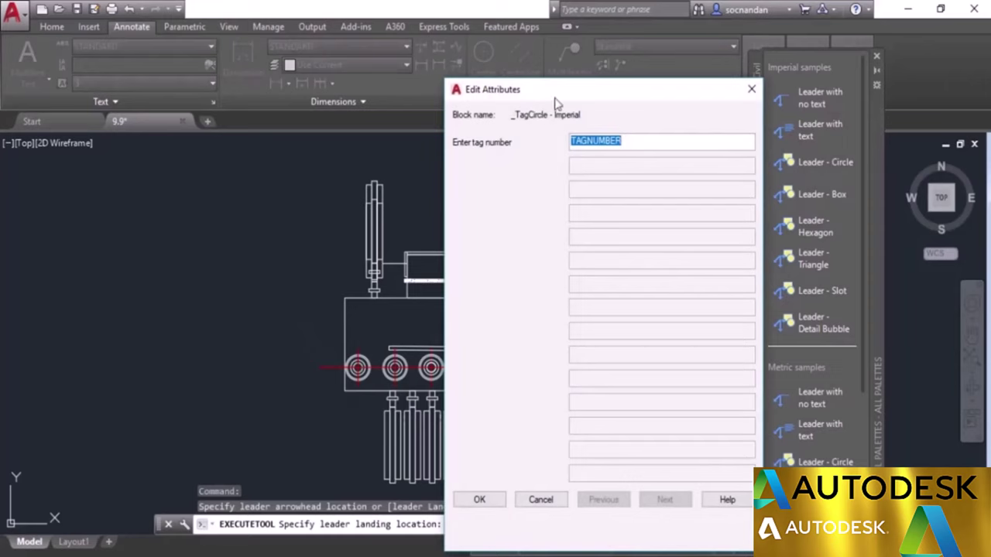
drag(554, 97, 462, 62)
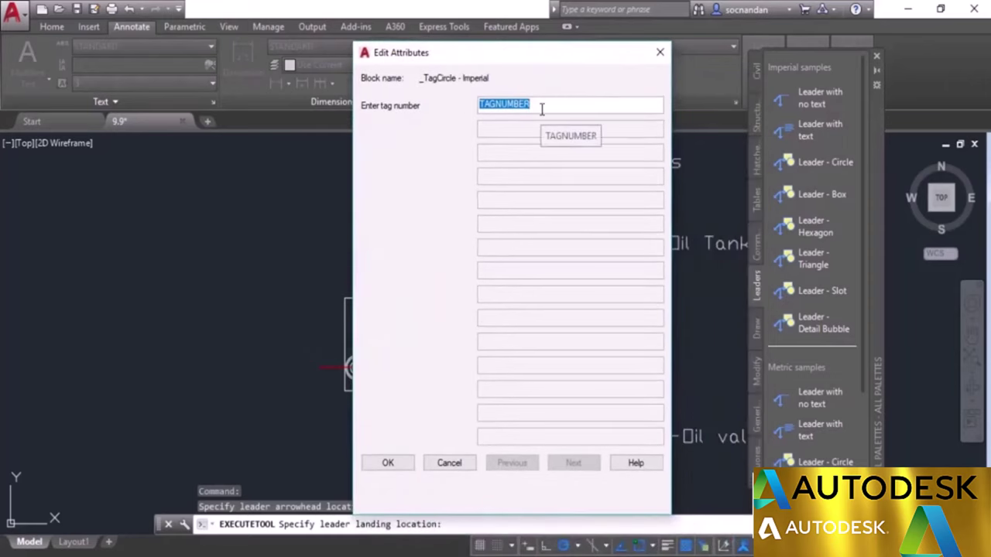
text(1)
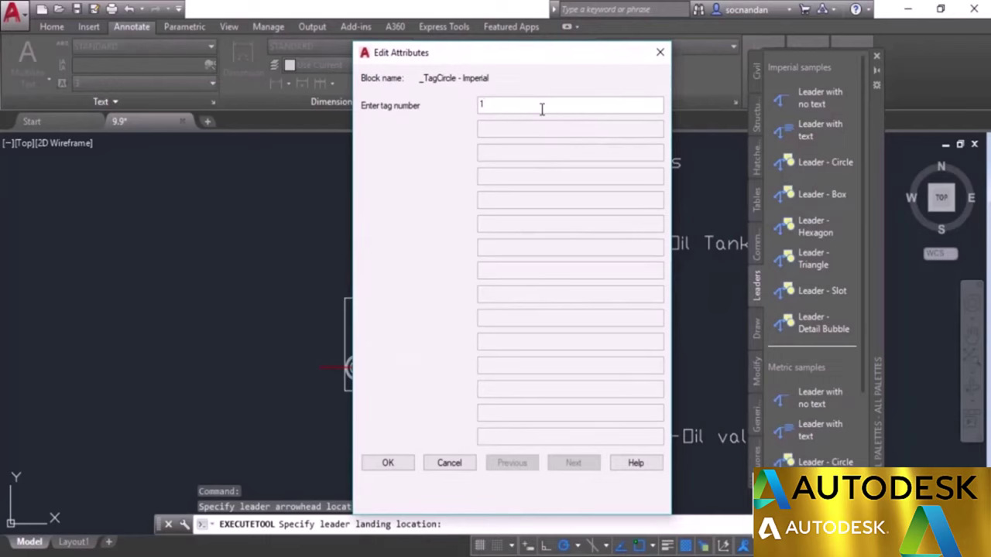
click(388, 462)
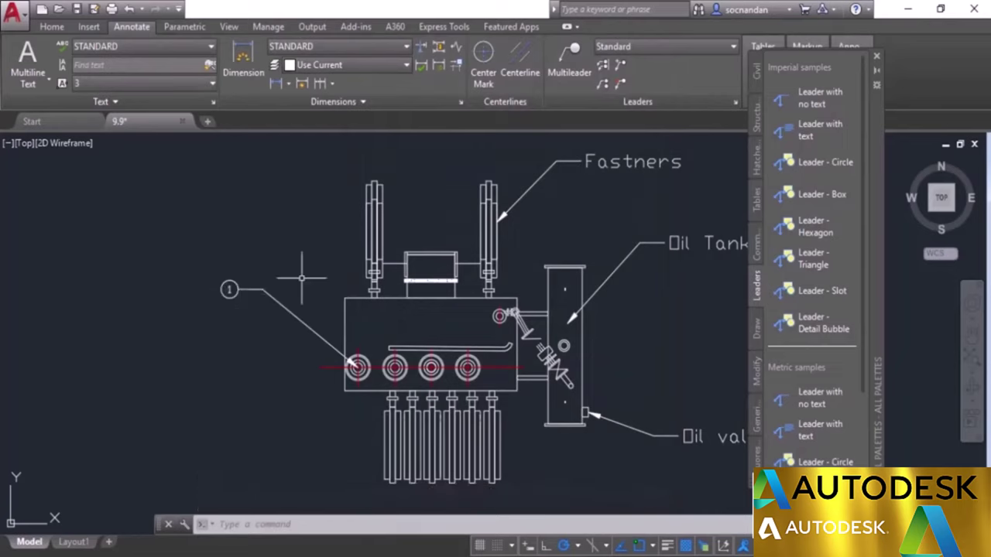
- Try an imperial box leader with tag number A in the empty area below the circle leader tagged 1
click(814, 226)
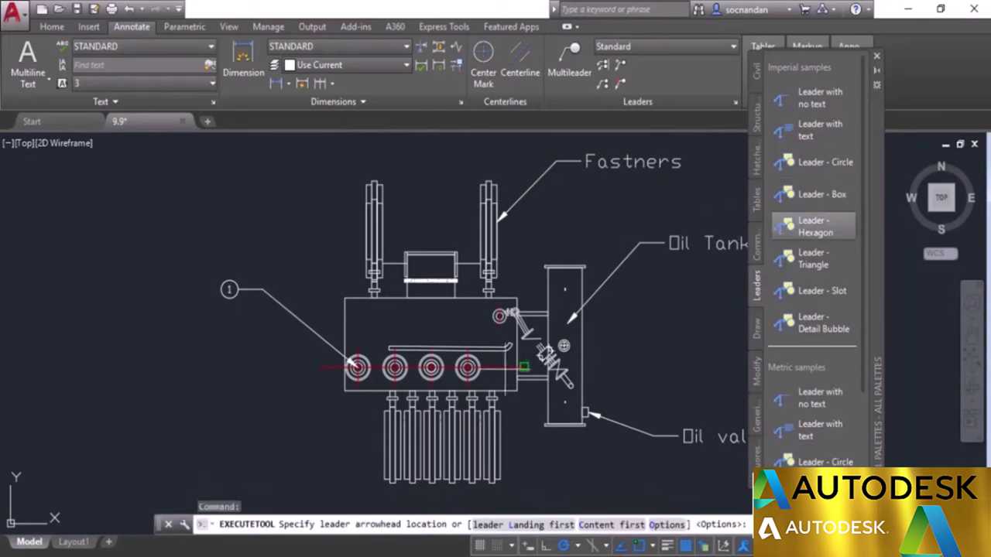
click(298, 422)
click(246, 369)
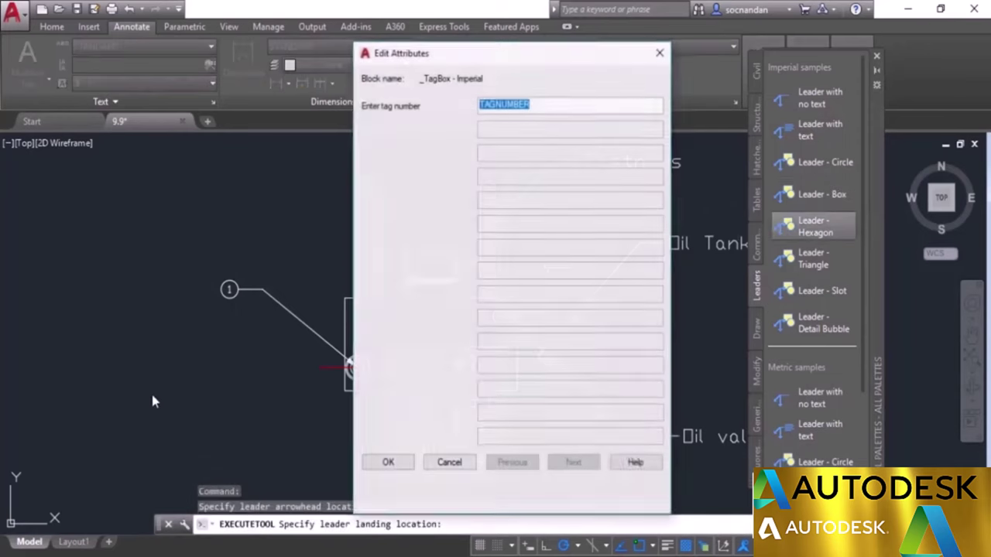
text(A)
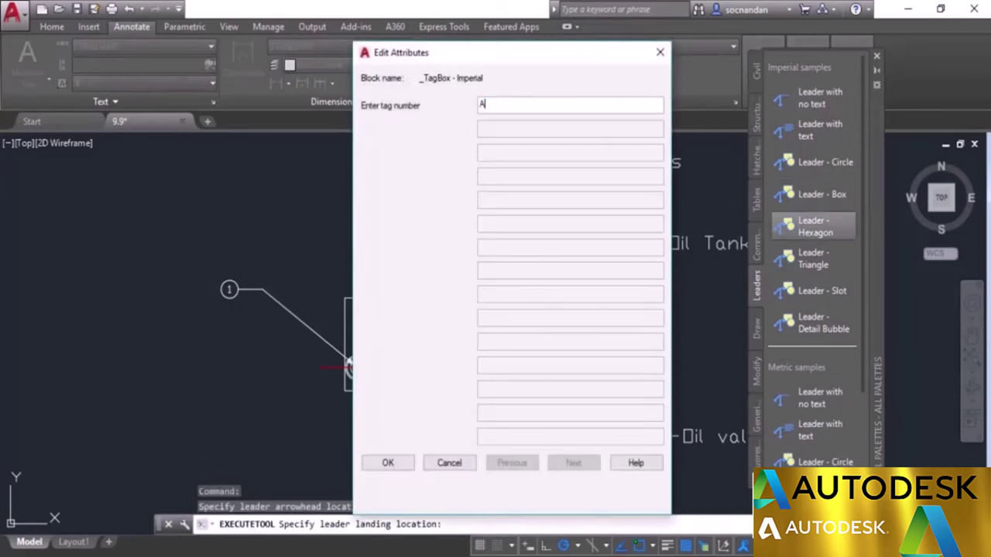
click(381, 467)
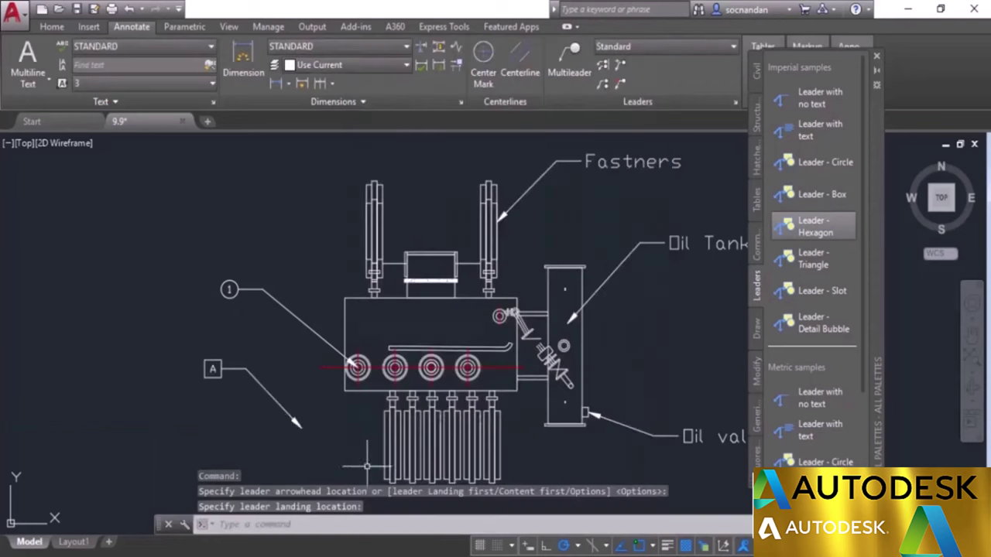
- Erase the box leader tagged A
click(230, 380)
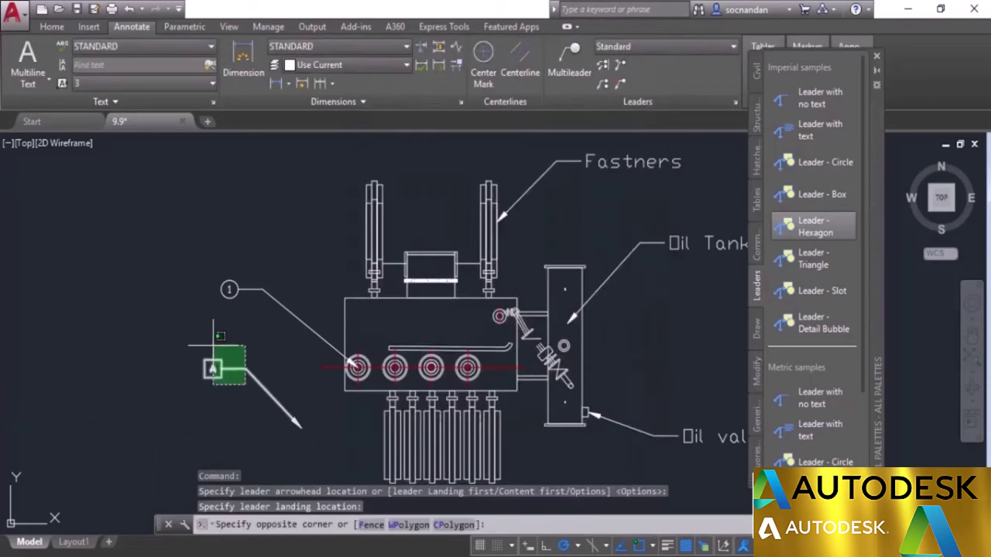
click(195, 348)
right_click(215, 357)
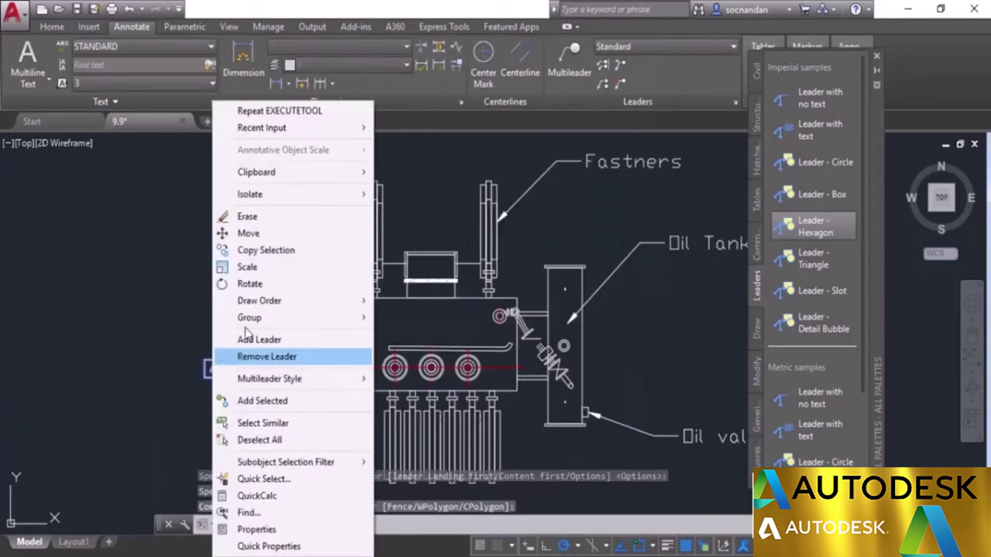
click(298, 217)
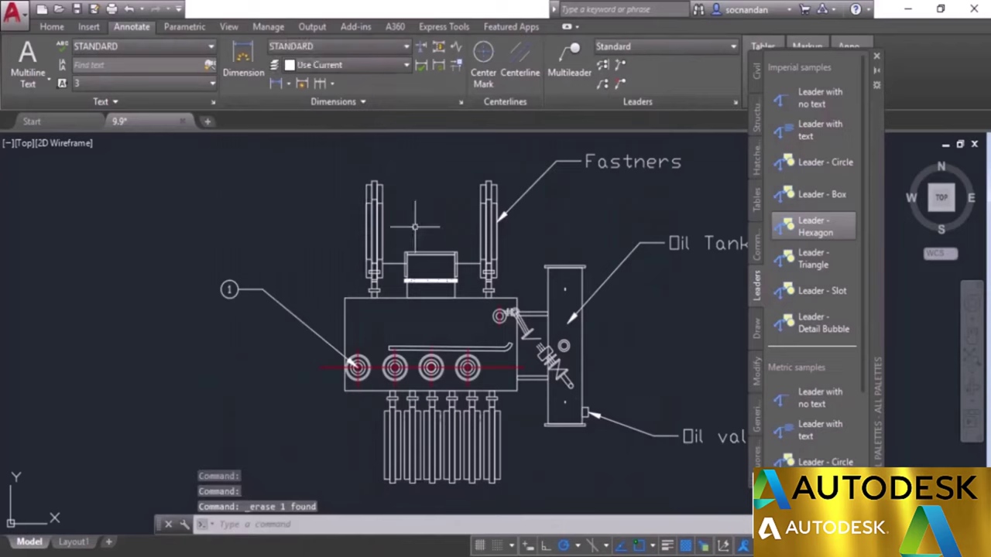
- Add an imperial circle leader with tag number 2, pointing at the second round fitting, its tag below tag 1
click(817, 163)
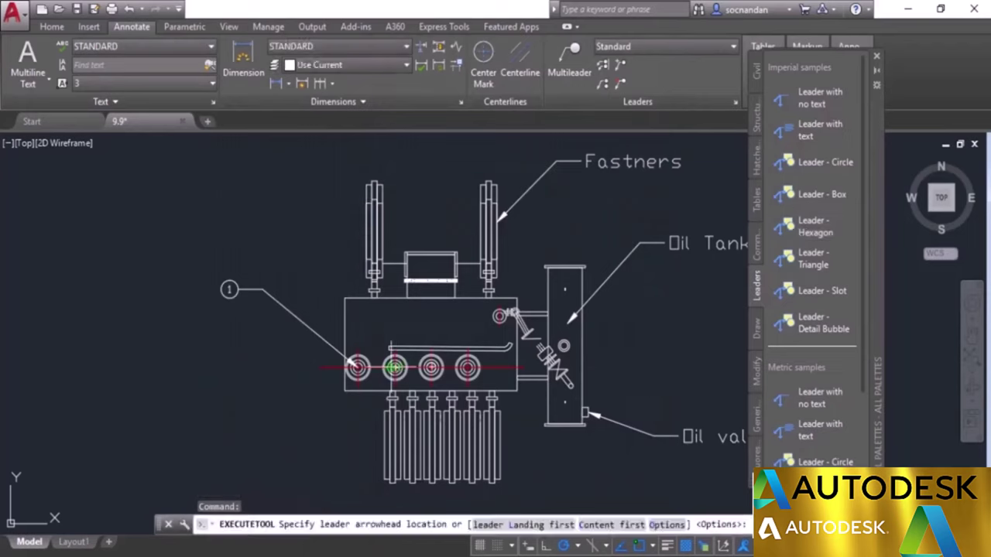
click(395, 367)
click(263, 290)
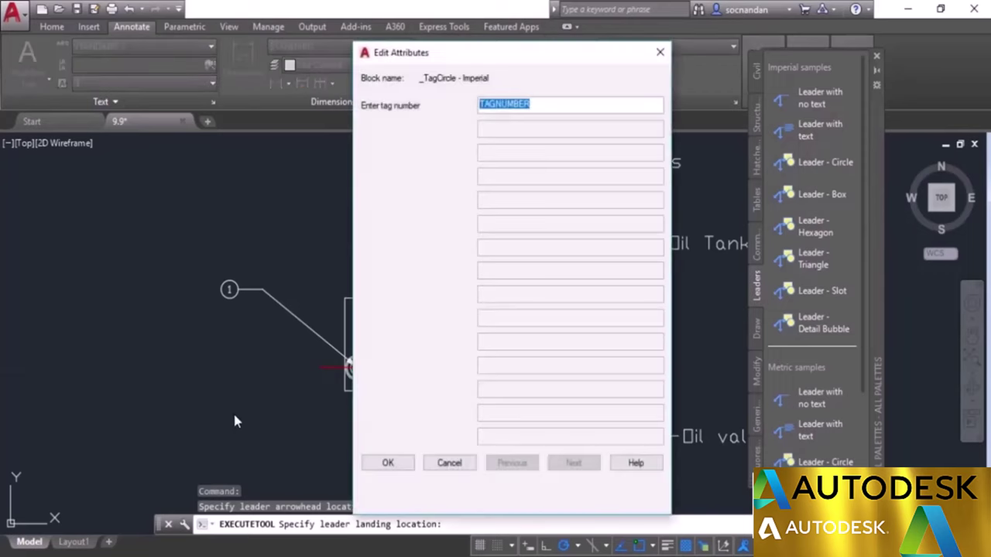
text(2)
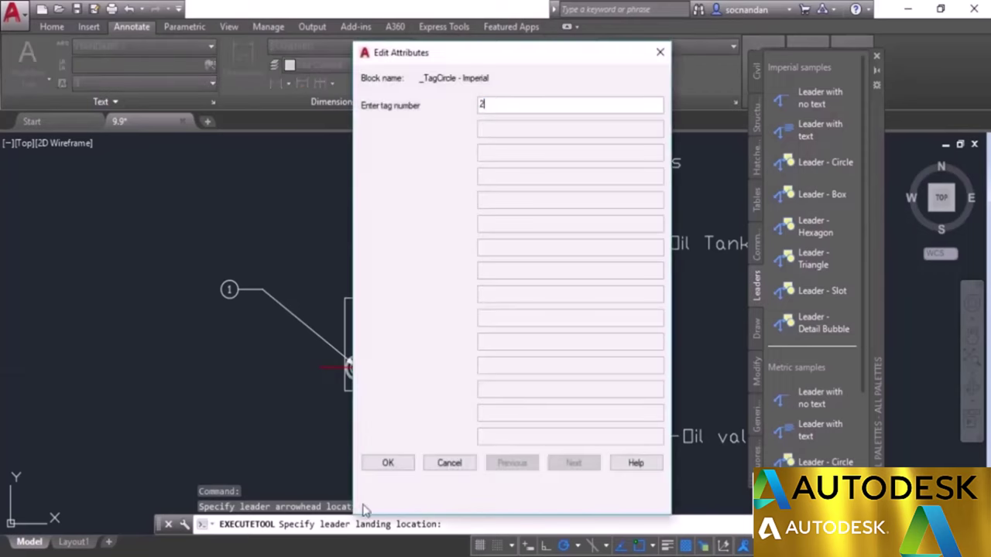
click(388, 463)
- Add an imperial circle leader with tag number 3, pointing at the third round fitting from below tag 2, and close the tool palettes
click(812, 162)
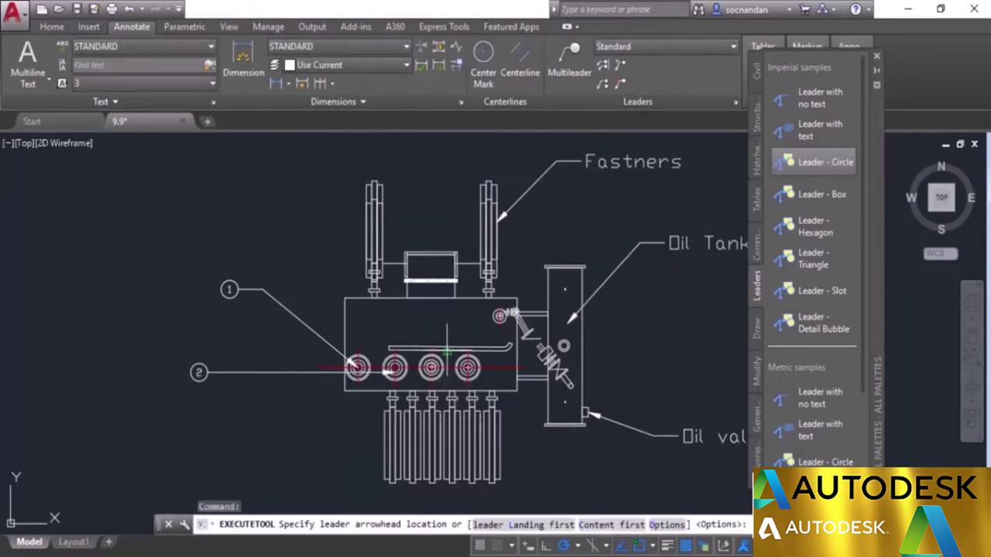
click(262, 450)
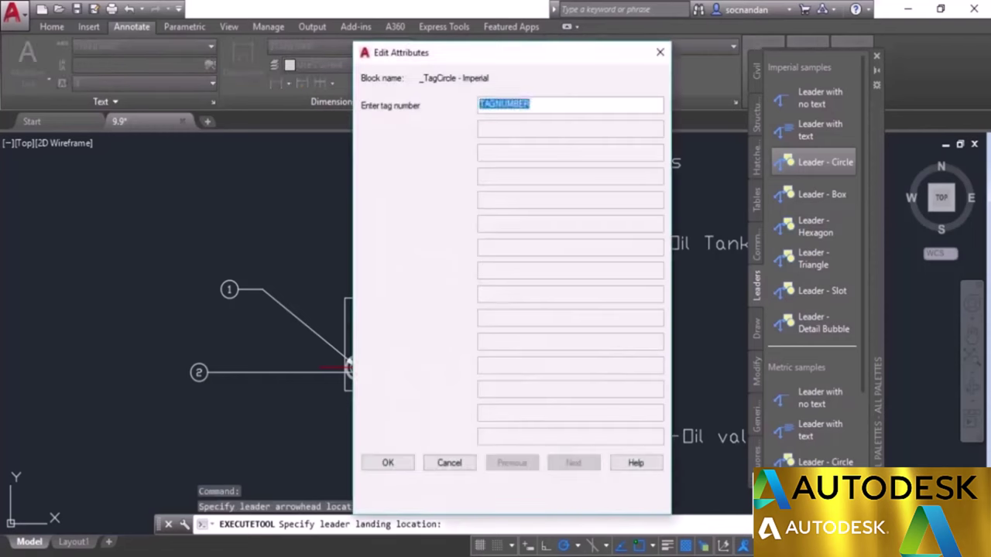
text(3)
click(383, 463)
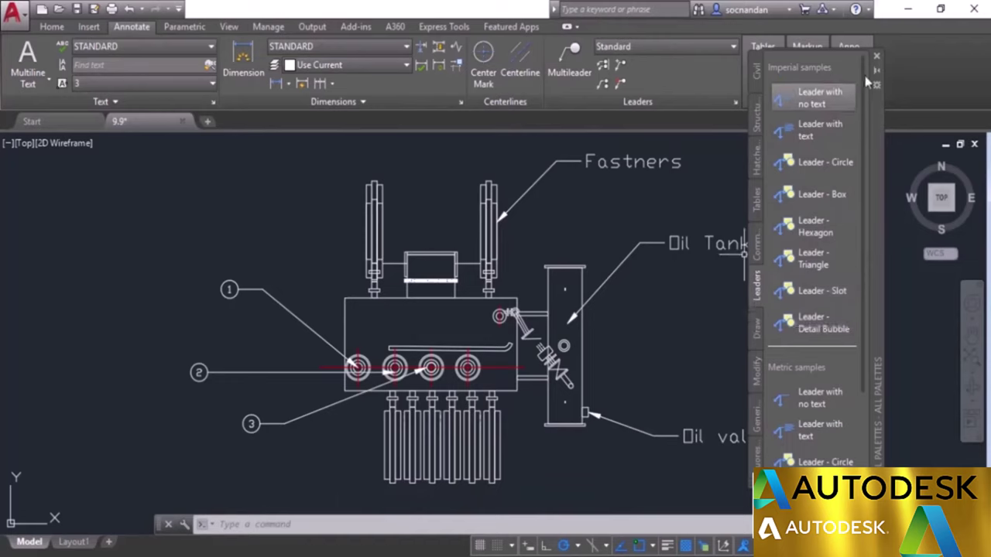
click(876, 55)
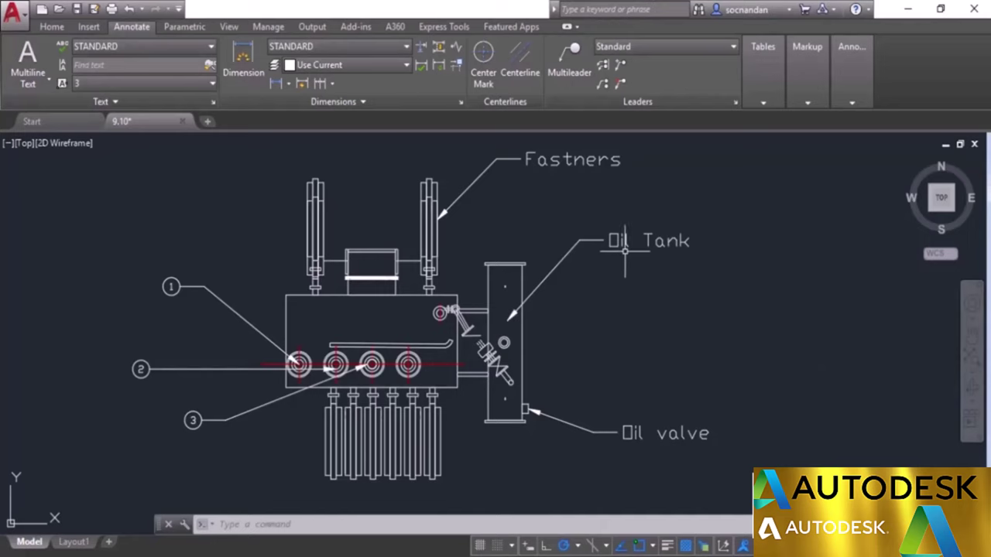
- Stretch the text end of the Oil Tank multileader's landing horizontally so the text sits farther from the elbow
scroll(627, 242, up, 3)
middle_drag(636, 224, 625, 264)
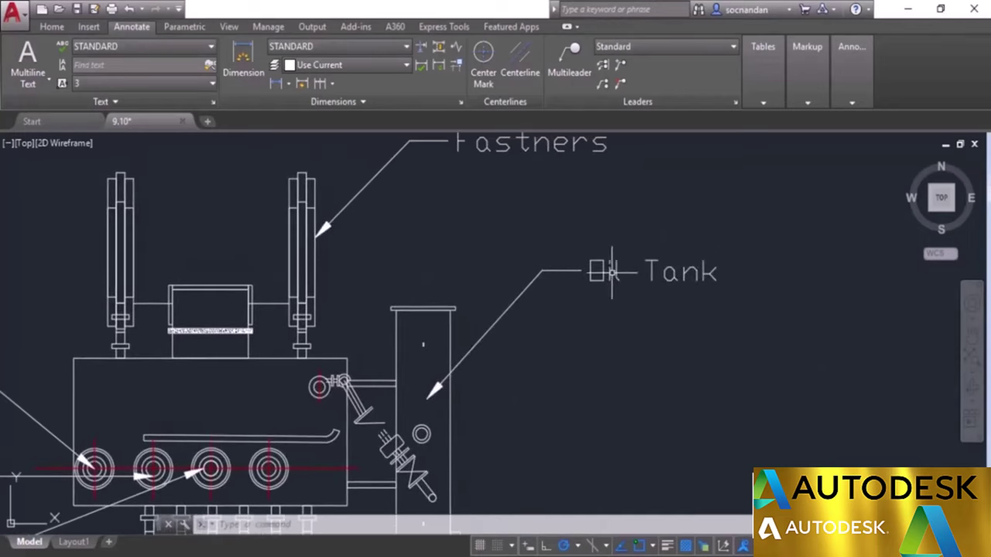
click(596, 267)
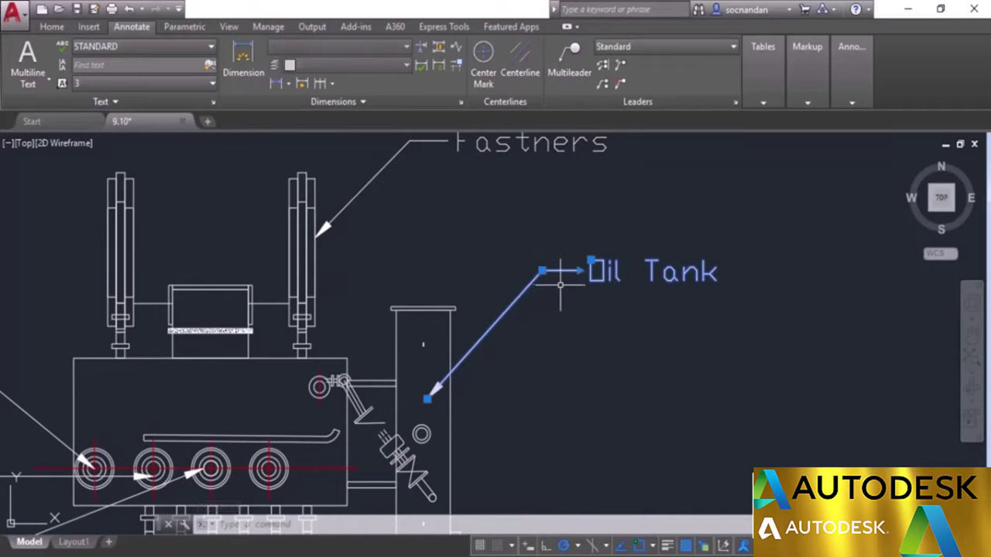
scroll(590, 263, up, 2)
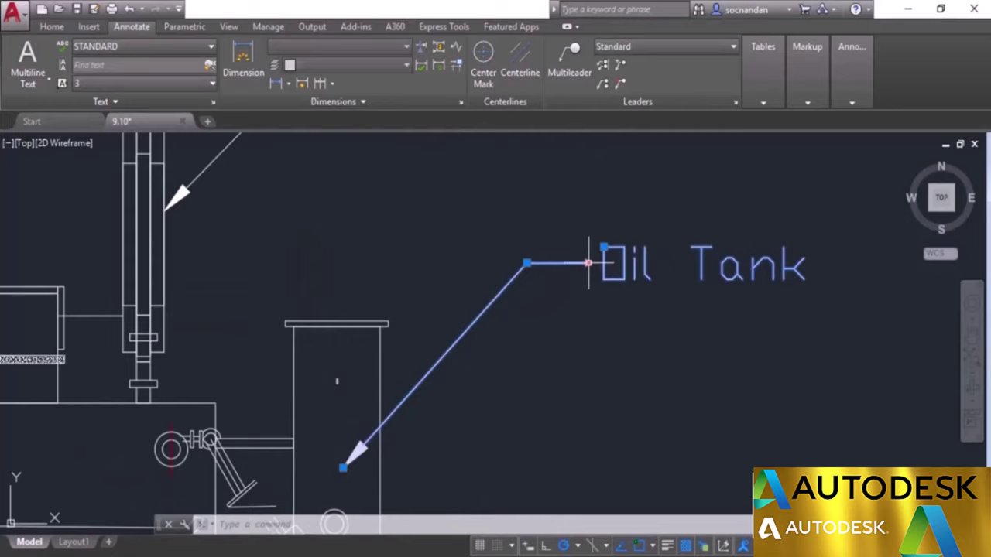
click(588, 263)
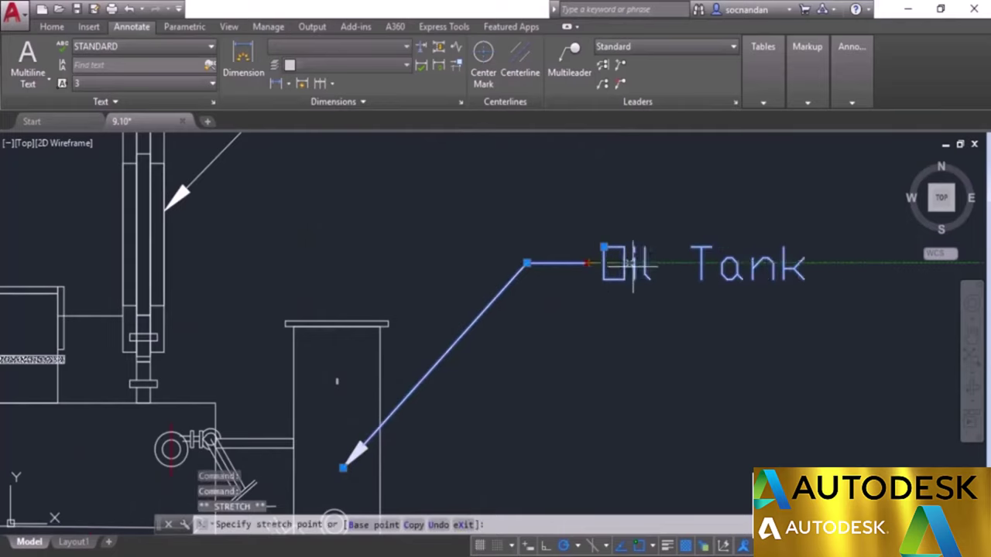
click(675, 265)
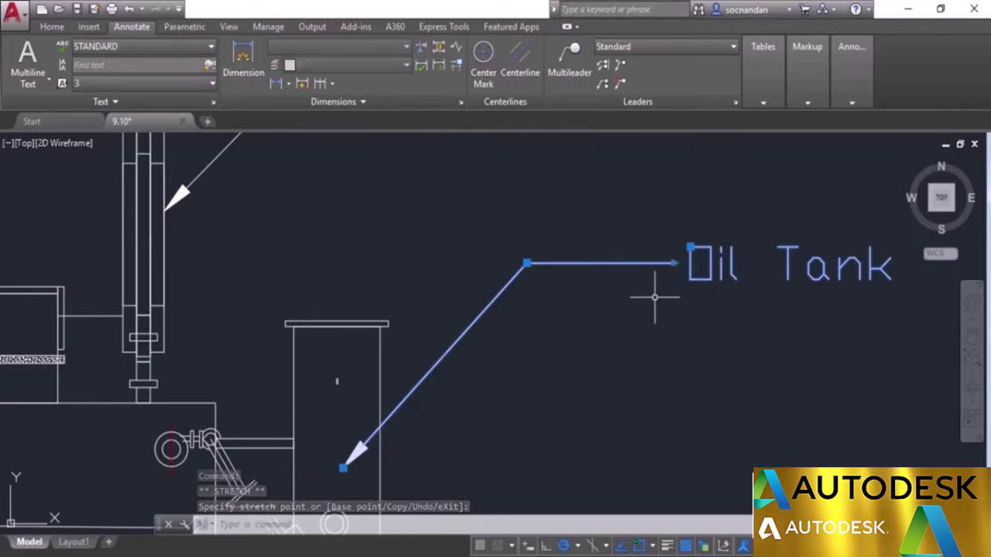
- Extend the Oil Tank multileader's landing from its elbow toward the tank with Lengthen Landing
mouse_move(526, 263)
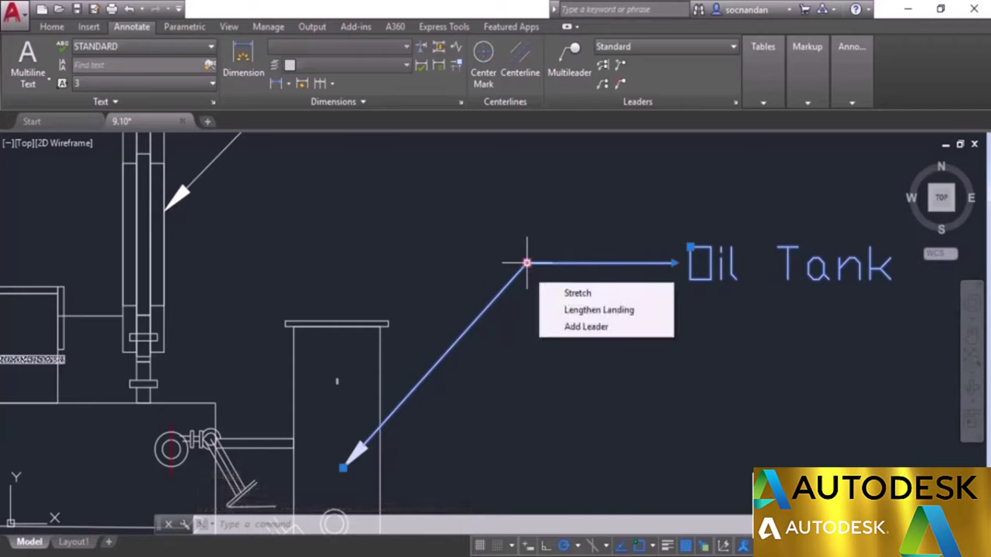
click(599, 310)
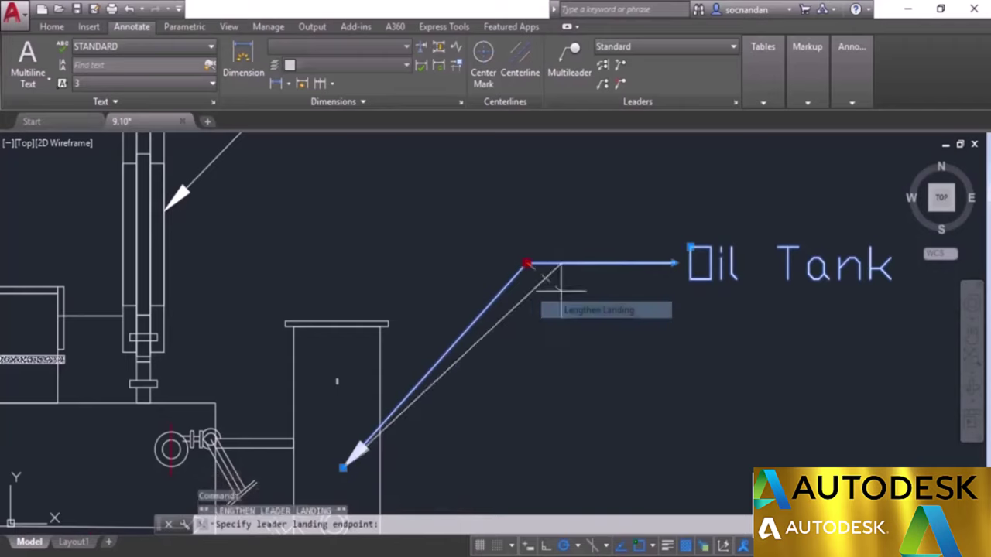
click(459, 267)
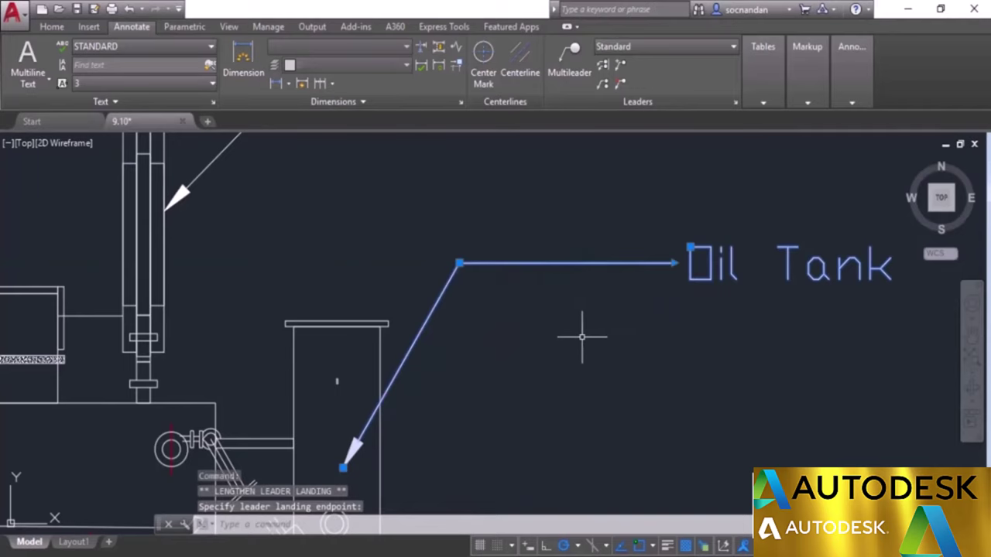
- Try Add Leader at the Oil Tank multileader's elbow with two extra arrows beside the tank, and undo the addition
scroll(579, 335, down, 2)
middle_drag(589, 362, 551, 285)
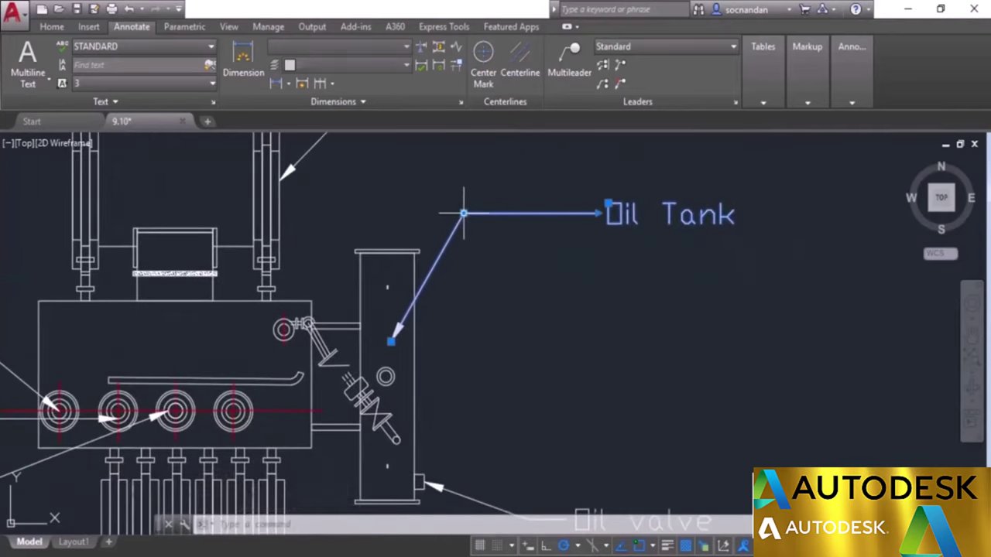
mouse_move(464, 214)
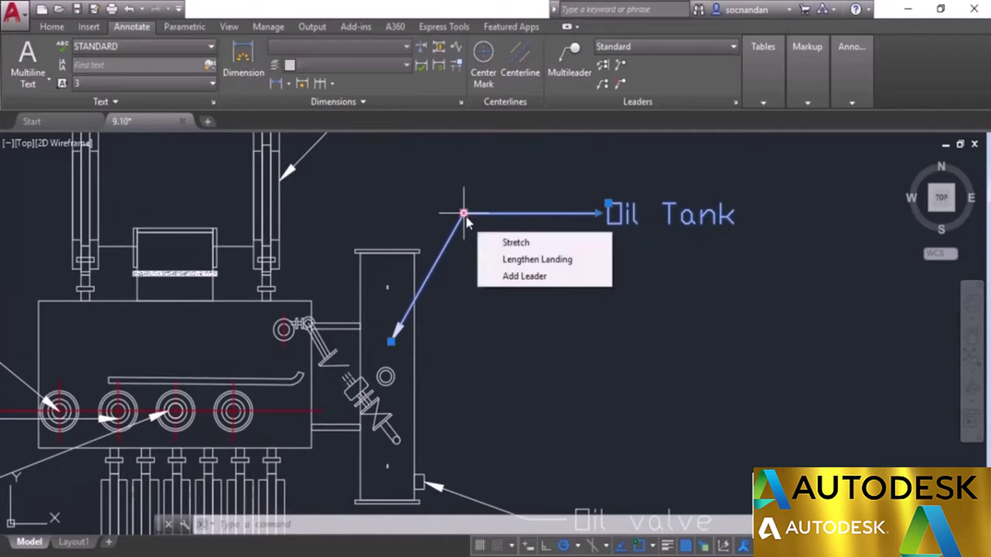
click(520, 276)
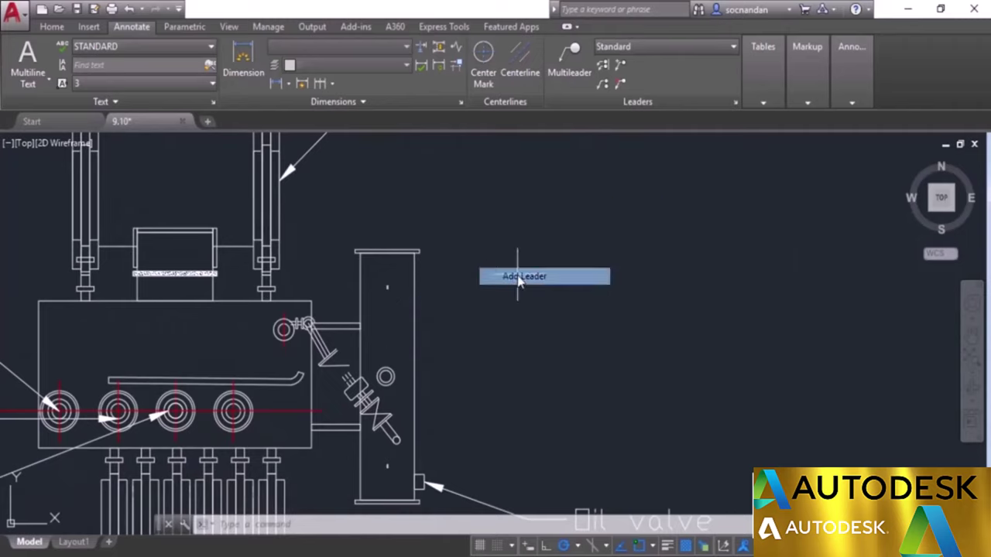
click(428, 377)
click(507, 382)
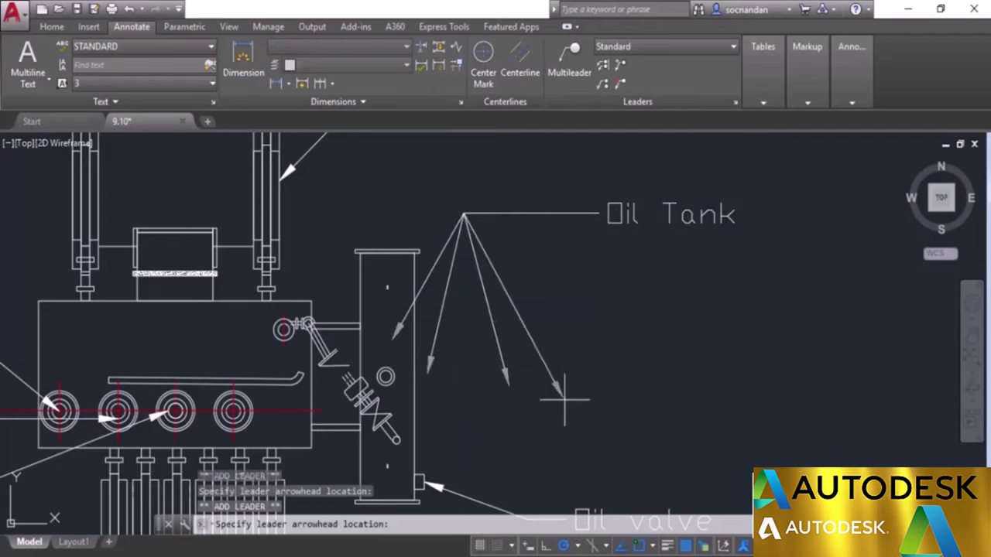
key(Escape)
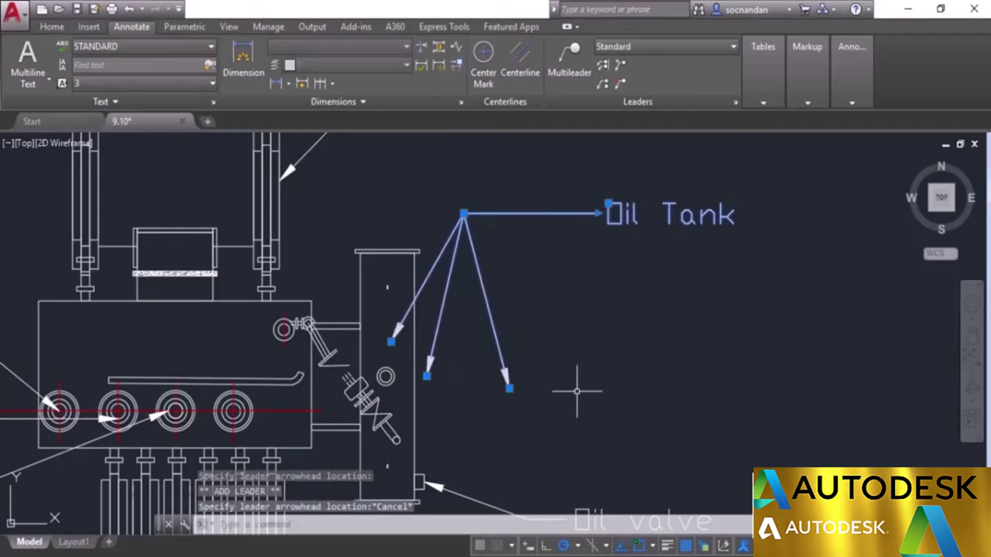
key(ctrl+z)
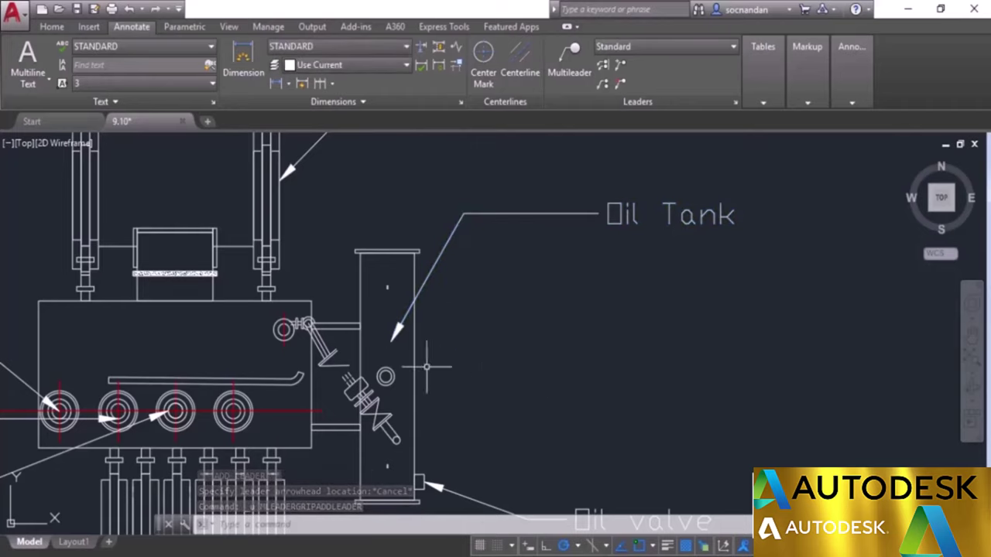
- Try Add Vertex at the Oil Tank leader's arrowhead with a new point outside the tank's lower part, and undo it
click(405, 313)
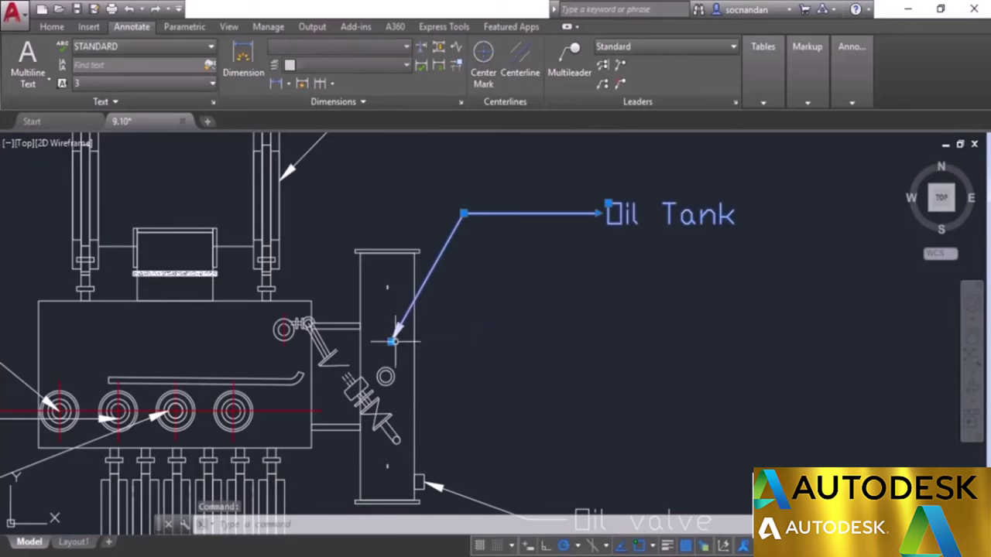
mouse_move(390, 341)
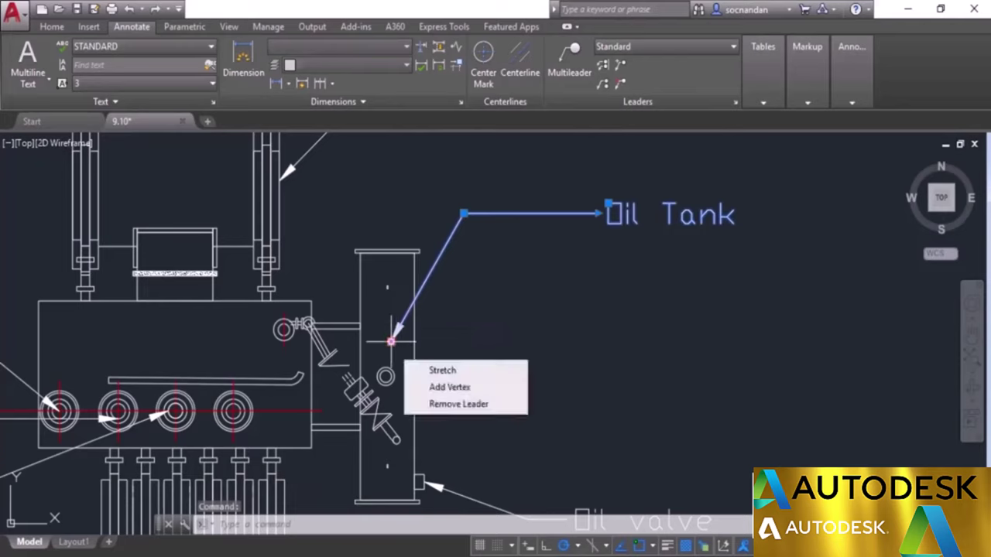
click(443, 387)
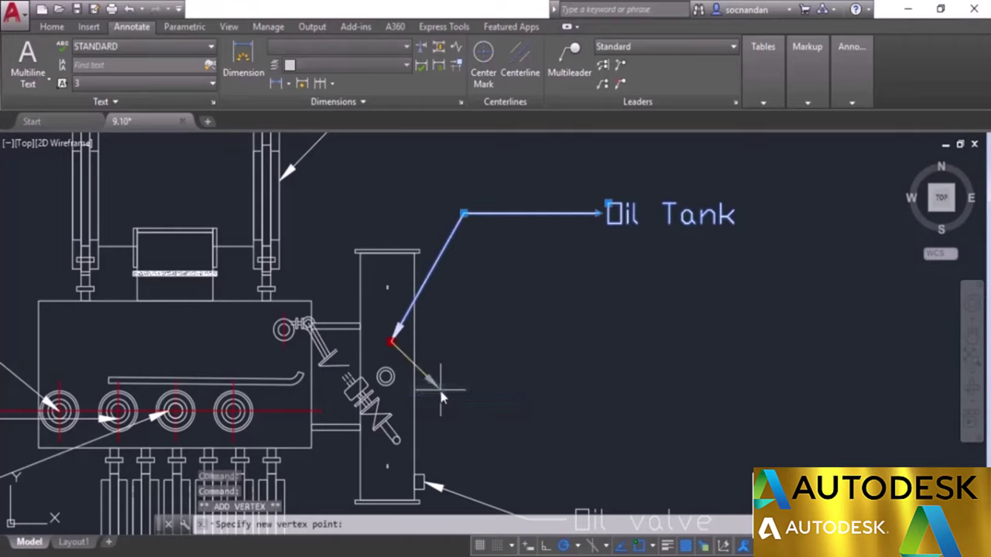
click(467, 438)
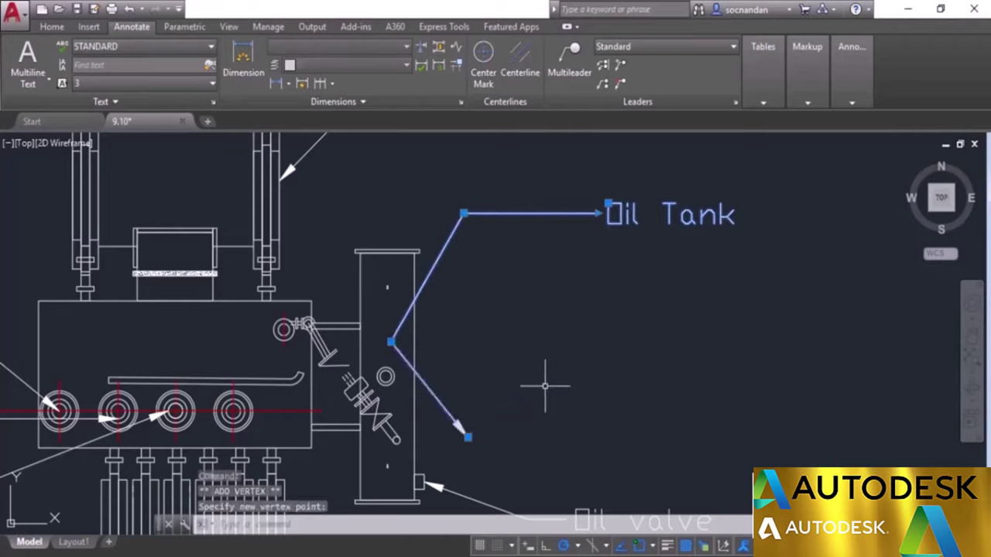
key(Escape)
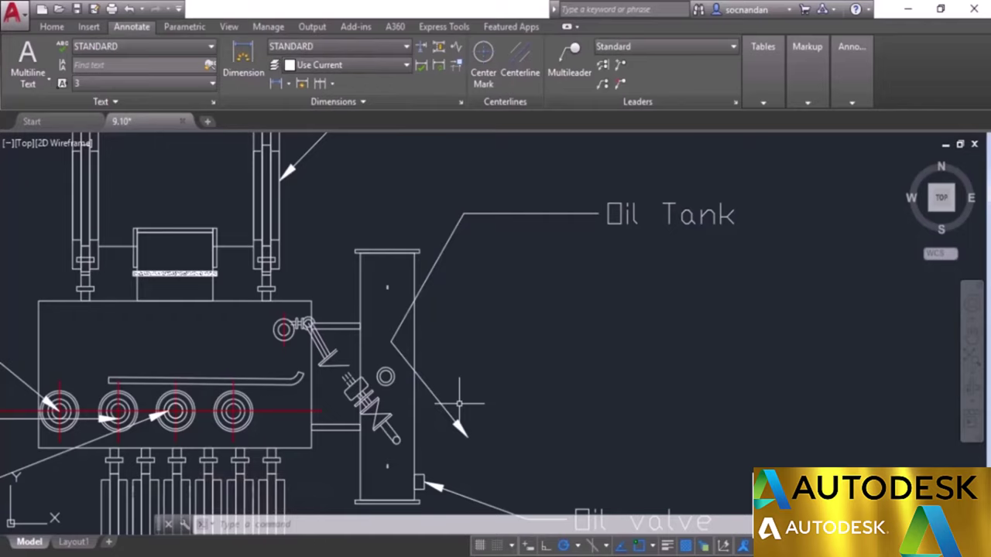
key(ctrl+z)
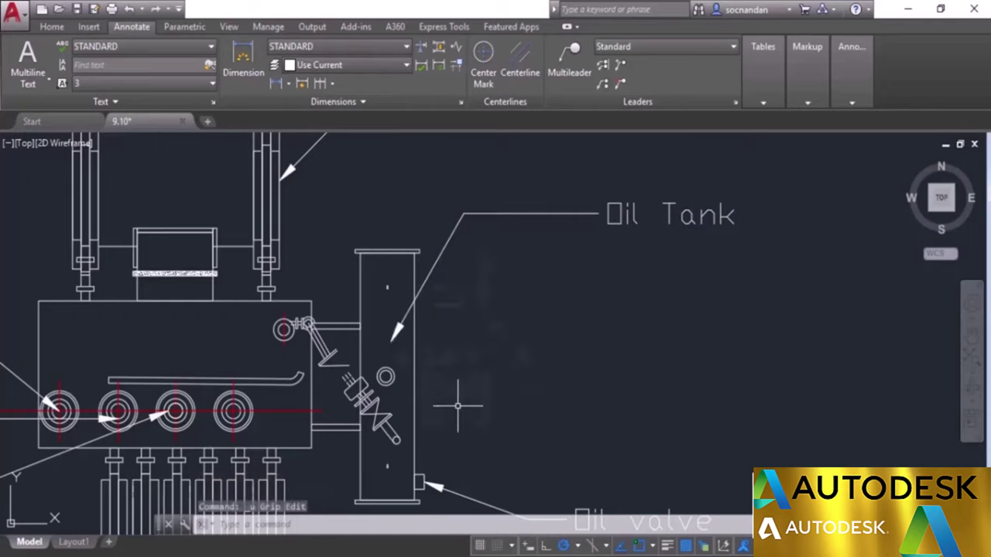
- Add a second leader line to the Fastners multileader, pointing at the other upright post farther from the text
scroll(681, 325, down, 4)
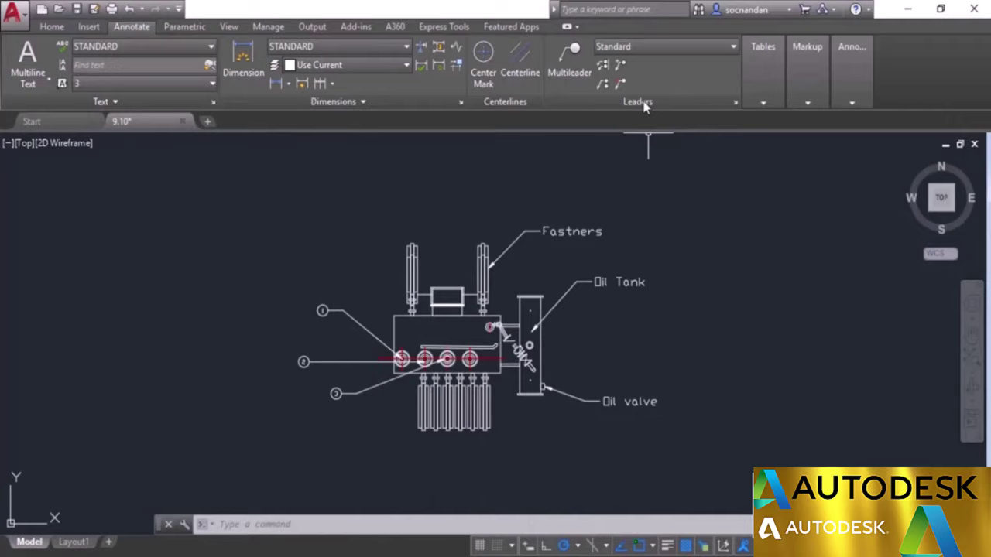
click(621, 68)
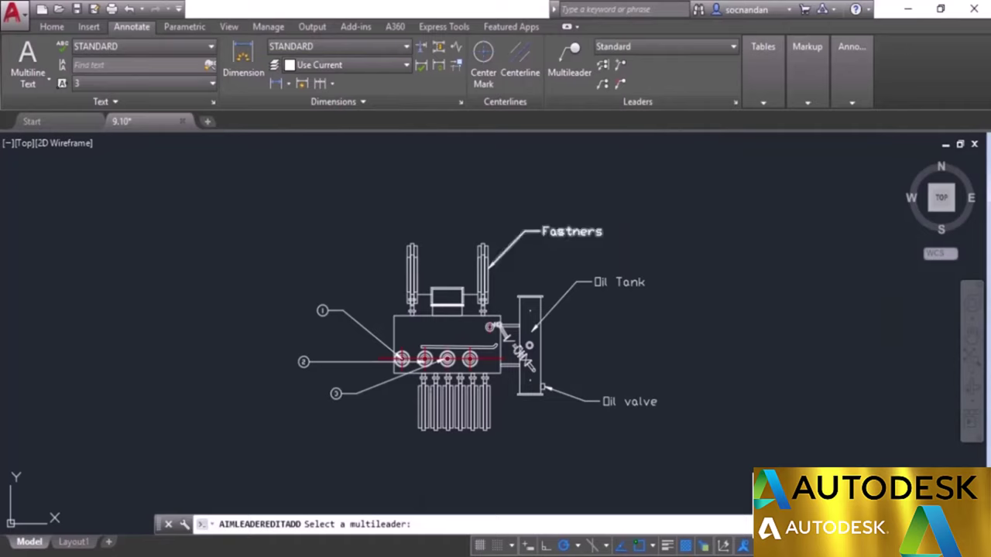
click(559, 231)
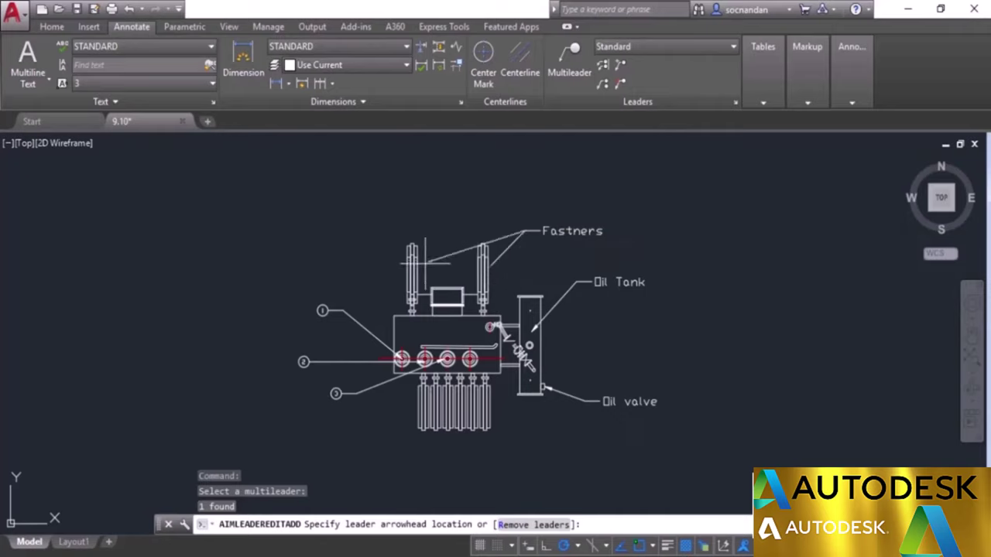
click(416, 269)
click(416, 269)
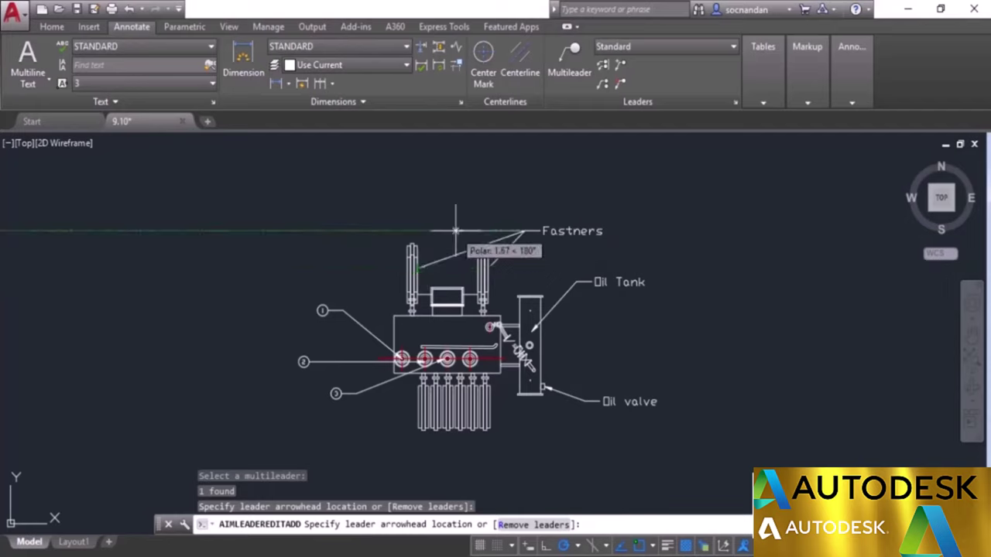
key(Return)
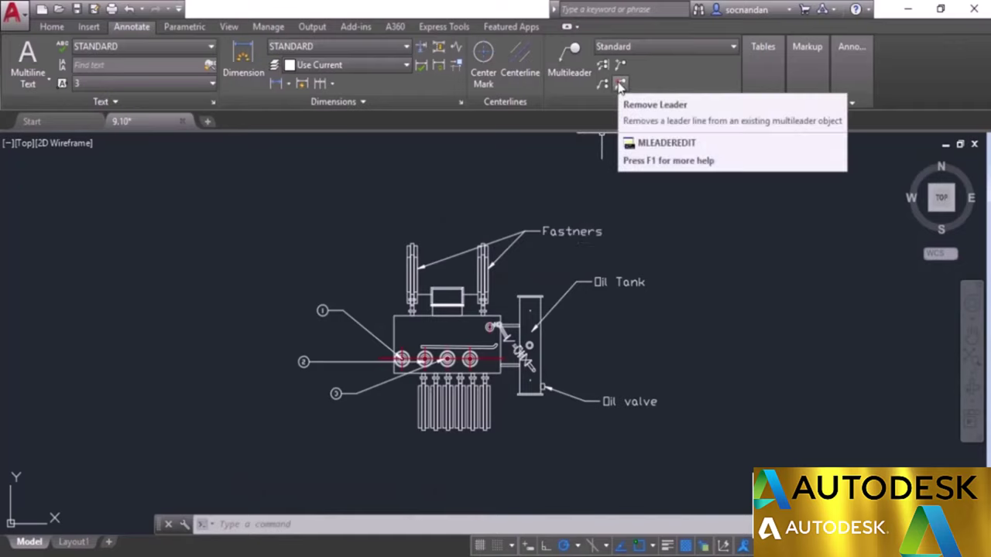
- Remove the Fastners multileader's longer leader line that points at the far upright post
click(619, 85)
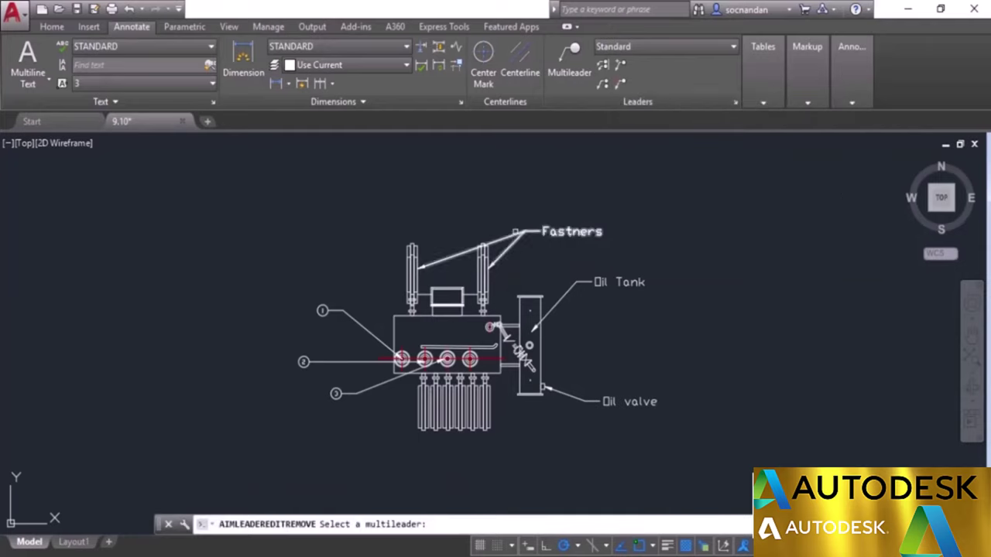
click(516, 234)
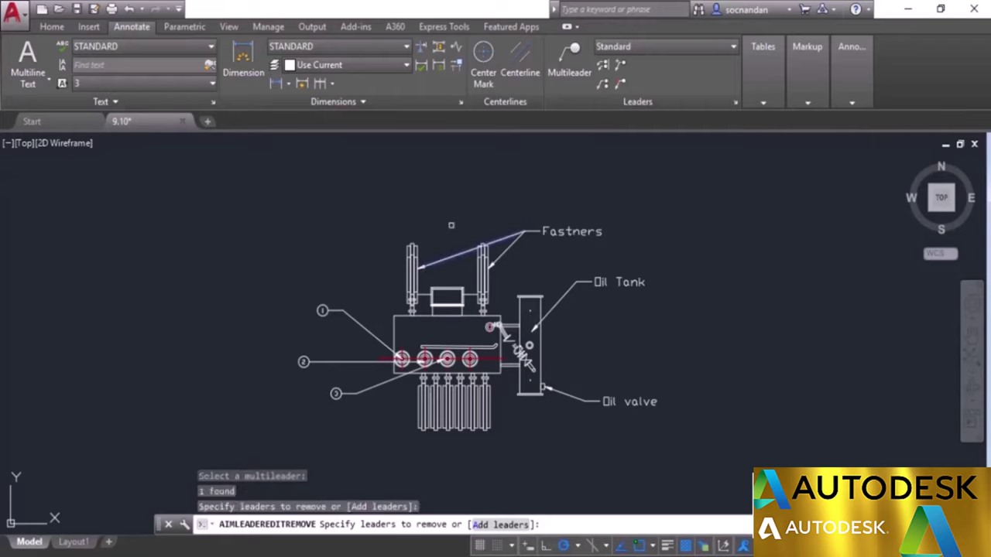
key(Return)
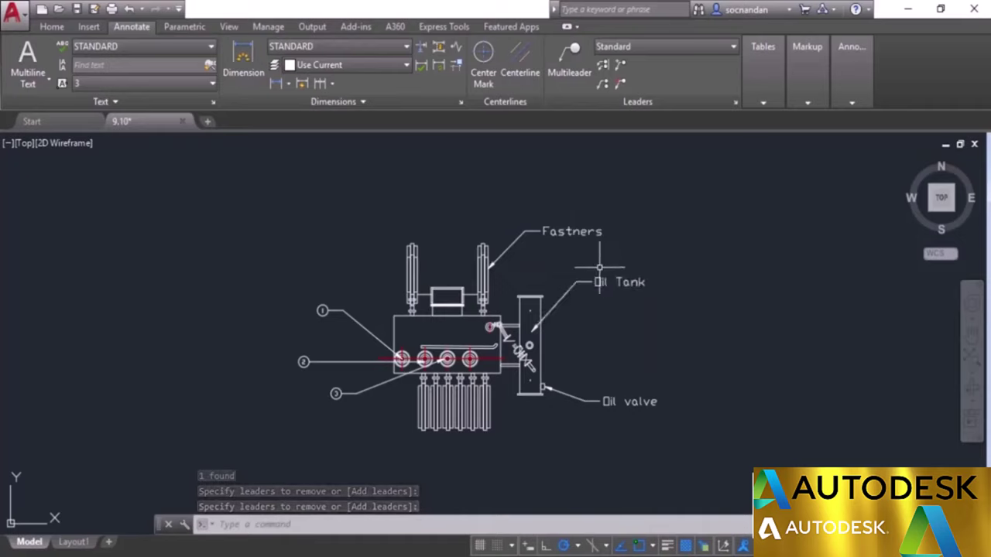
- Align the Fastners multileader with the Oil Tank multileader so their text labels line up vertically
click(604, 66)
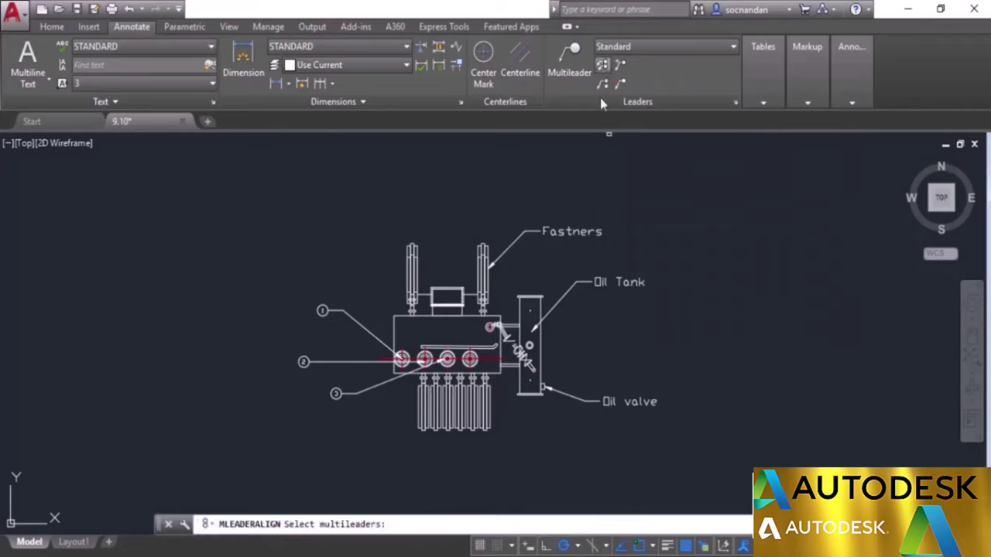
click(573, 231)
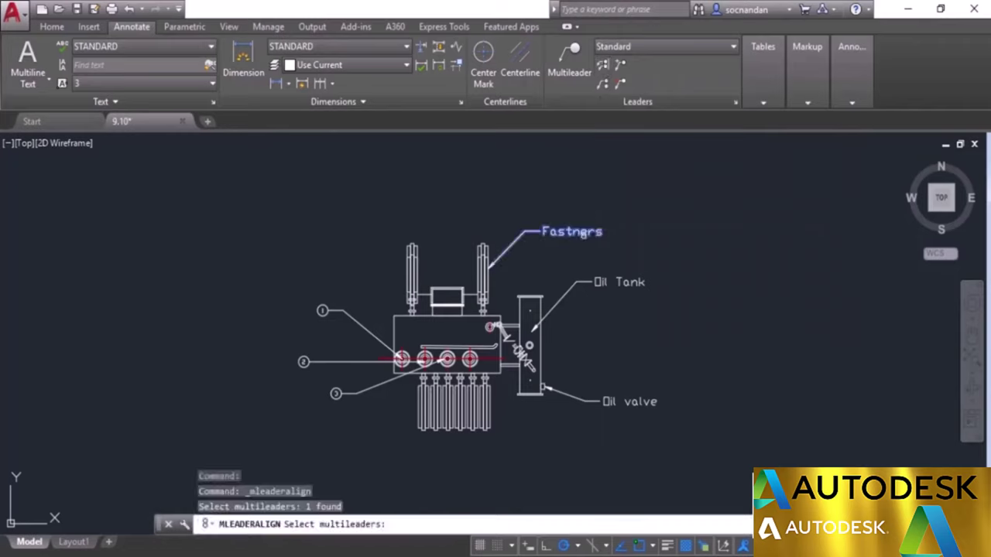
click(601, 285)
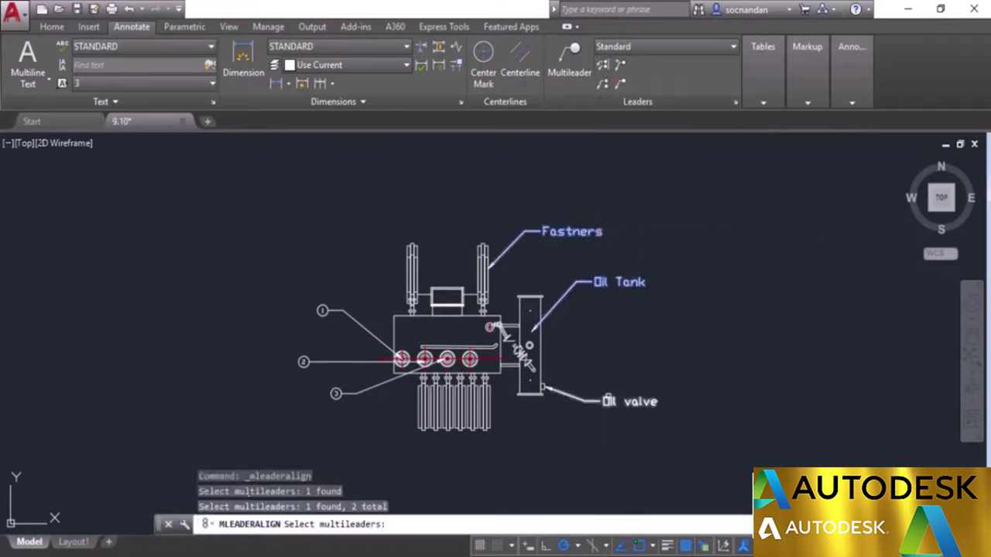
click(609, 401)
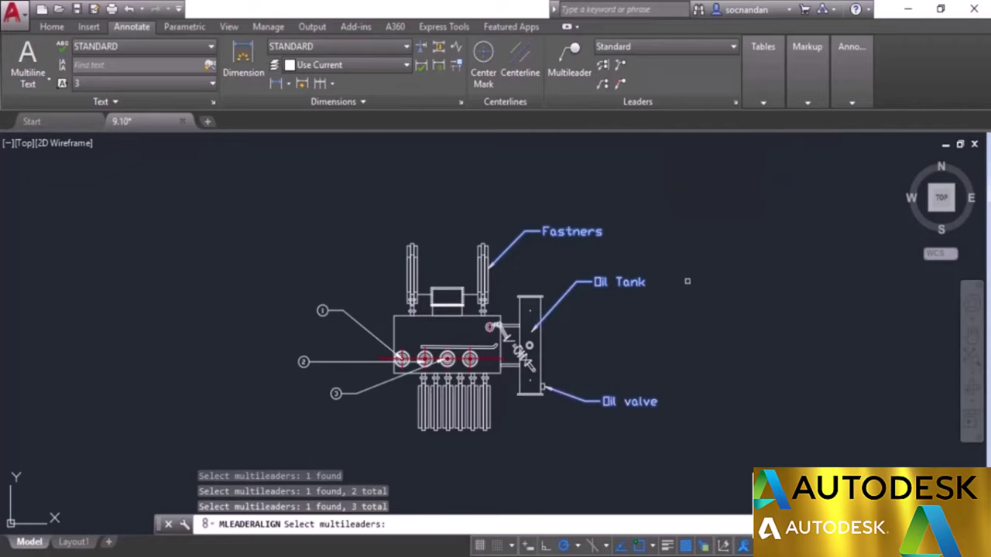
key(Return)
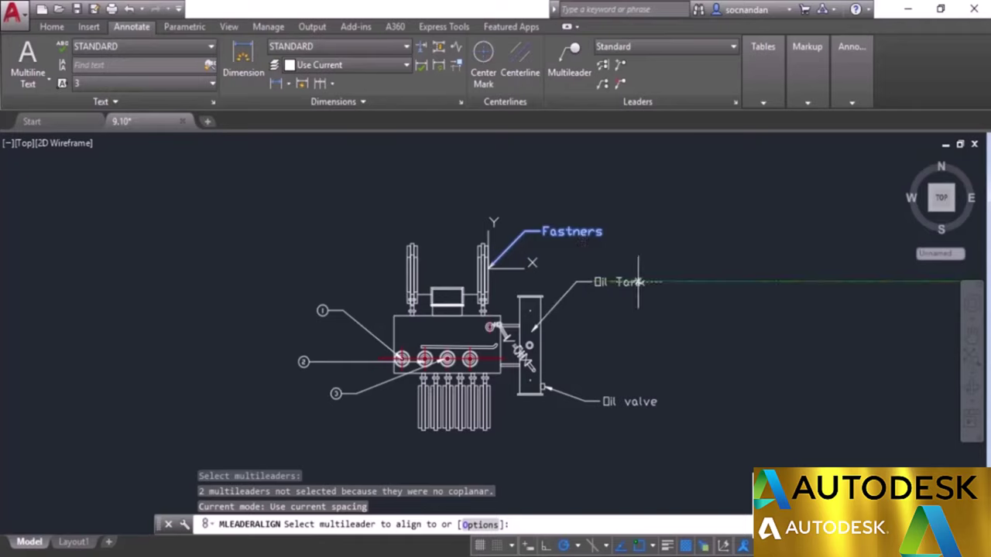
click(596, 282)
click(592, 134)
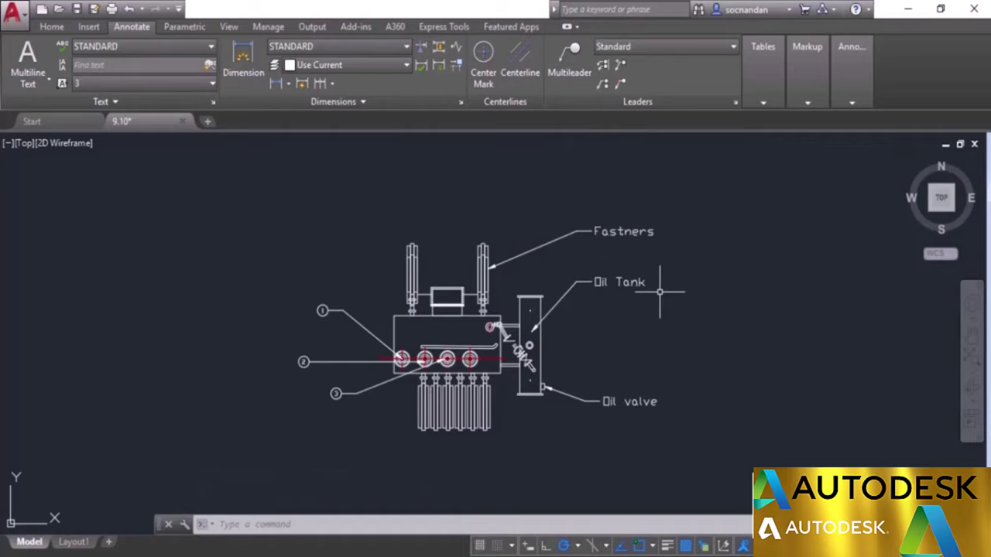
- Collect balloon multileaders 1, 2 and 3 into one horizontal row on a single leader, above and outside the transformer body
click(602, 85)
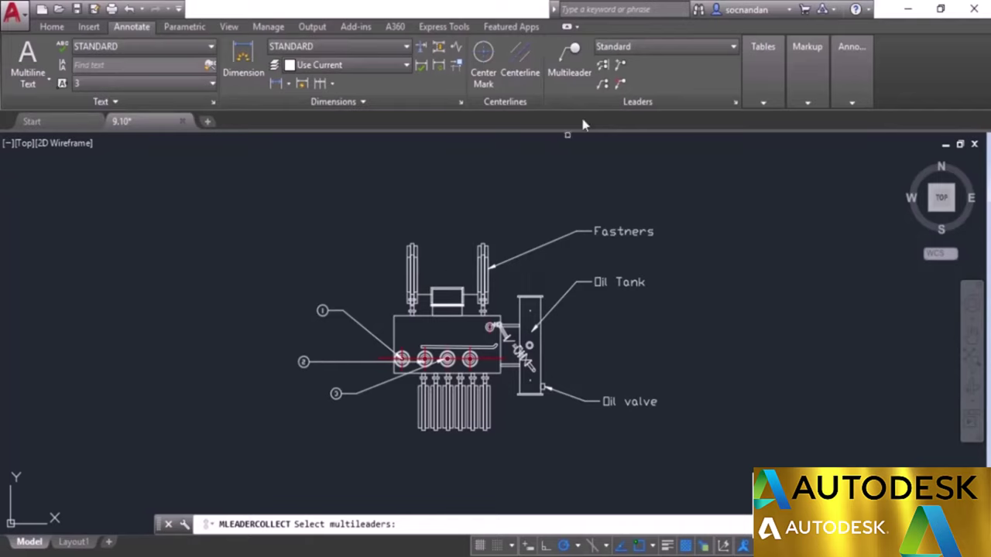
click(603, 89)
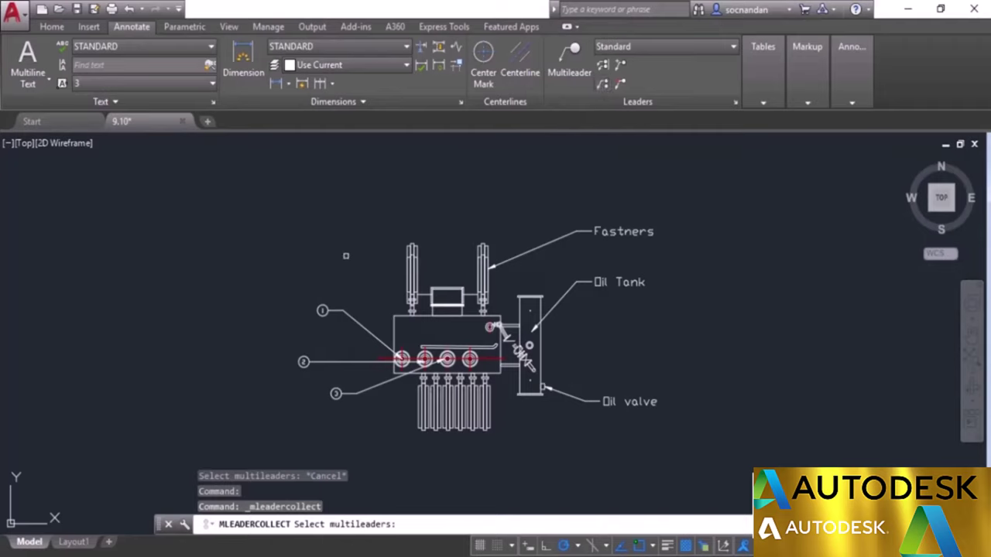
click(335, 310)
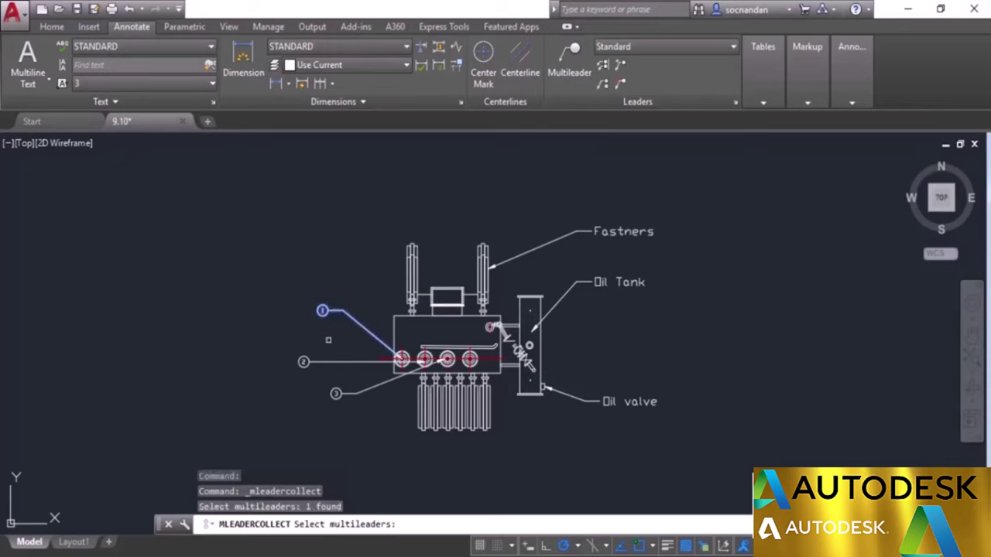
click(320, 361)
click(332, 393)
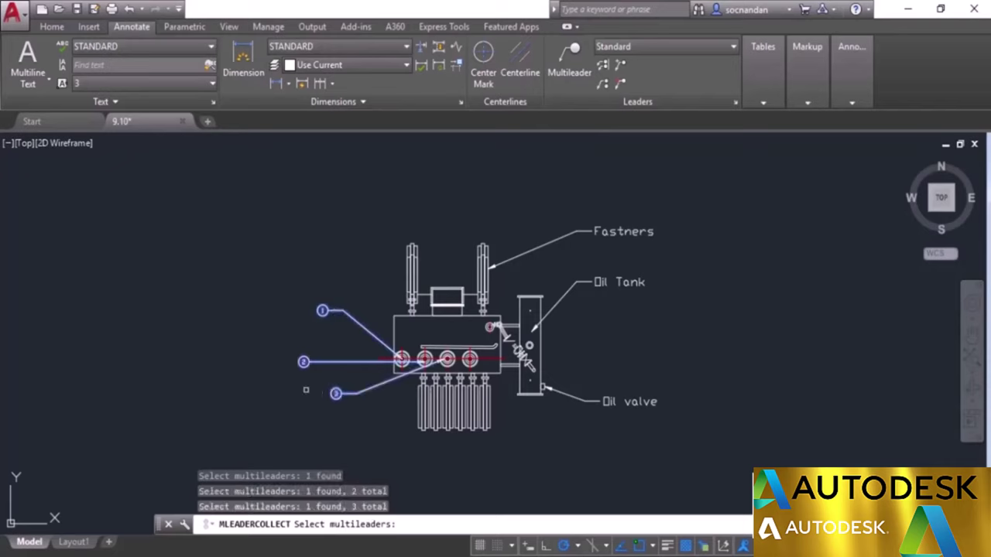
key(Return)
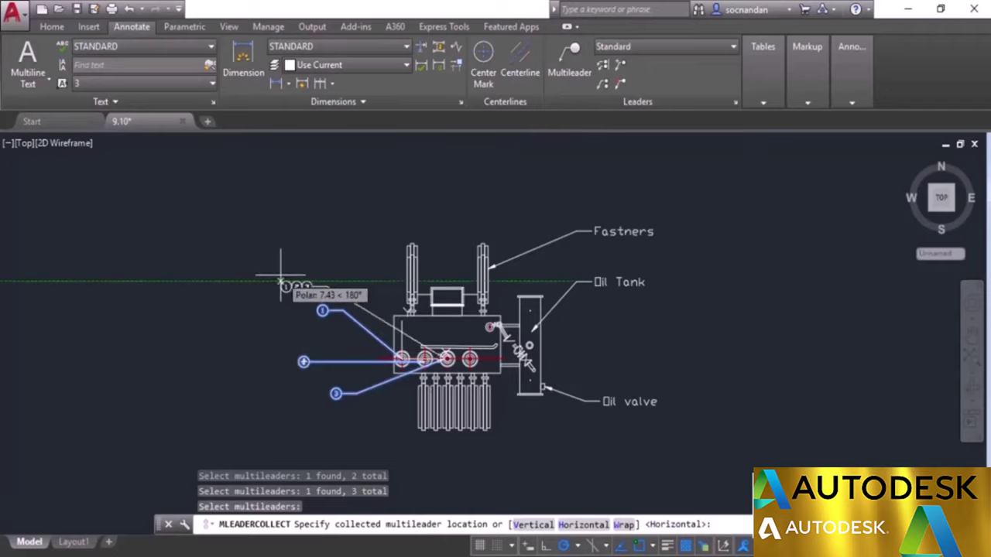
click(288, 287)
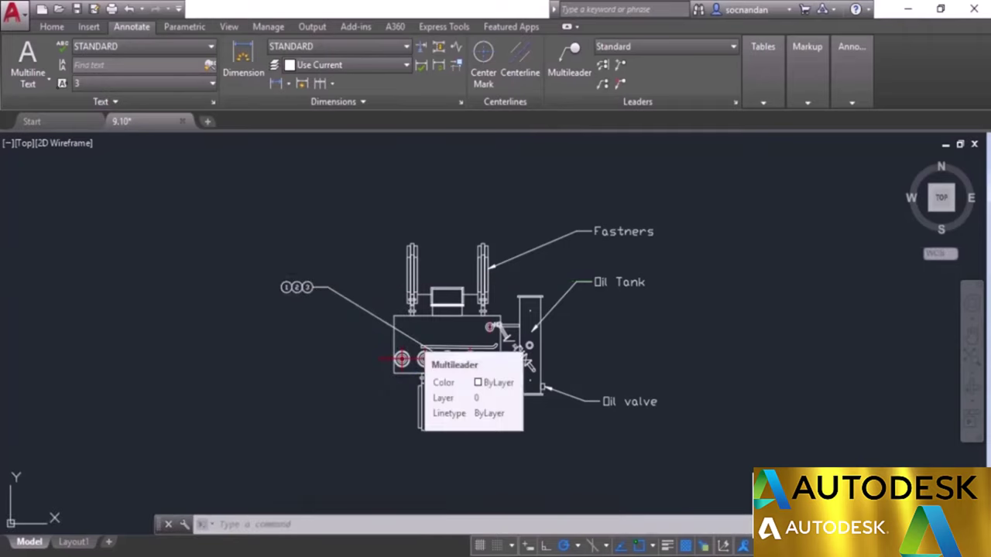
- Stretch the collected multileader's arrowhead to the circle nearest the balloons on the red centerline
click(413, 338)
click(447, 357)
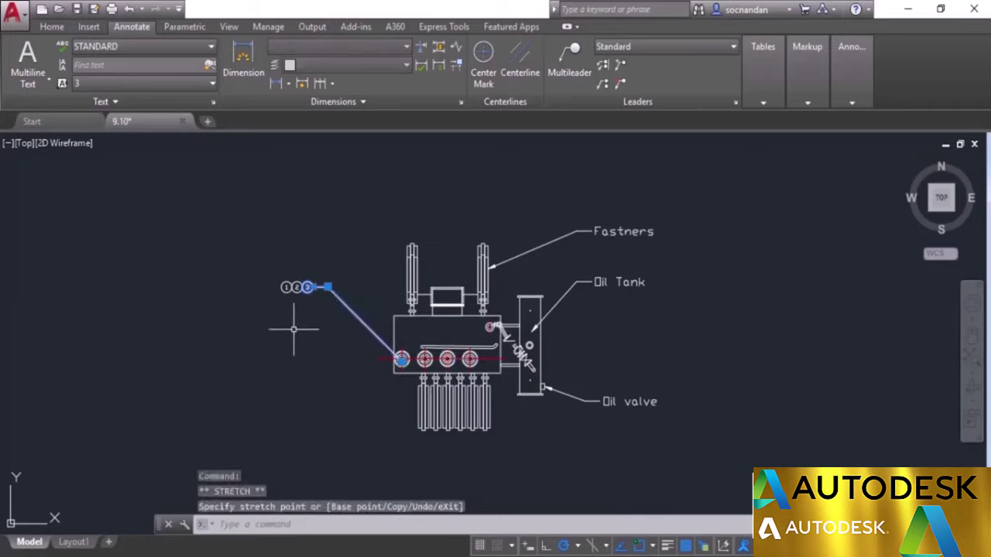
key(Escape)
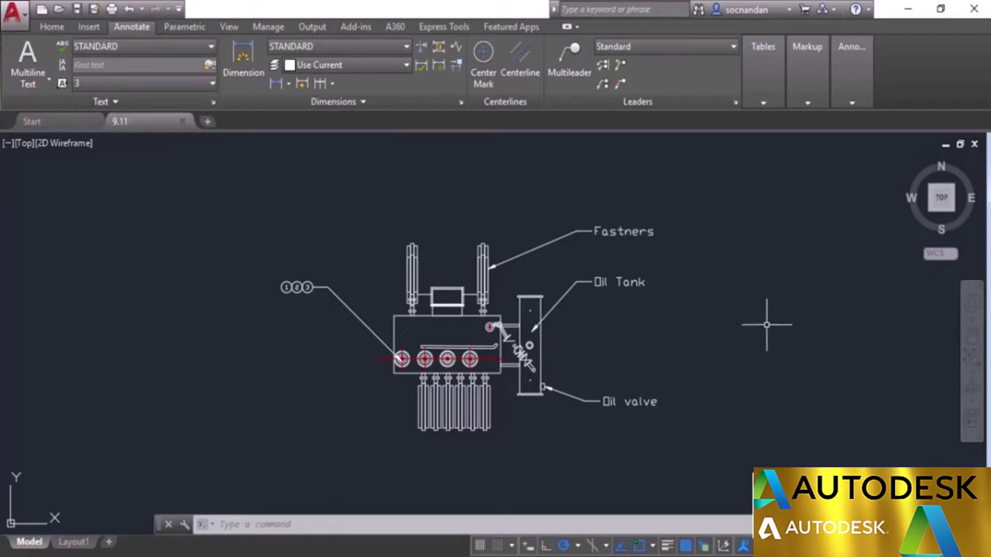
- Create a new multileader style named "Our custom style" based on Standard
click(709, 48)
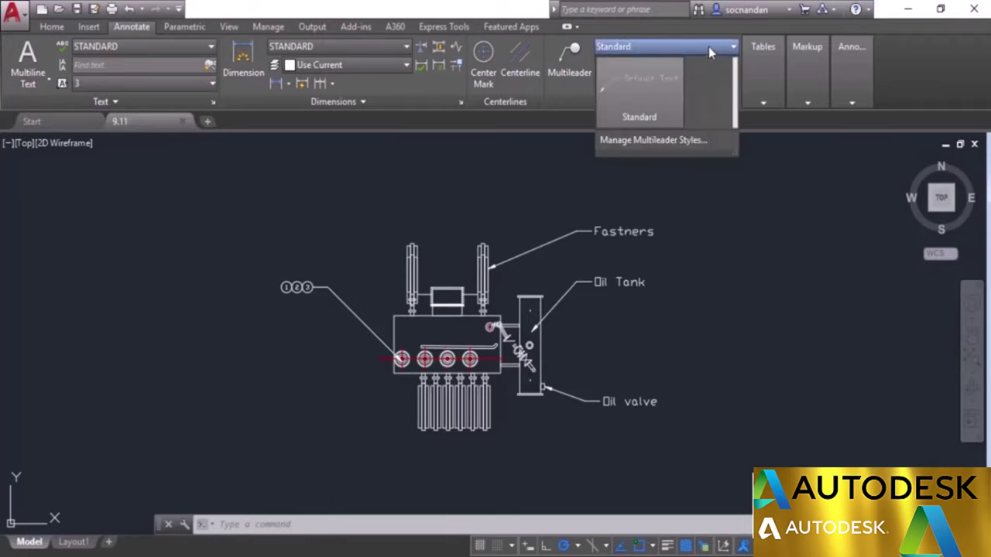
click(694, 142)
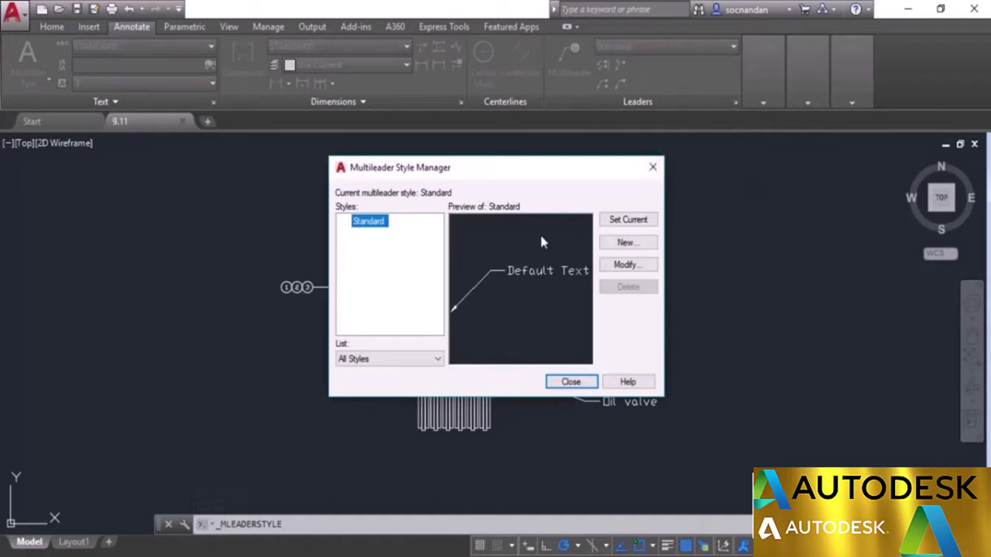
click(621, 247)
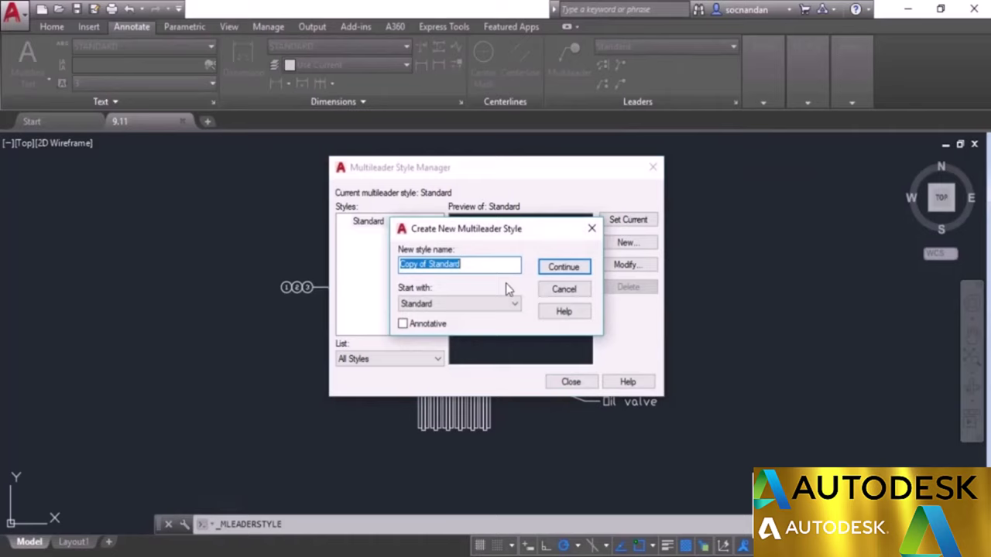
text(Our custom style)
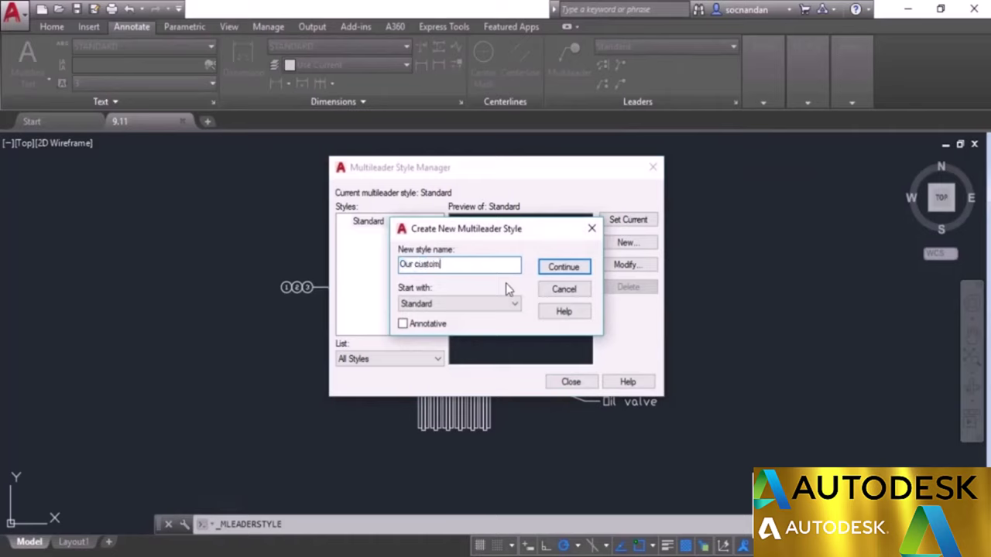
click(548, 270)
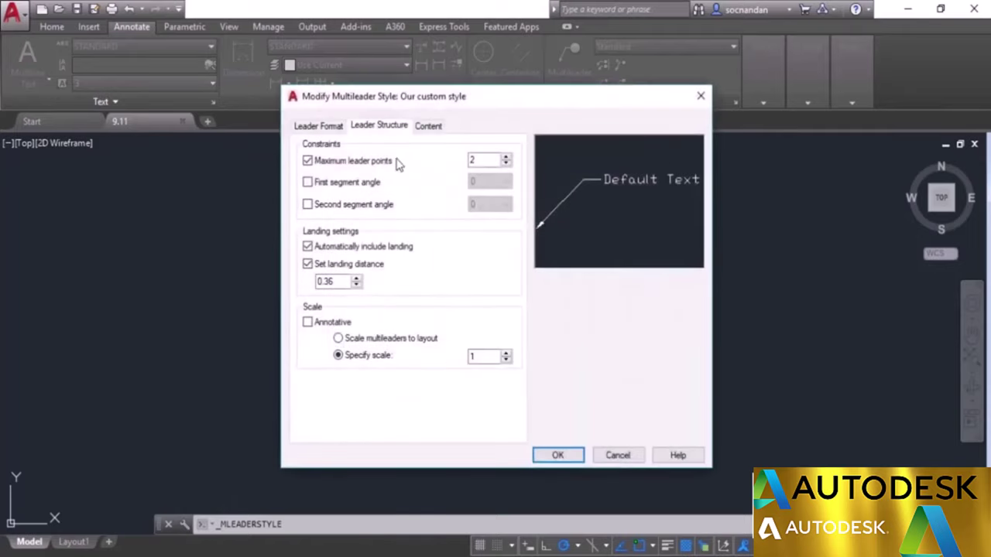
- Set the leader format type of the custom multileader style to Spline
click(337, 131)
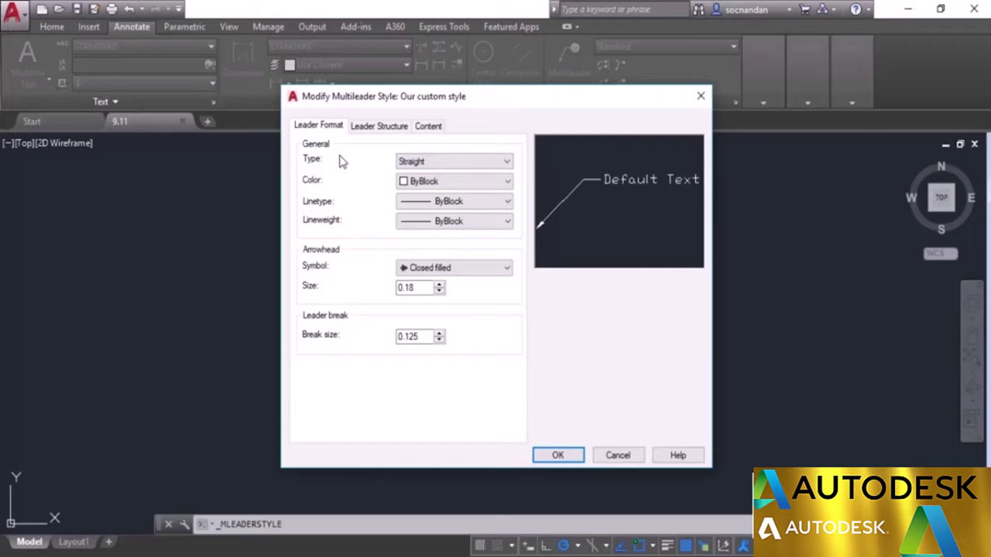
click(424, 164)
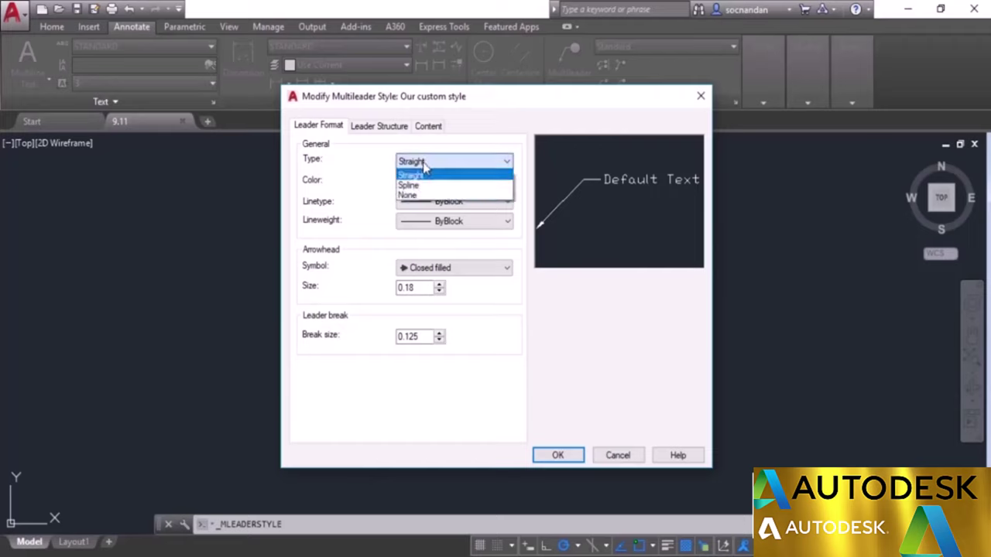
click(408, 185)
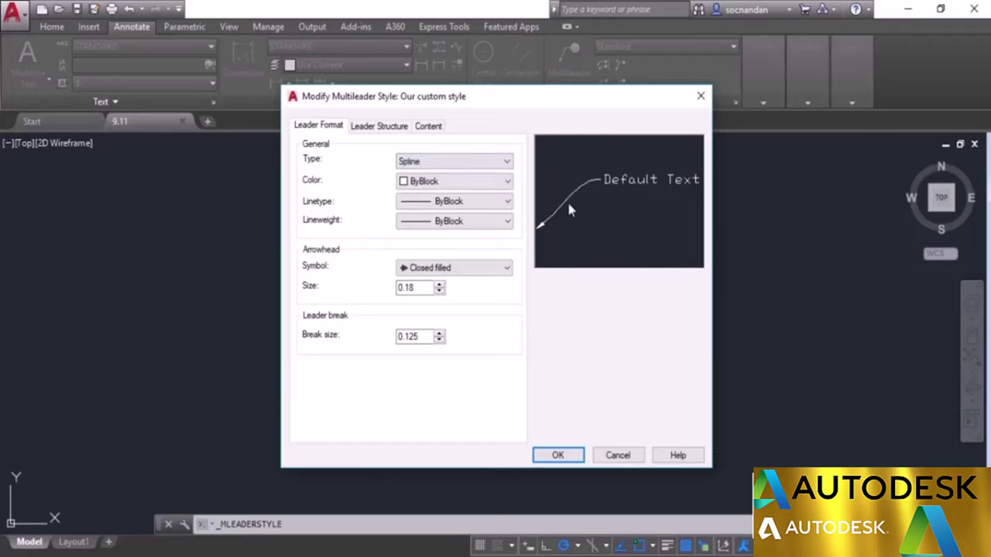
- Try the leader type None in the custom style's preview and return the type to Spline
click(491, 161)
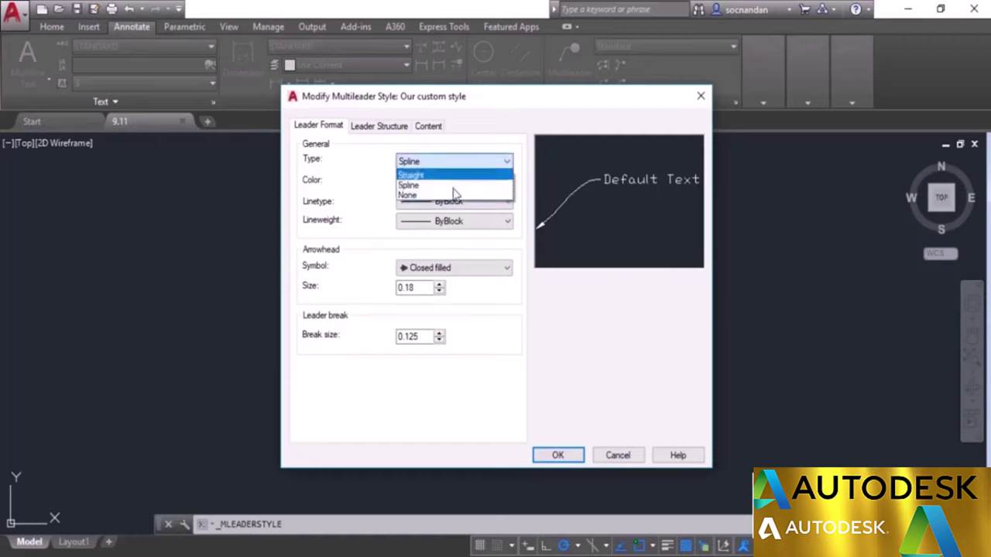
click(436, 198)
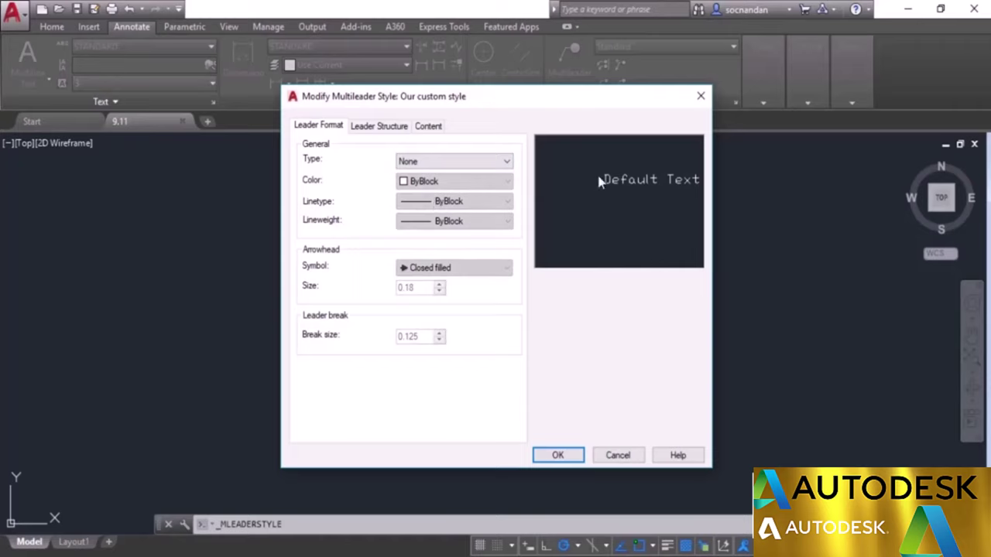
click(464, 163)
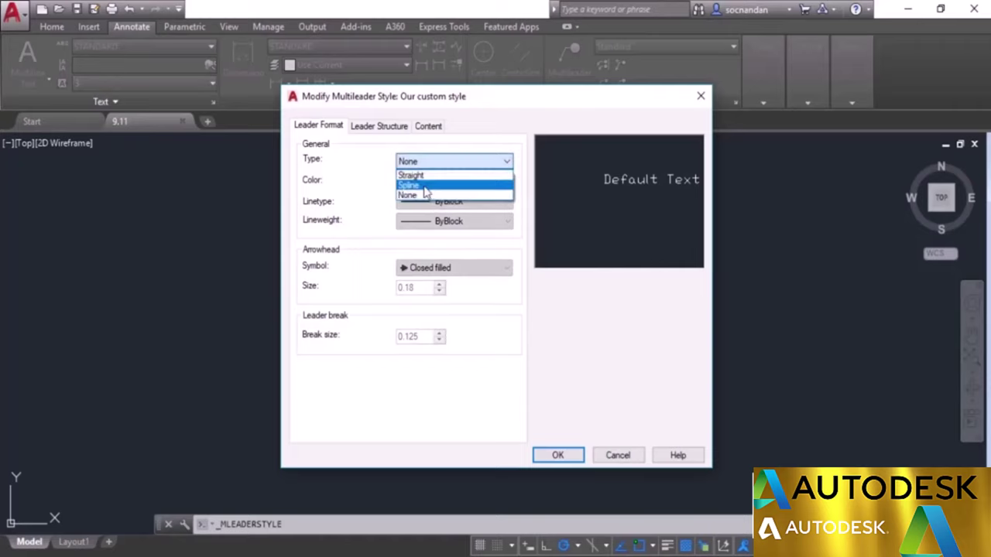
click(424, 190)
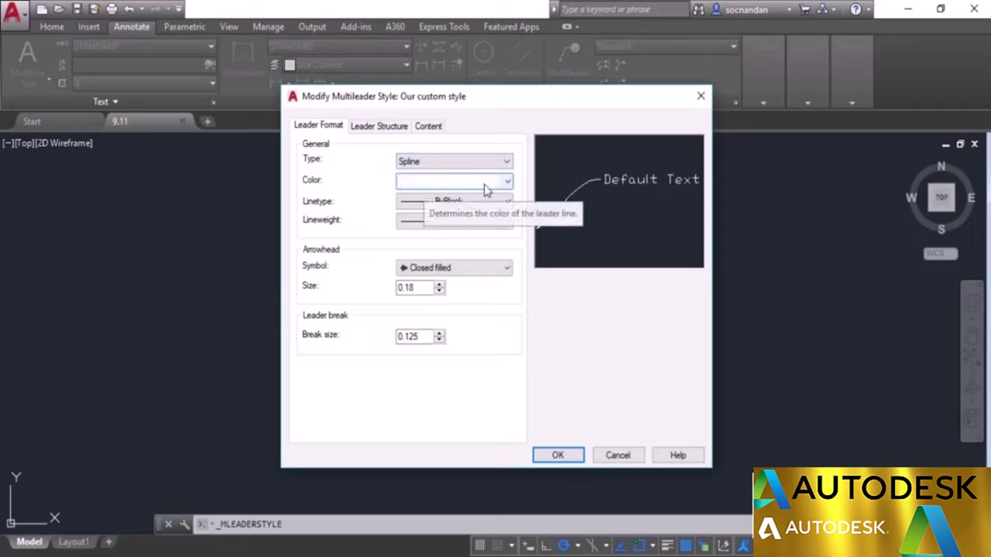
- Set the custom style's leader color to Yellow and look through the arrowhead symbols, keeping Closed filled
click(485, 189)
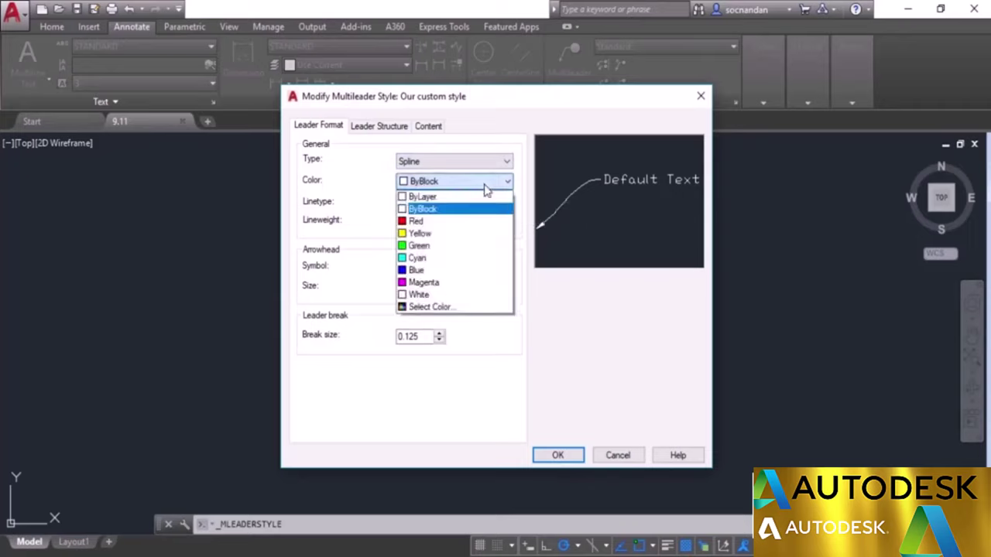
click(457, 232)
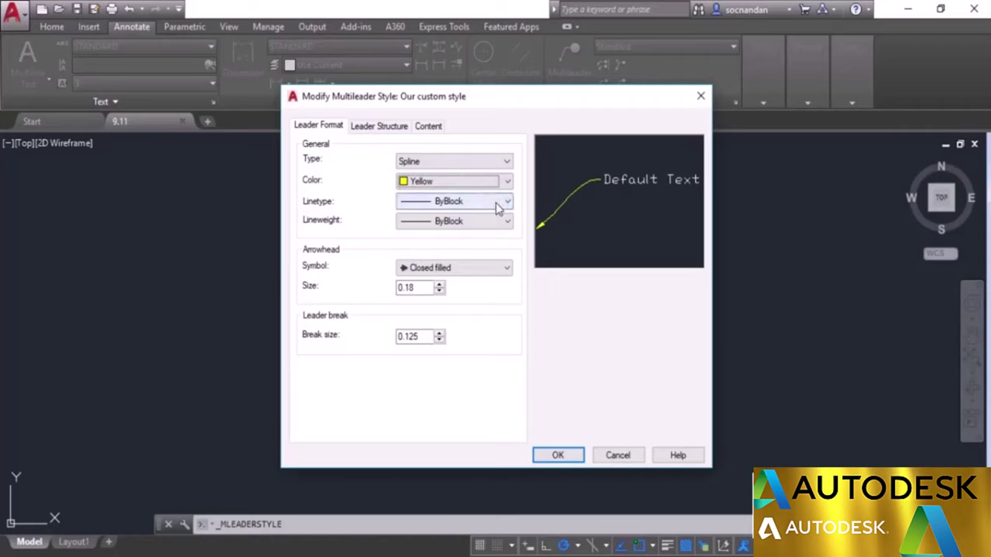
click(500, 269)
click(483, 268)
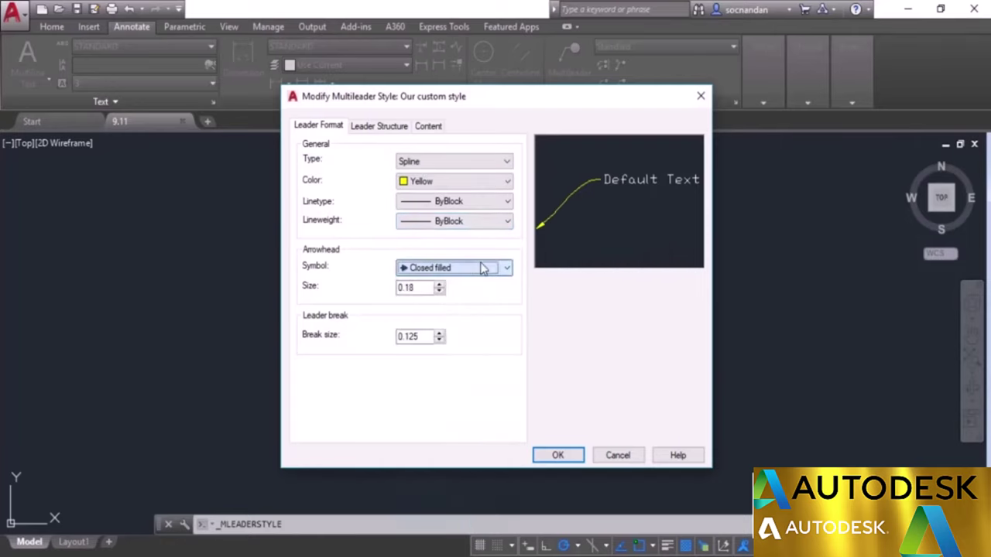
- Review the custom style's leader structure constraints and scale, and set its content text color to Red
click(392, 129)
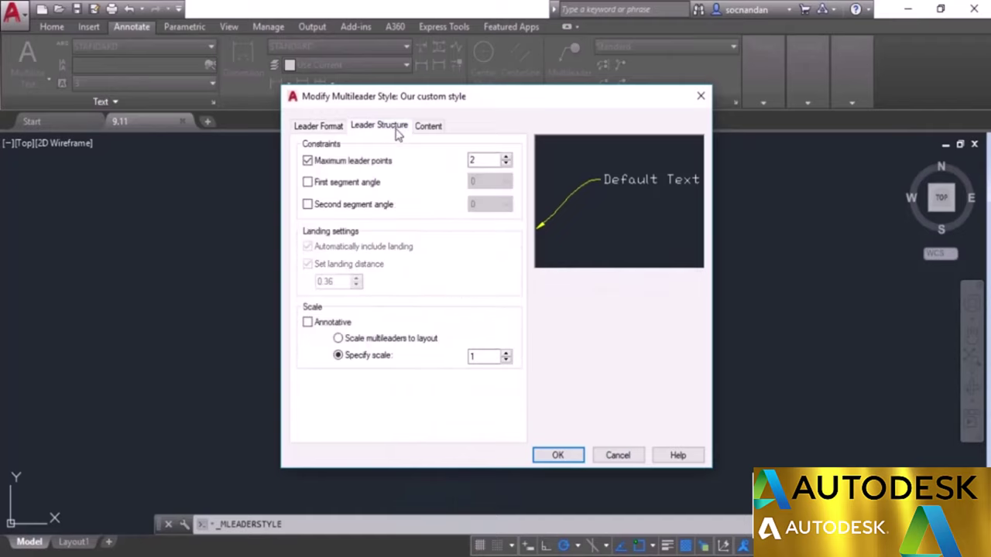
click(476, 160)
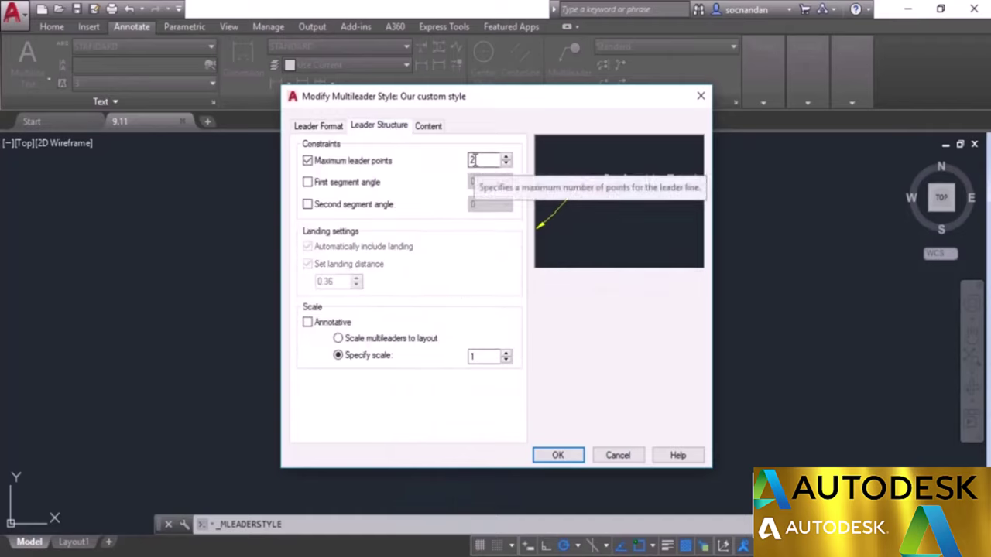
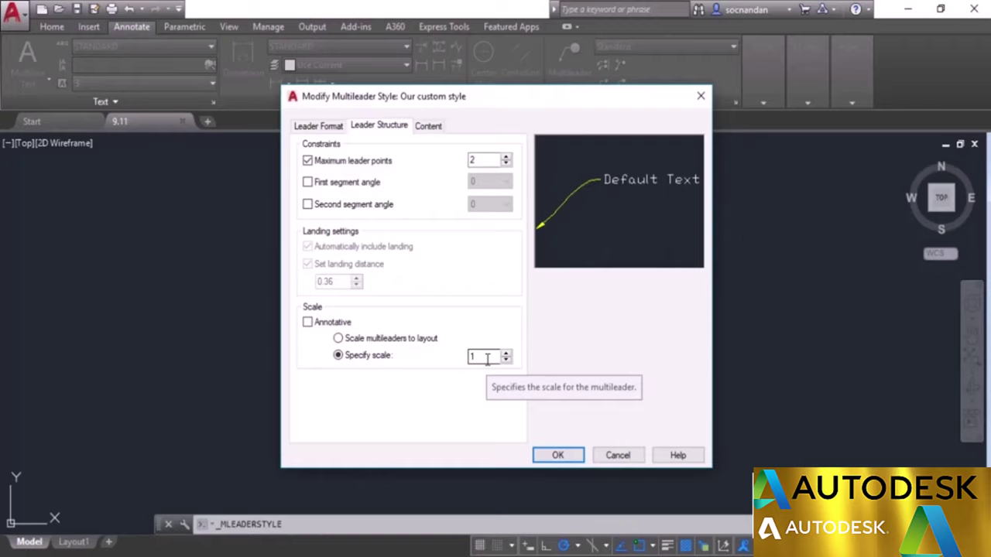
click(426, 129)
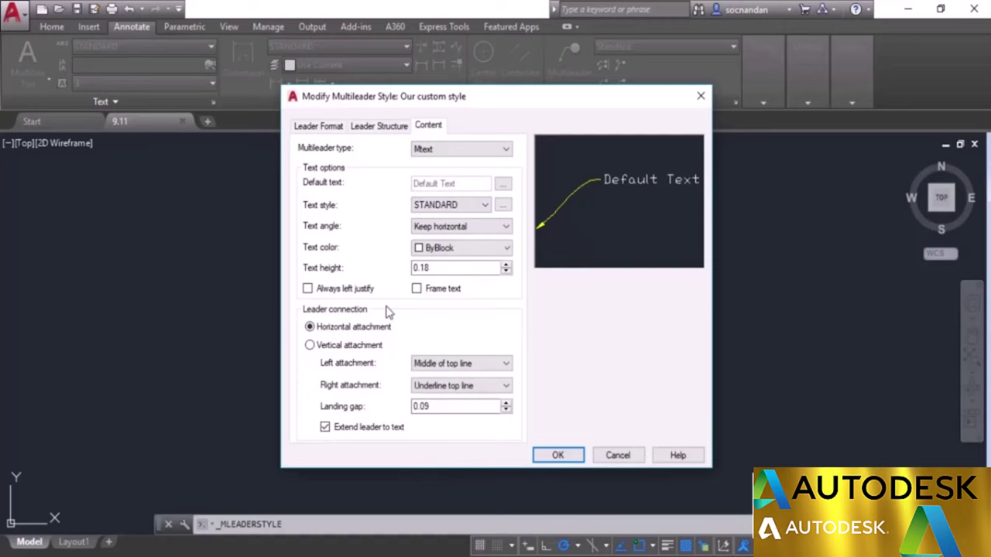
click(453, 248)
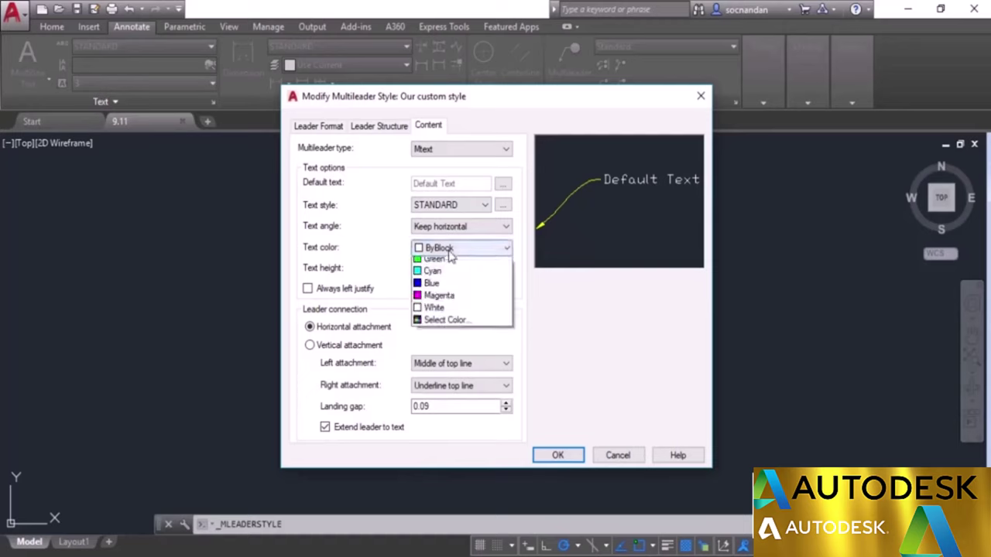
click(447, 288)
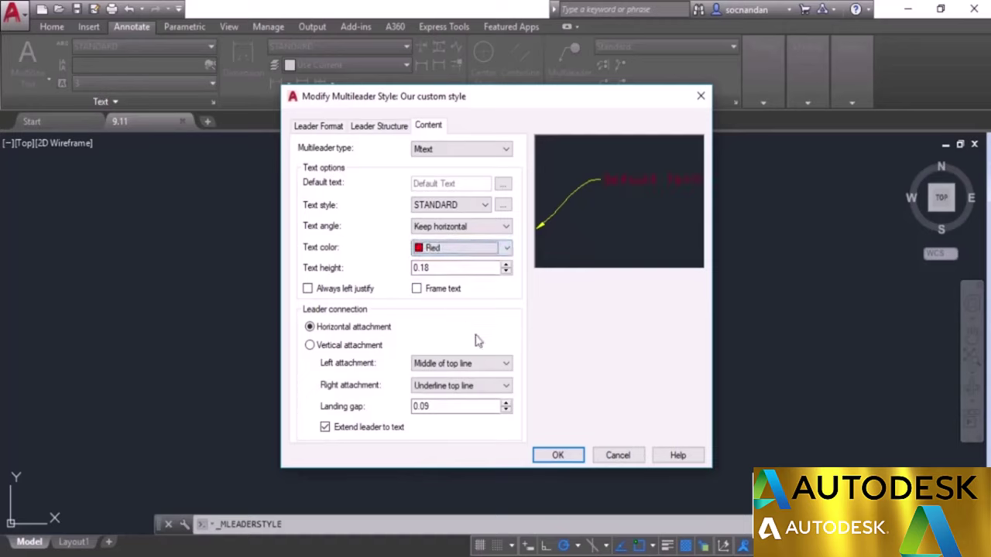
- Accept the custom multileader style and add a leader labelled "Cooling fins" pointing to the leftmost fin below the tank
click(567, 457)
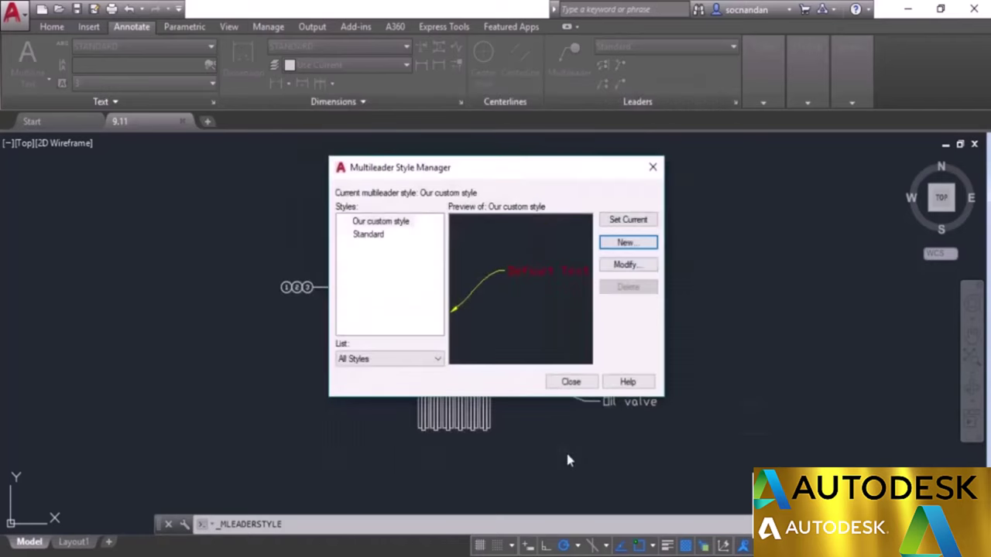
click(571, 381)
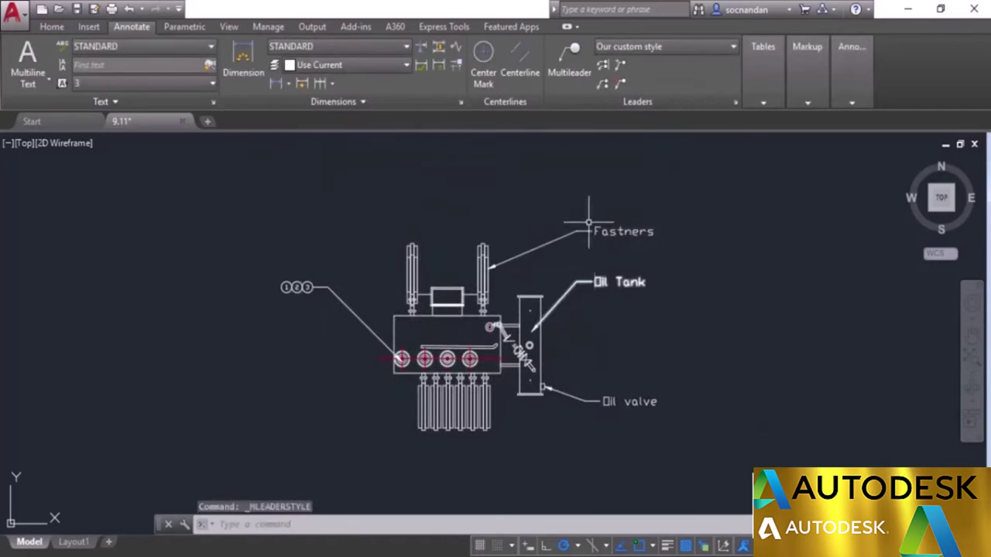
click(569, 66)
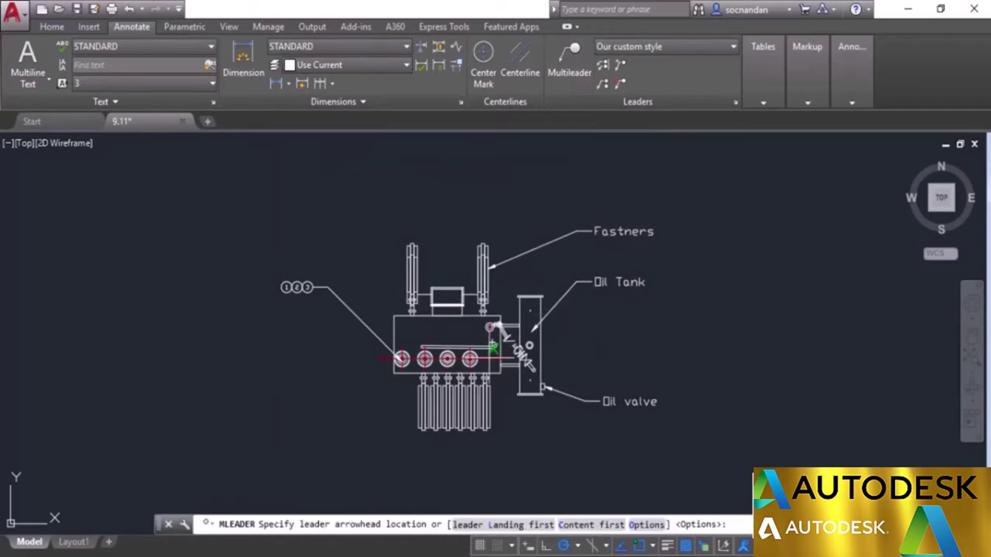
click(415, 419)
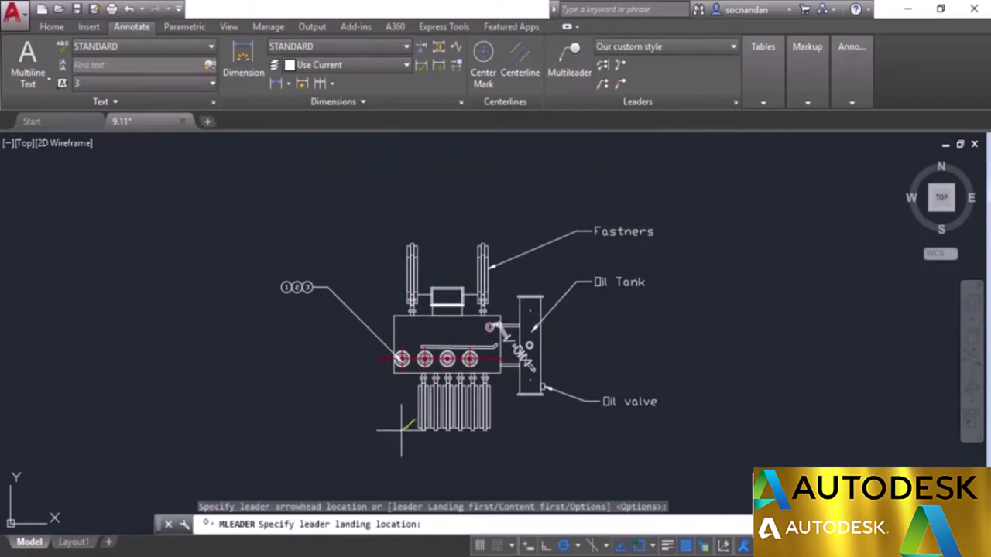
click(333, 457)
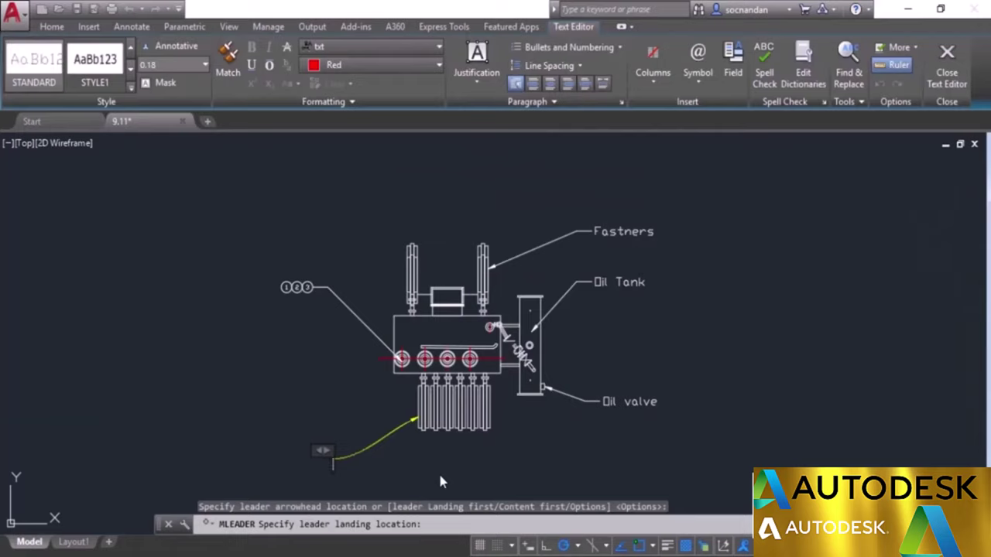
text(Radiati)
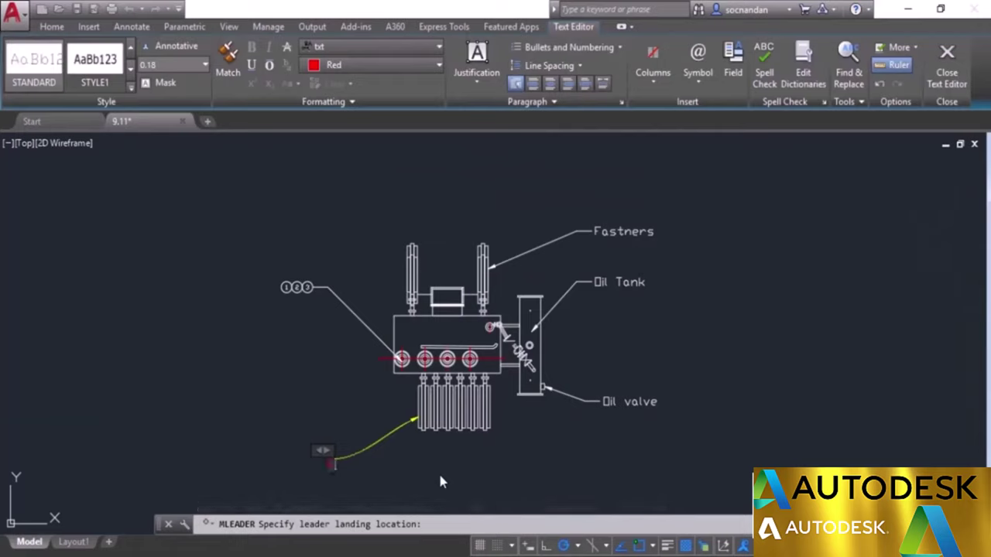
text(ng Fins)
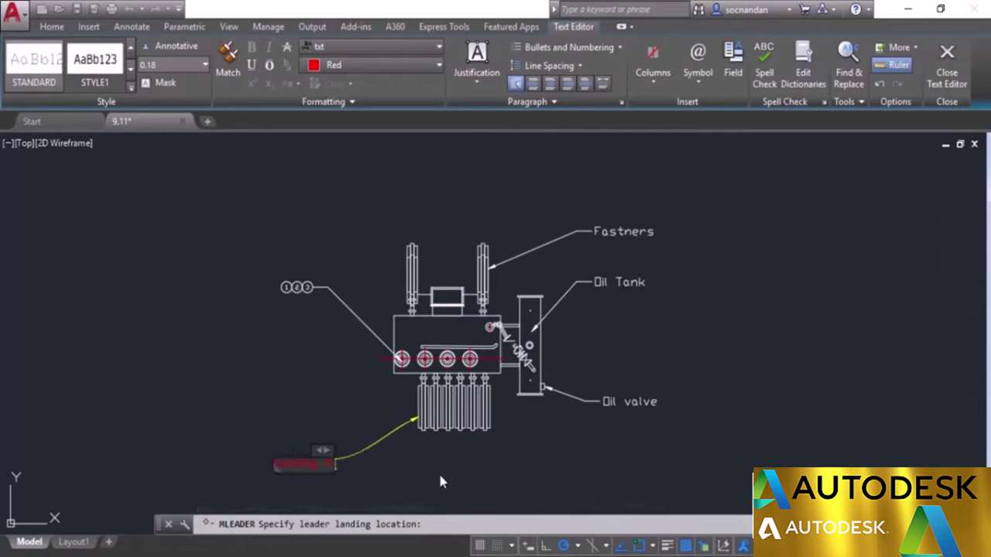
click(438, 471)
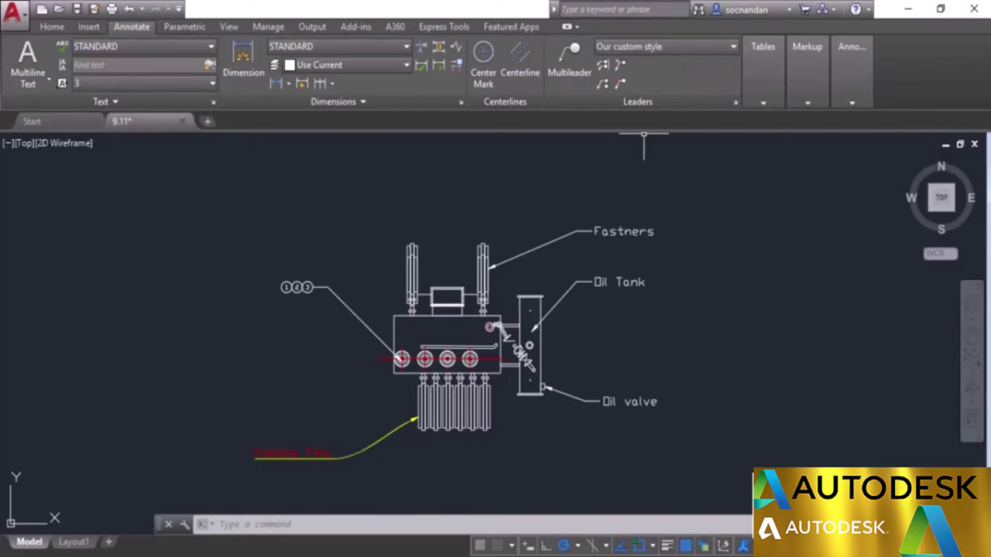
- Make Standard the current multileader style and place a leader with the text "as" in the empty area beside the Oil Tank label
click(723, 50)
click(736, 98)
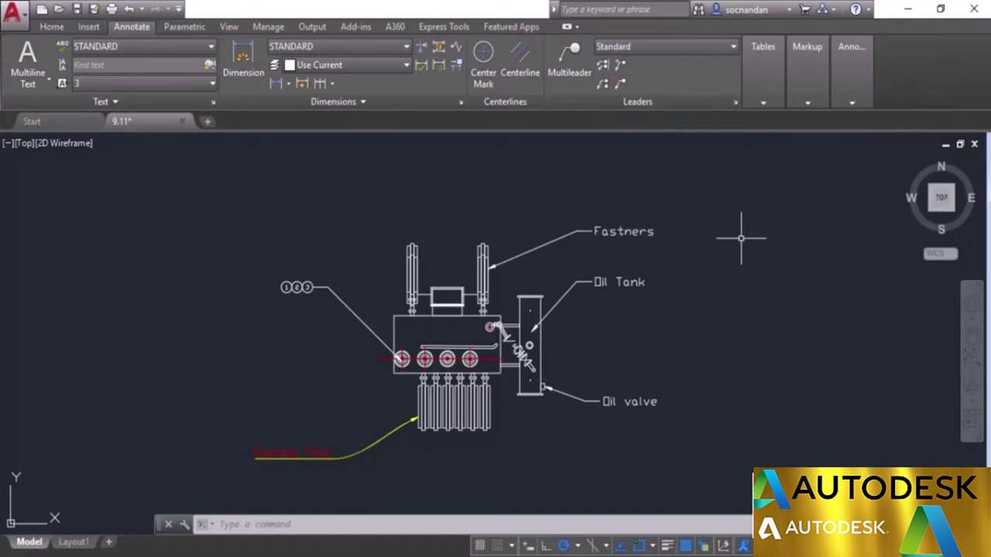
click(556, 62)
click(639, 354)
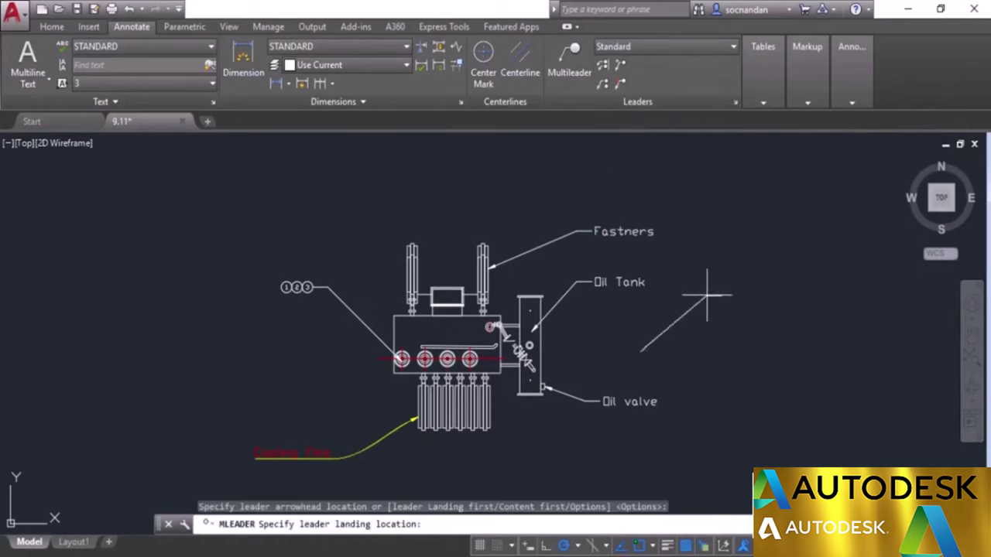
click(714, 286)
text(as)
click(743, 383)
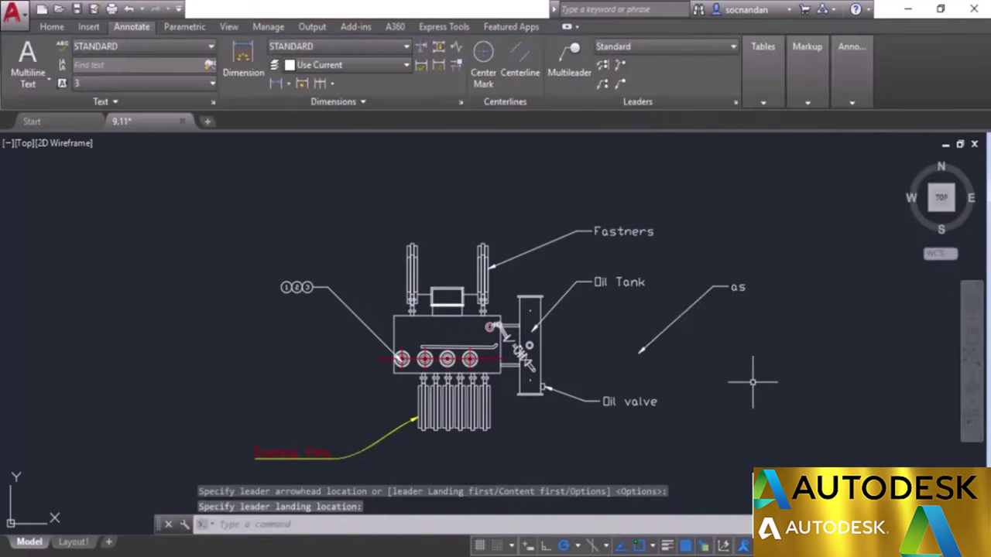
- Select the "as" leader together with the "Cooling fins" leader
click(760, 374)
click(685, 310)
click(377, 459)
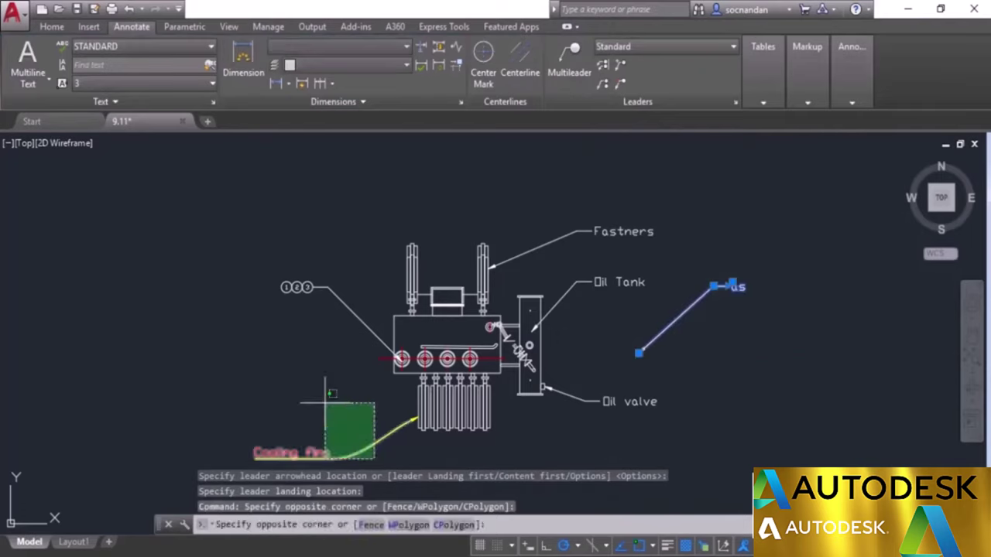
click(327, 398)
right_click(325, 418)
click(350, 124)
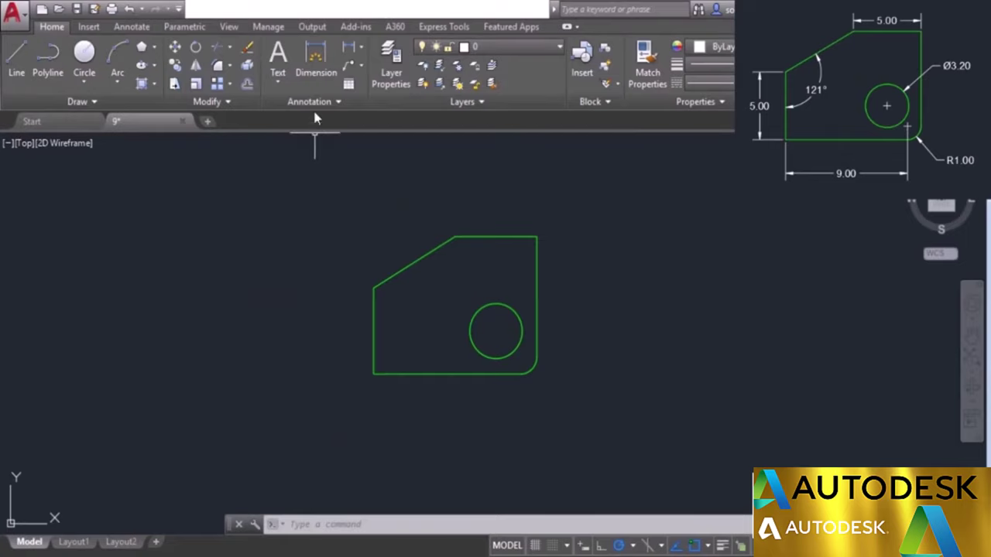
- Add a horizontal linear dimension above the plate's top edge, between the edge's two endpoints
click(130, 26)
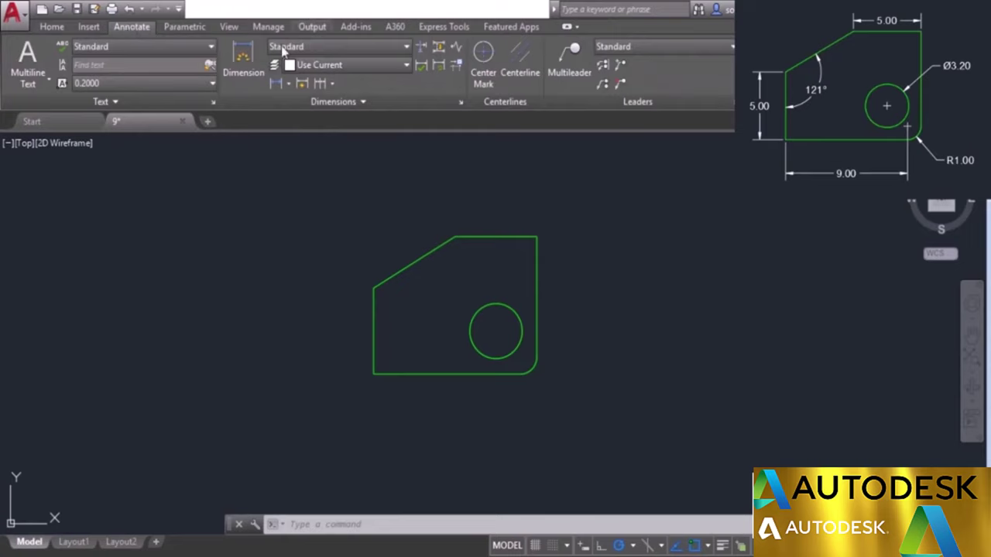
click(62, 29)
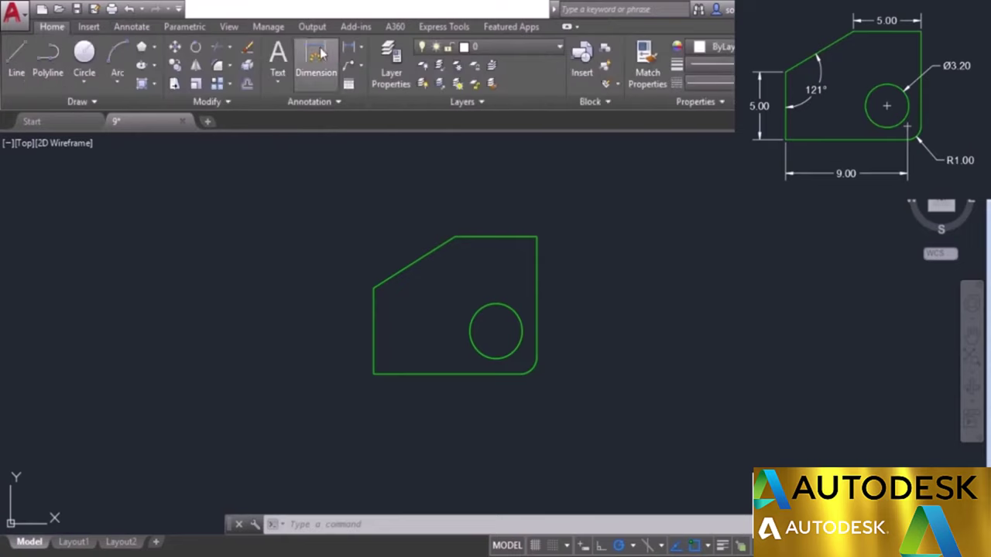
click(349, 49)
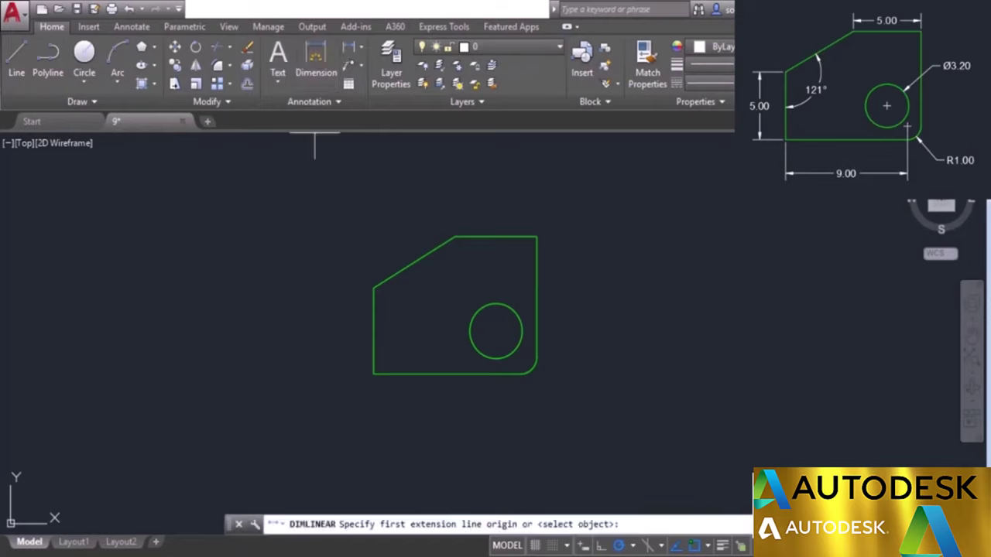
click(454, 234)
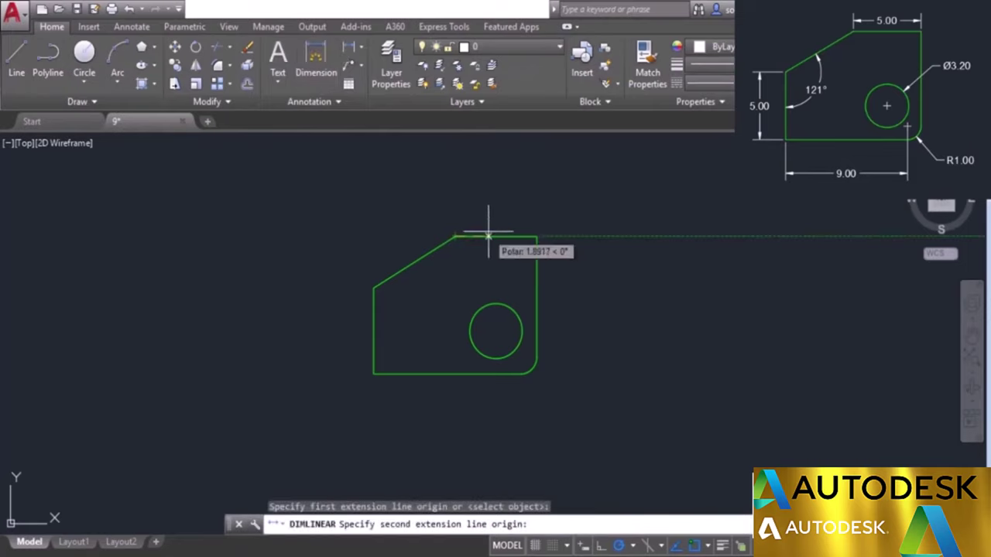
click(534, 231)
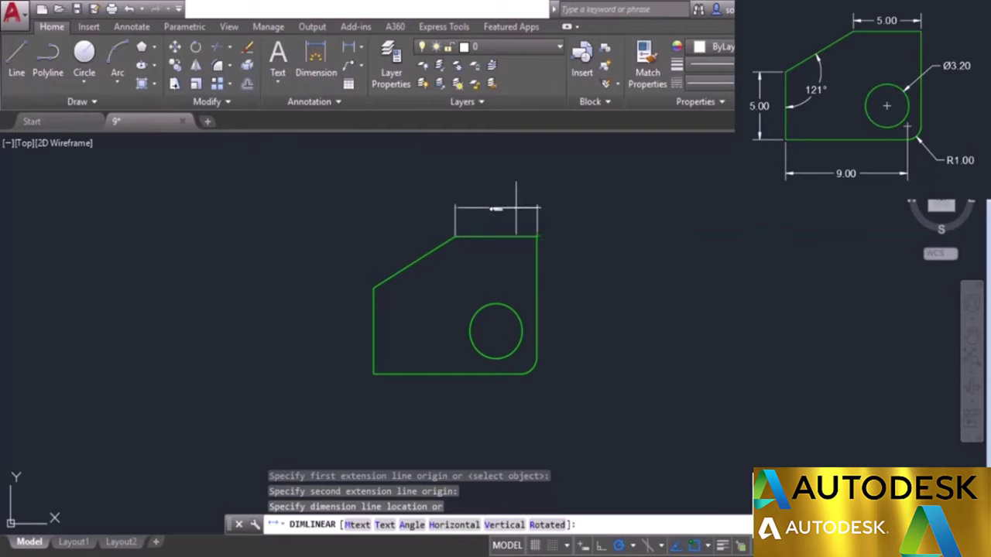
click(511, 209)
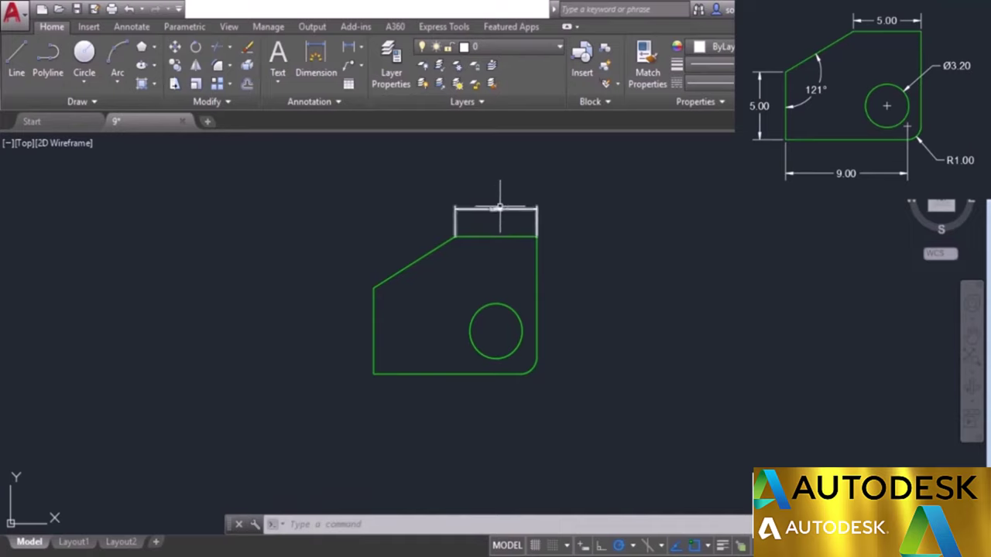
- Modify the Standard dimension style to use an overall scale of 3 for dimension features
scroll(499, 207, up, 8)
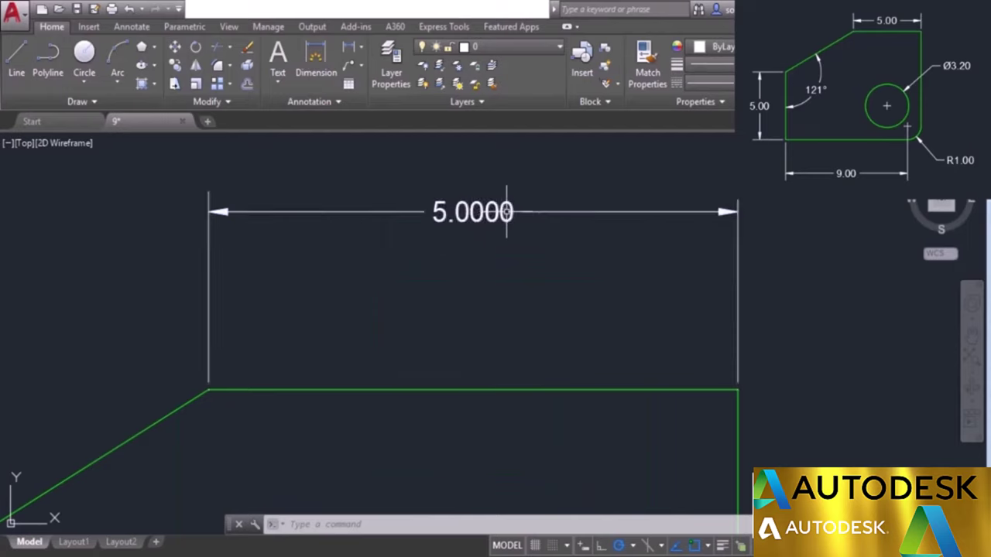
mouse_move(482, 210)
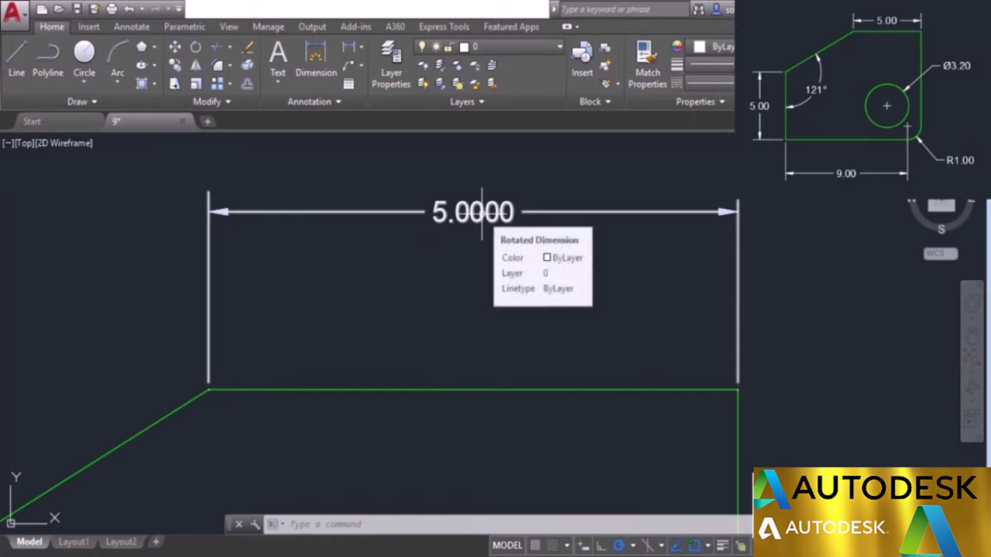
click(328, 109)
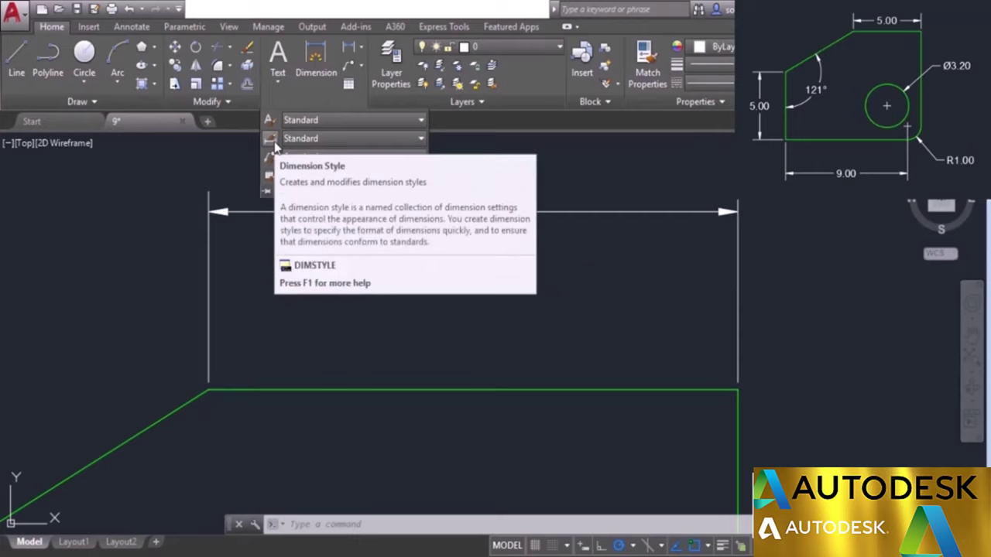
click(333, 139)
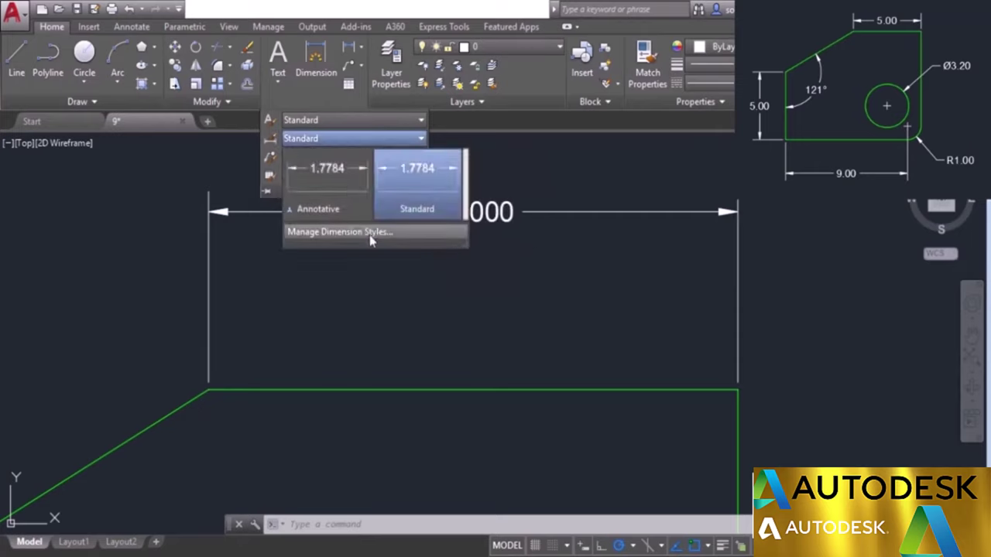
click(370, 236)
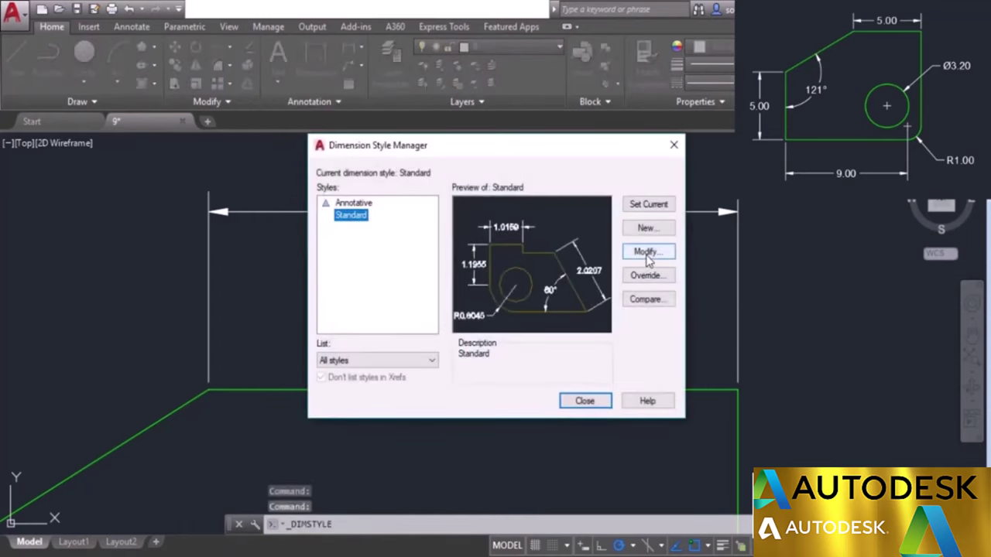
click(647, 261)
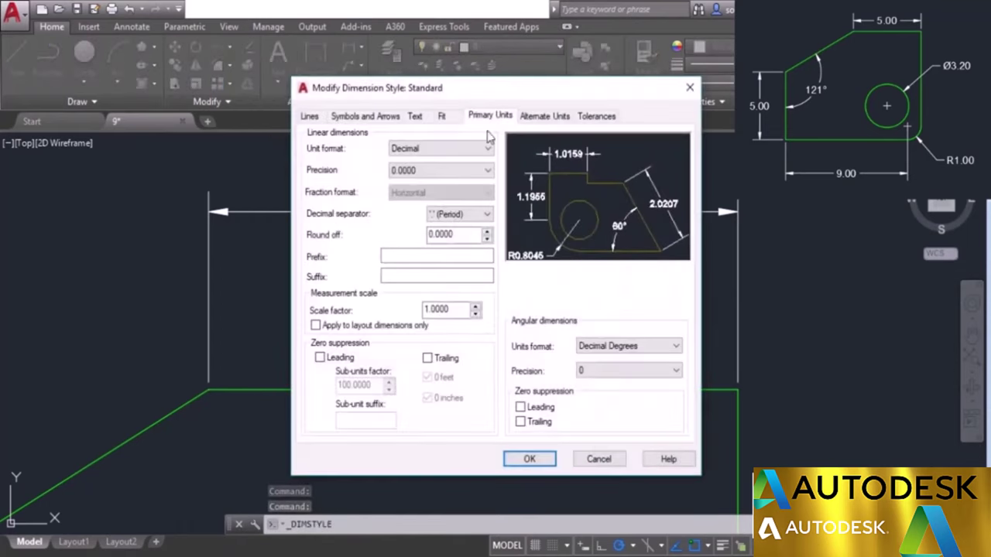
click(451, 119)
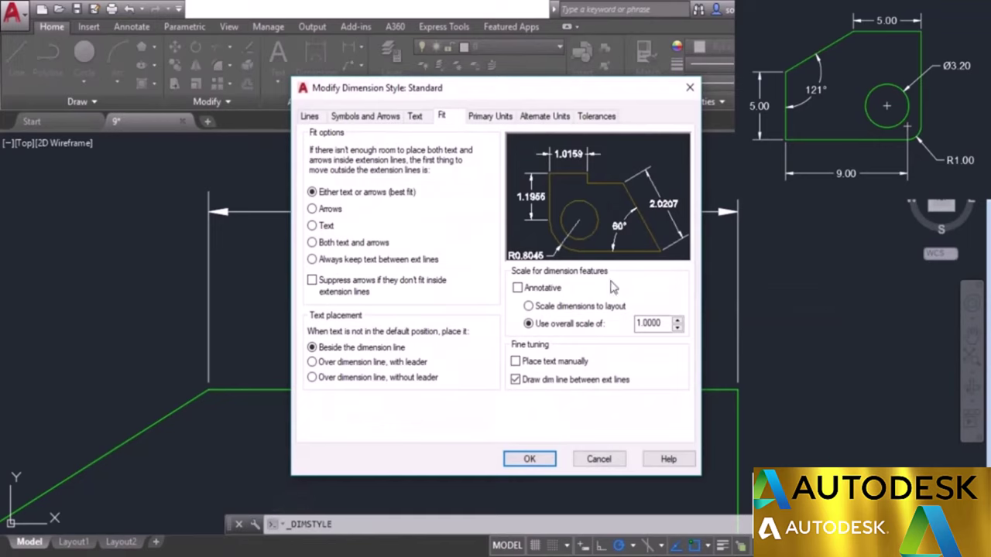
drag(660, 323, 624, 329)
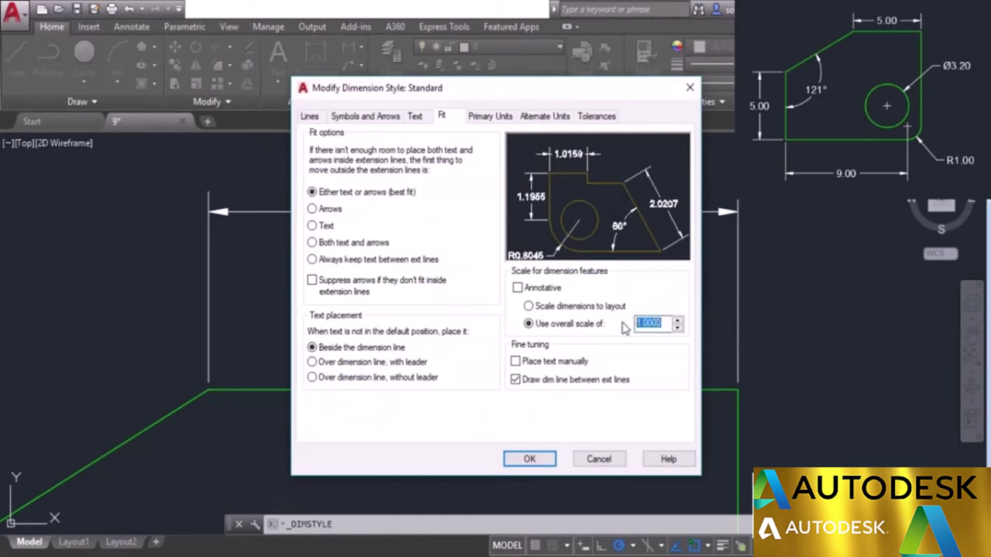
text(3)
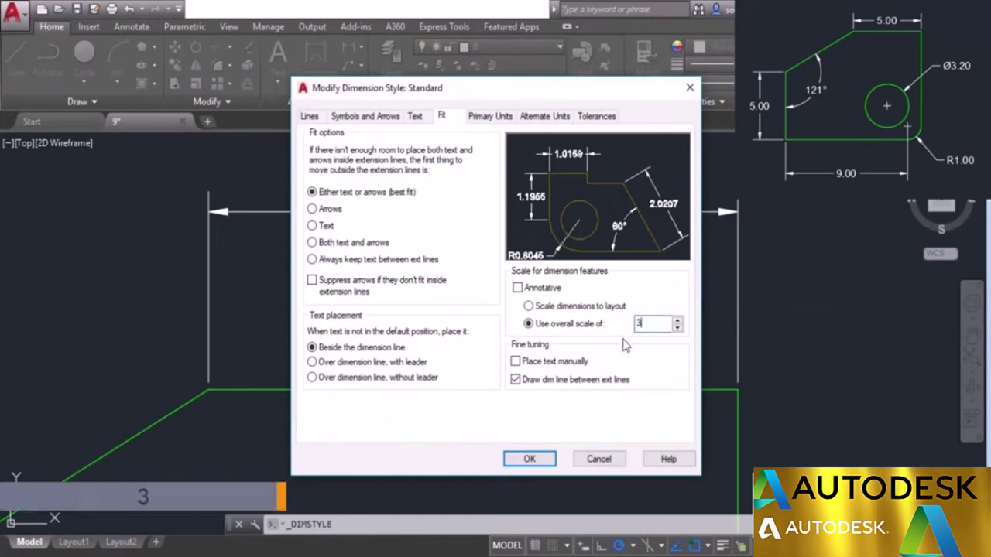
- Set the Standard dimension style's linear precision to 0.00 and apply the style changes
click(490, 118)
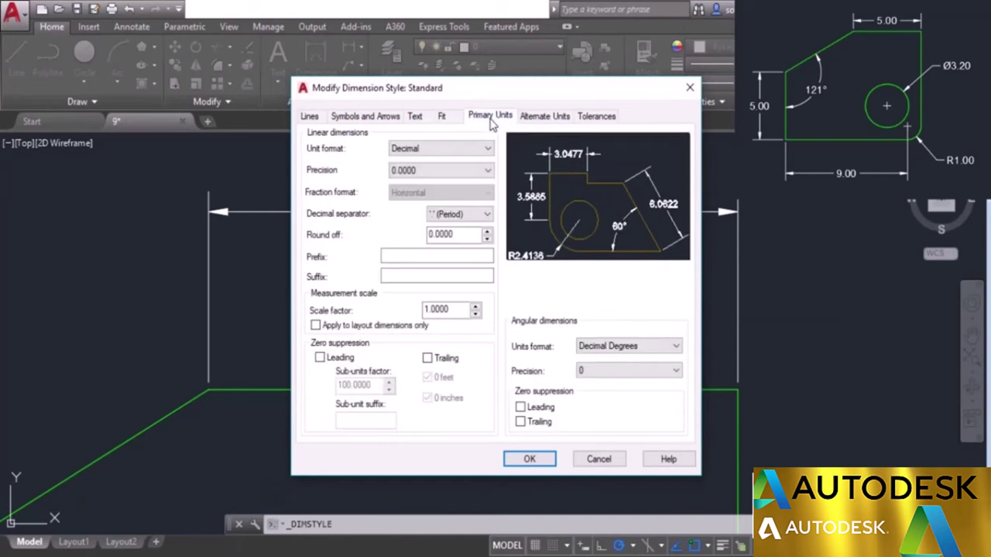
click(430, 173)
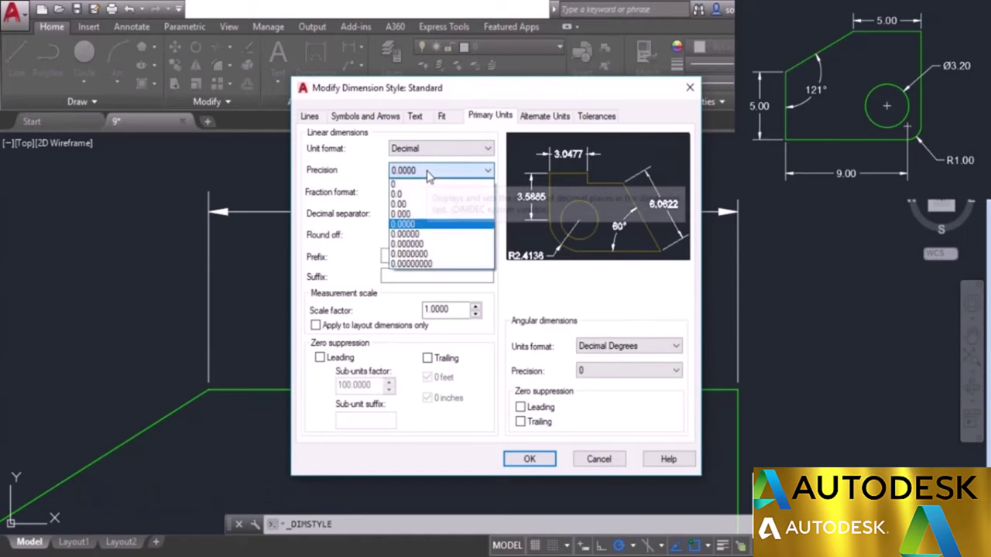
click(425, 204)
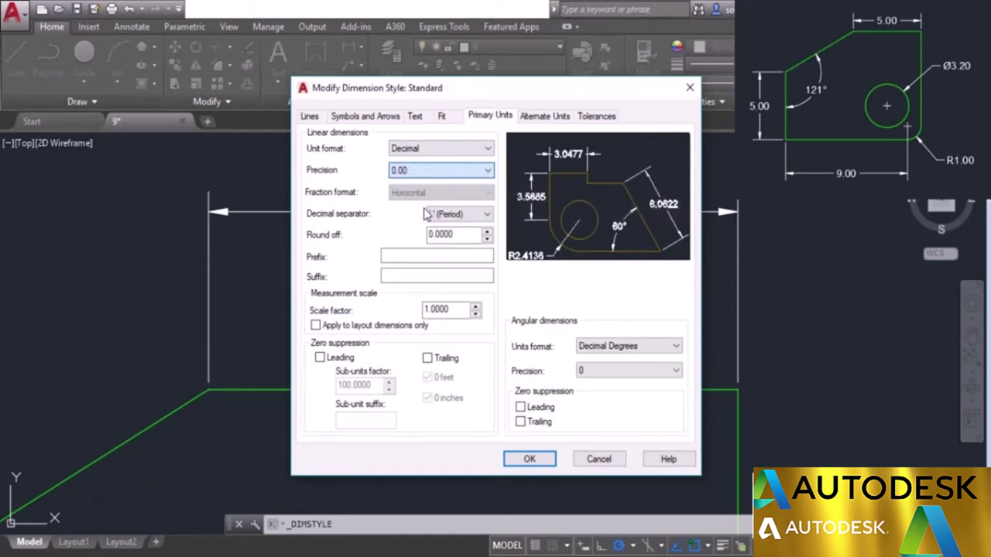
click(531, 459)
click(585, 401)
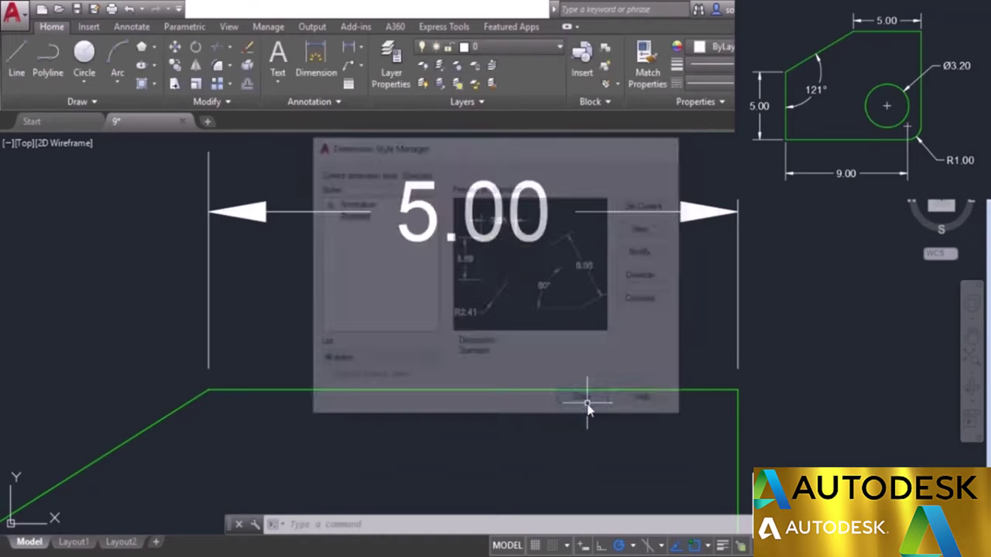
- Add a vertical linear dimension outside the plate's left edge, between the edge's two endpoints
scroll(518, 331, down, 4)
scroll(516, 335, down, 5)
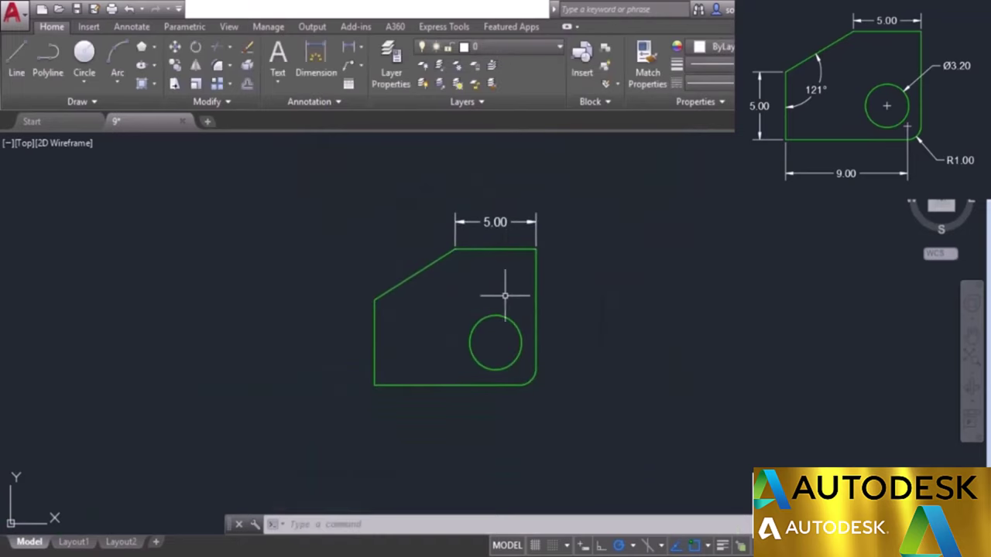
click(353, 50)
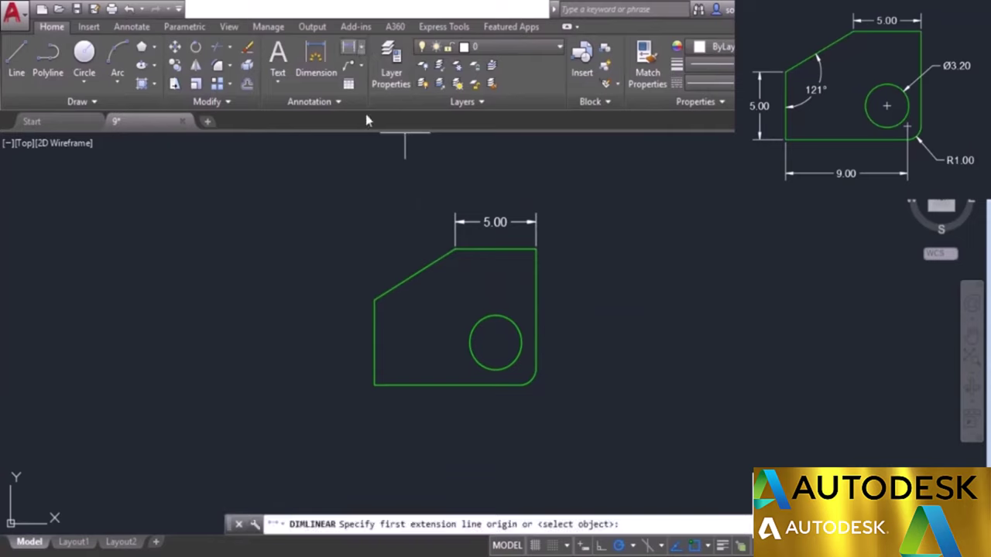
click(375, 300)
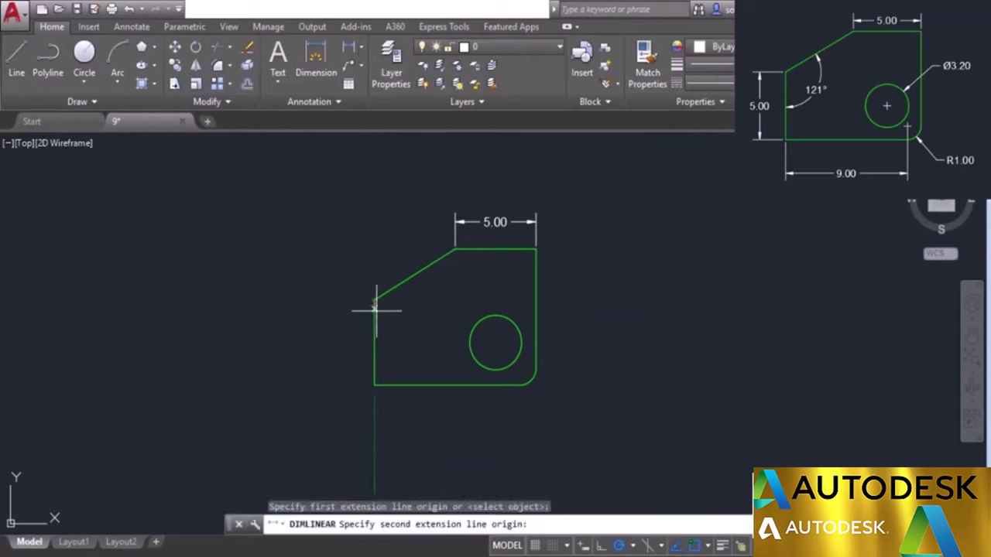
click(374, 384)
click(338, 344)
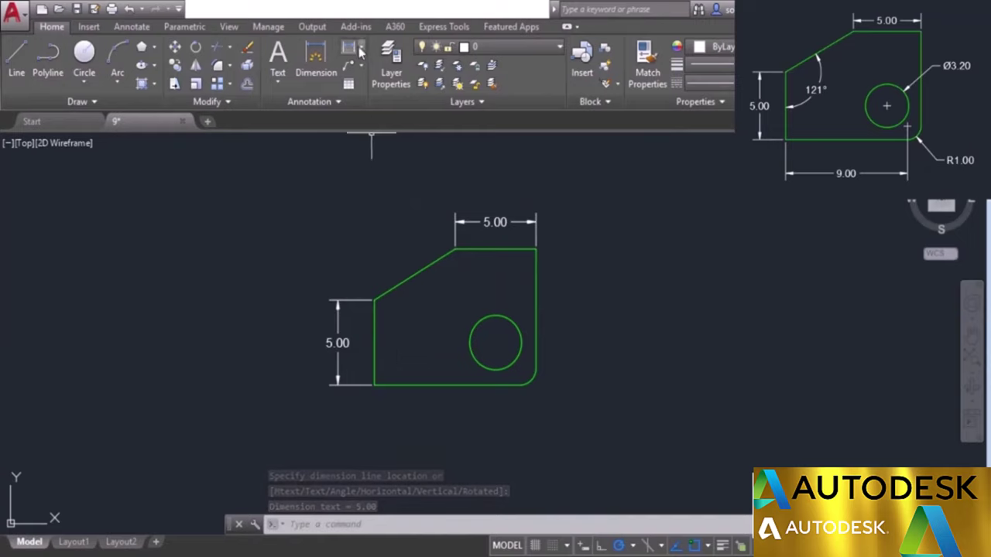
- Add an angular dimension between the plate's sloped edge and its left vertical edge, placing the arc inside the plate
click(361, 48)
click(375, 137)
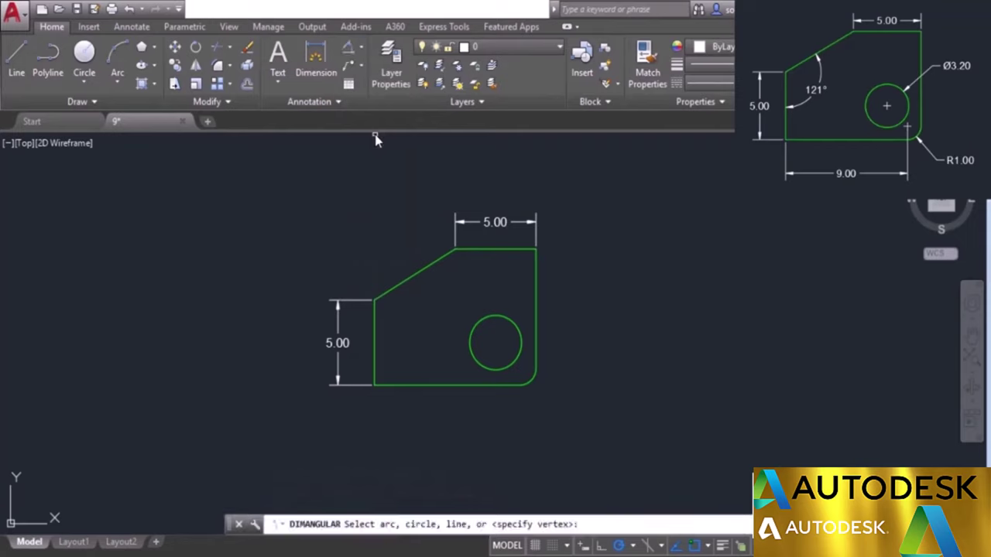
click(403, 282)
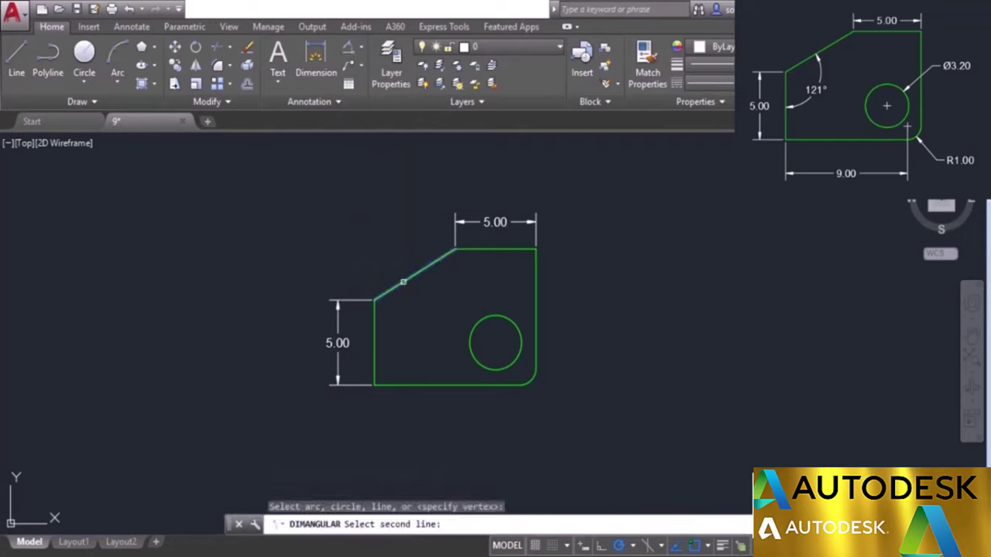
click(378, 322)
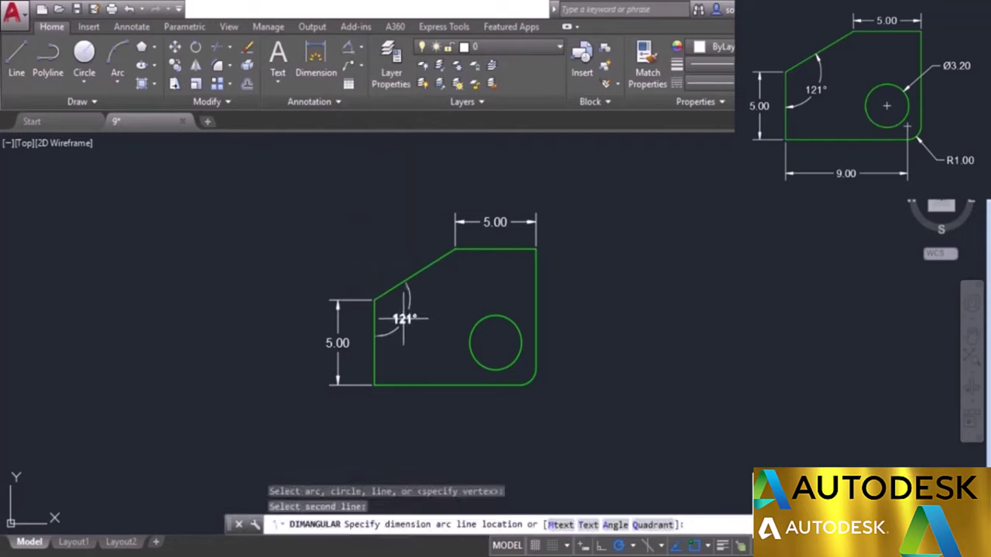
click(404, 319)
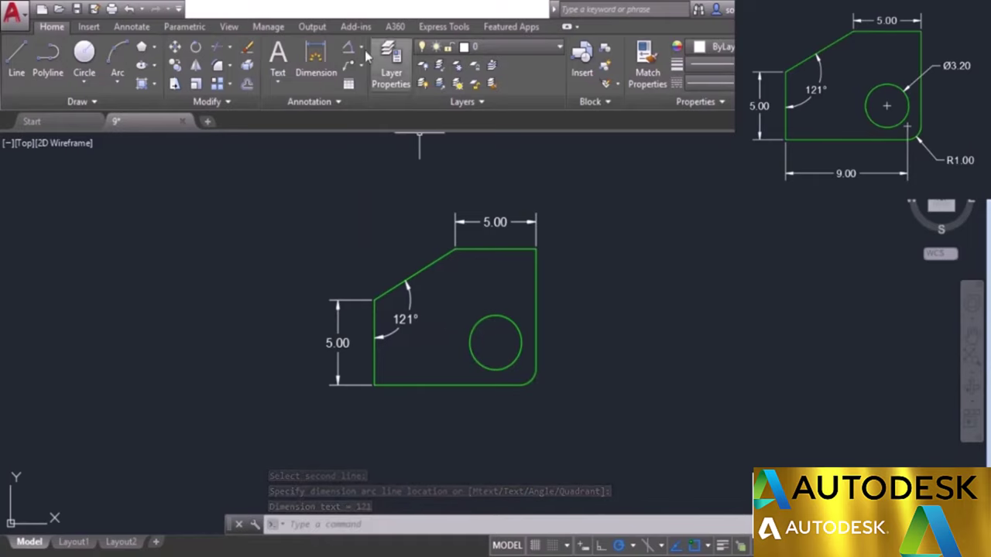
- Add a diameter dimension to the circle, placing its text outside the plate to the upper right
click(361, 48)
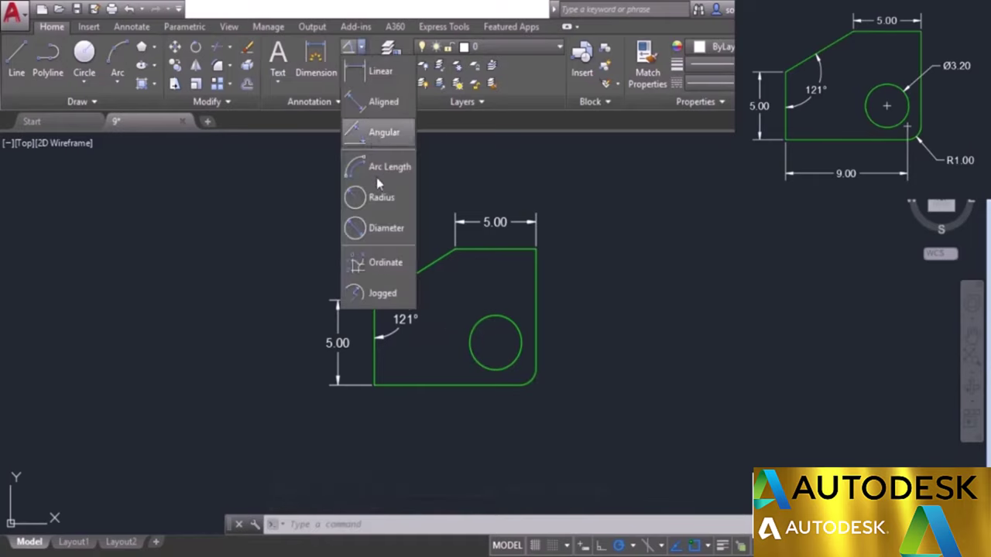
click(387, 233)
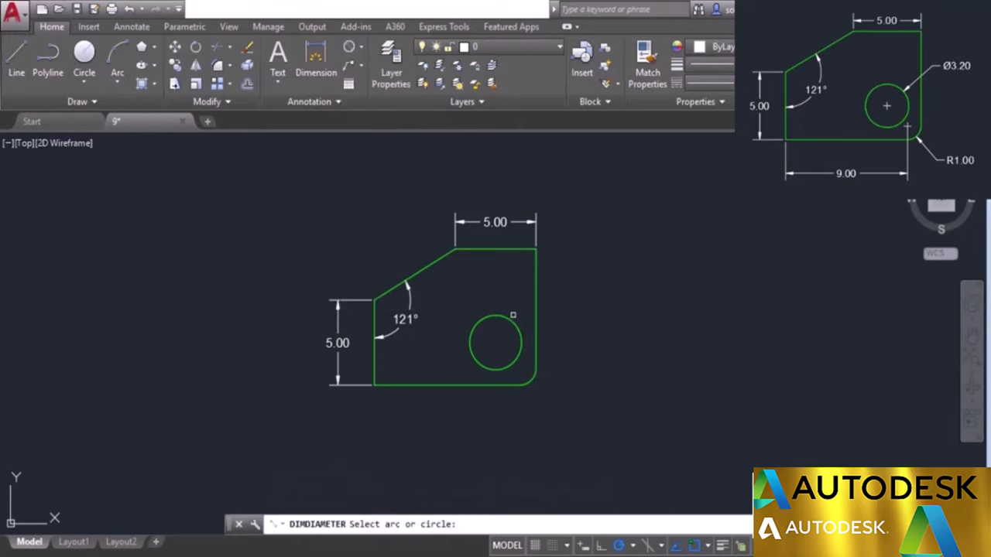
click(513, 319)
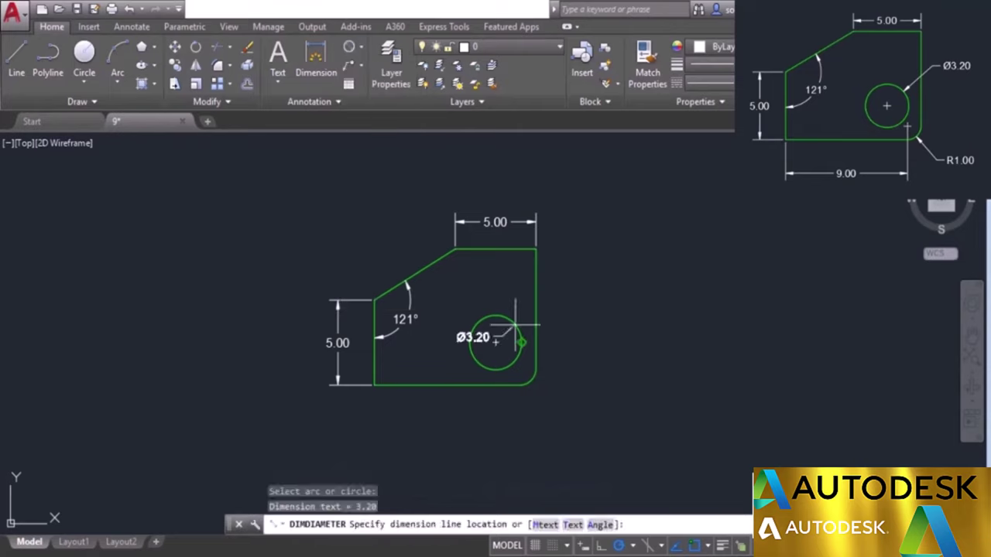
click(558, 305)
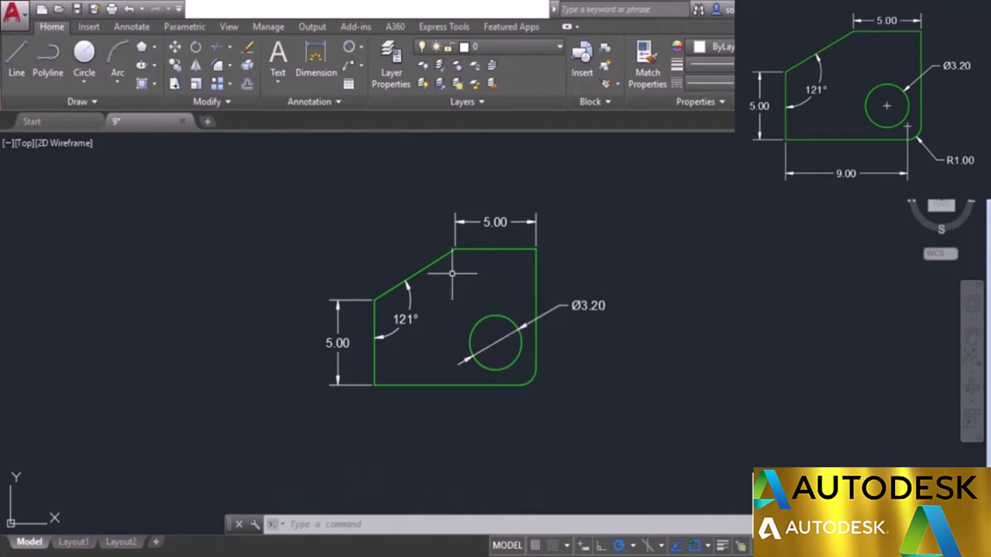
- Modify the Standard dimension style so that dimension lines are not drawn between extension lines
click(338, 103)
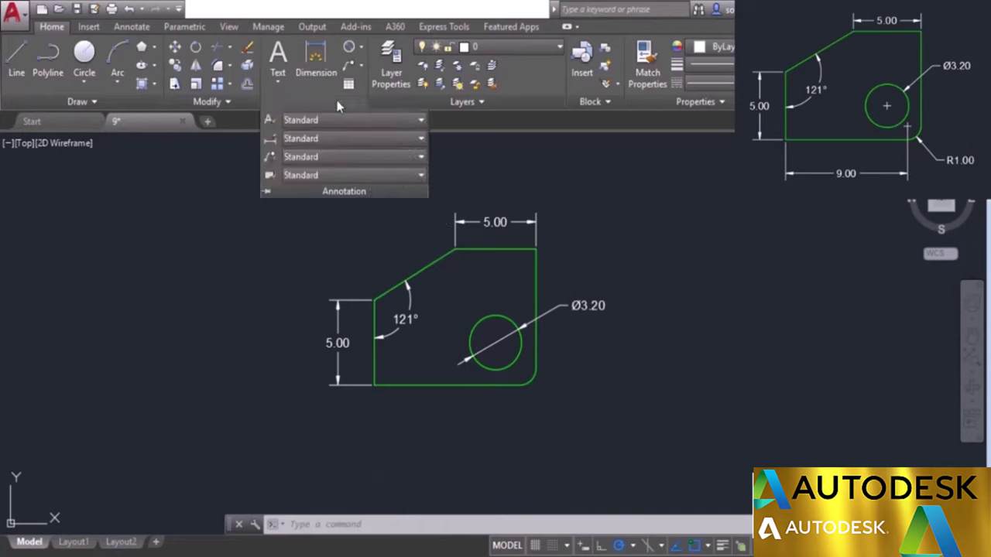
click(362, 139)
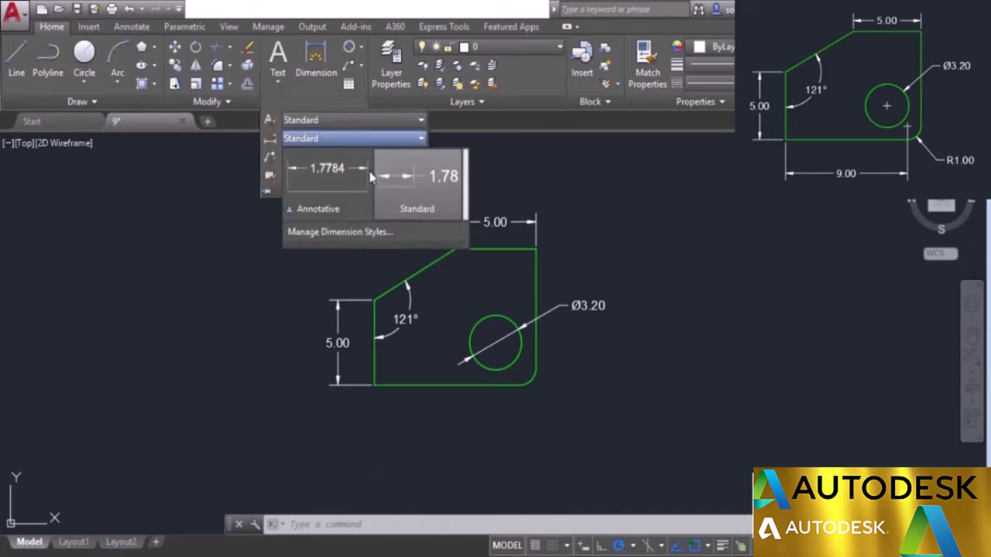
click(389, 241)
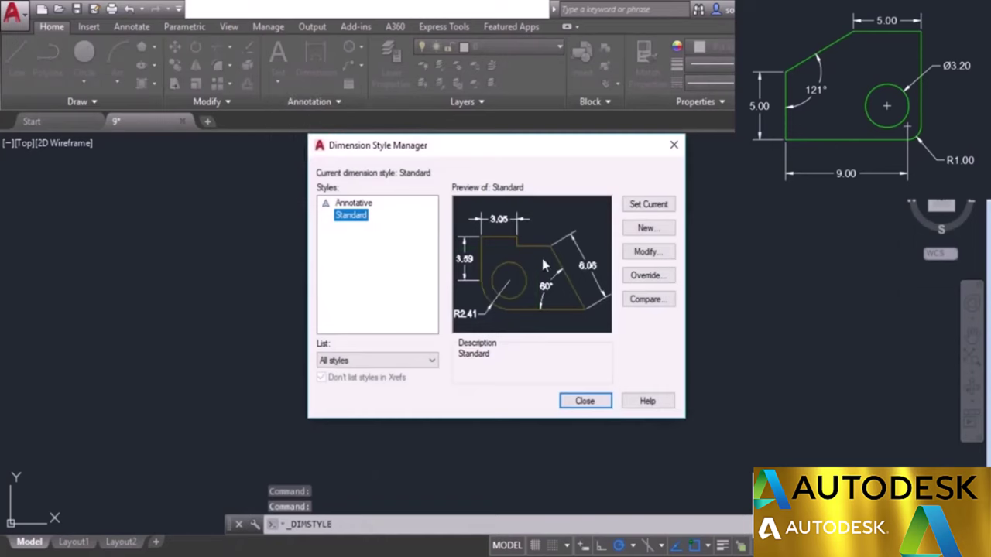
click(645, 255)
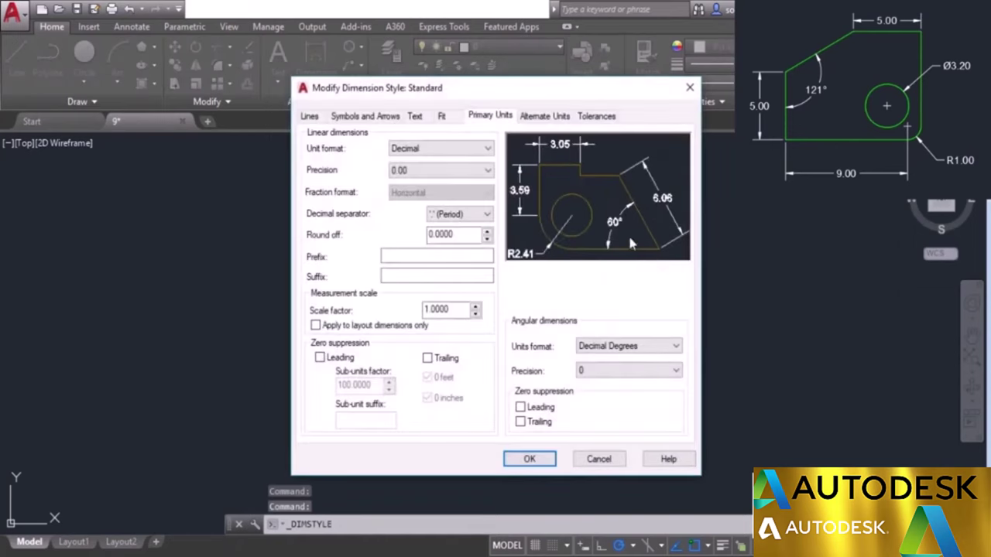
click(448, 117)
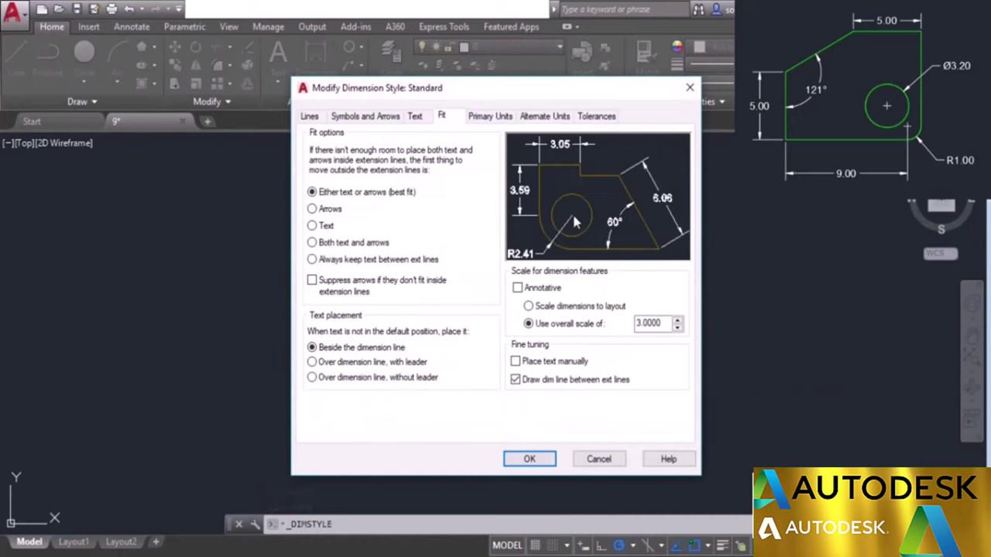
click(514, 380)
click(530, 458)
click(585, 401)
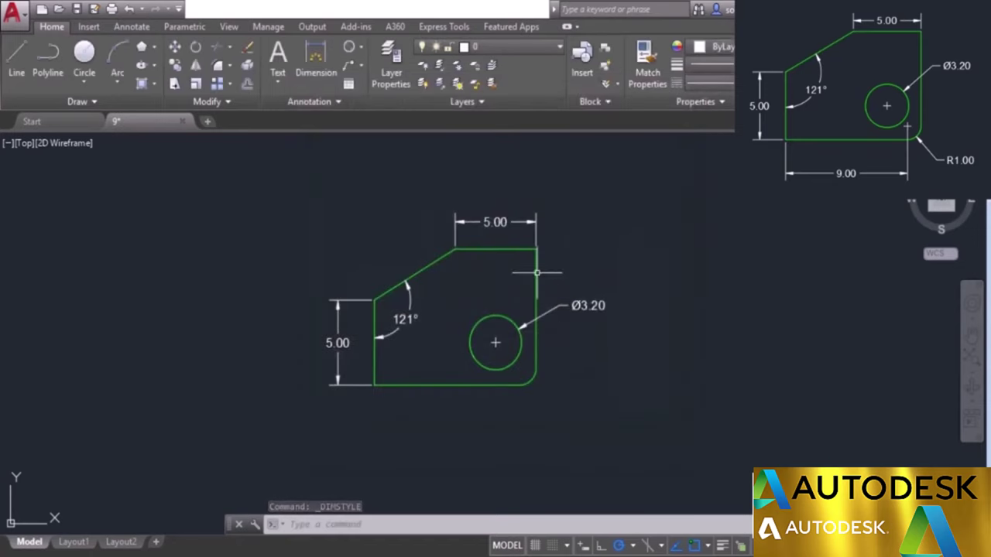
- Add a radius dimension to the plate's rounded lower-right corner, placing its text outside the plate below the corner
click(359, 48)
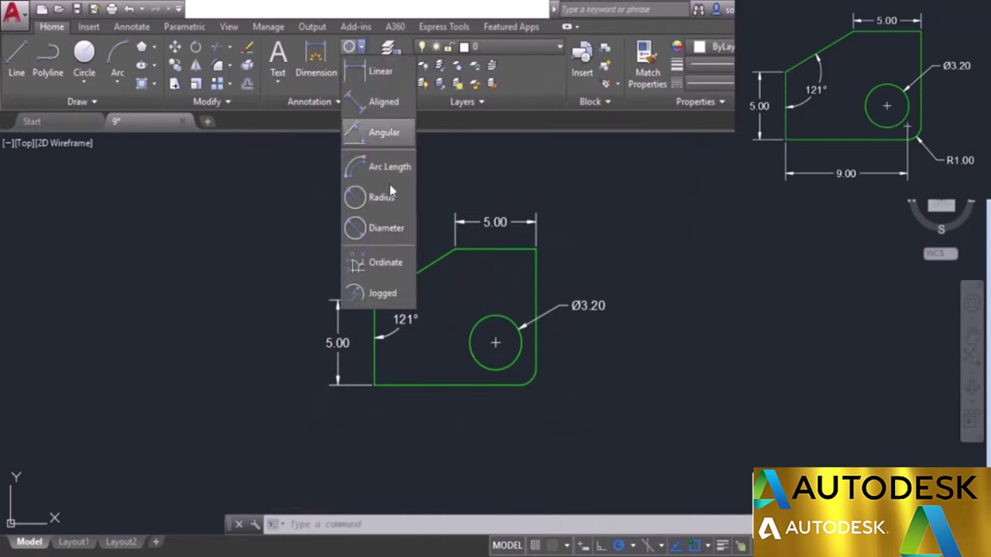
click(391, 199)
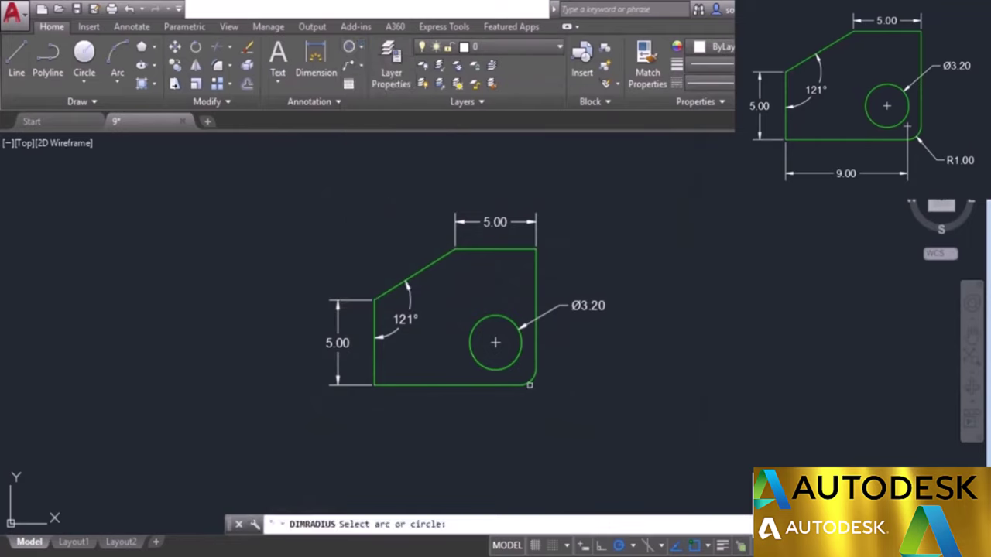
click(531, 382)
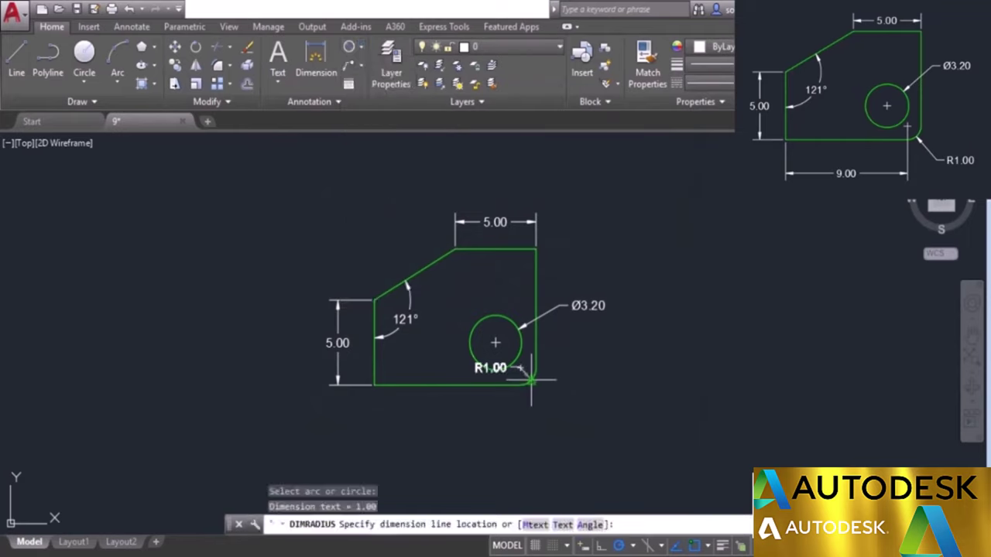
click(561, 409)
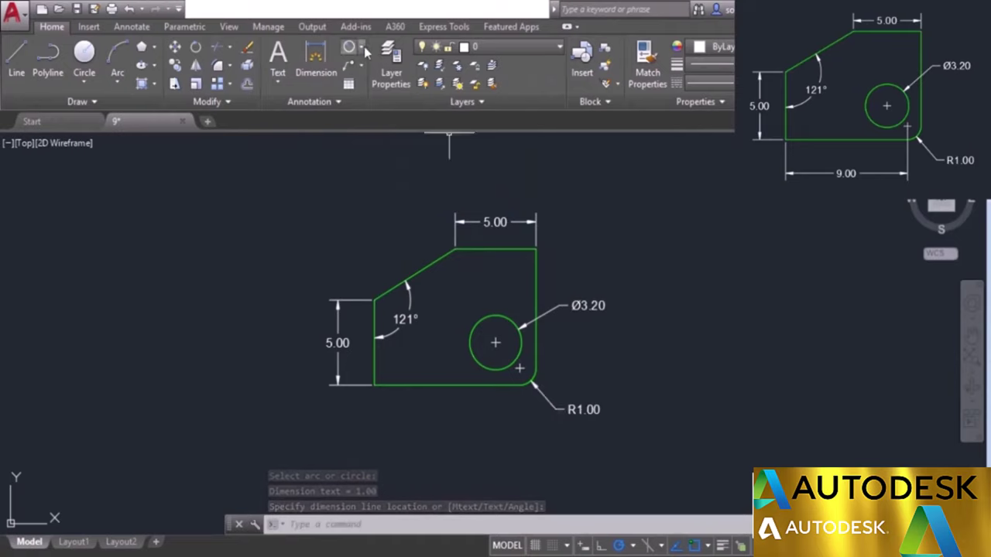
- Add a horizontal linear dimension below the plate, from its lower-left corner to the center mark of the rounded corner
click(361, 48)
click(376, 72)
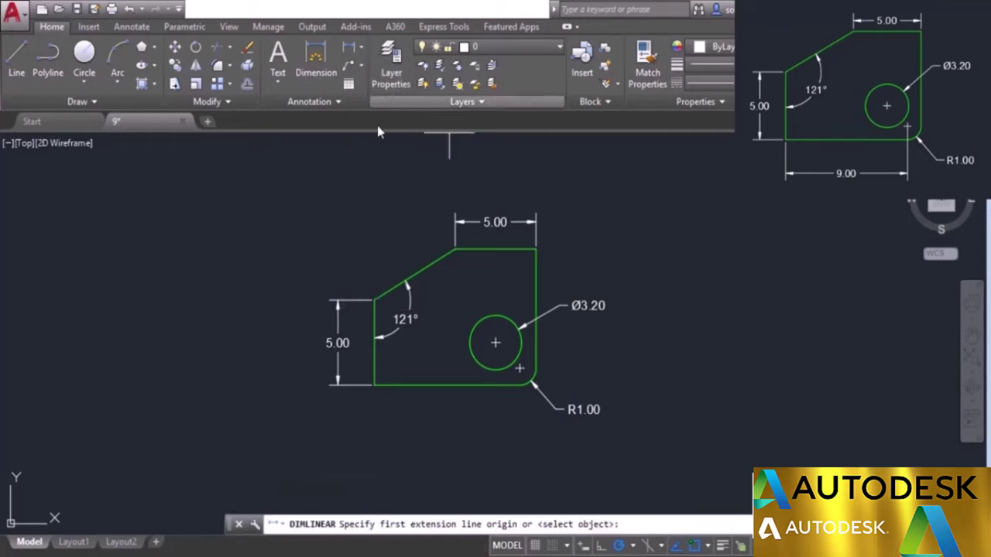
click(376, 384)
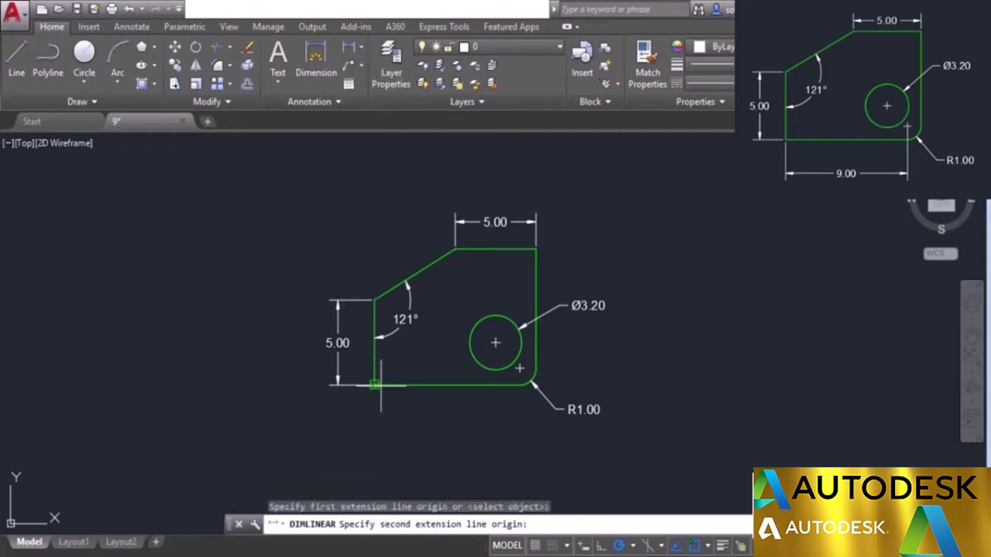
click(520, 370)
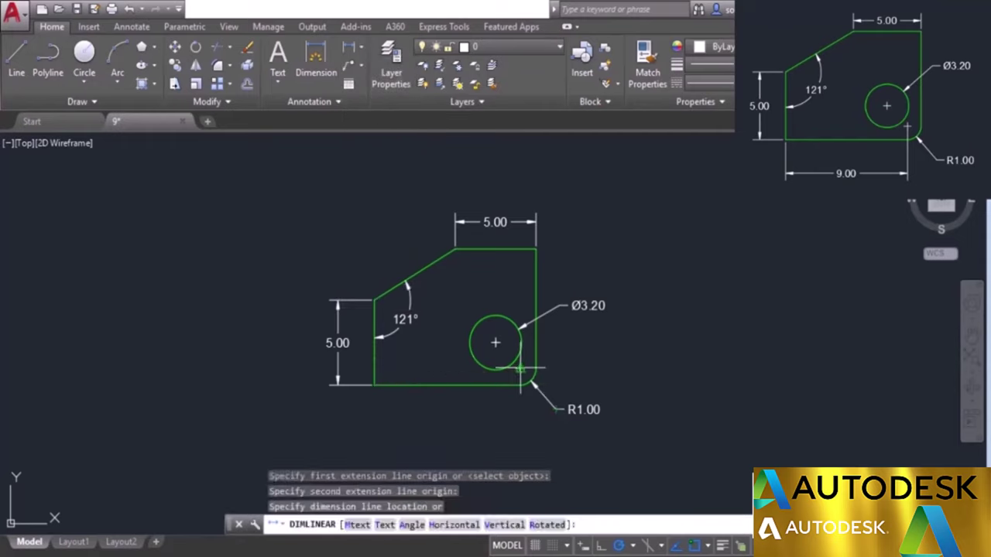
click(494, 421)
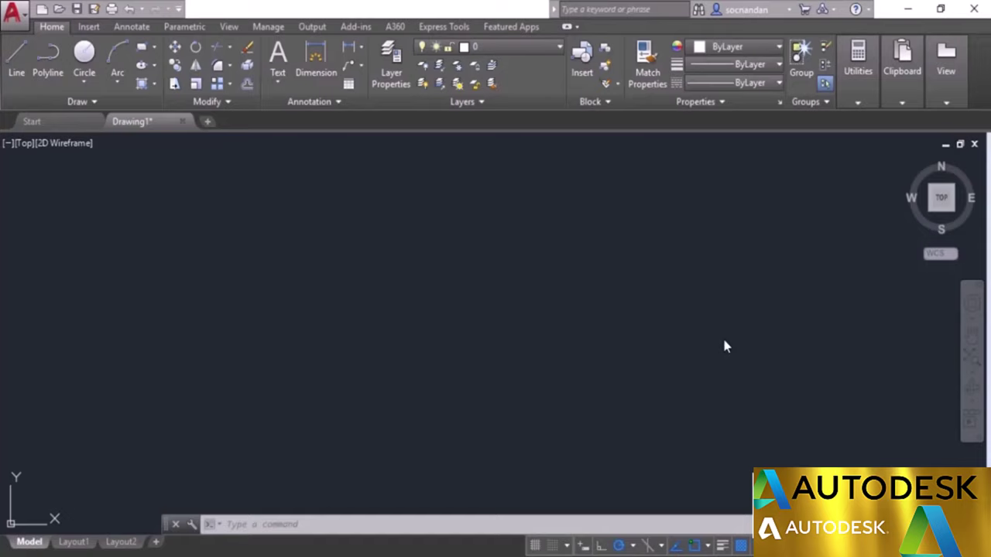
- Create the single-line text "Autocad 2018" in the empty drawing with height 2.5 and rotation angle 0
click(133, 27)
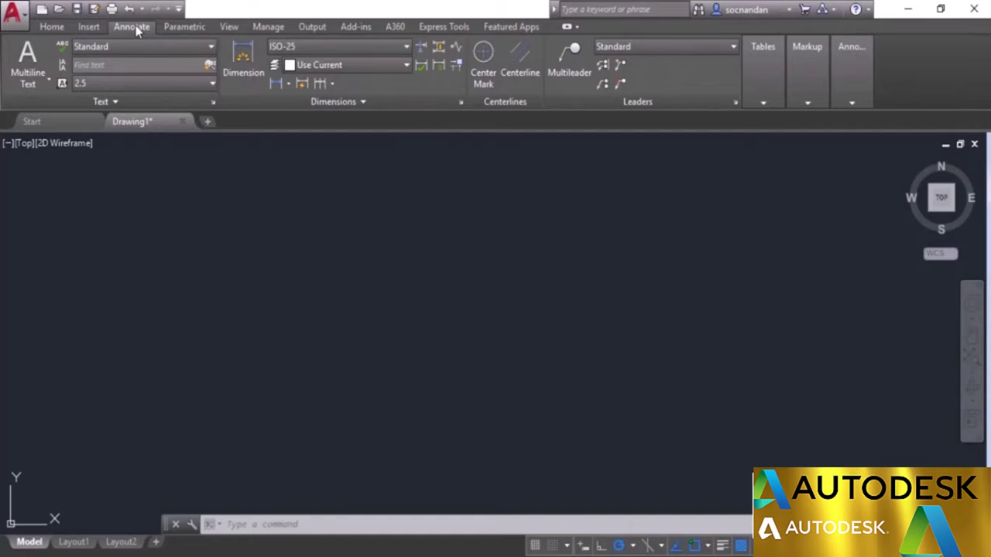
click(44, 82)
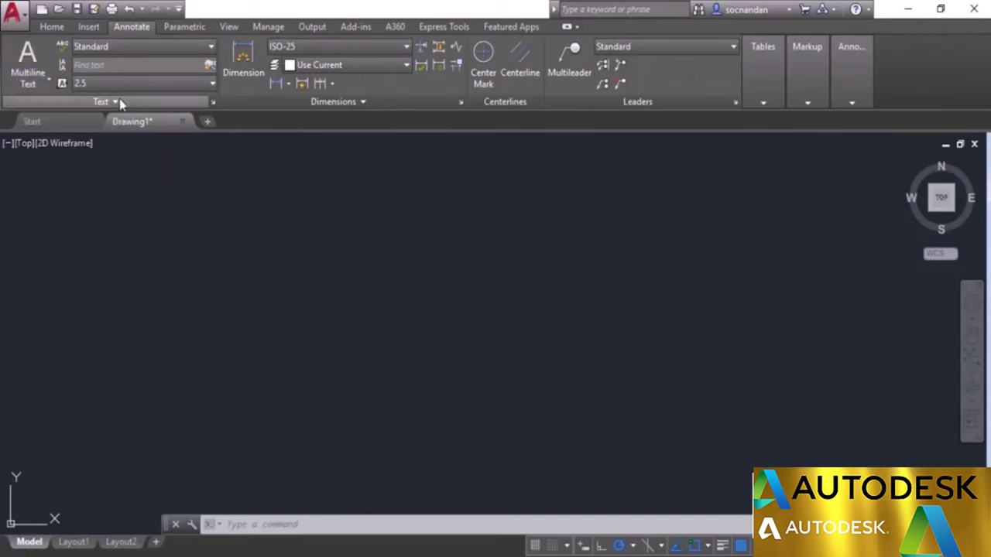
click(44, 84)
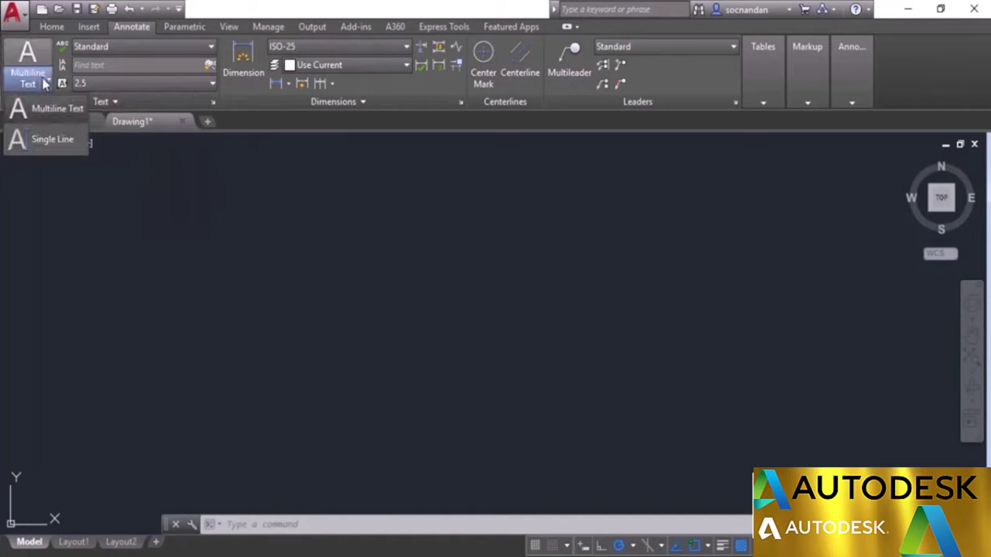
click(53, 140)
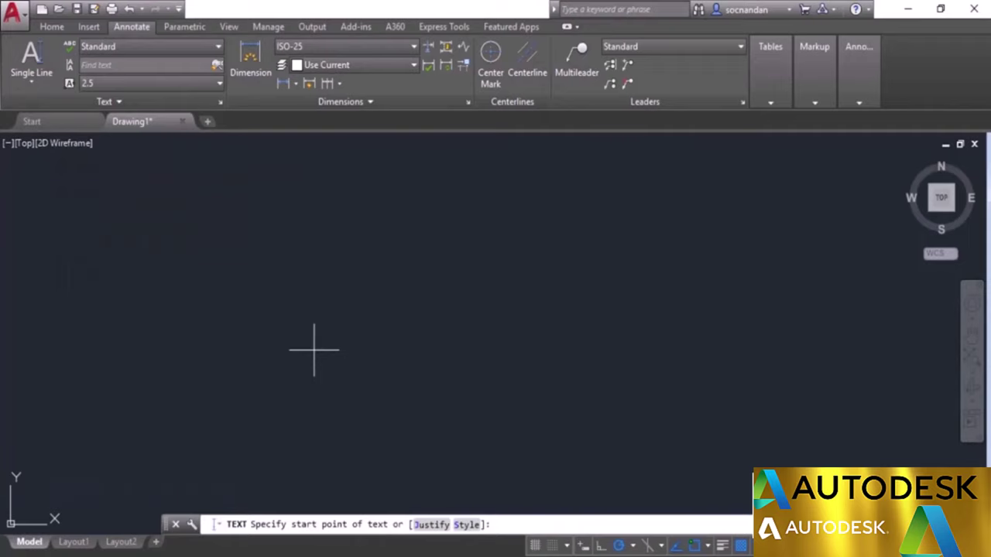
click(334, 387)
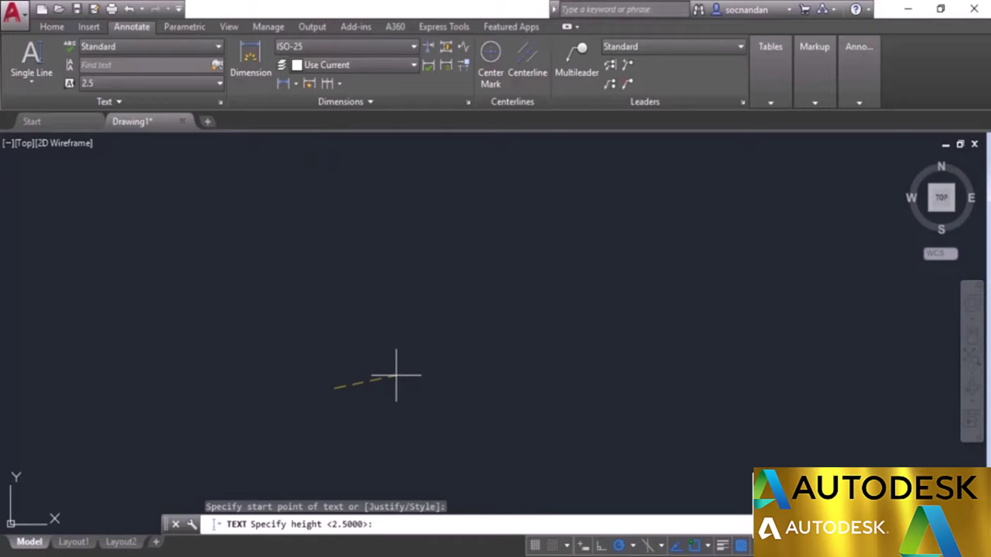
key(Return)
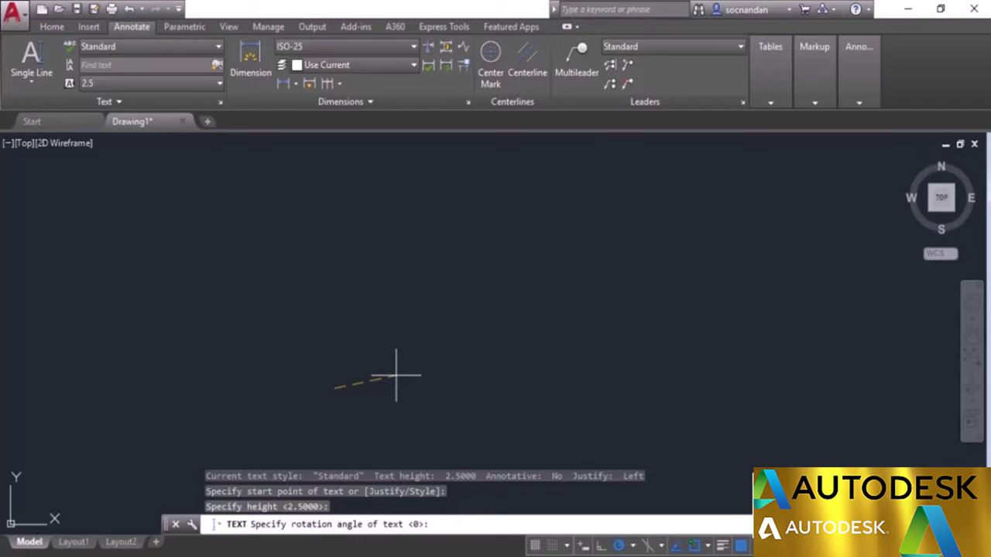
key(Return)
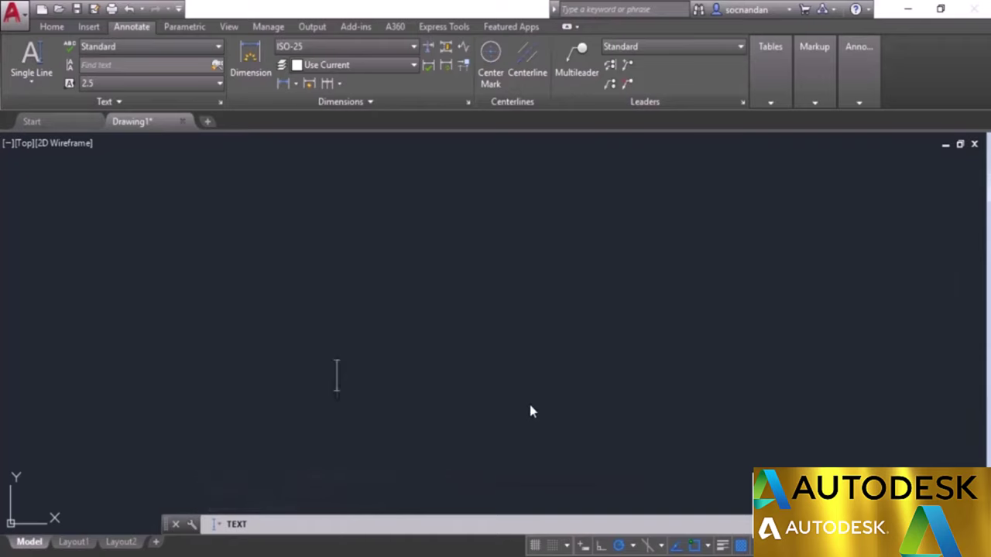
text(A)
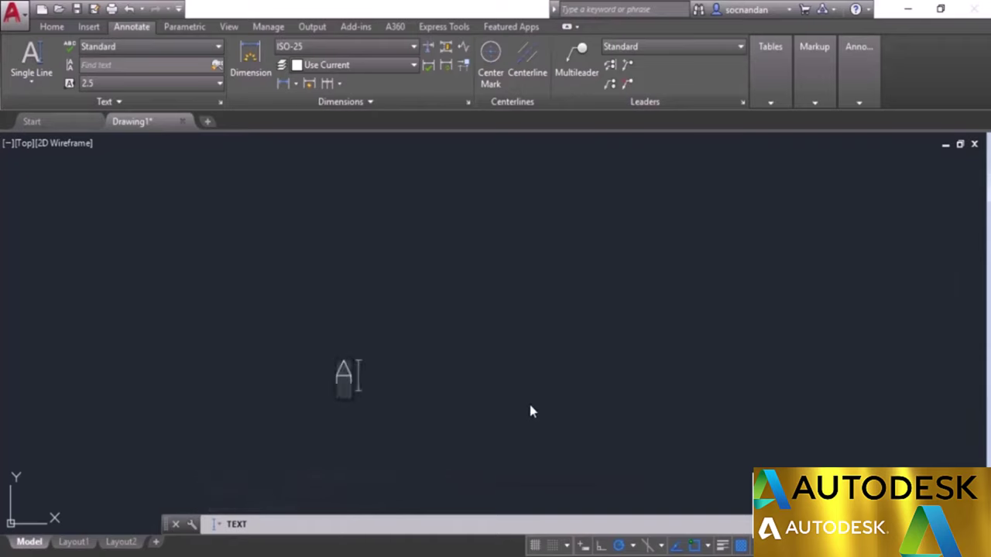
text(utocad 2018)
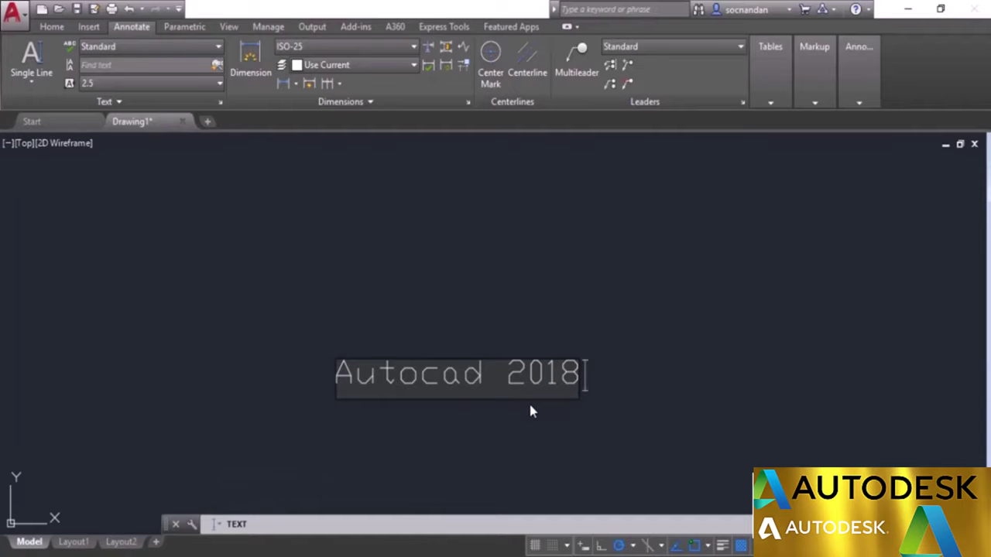
key(Return)
key(Return)
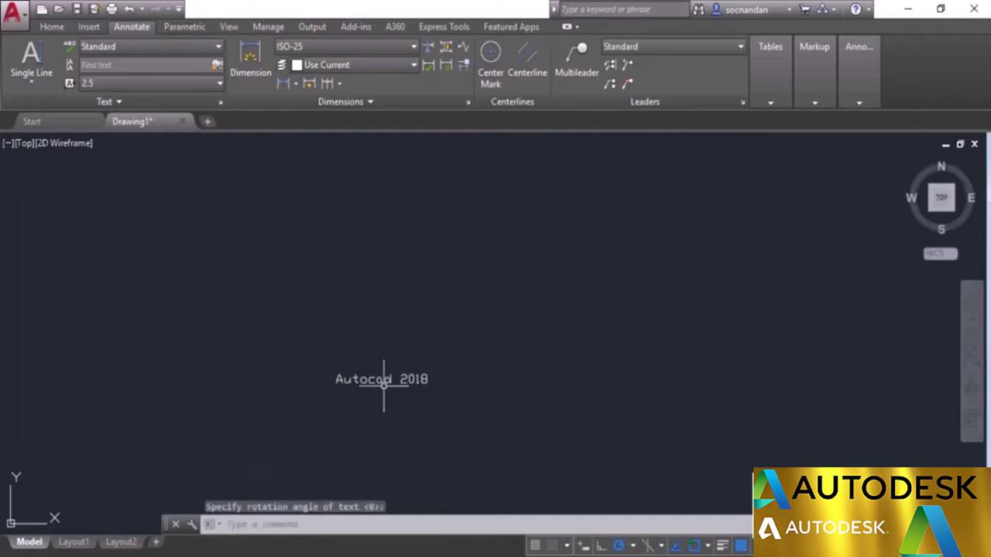
- Add single-line text below the existing text, about 1.66 high and rotated 30 degrees, reading "AutoCAD 2018" and "Softwares" on separate lines
scroll(361, 380, up, 5)
mouse_move(445, 401)
middle_down()
mouse_move(495, 270)
mouse_move(482, 247)
middle_up()
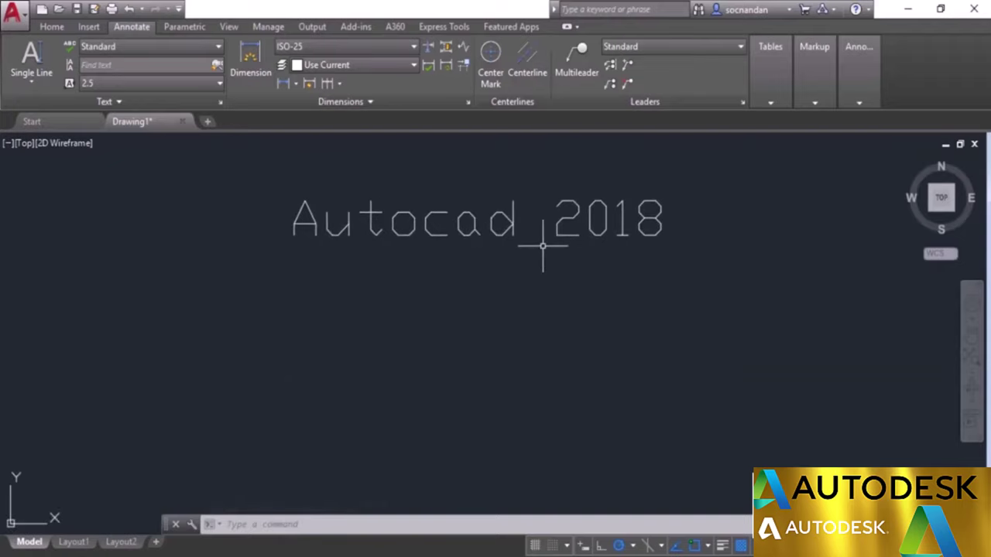
click(31, 74)
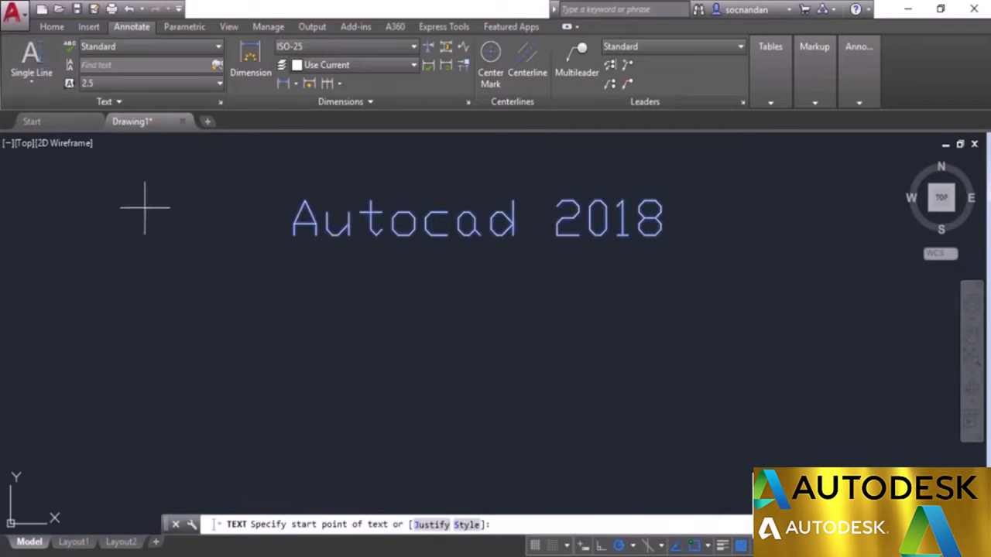
click(299, 371)
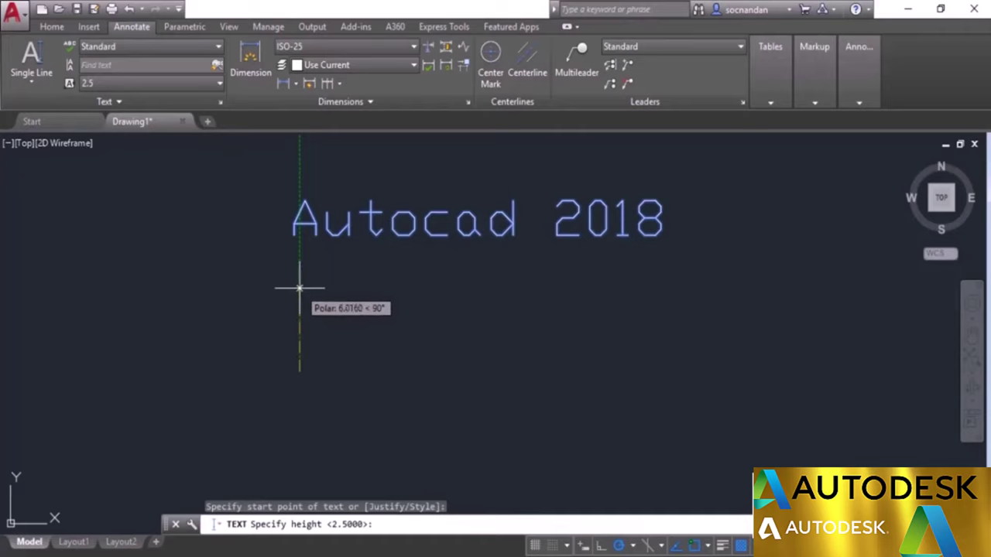
click(299, 349)
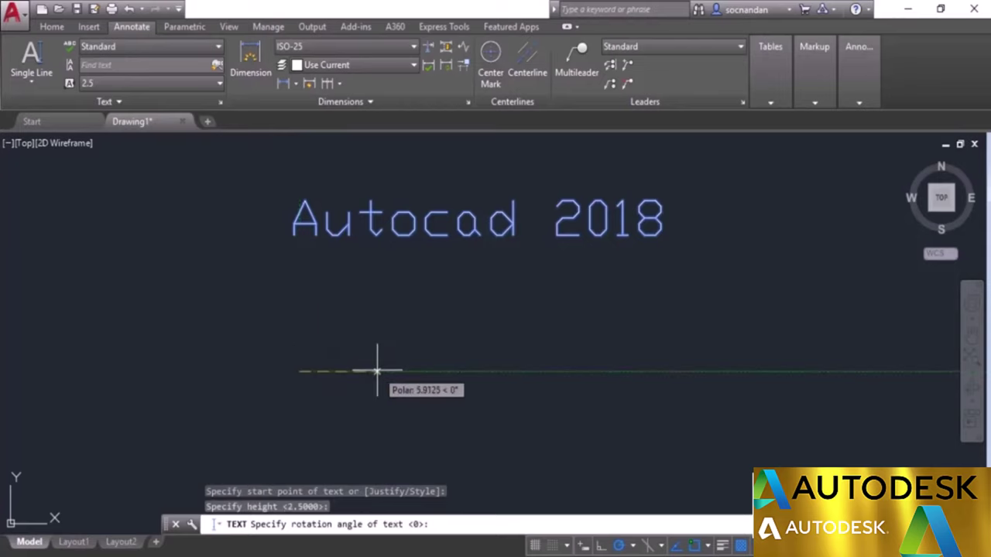
text(30)
key(Return)
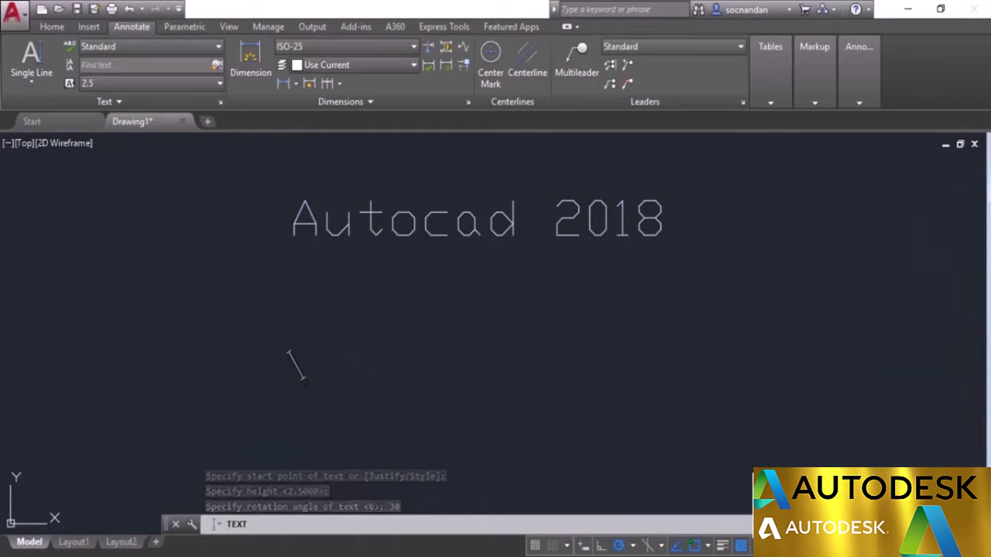
text(AutoCAD 2018)
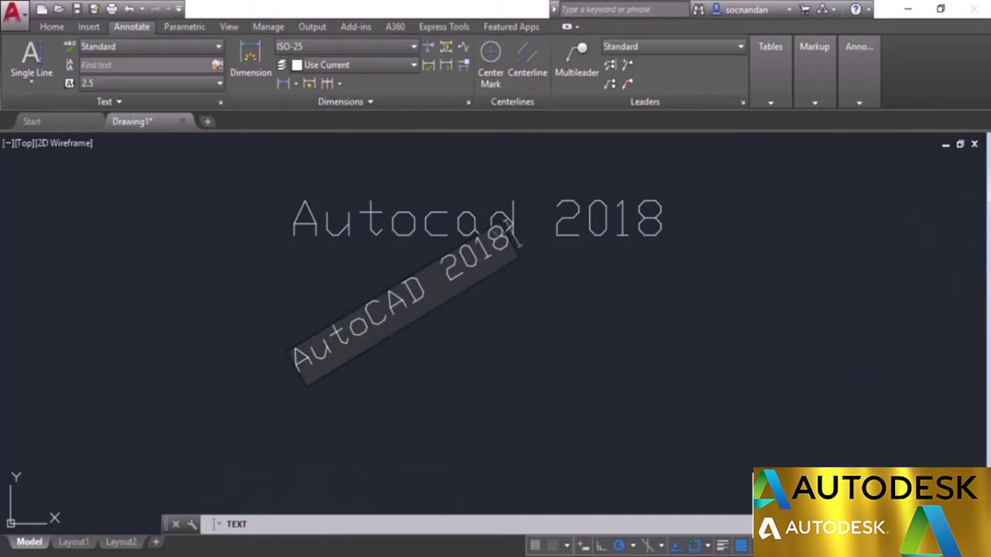
key(Return)
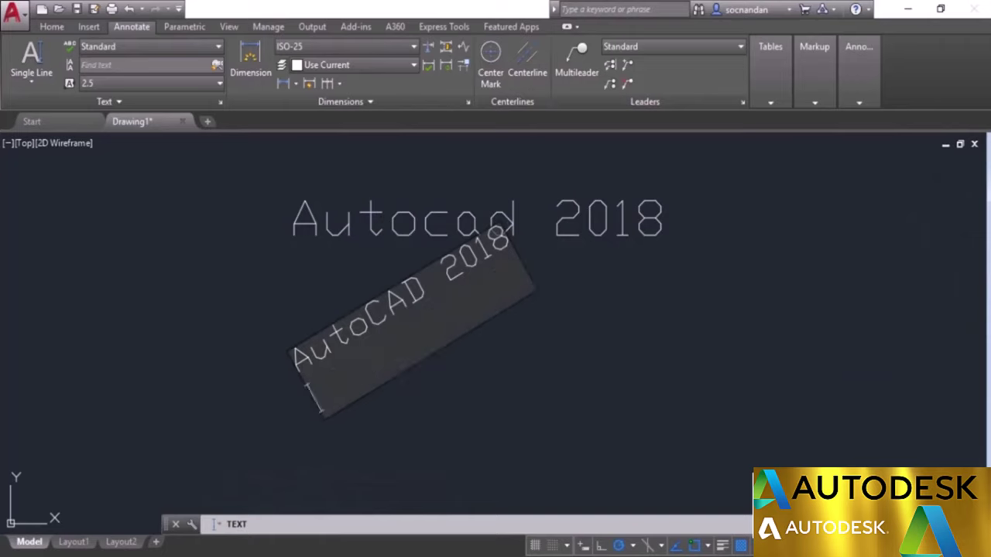
text(Softwares)
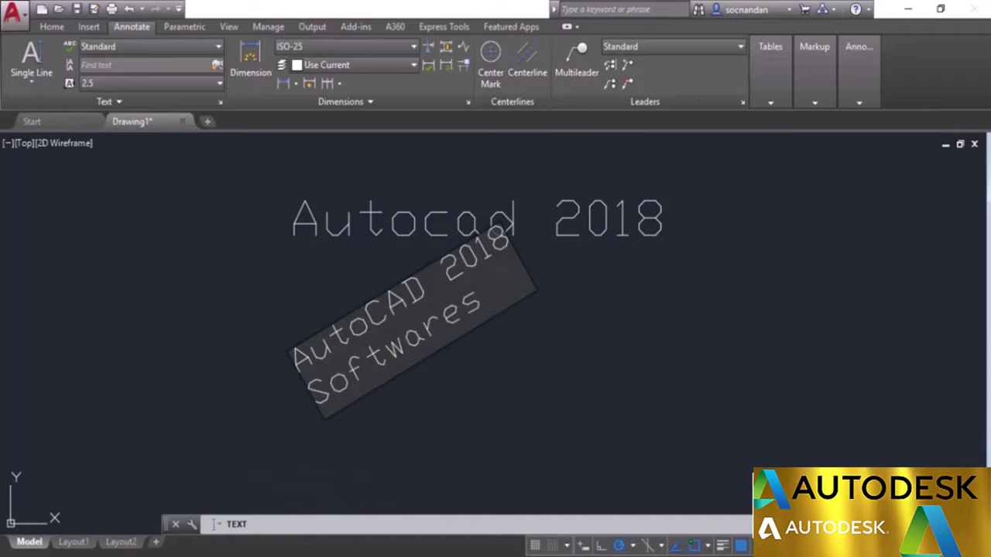
key(Return)
key(Return)
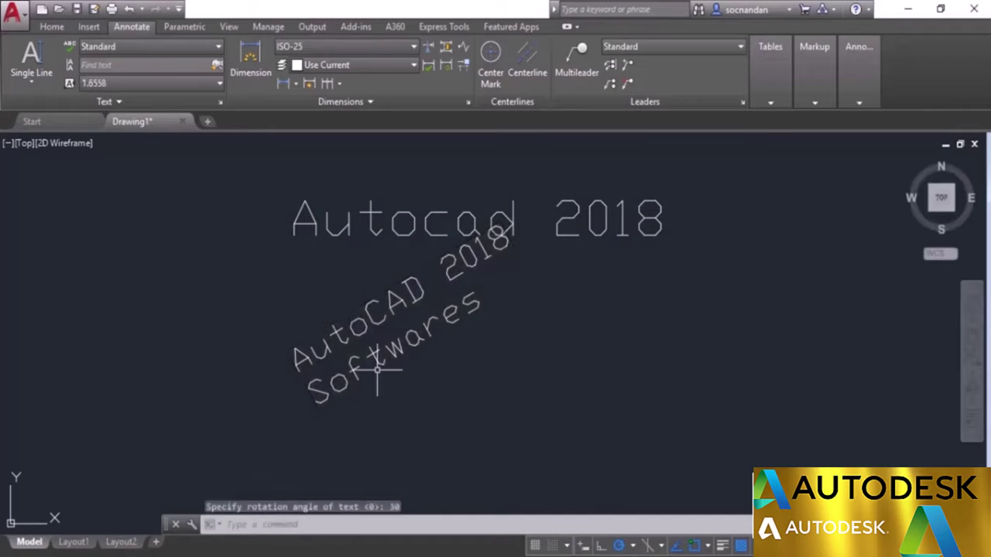
- Erase the two rotated text lines "AutoCAD 2018" and "Softwares"
click(398, 296)
click(408, 330)
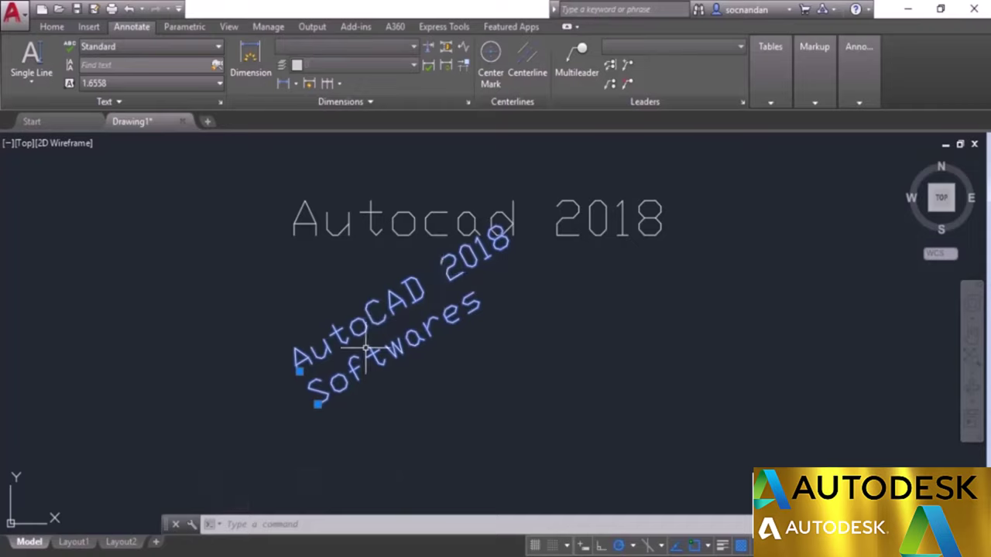
right_click(410, 311)
click(421, 297)
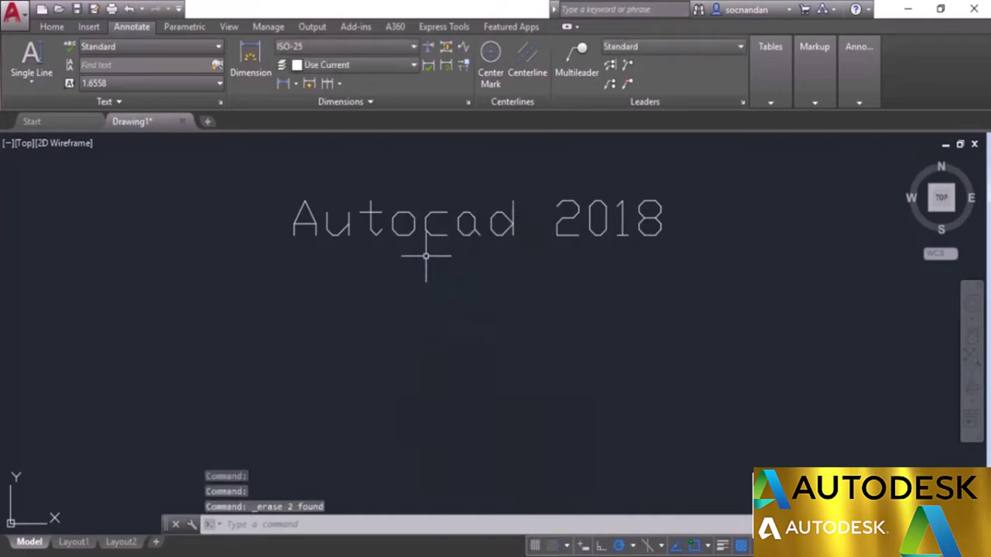
- Edit the single-line text so that it reads "AutoCAD 2018"
middle_drag(431, 250, 426, 327)
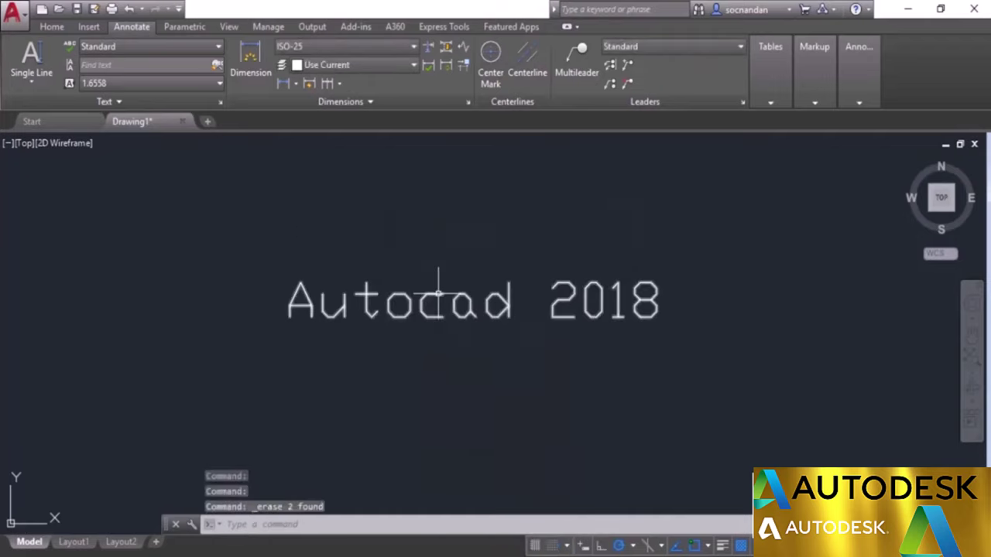
double_click(438, 294)
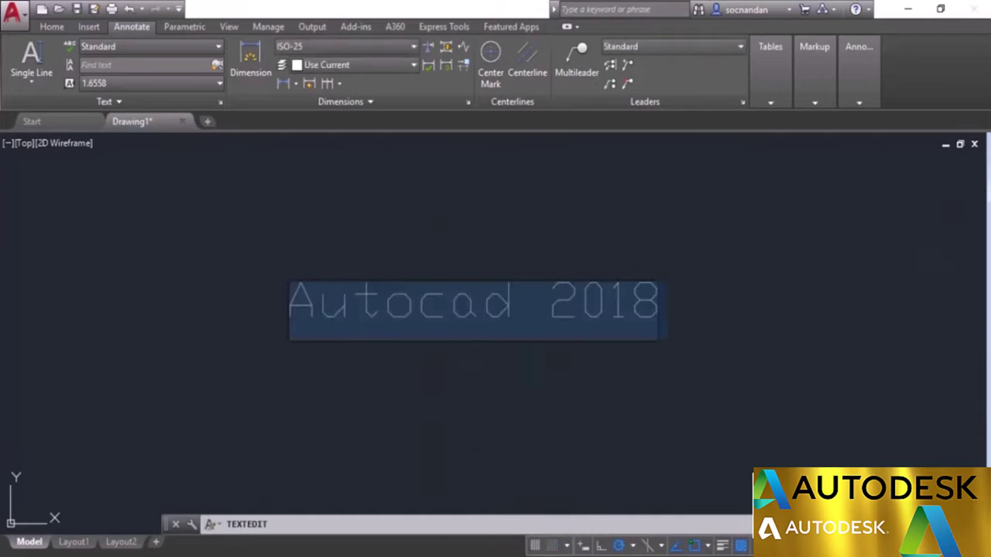
click(617, 322)
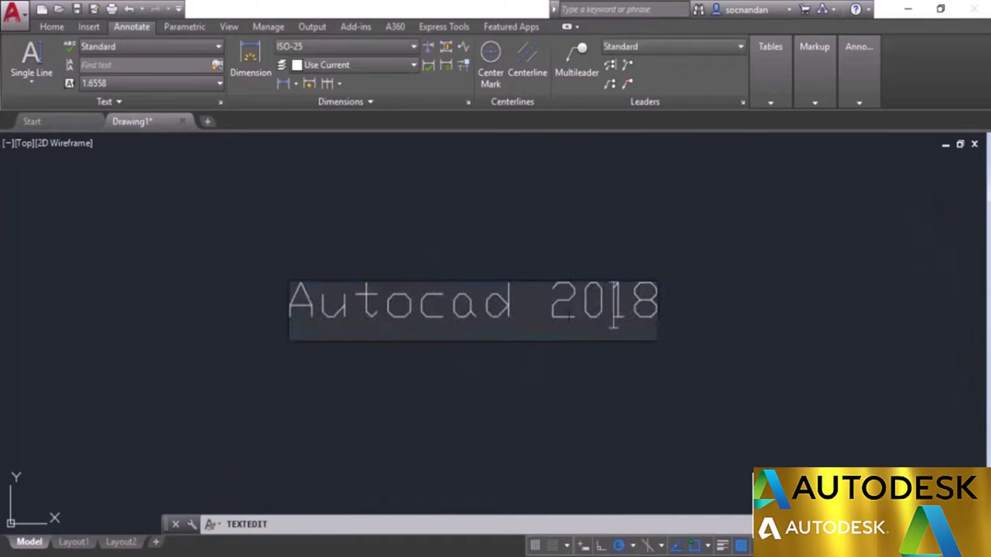
drag(420, 317, 514, 308)
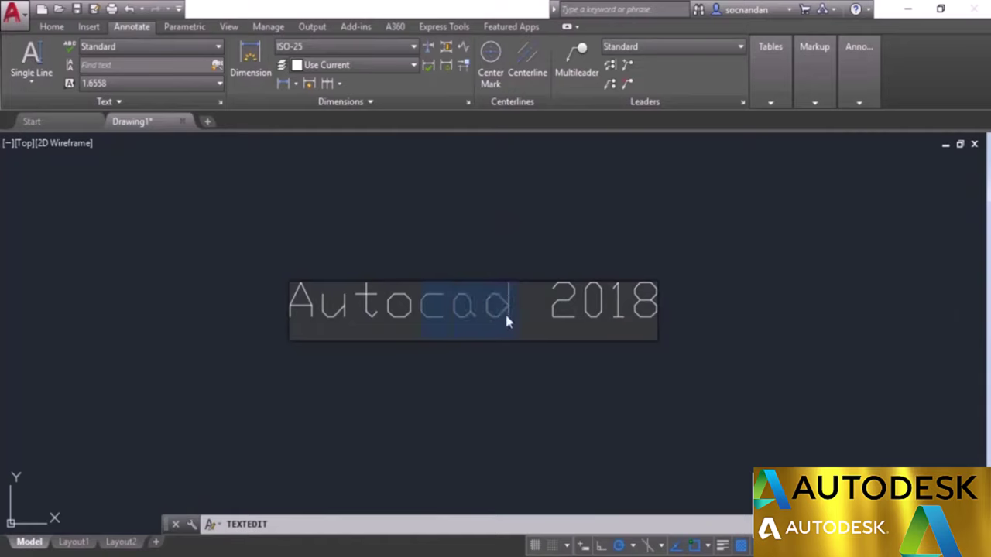
text(C)
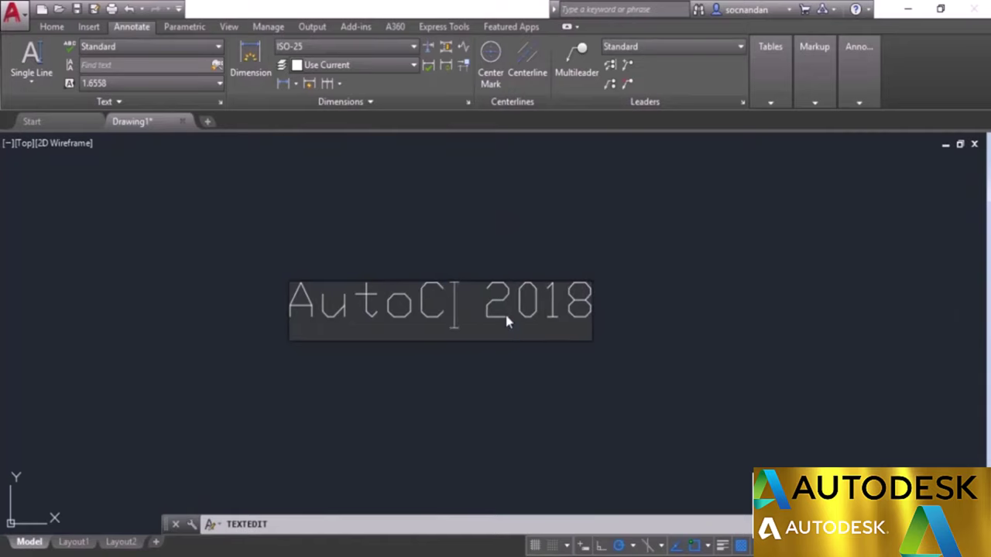
text(AD)
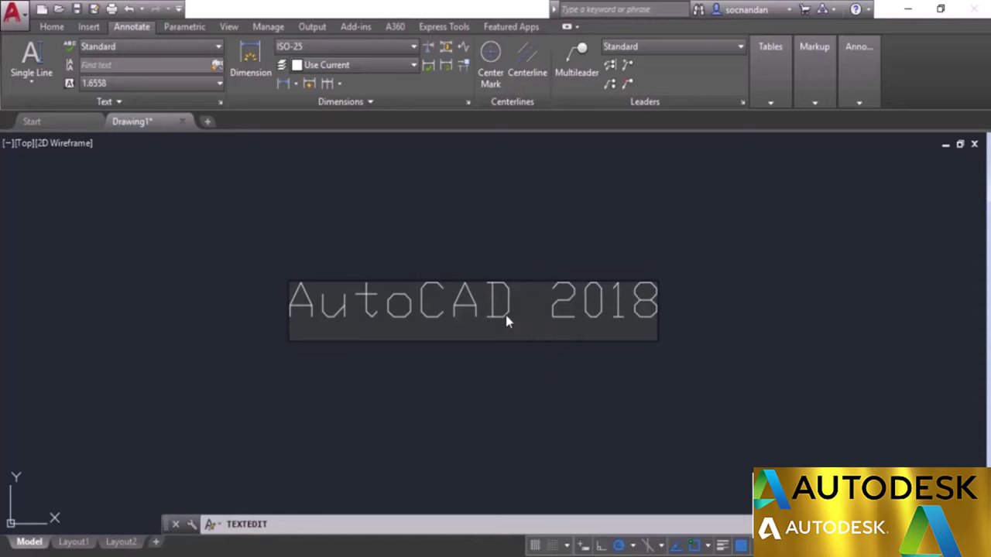
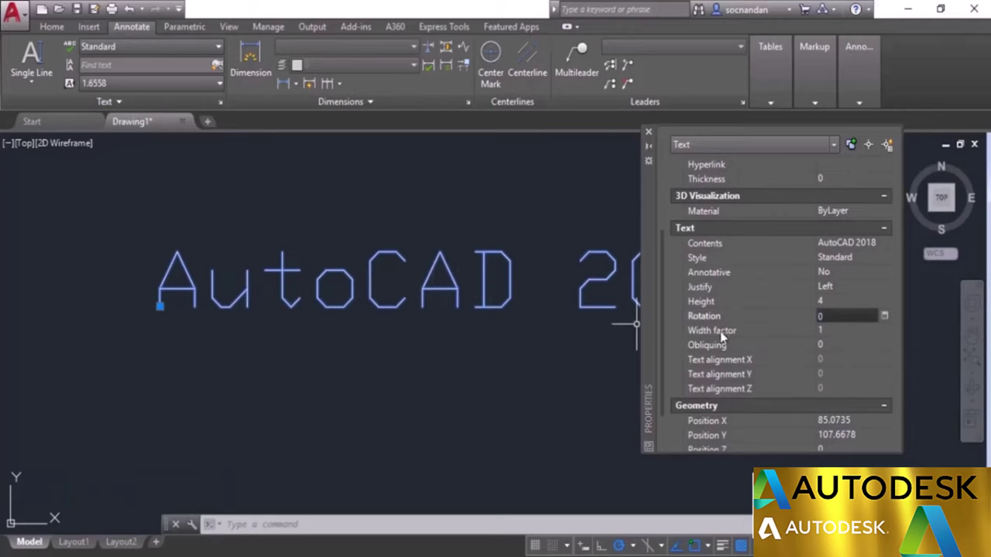
- Set the width factor of the "AutoCAD 2018" text to 0.5 in its properties
middle_drag(562, 296, 424, 302)
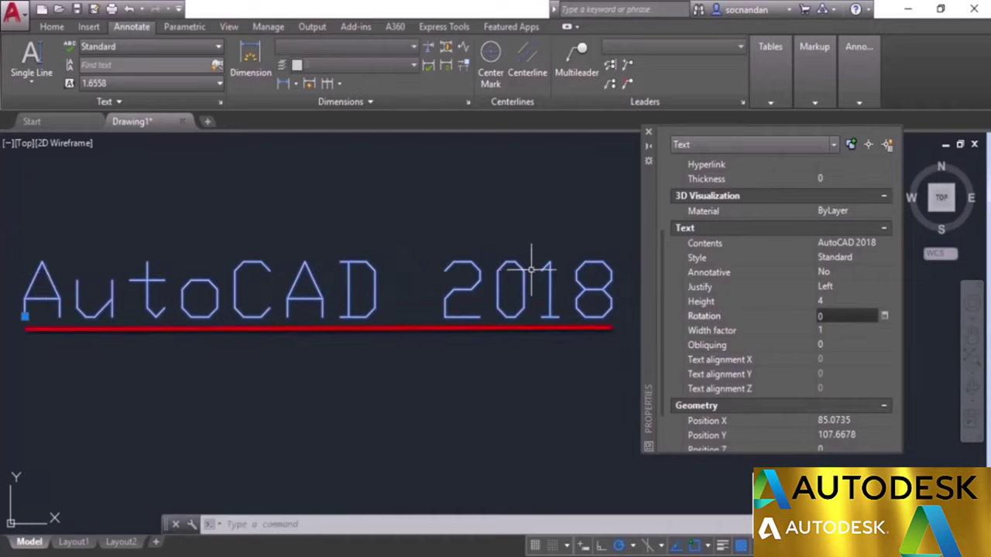
click(835, 330)
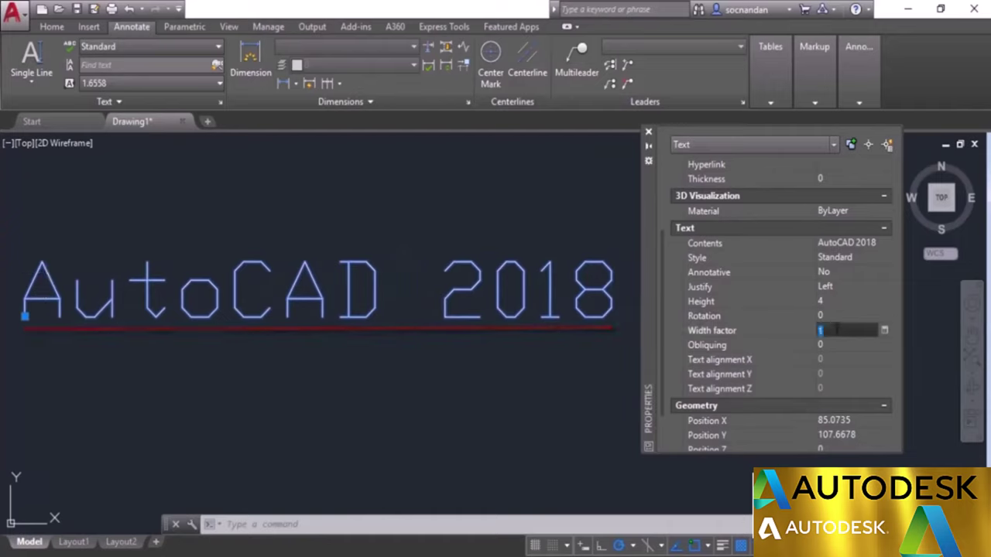
text(0.5)
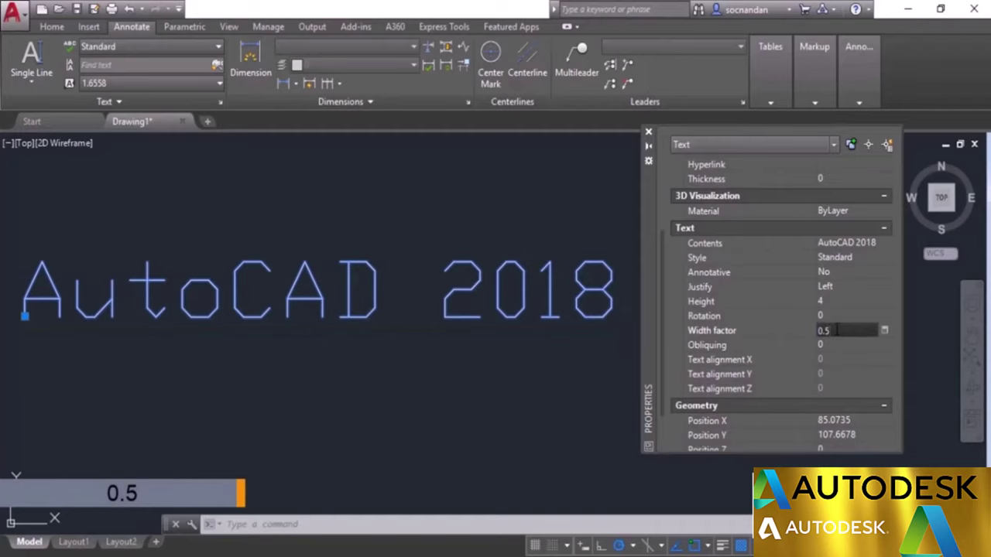
key(Tab)
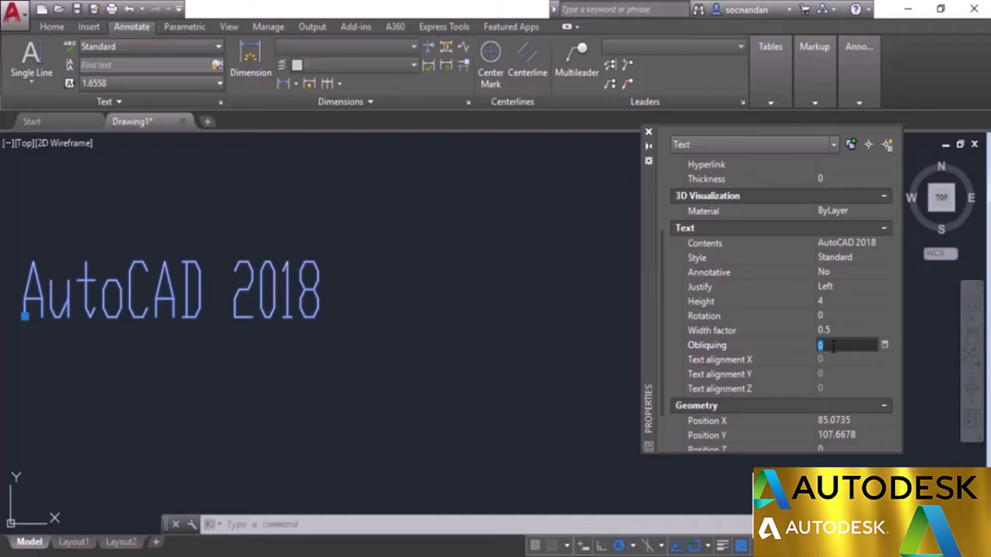
- Set the text's obliquing angle to 20, close its properties and deselect it
text(20)
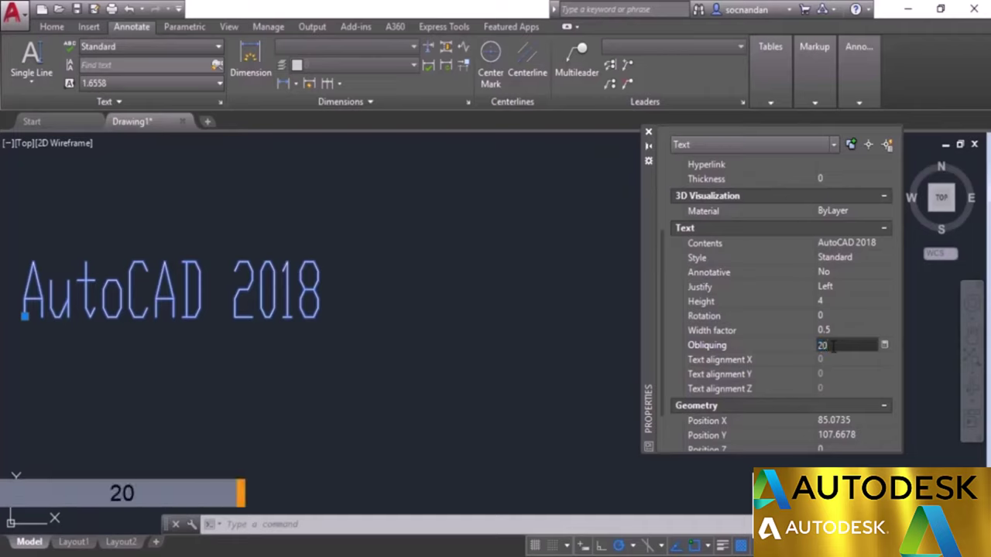
key(Tab)
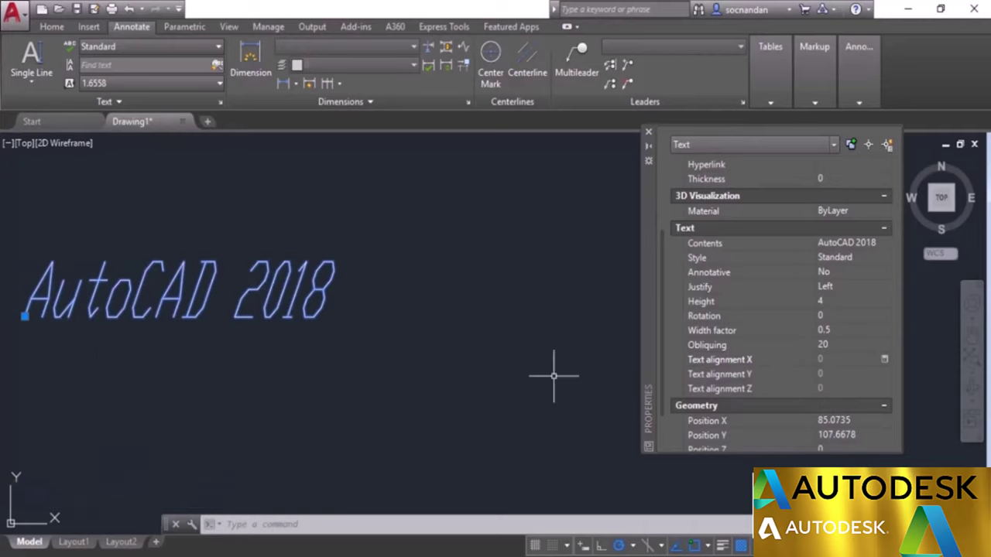
scroll(661, 341, down, 4)
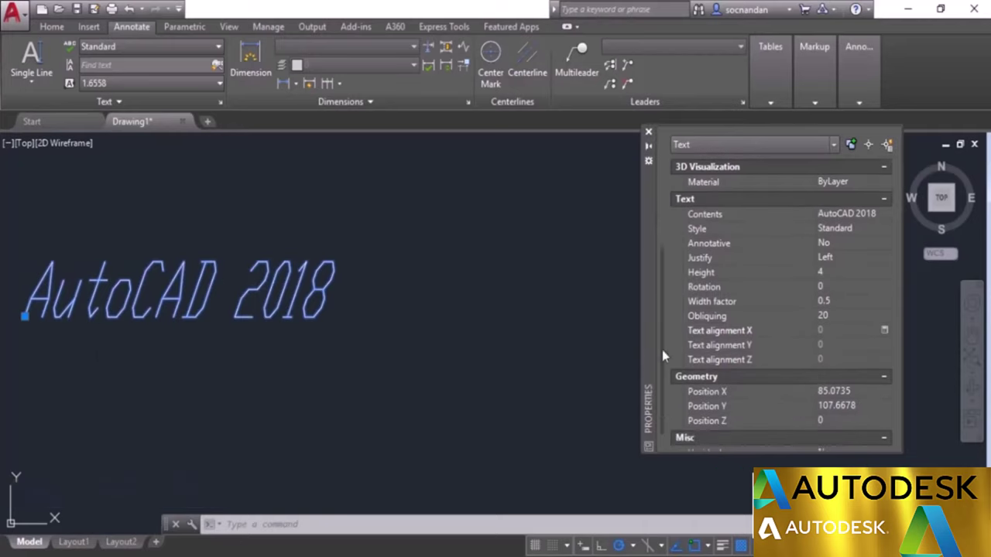
drag(664, 387, 662, 293)
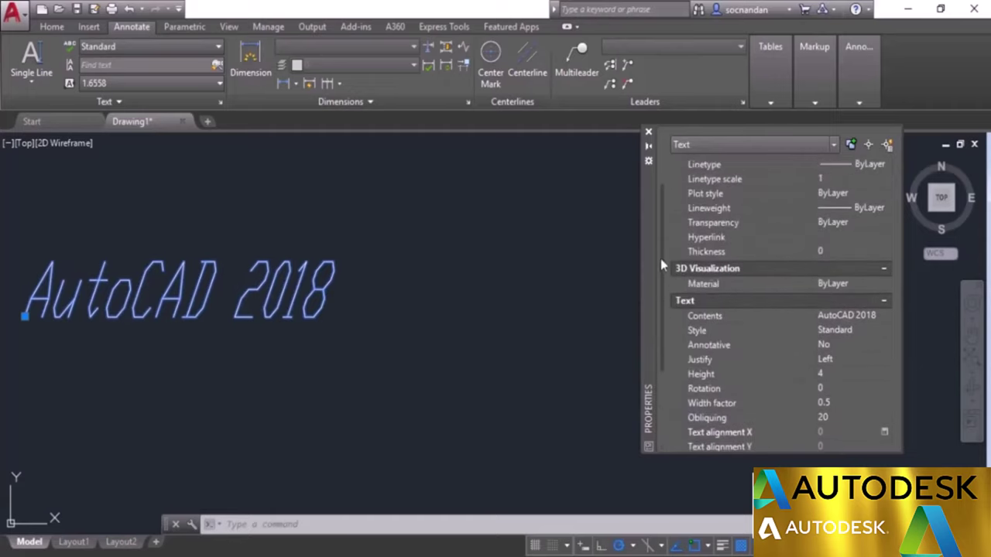
click(649, 131)
mouse_move(365, 345)
middle_down()
mouse_move(539, 374)
mouse_move(587, 357)
middle_up()
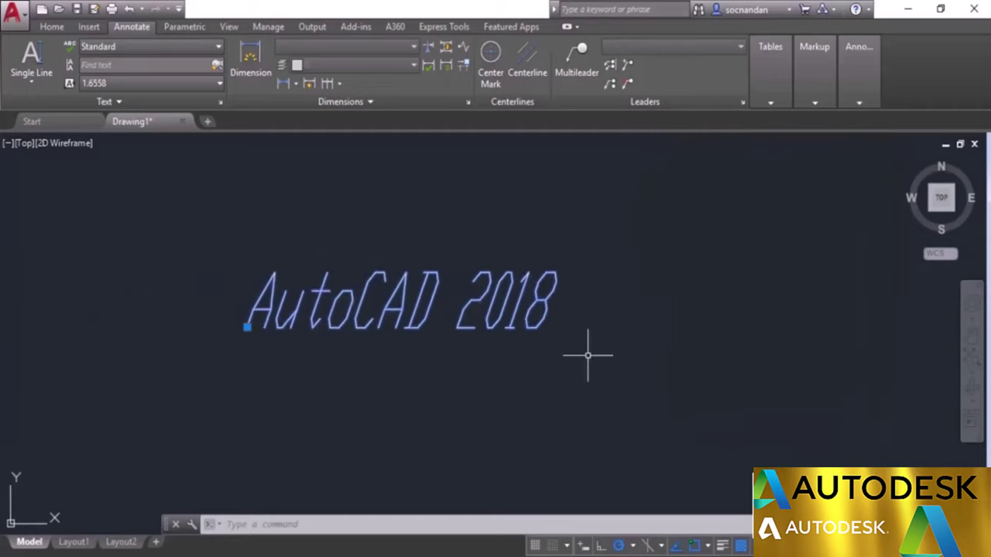
key(Escape)
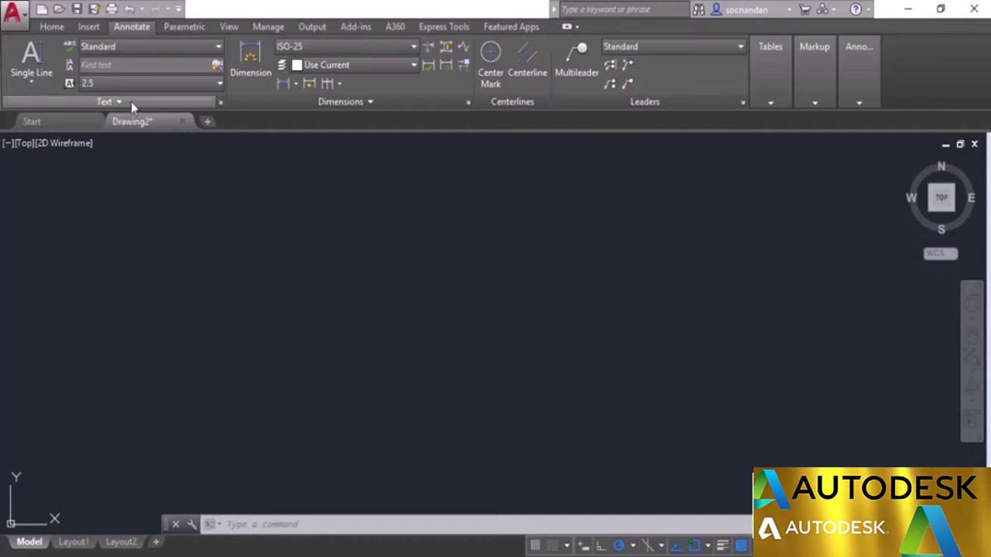
- Create a new text style named "My Text" and select it among the text styles
click(155, 46)
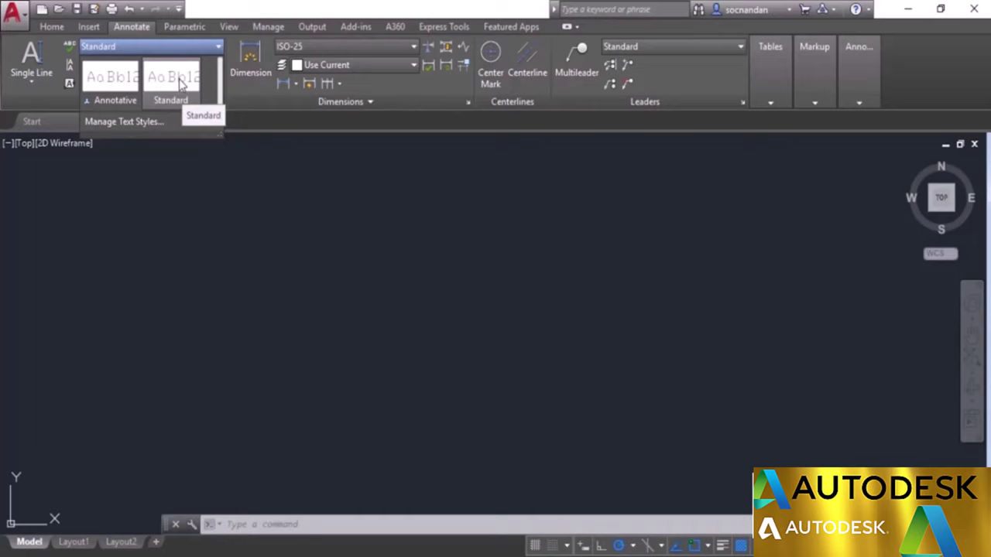
click(142, 123)
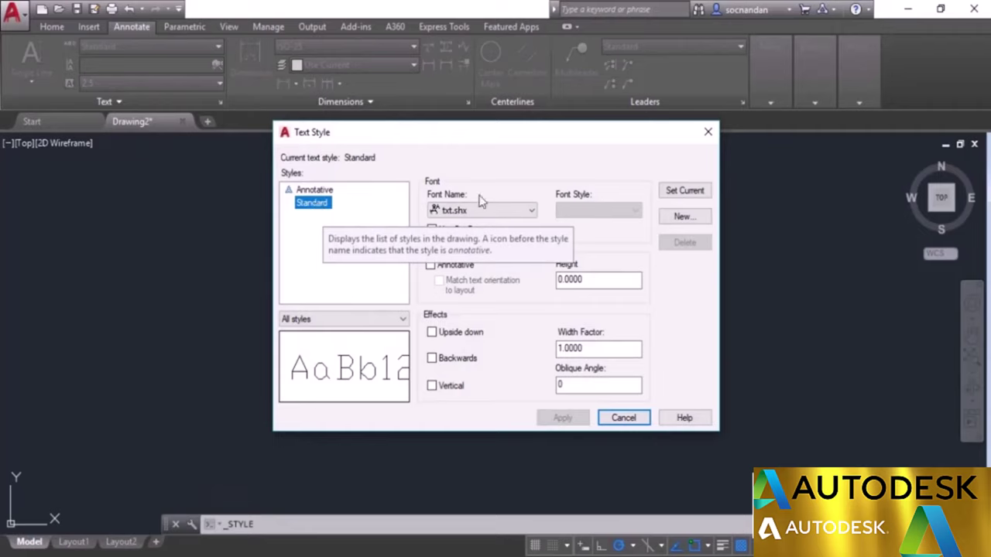
click(694, 223)
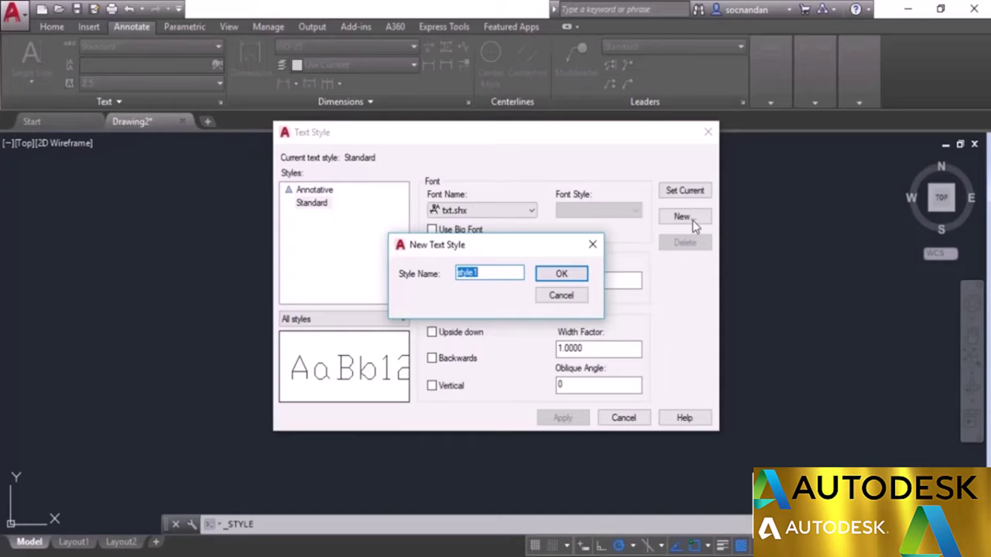
text(My Text)
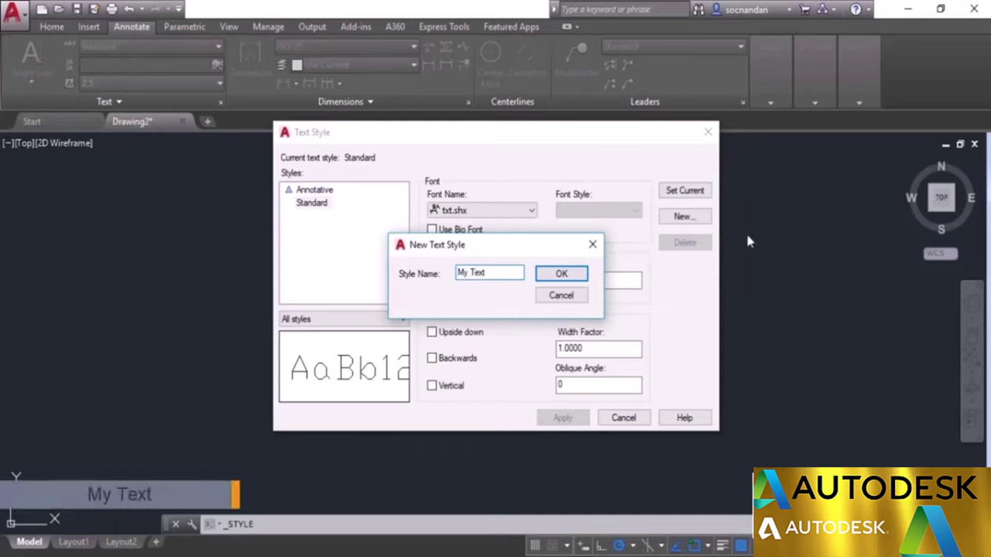
click(558, 274)
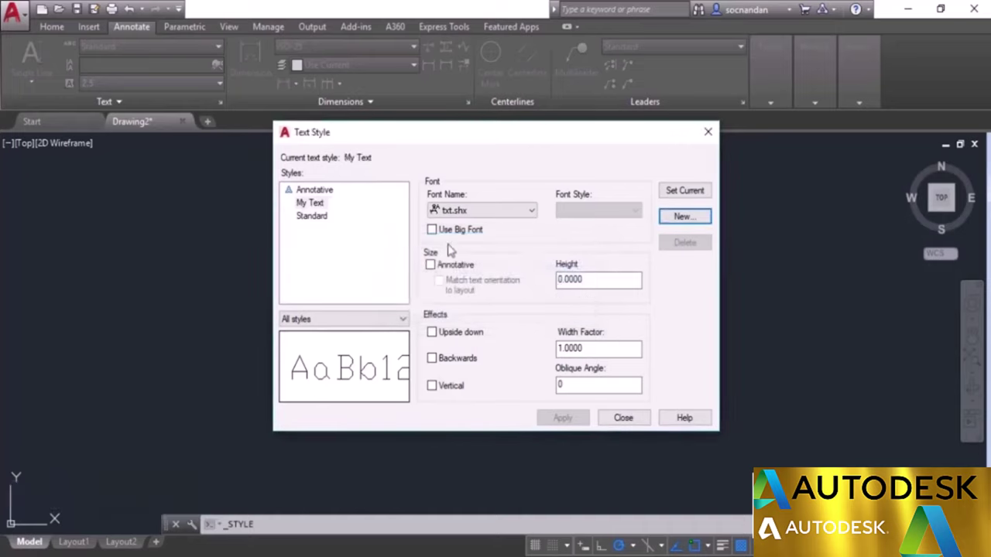
click(312, 203)
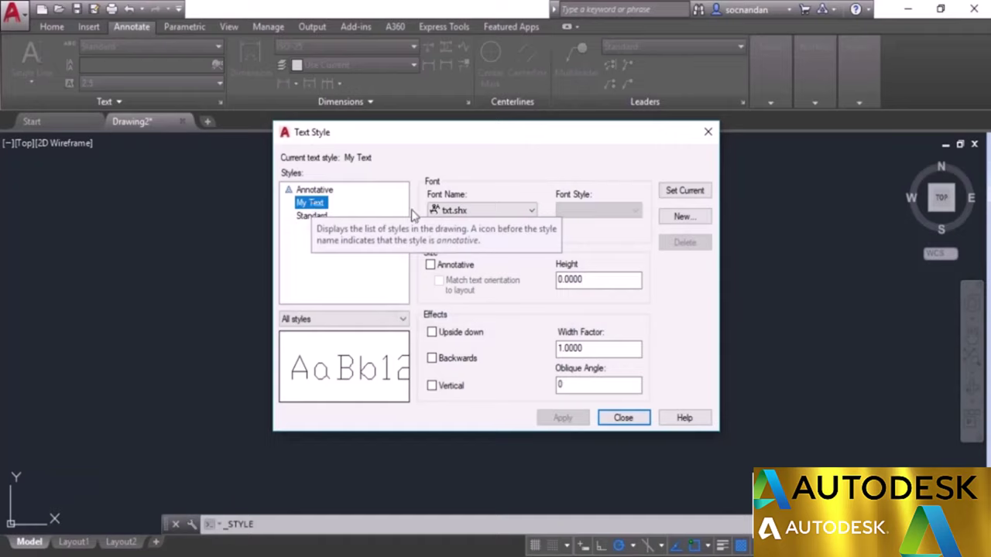
- Set the font of the My Text style to Arial
click(479, 211)
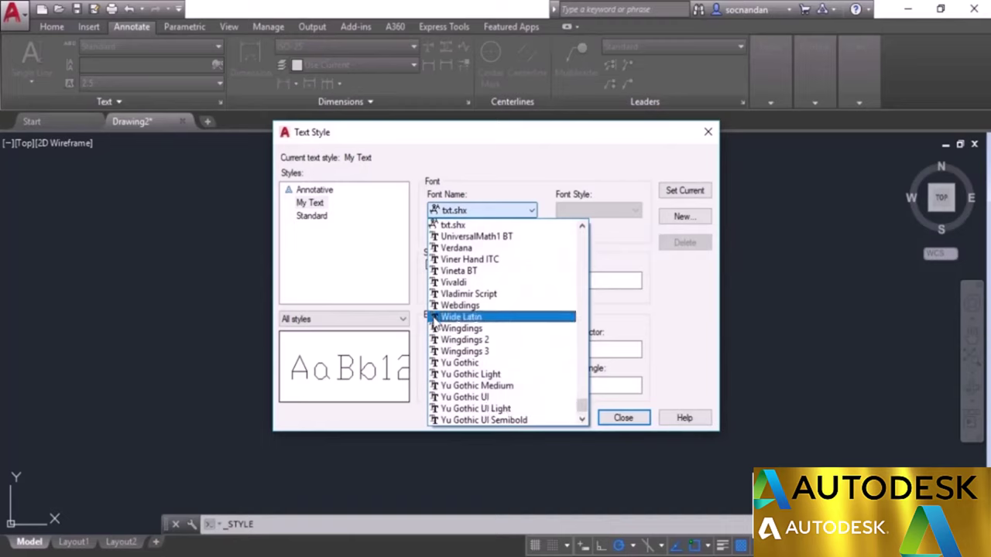
scroll(435, 319, up, 1)
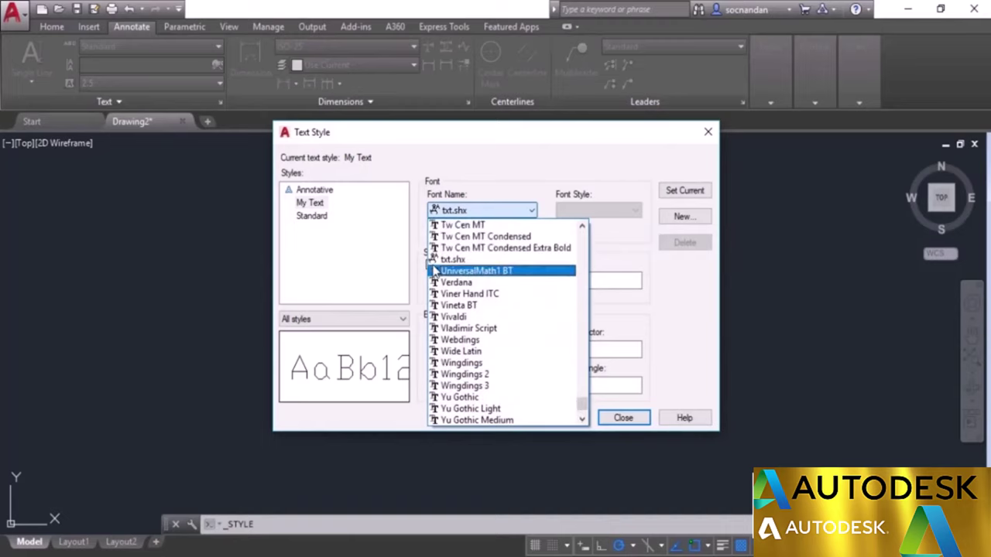
scroll(435, 267, up, 9)
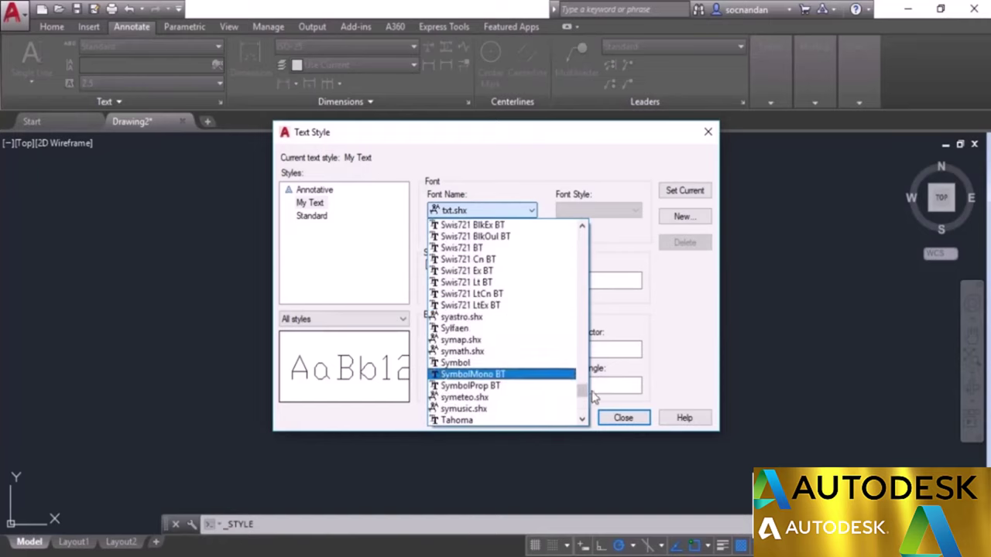
drag(582, 390, 581, 267)
click(460, 411)
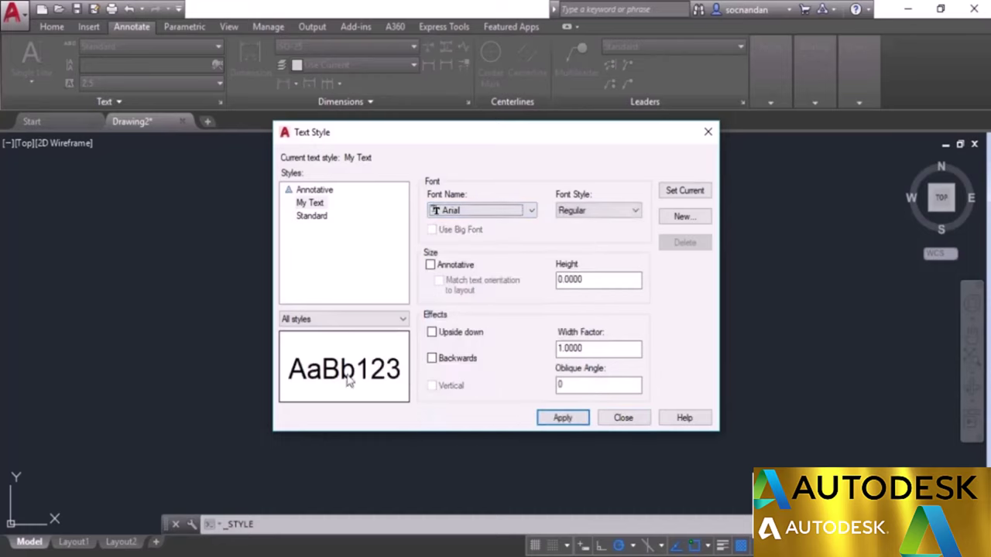
- Change the font of the My Text style to simplex.shx
click(496, 212)
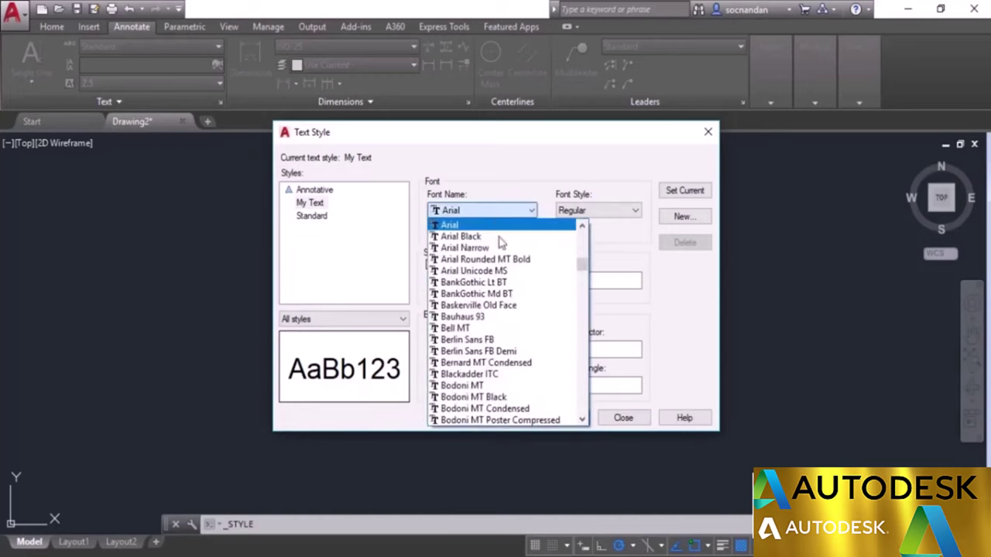
drag(580, 265, 583, 375)
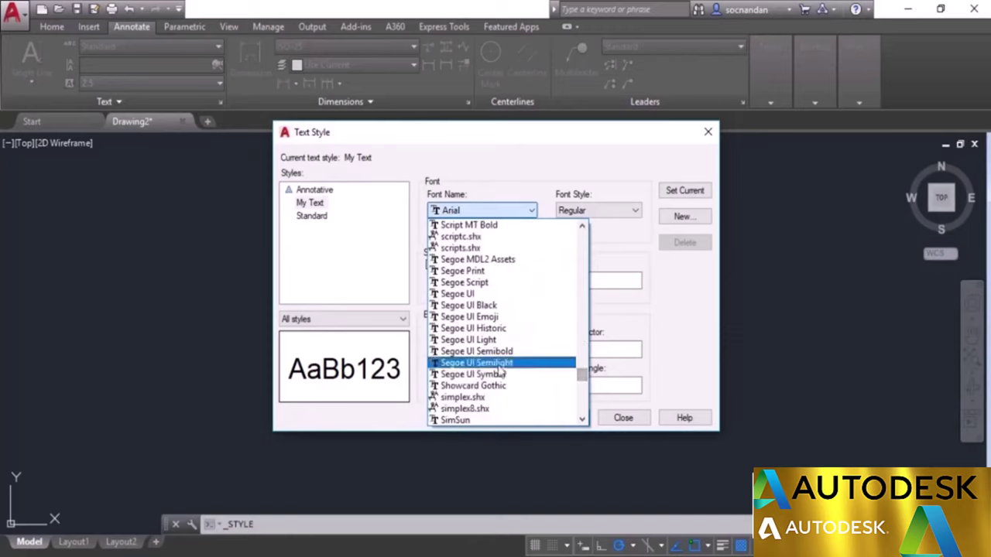
click(464, 399)
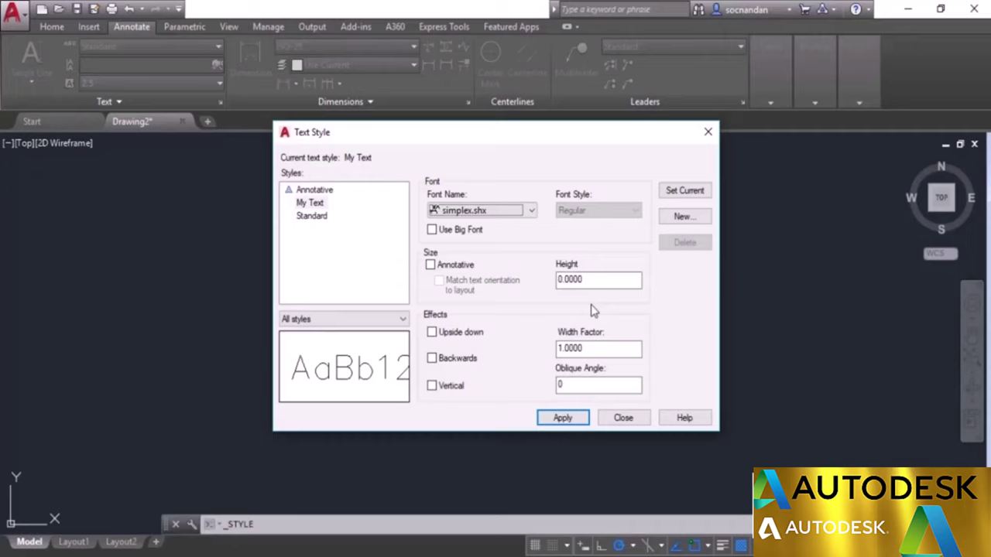
- Preview the Upside down, Backwards and Vertical effects on the My Text style one by one, switching each off again
click(432, 337)
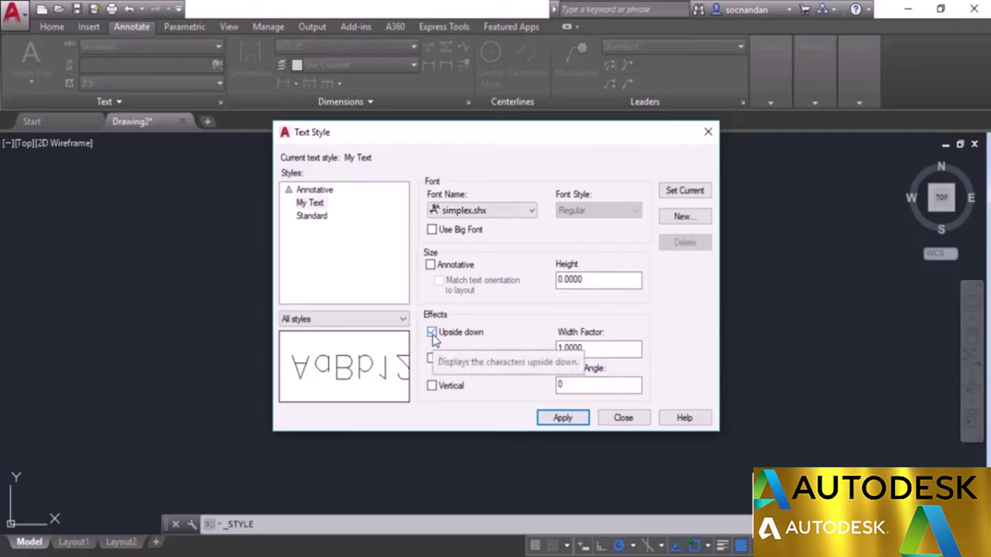
click(433, 338)
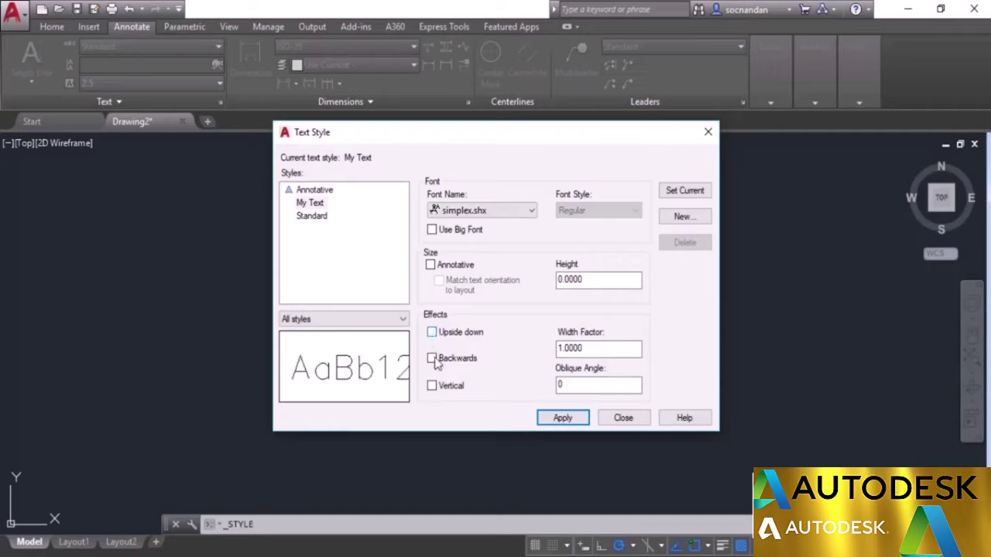
click(433, 361)
click(432, 359)
click(432, 386)
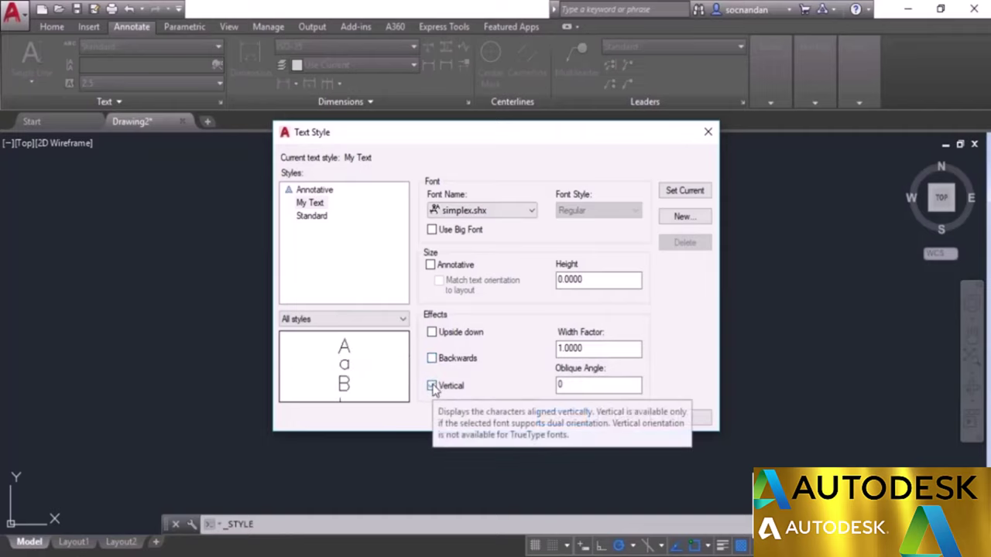
click(432, 385)
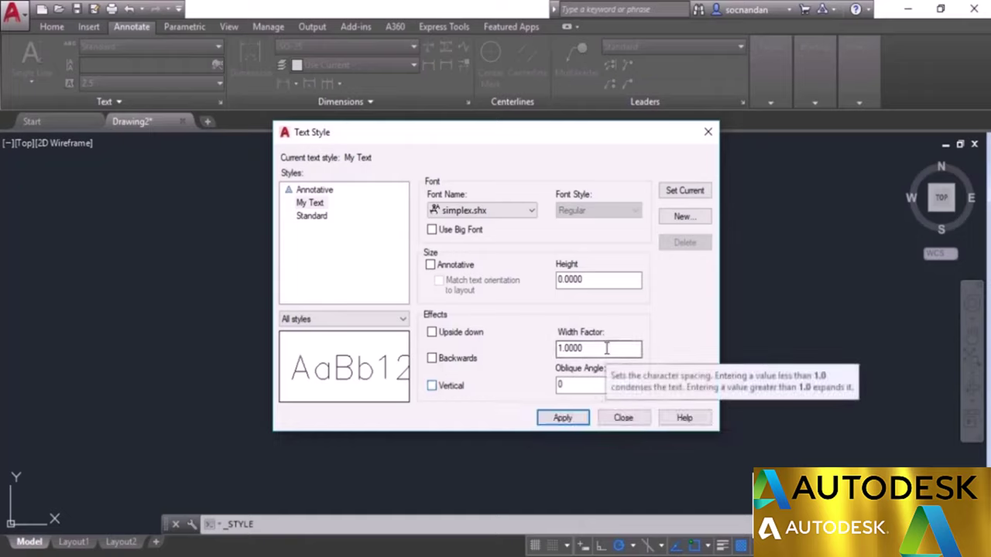
- Preview width factors of 0.7 and 1.2 on the My Text style, then restore the factor to 1
drag(606, 348, 548, 355)
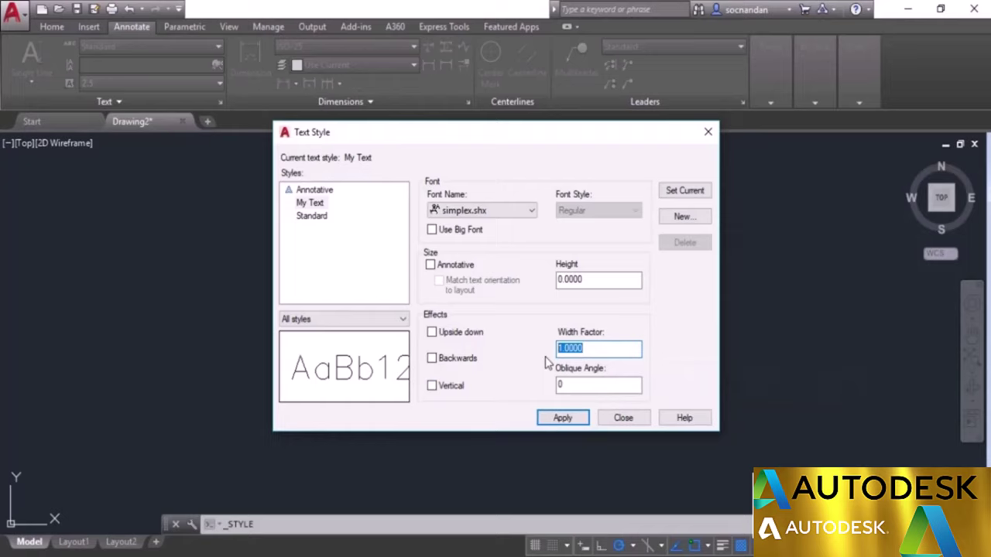
text(0.7)
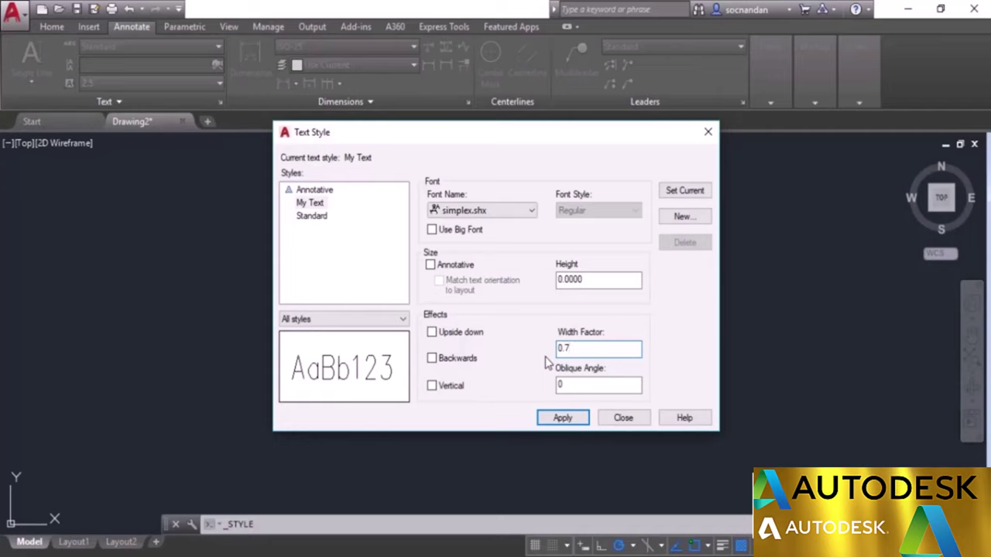
key(BackSpace)
key(BackSpace)
key(BackSpace)
text(1.2)
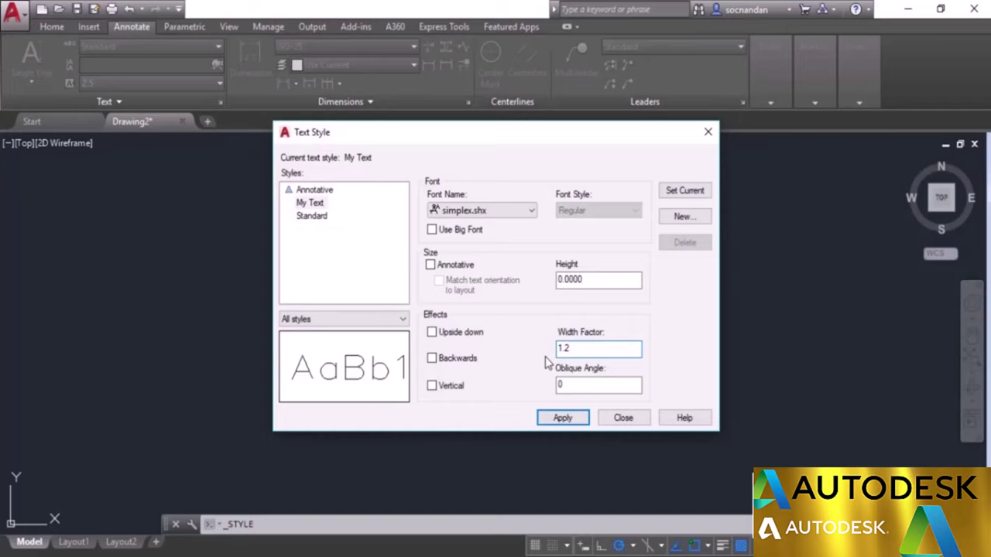
key(BackSpace)
key(BackSpace)
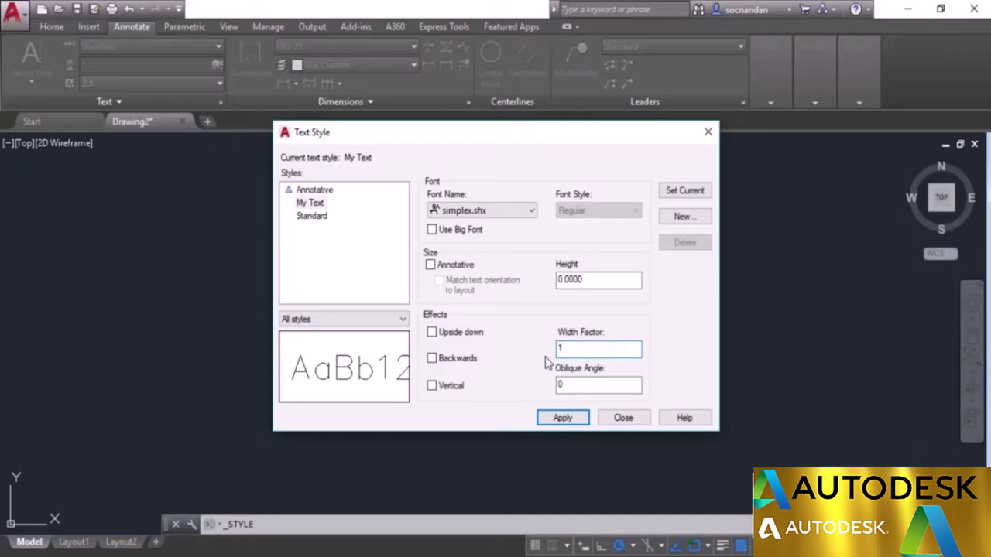
- Preview an oblique angle of 30 on the My Text style, then restore the angle to 0
click(578, 386)
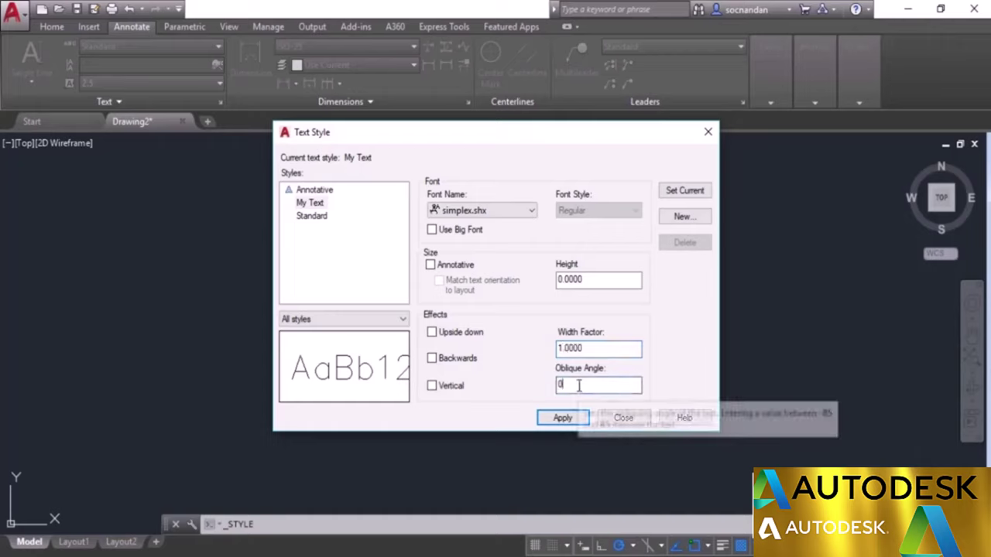
double_click(578, 385)
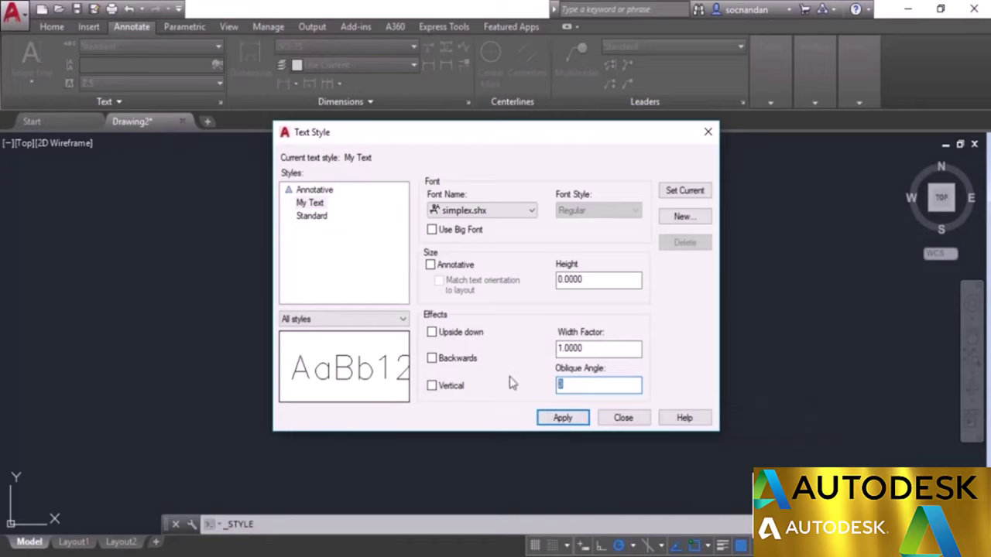
text(30)
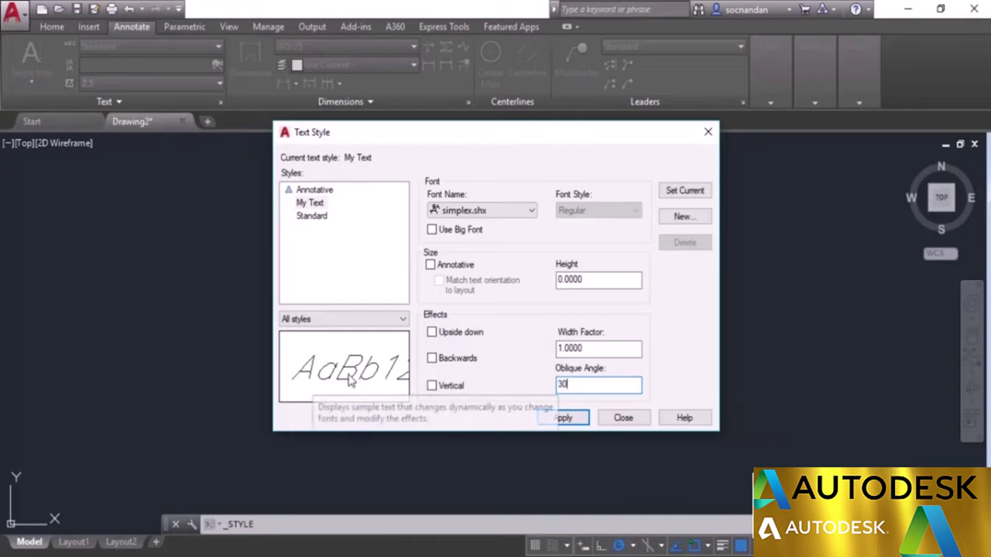
double_click(568, 382)
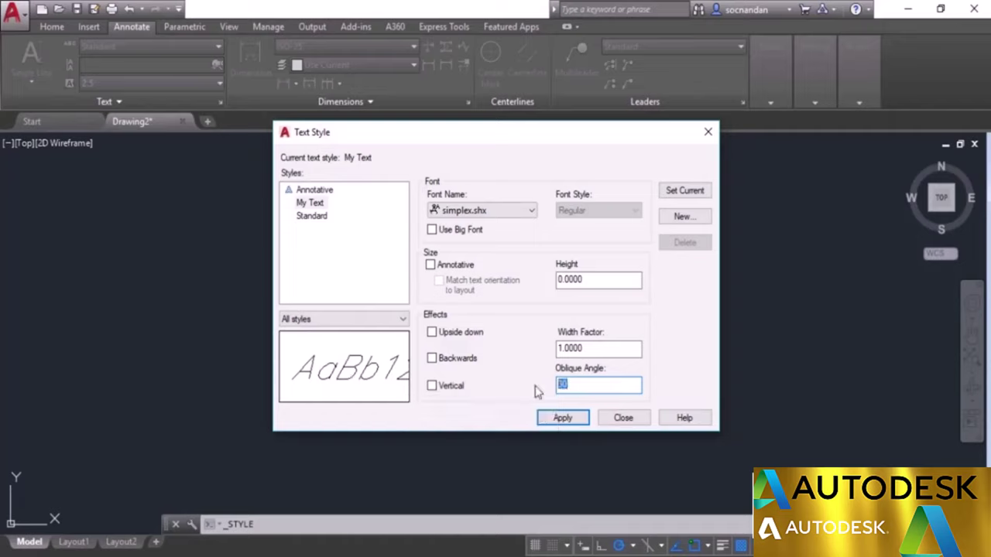
text(0)
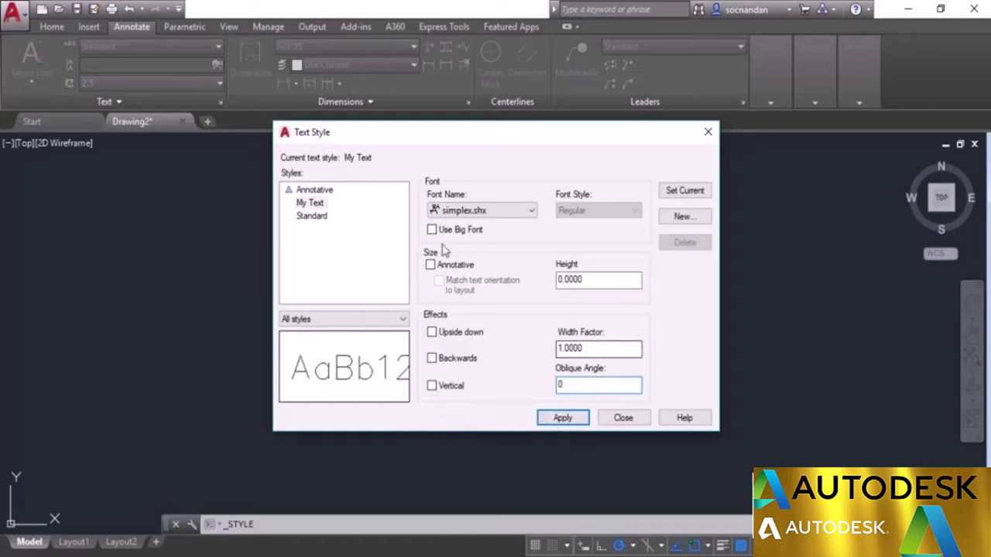
- Make My Text the current text style, save its changes and close the text style settings
click(696, 192)
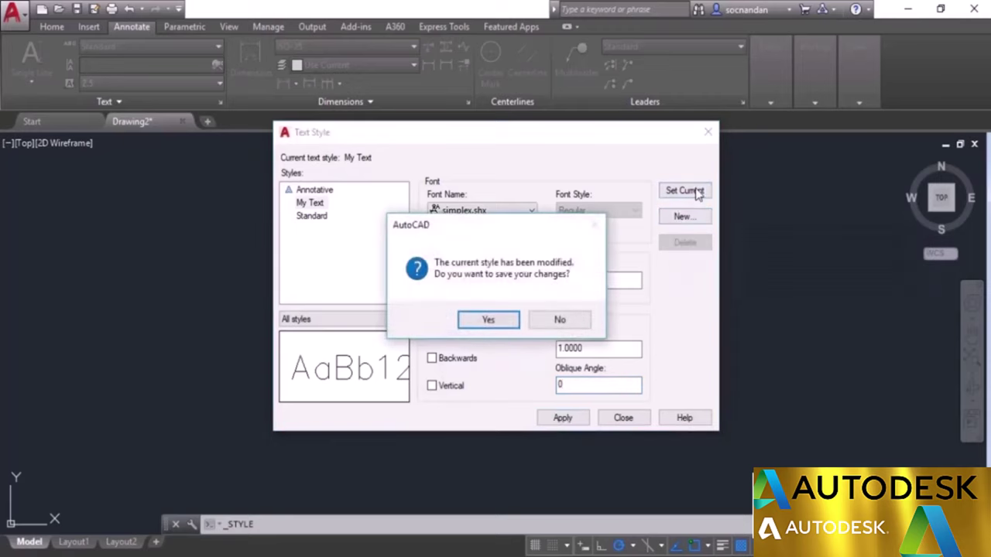
click(487, 320)
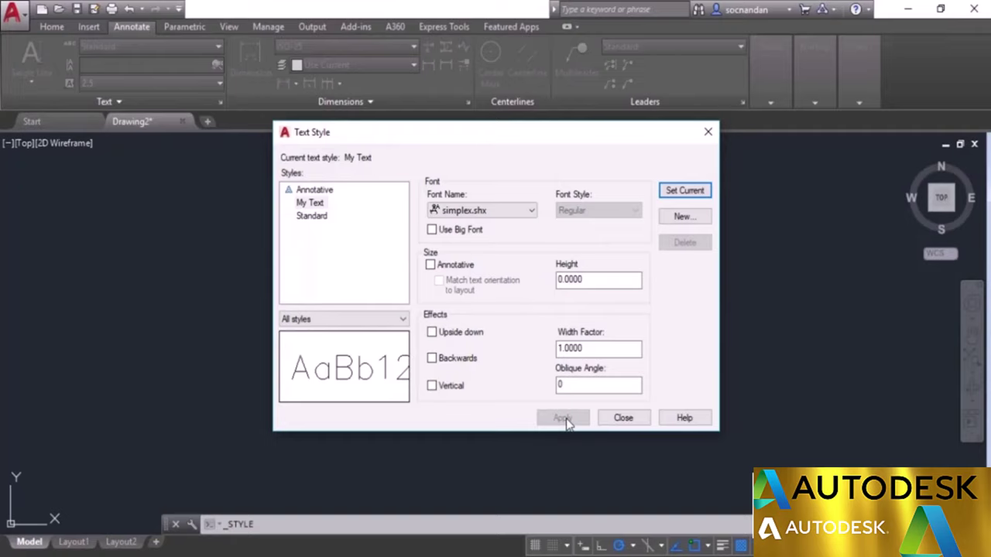
click(625, 417)
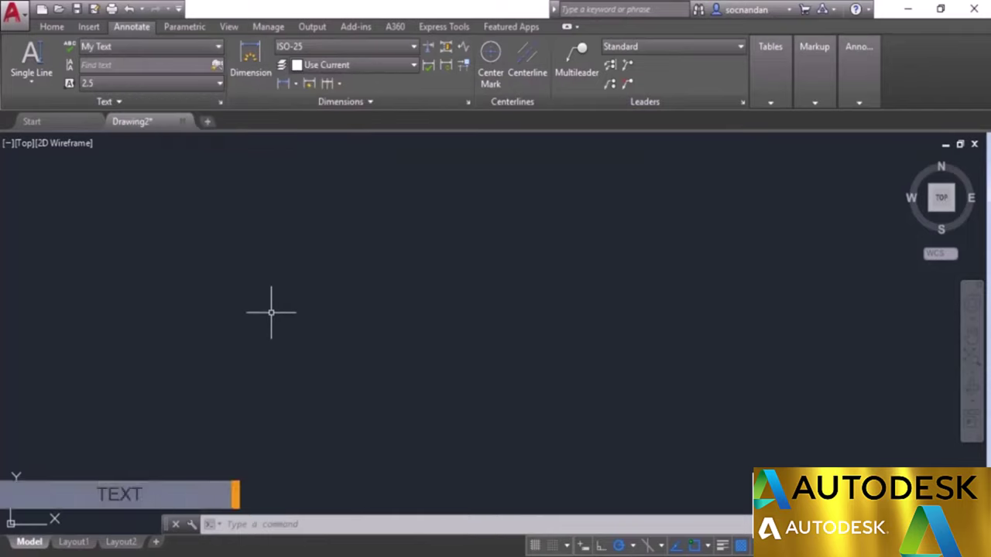
- Start the single-line TEXT command and switch its text style to Standard
text(TEXT)
key(Return)
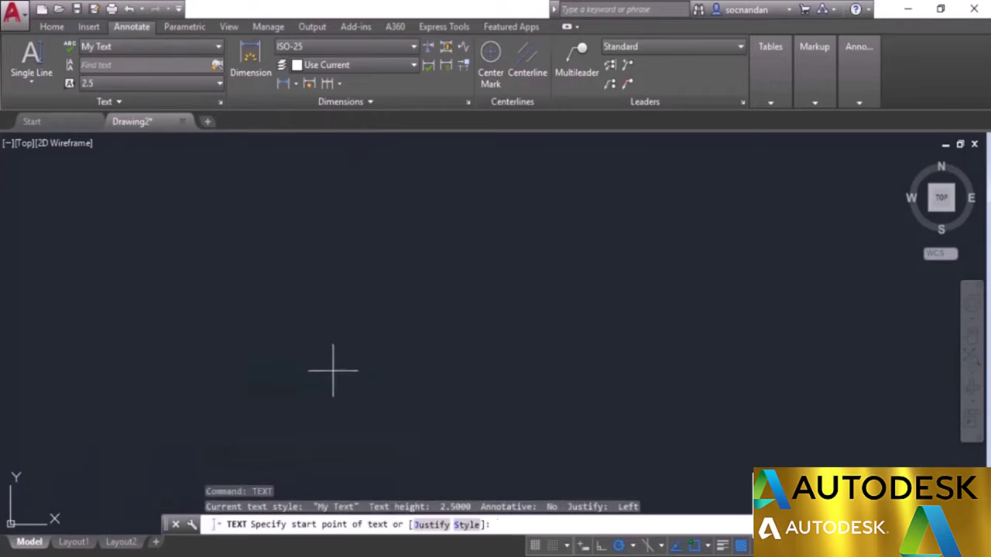
click(466, 524)
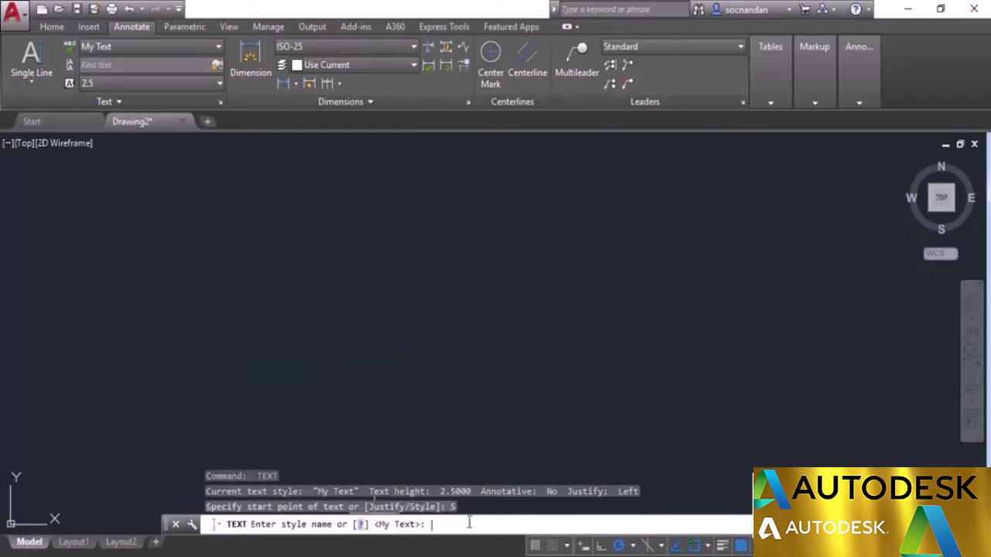
click(141, 50)
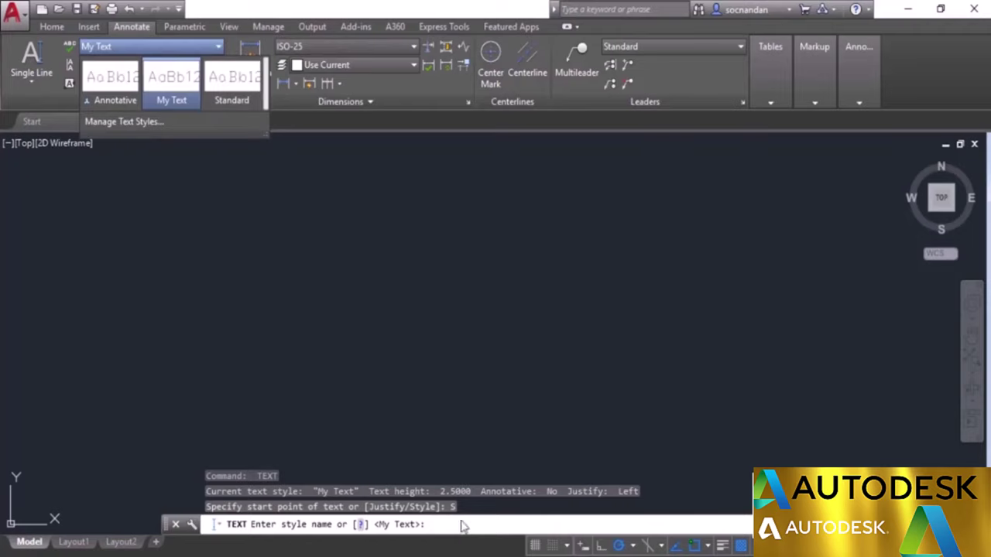
click(461, 525)
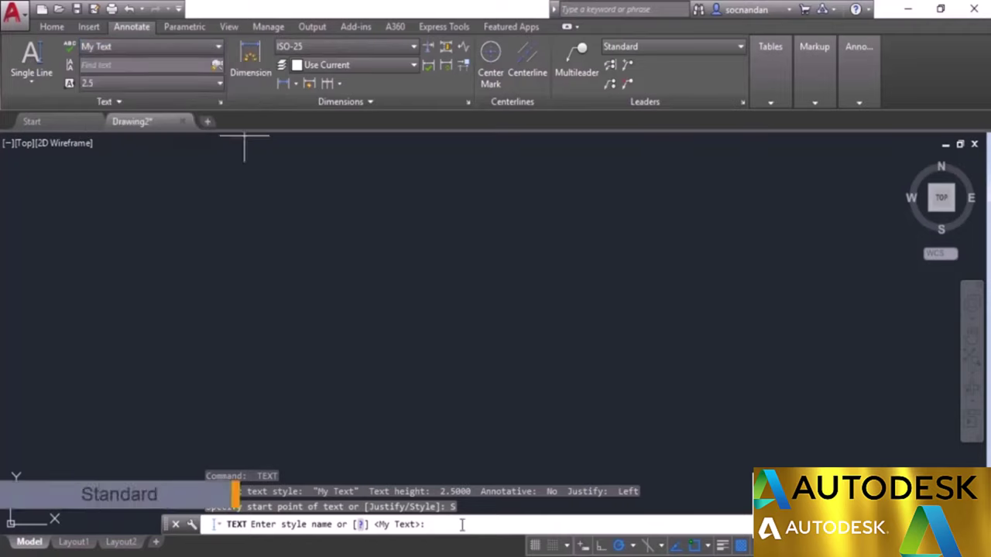
text(Standard)
key(Return)
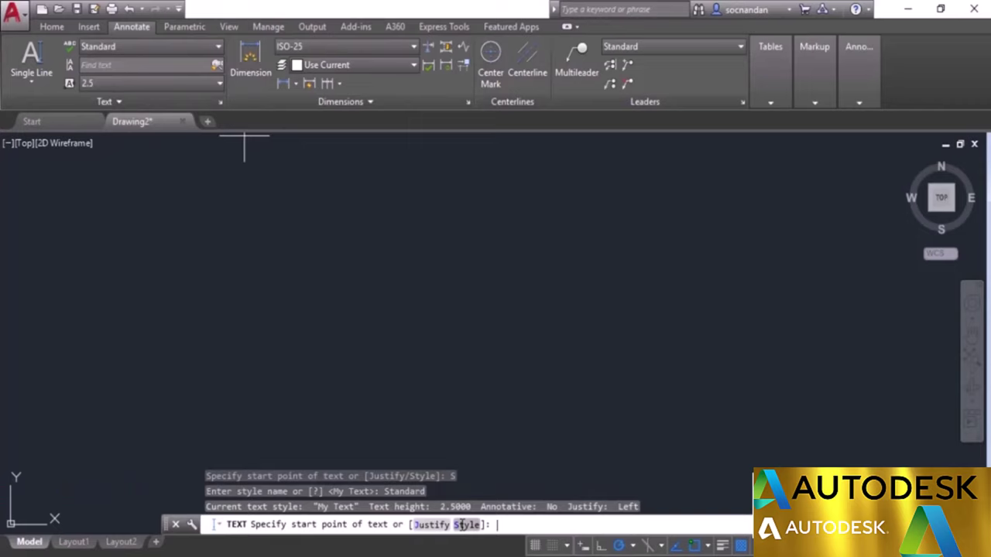
- Place the single-line text "AutoCAD" in the middle of the drawing area with height 2.5 and rotation 0
click(387, 354)
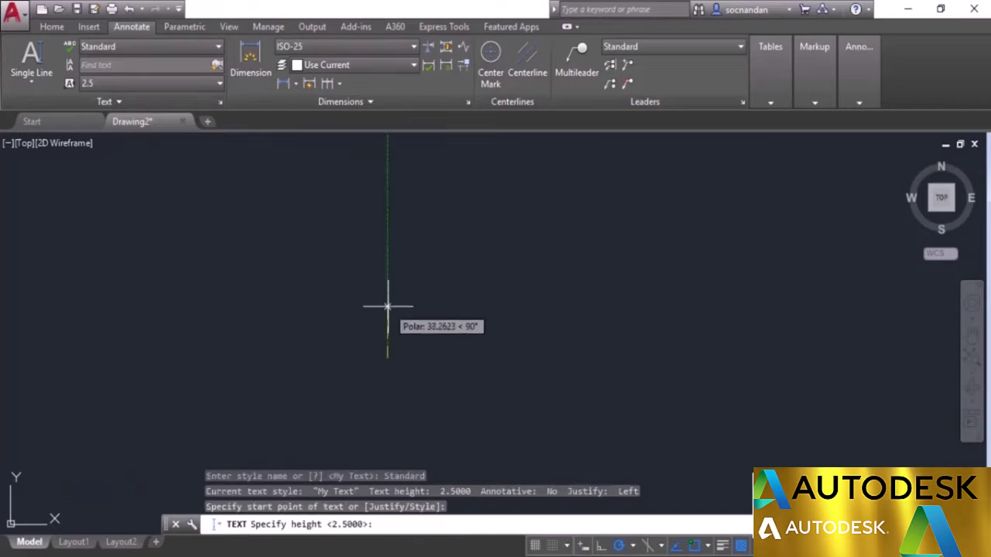
key(Return)
key(Return)
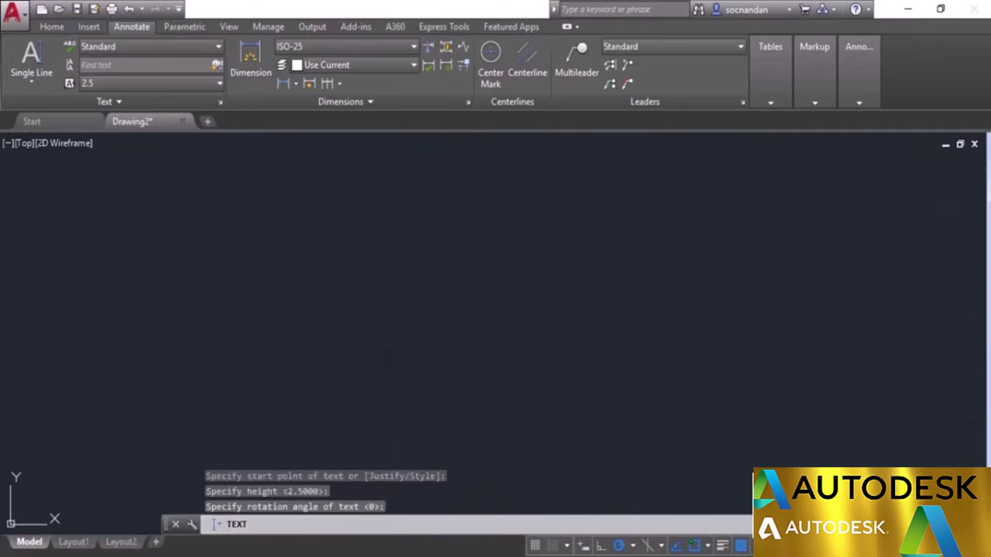
text(AutoCAD)
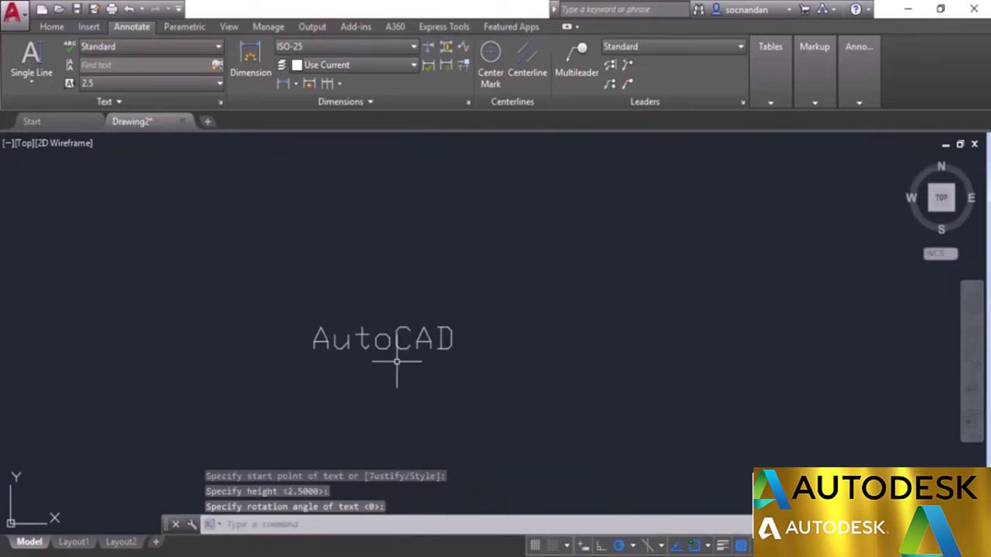
- Add a second single-line text "AutoCAD" in the My Text style above the first, with height 2.5 and rotation 0
click(198, 46)
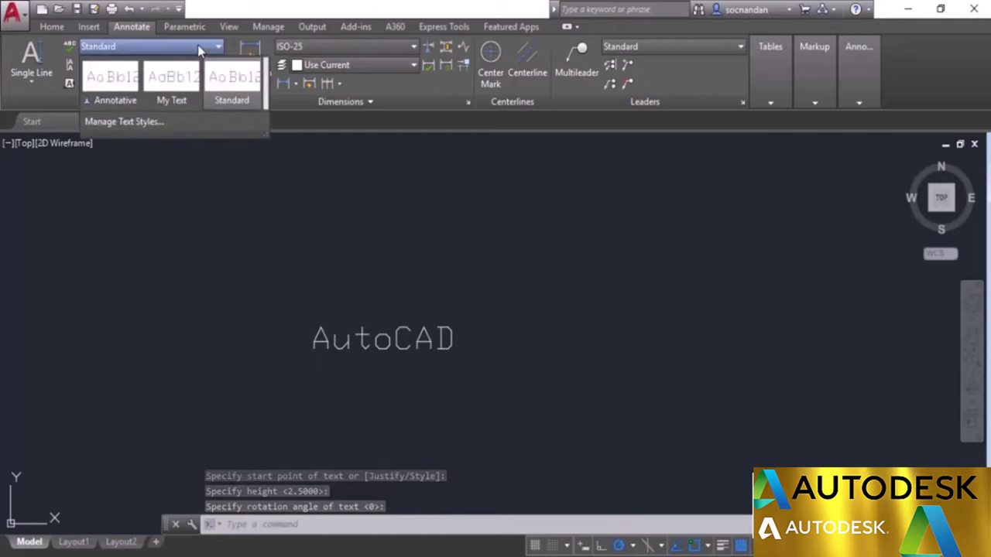
click(172, 78)
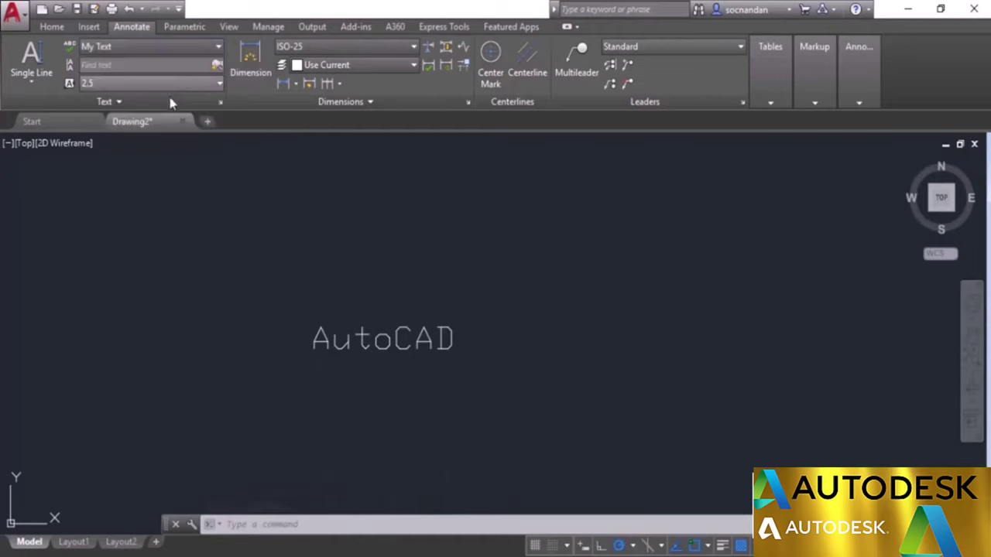
click(31, 62)
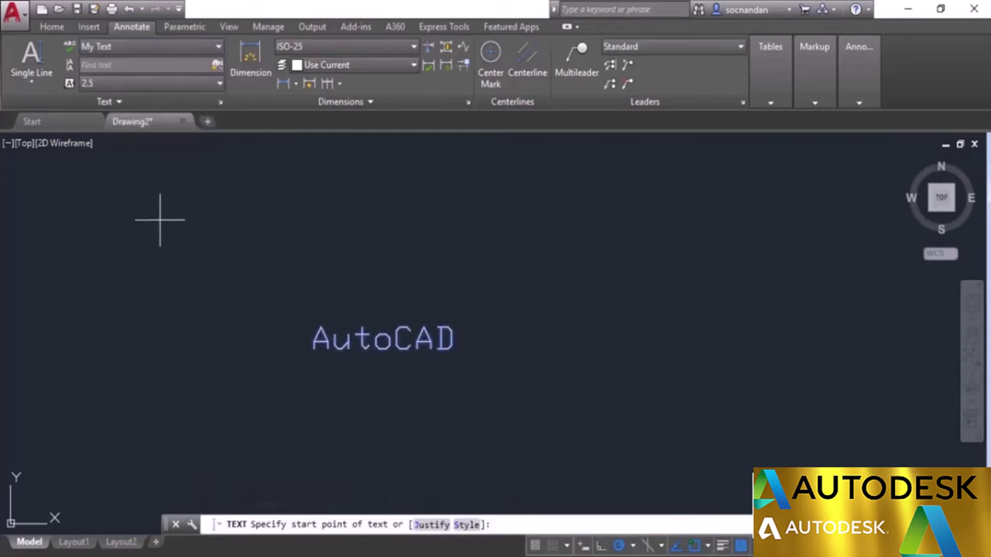
click(321, 284)
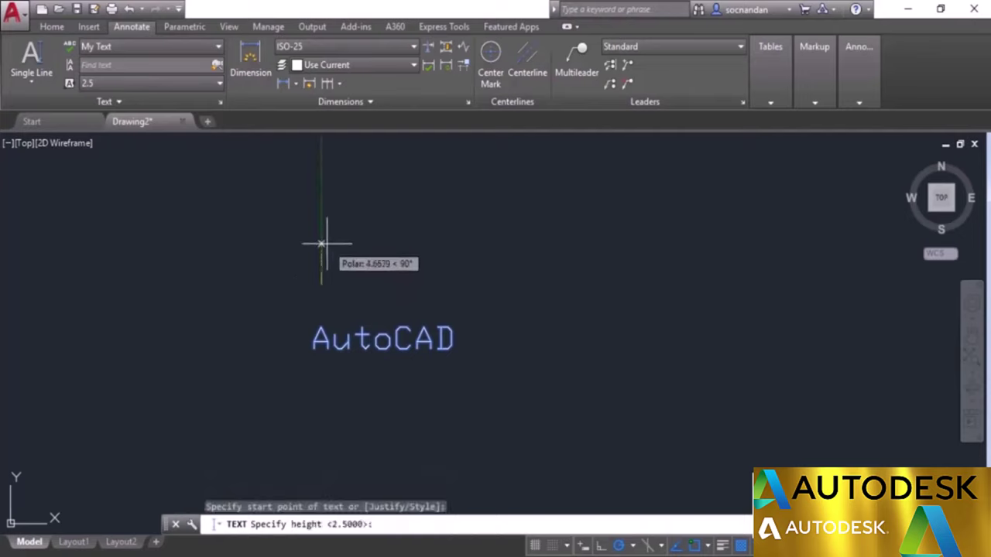
key(Return)
key(Return)
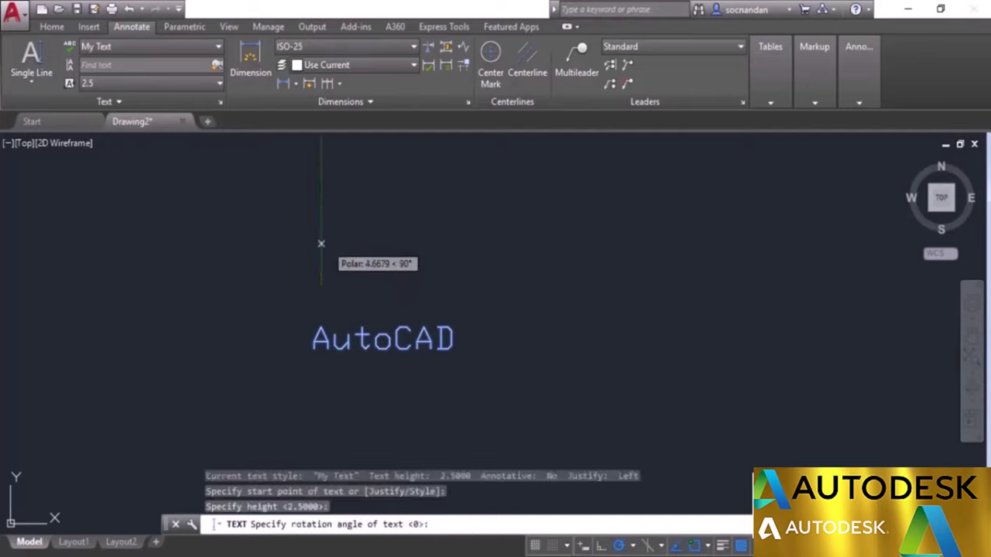
text(AutoCAD)
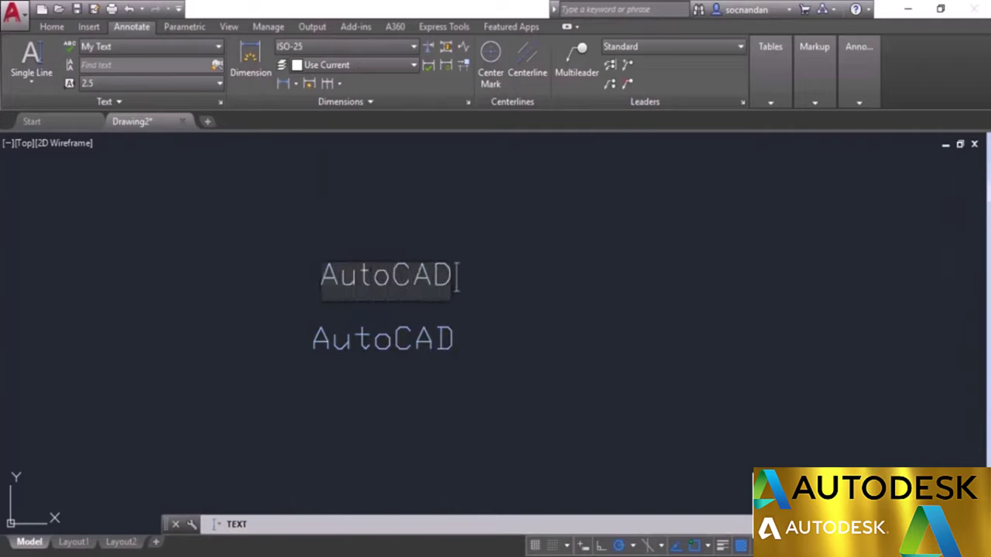
key(Return)
key(Return)
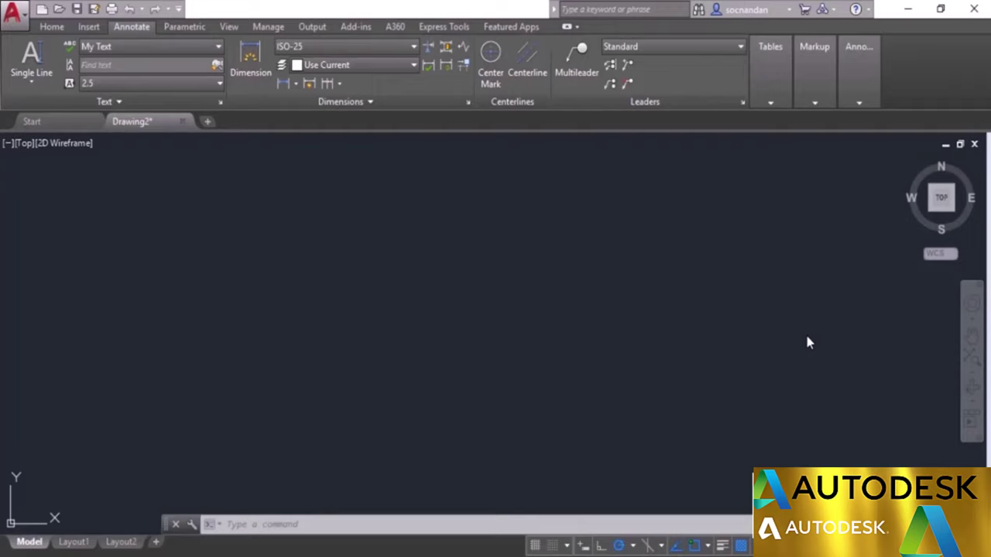
- Create a multiline text box in the middle of the empty drawing area and enter "AutoCAD 2018"
click(43, 87)
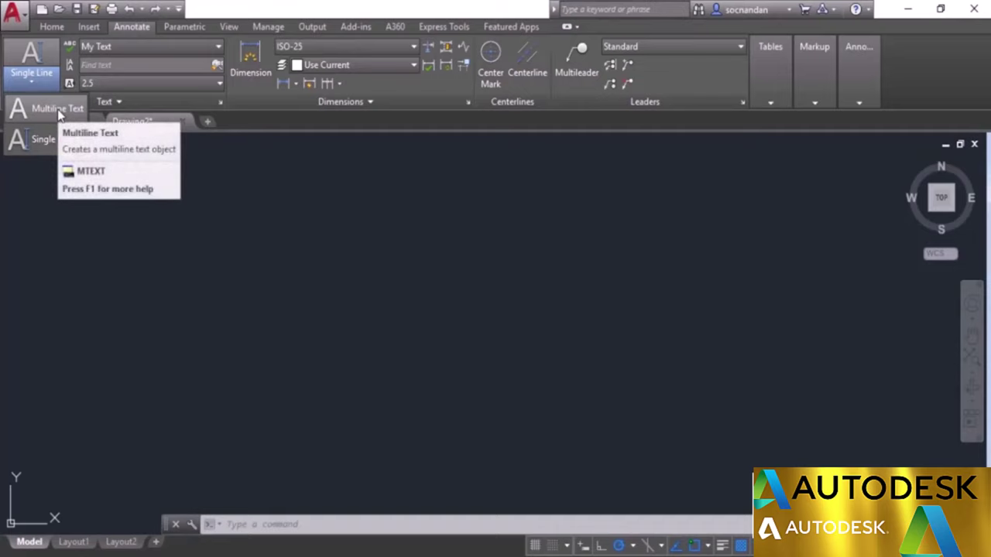
click(59, 112)
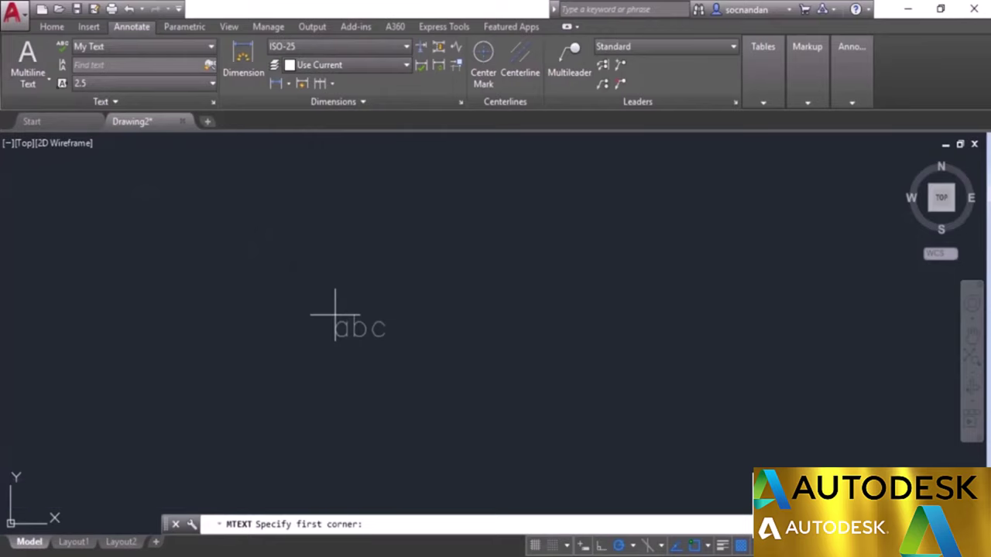
click(328, 268)
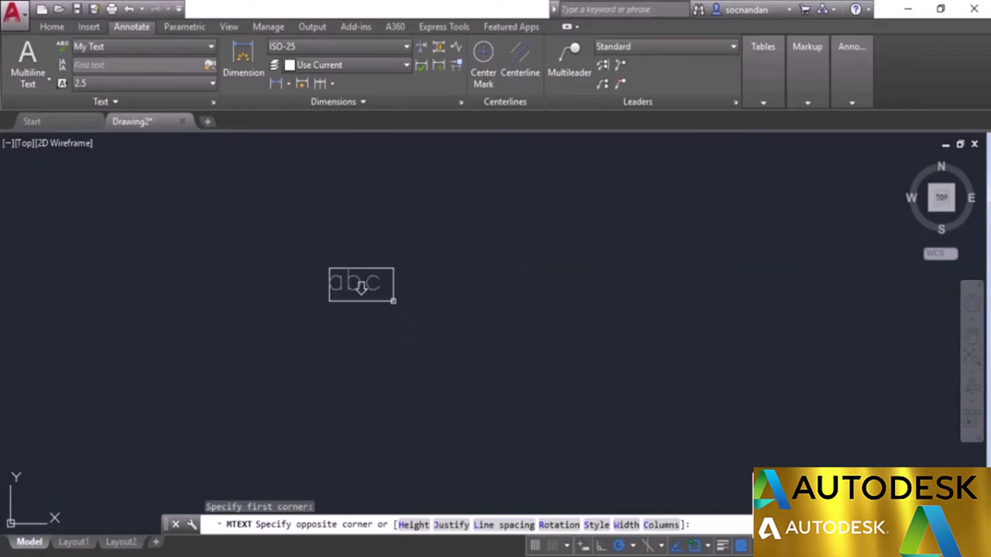
click(542, 377)
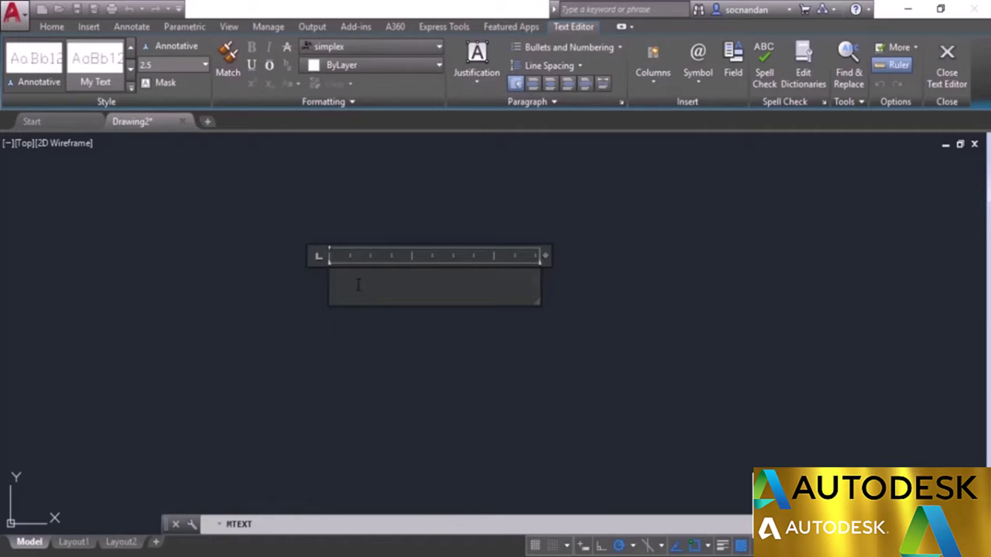
text(AutoCAD 2018)
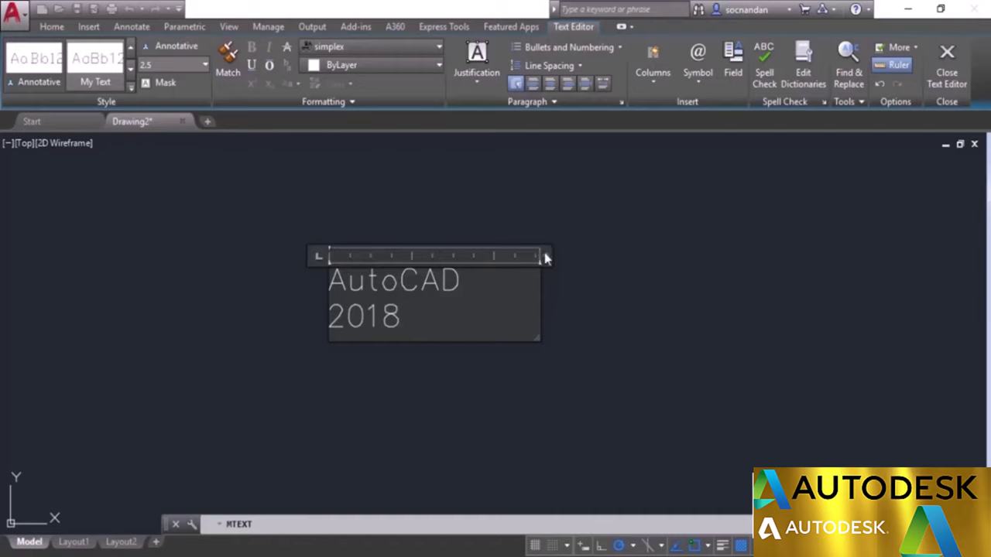
- Widen the text box so "AutoCAD 2018" fits on one line, add a second line "Software", and finish the text
drag(545, 256, 772, 256)
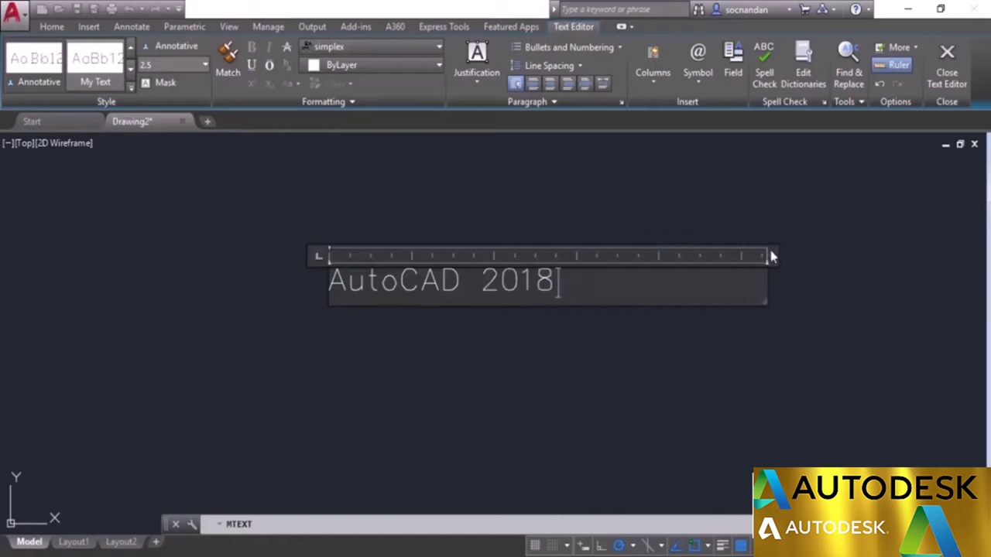
middle_drag(694, 212, 538, 265)
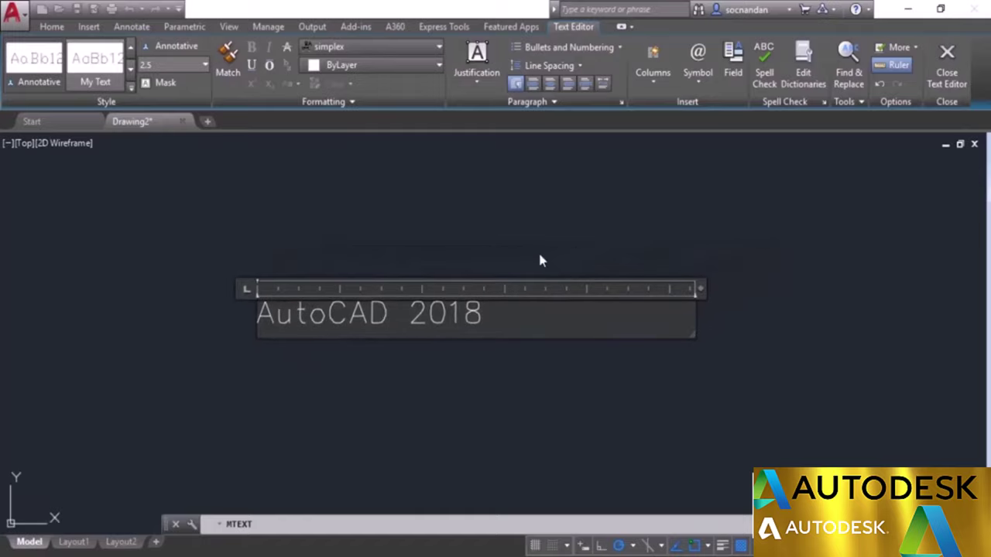
key(Return)
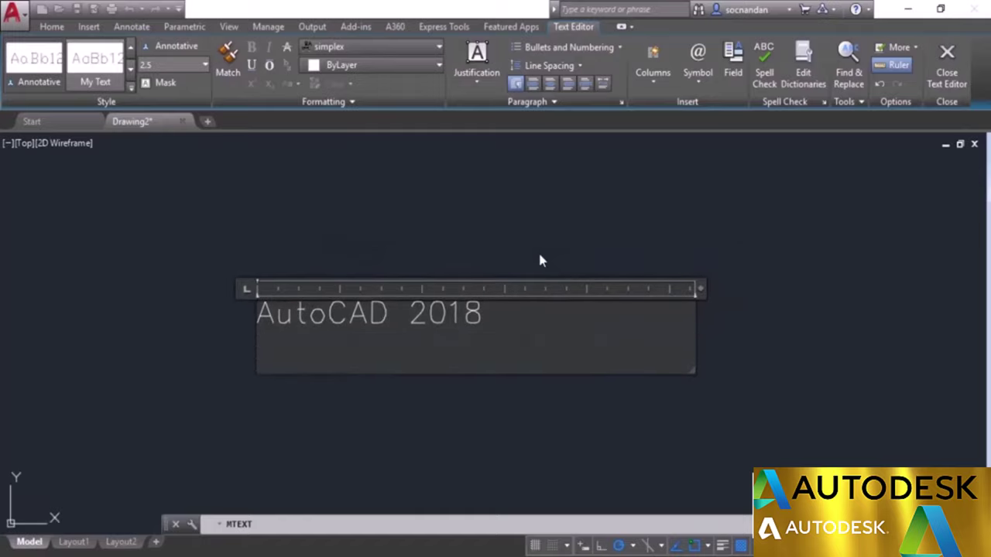
text(Software)
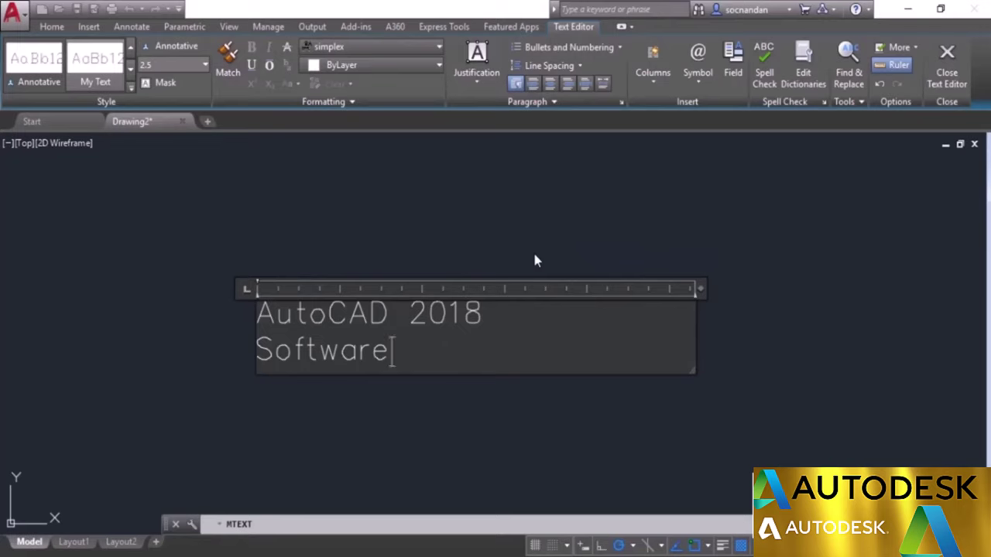
click(580, 212)
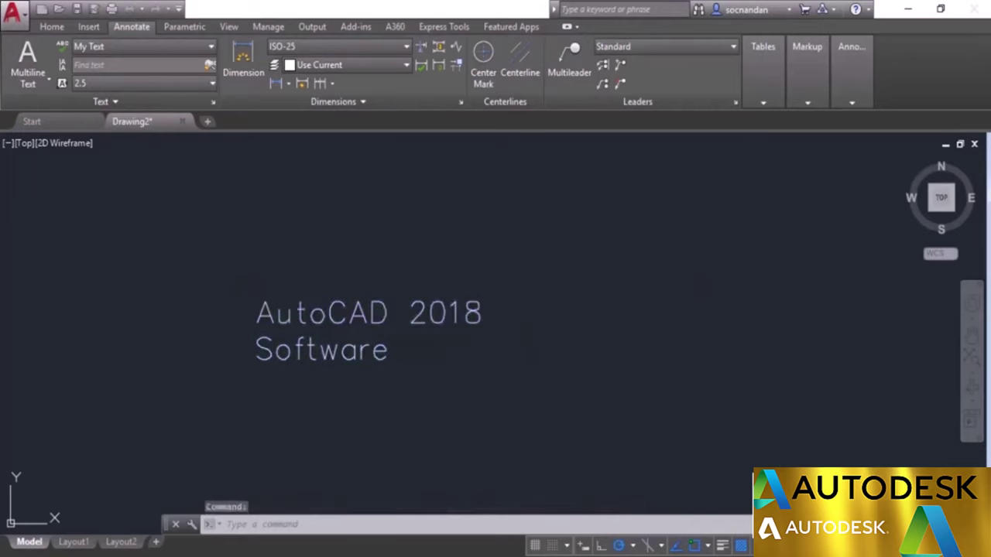
- Open the multiline text for editing from its first line and from its second line, closing the editor each time
double_click(263, 312)
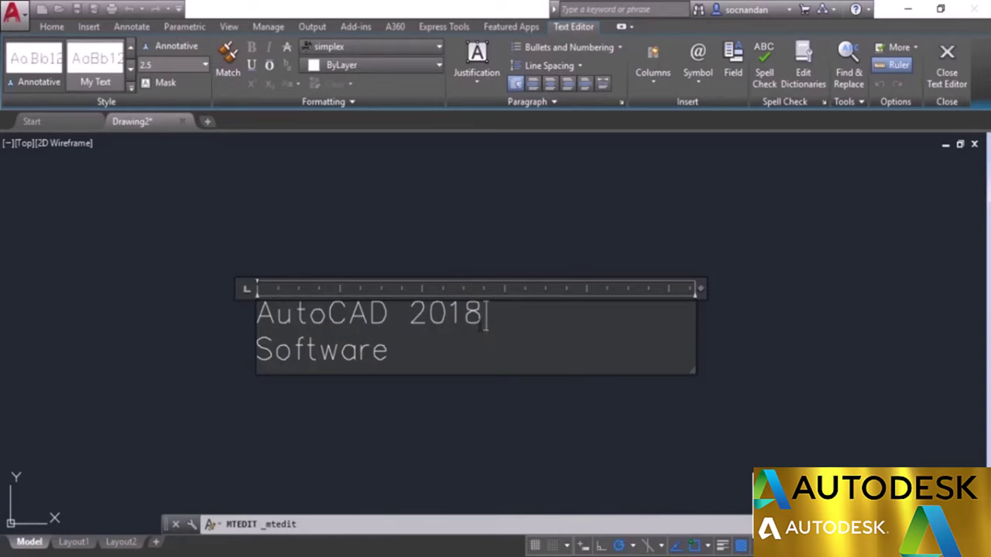
click(512, 236)
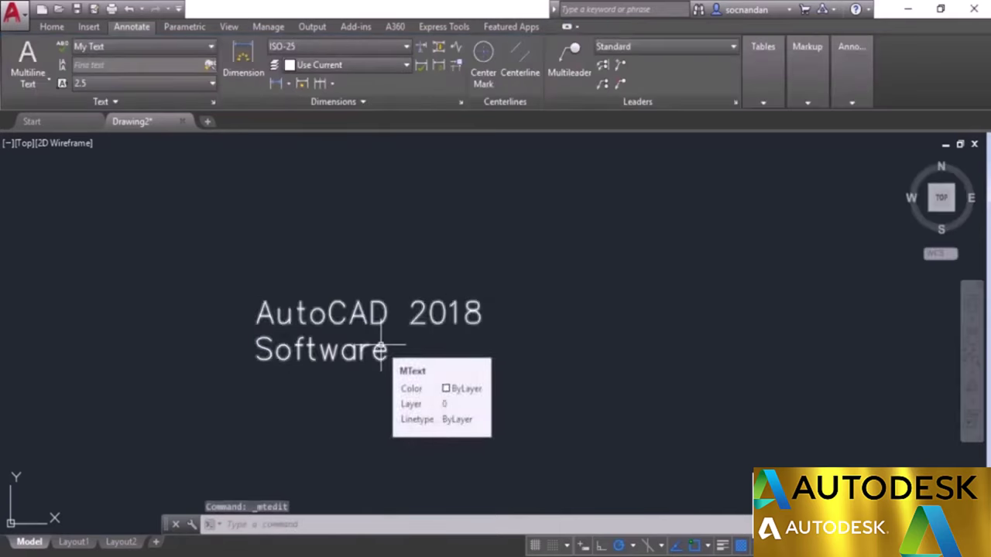
double_click(380, 349)
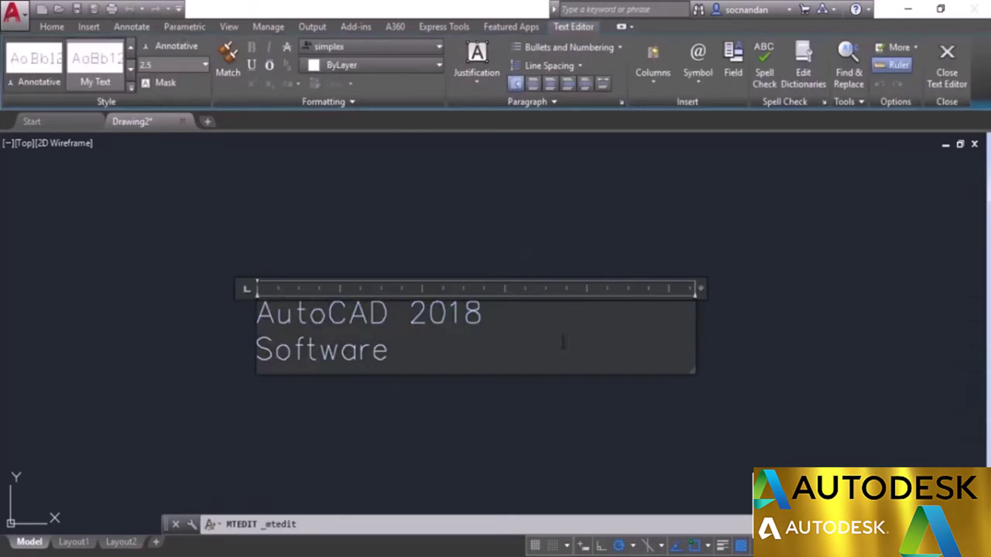
click(454, 407)
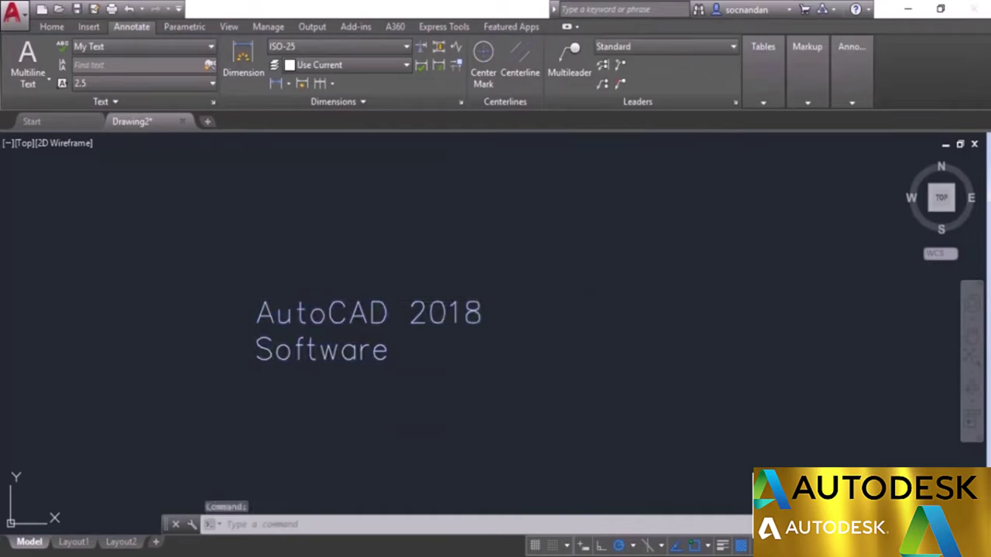
- Open the multiline text for editing, try the Annotative style on it, and switch it back to My Text
double_click(364, 317)
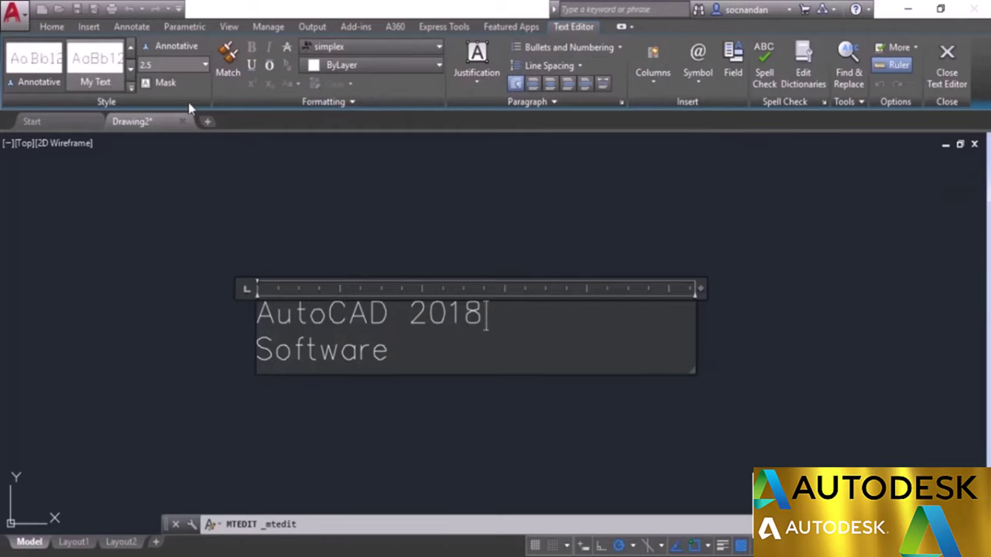
click(65, 84)
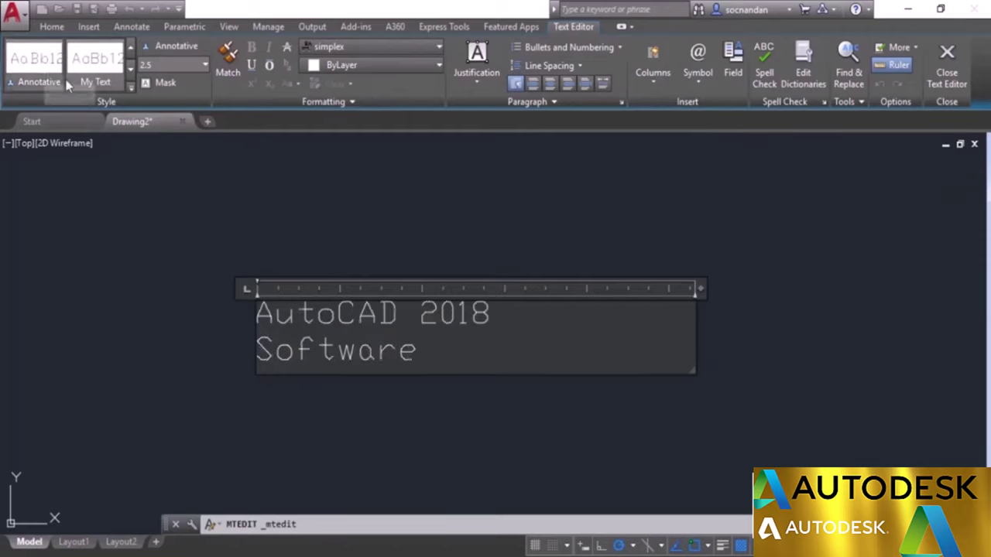
mouse_move(128, 88)
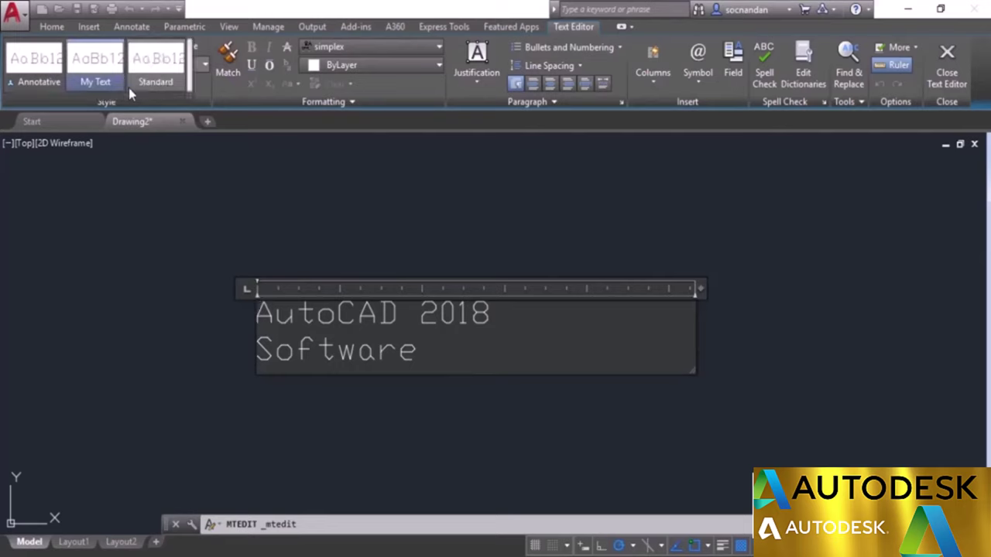
click(94, 82)
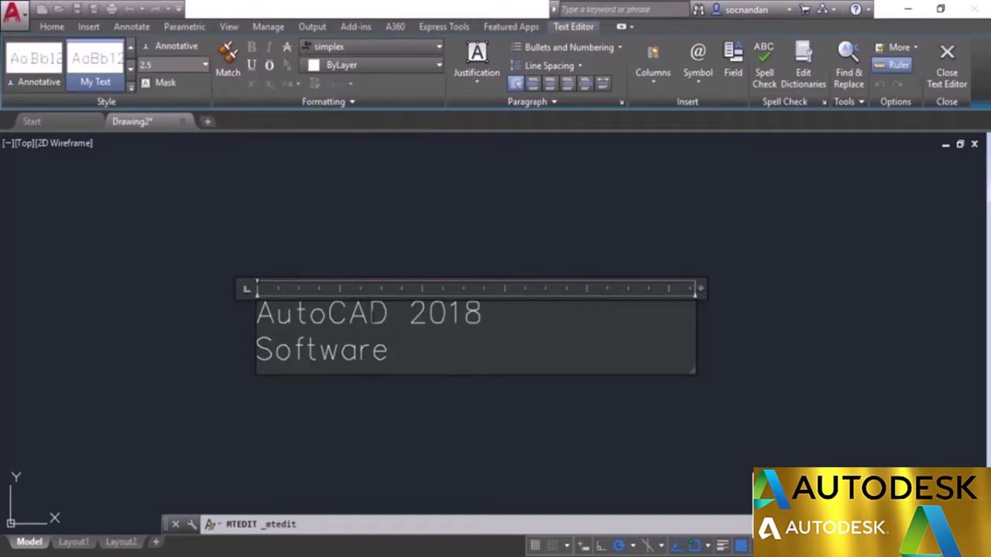
- Try a text height of 5 on "2018" and set it back to 2.5
drag(411, 315, 482, 316)
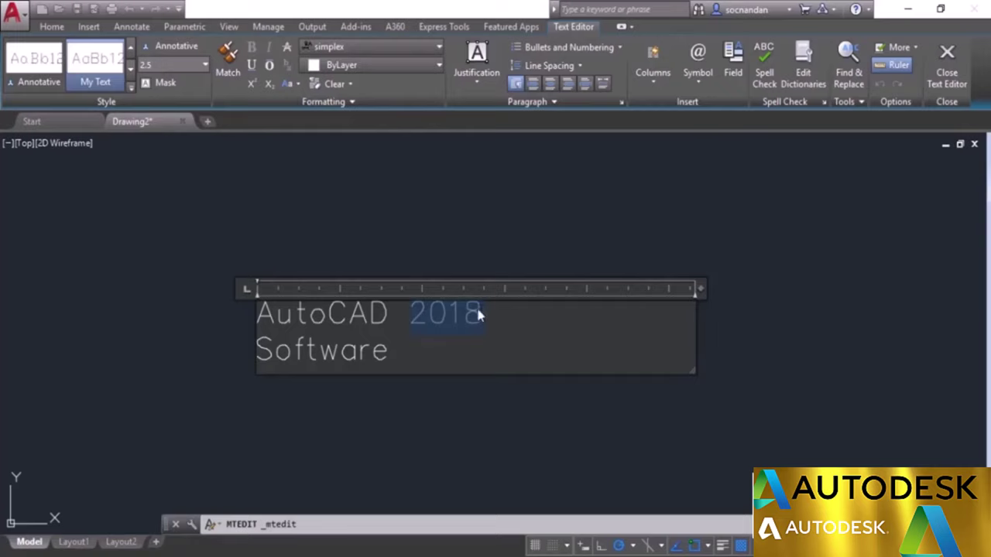
click(165, 66)
text(3)
key(Return)
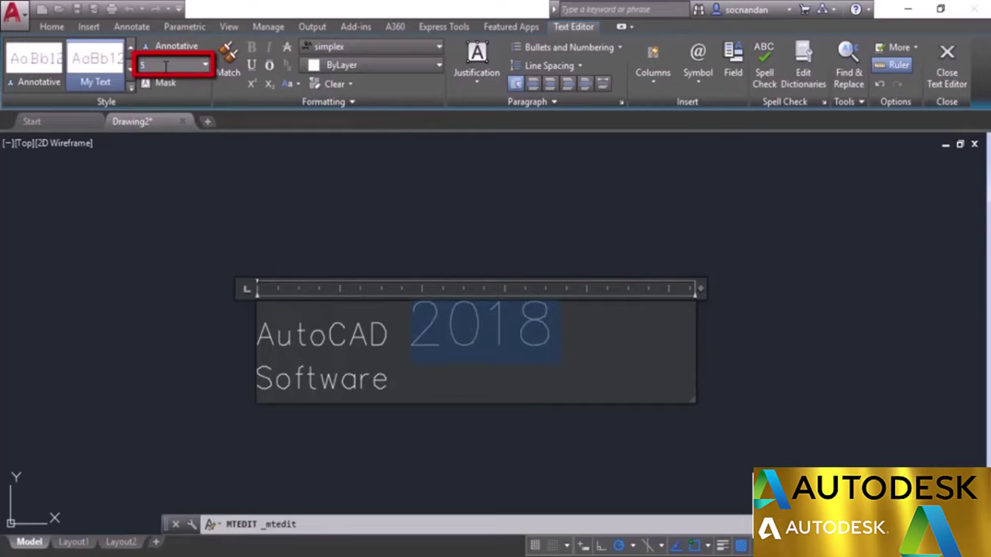
click(443, 358)
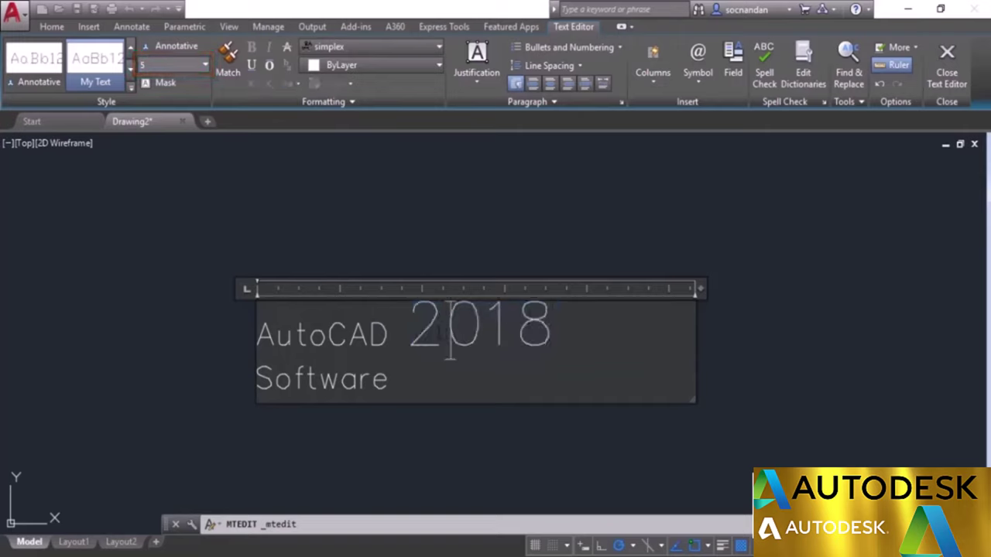
drag(412, 337, 553, 339)
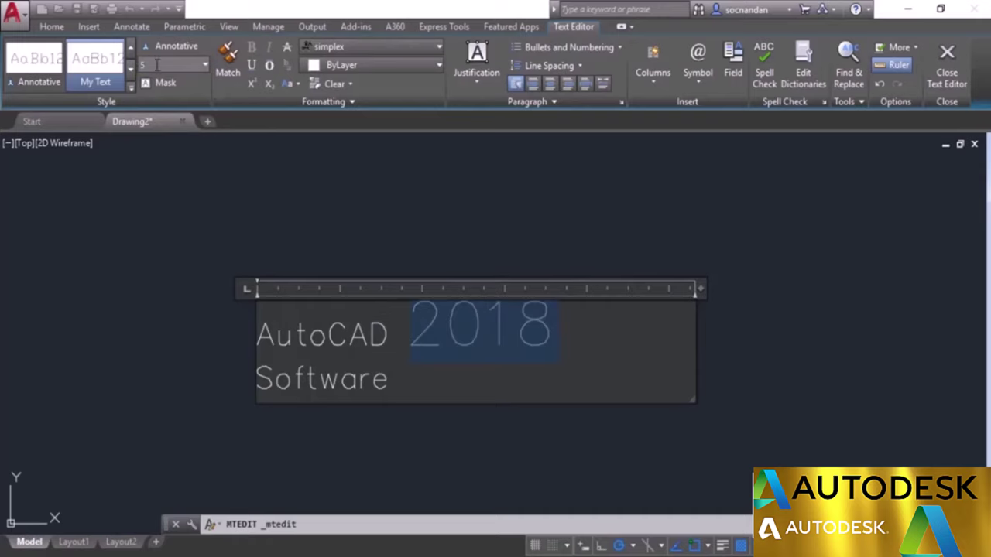
key(Return)
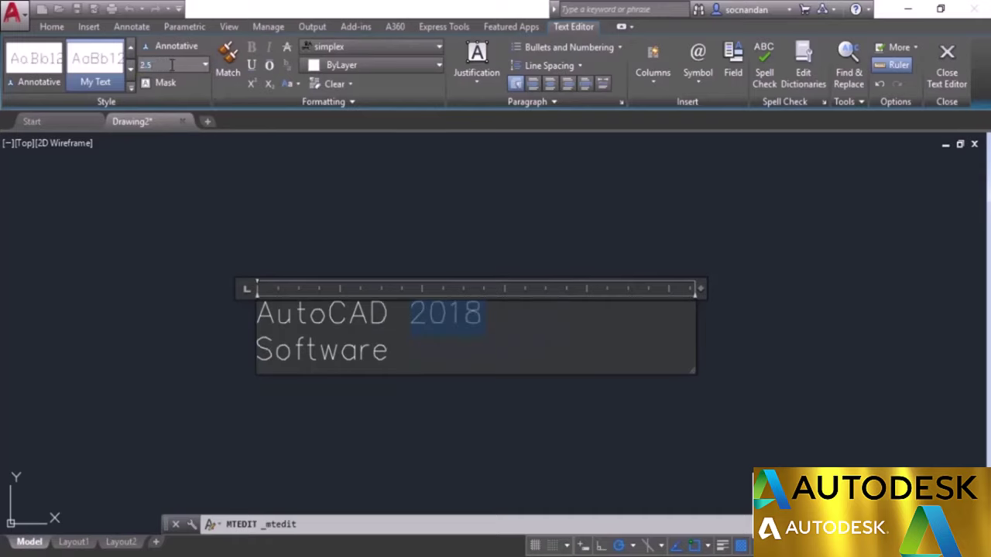
- Apply underline, overline and strikethrough to "2018" in the first line
click(253, 68)
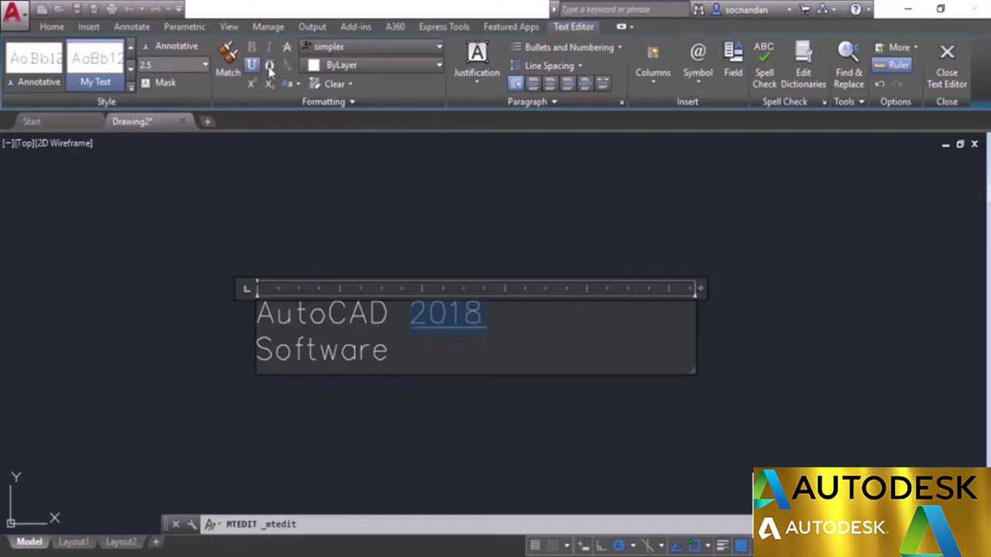
click(269, 68)
click(287, 48)
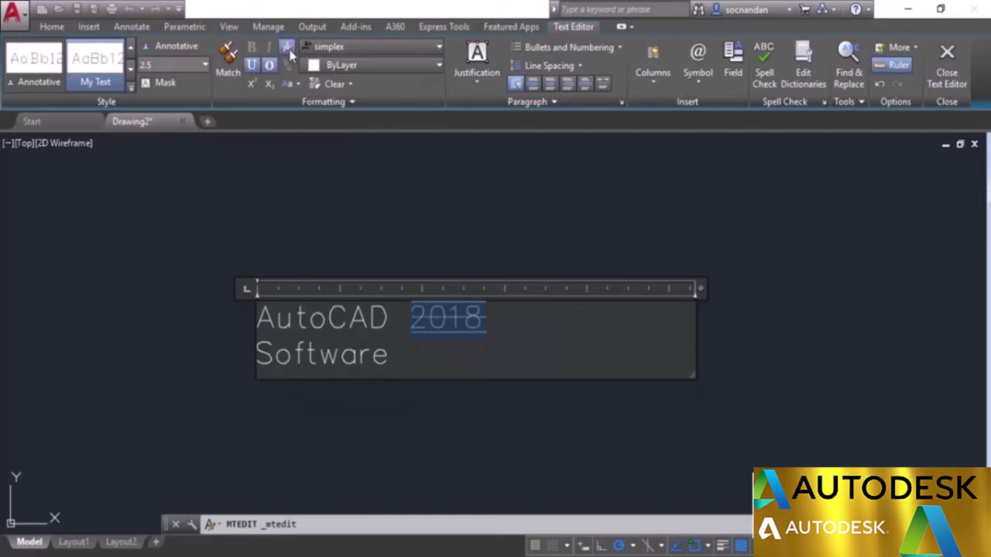
click(460, 313)
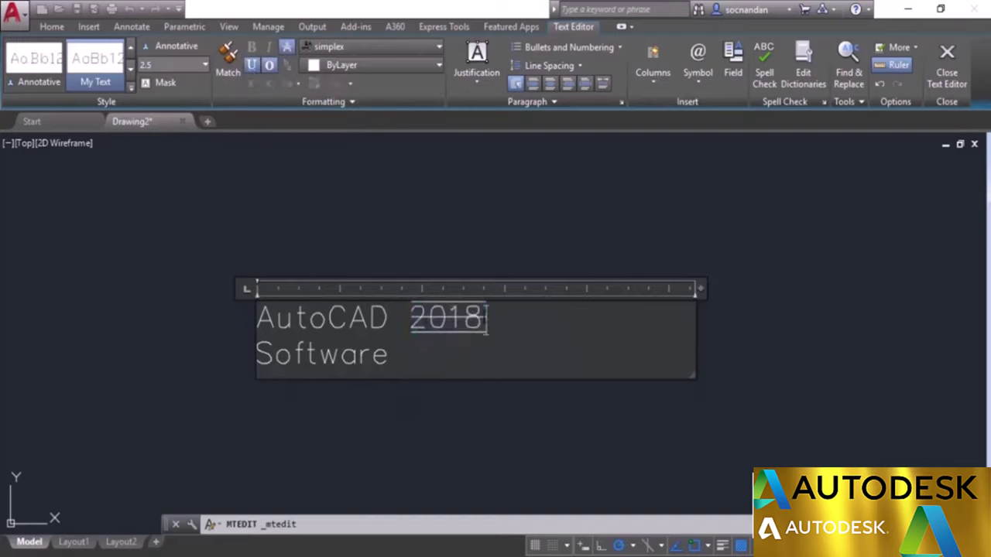
- Remove the underline, overline and strikethrough from "2018"
drag(486, 317, 416, 318)
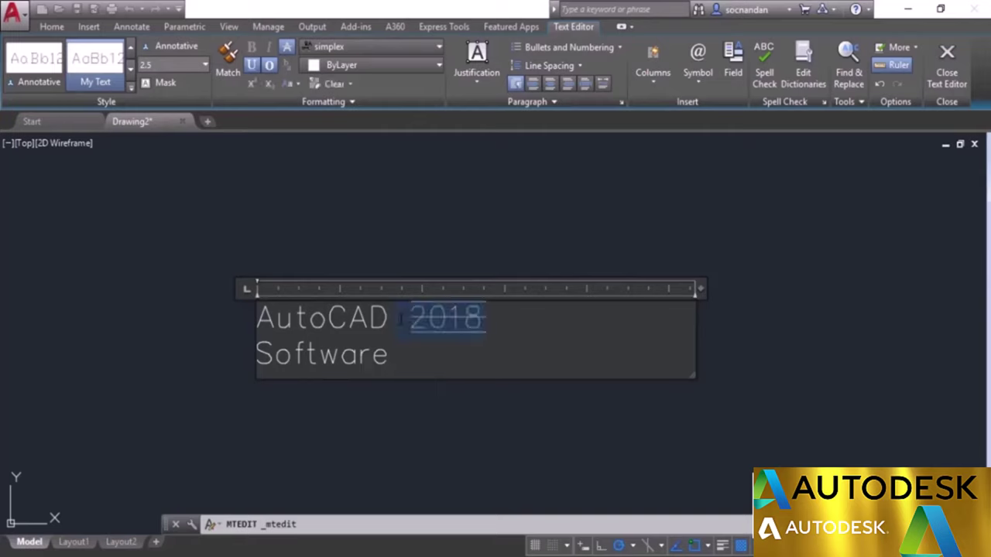
click(269, 65)
click(288, 48)
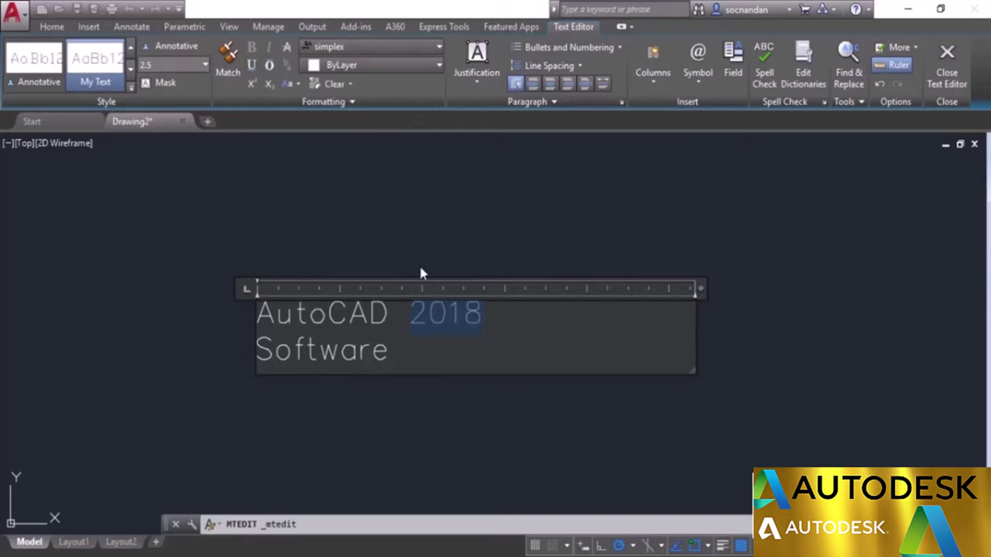
click(448, 323)
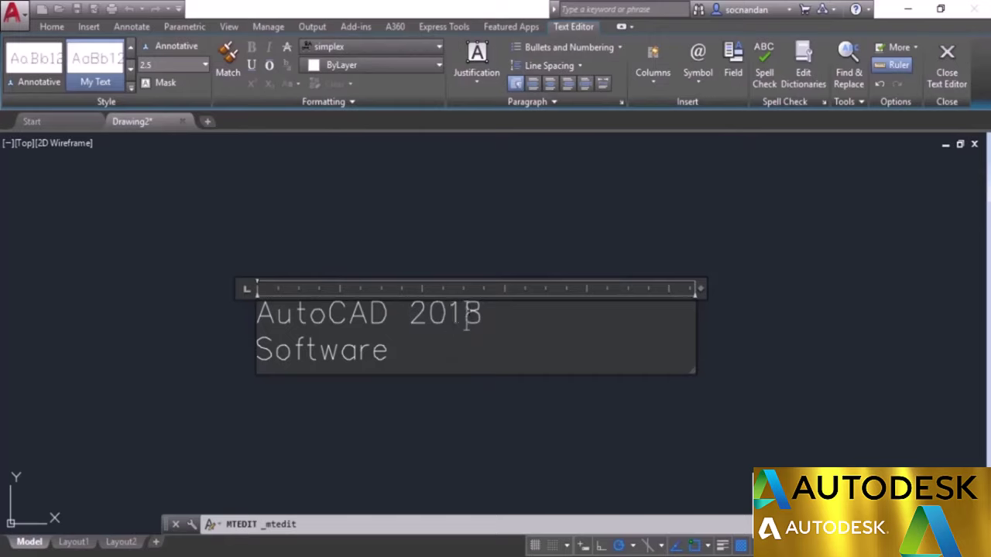
- Format the final 8 of "2018" as superscript
drag(467, 321, 483, 319)
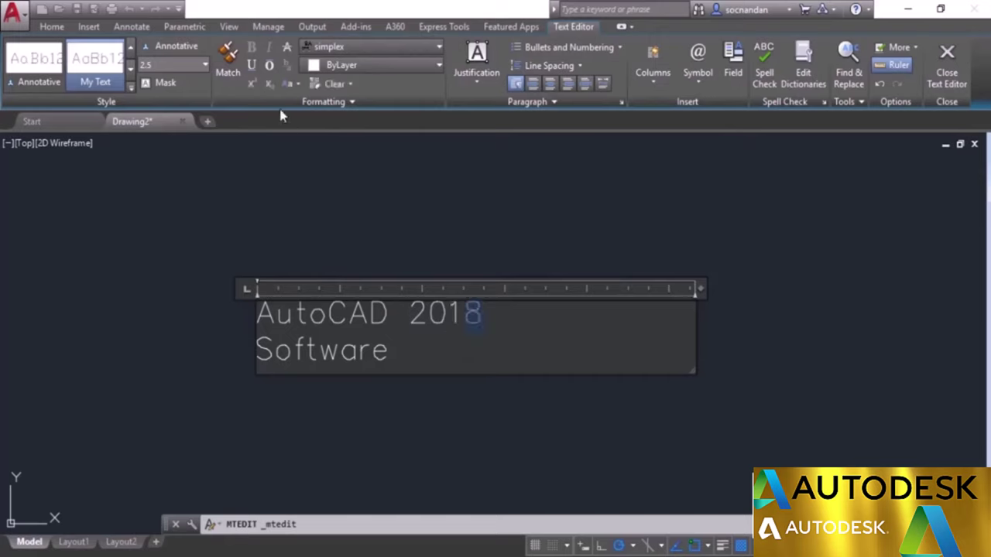
click(251, 87)
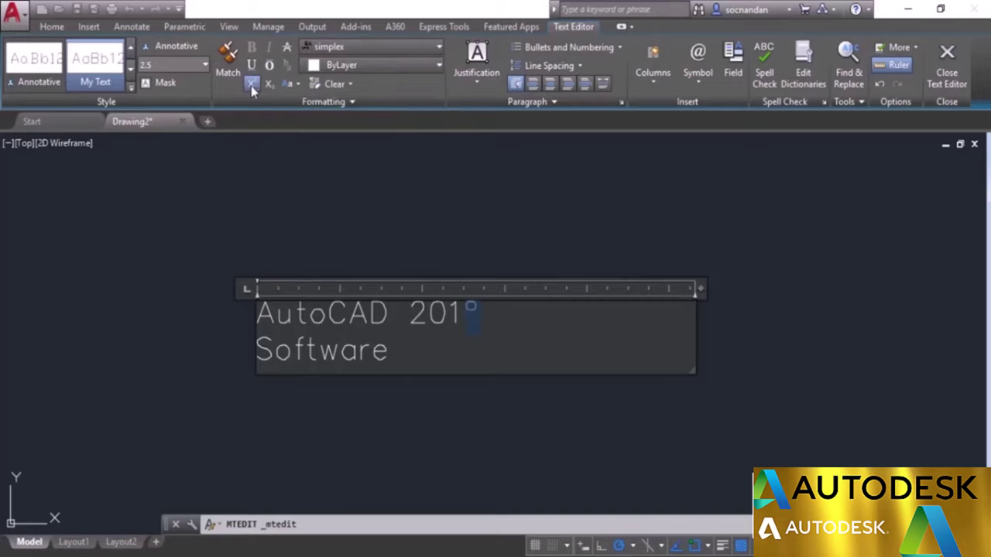
click(510, 350)
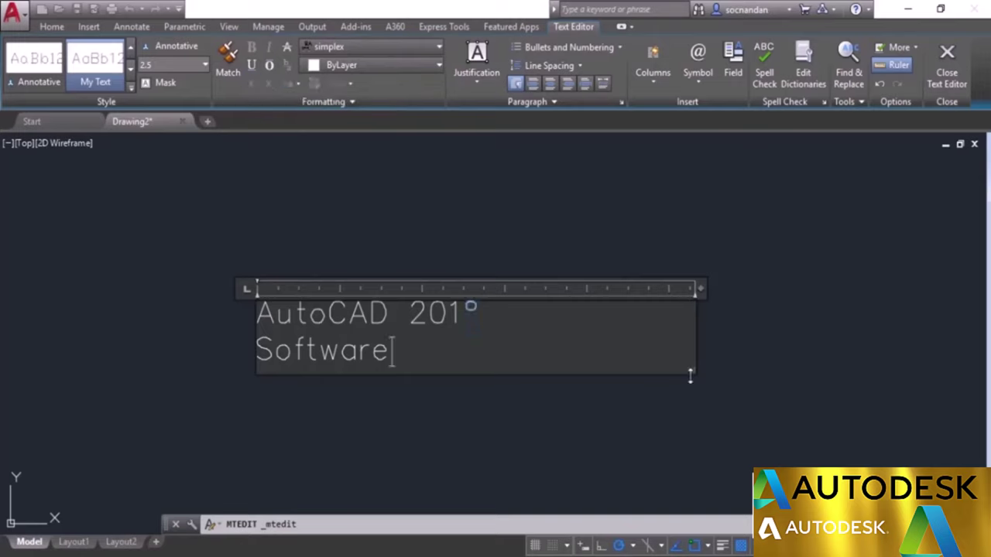
- Increase the height of the text box and insert an empty line above the "AutoCAD" line
drag(693, 379, 691, 427)
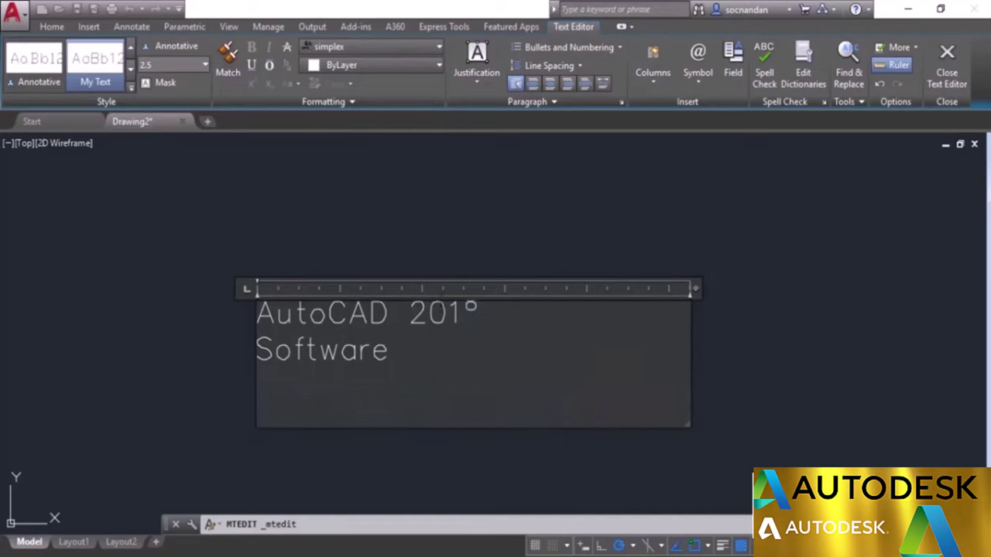
click(259, 313)
key(Return)
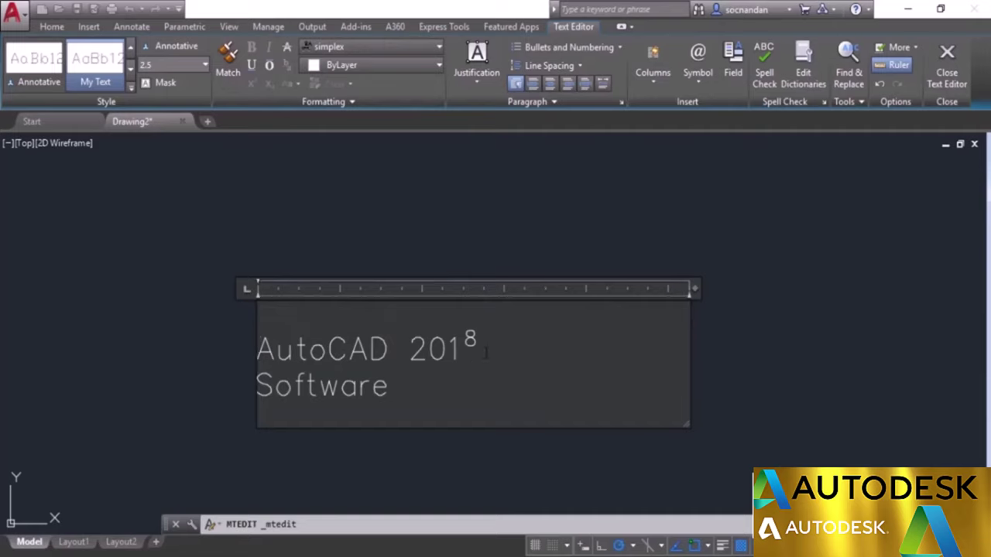
- Switch the superscript 8 to subscript and return it to normal text
drag(486, 352, 466, 340)
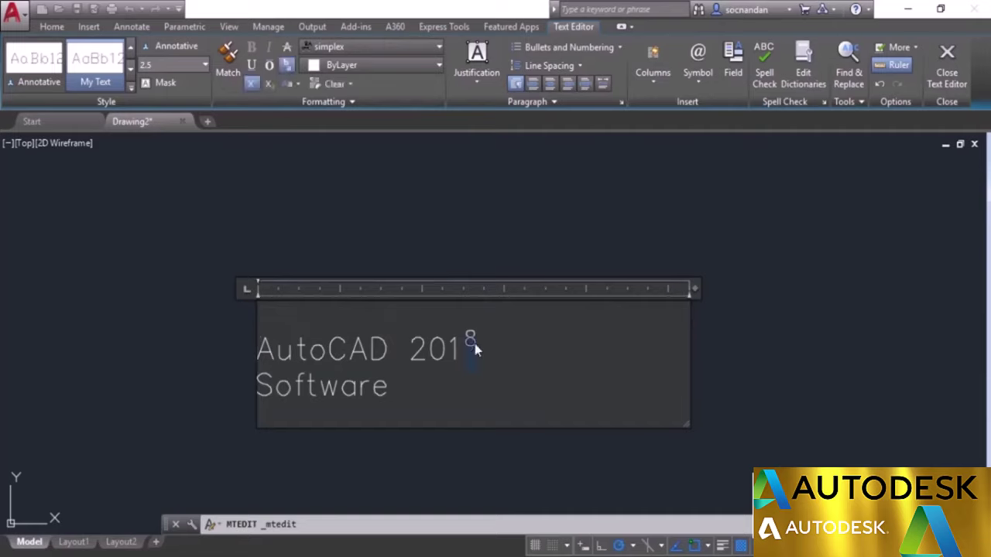
click(268, 85)
click(268, 85)
- Add "1/2" after "2018" on the "AutoCAD" line, separated by spaces
click(488, 353)
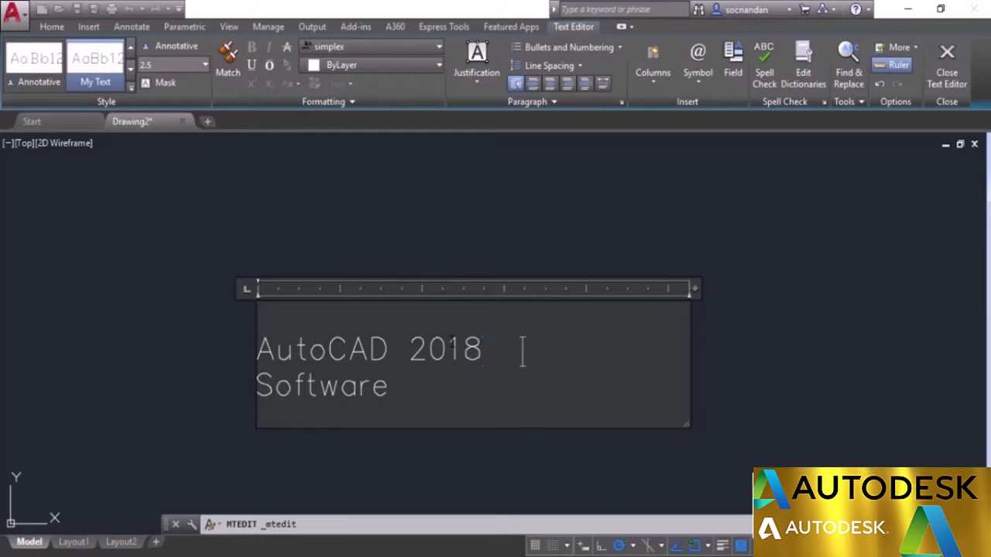
text(1/2)
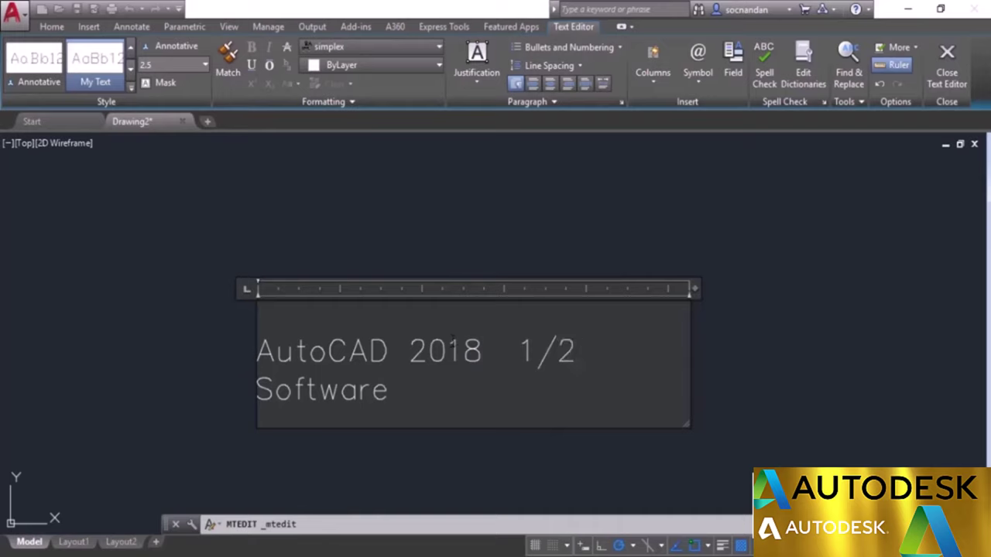
- Stack "1/2" as a vertical fraction and unstack it again
click(523, 353)
drag(524, 353, 585, 346)
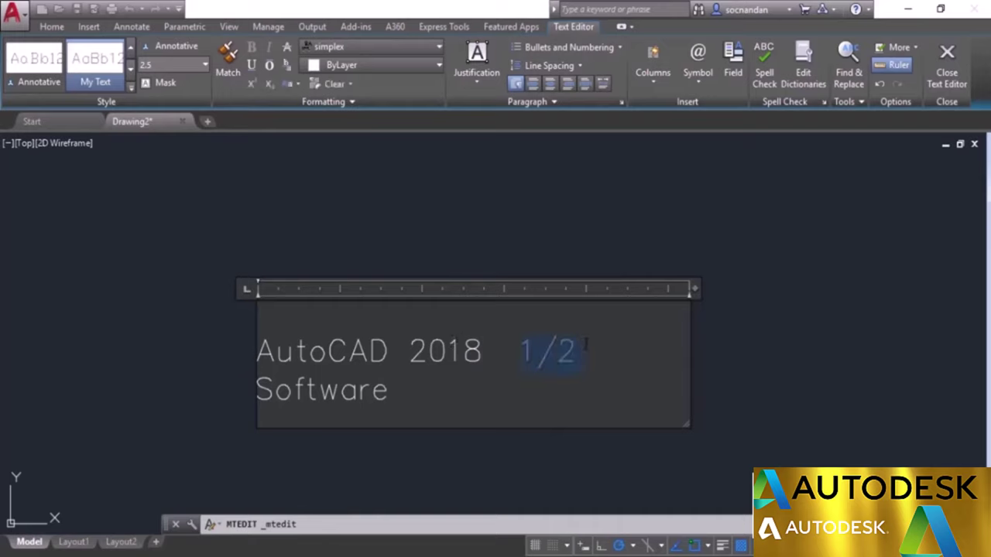
click(288, 68)
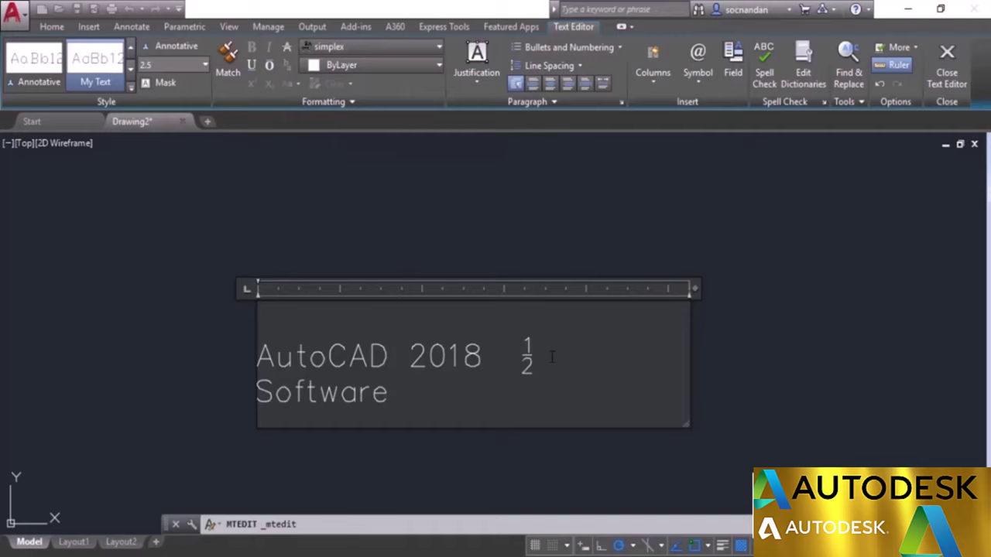
drag(552, 356, 514, 356)
click(288, 83)
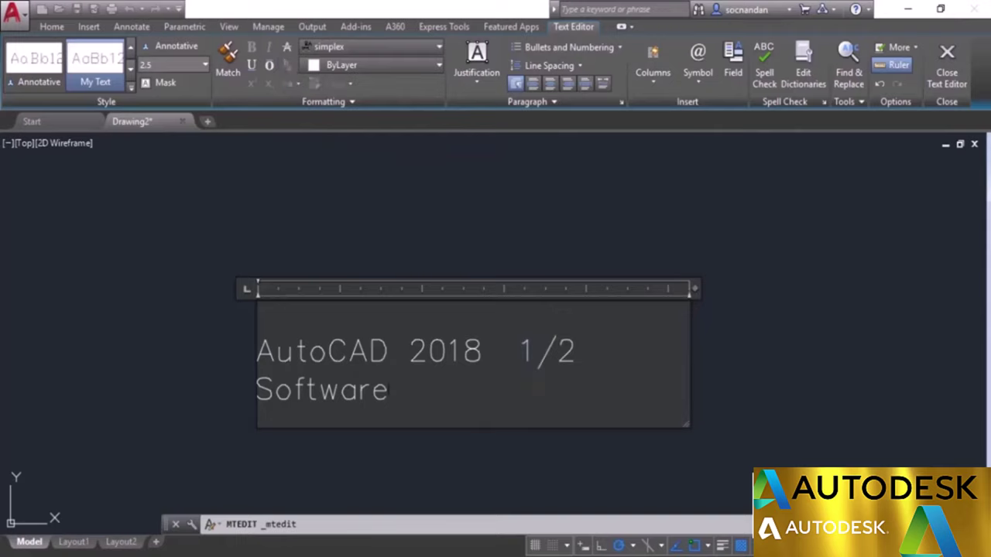
- Change the font of the word "Software" to Century
drag(389, 390, 257, 393)
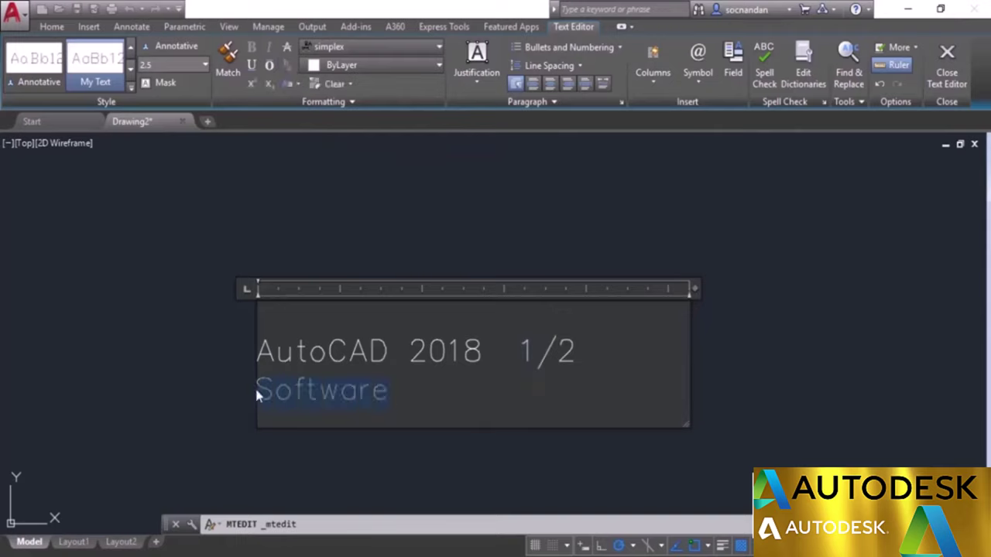
click(416, 47)
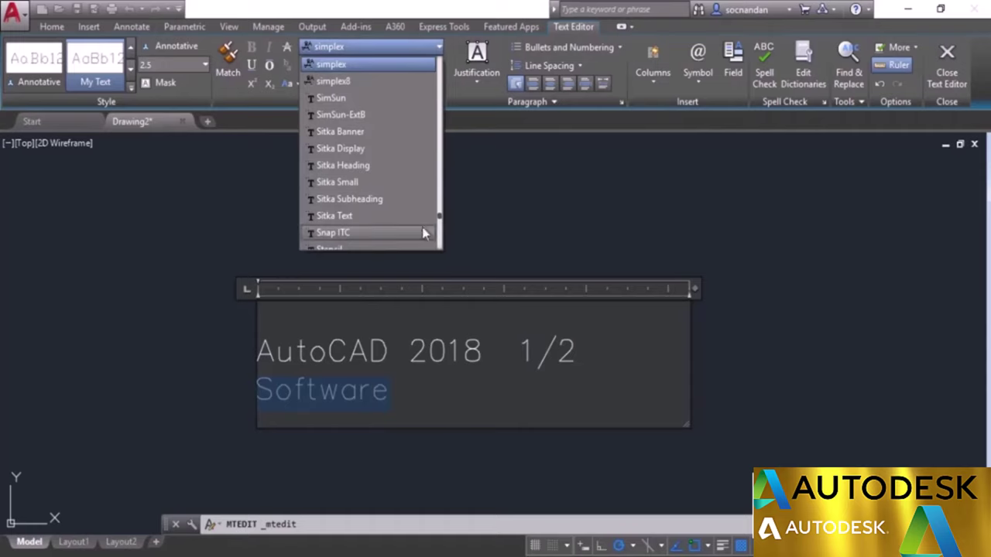
drag(439, 220, 439, 111)
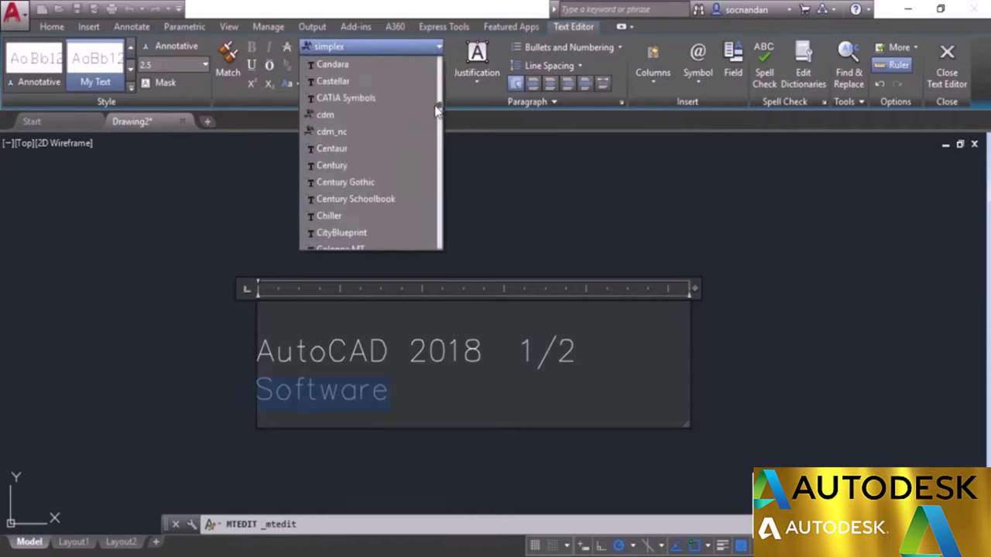
click(381, 168)
click(371, 391)
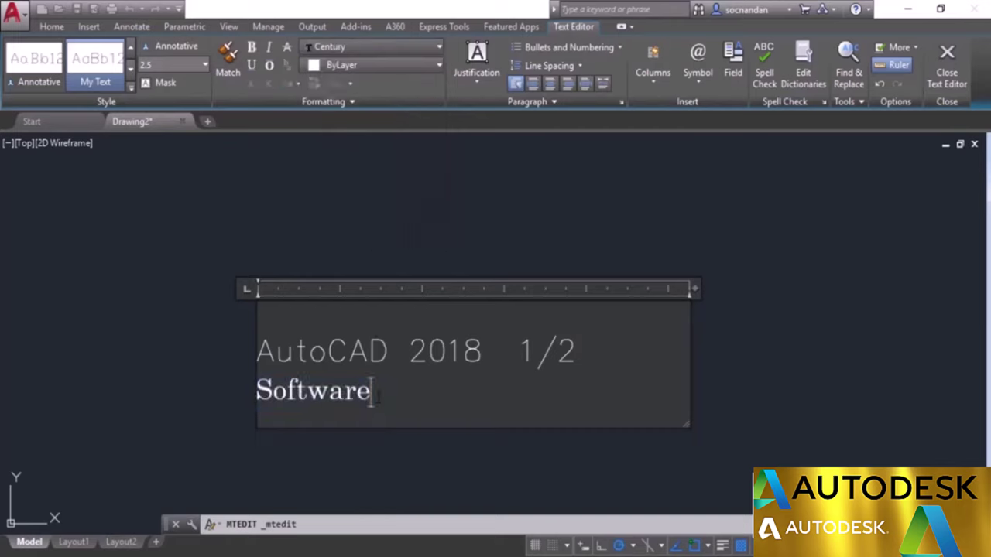
- Set the color of the word "Software" to Green
double_click(372, 390)
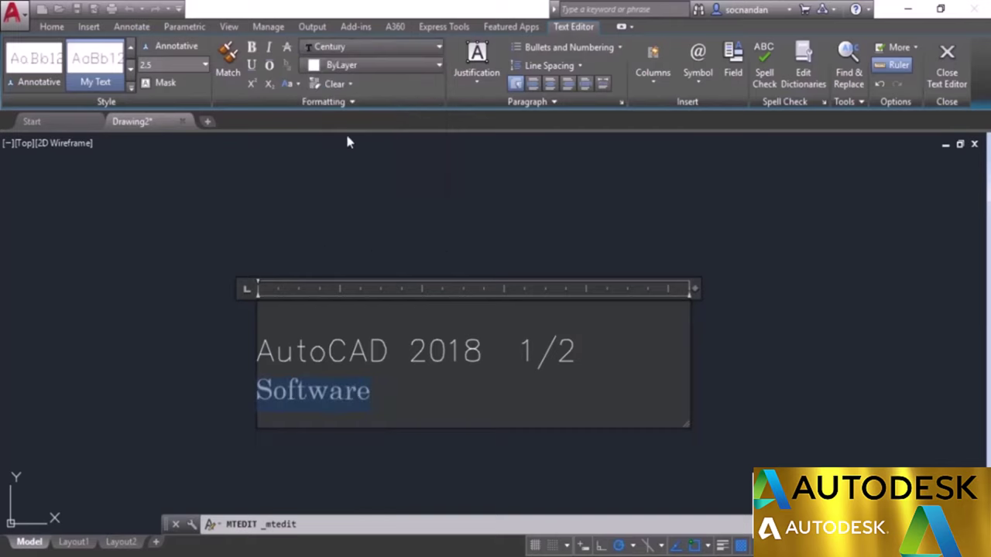
click(389, 50)
click(390, 51)
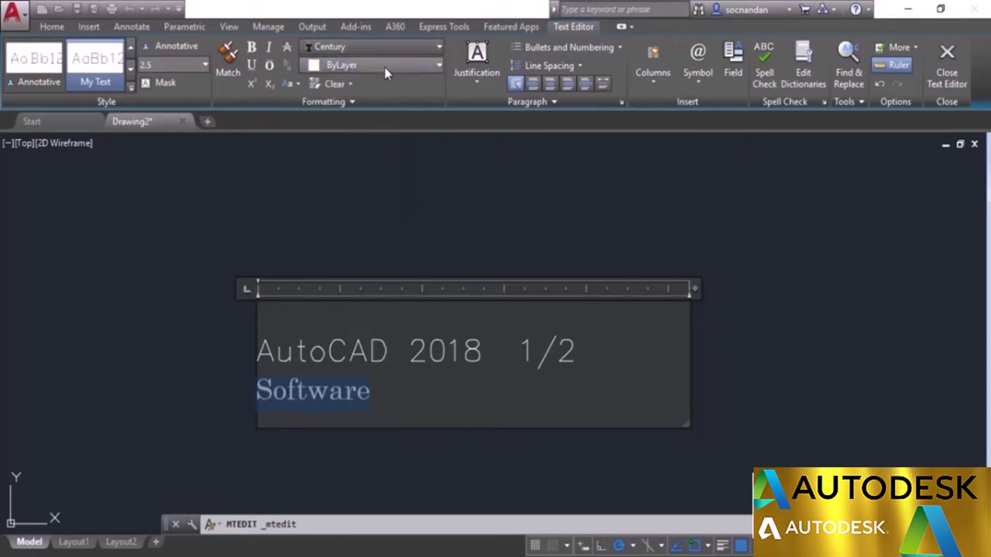
click(385, 67)
click(338, 220)
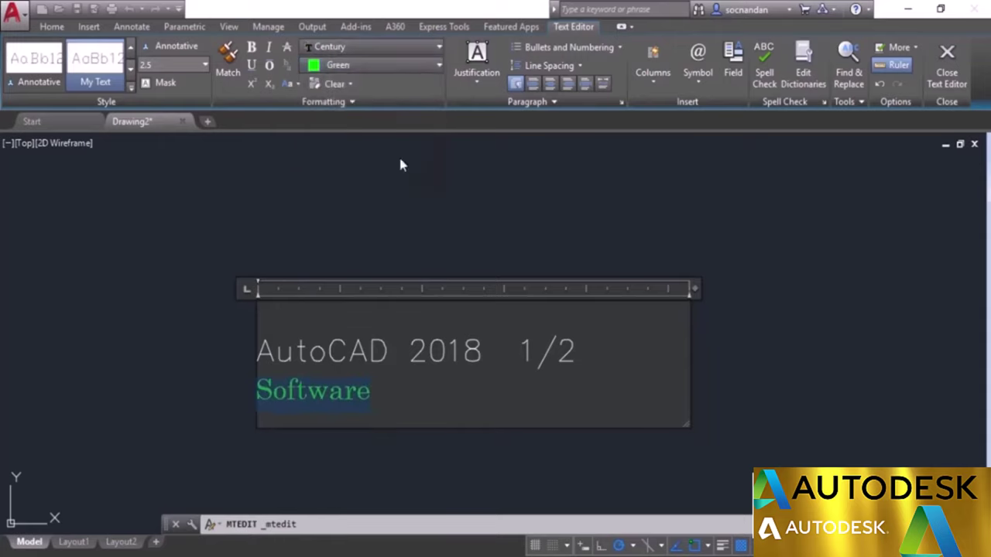
- Try Middle Center justification on the multiline text and undo it
click(491, 83)
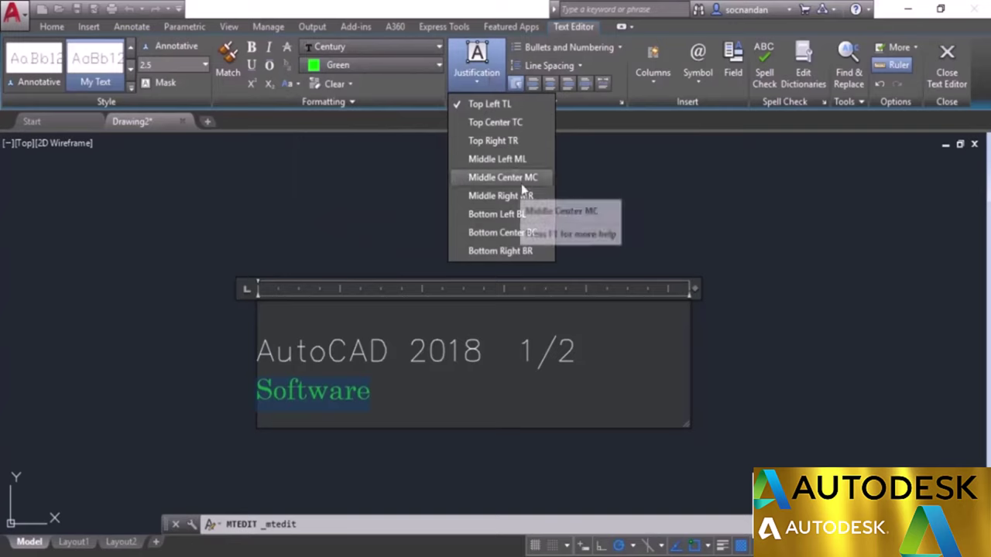
click(499, 178)
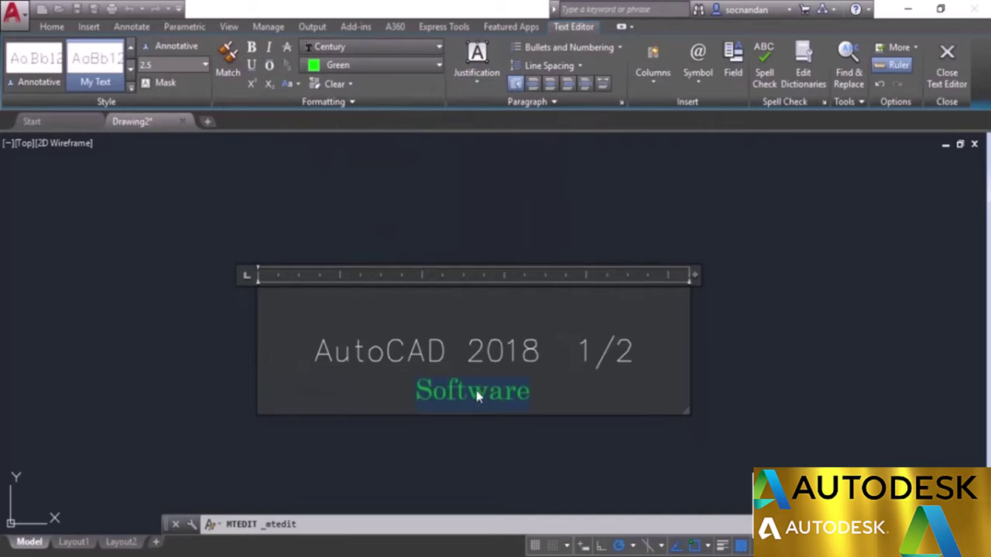
key(ctrl+z)
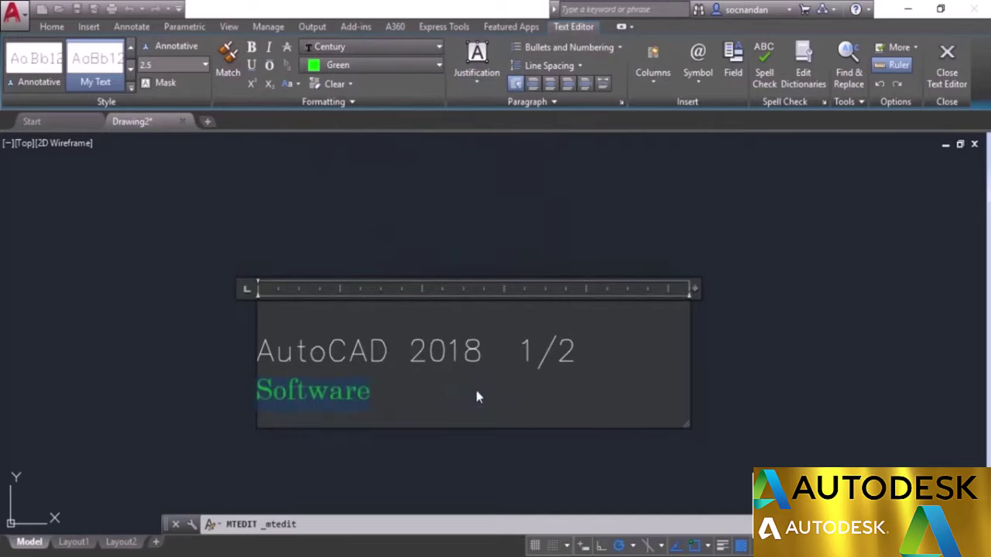
- Insert the Ohm symbol after the word "Software"
click(422, 397)
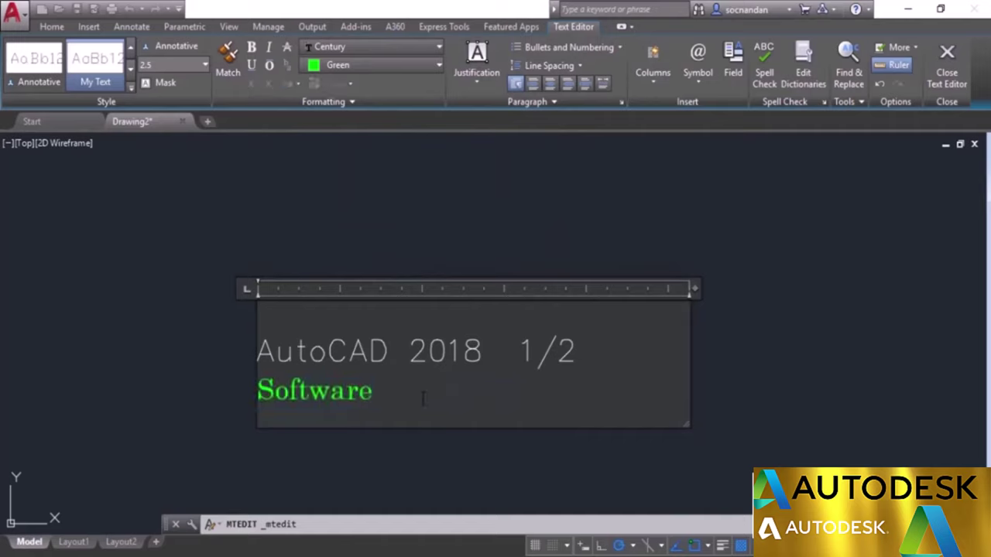
click(695, 81)
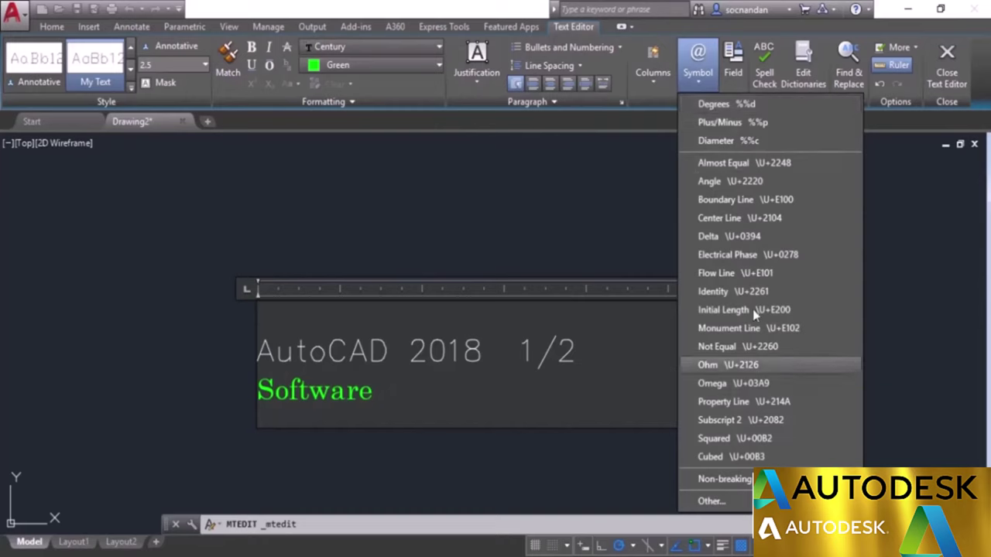
click(746, 368)
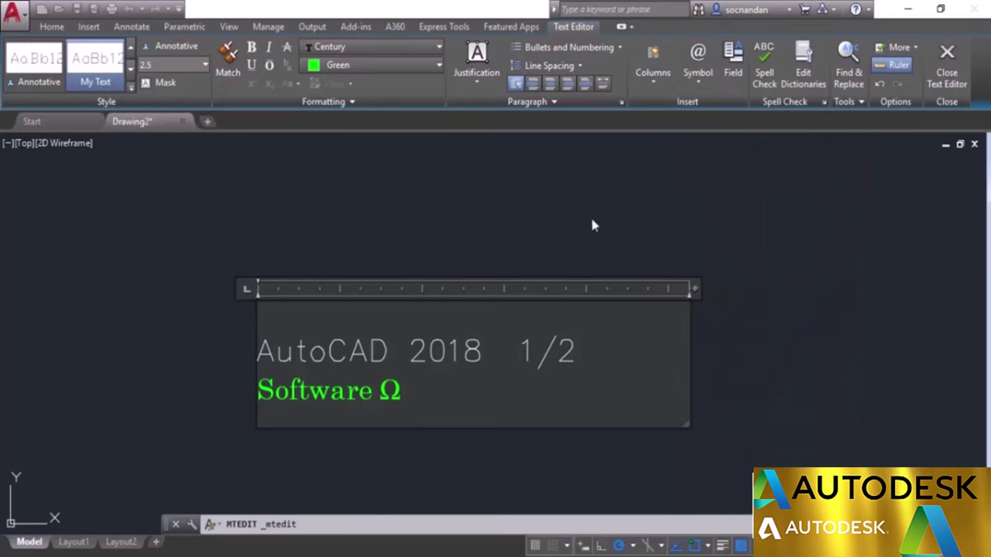
- Open the Character Map for other symbols and display the characters of the Arial font
click(708, 73)
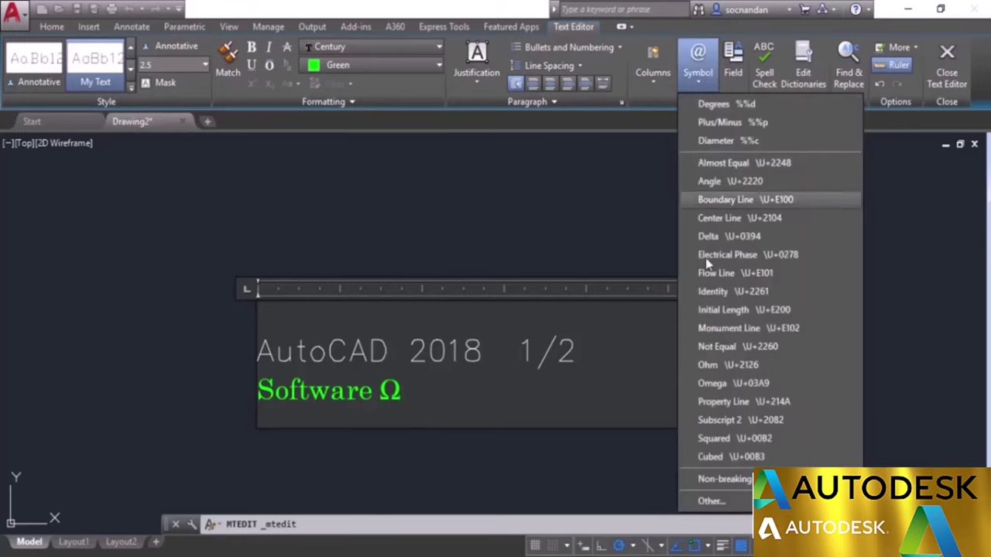
click(721, 501)
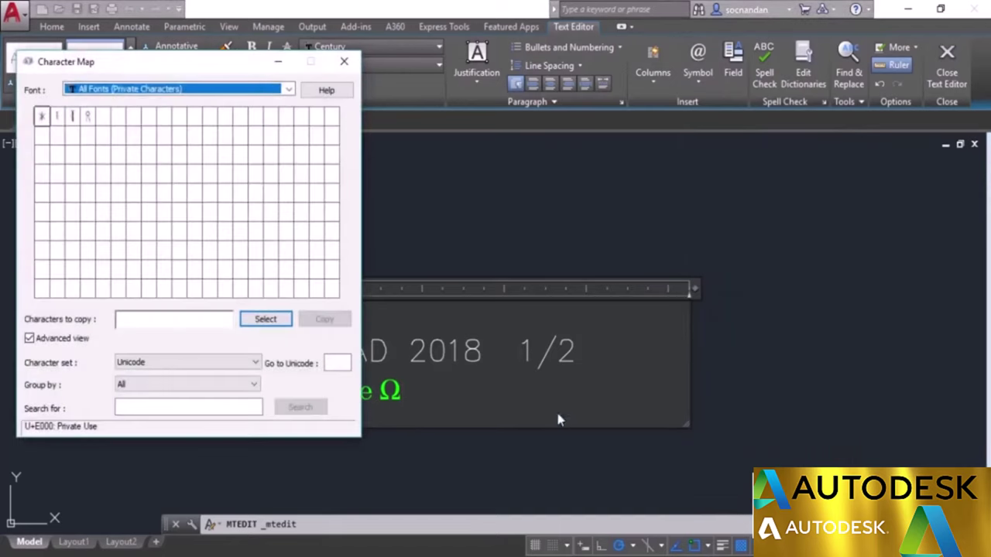
drag(213, 64, 689, 71)
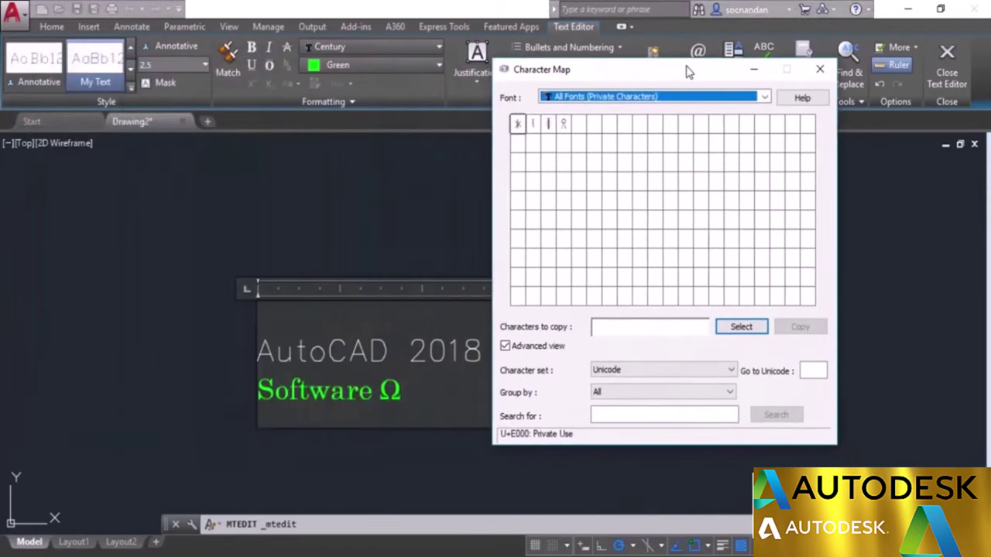
click(764, 98)
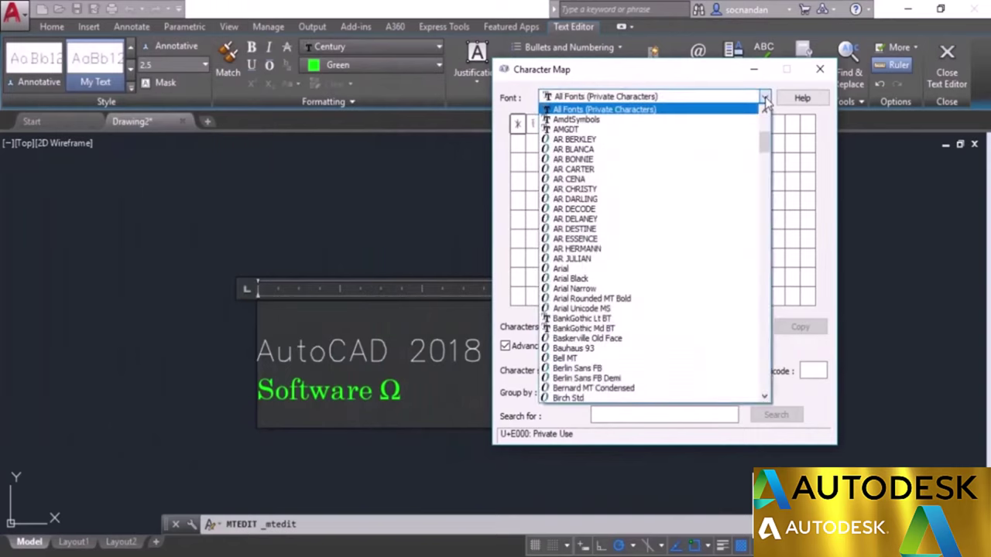
click(623, 271)
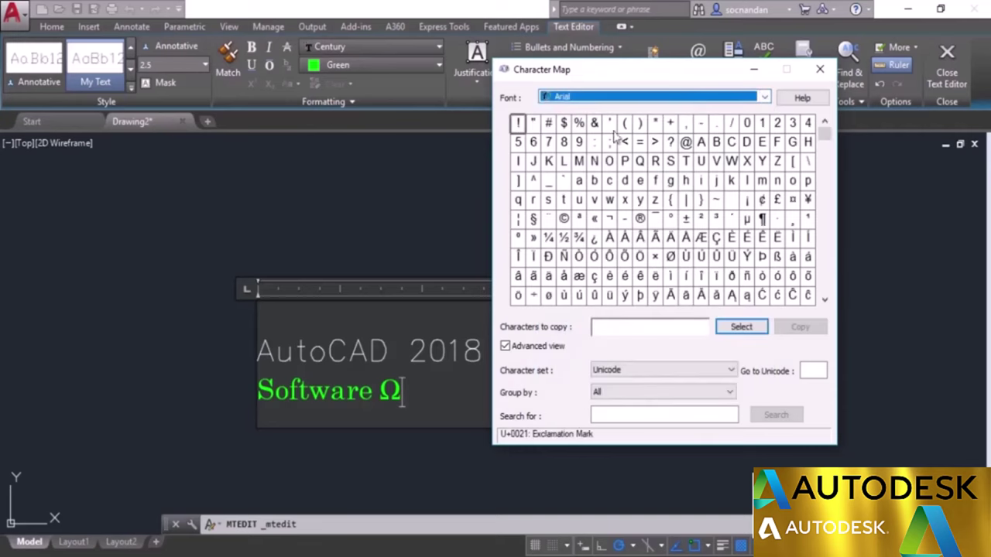
- Copy the @ character from the Arial character set and close the Character Map
mouse_move(825, 135)
mouse_down()
mouse_move(824, 286)
mouse_move(837, 174)
mouse_move(827, 132)
mouse_up()
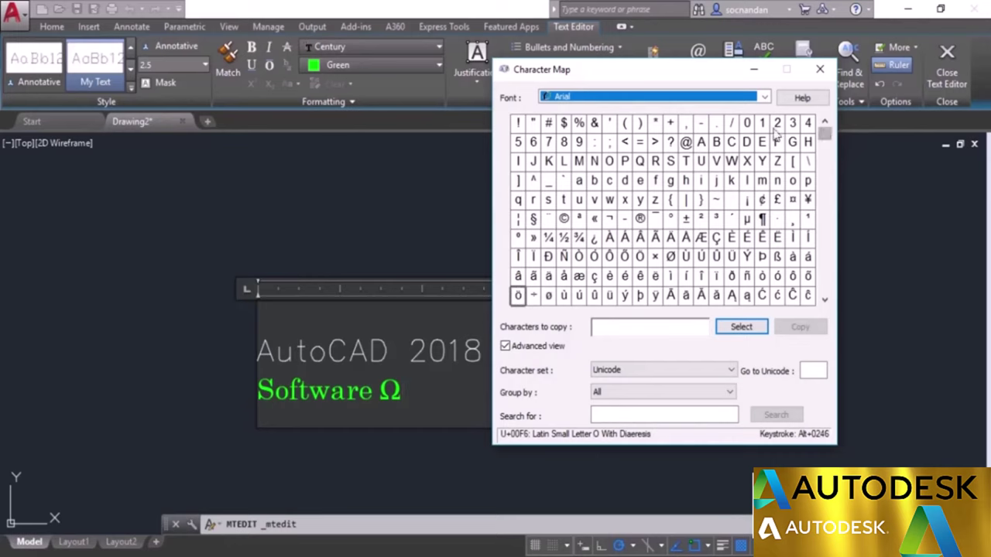
click(685, 145)
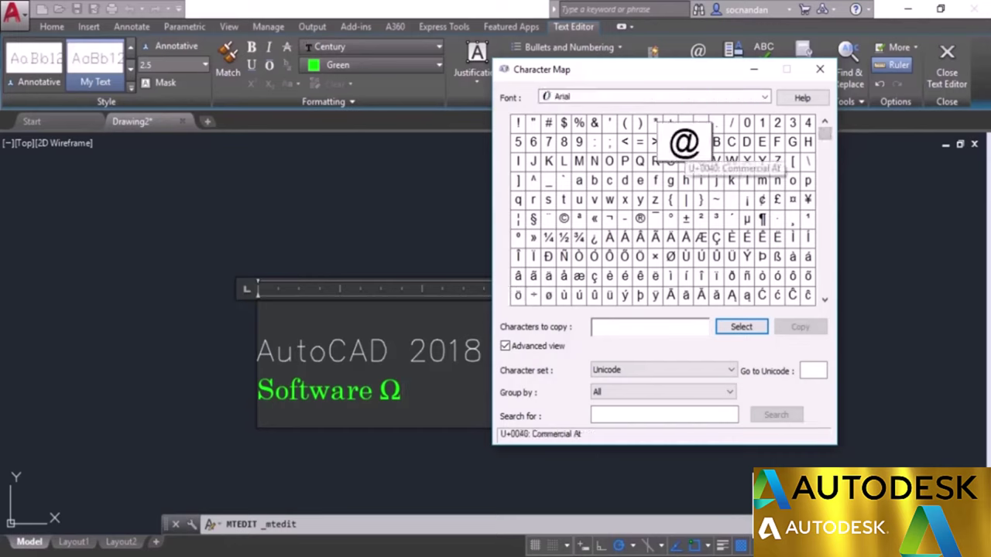
click(739, 327)
click(798, 327)
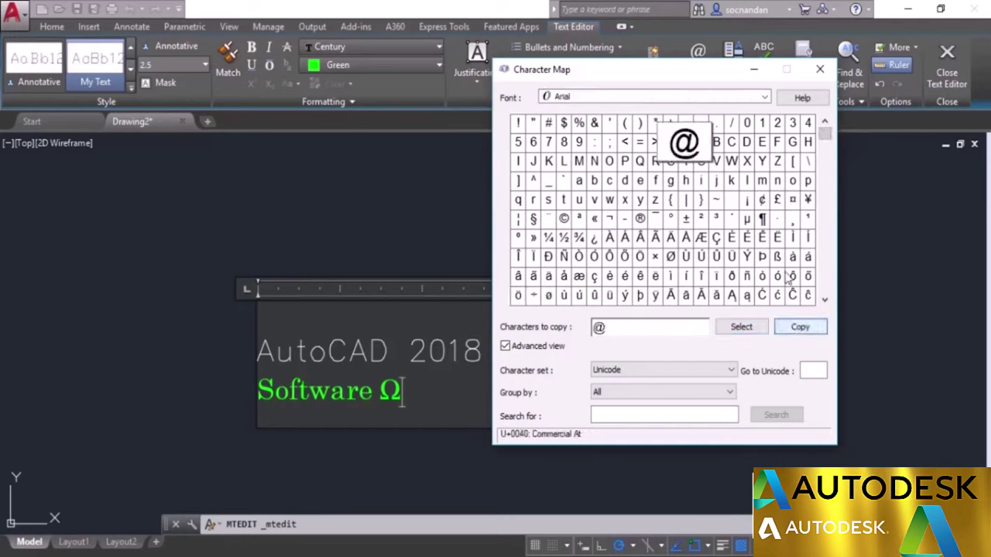
click(820, 69)
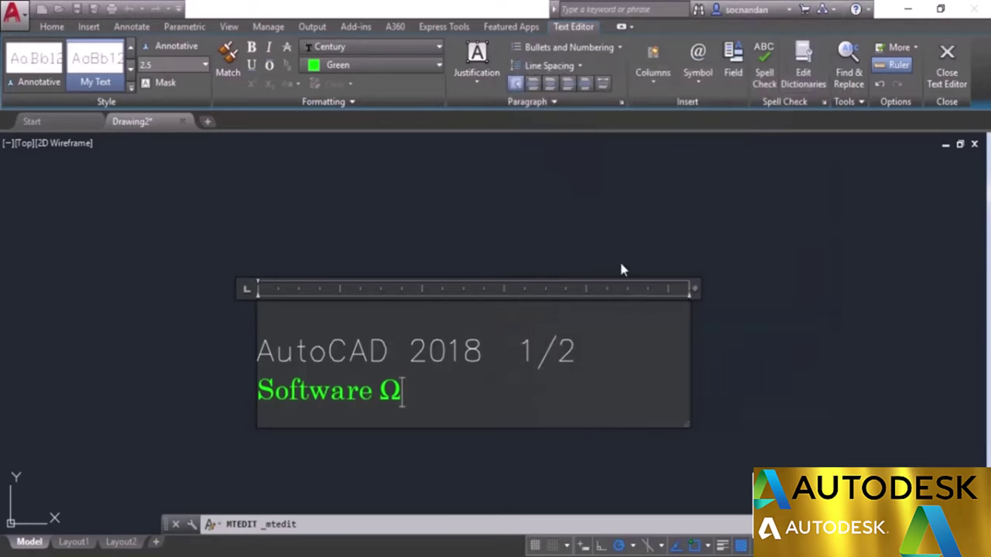
- Paste the copied @ character after the Ohm symbol and finish editing the multiline text
right_click(448, 388)
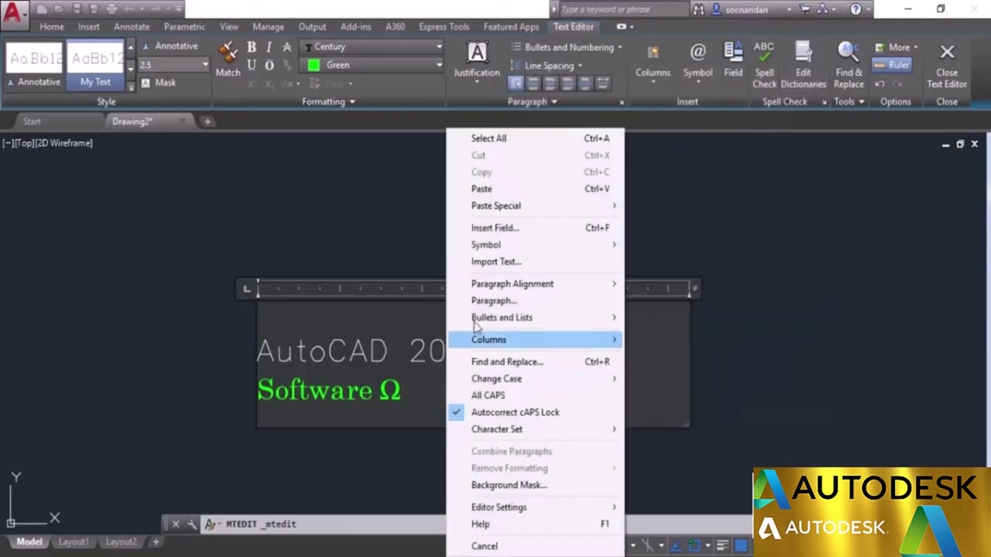
click(466, 189)
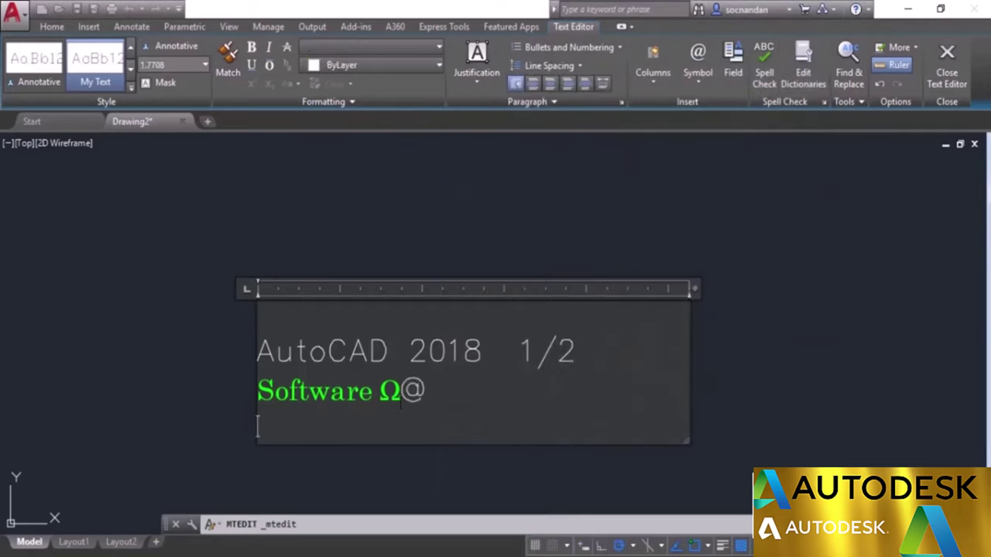
drag(400, 391, 427, 395)
click(445, 402)
click(770, 230)
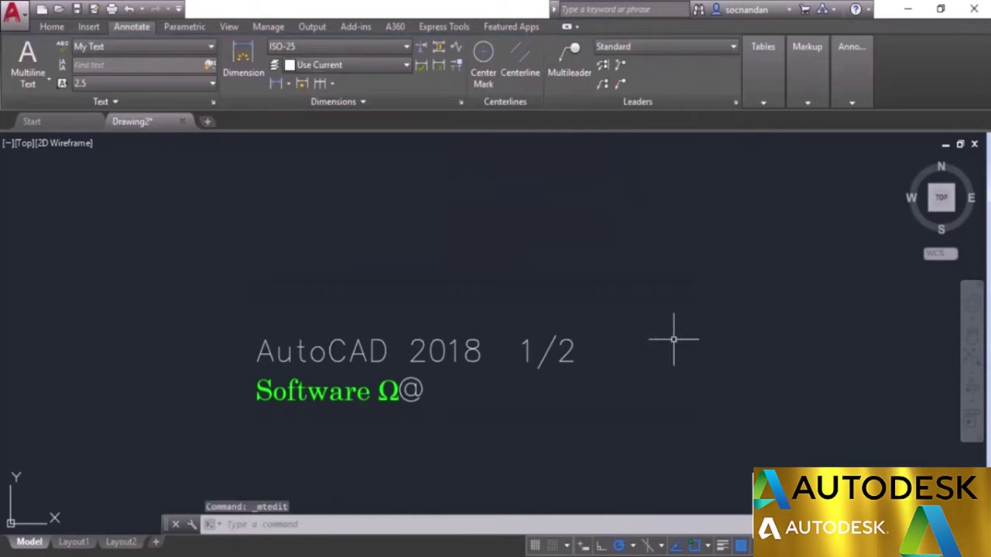
- Open the ACAD TXT file from the desktop in Notepad, review its paragraphs and close it
middle_drag(568, 394, 565, 340)
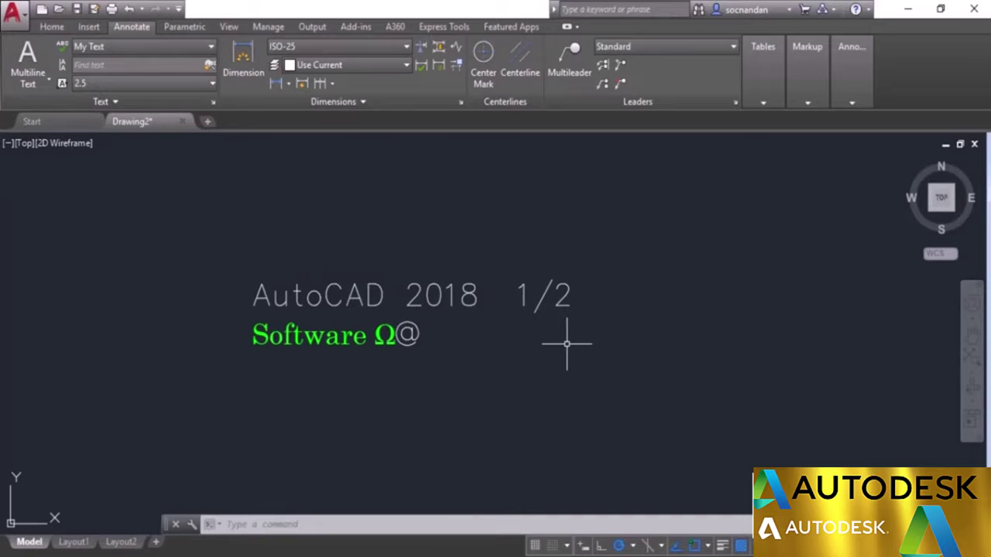
click(907, 8)
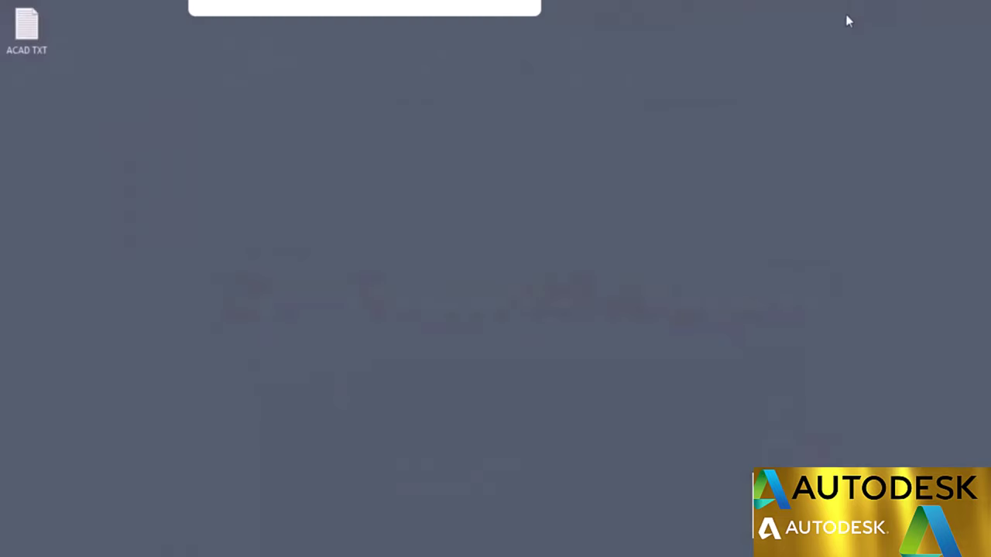
double_click(31, 39)
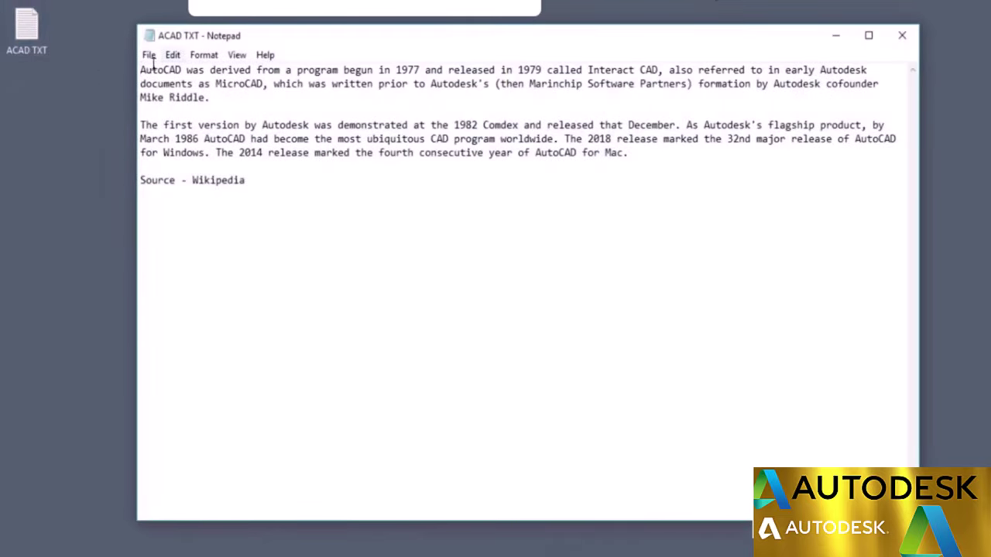
drag(140, 70, 266, 175)
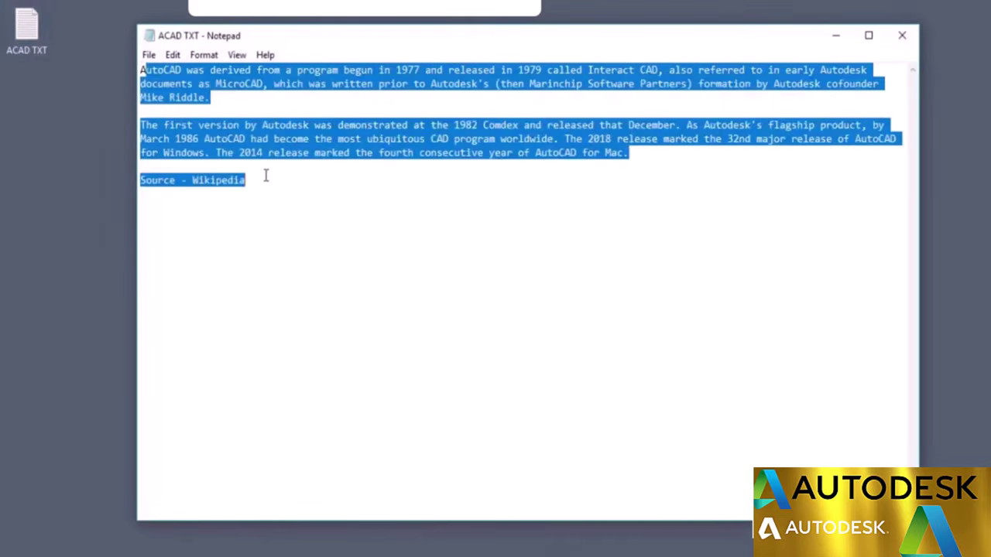
click(266, 175)
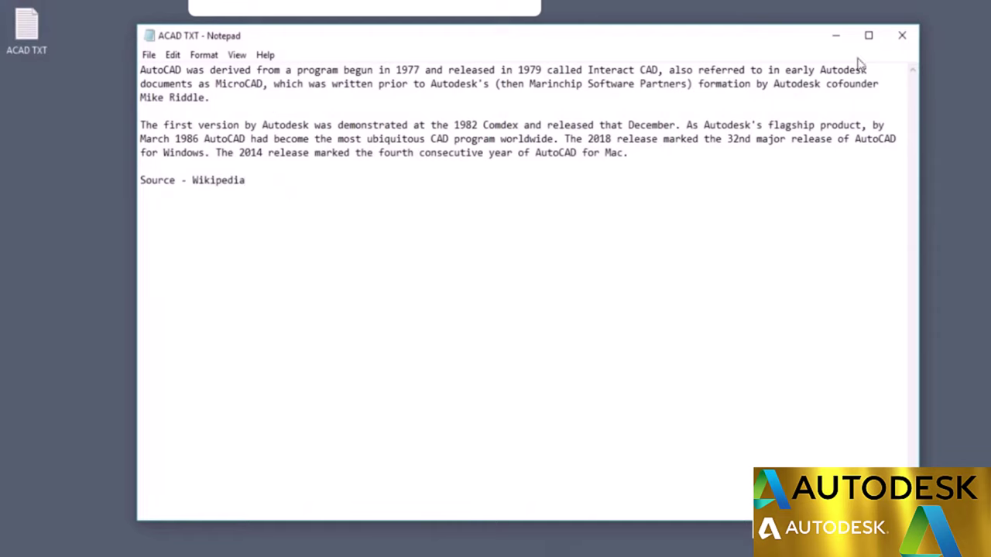
click(903, 37)
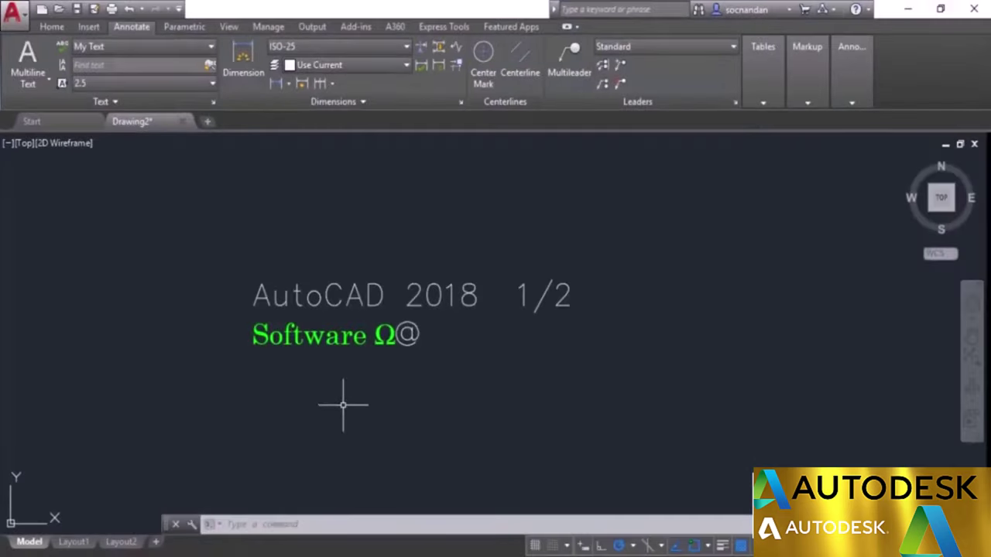
- Create a multiline text box in the empty space beside the existing AutoCAD 2018 text
click(34, 78)
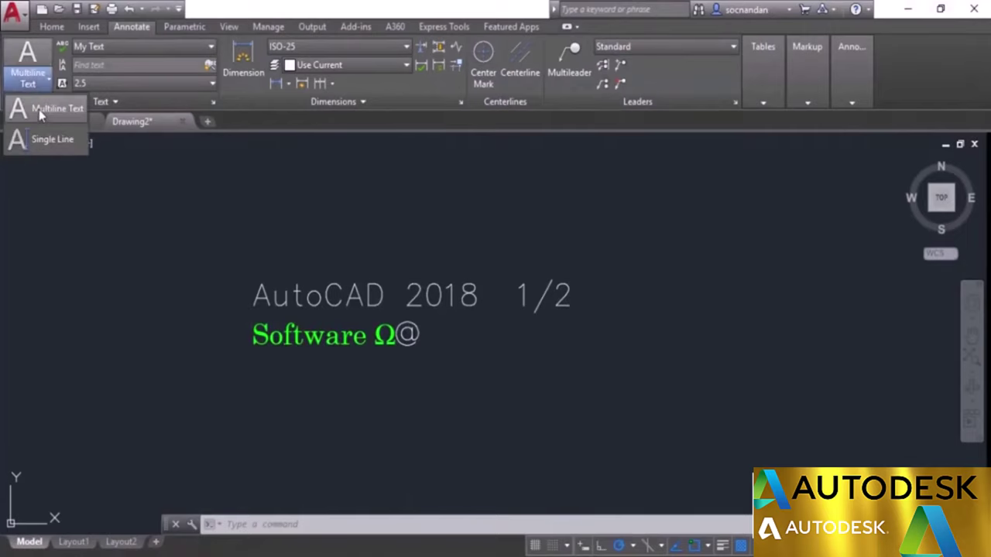
click(43, 110)
mouse_move(681, 326)
middle_down()
mouse_move(641, 309)
mouse_move(473, 332)
middle_up()
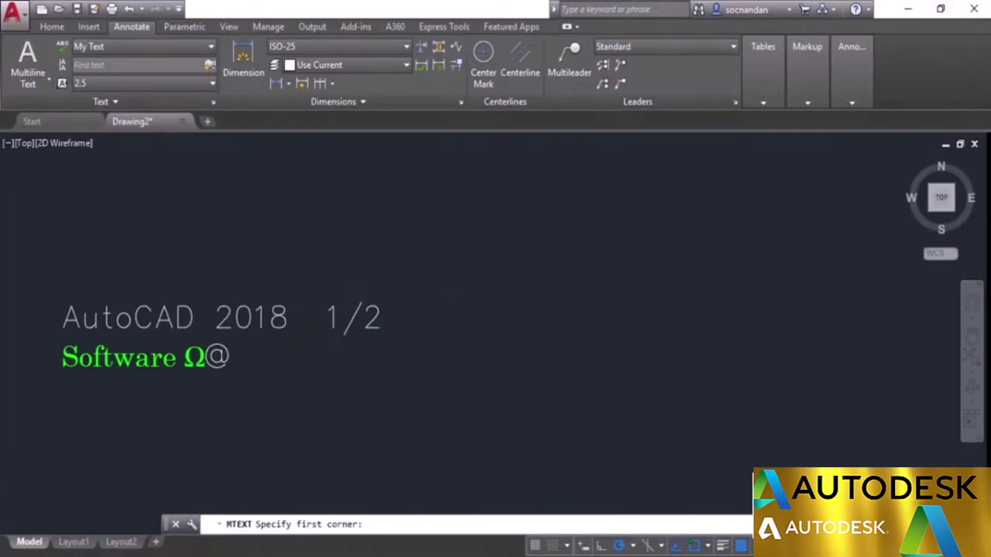
click(491, 288)
click(649, 380)
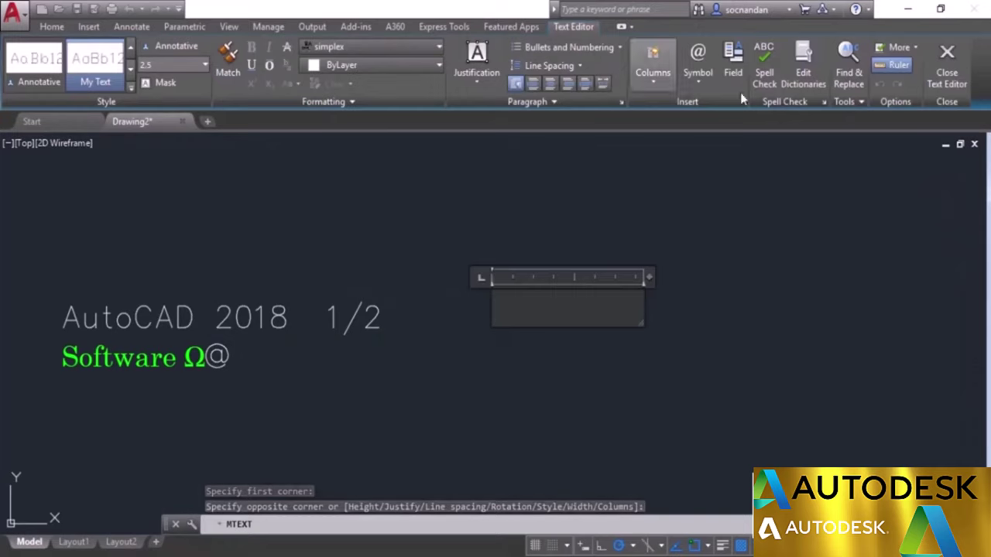
- Import the ACAD TXT file from the desktop into the multiline text box
click(856, 104)
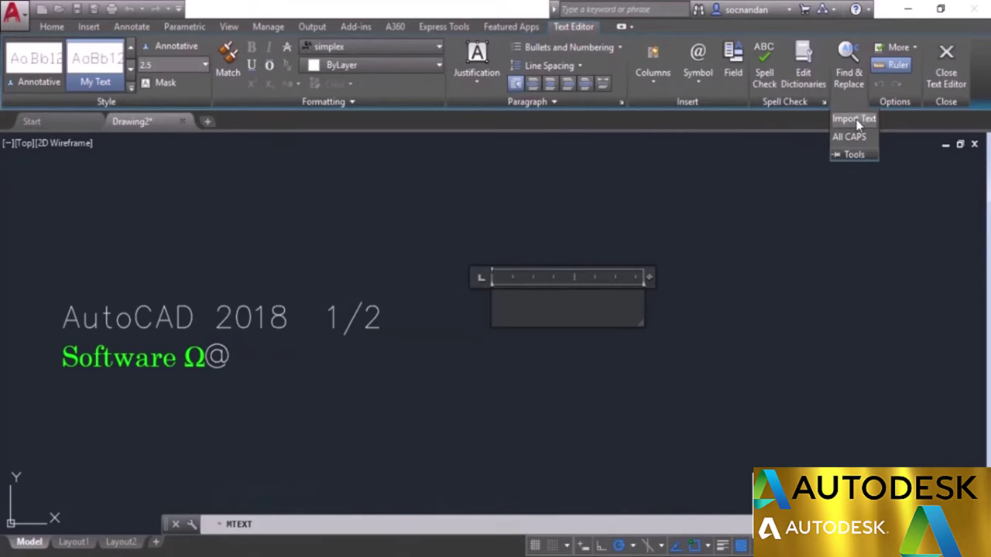
click(855, 121)
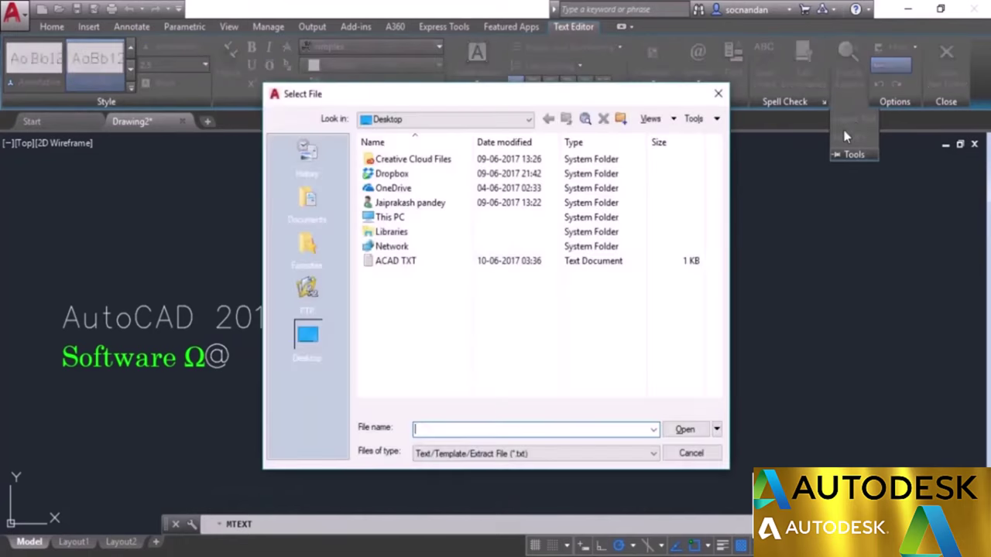
click(401, 266)
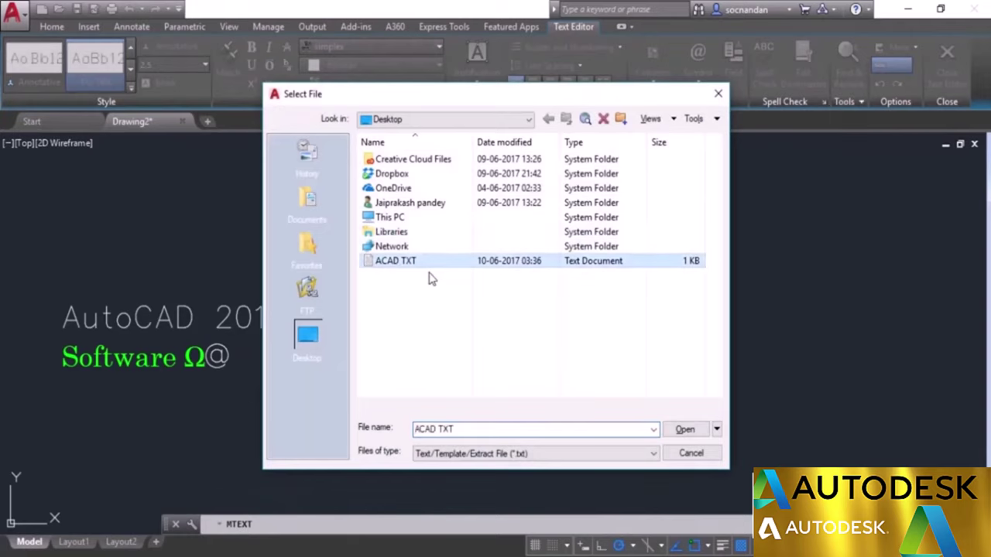
click(685, 431)
- Widen the imported text's box so the paragraphs run in long lines, and finish editing the text
scroll(687, 334, down, 5)
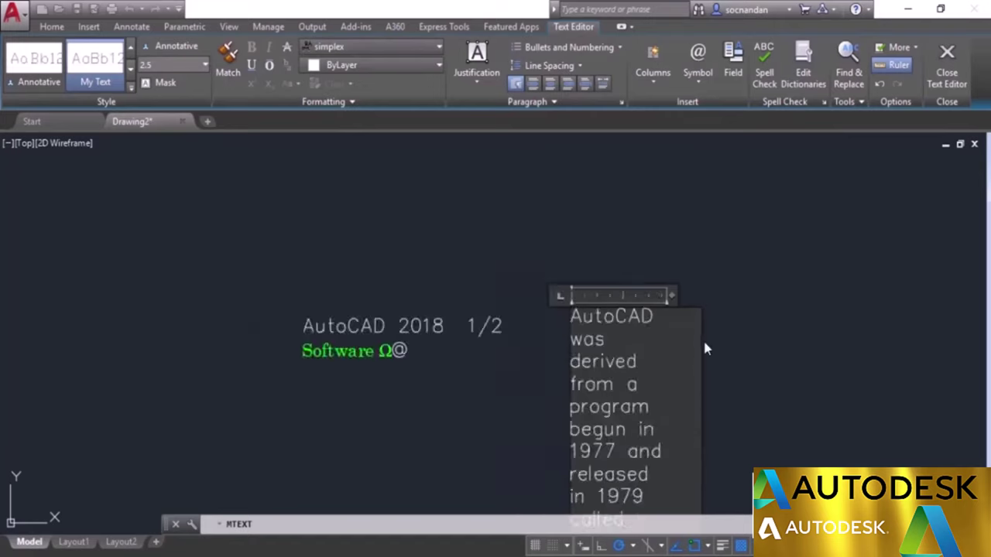
mouse_move(493, 314)
middle_down()
mouse_move(454, 240)
mouse_move(415, 244)
middle_up()
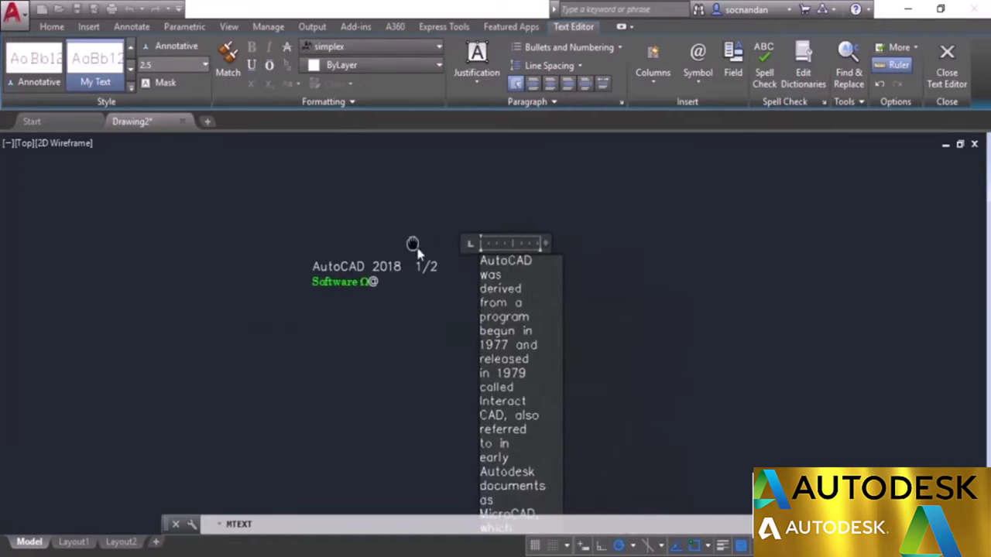
drag(546, 244, 942, 246)
key(ctrl+Return)
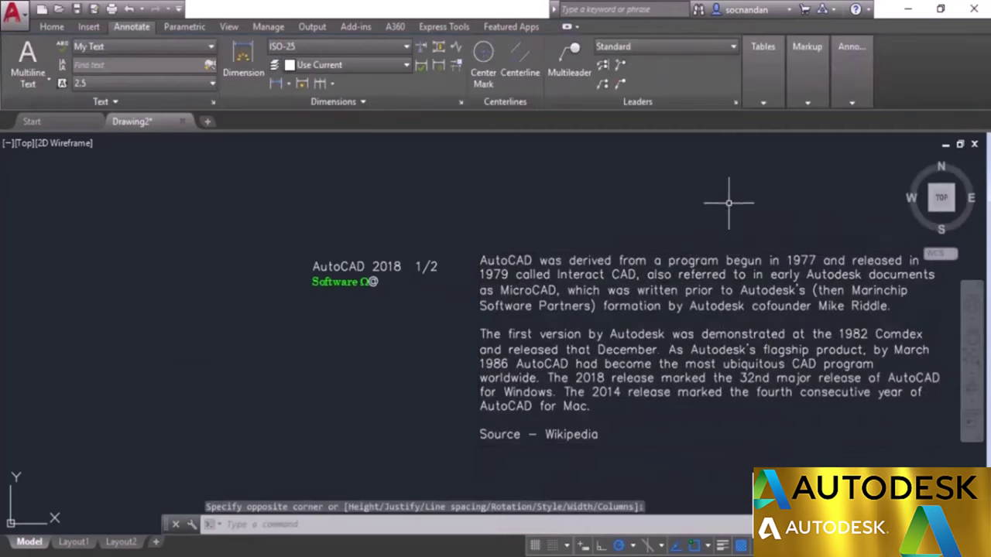
mouse_move(701, 351)
middle_down()
mouse_move(552, 380)
mouse_move(568, 226)
middle_up()
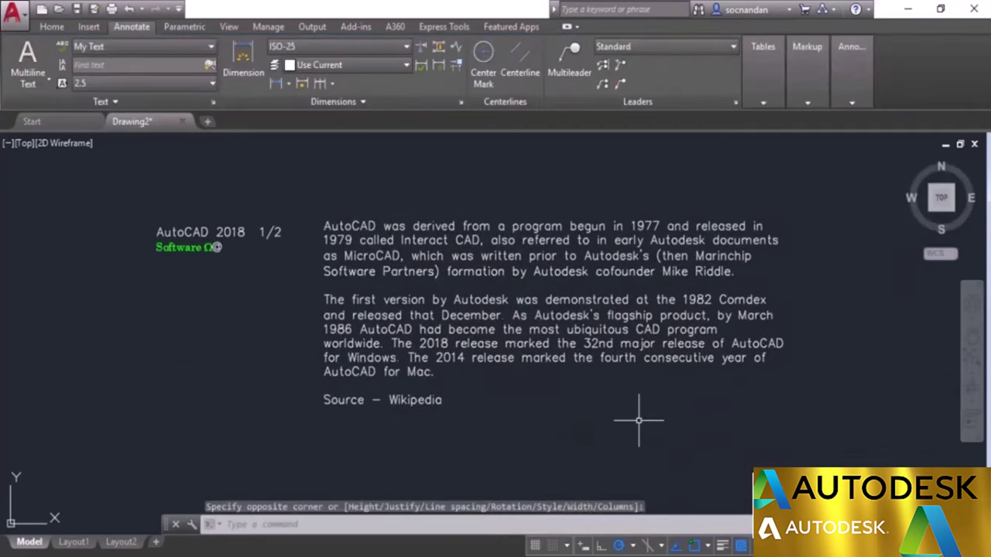
middle_drag(636, 421, 641, 432)
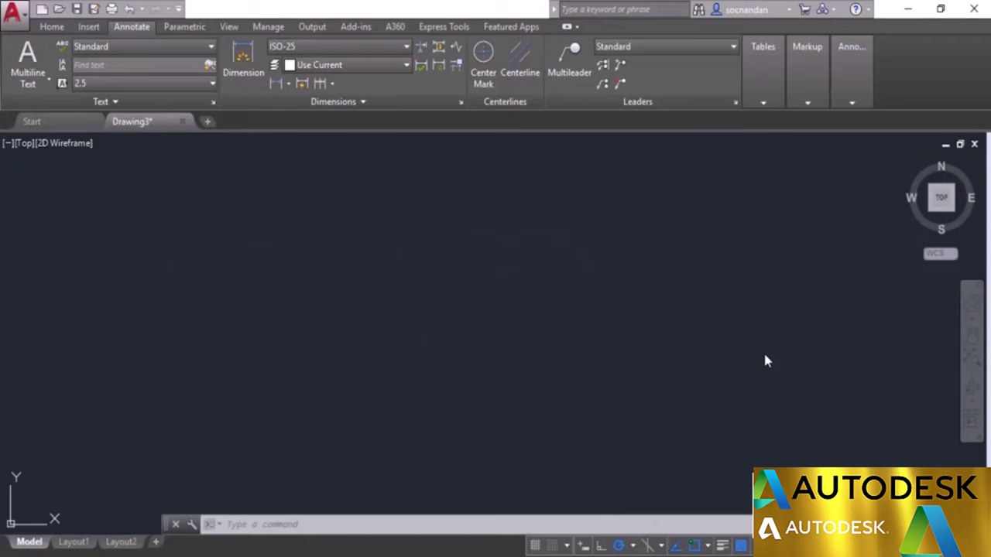
- Set up a new empty table in the Standard style with 3 columns and 7 data rows
click(765, 99)
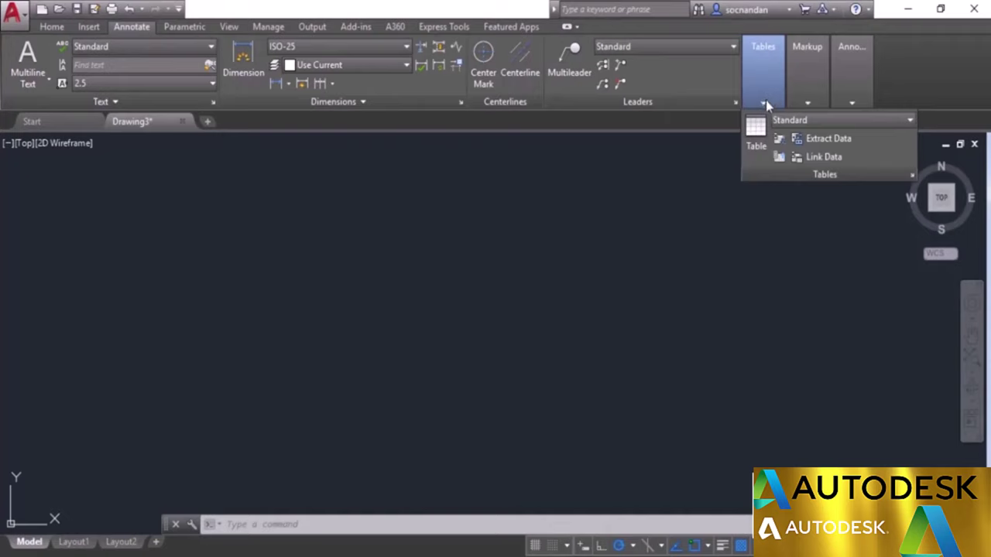
click(756, 145)
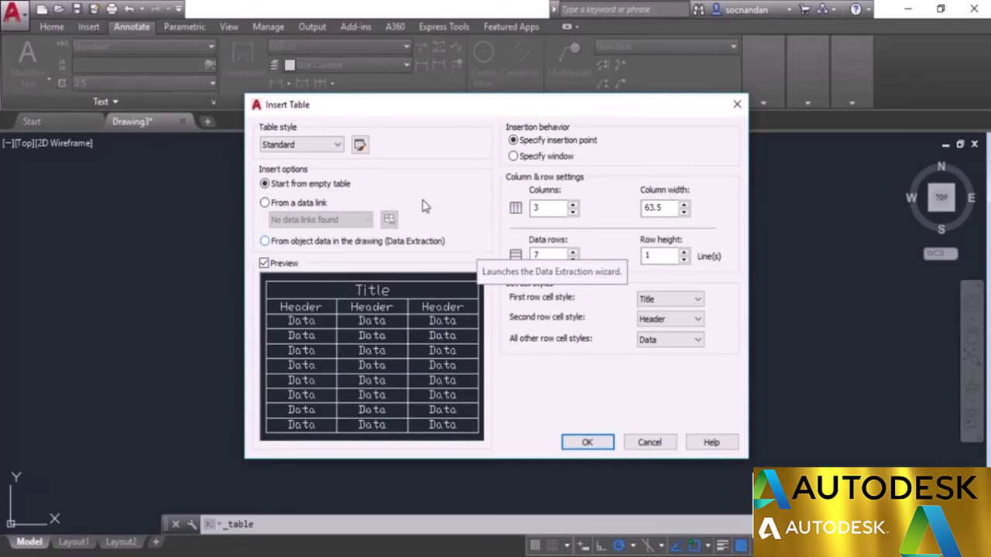
click(330, 146)
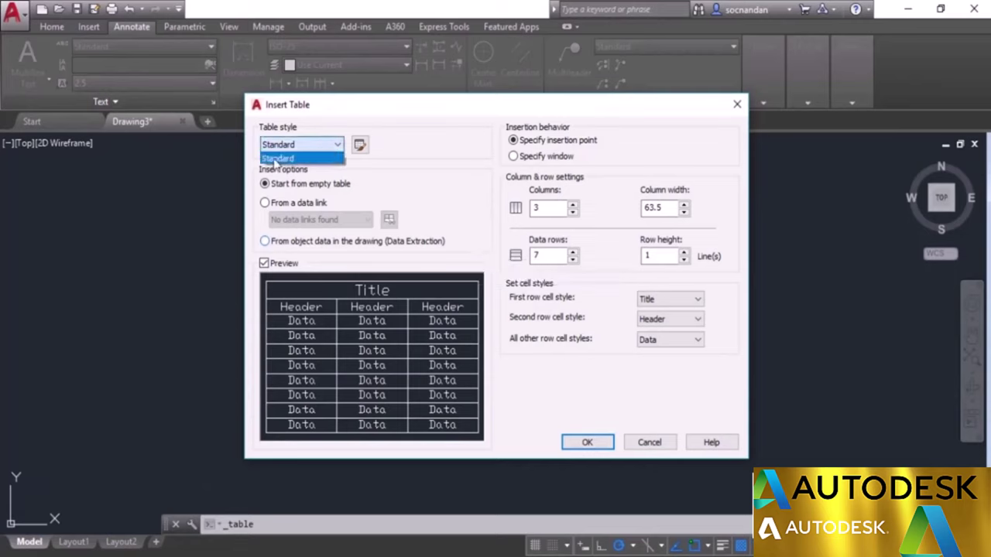
click(323, 148)
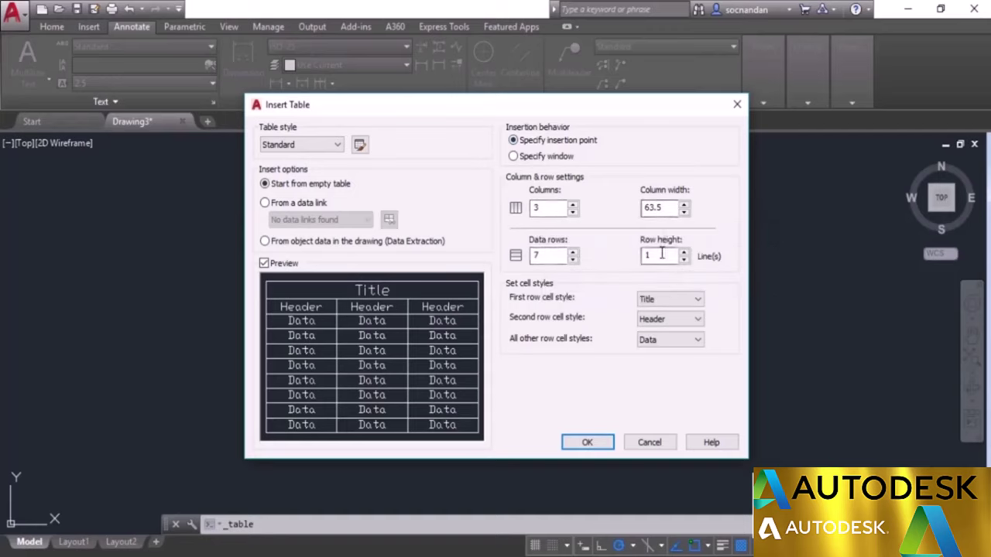
click(547, 207)
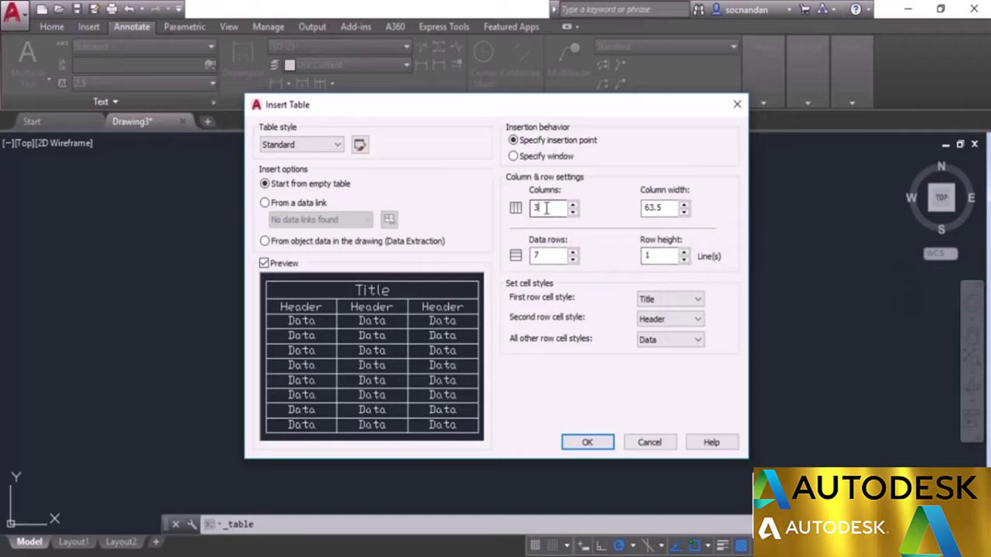
drag(546, 207, 523, 207)
text(3)
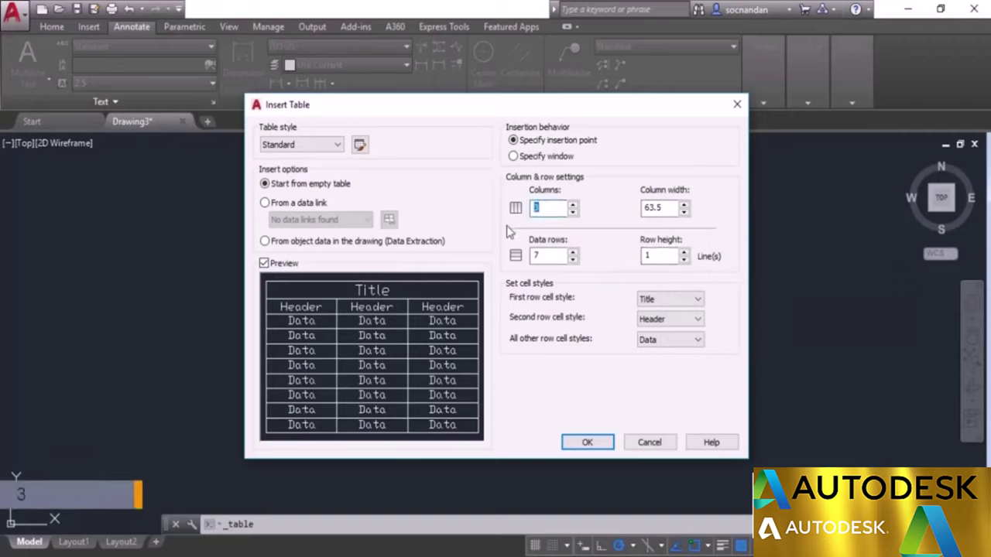
double_click(537, 255)
text(7)
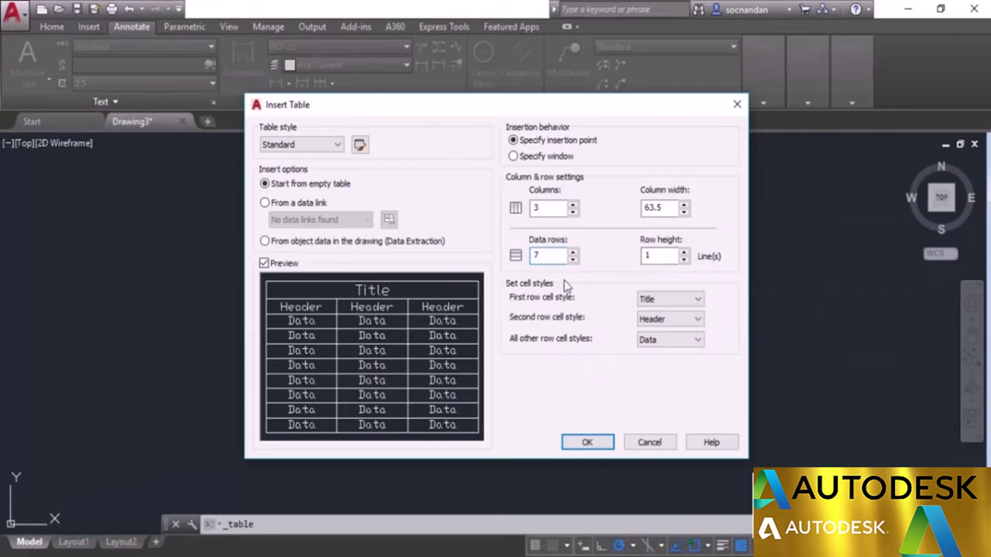
- Place the table in the empty drawing by its insertion point and leave the title cell blank
click(603, 442)
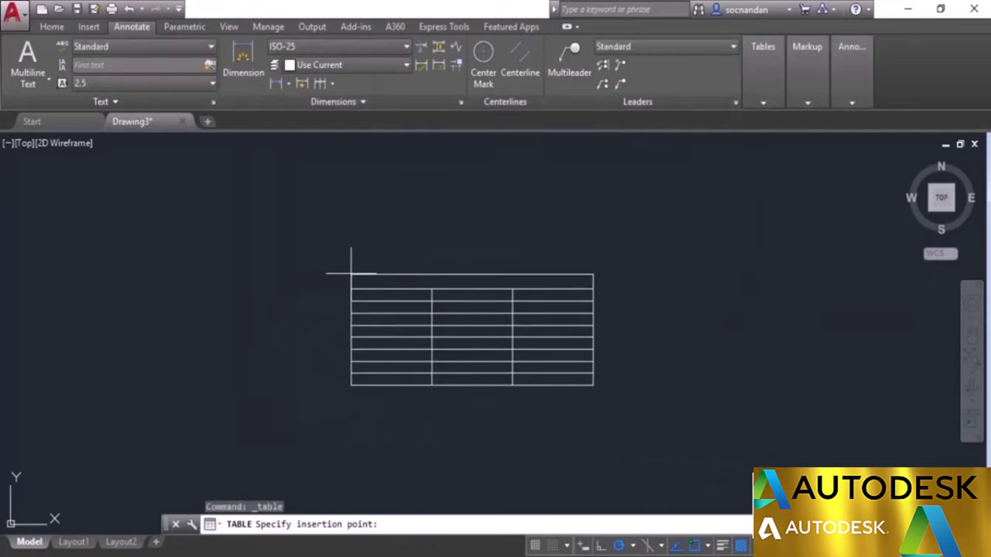
click(322, 251)
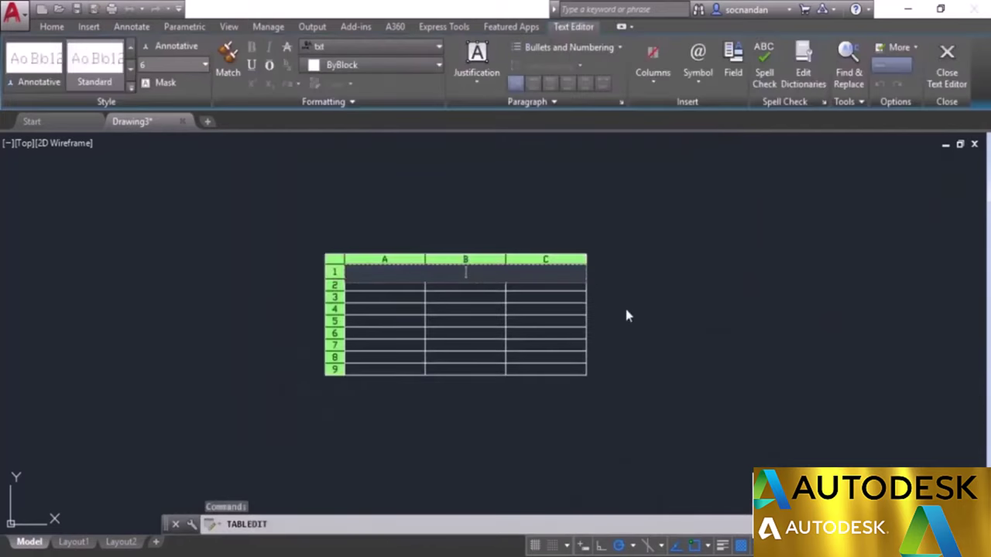
click(625, 313)
scroll(622, 311, up, 2)
middle_drag(619, 316, 732, 323)
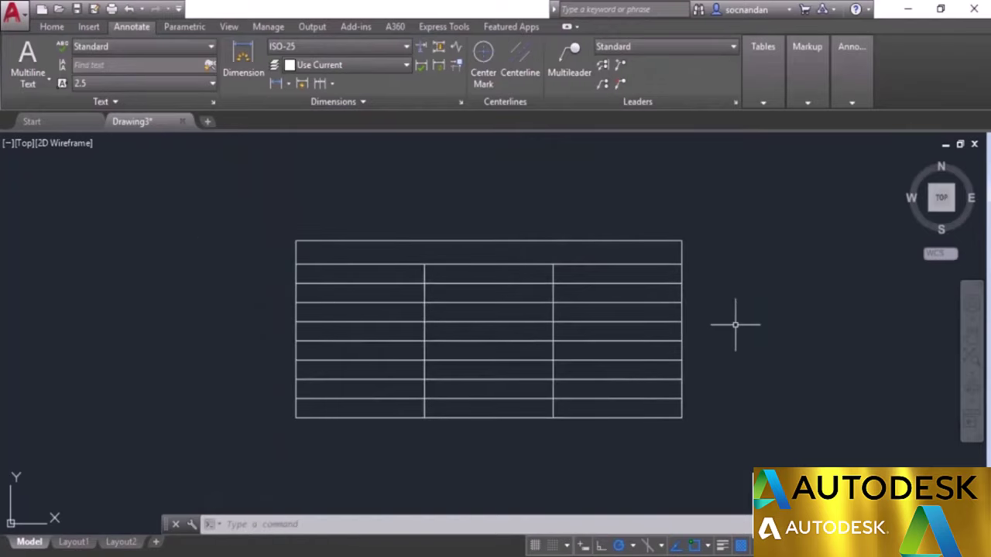
- Set up a second Standard table with the Specify window insertion behavior, 3 columns and 7 data rows
scroll(739, 326, down, 2)
middle_drag(792, 327, 480, 322)
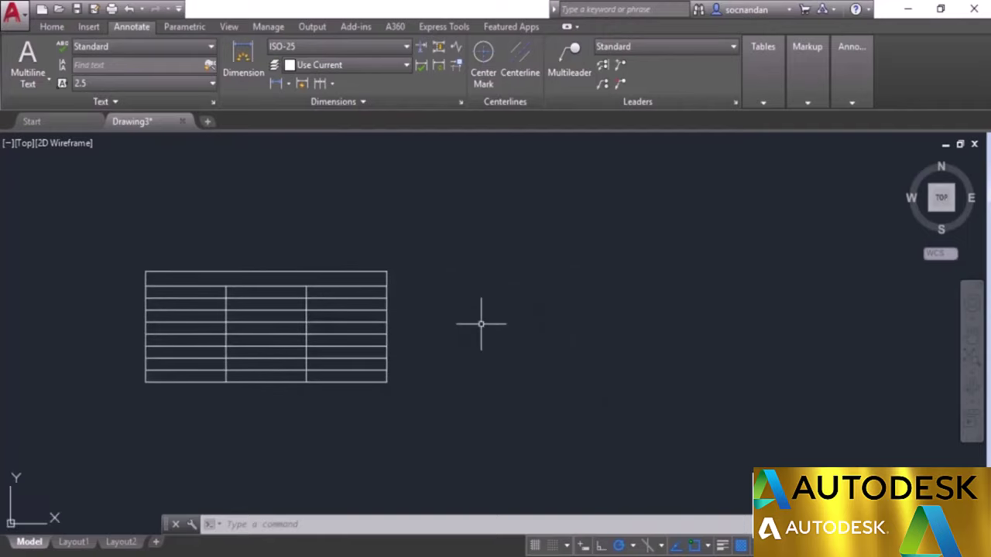
click(757, 97)
click(756, 134)
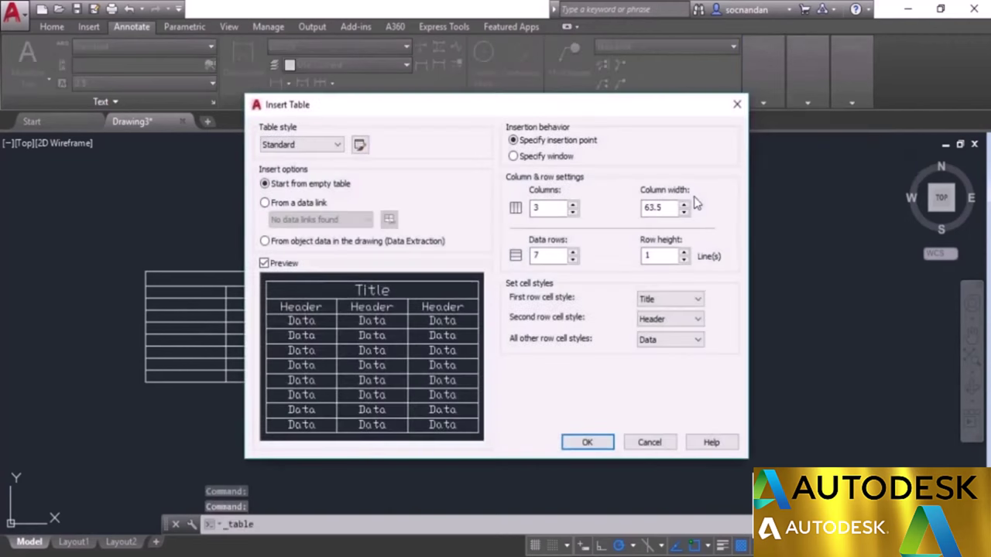
click(540, 159)
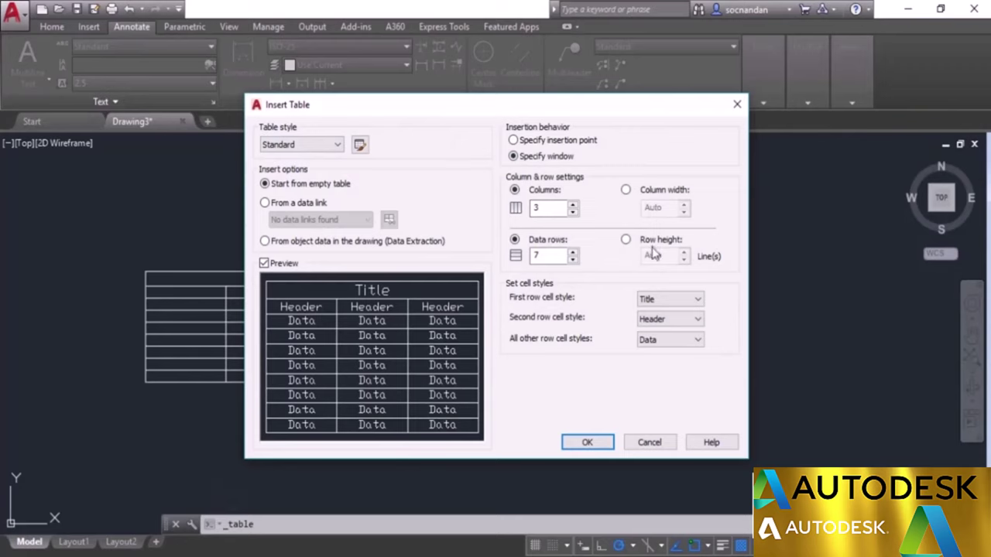
click(626, 241)
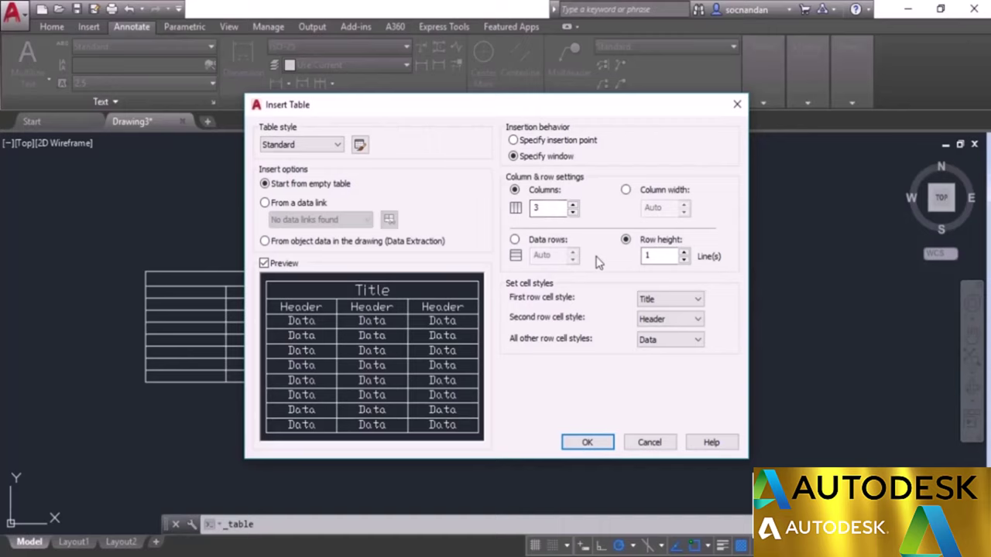
click(515, 240)
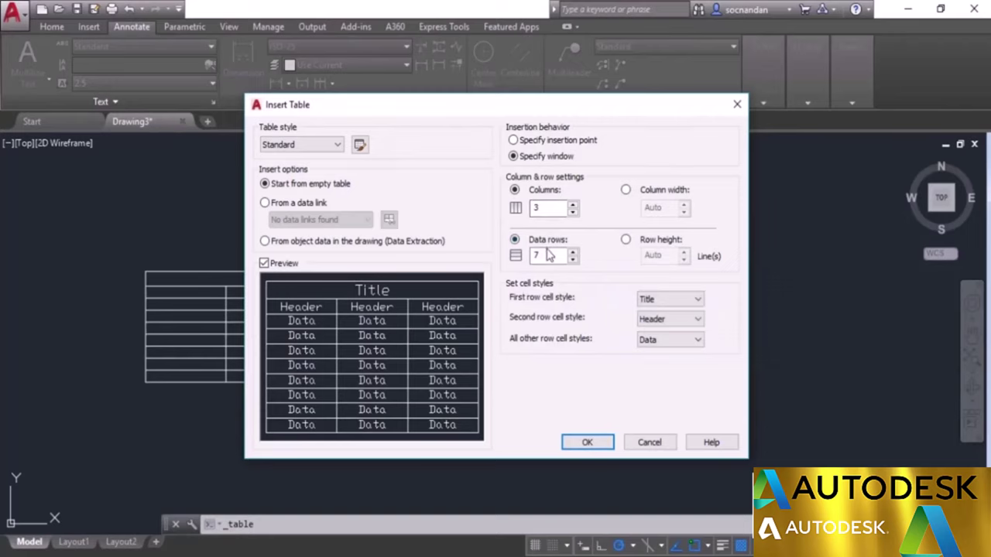
- Place the second table beside the first by two window corners, making it wider, and leave its cells empty
click(588, 441)
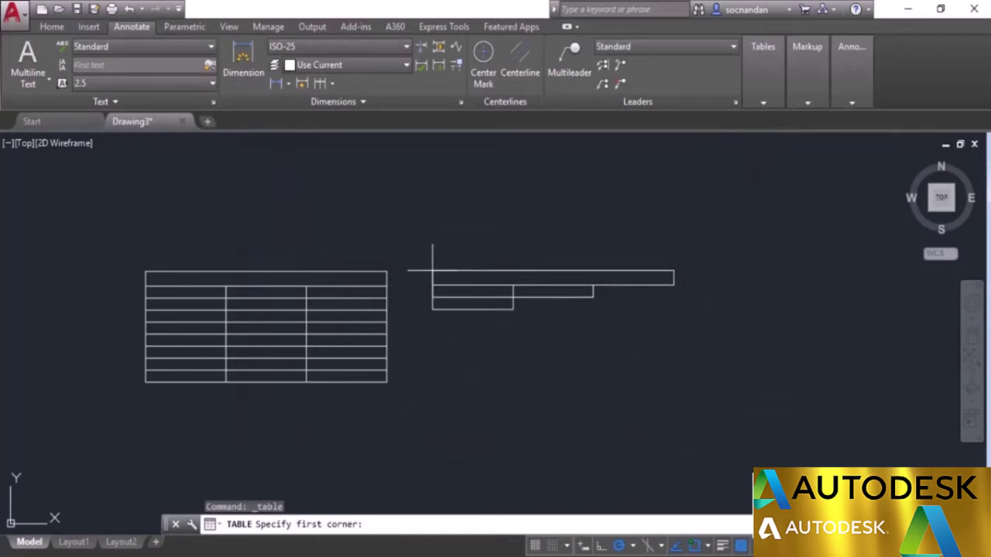
click(432, 270)
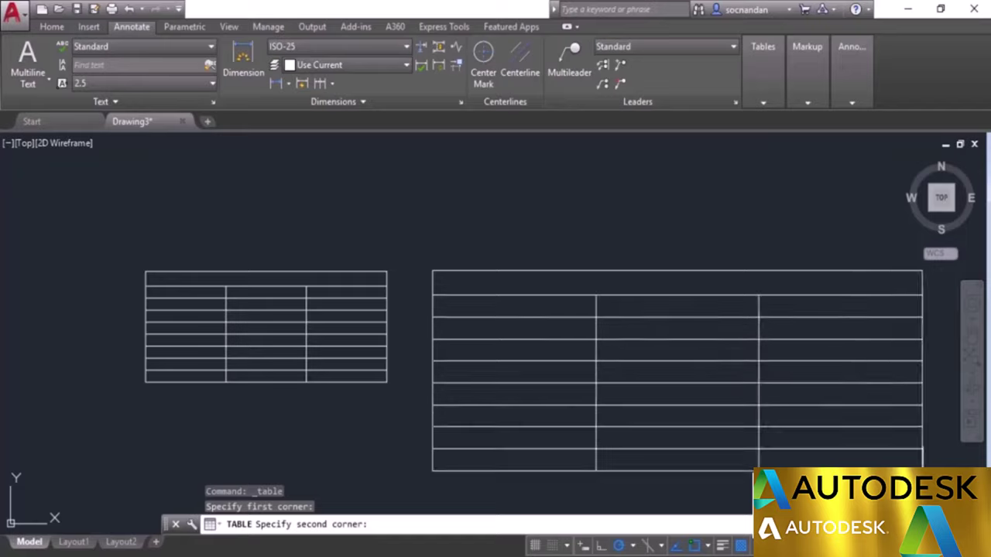
click(879, 393)
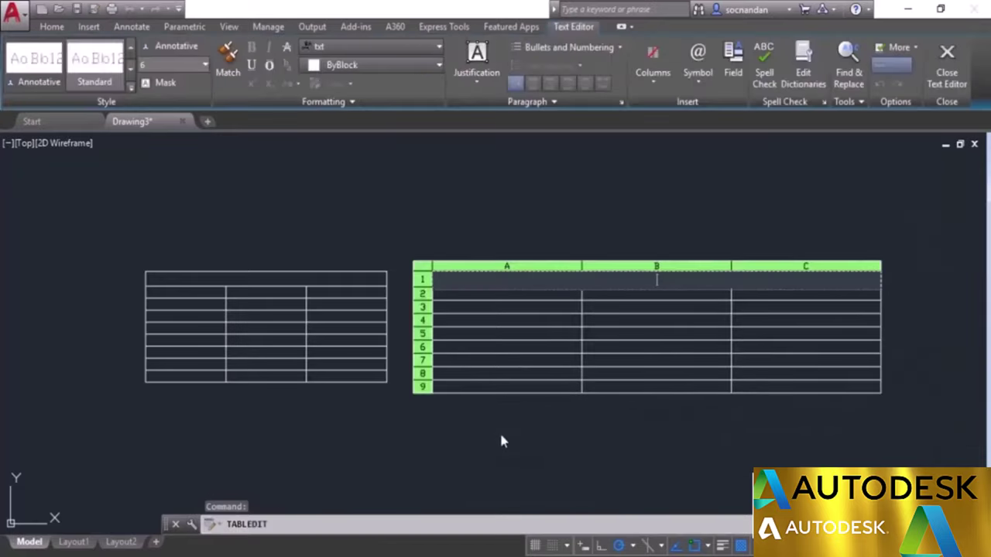
click(500, 441)
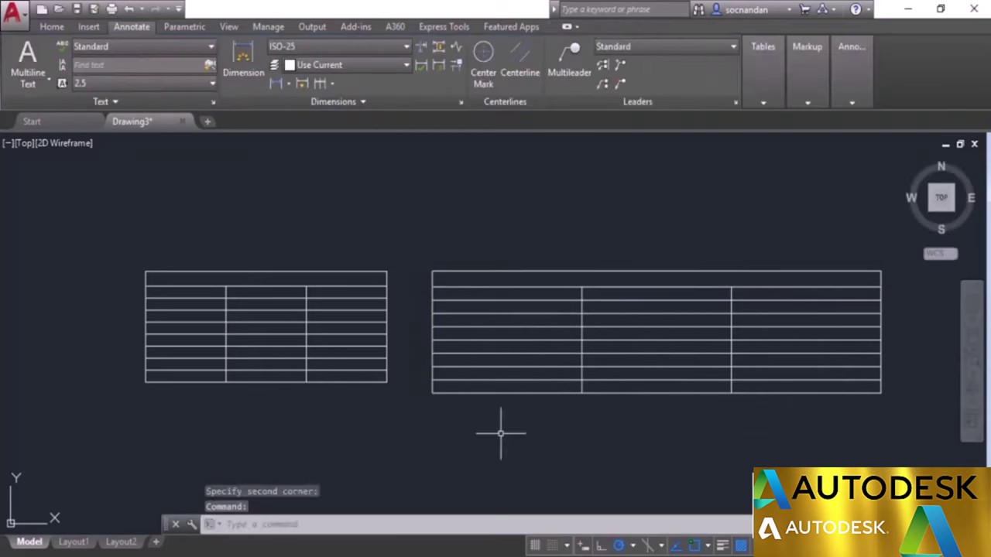
- Erase the second, wider table from the drawing
click(554, 432)
click(520, 345)
right_click(509, 336)
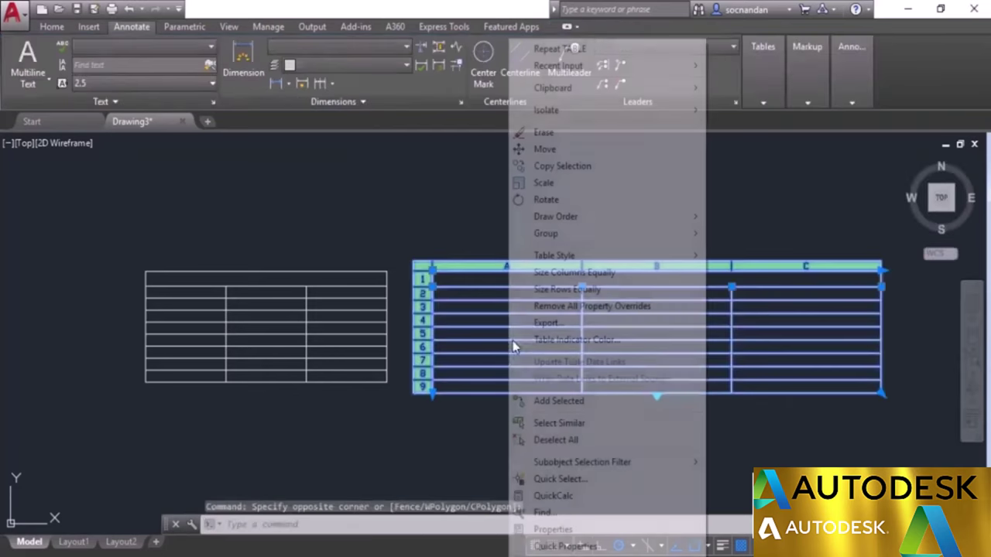
click(542, 133)
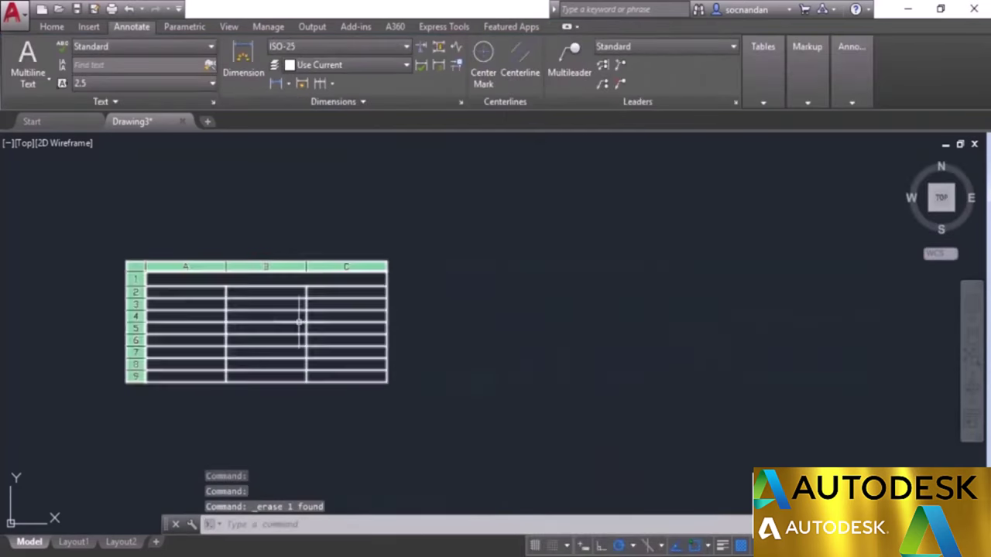
- Select cell A2 of the remaining table to examine the table cell editing tools, and clear the selection
mouse_move(302, 321)
middle_down()
mouse_move(400, 317)
mouse_move(560, 339)
mouse_move(475, 338)
middle_up()
scroll(521, 350, up, 3)
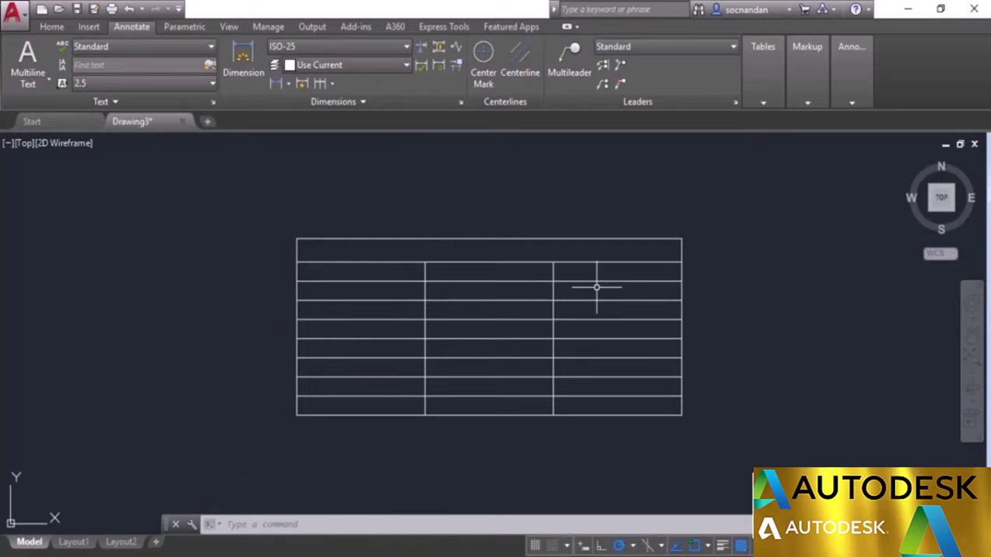
click(400, 274)
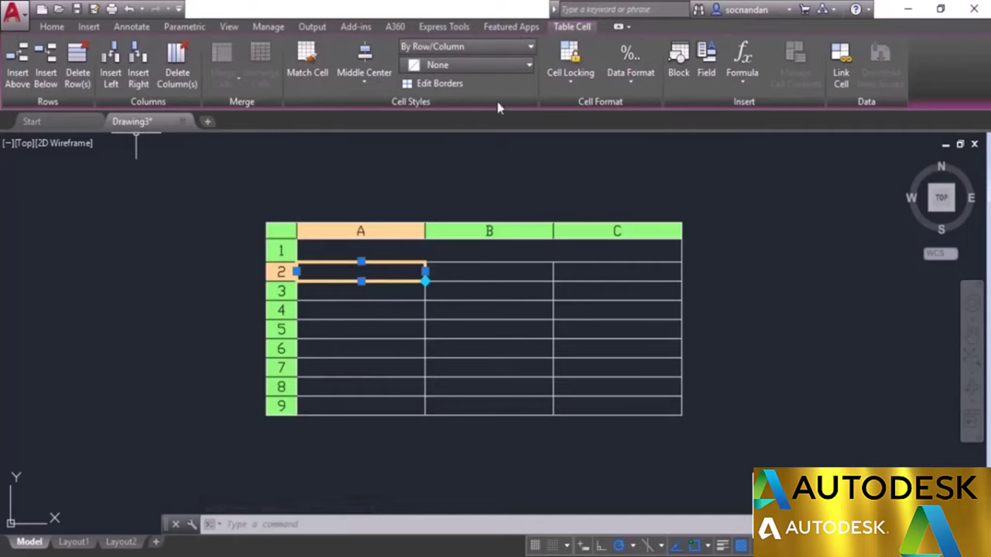
click(504, 165)
click(493, 173)
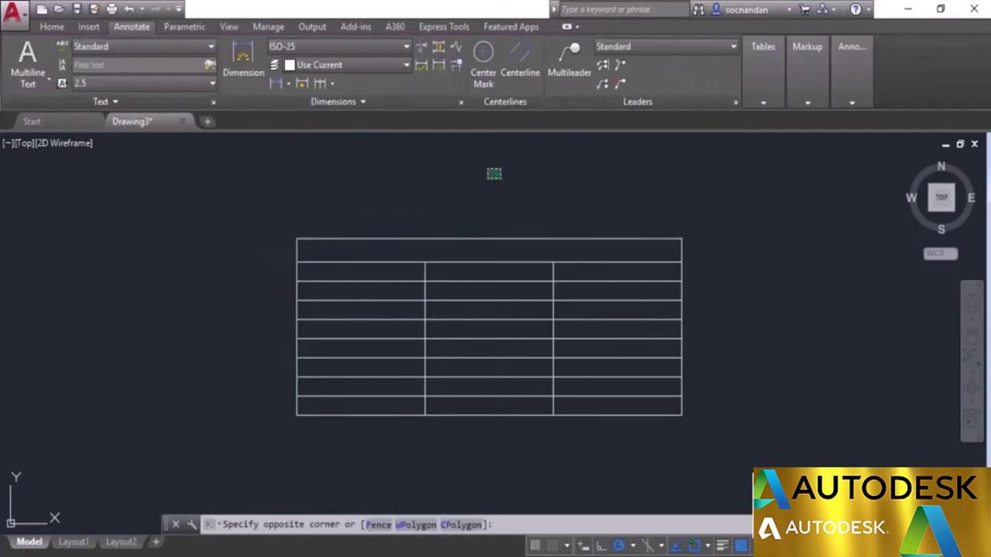
- Stretch the whole table uniformly wider, then uniformly taller, keeping its upper-left corner fixed
click(753, 449)
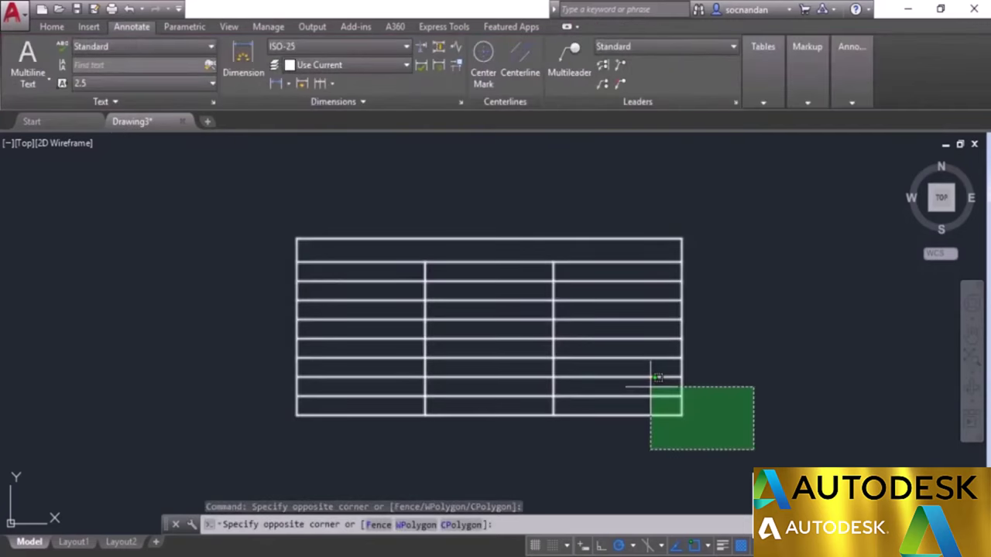
click(650, 387)
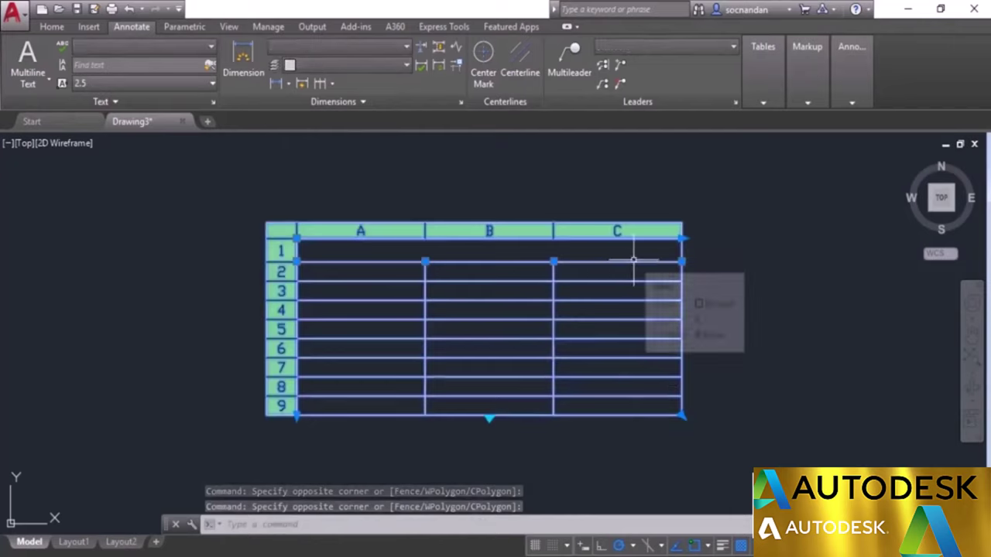
click(682, 238)
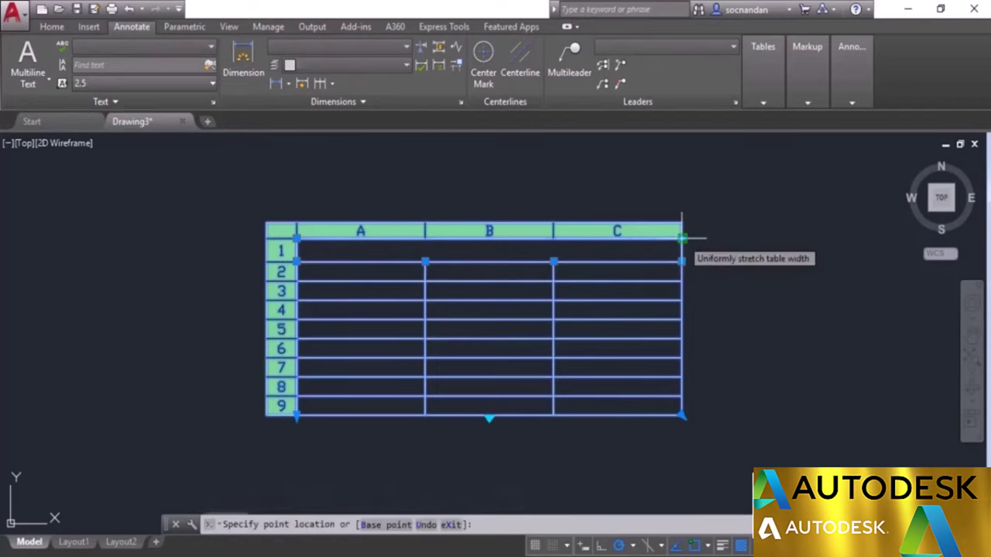
click(782, 239)
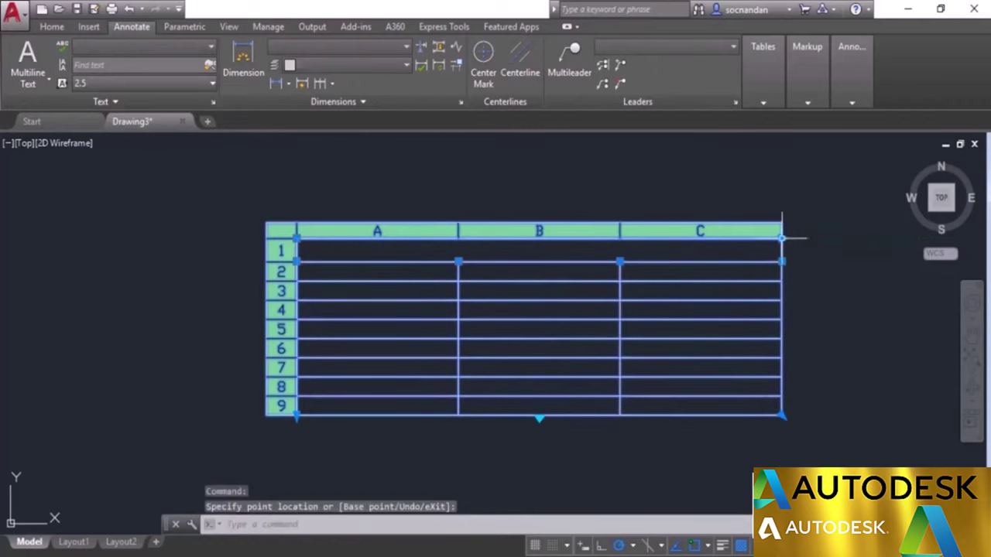
click(296, 416)
click(297, 467)
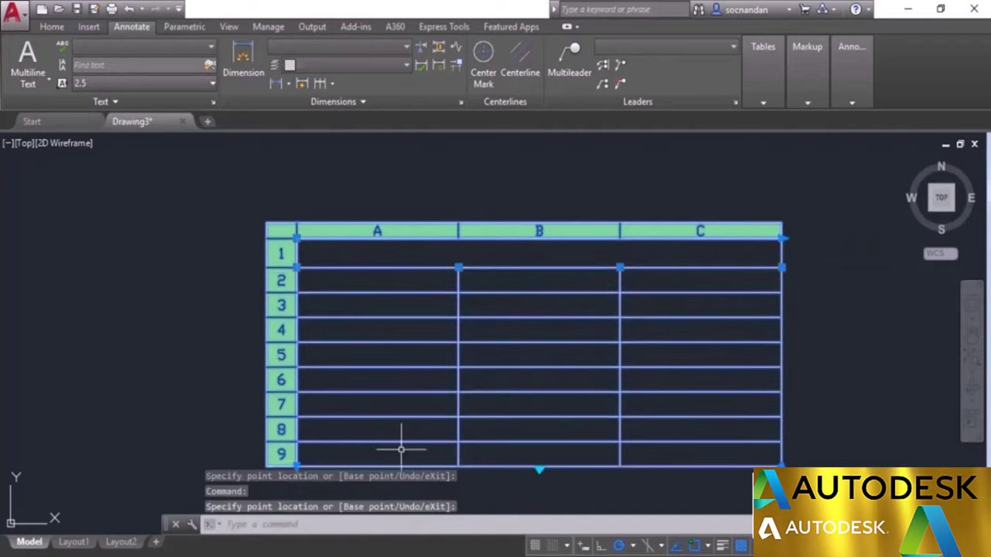
- Narrow column A to about a third of its width and shift the boundary between columns B and C toward column A
click(458, 268)
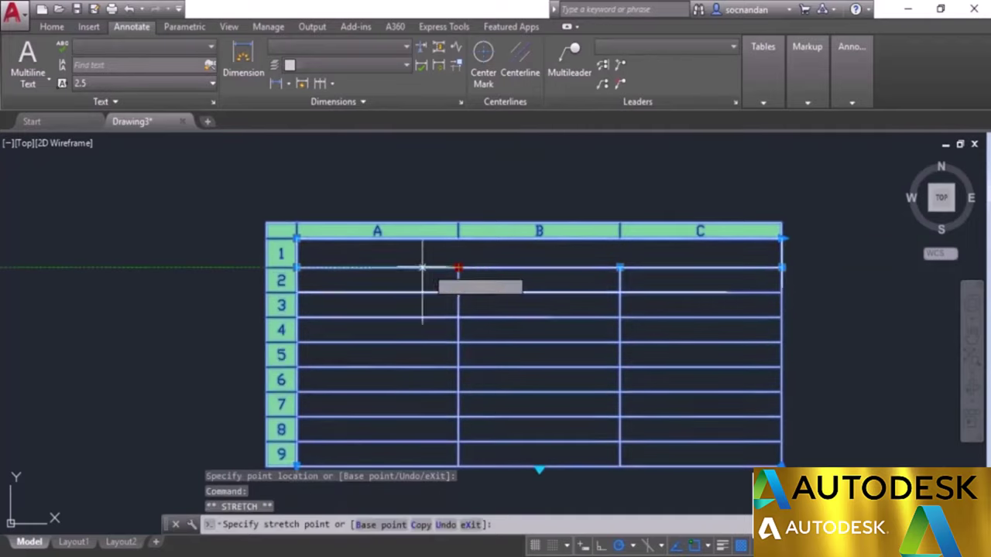
click(353, 268)
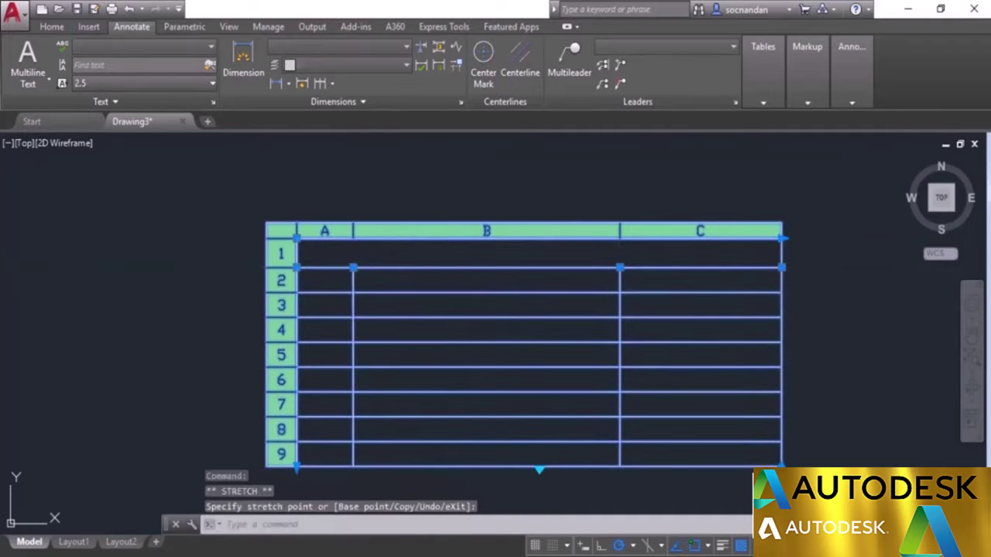
click(620, 268)
click(548, 268)
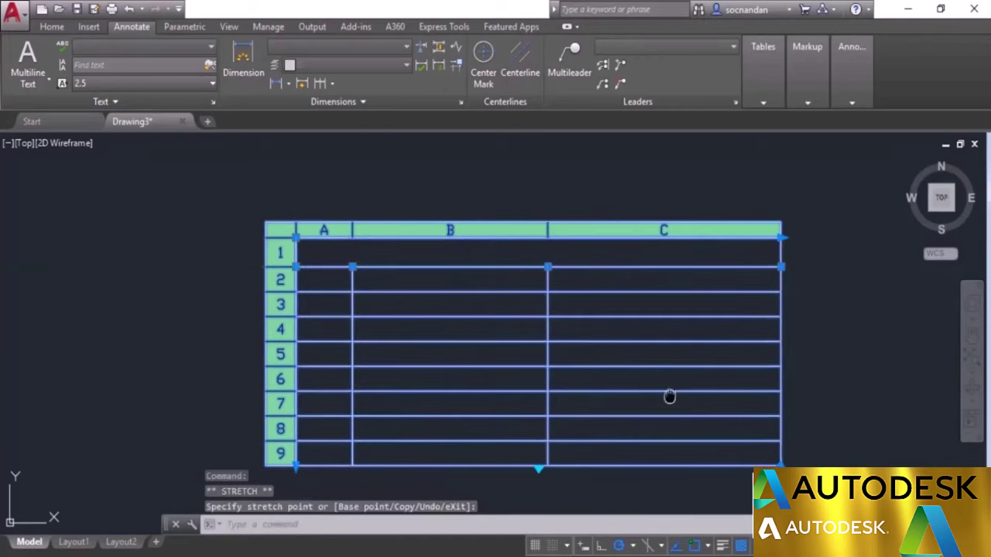
middle_drag(668, 397, 641, 371)
key(Escape)
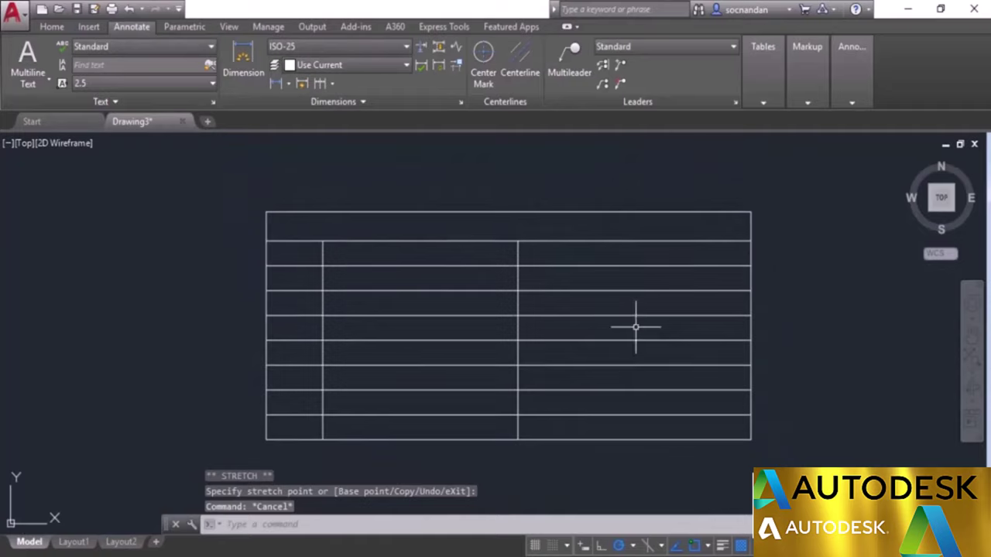
click(430, 362)
key(Escape)
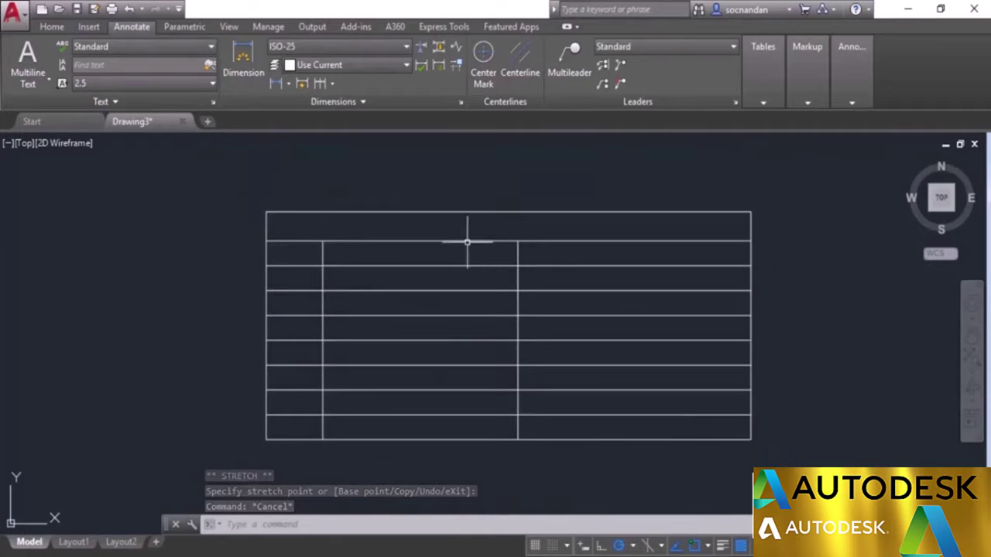
- Enter the title "Marks Statement" in the merged title cell of row 1
click(496, 226)
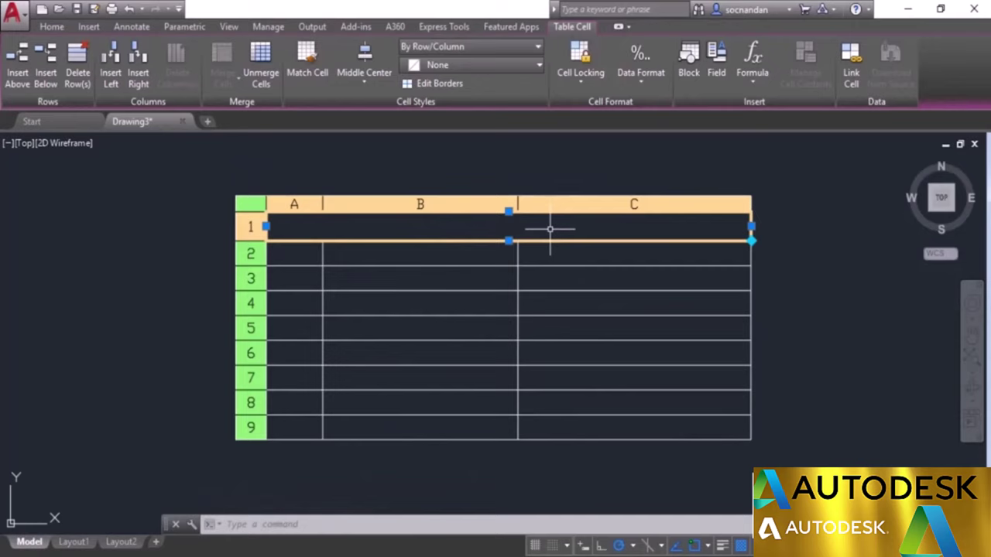
double_click(550, 229)
text(Marks Statement)
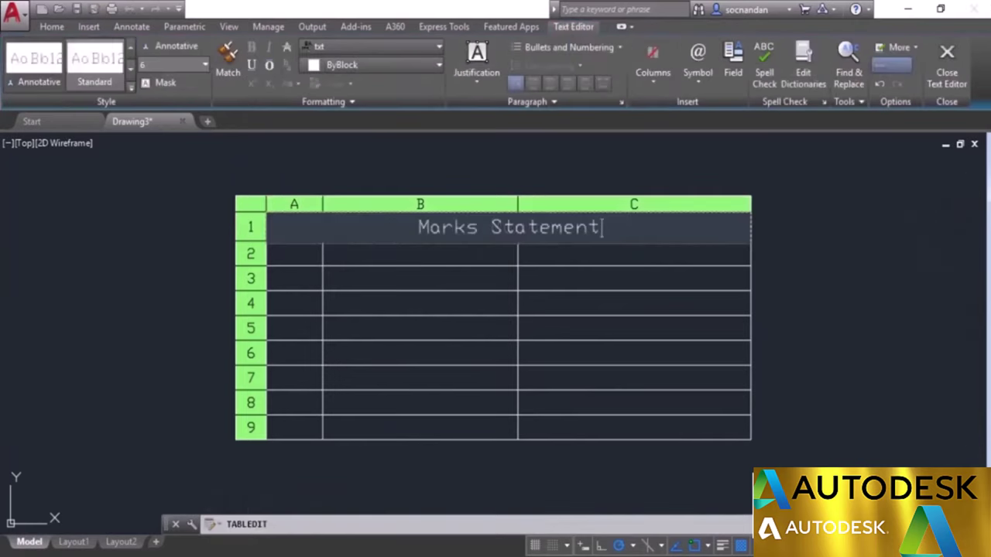
click(730, 173)
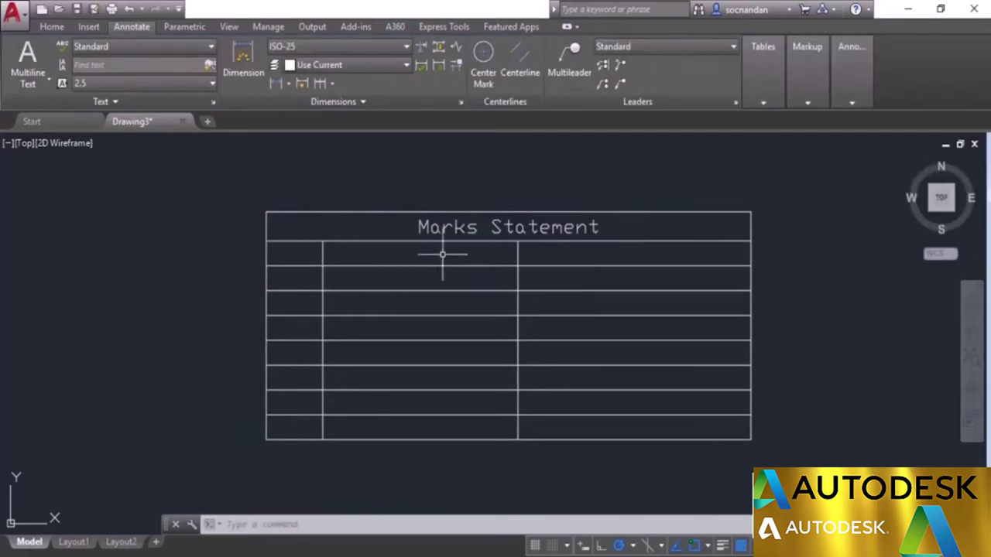
- Enter the number 1 in cell A2 and the number 2 in cell A3
click(299, 251)
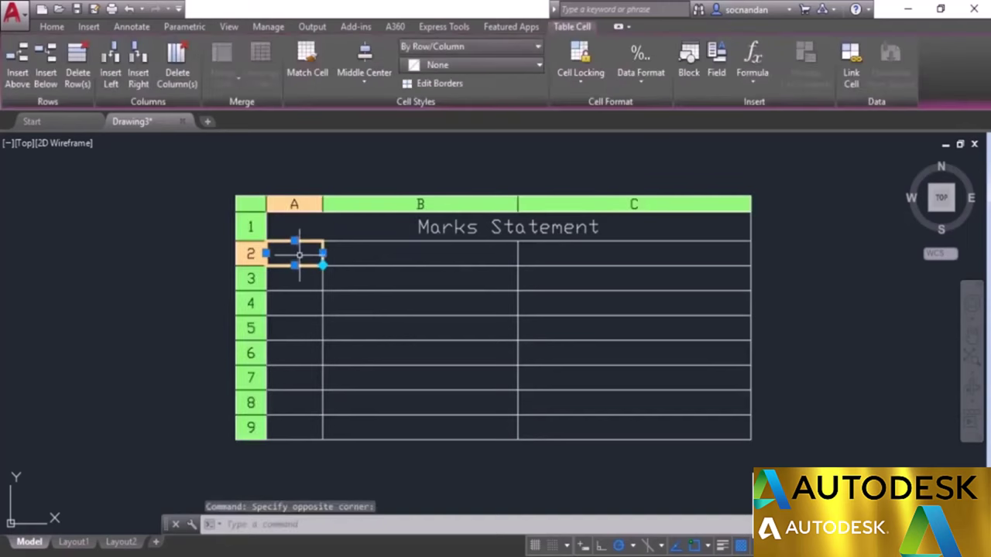
text(1)
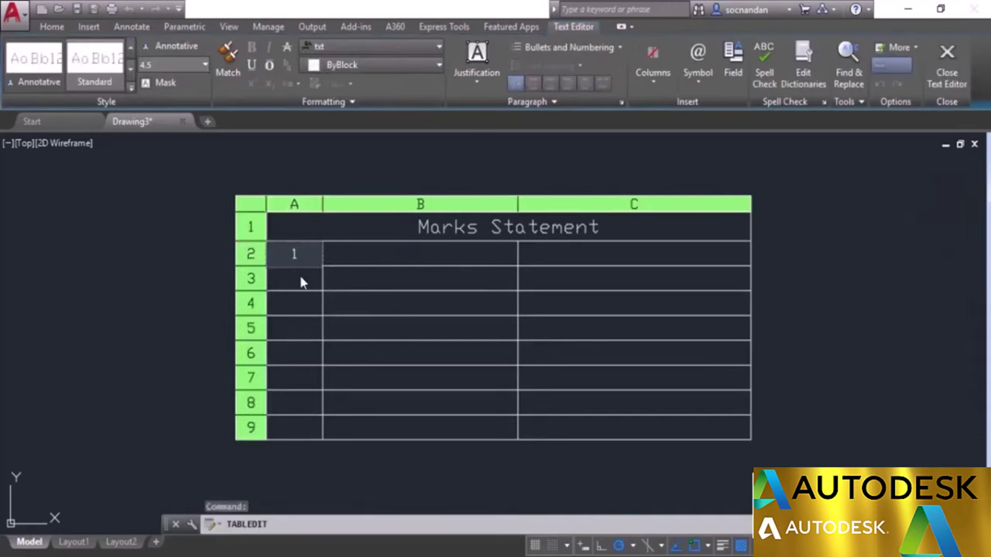
key(Escape)
click(300, 277)
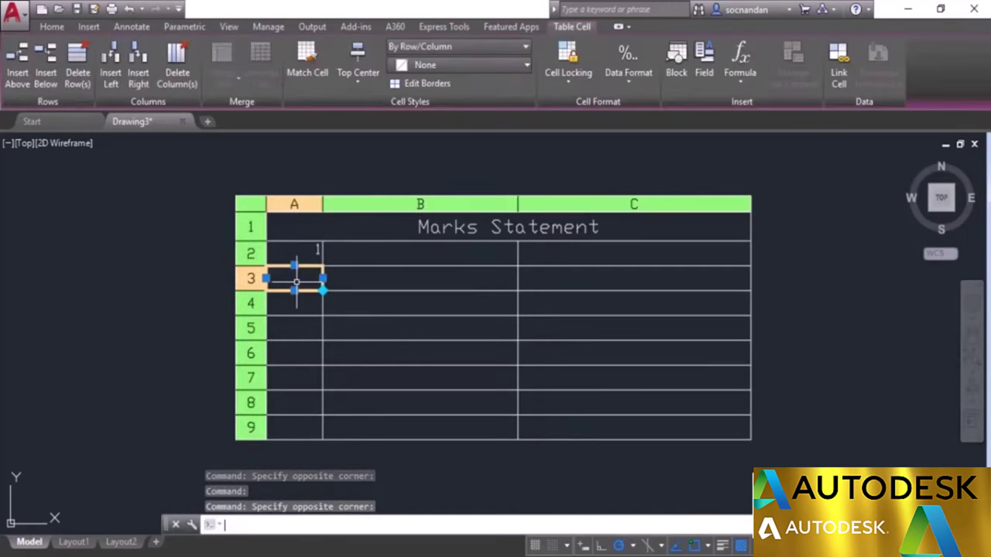
text(2)
click(309, 253)
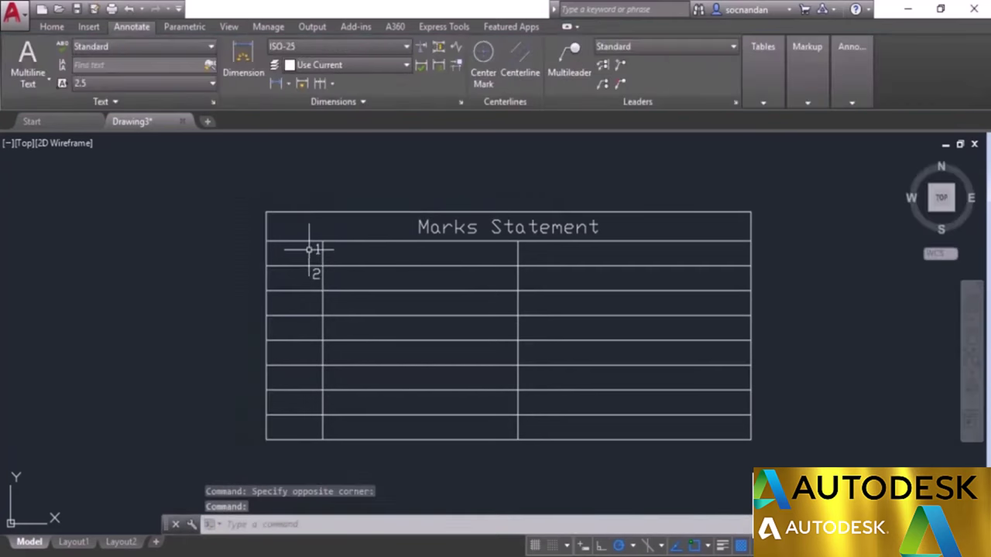
key(Escape)
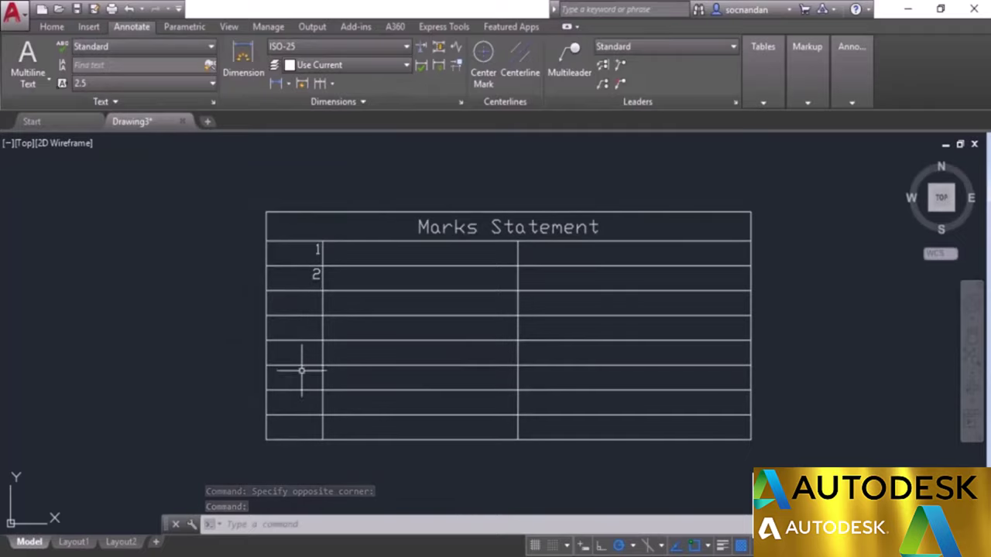
- Auto-fill the number series from cells A2:A3 down column A to row 8
click(313, 250)
key(Escape)
drag(308, 251, 306, 282)
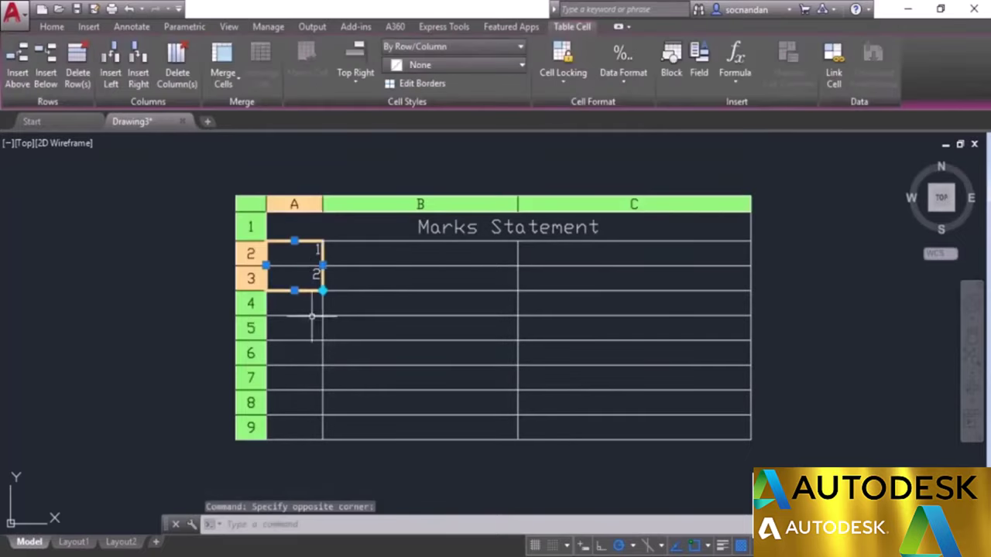
click(323, 290)
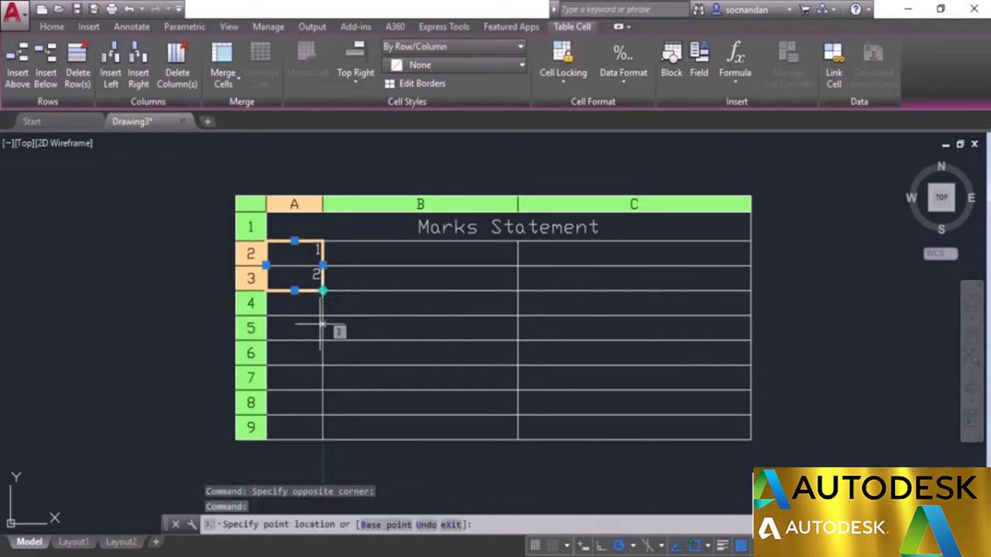
click(323, 414)
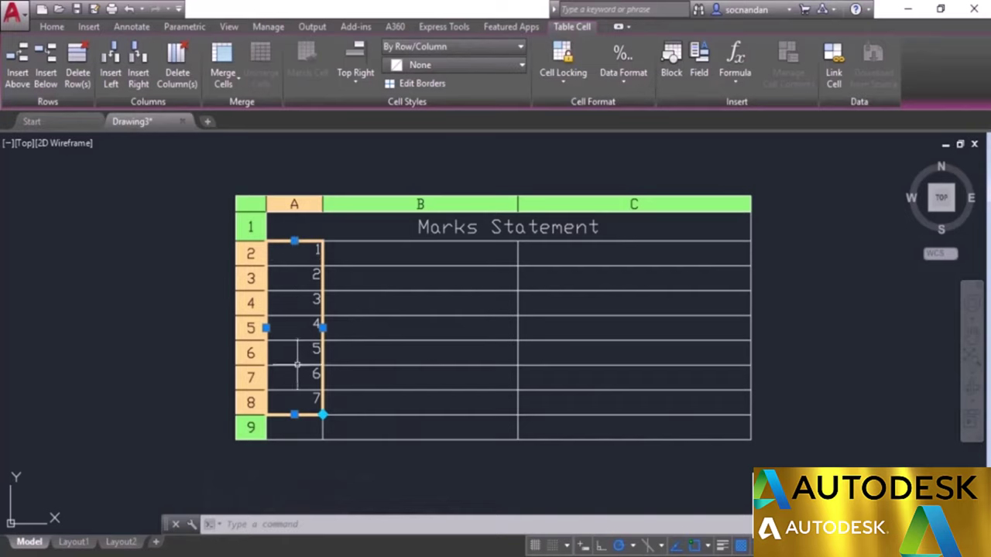
click(336, 449)
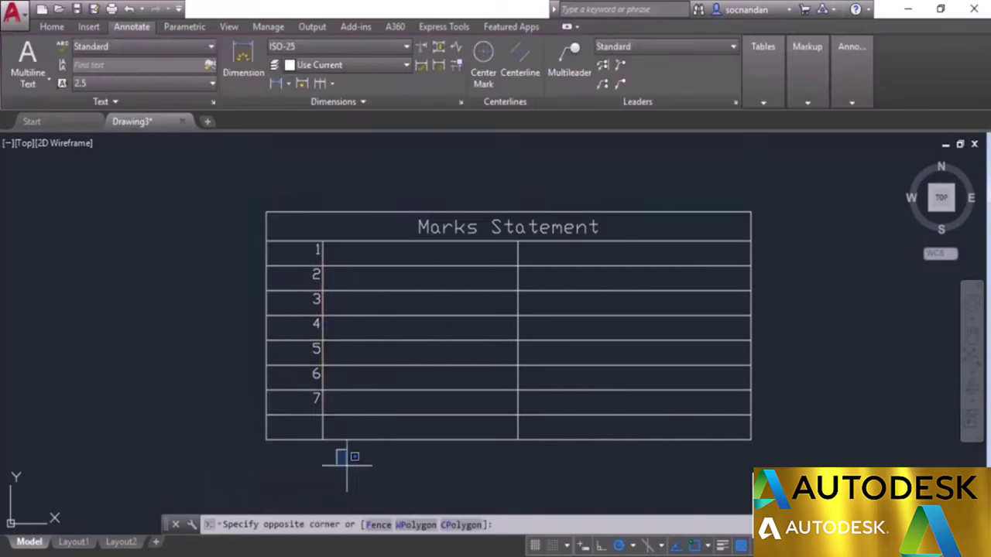
click(353, 471)
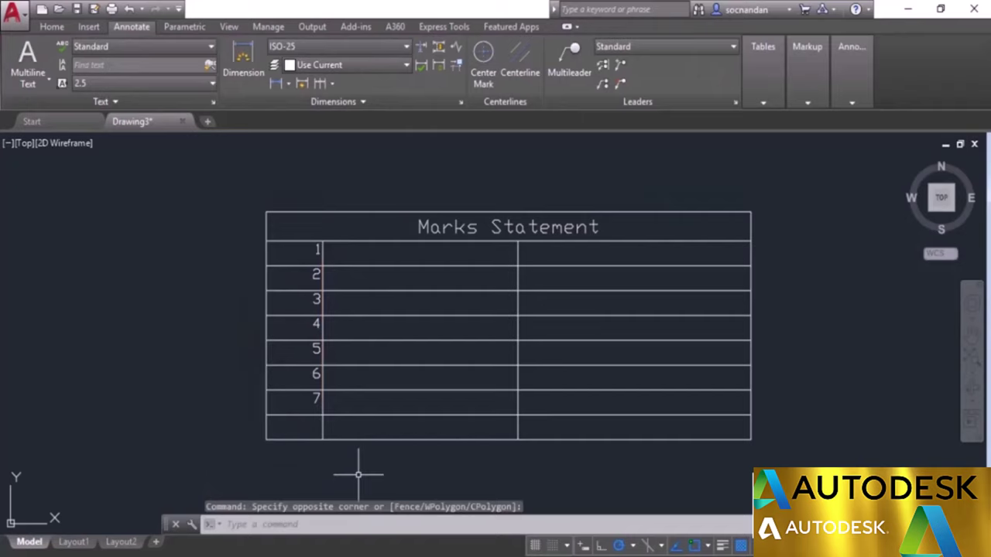
key(Escape)
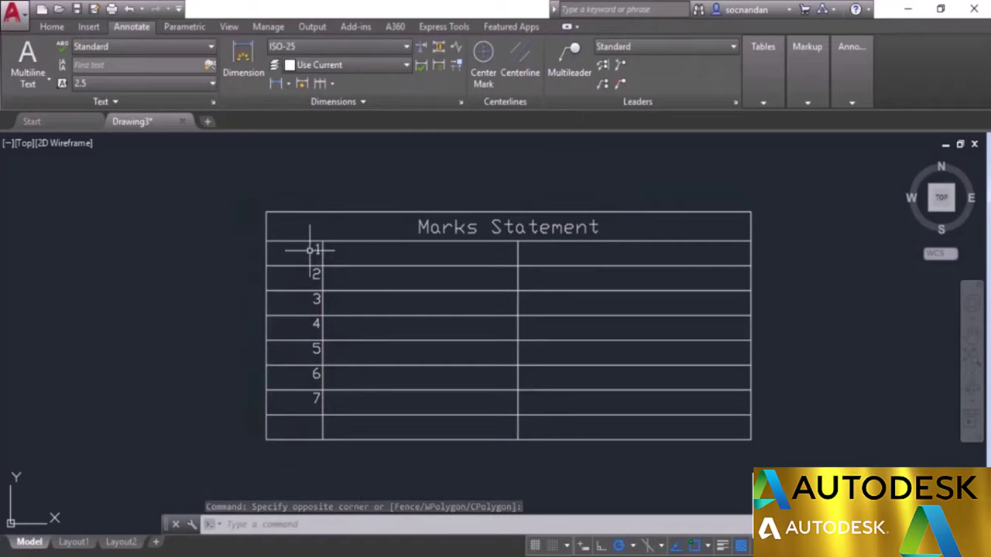
- Set the alignment of the numbered cells A2 through A8 to Middle Center
click(309, 311)
key(Escape)
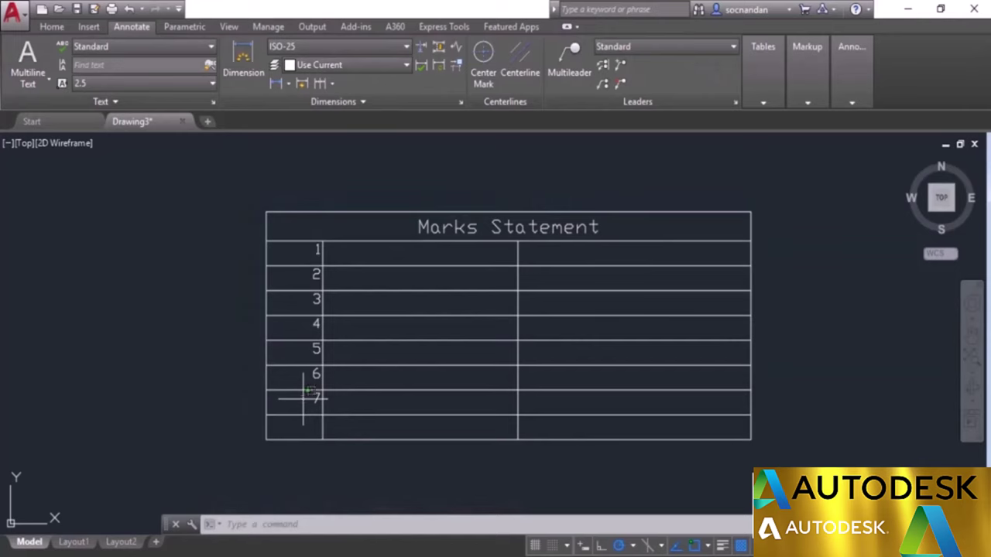
click(303, 397)
click(304, 252)
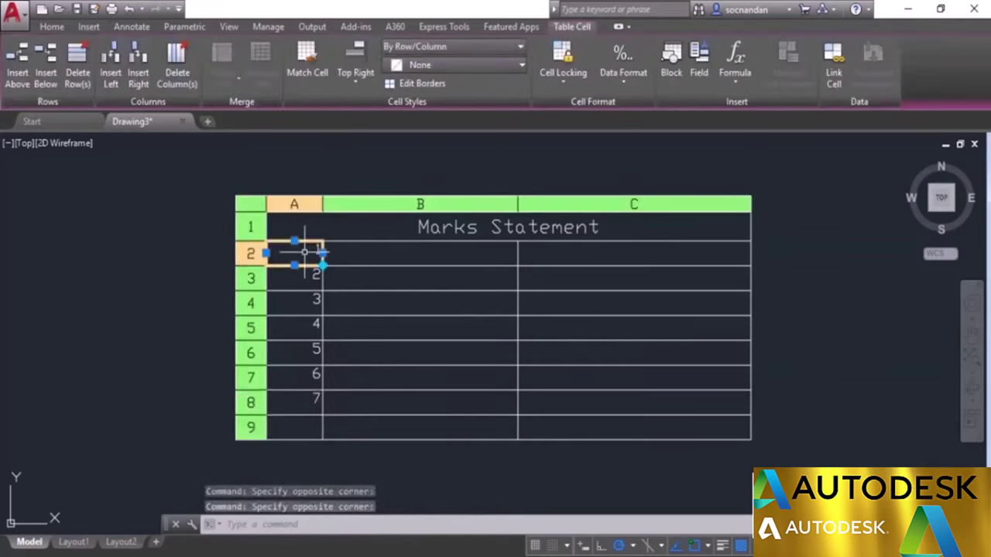
drag(304, 252, 286, 403)
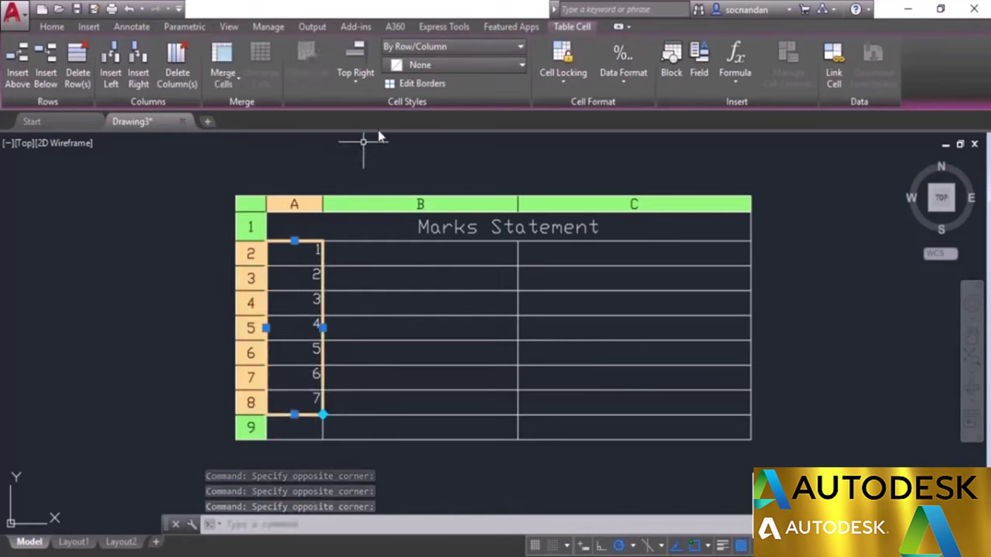
click(364, 73)
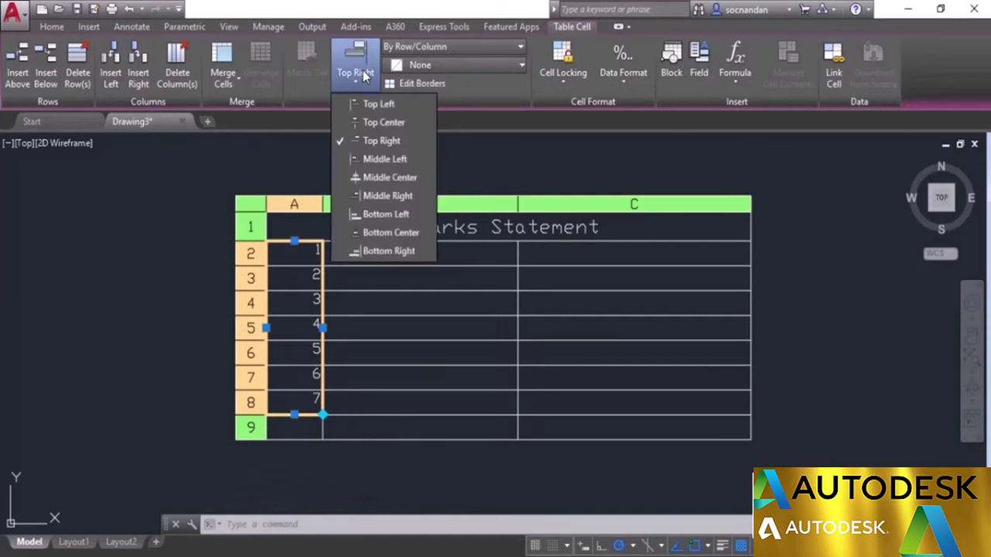
click(387, 177)
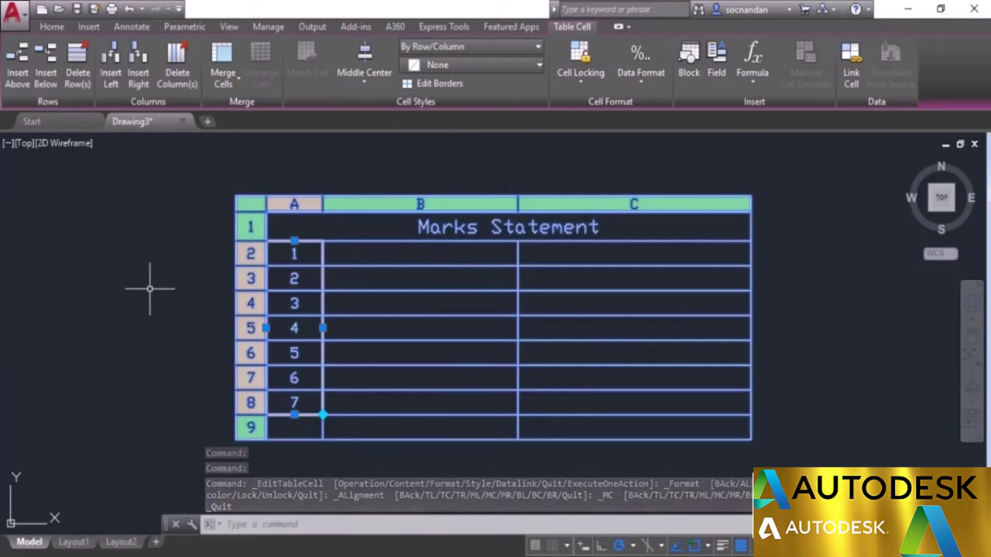
key(Escape)
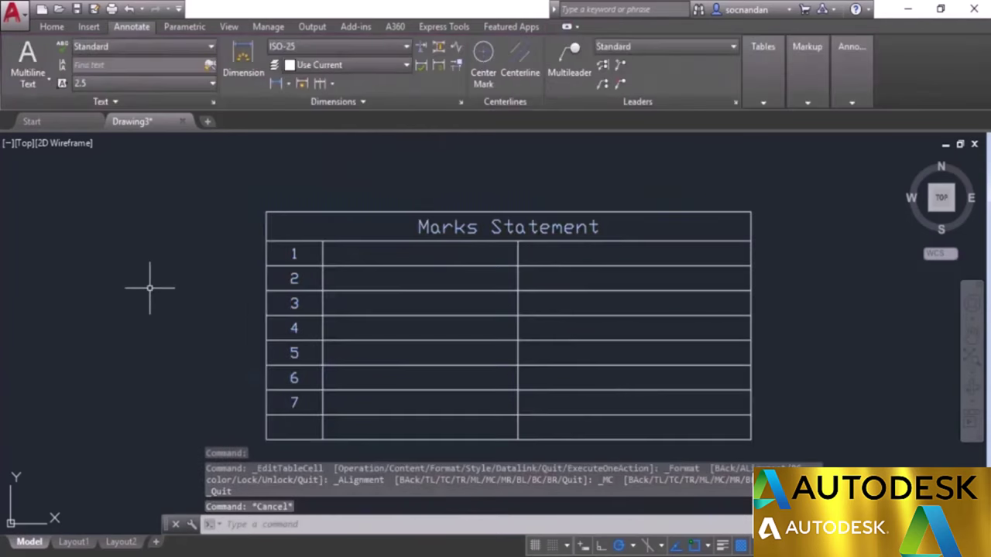
- Insert a row below row 9 of the table, and delete the selected row 9
middle_drag(150, 285, 147, 248)
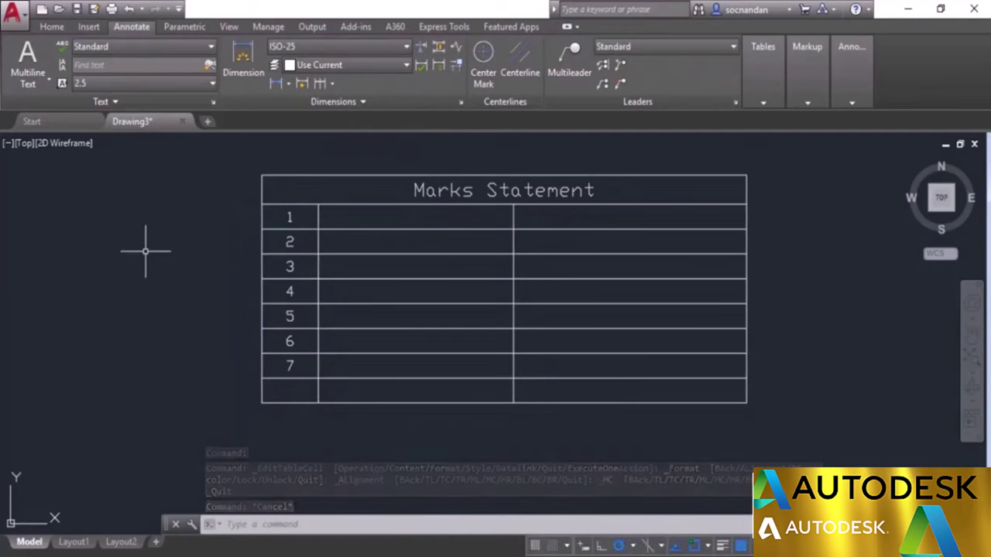
click(274, 389)
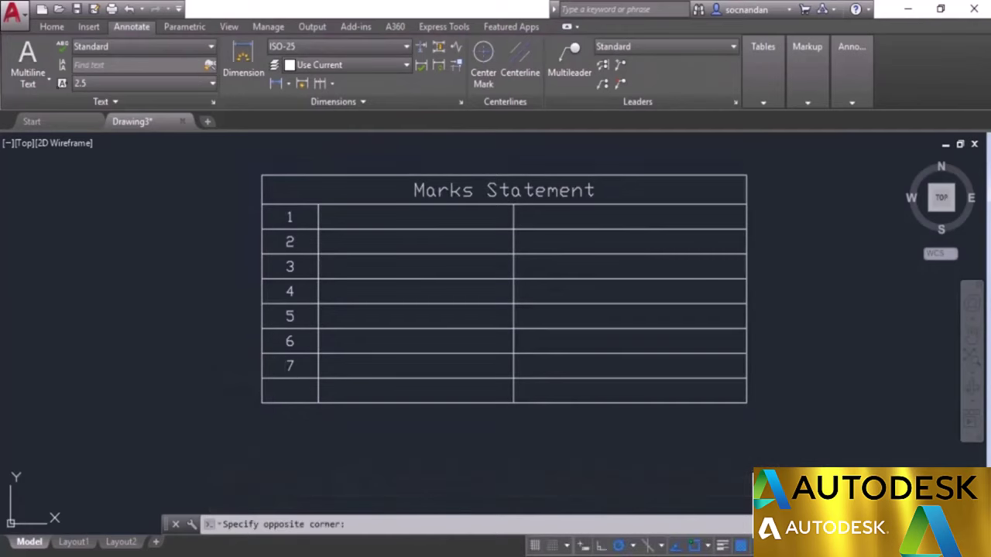
click(284, 393)
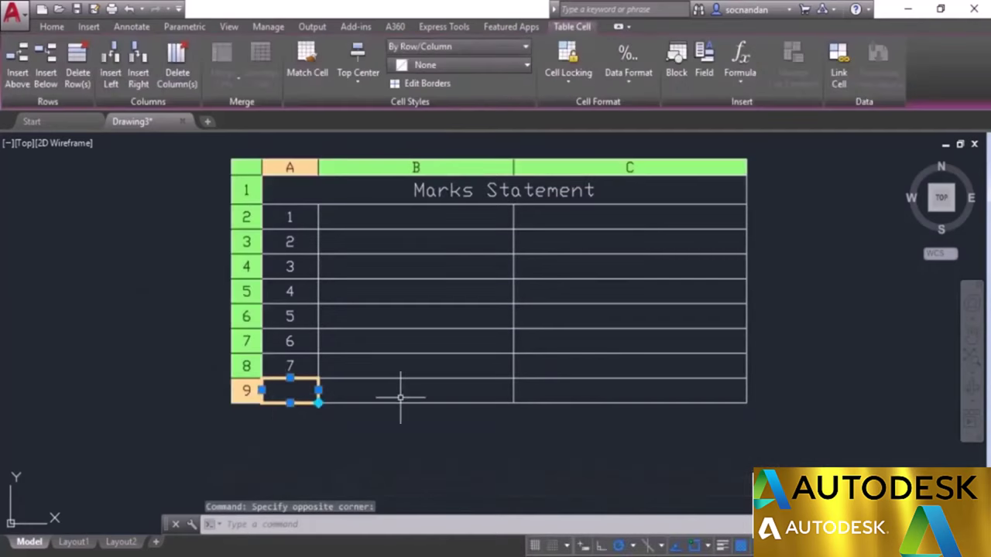
click(46, 69)
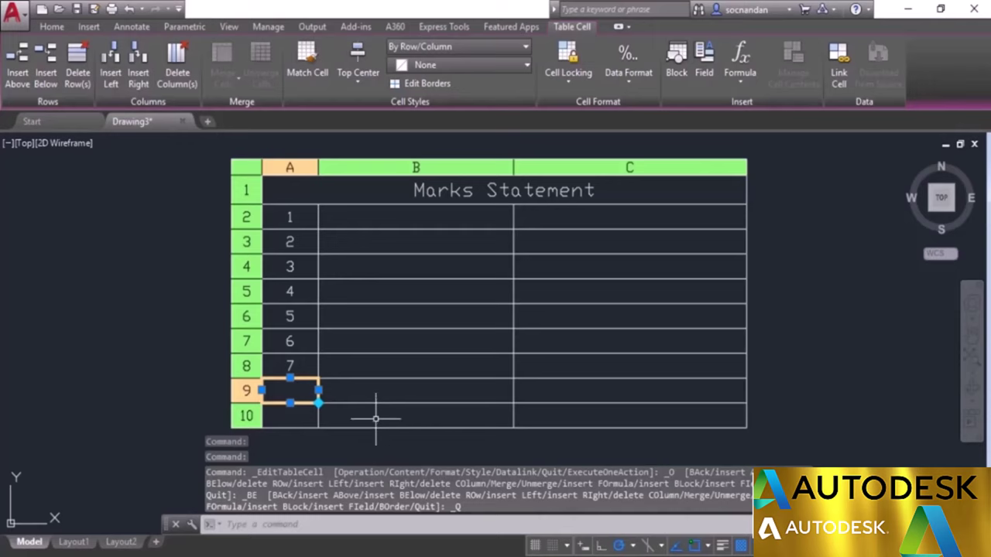
click(81, 70)
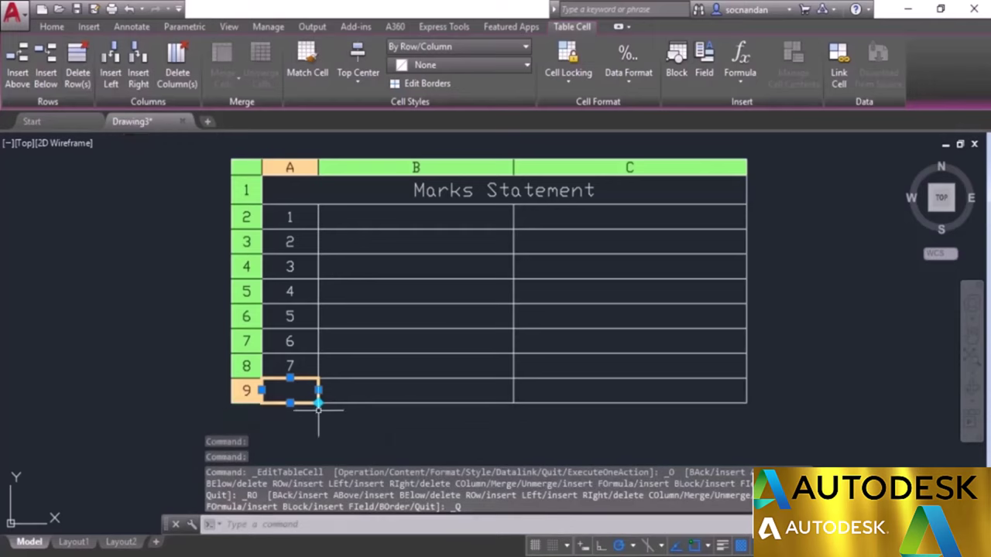
- Insert a column to the right of column B in the table, and delete the selected column B
click(461, 389)
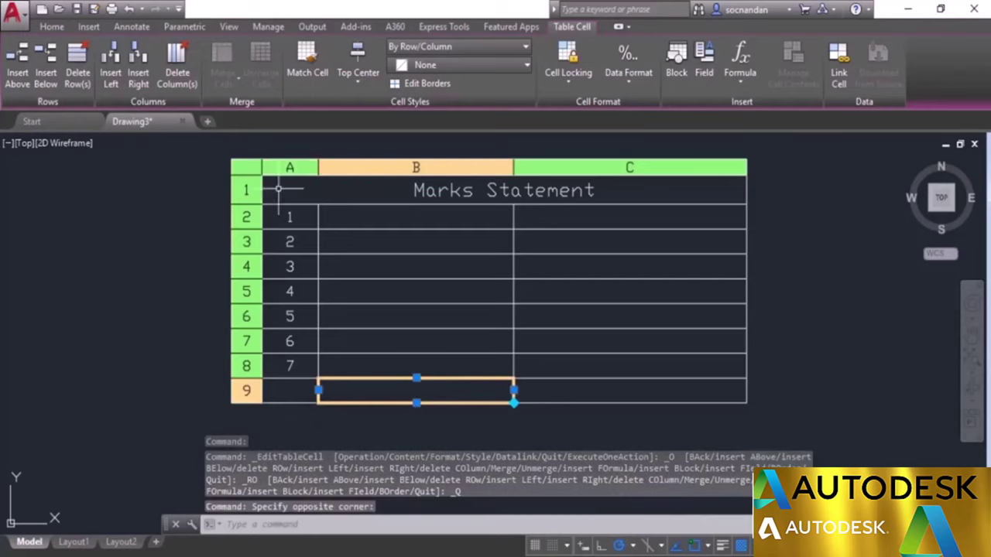
click(138, 69)
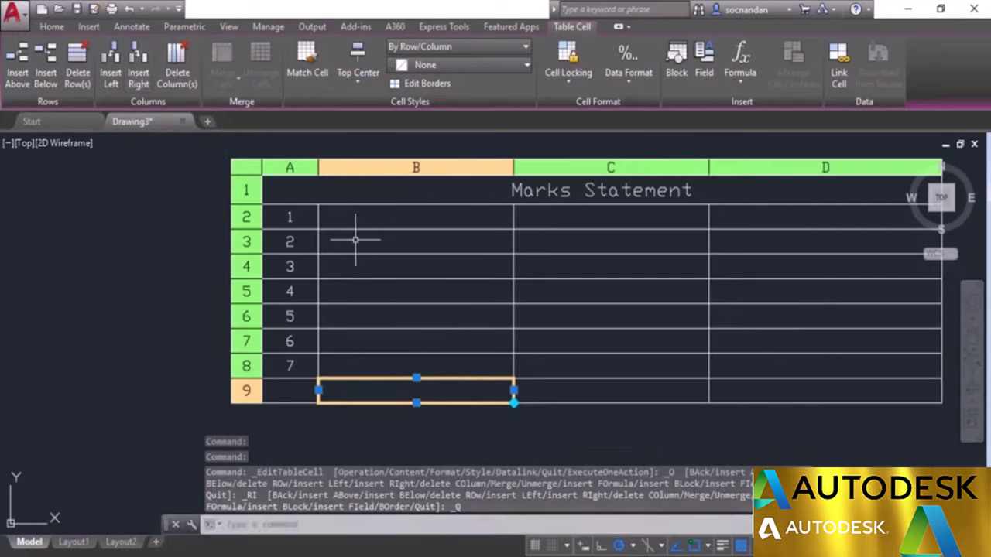
click(178, 73)
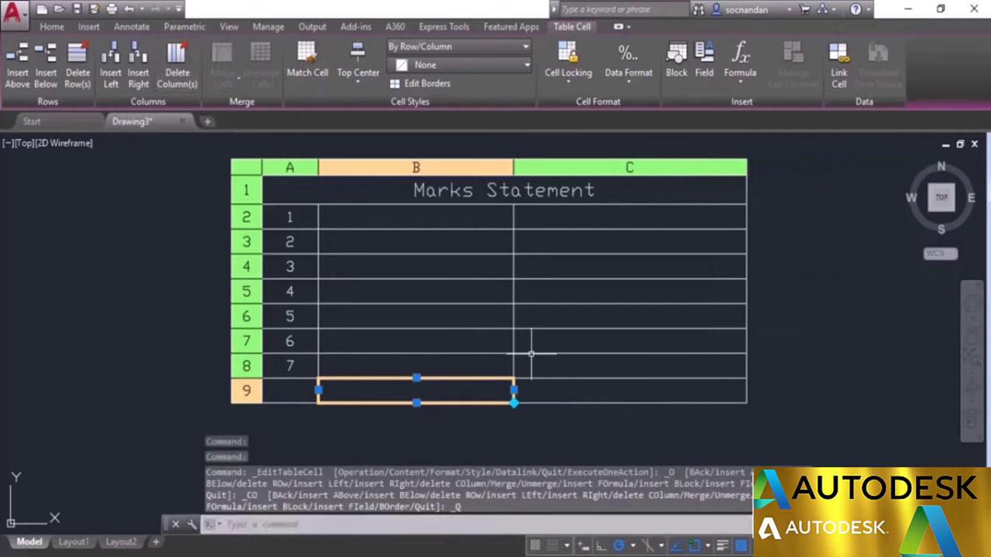
click(435, 426)
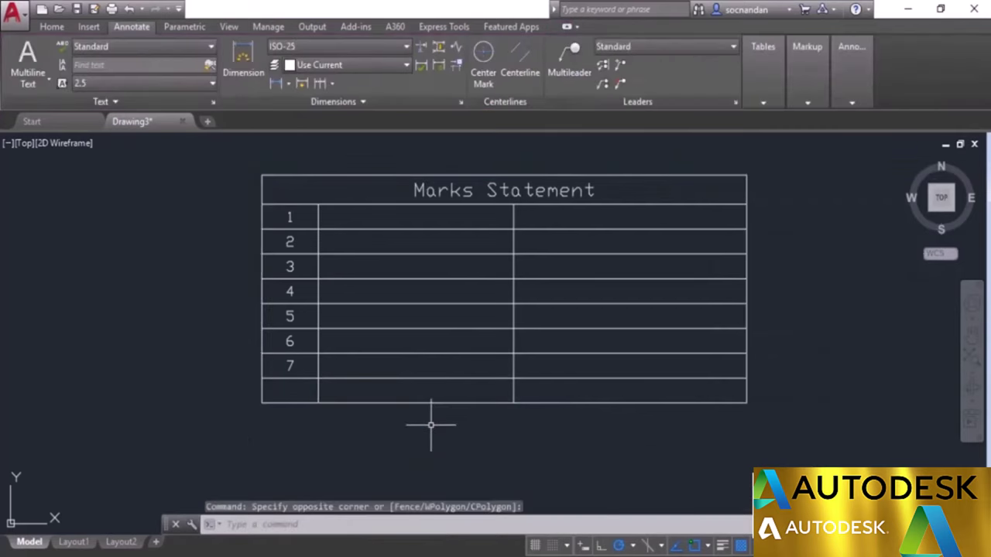
- Set the background fill of the Marks Statement title cell to the light pink color 221,179,212
click(290, 263)
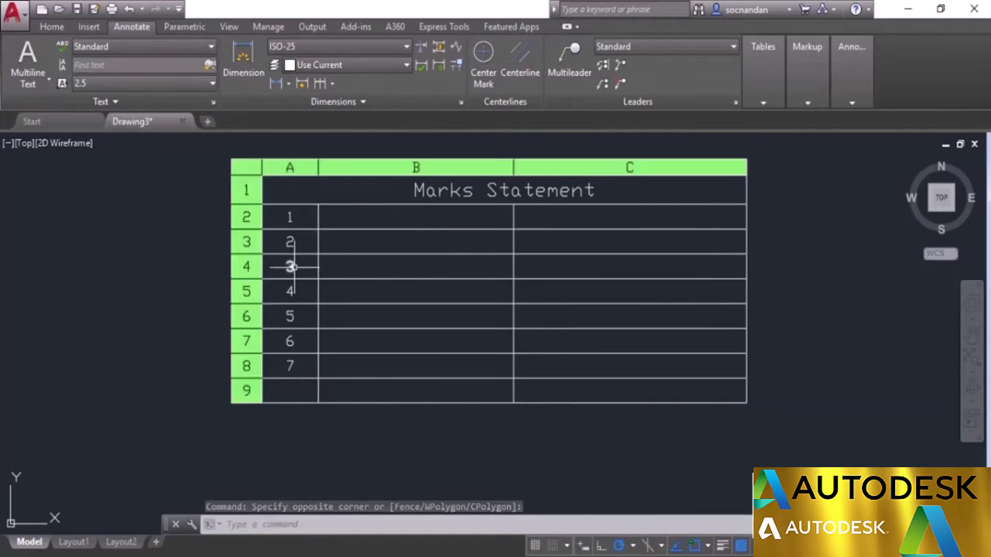
key(Escape)
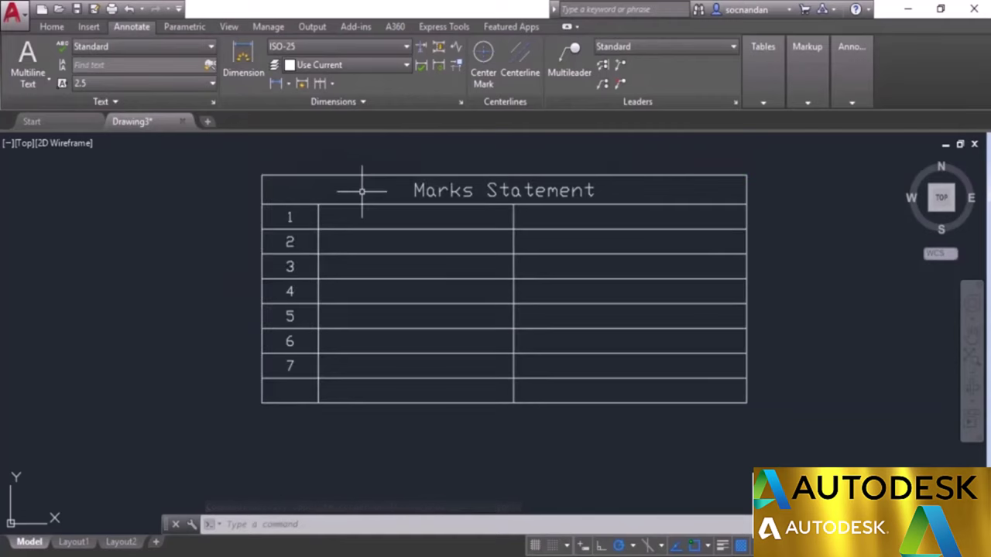
click(361, 191)
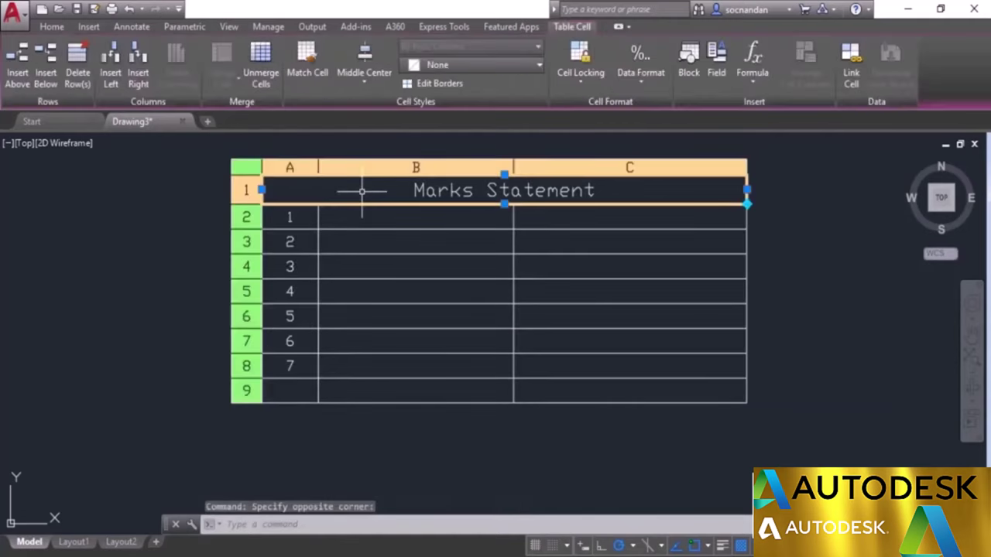
click(495, 64)
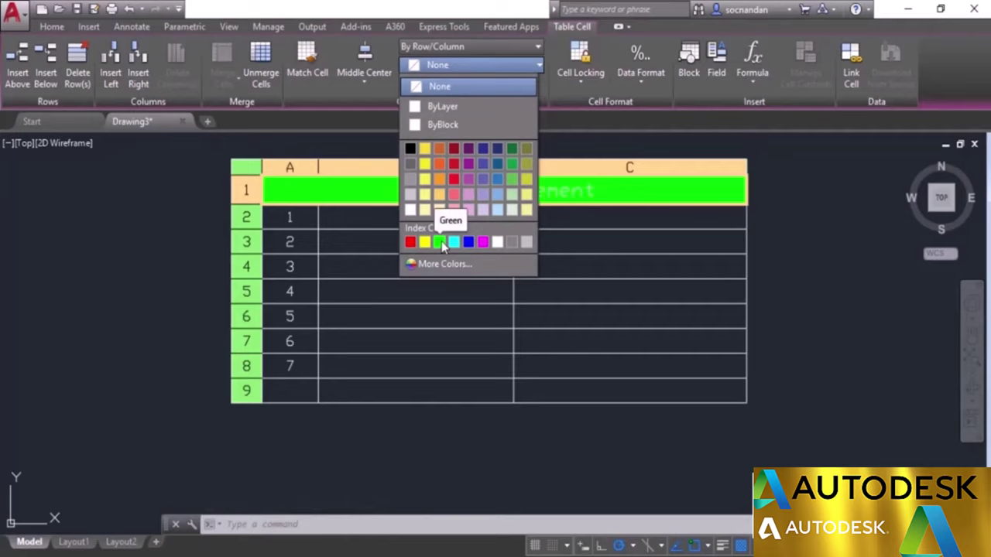
click(471, 211)
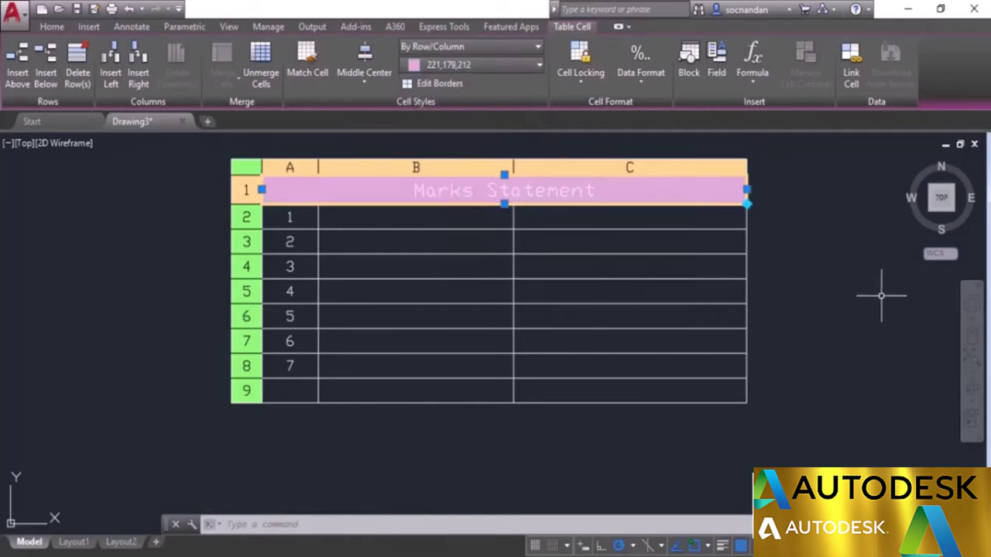
click(836, 307)
key(Escape)
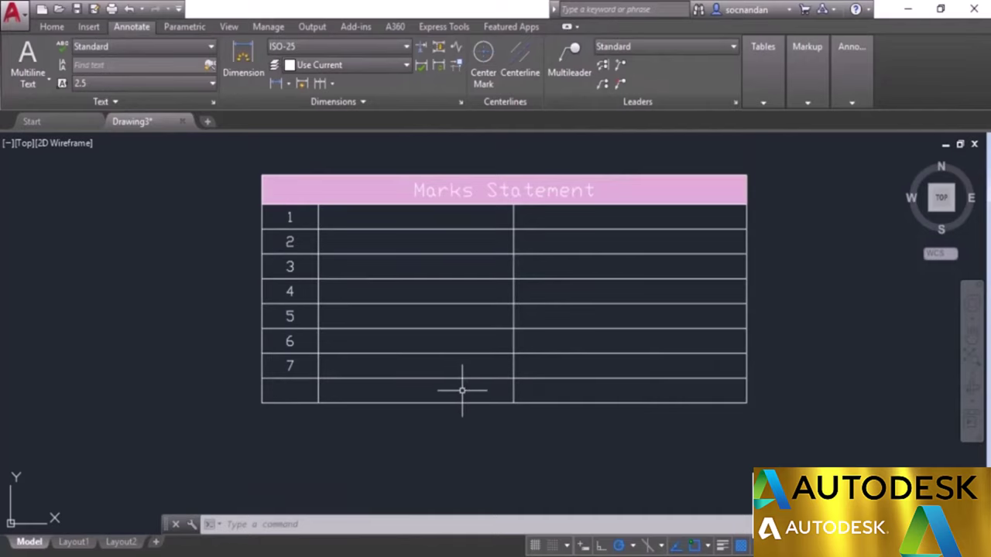
- Merge cells B9 and C9 in the table's last row with the Merge All option
click(556, 390)
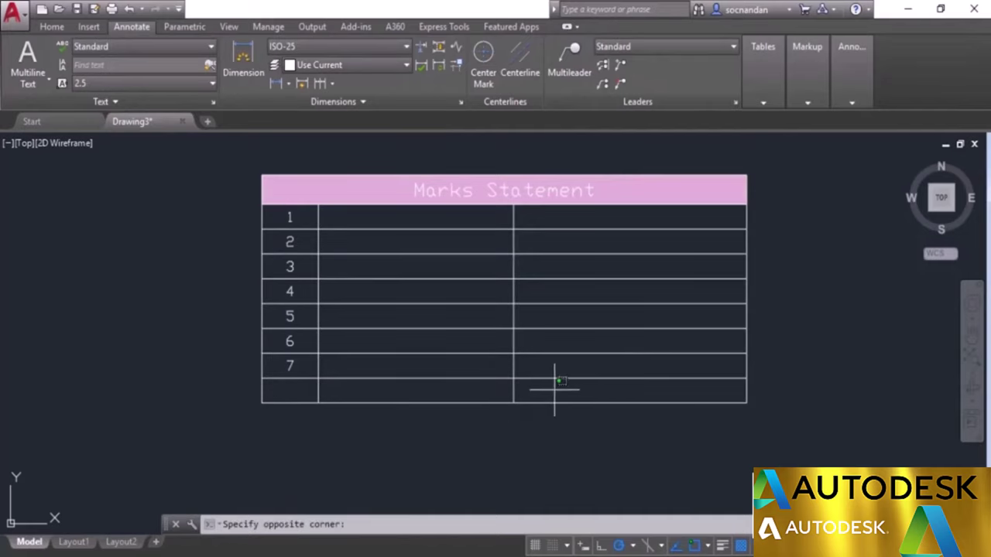
click(460, 388)
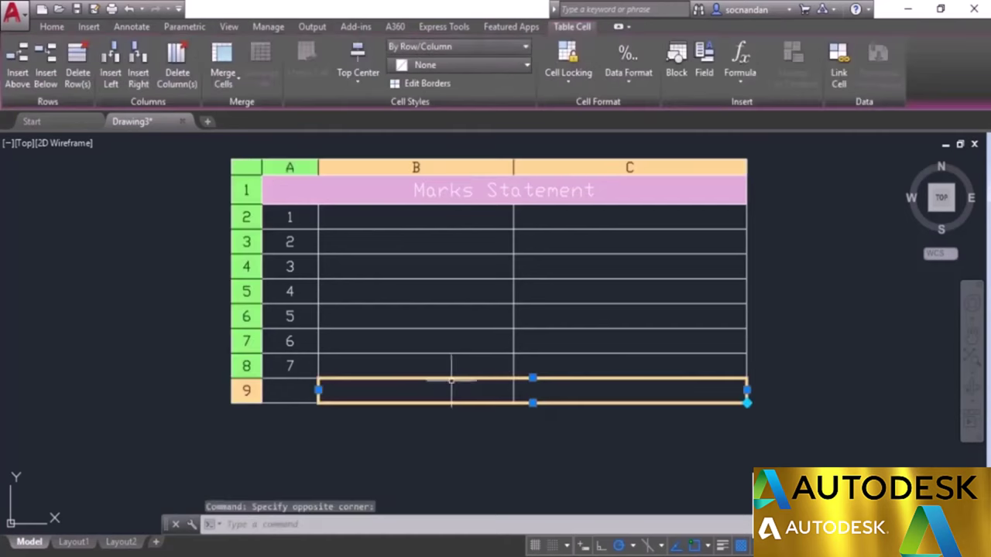
click(227, 83)
click(260, 109)
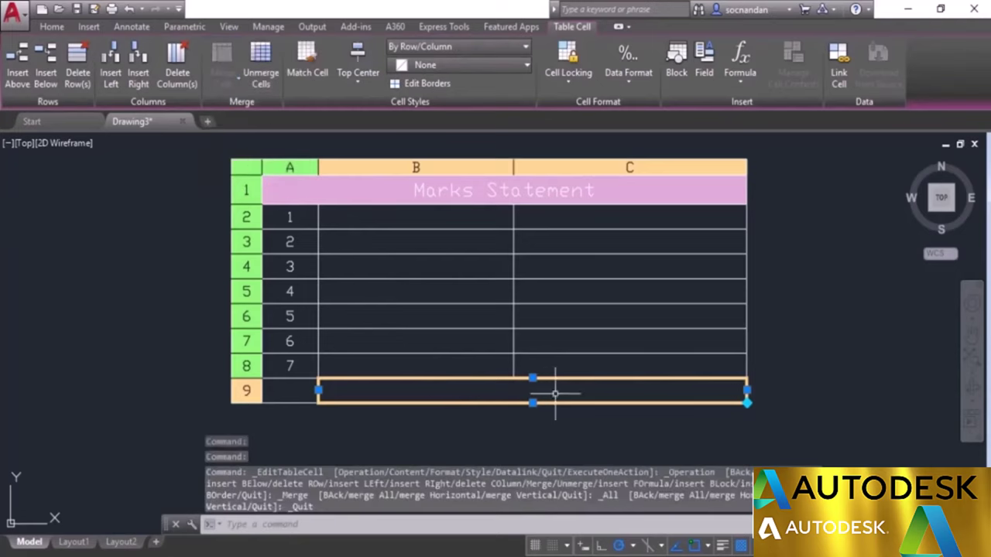
key(Escape)
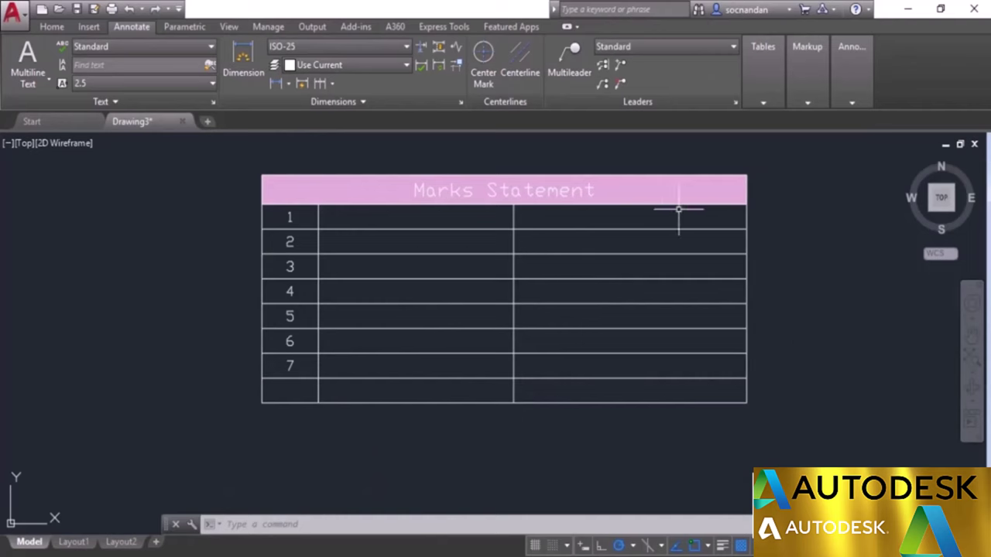
- Set the title cell's locking to Content and Format Locked, and return it to Unlocked
click(664, 187)
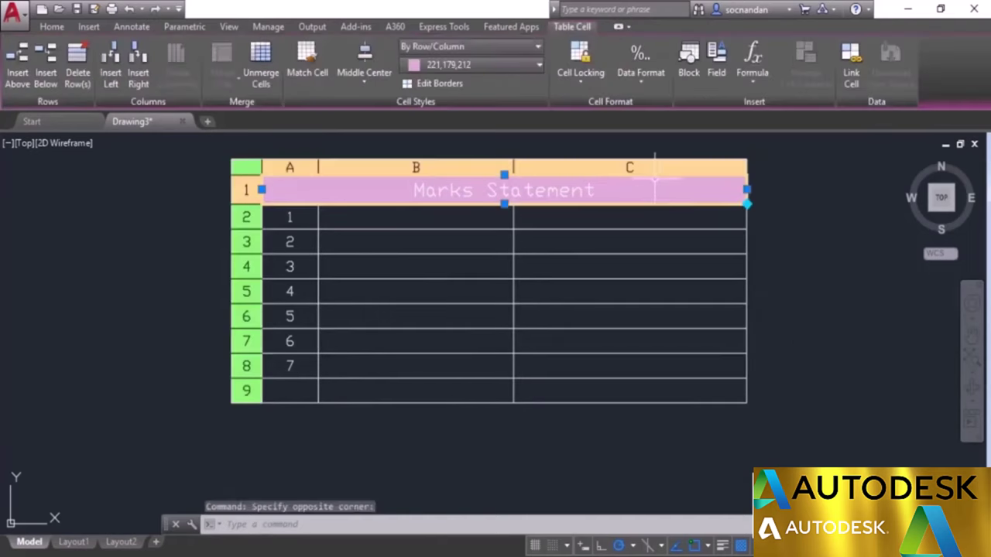
click(587, 82)
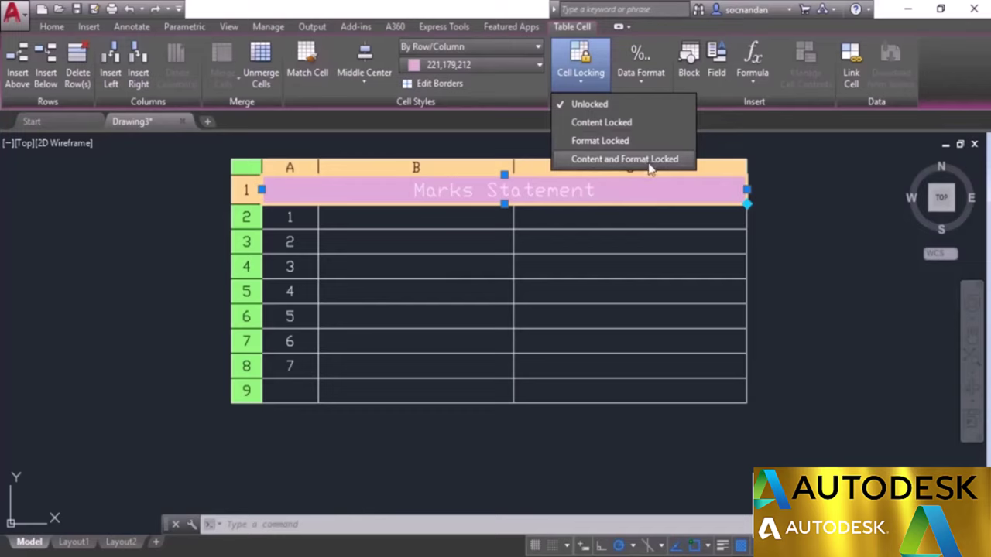
click(586, 160)
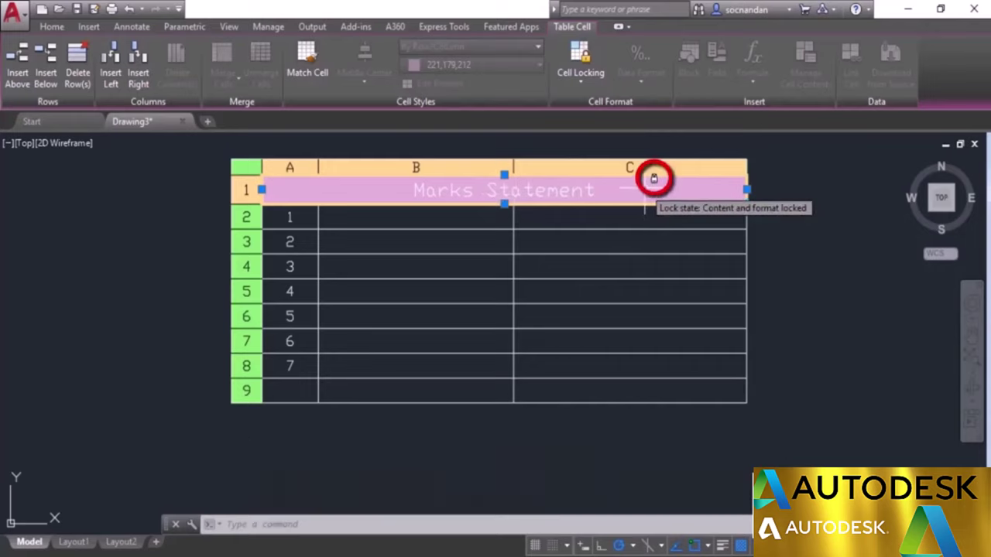
click(575, 81)
click(588, 104)
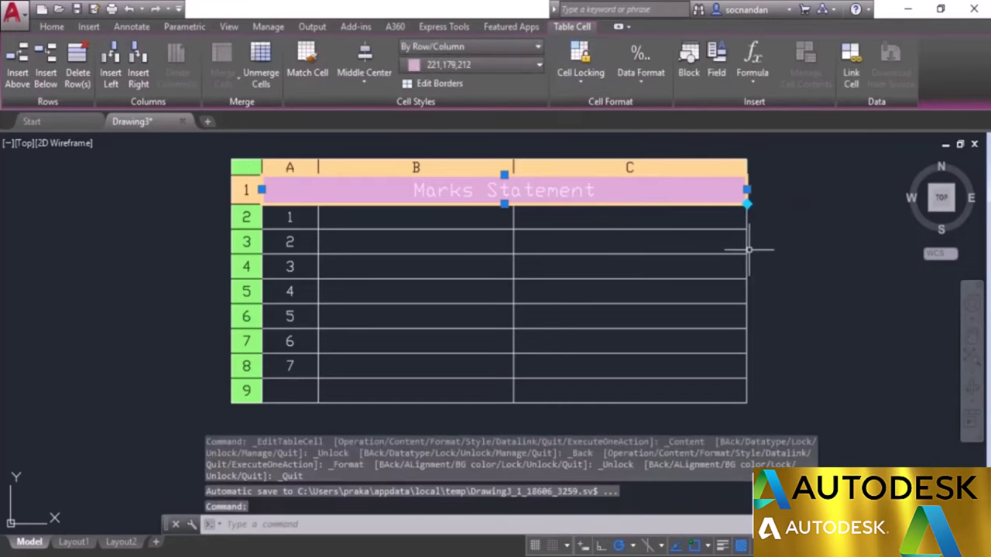
key(Escape)
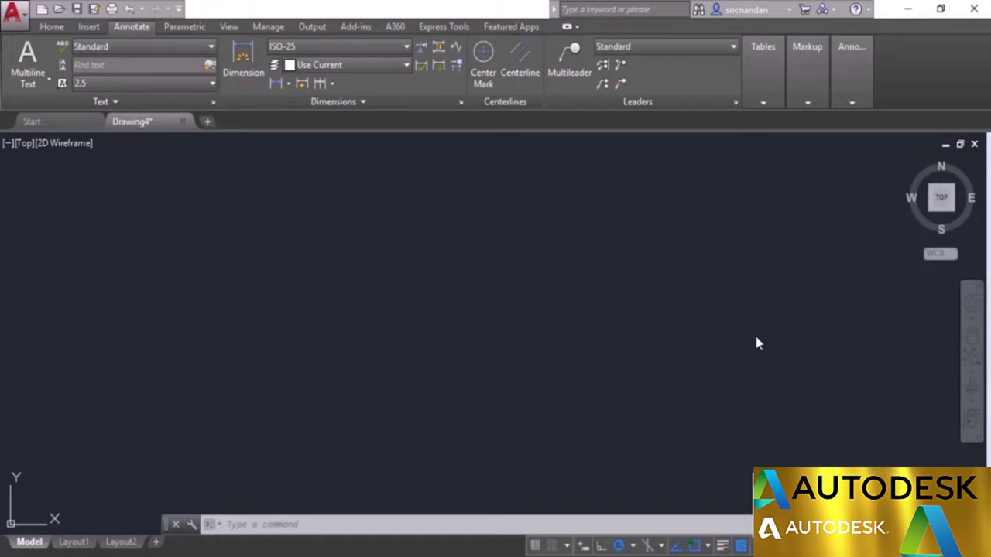
- Create a new table style named My Style, starting with the Standard style
click(762, 102)
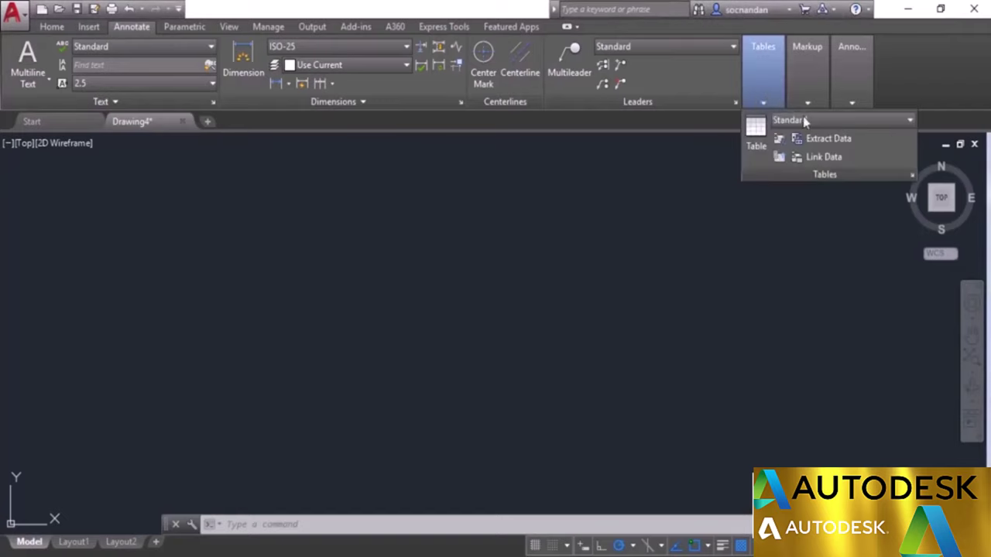
click(862, 120)
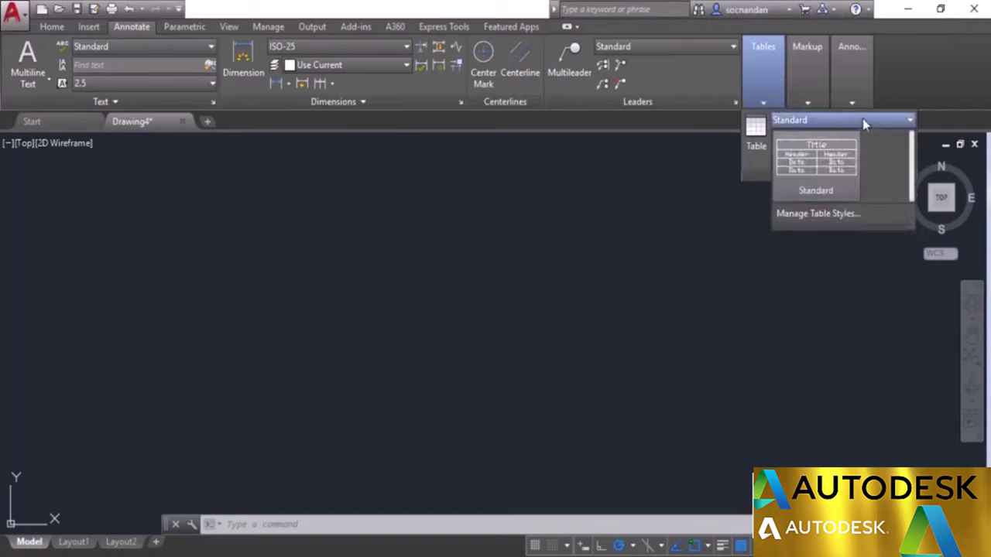
click(834, 220)
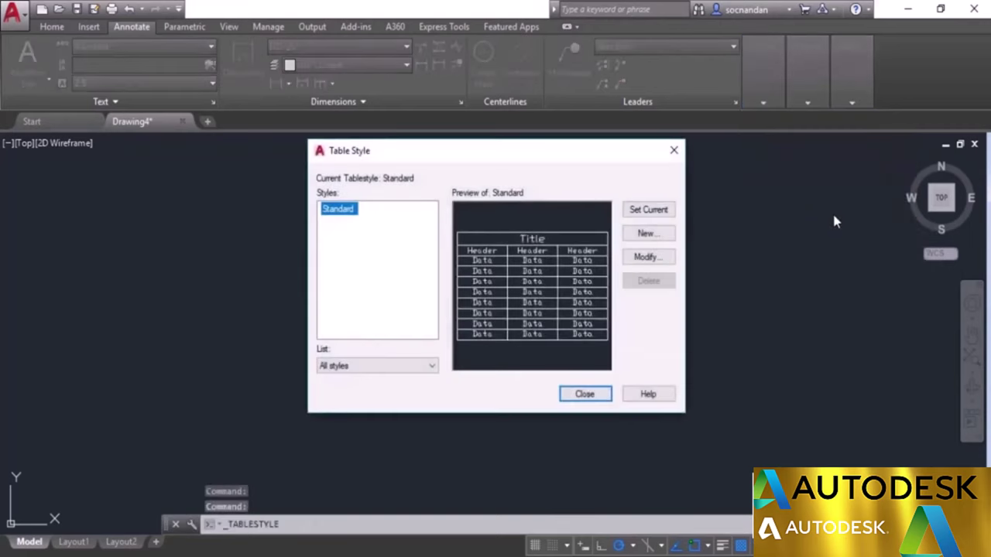
click(645, 235)
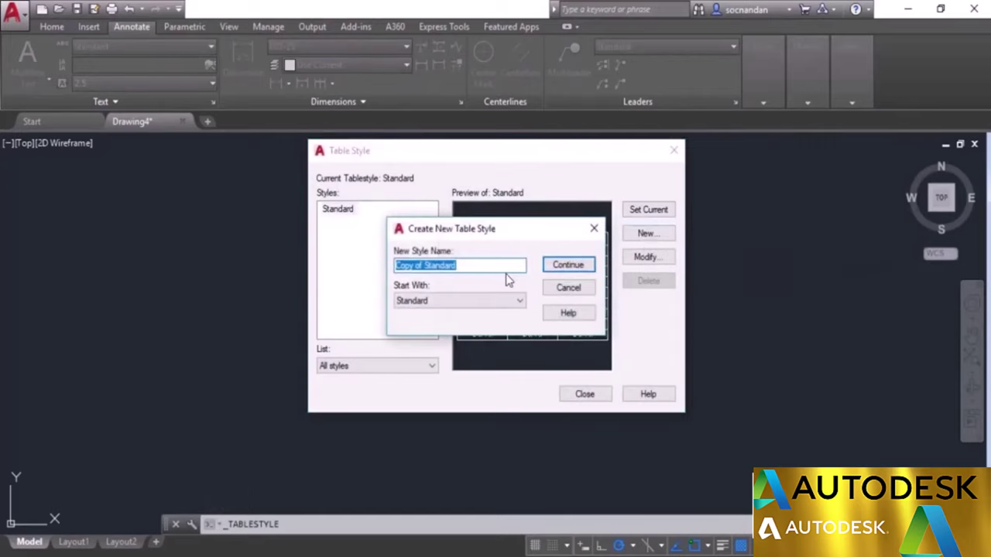
text(My Style)
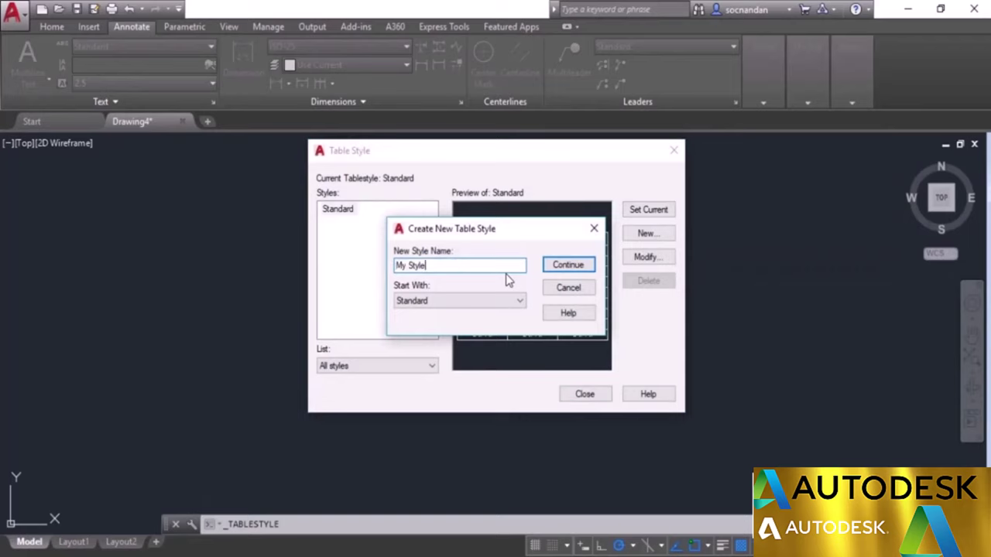
click(568, 267)
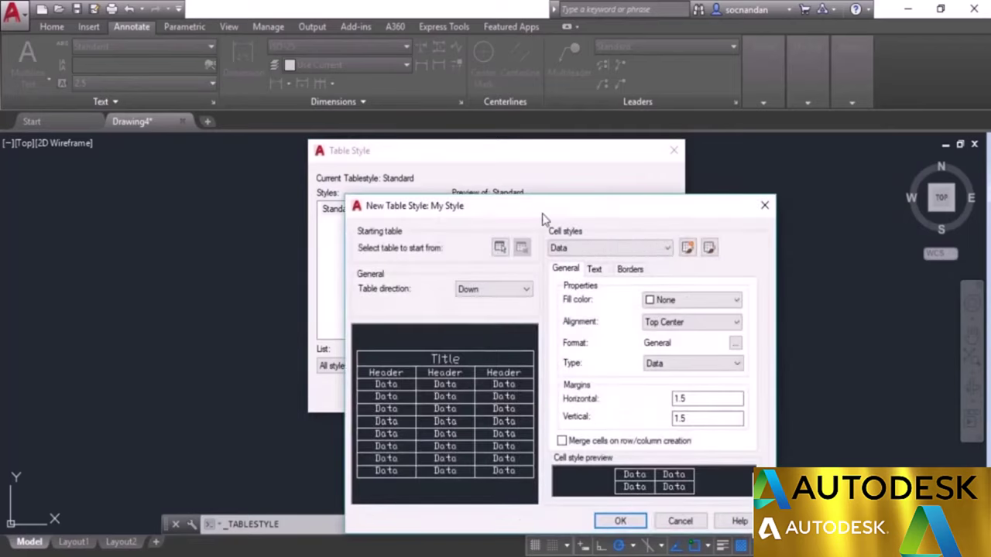
drag(543, 218, 488, 146)
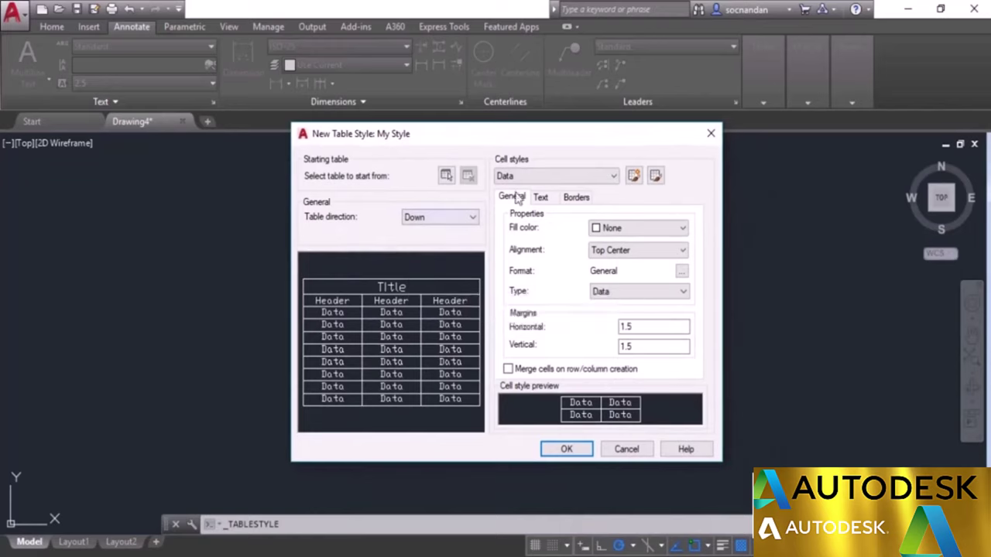
- Set the fill color of My Style's Title cell style to Red
click(606, 179)
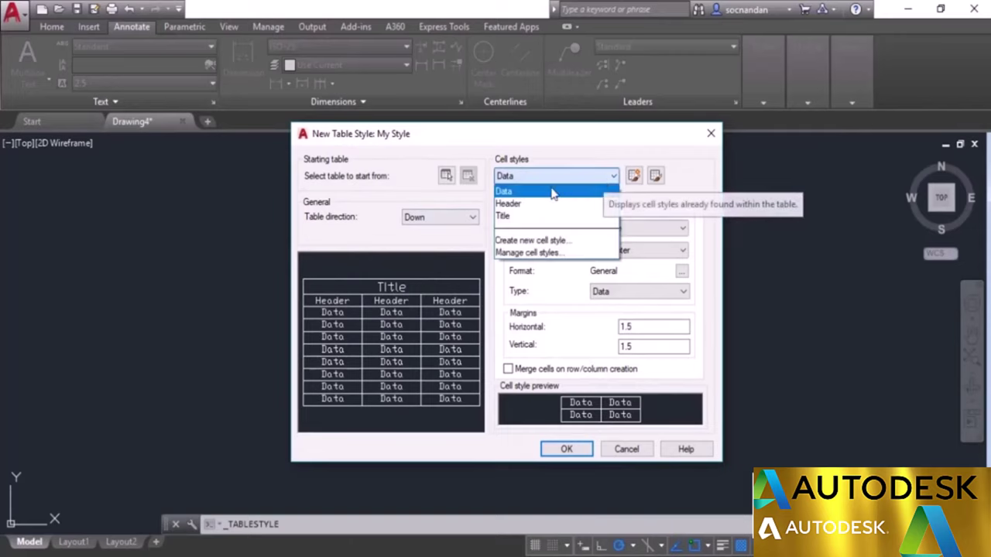
click(520, 219)
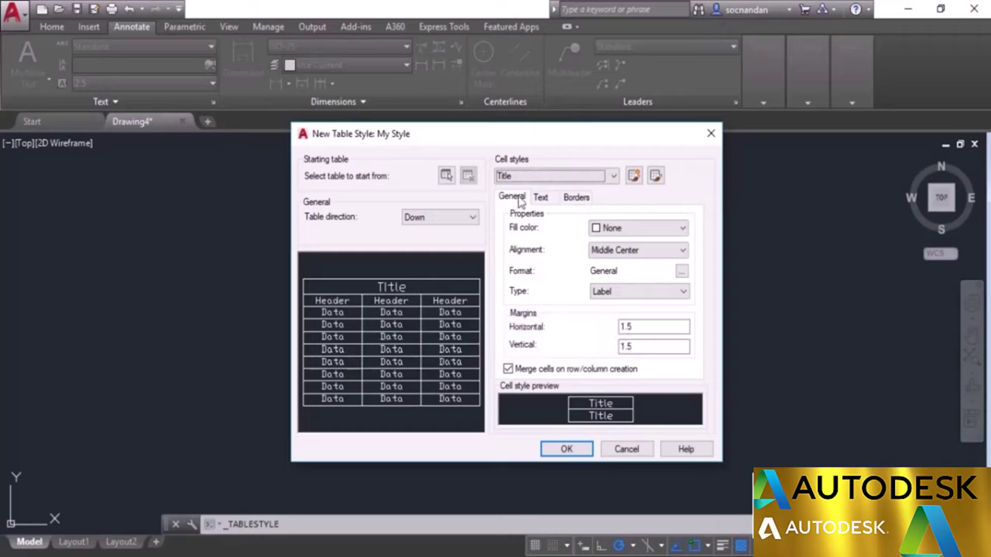
click(619, 229)
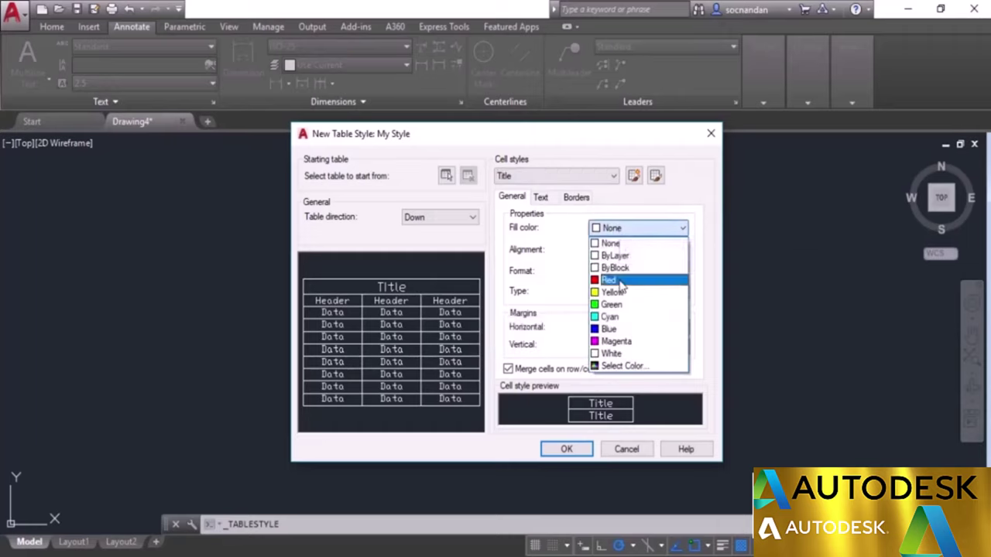
click(622, 281)
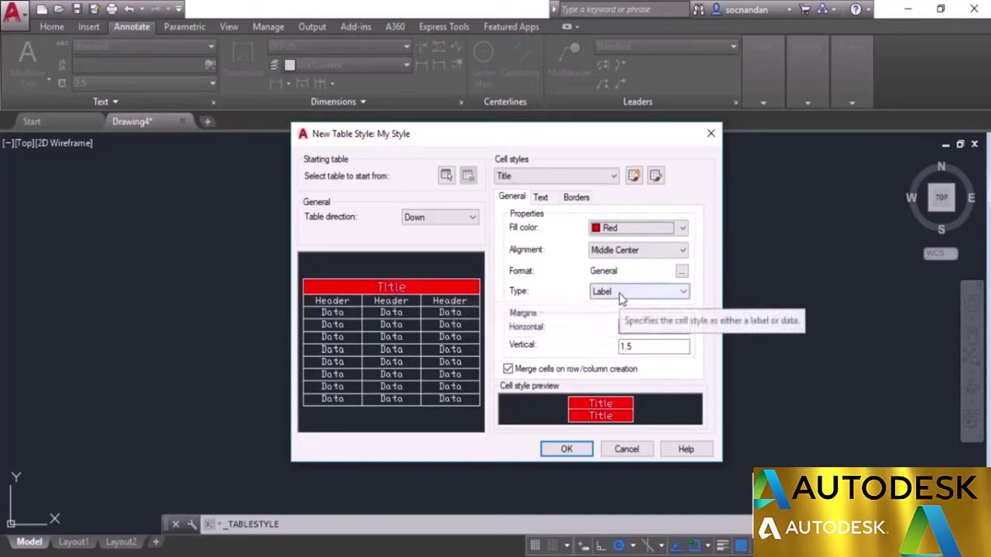
click(621, 347)
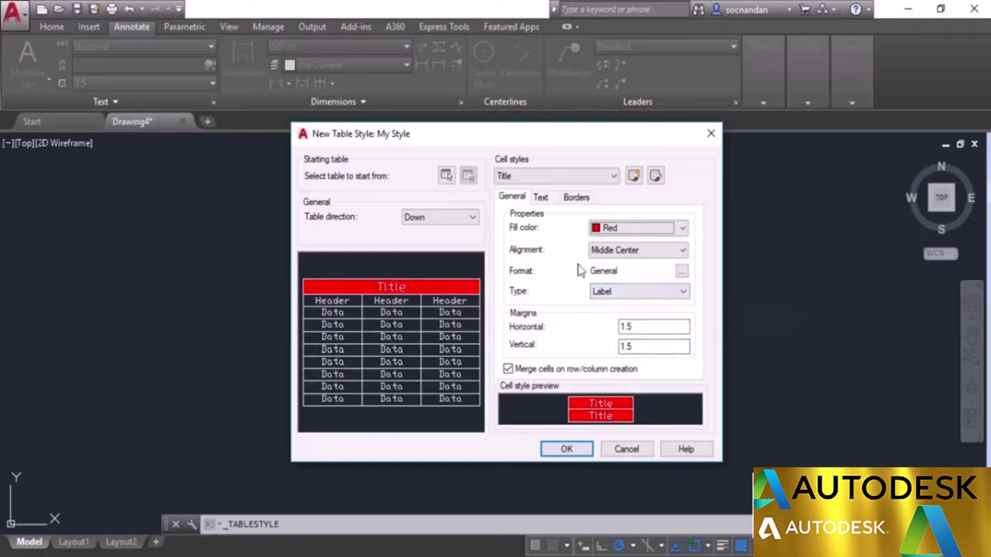
- Review the text properties of the Title cell style, including the available text styles and the Text Style settings
click(541, 198)
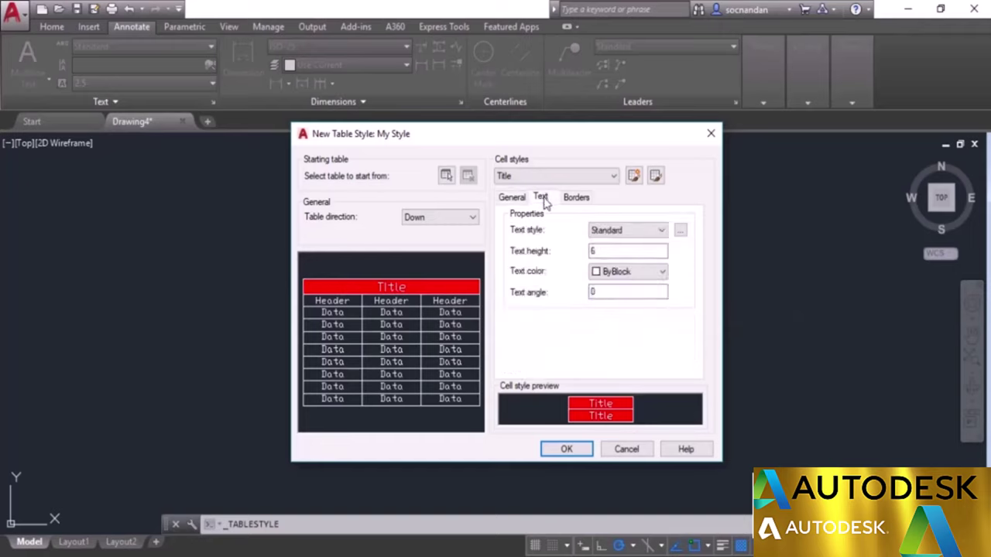
click(620, 234)
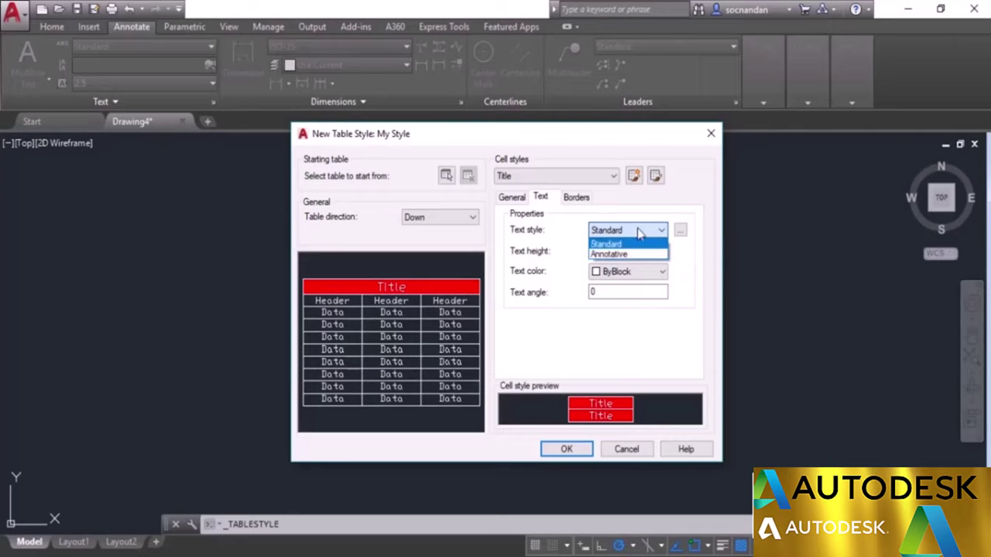
click(639, 232)
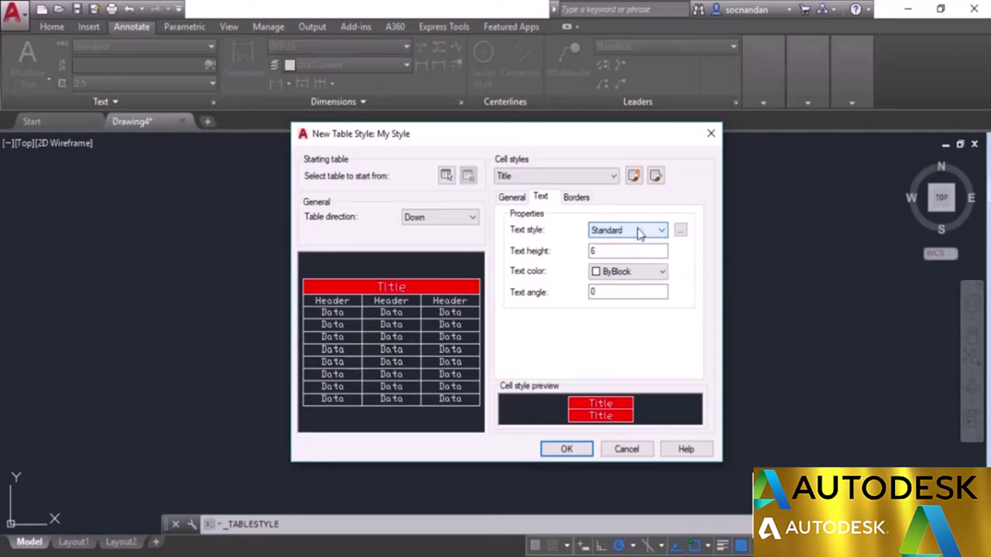
click(680, 232)
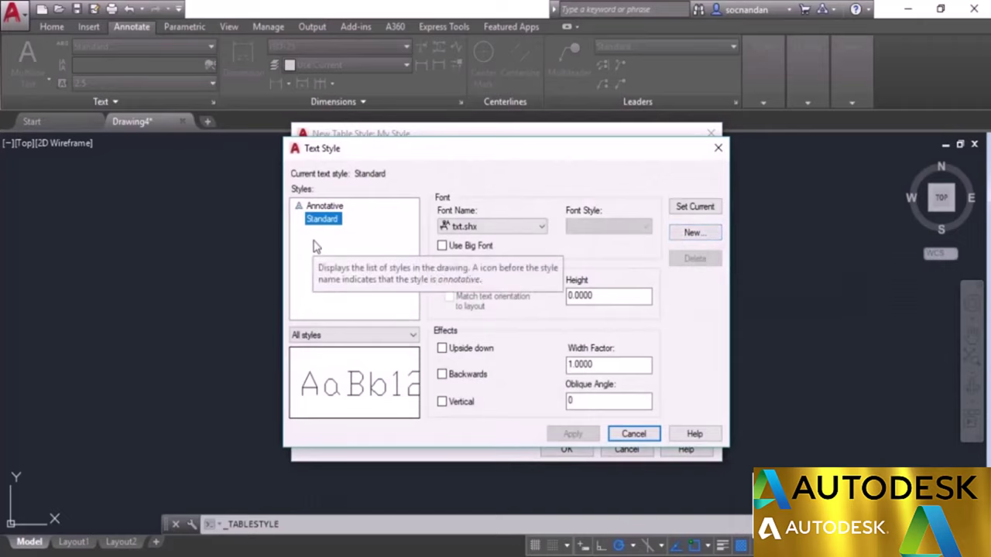
click(627, 433)
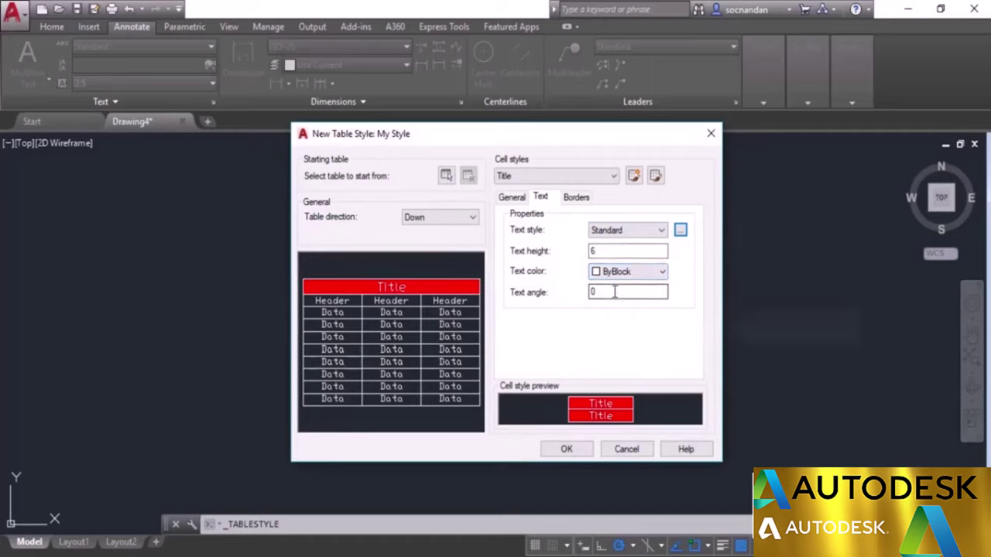
- Set the border lineweight of My Style's Title cell style to 0.30 mm
click(579, 197)
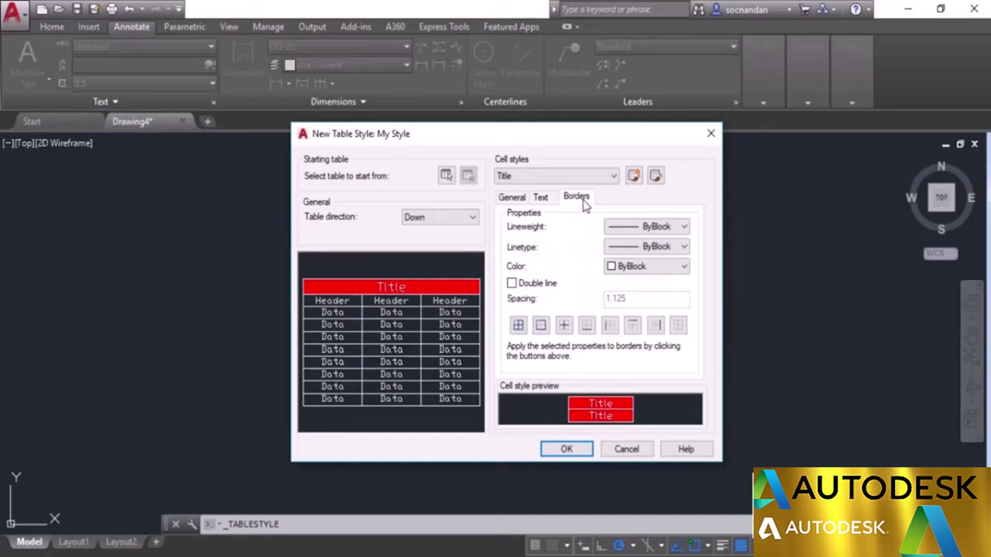
click(630, 232)
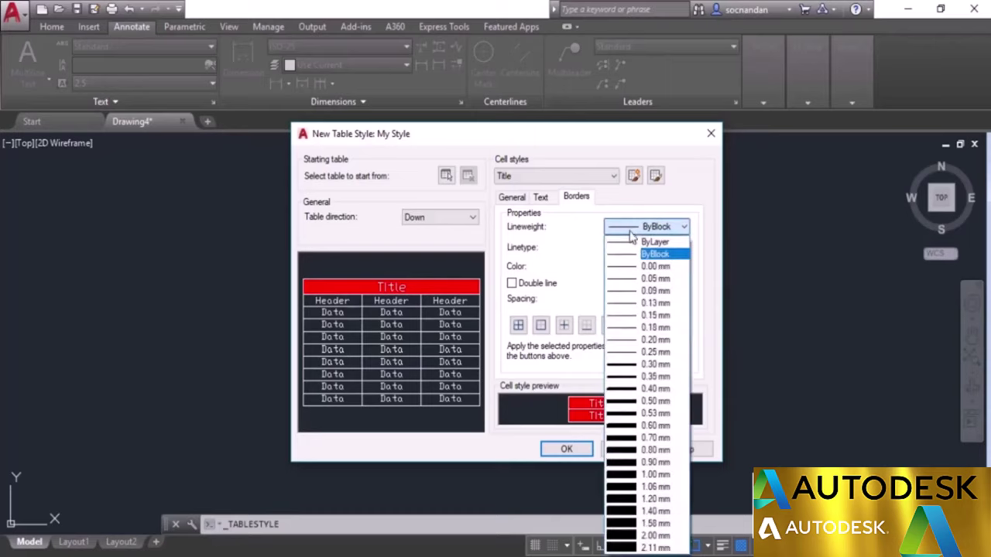
click(654, 363)
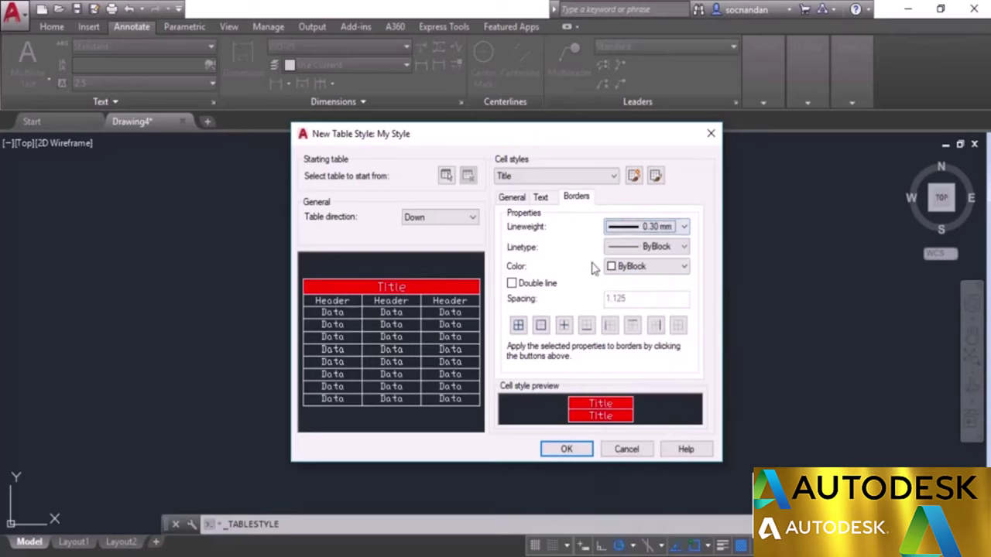
- Review the loaded and loadable linetypes for the Title cell borders without choosing a different one
click(644, 248)
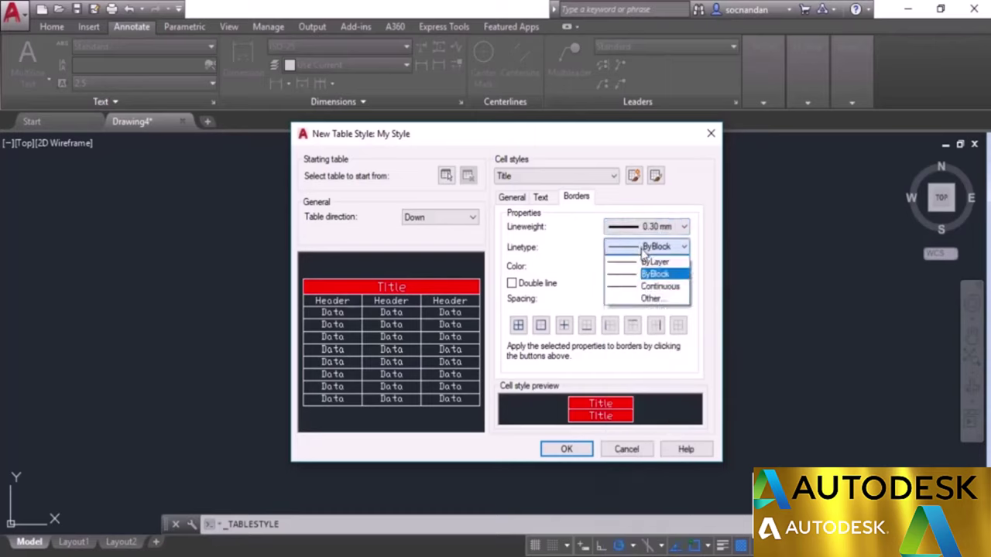
click(668, 301)
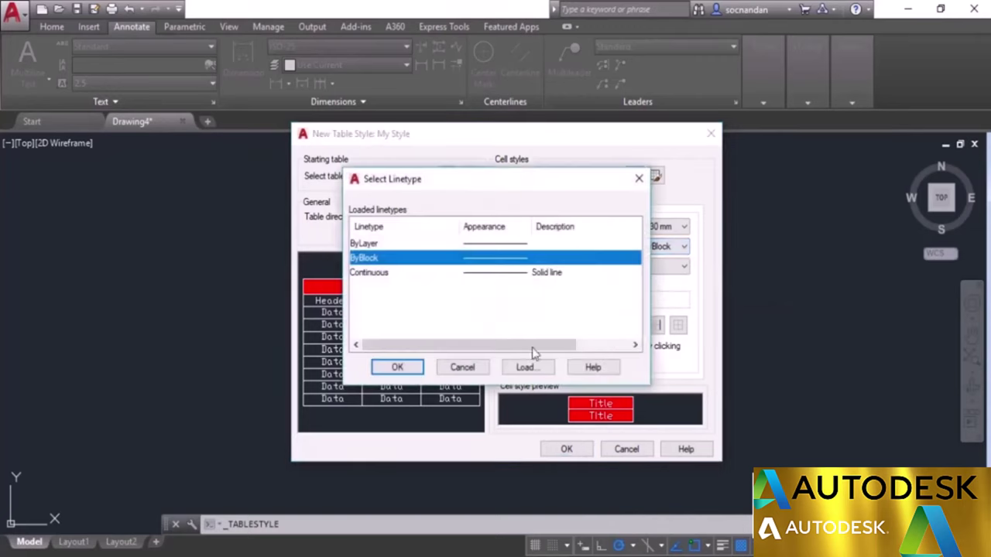
click(529, 368)
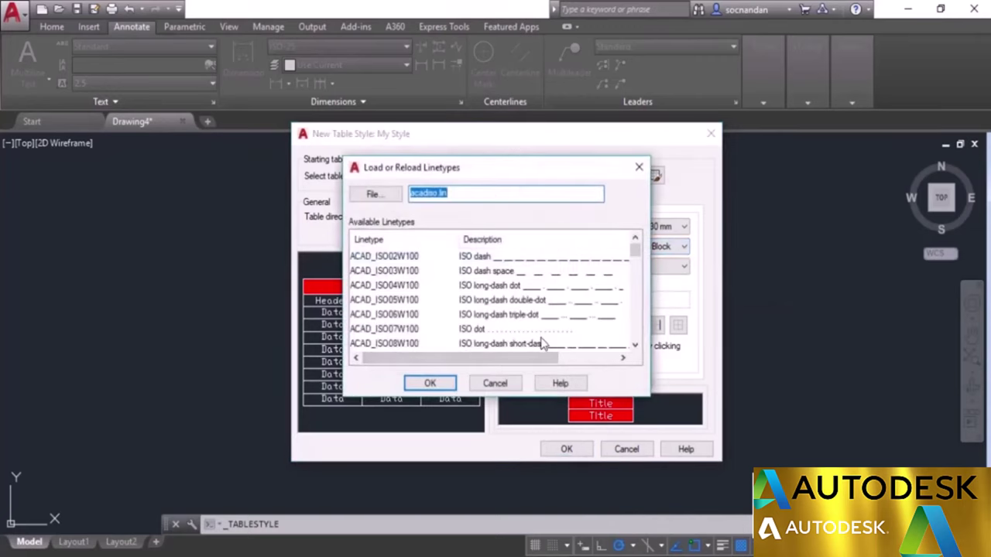
click(496, 383)
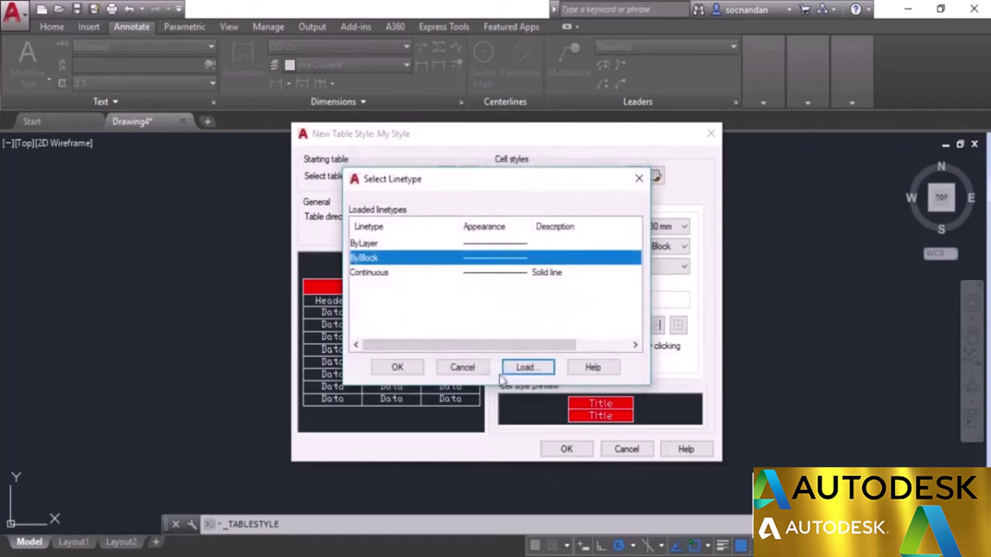
click(462, 367)
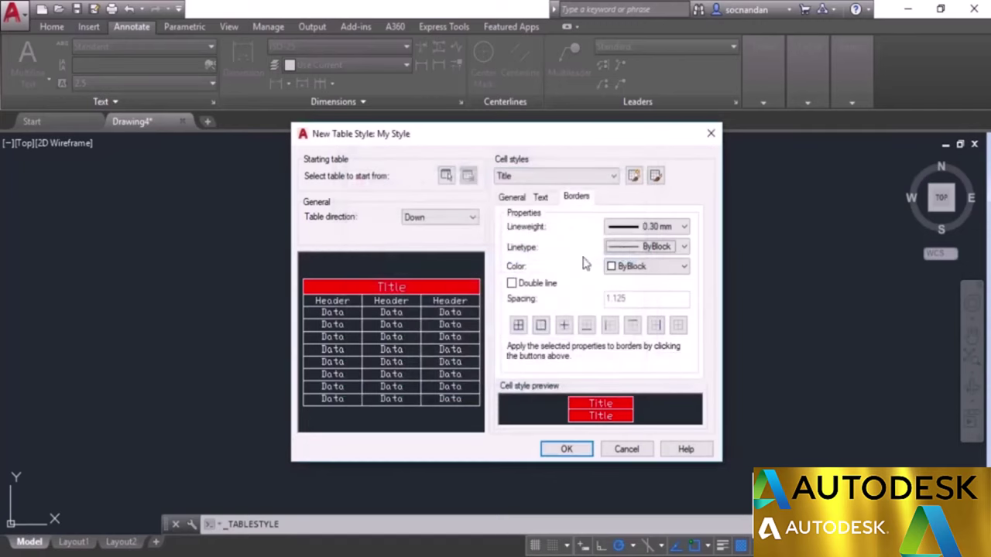
- Try Green as the Title cell border color, and set it to ByLayer instead
click(644, 266)
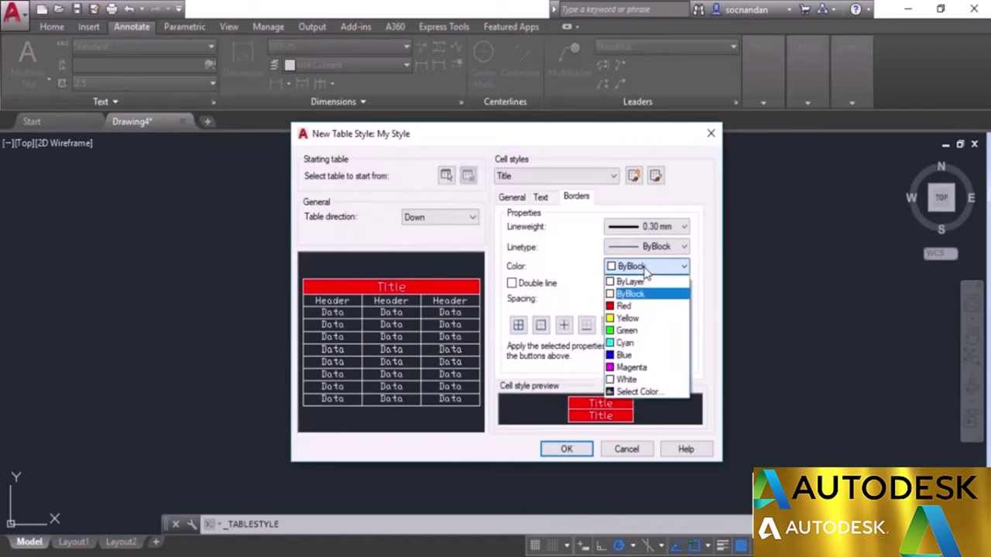
click(649, 331)
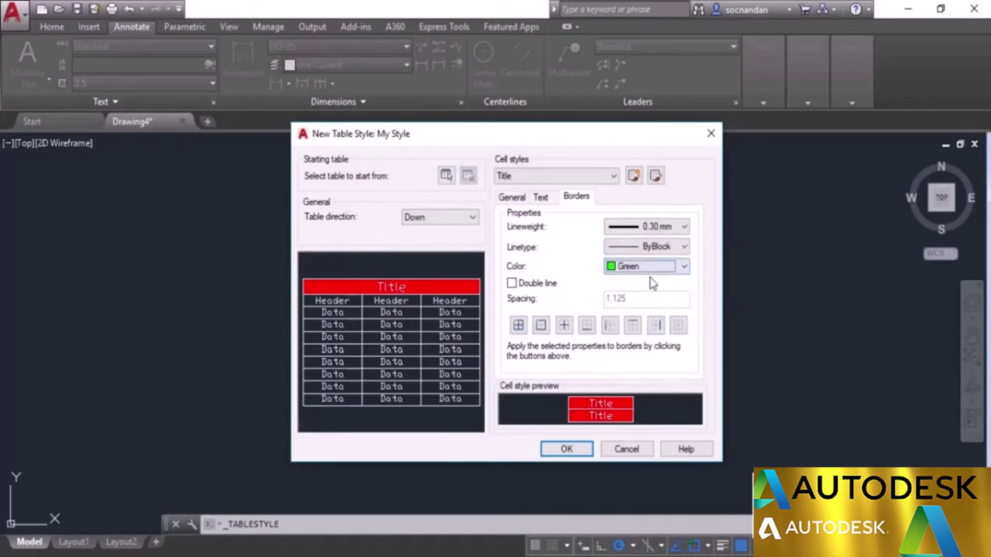
click(653, 272)
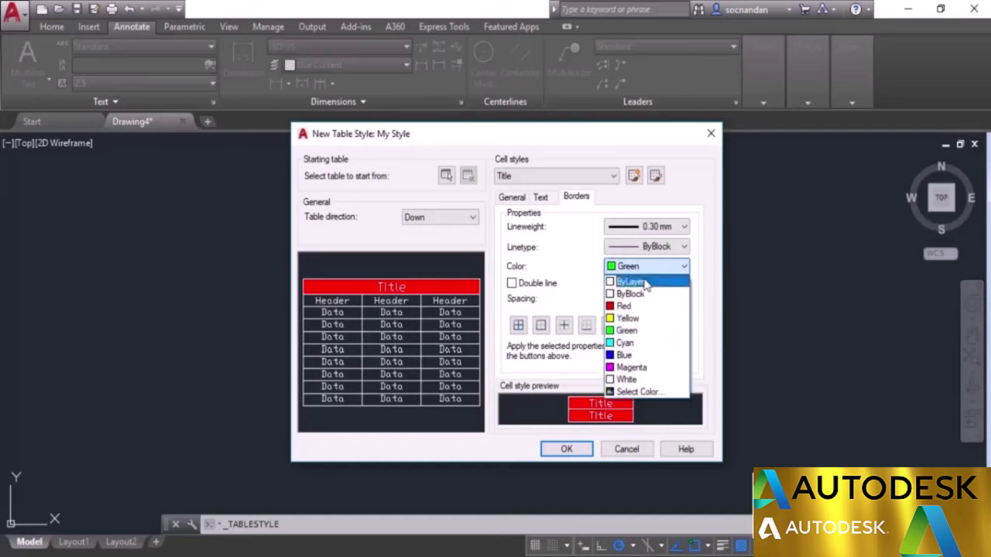
click(647, 279)
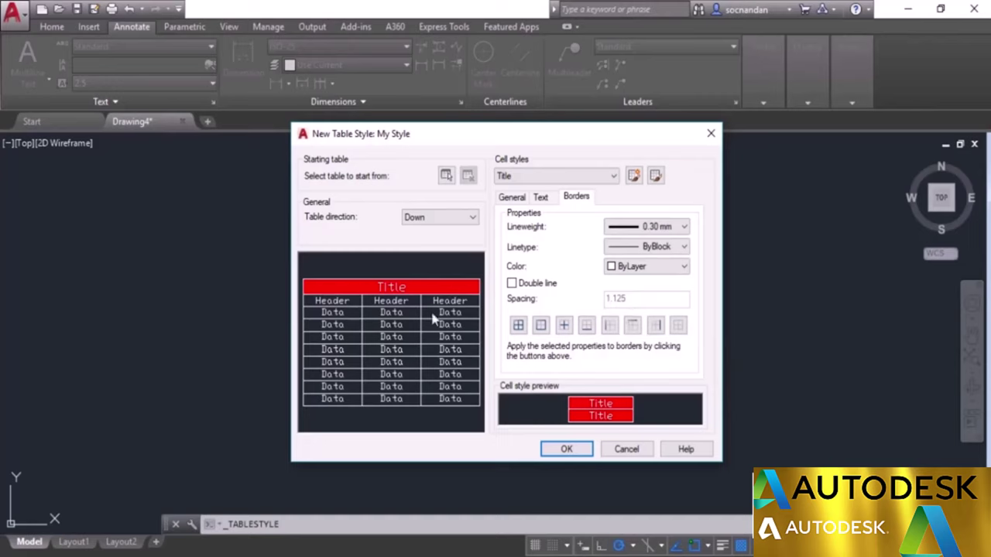
- Set the fill color of My Style's Data cell style to Blue
click(567, 177)
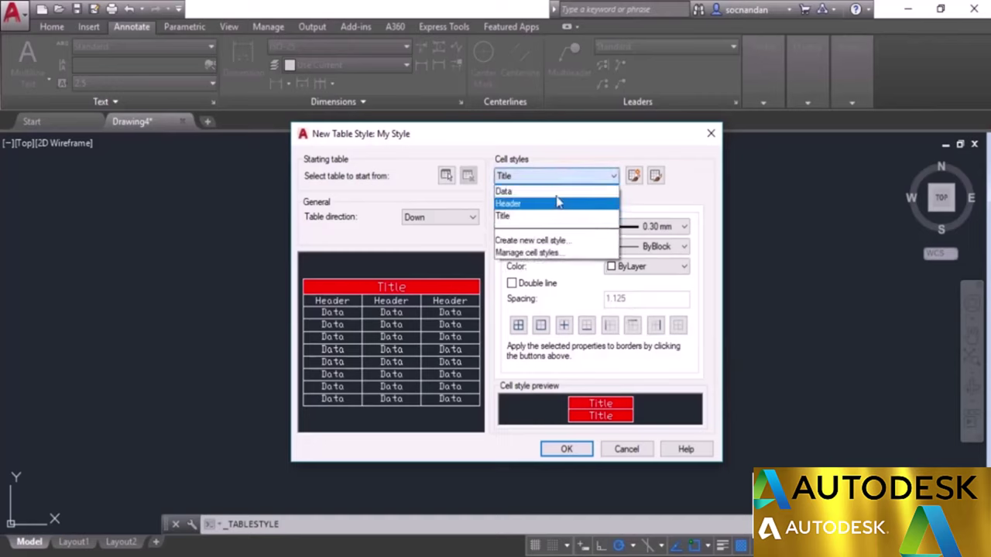
click(557, 193)
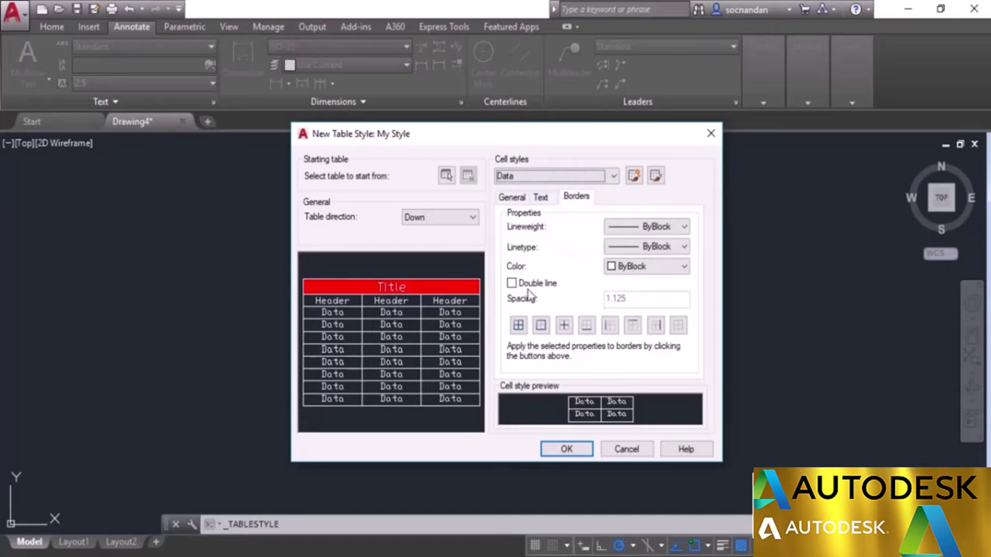
click(519, 200)
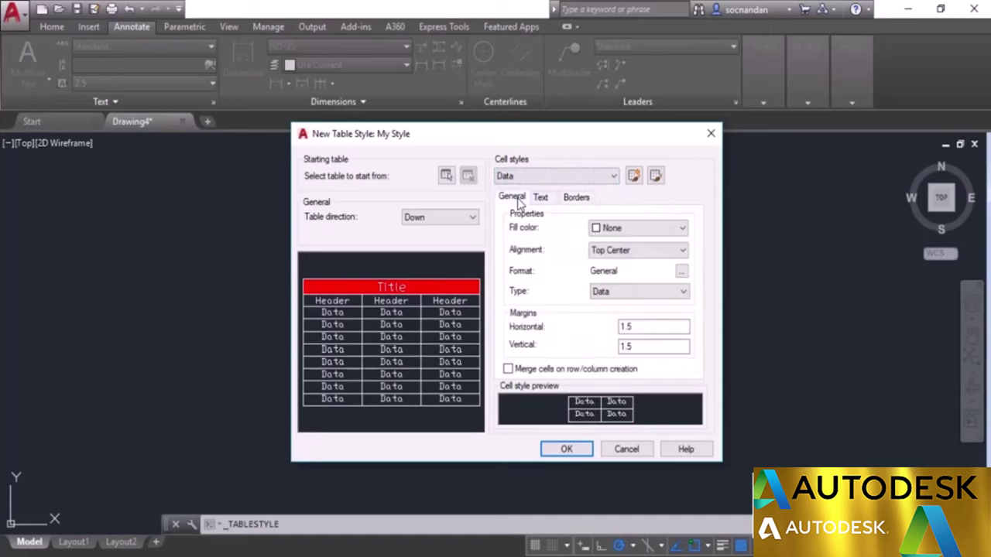
click(636, 229)
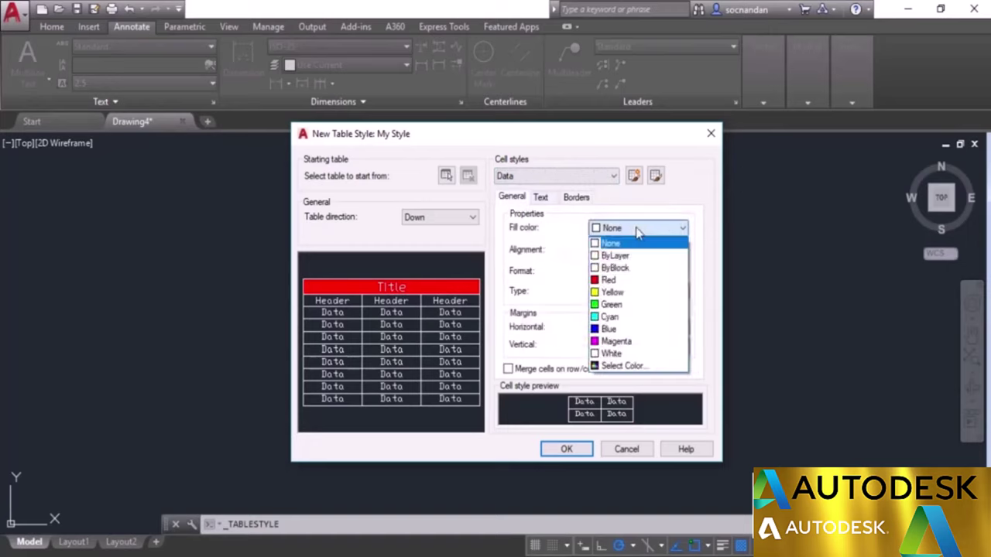
click(623, 329)
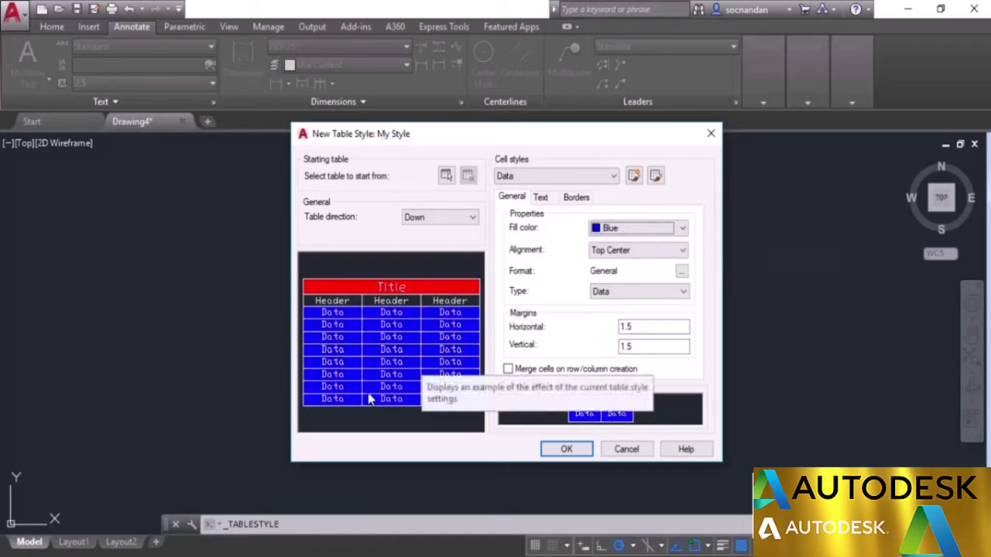
- Set the text color of the Data cell style to Yellow
click(546, 198)
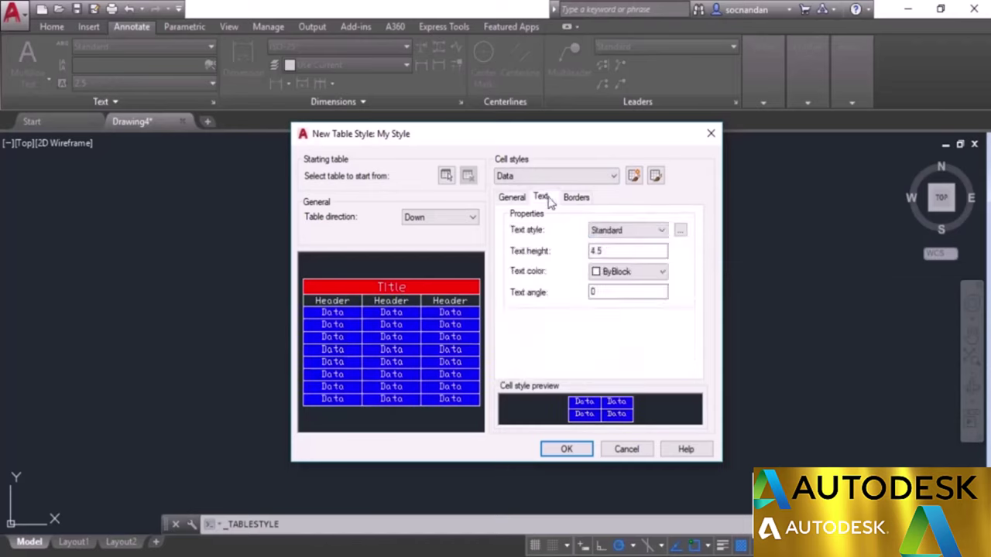
click(635, 276)
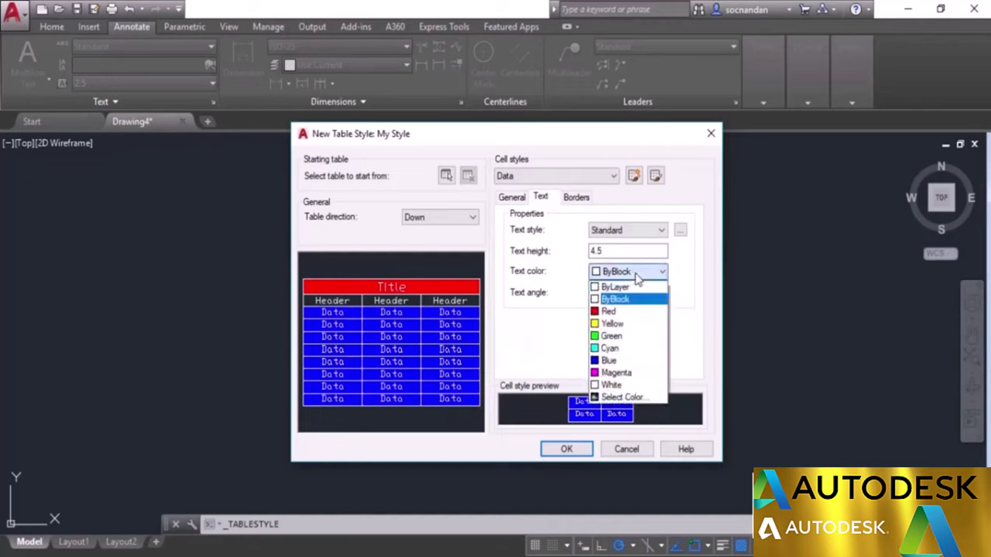
click(617, 324)
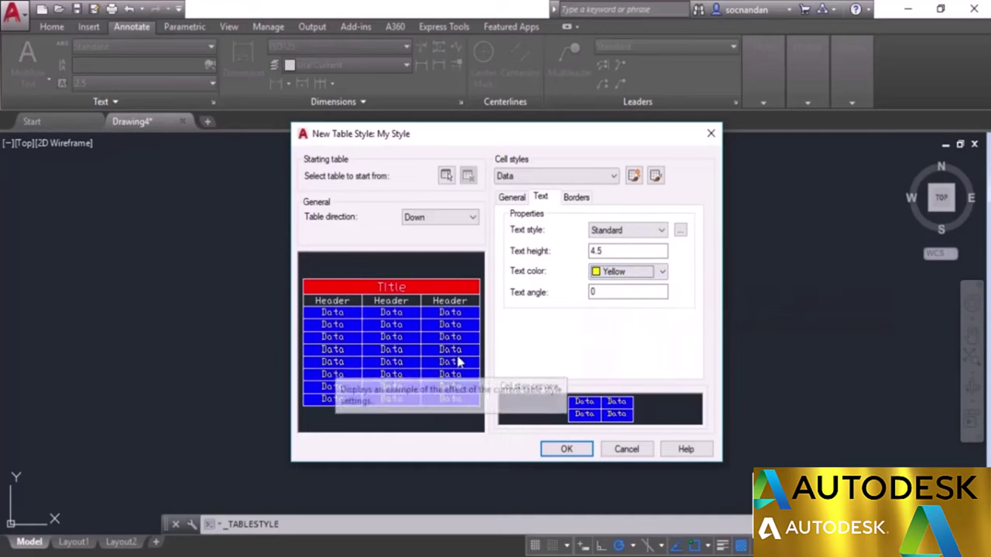
- Set the Data cell style's border color to Green and apply it to all borders
click(576, 197)
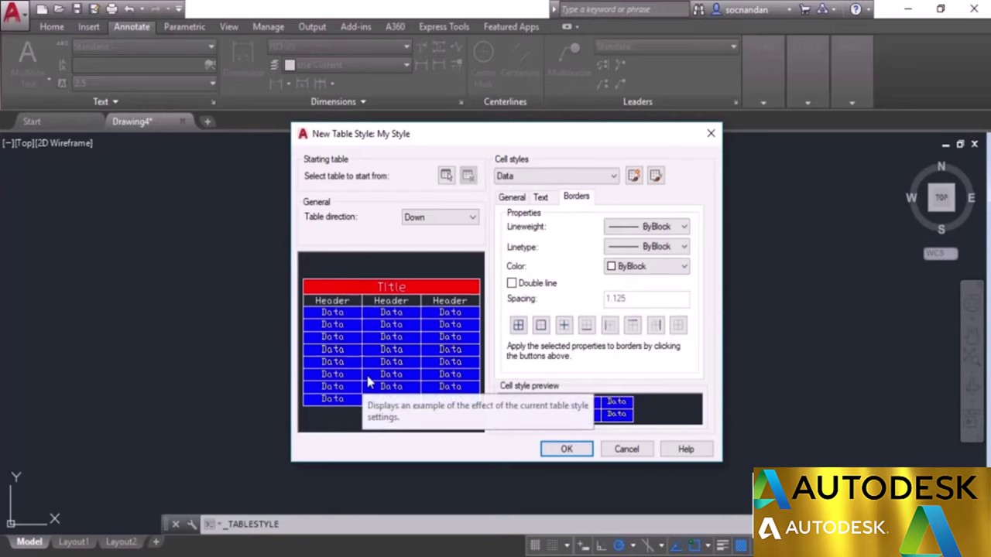
click(651, 267)
click(636, 330)
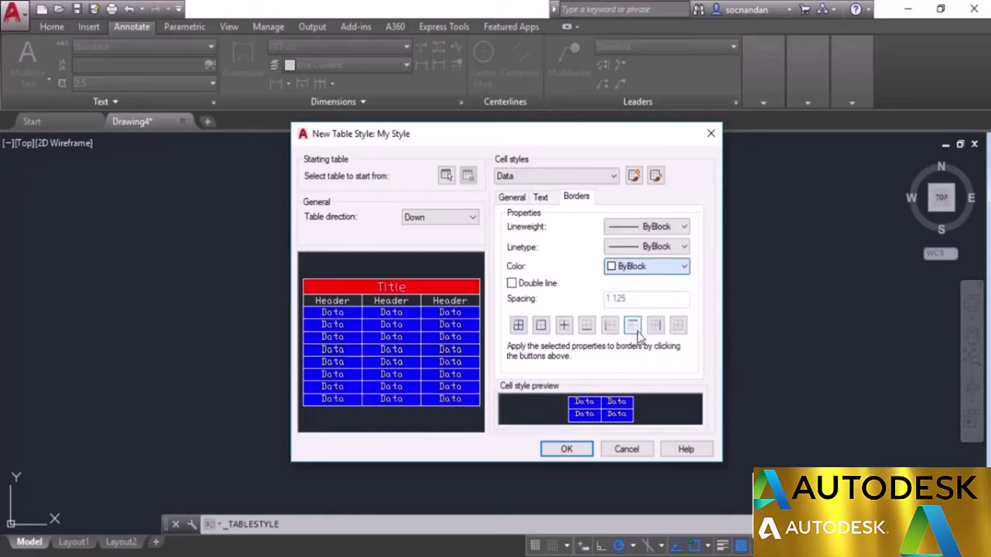
click(518, 326)
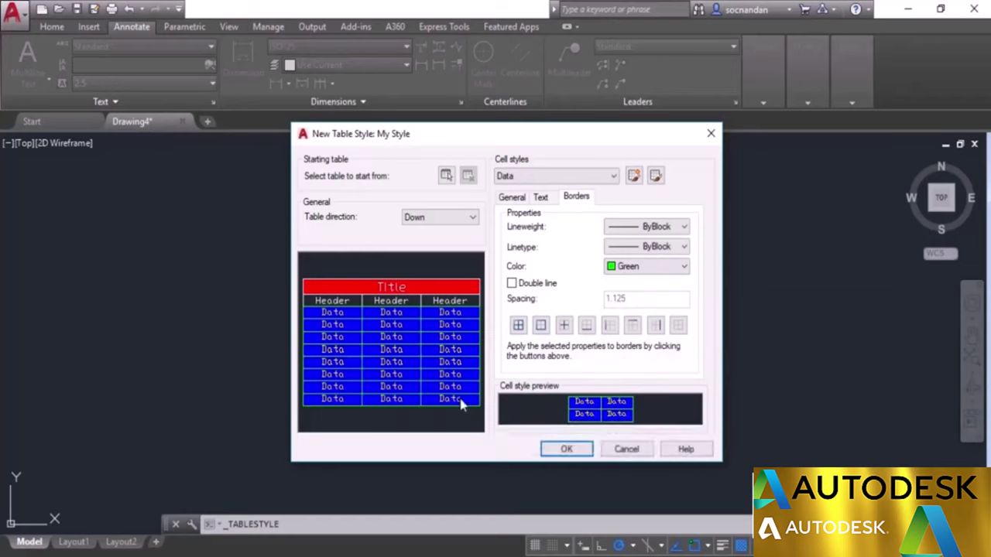
- Apply a 0.30 mm lineweight to all borders of the Data cell style, and save My Style
click(654, 226)
click(654, 364)
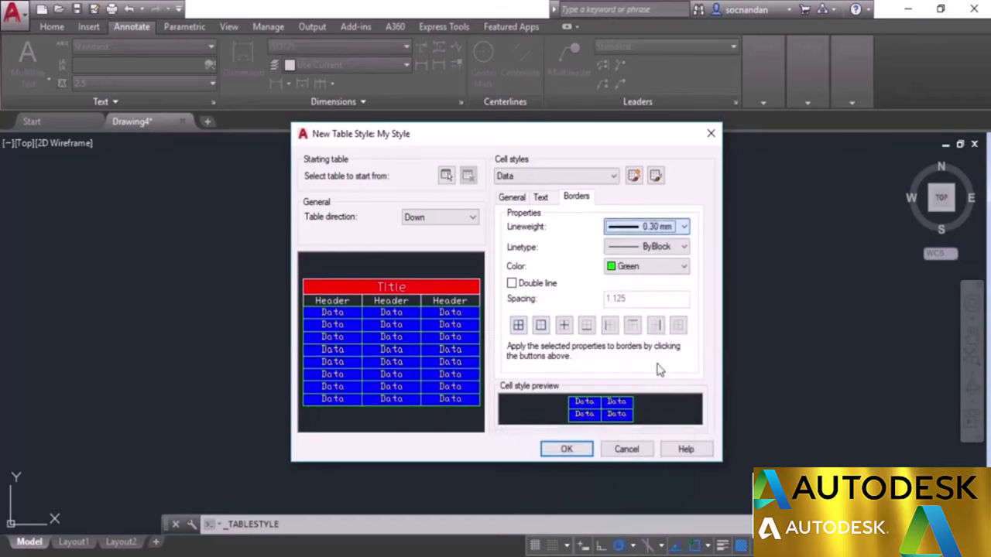
click(518, 325)
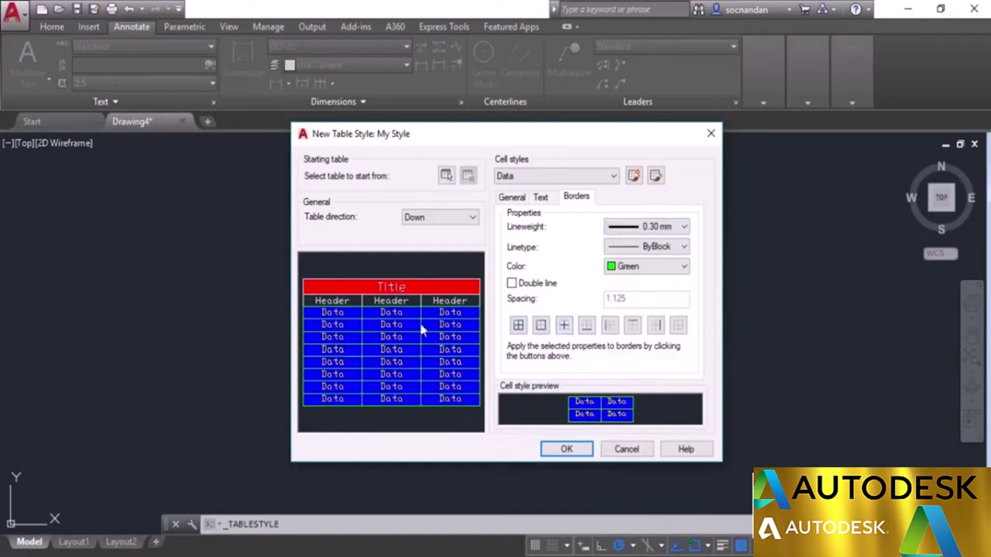
click(573, 449)
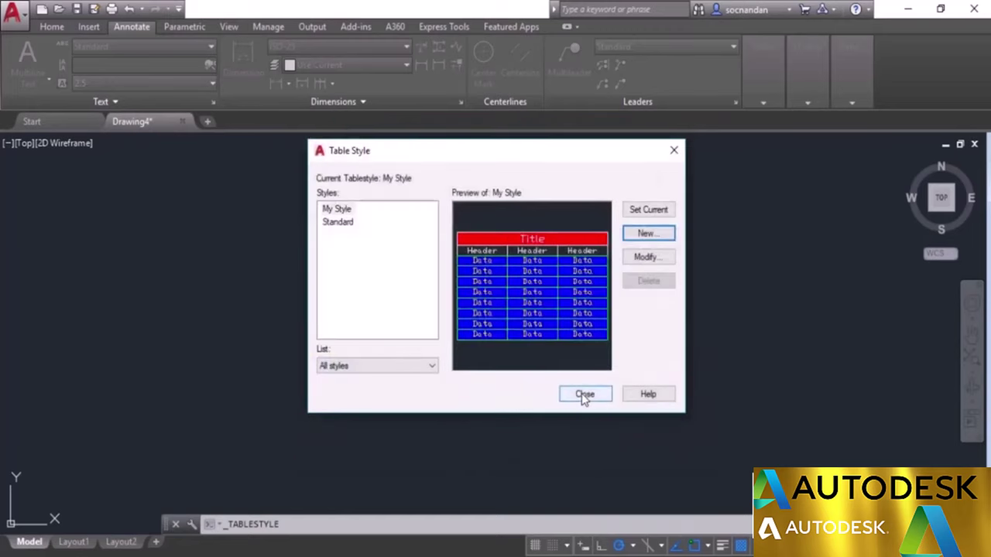
click(584, 395)
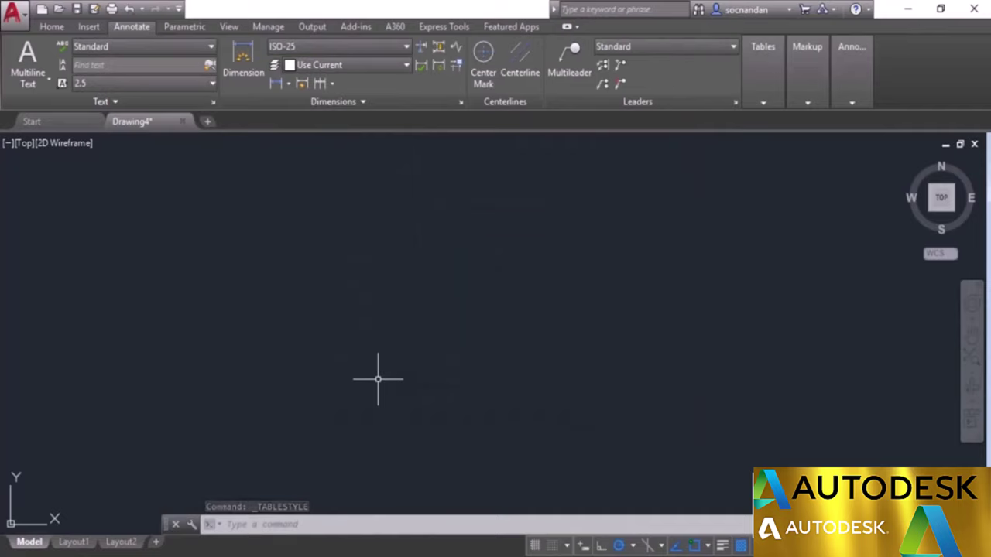
- Choose My Style as the current table style for new tables
click(763, 102)
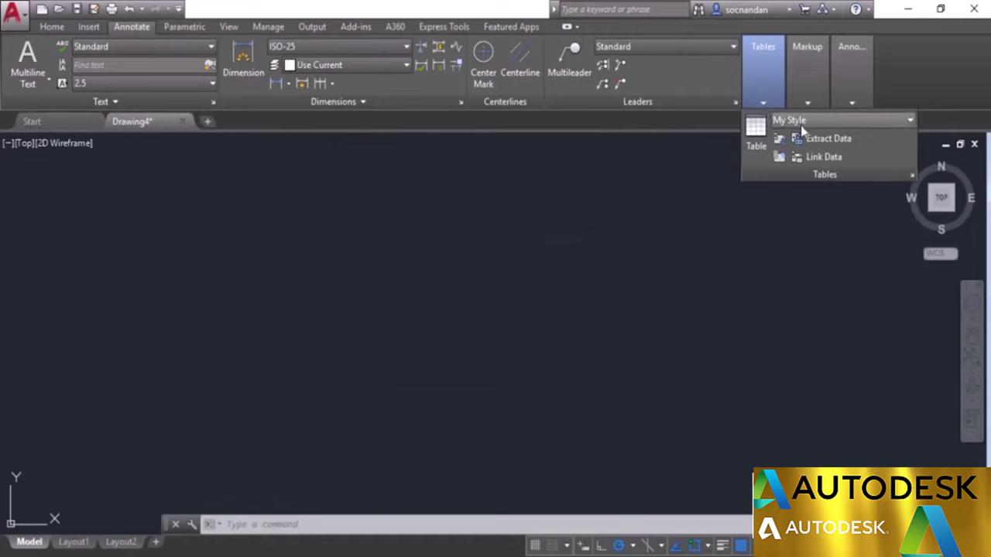
click(829, 122)
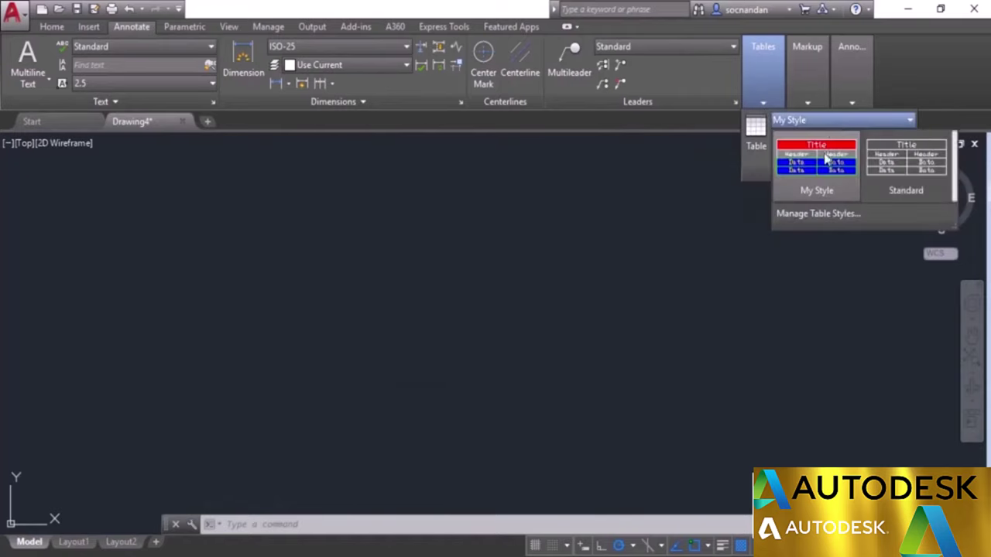
click(822, 149)
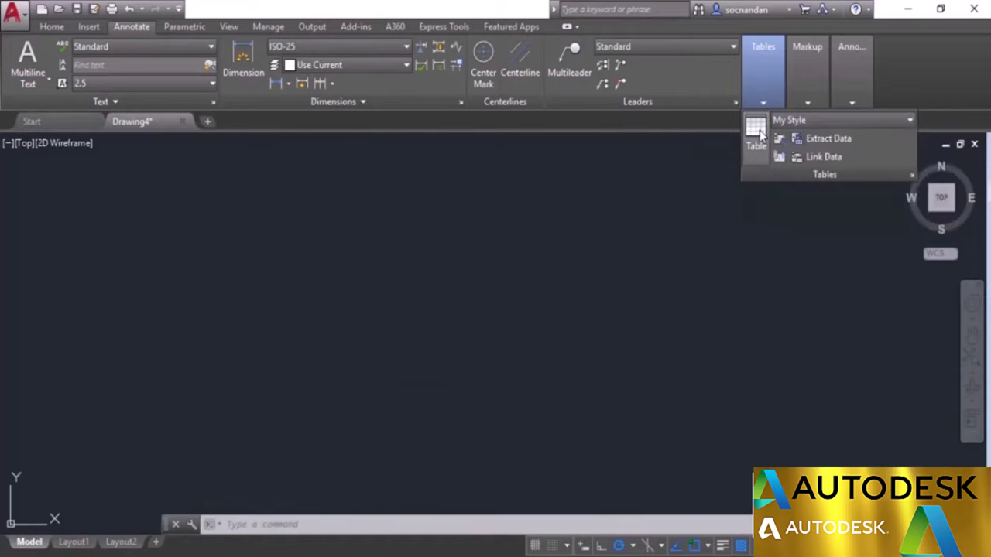
- Insert an empty My Style table with 3 columns and 7 data rows by specifying a window, leaving its cells blank
click(759, 135)
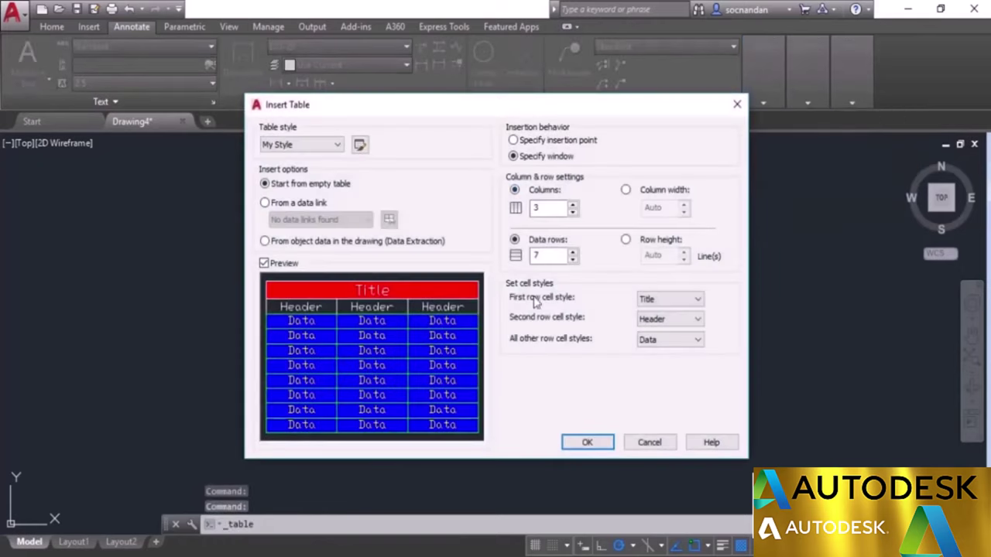
click(582, 442)
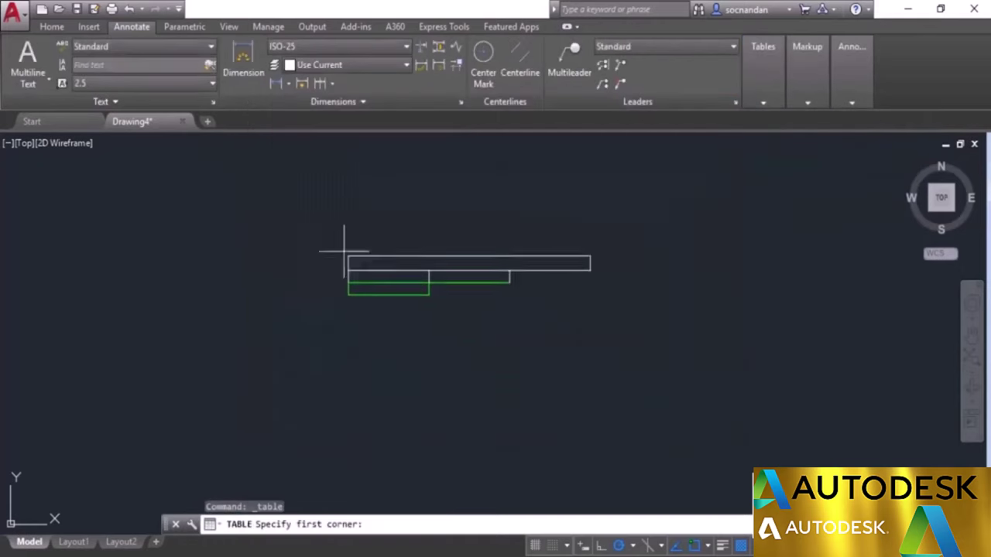
click(320, 233)
click(713, 418)
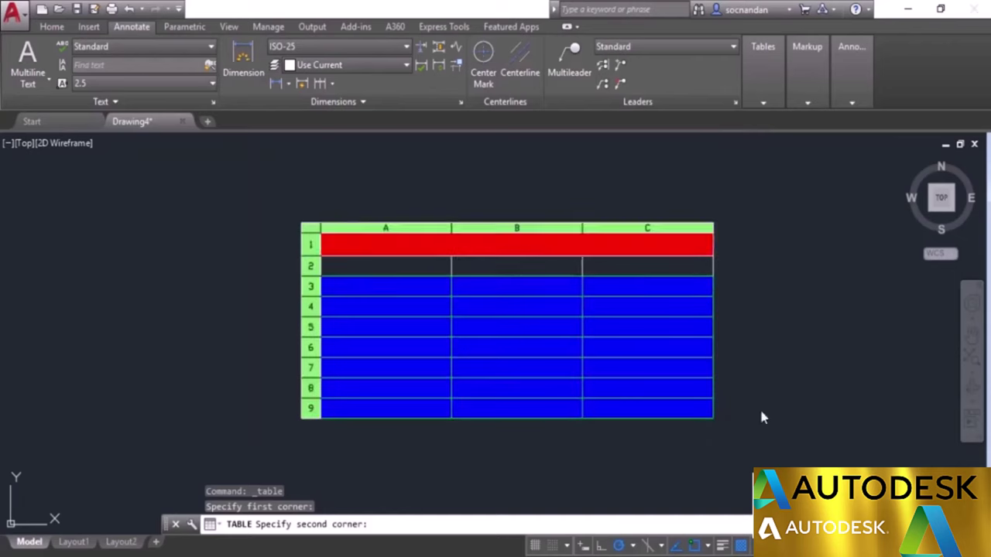
click(792, 335)
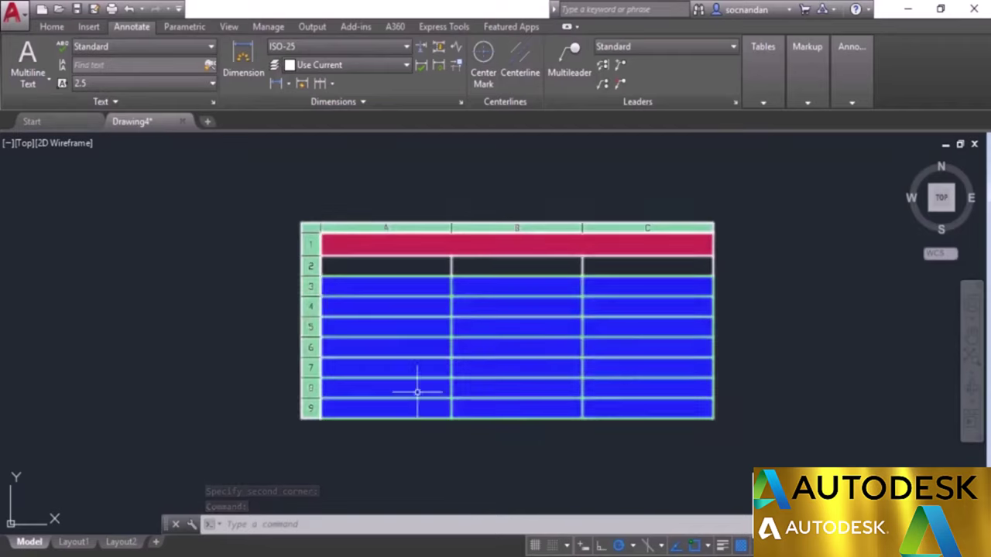
- Turn the lineweight display on to check the table's borders, and turn it off again
click(723, 546)
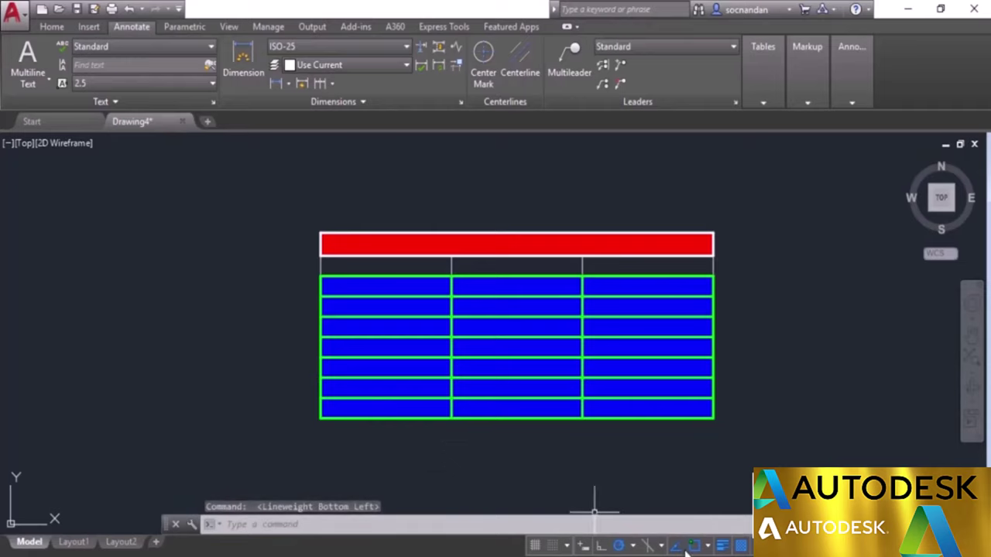
click(722, 546)
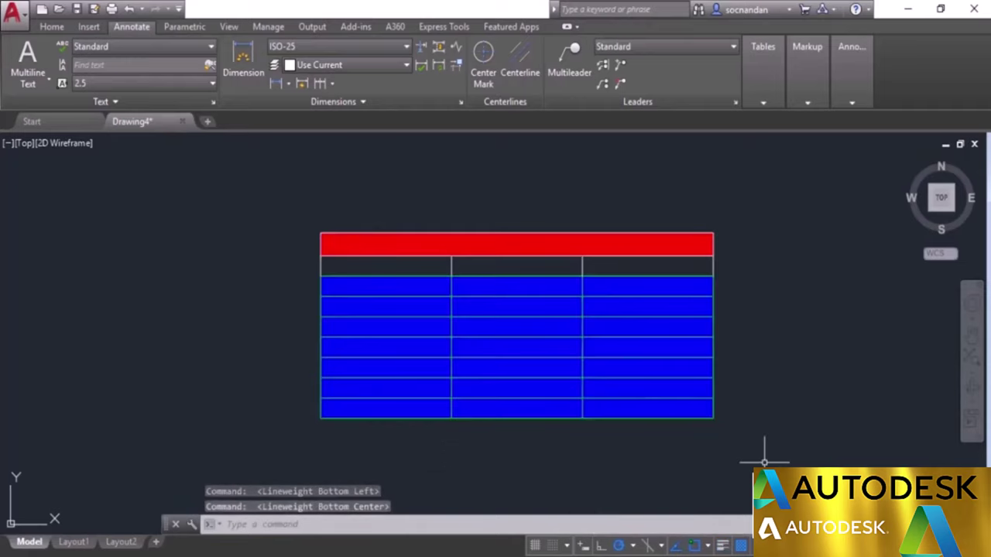
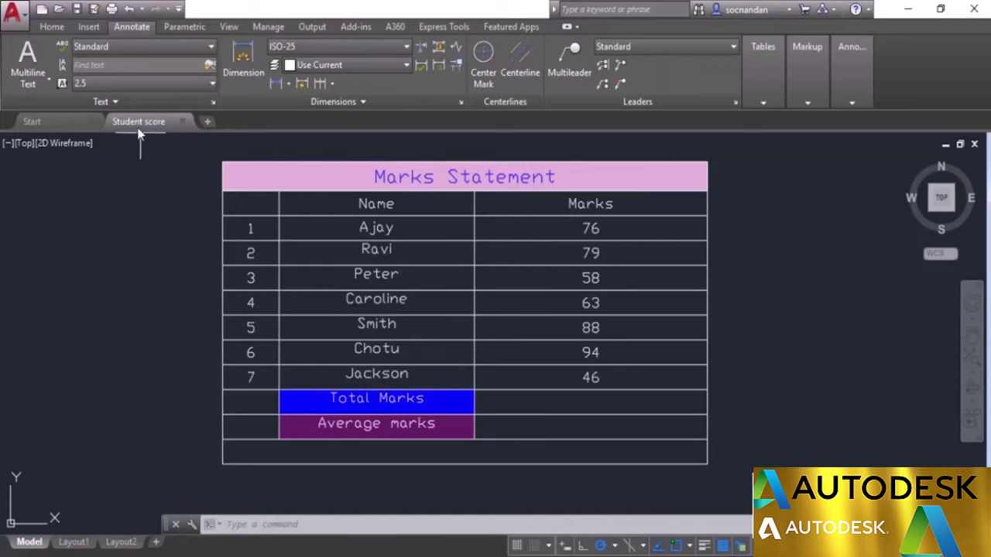
- Insert a Filename field in the merged bottom row of the Marks Statement table, in Uppercase format, filename only, without the file extension
click(232, 406)
key(Escape)
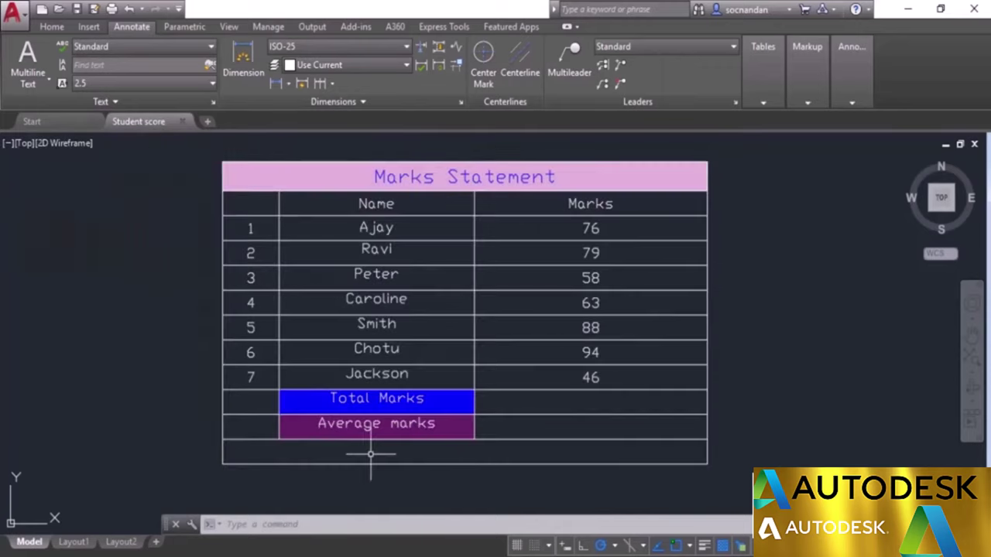
click(398, 452)
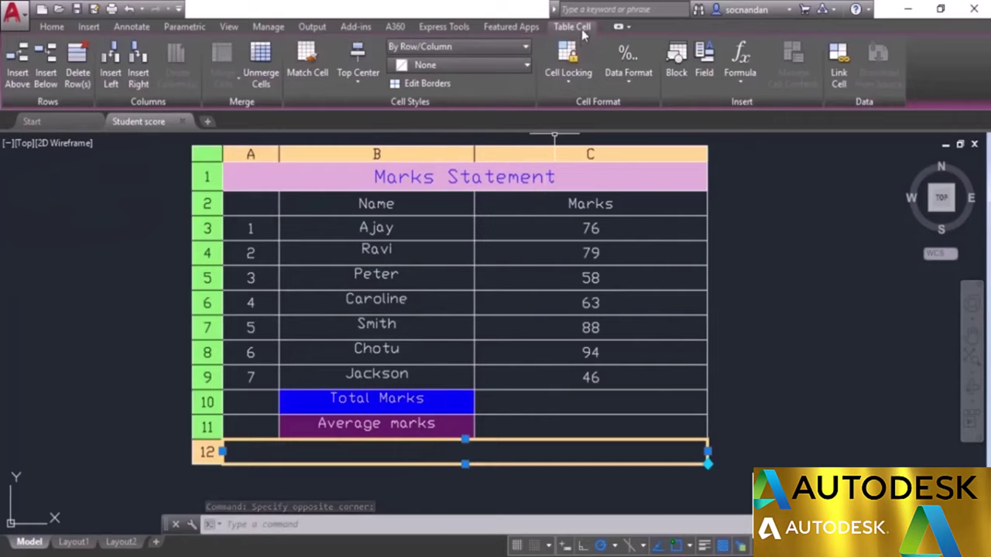
click(709, 70)
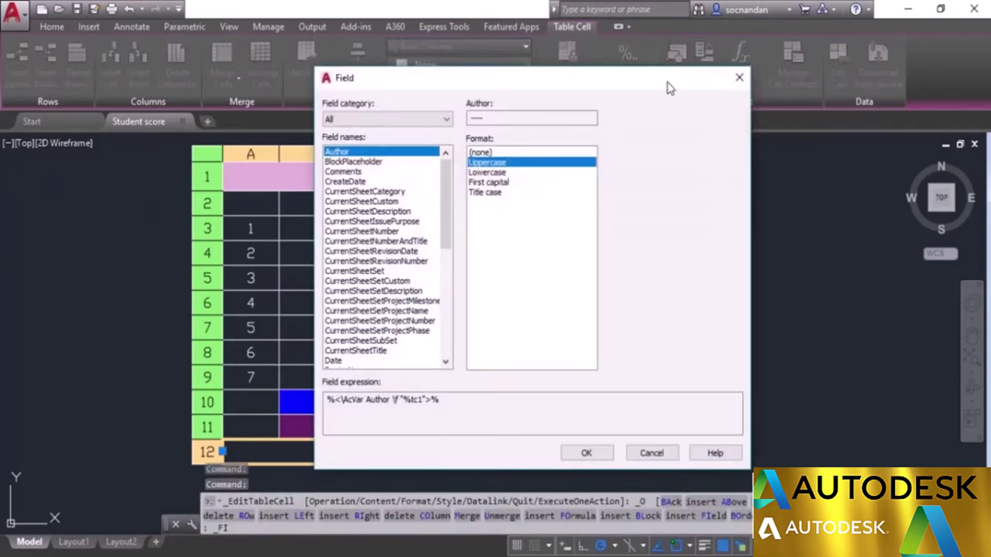
drag(611, 85, 583, 77)
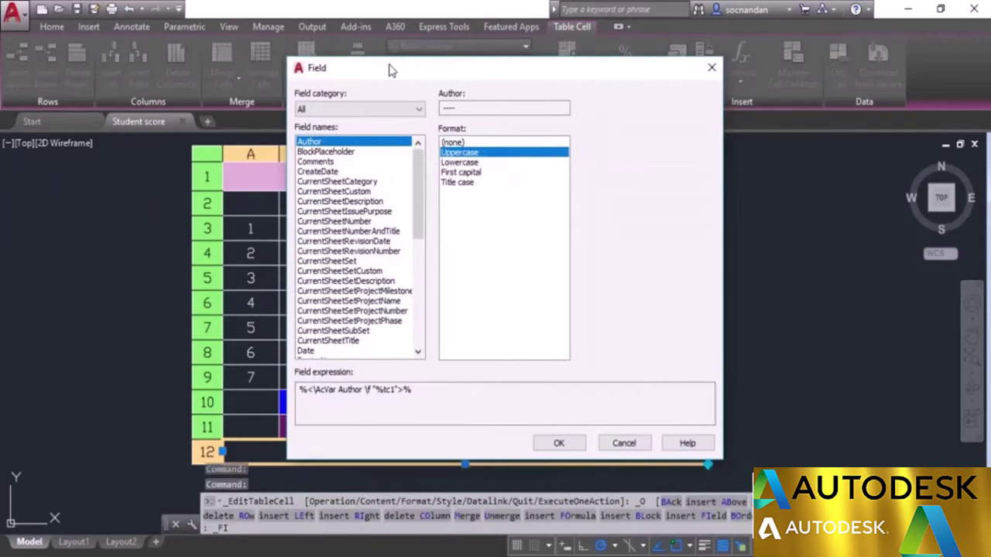
drag(418, 168, 418, 212)
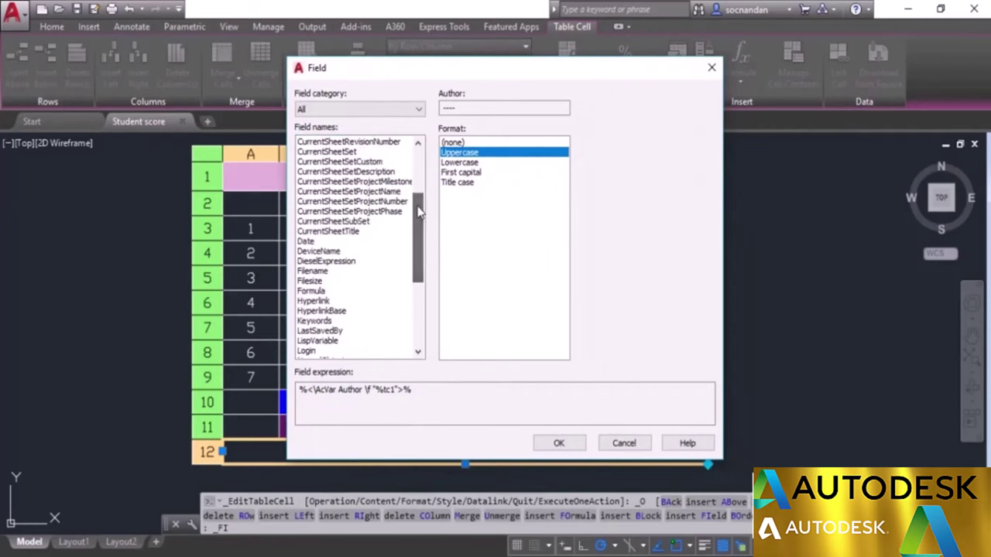
click(313, 272)
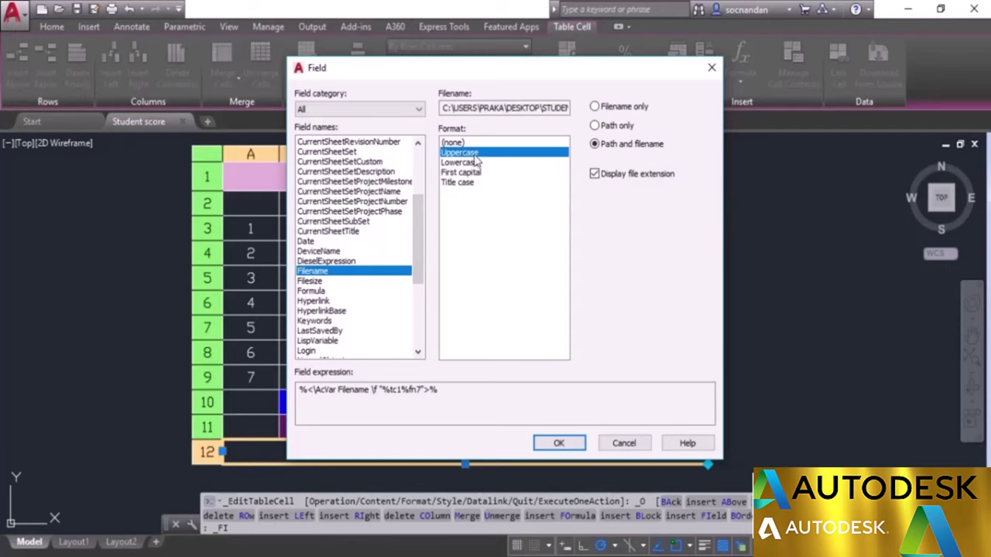
click(623, 108)
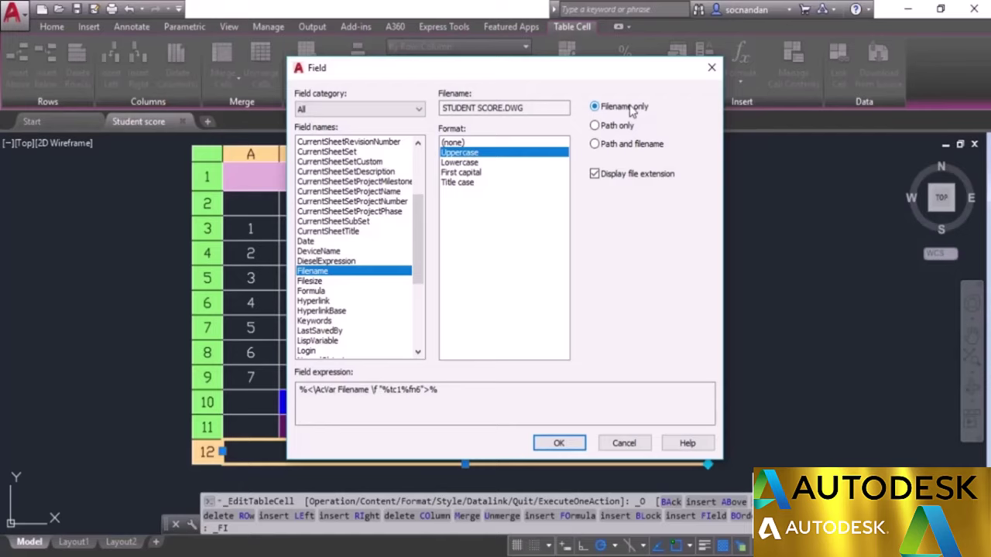
click(594, 175)
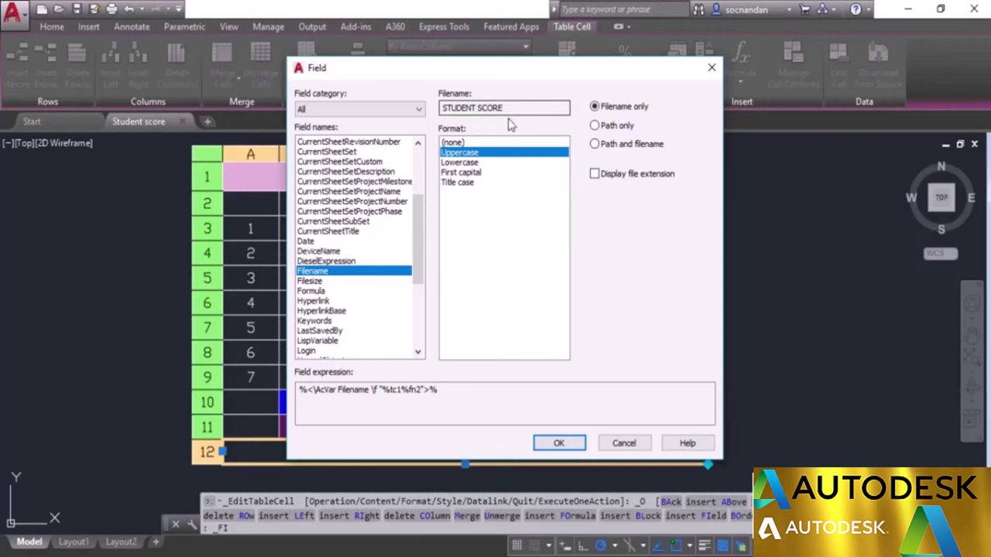
click(560, 443)
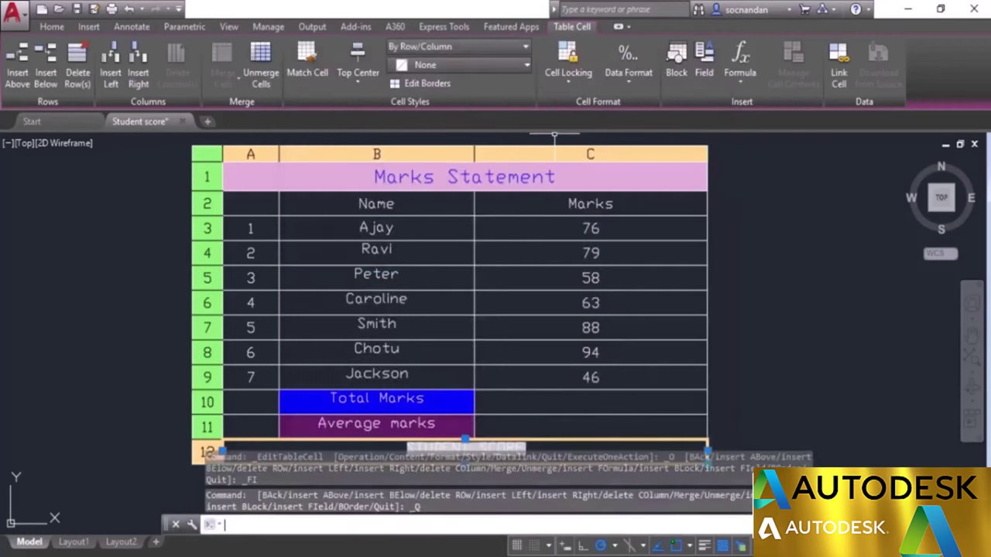
- Deselect the table's bottom cell and examine the text and grey background of its filename field up close
middle_drag(526, 410, 504, 309)
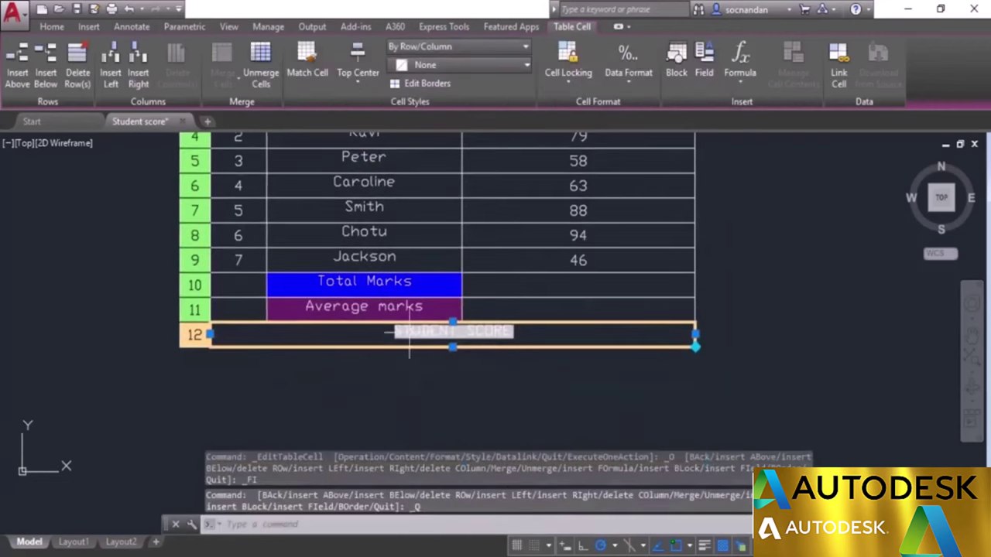
scroll(409, 332, up, 5)
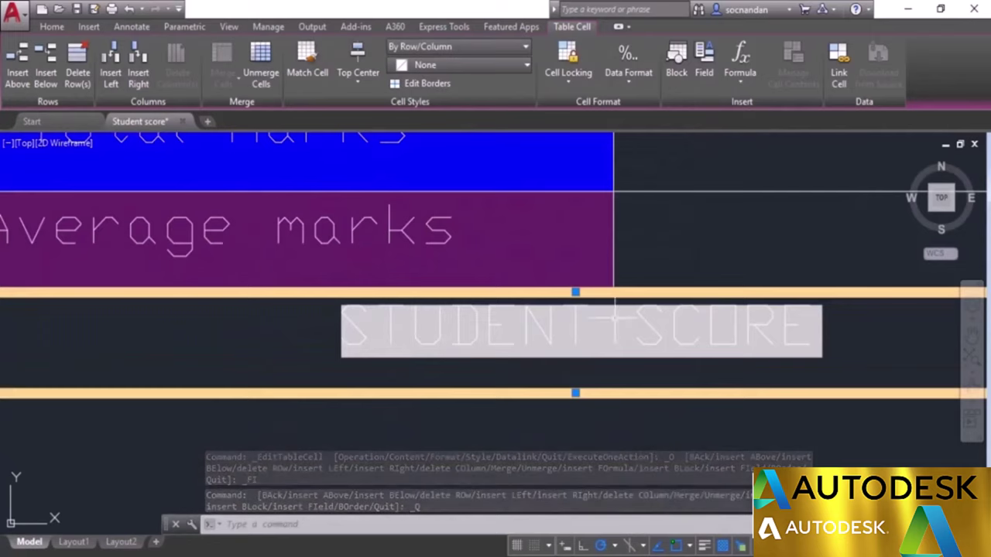
scroll(836, 332, down, 2)
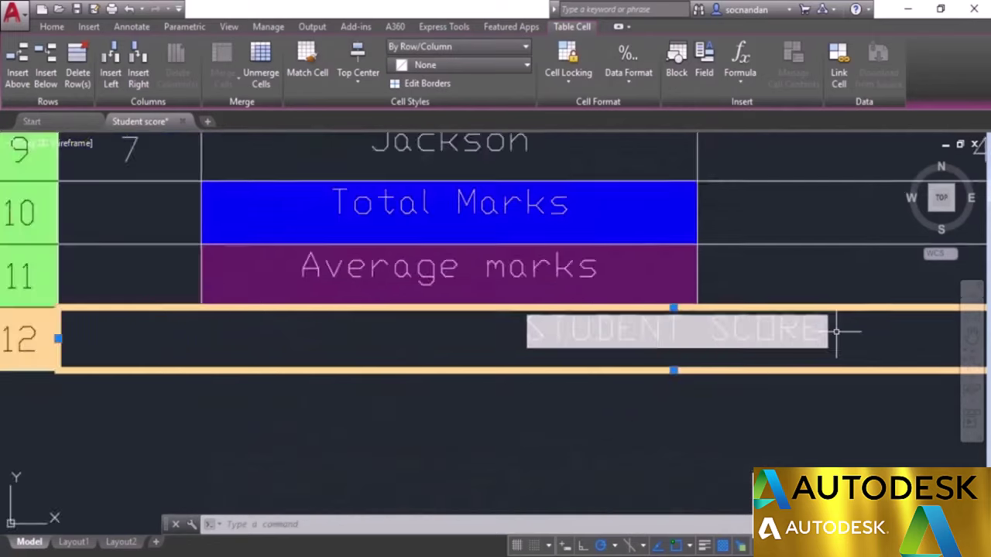
scroll(836, 333, down, 3)
middle_drag(846, 301, 579, 398)
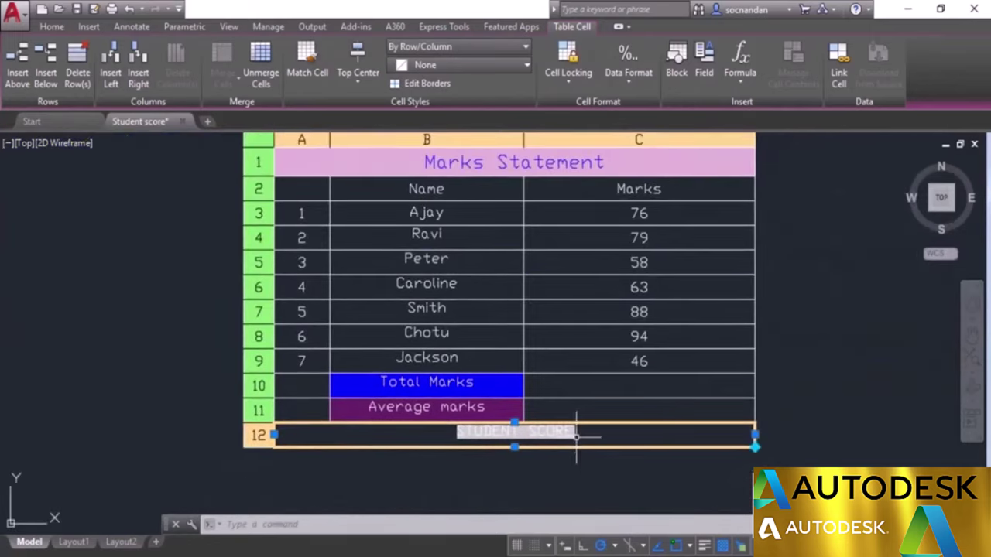
middle_drag(450, 438, 444, 465)
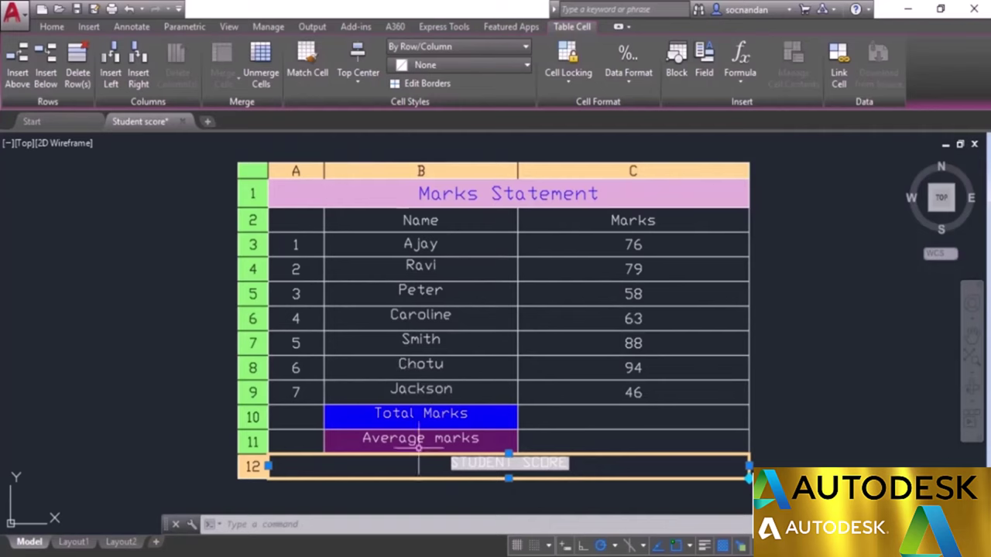
scroll(481, 464, up, 2)
scroll(481, 464, up, 2)
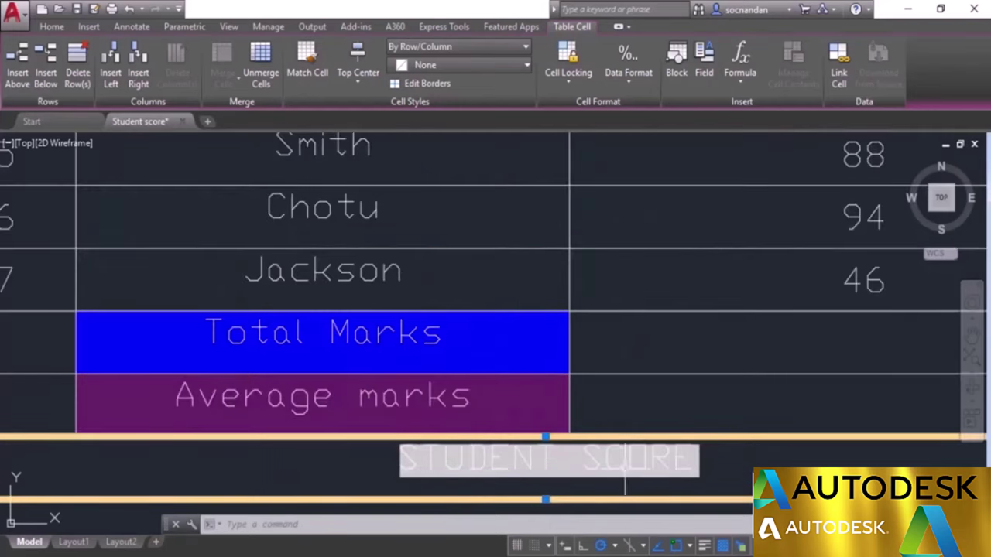
scroll(624, 480, up, 3)
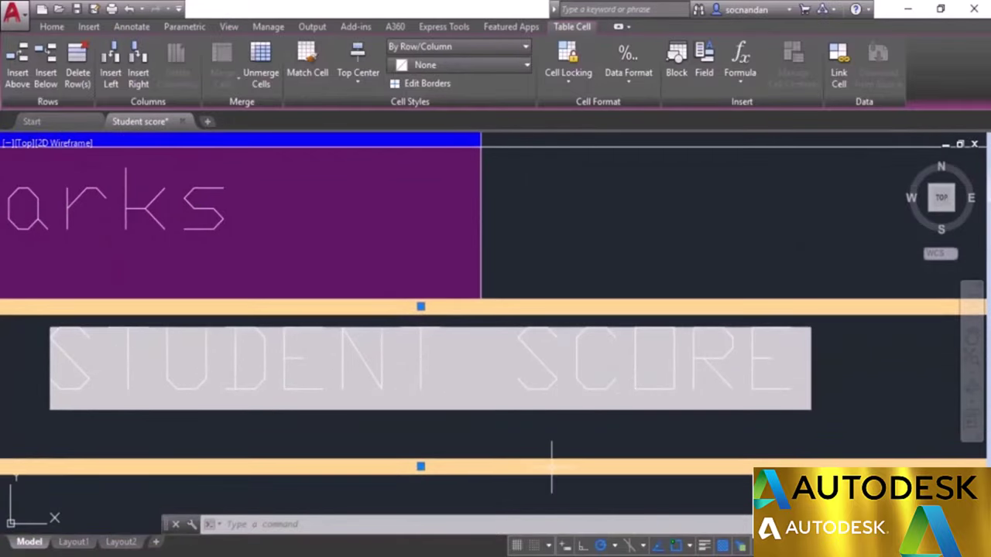
click(552, 491)
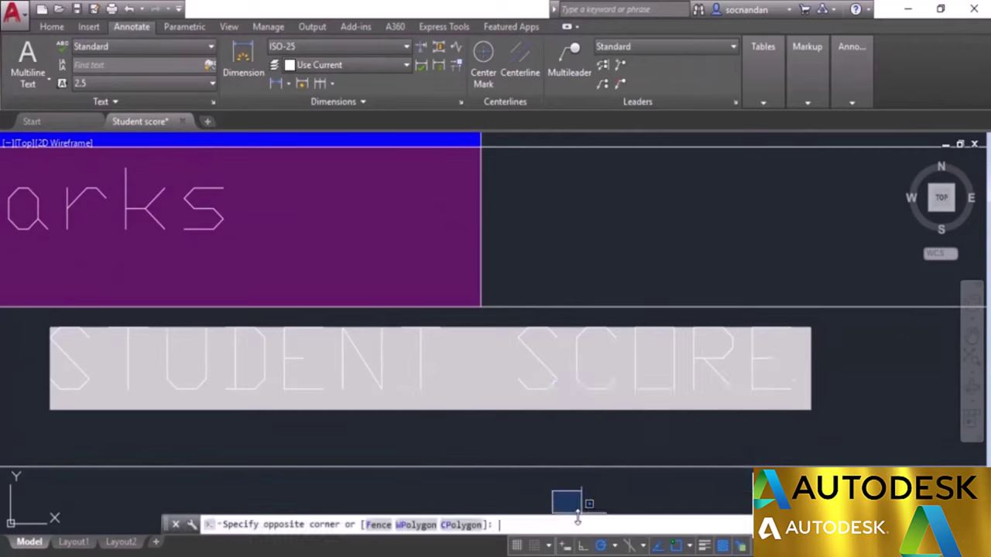
click(637, 472)
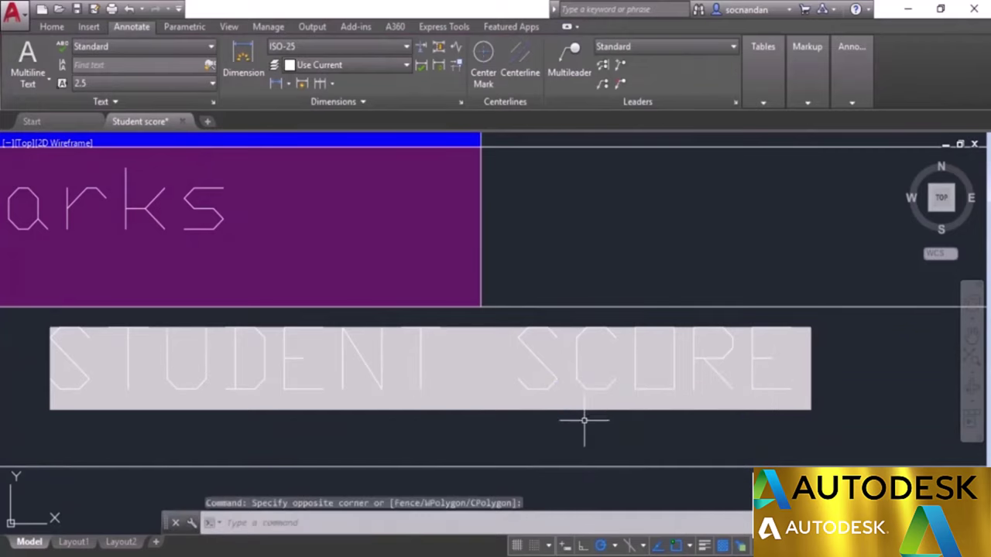
click(616, 340)
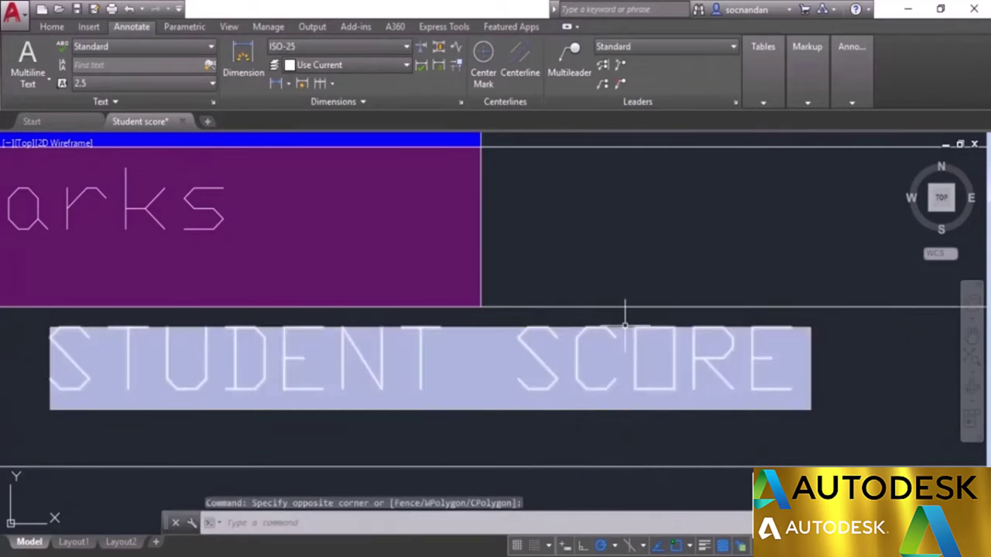
scroll(625, 325, down, 5)
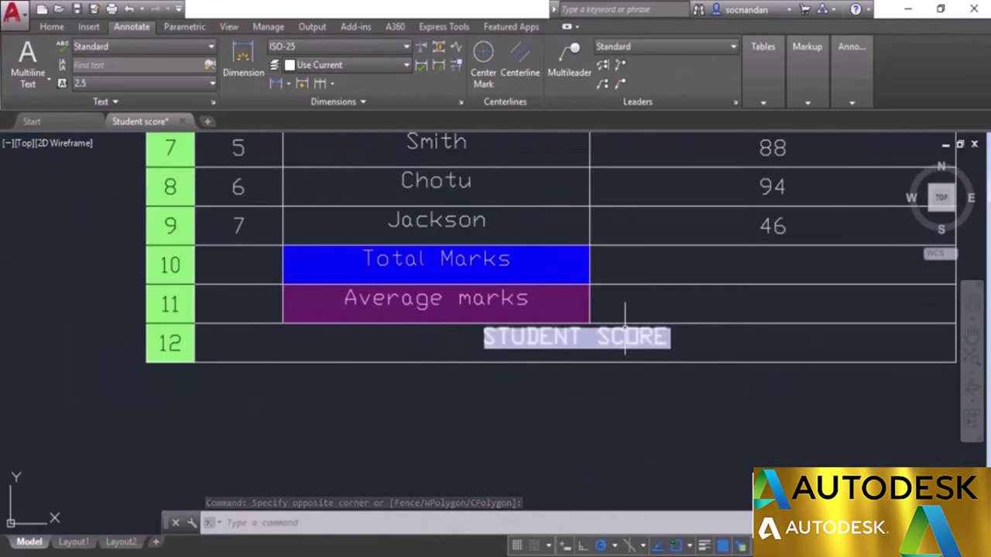
scroll(624, 325, down, 4)
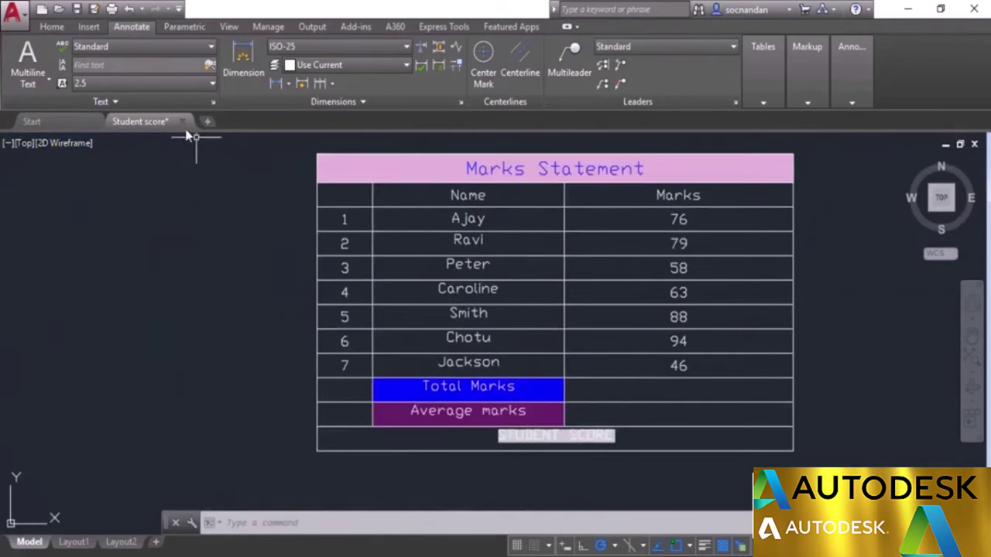
- Save a copy of the drawing to the Desktop as Student score card and check the filename field in the table's bottom row
click(94, 9)
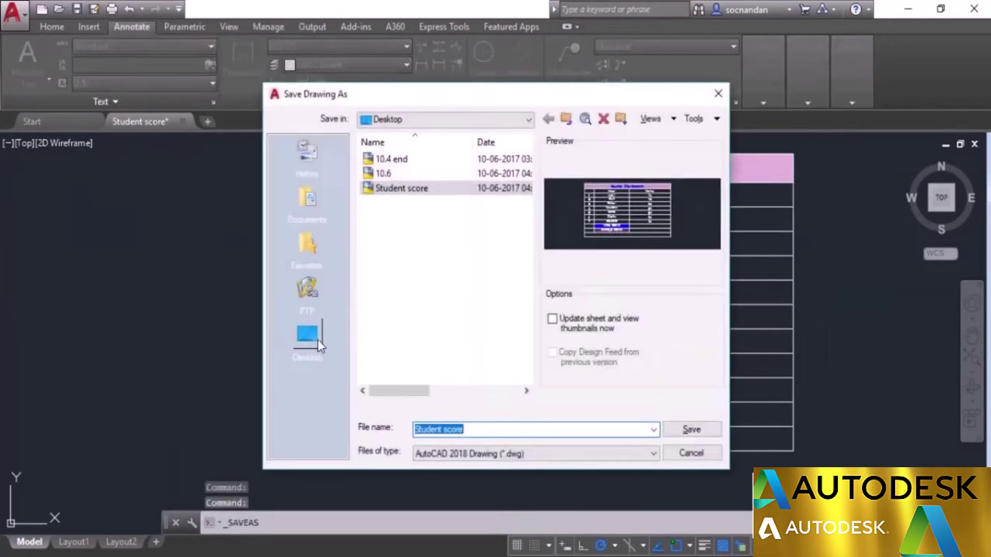
click(317, 339)
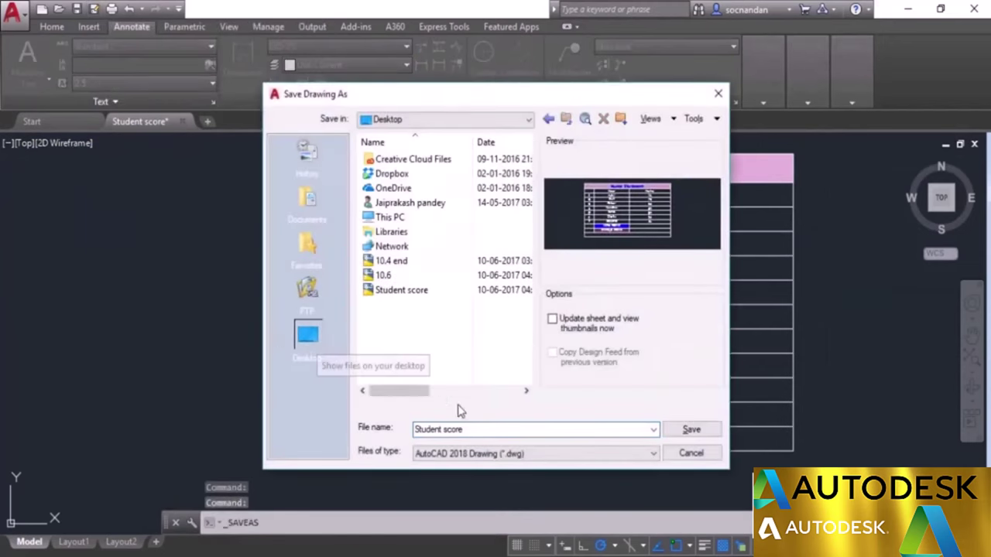
double_click(485, 429)
click(485, 429)
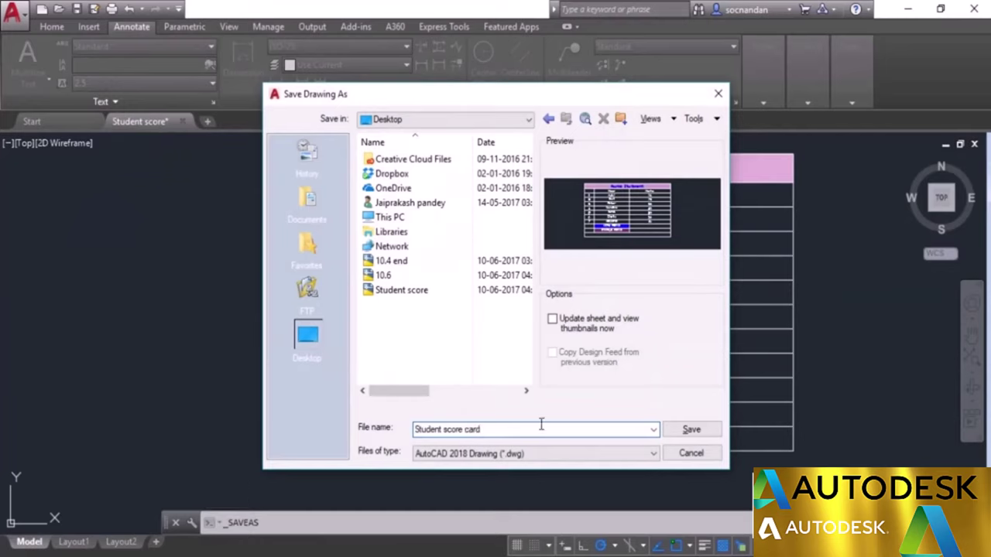
click(691, 432)
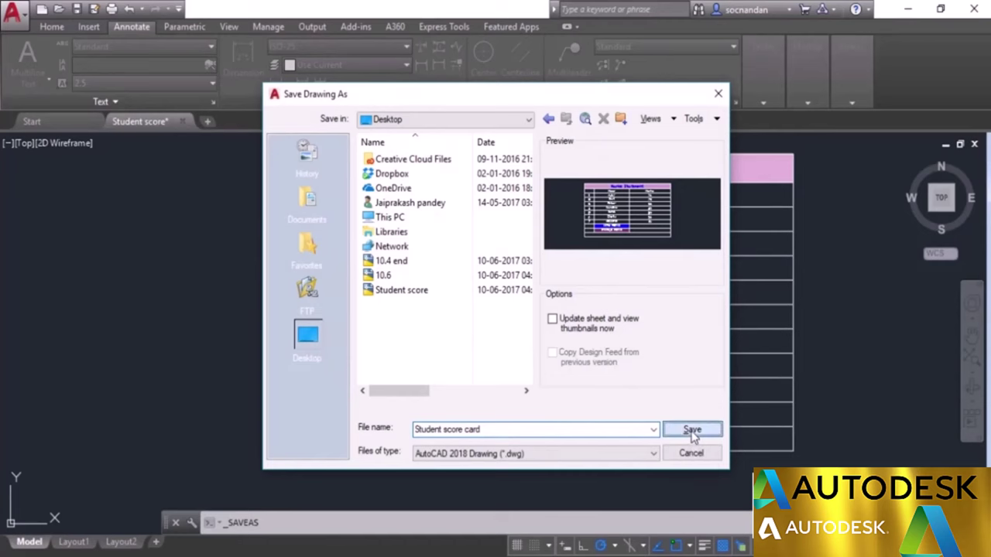
scroll(613, 434, up, 4)
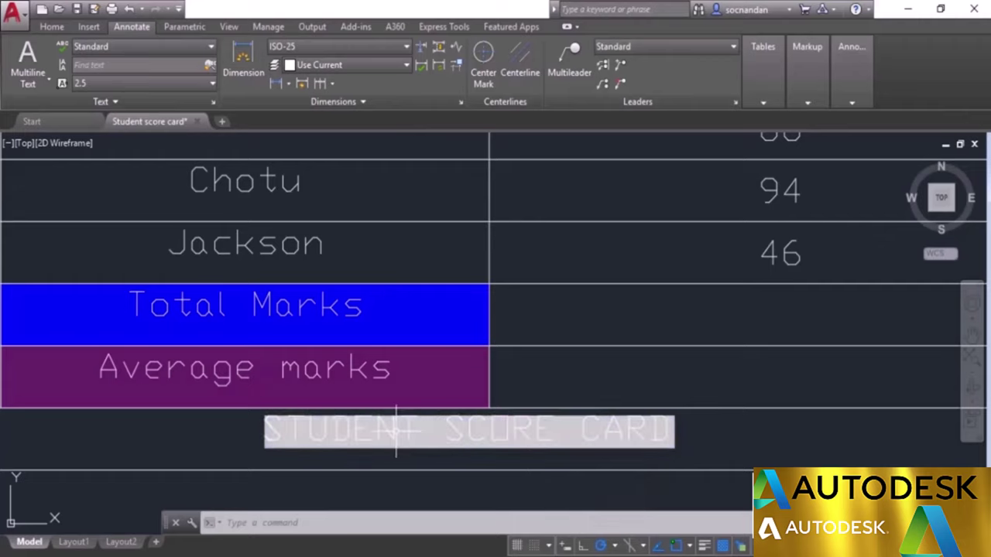
scroll(396, 431, down, 3)
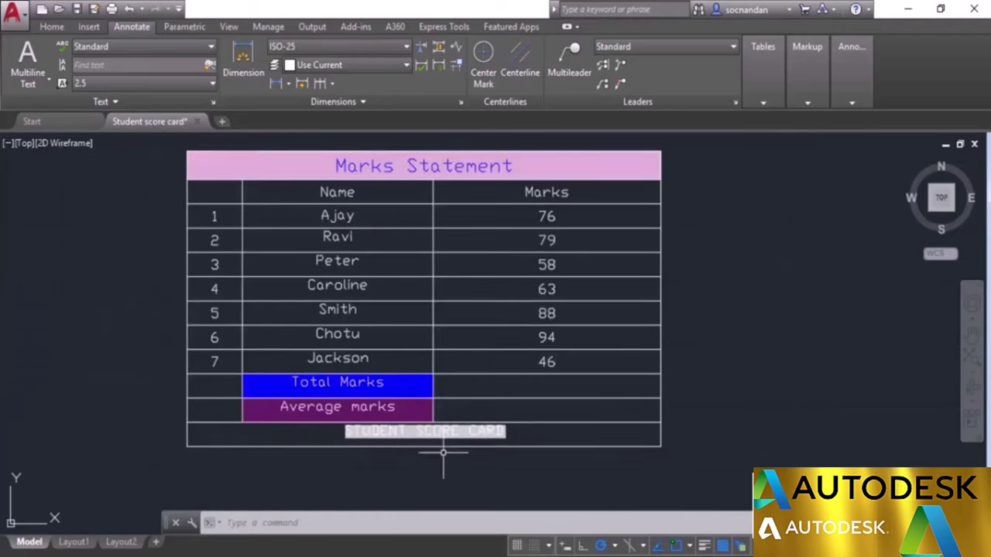
middle_drag(523, 469, 567, 484)
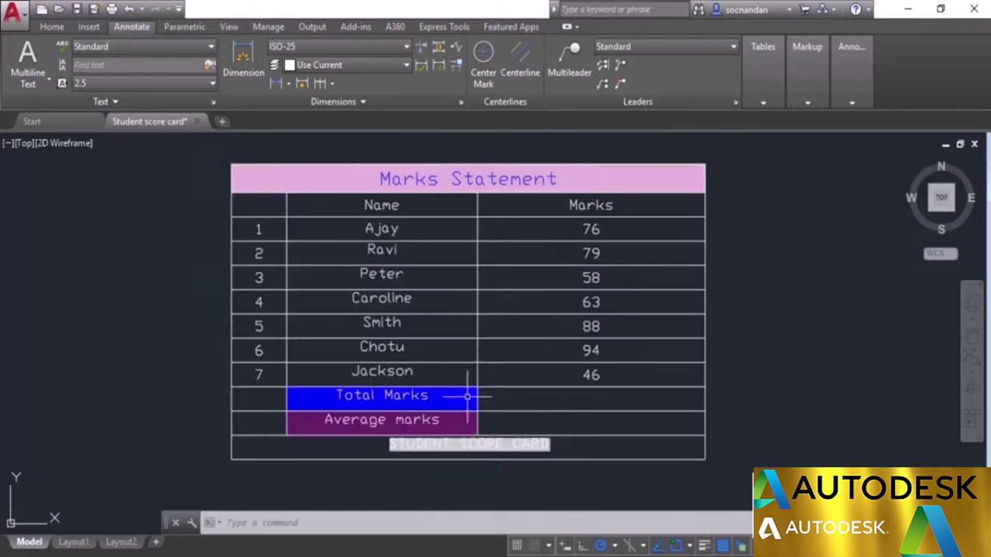
- Insert a Sum formula for the marks in C3:C9 into the cell beside Total Marks and inspect the result up close
click(596, 391)
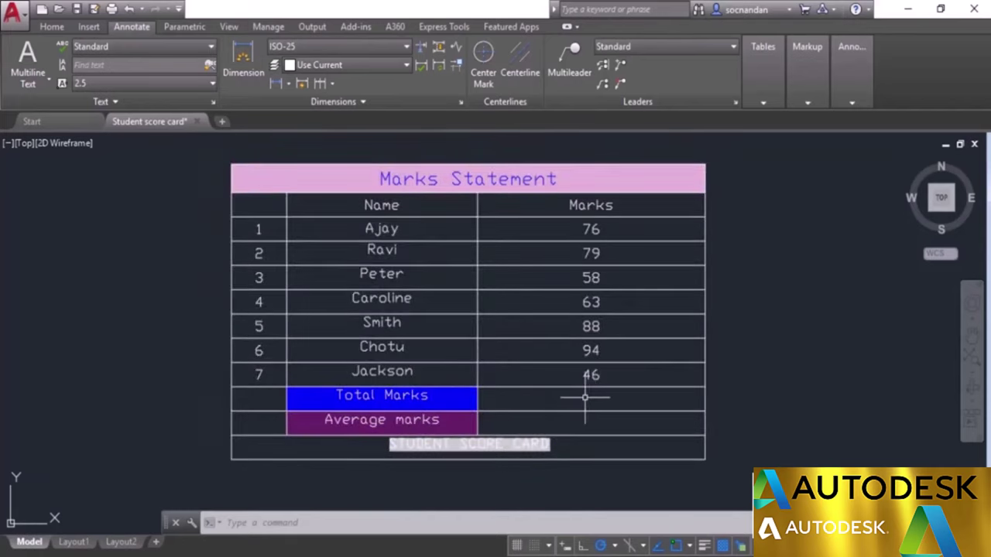
click(591, 399)
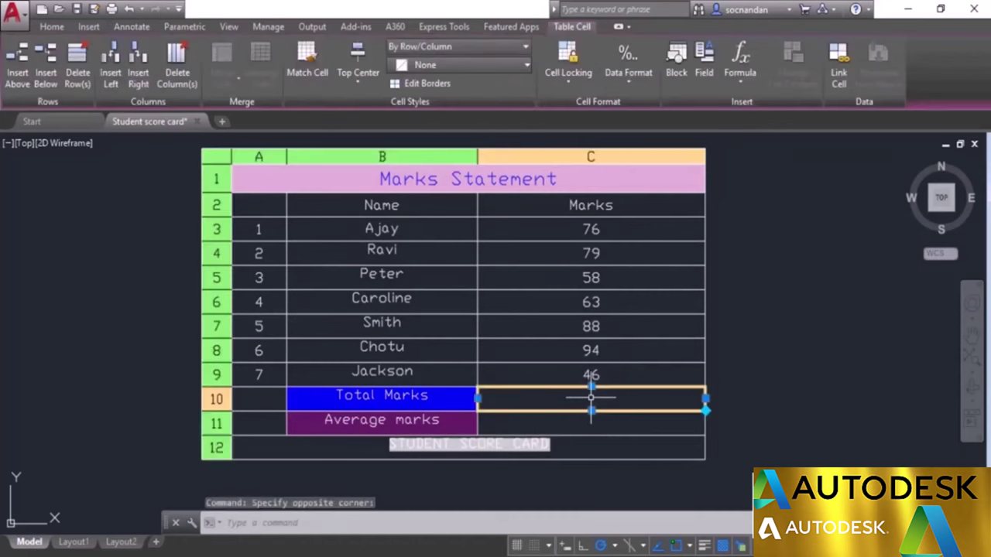
click(737, 65)
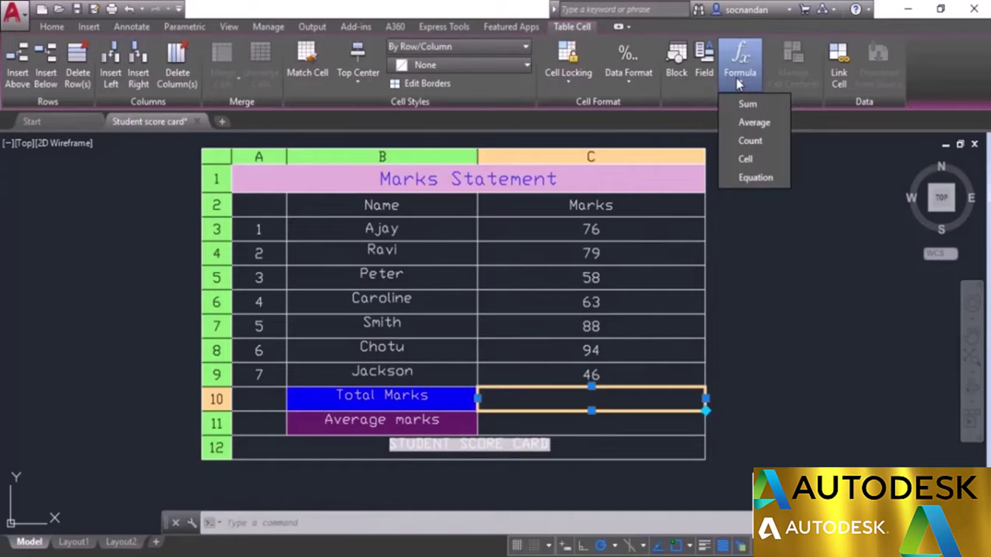
click(755, 104)
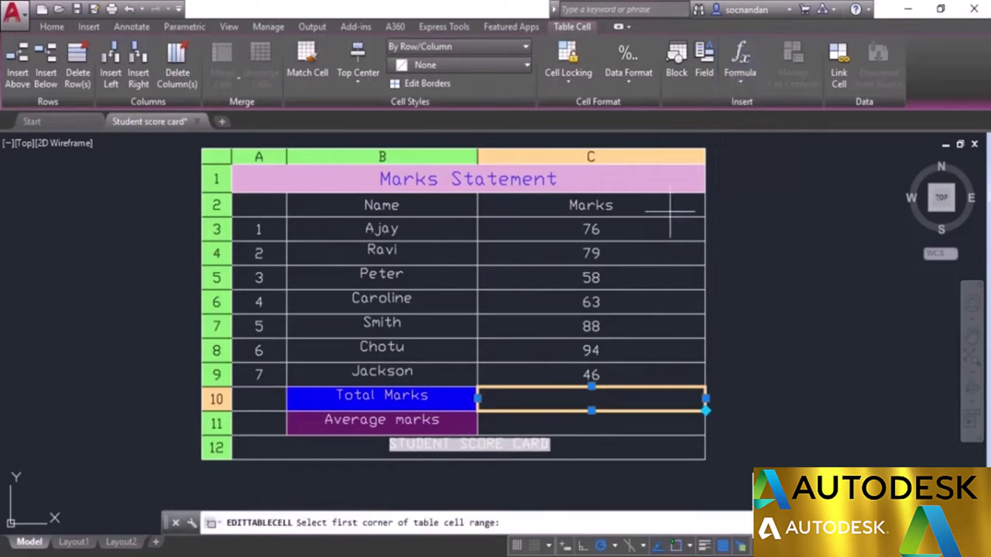
click(648, 228)
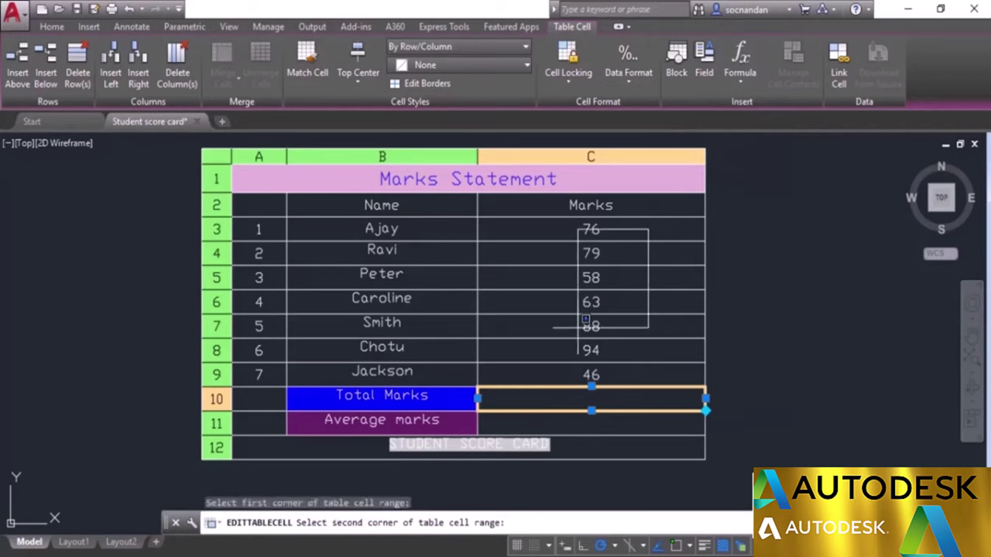
click(550, 370)
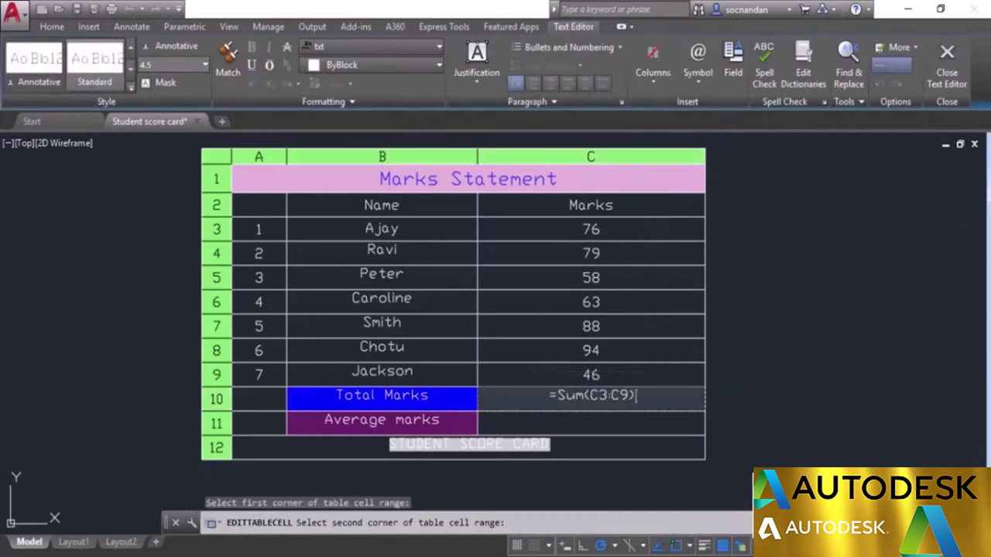
click(764, 363)
click(619, 398)
scroll(600, 404, up, 6)
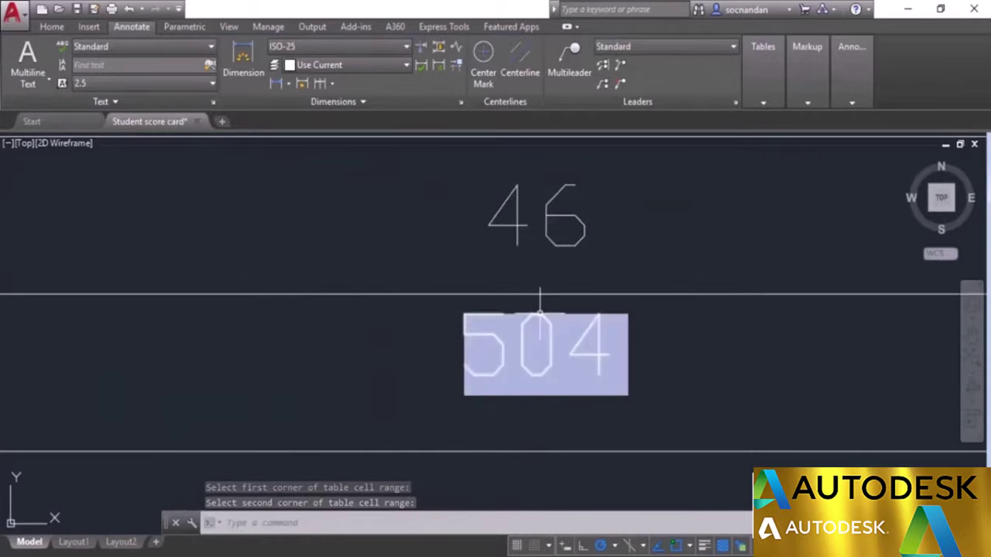
mouse_move(539, 314)
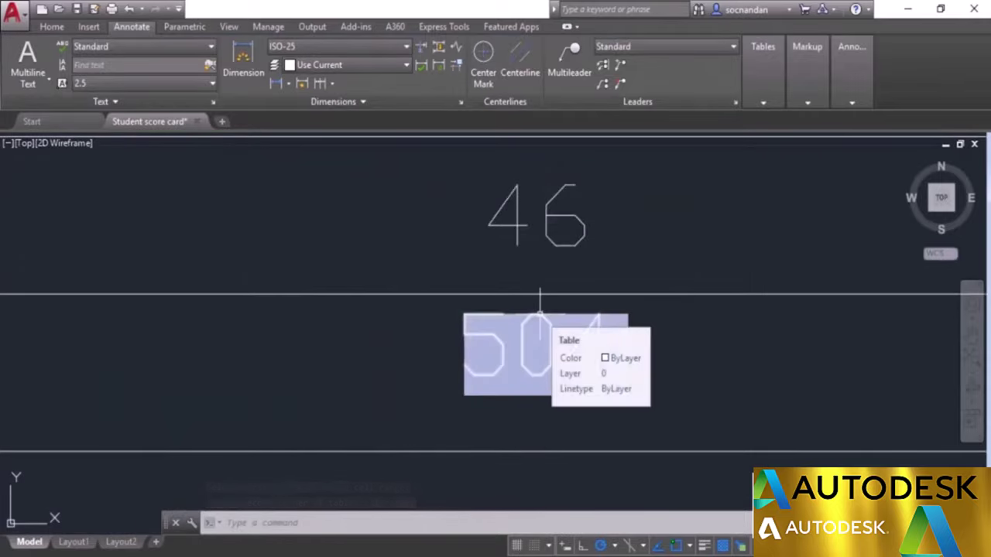
scroll(540, 309, down, 6)
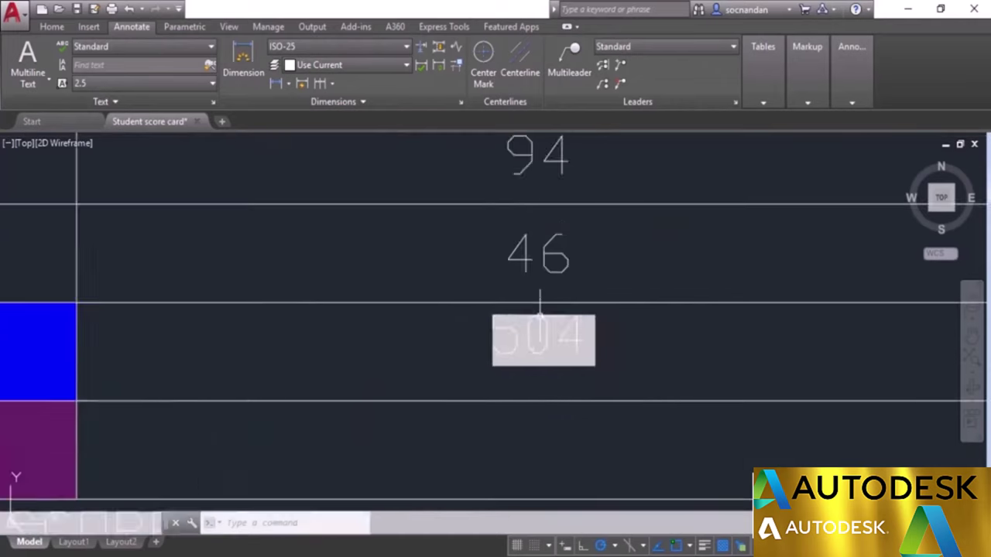
- Set student 7's marks in cell C9 to 56 and check the updated Total Marks field up close
middle_drag(569, 328, 571, 387)
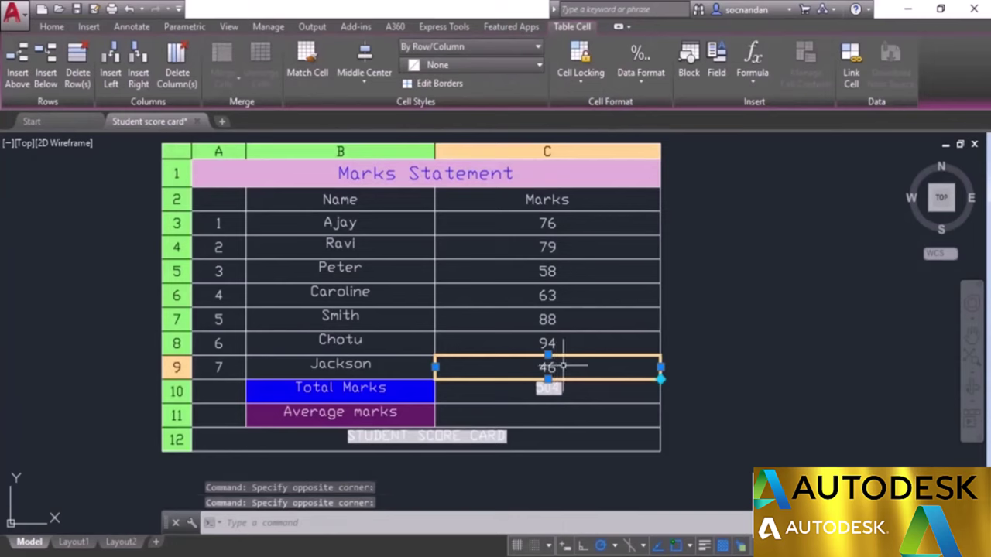
double_click(551, 372)
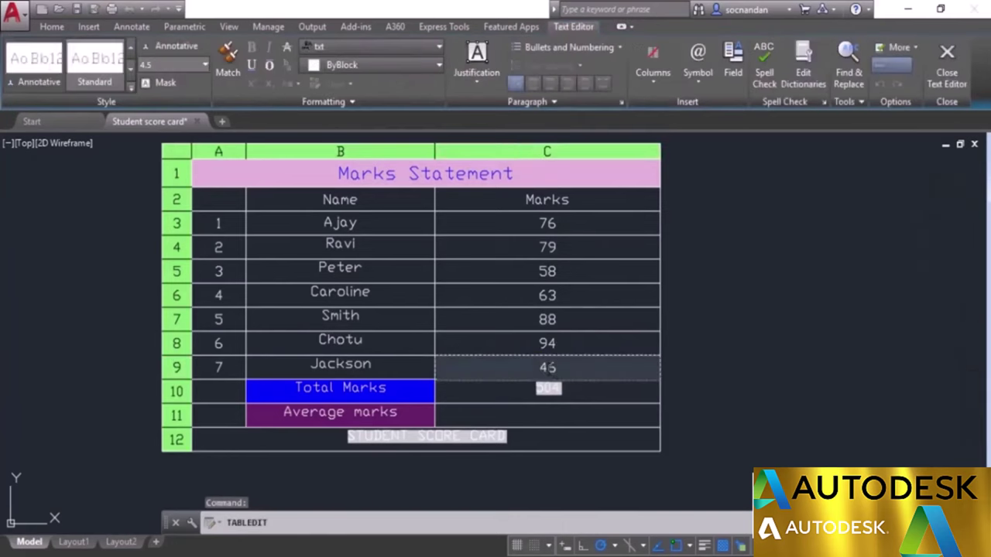
key(ctrl+a)
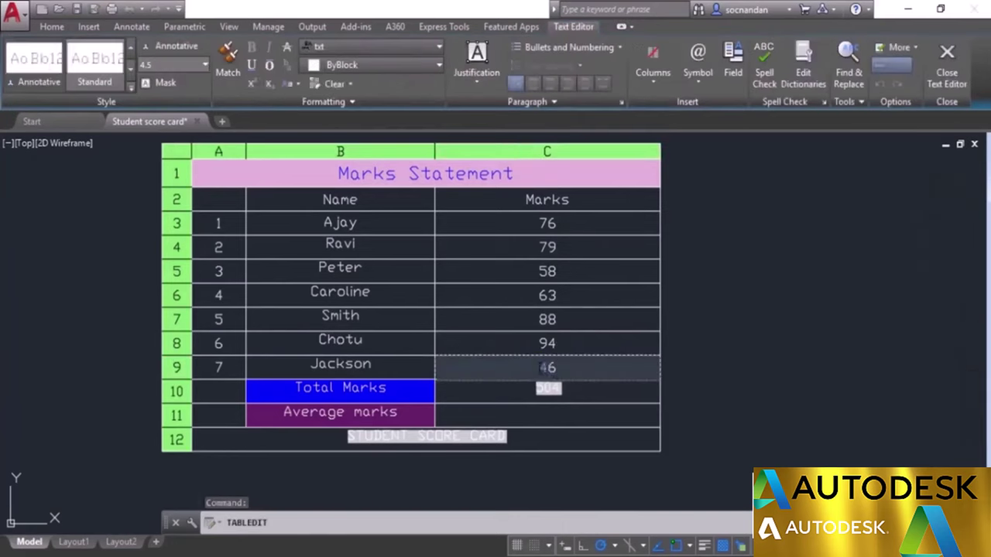
text(56)
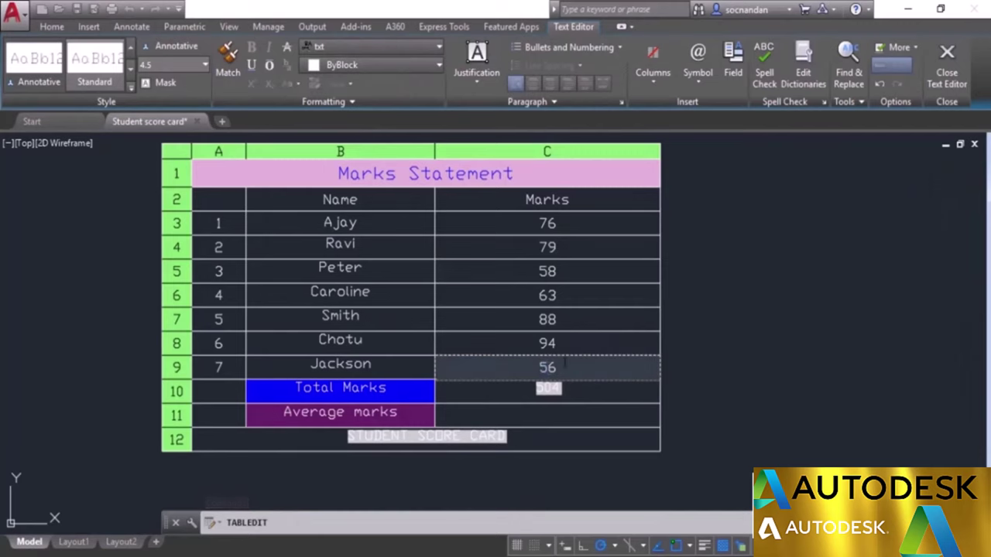
click(713, 334)
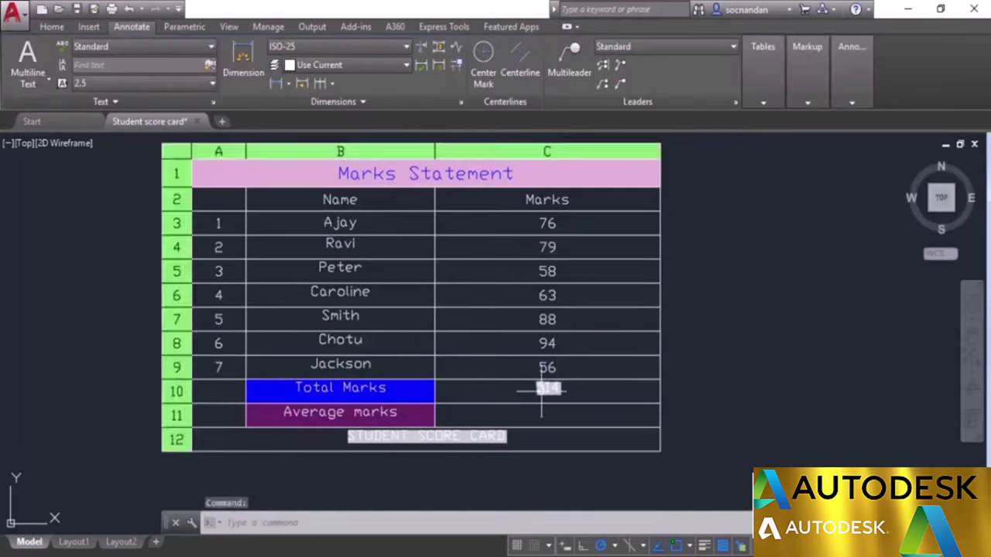
scroll(551, 396, up, 5)
scroll(551, 397, up, 2)
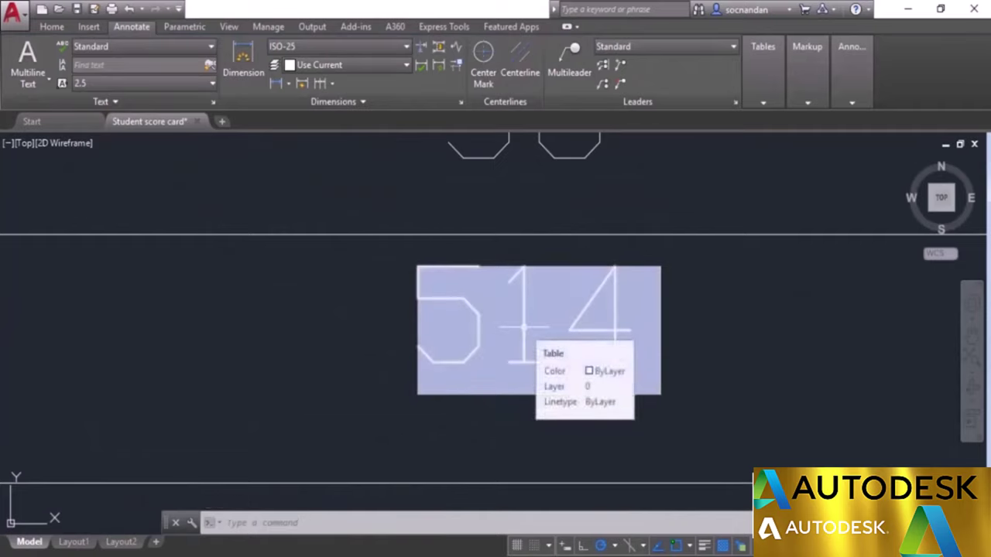
scroll(523, 328, down, 6)
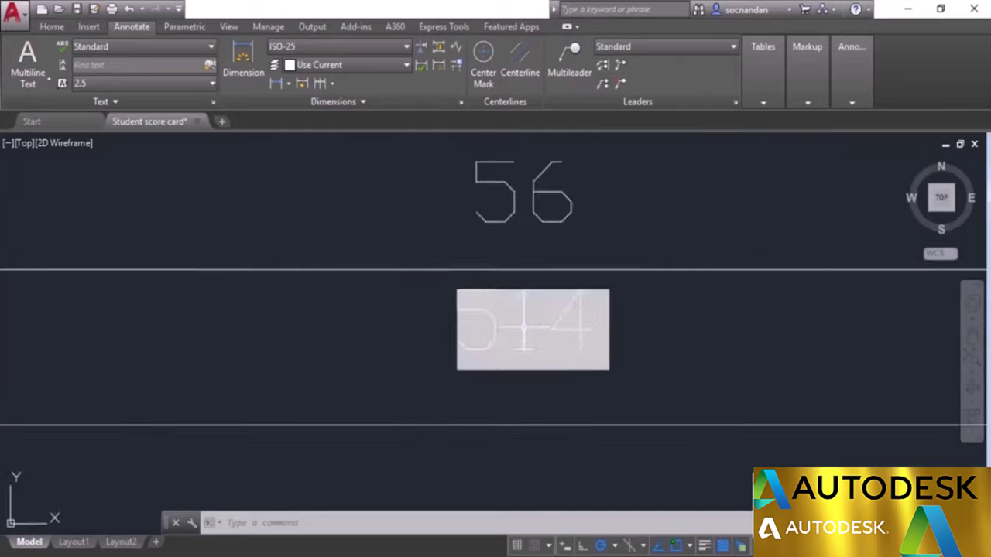
- Insert an Average formula for the marks in C3:C9 into the cell beside Average marks and inspect the result up close
middle_drag(548, 308, 586, 398)
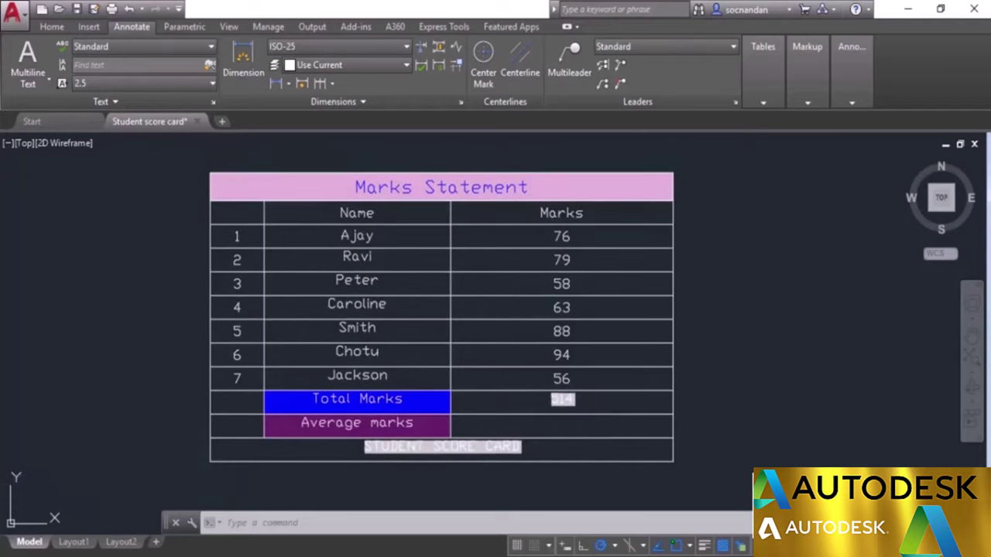
click(600, 425)
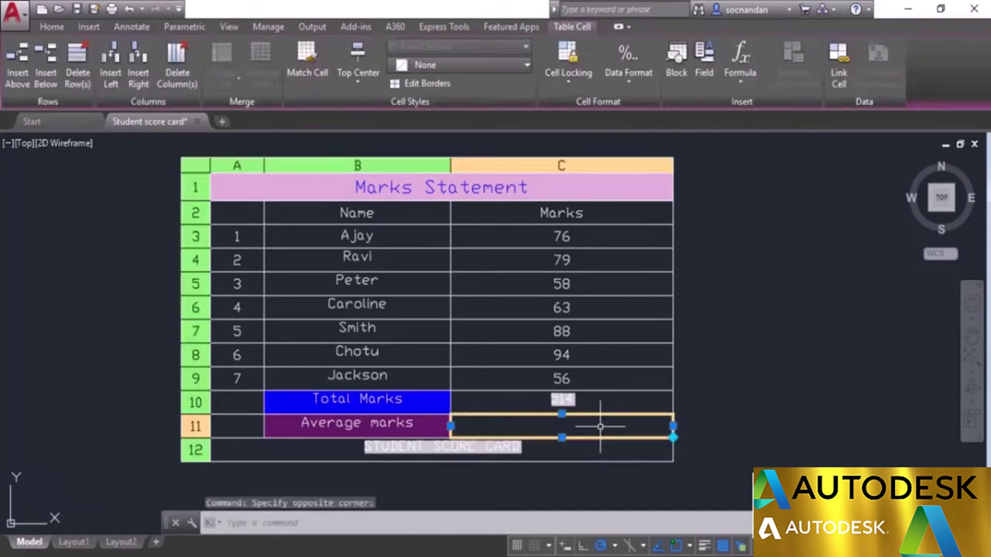
click(755, 73)
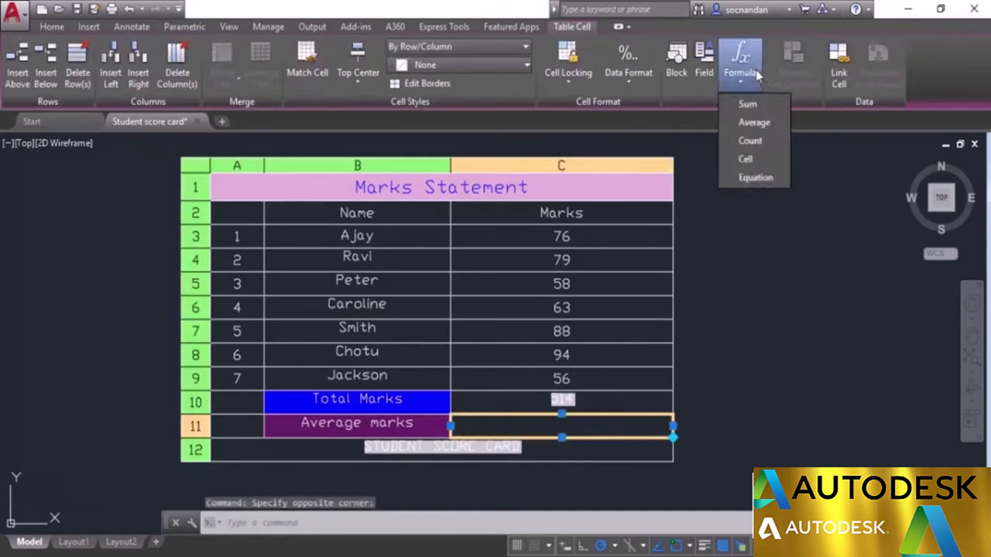
click(752, 123)
click(629, 237)
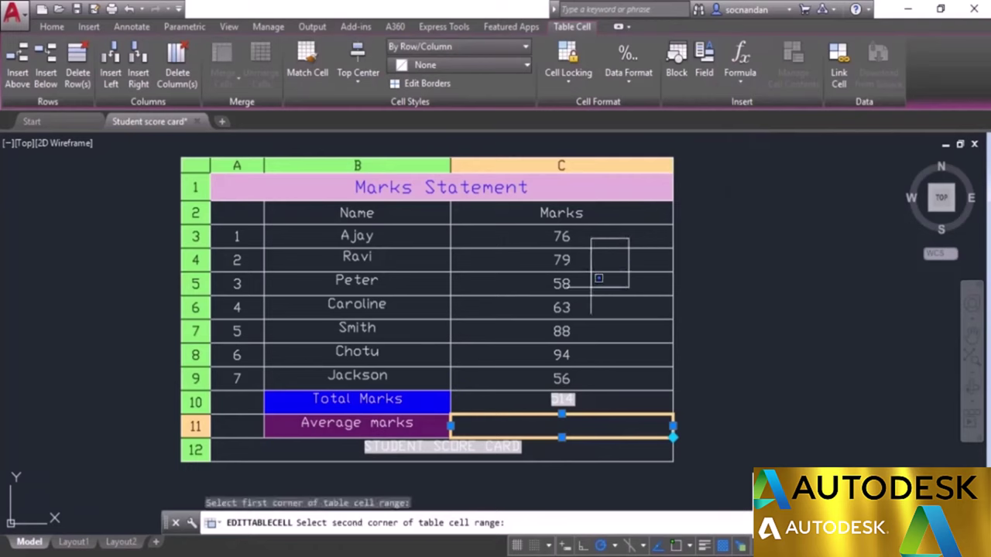
click(538, 378)
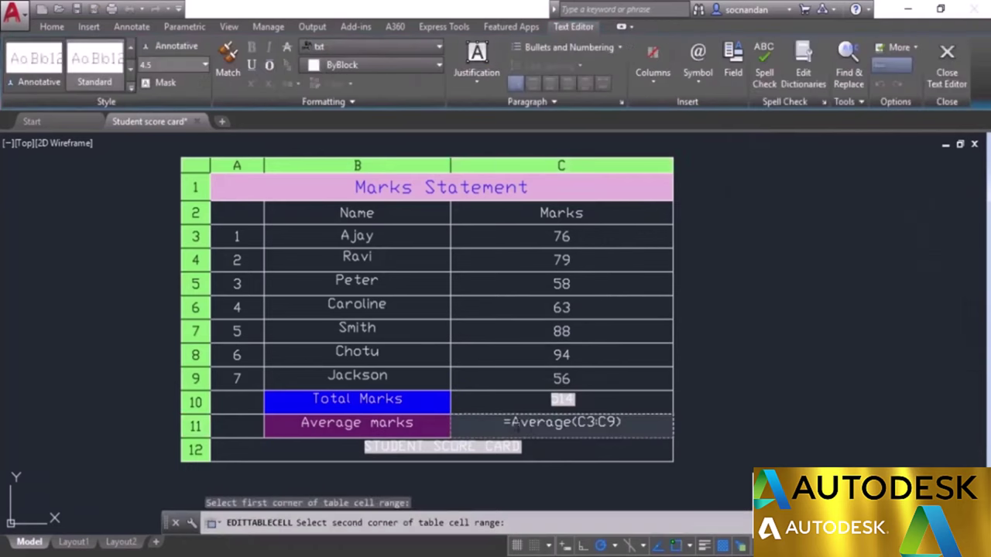
click(727, 372)
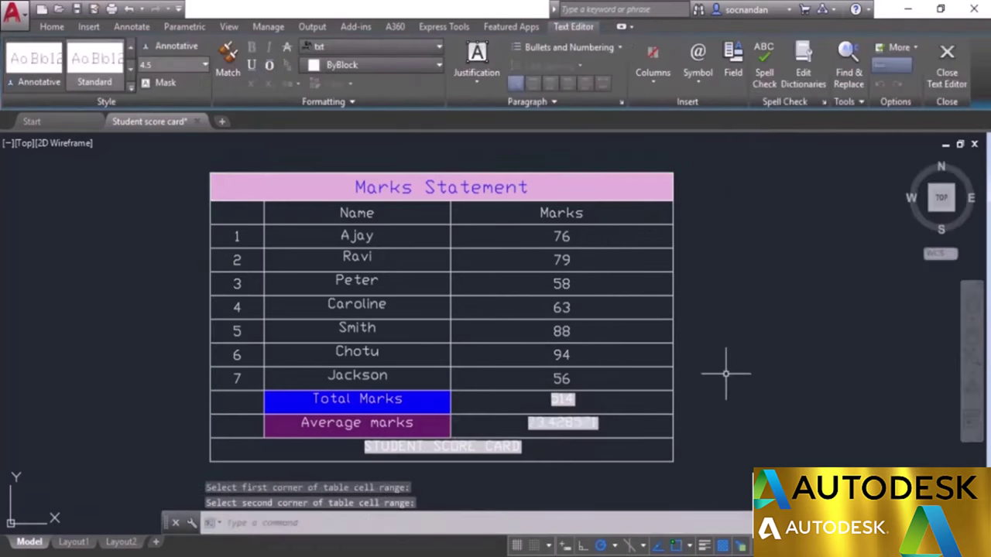
scroll(546, 429, up, 5)
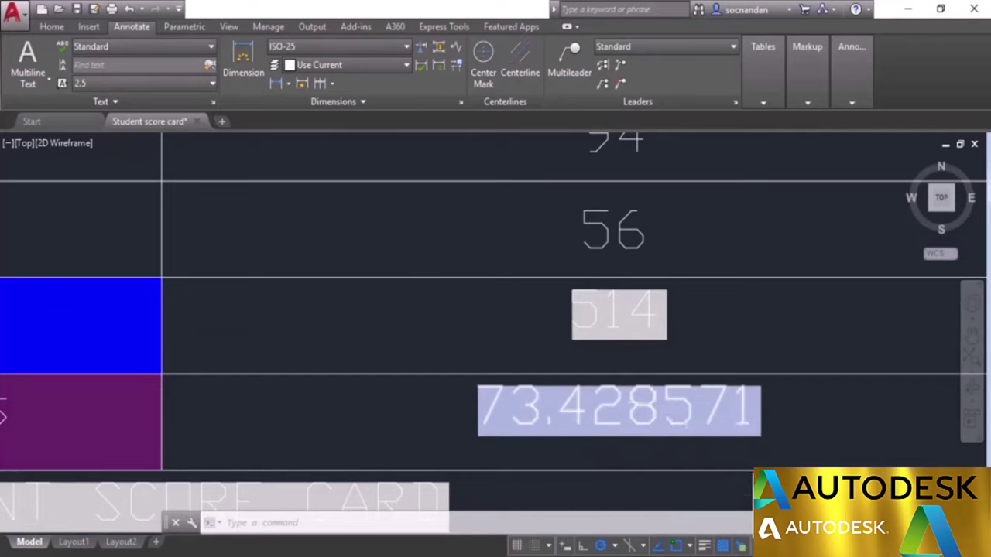
scroll(653, 400, down, 5)
middle_drag(794, 358, 770, 375)
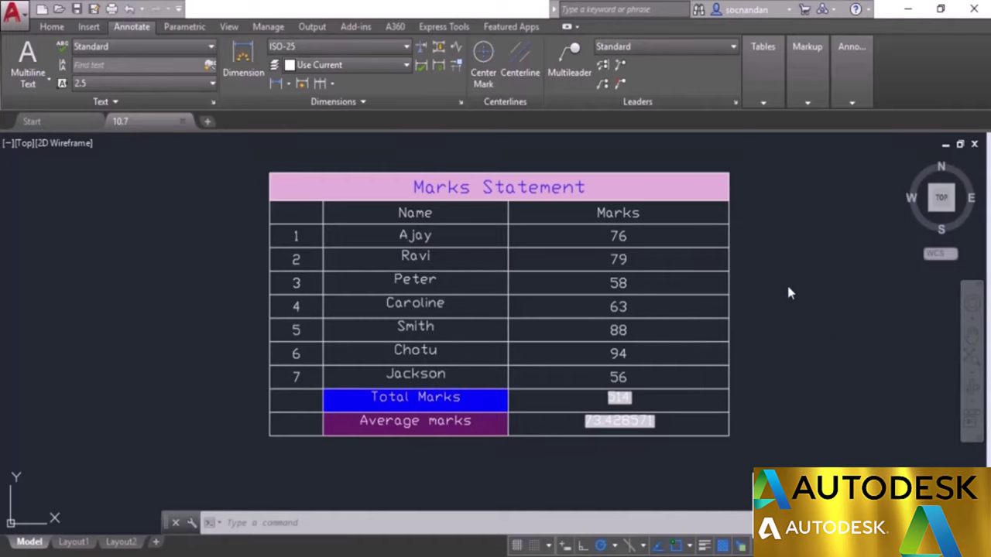
- Export the whole Marks Statement table of drawing 10.7 to the Desktop as the comma-delimited file Table1.csv
middle_drag(771, 314, 748, 322)
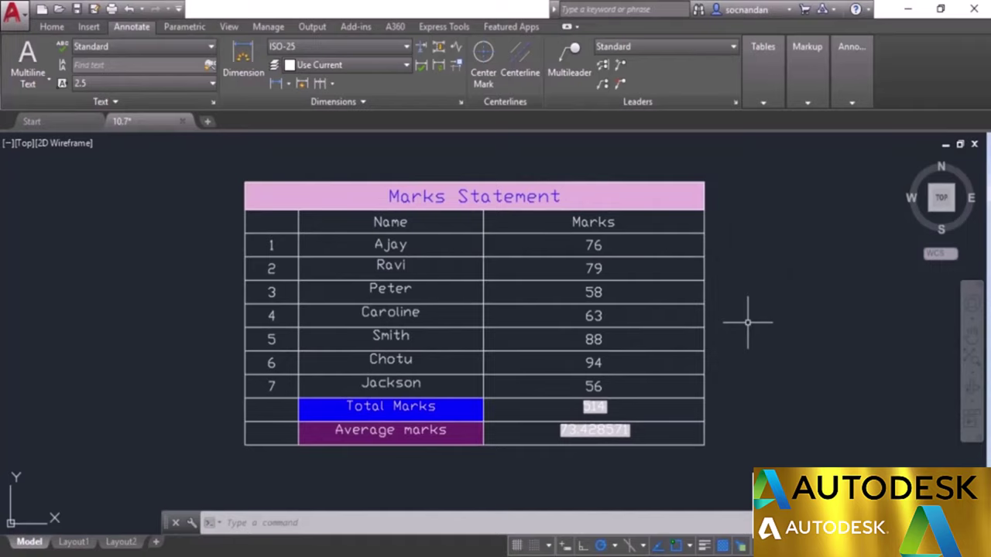
click(740, 463)
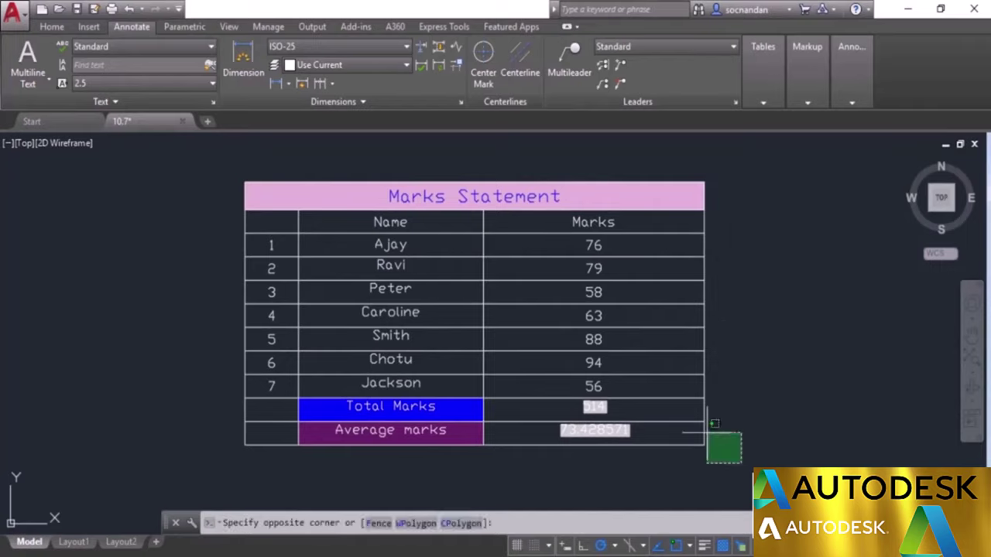
click(655, 379)
right_click(736, 320)
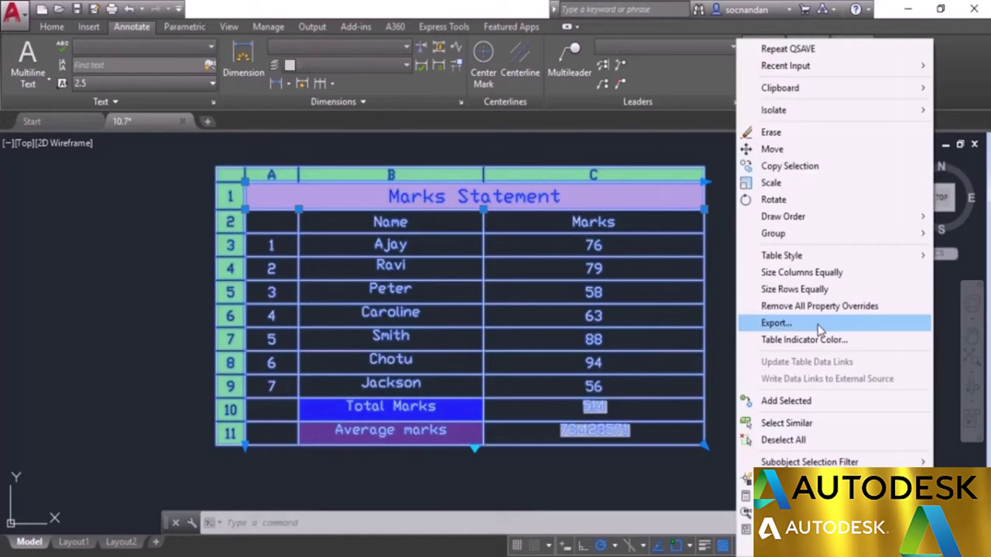
click(818, 325)
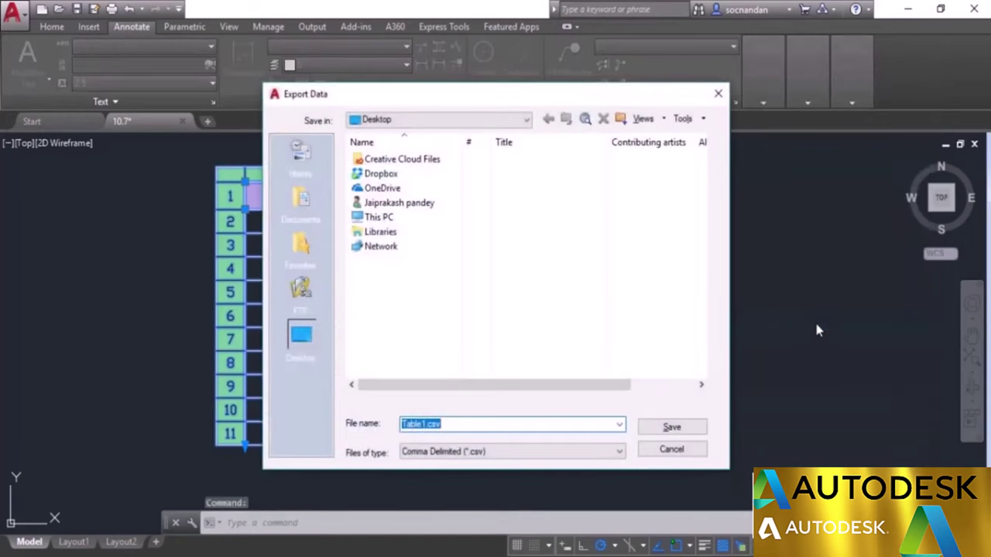
click(302, 337)
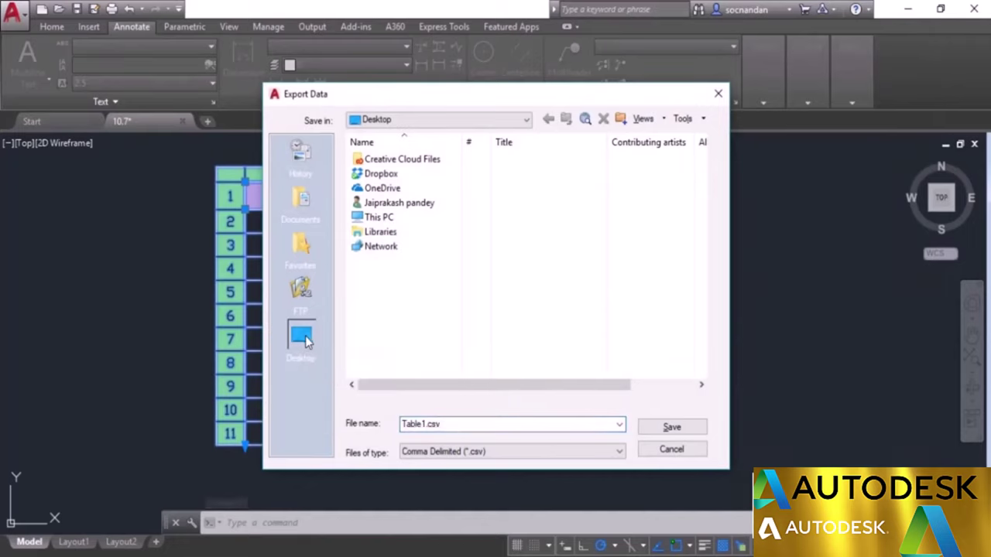
click(489, 455)
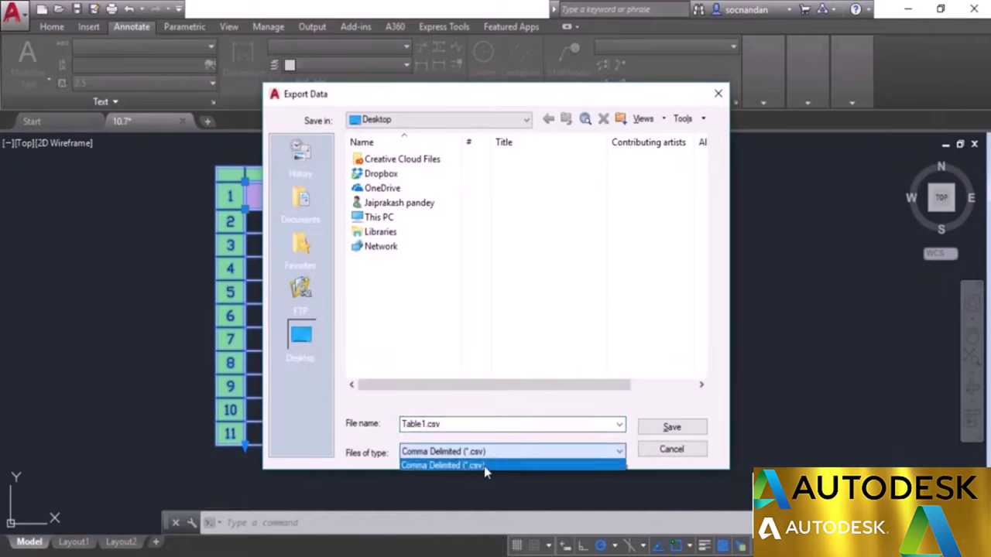
click(481, 469)
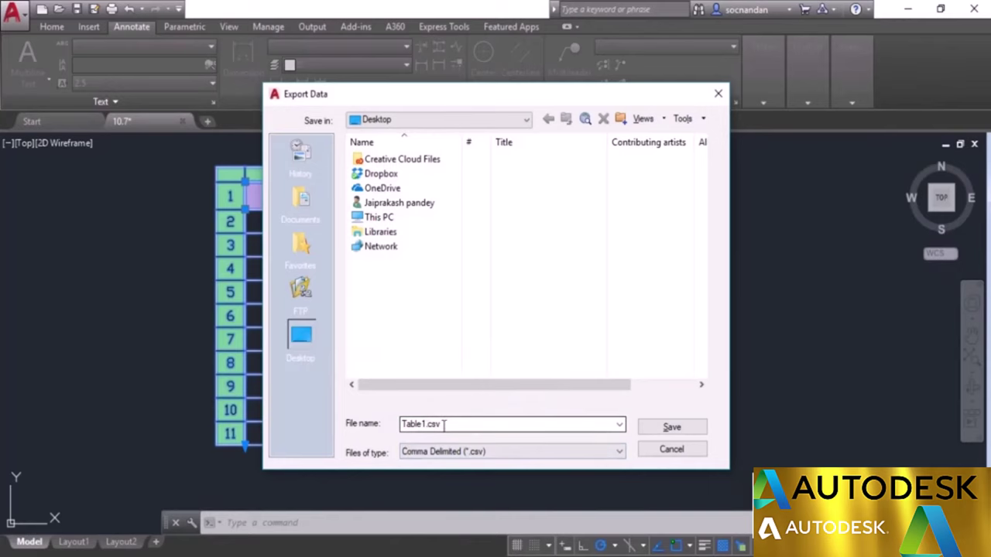
click(666, 427)
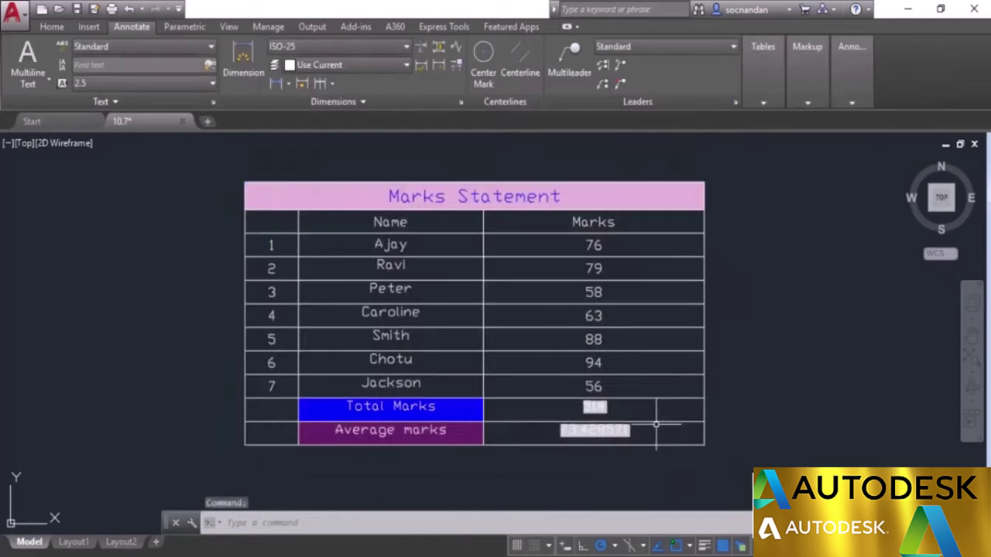
- Deselect the table, minimize the drawing program and open the exported Table1 file from the Desktop in Excel
click(668, 343)
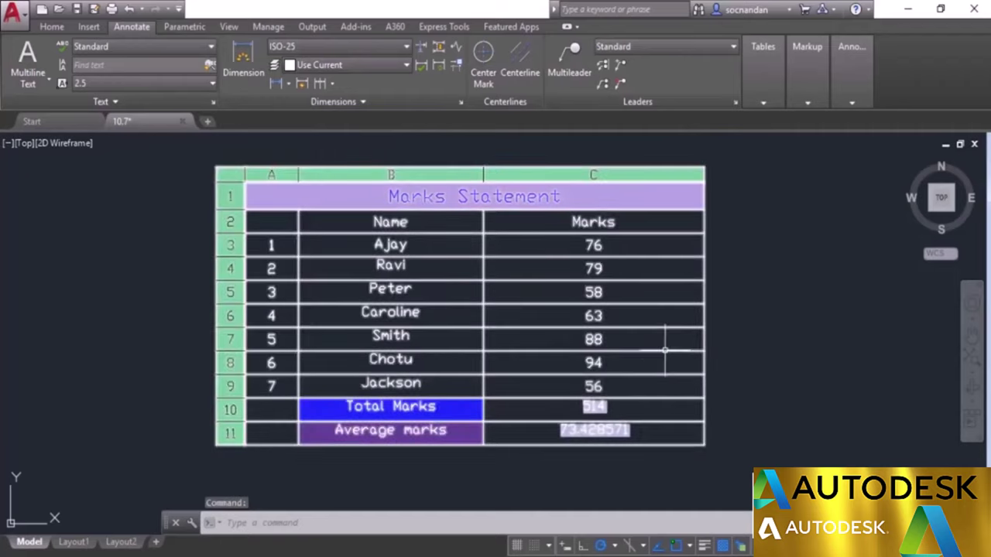
key(Escape)
click(903, 8)
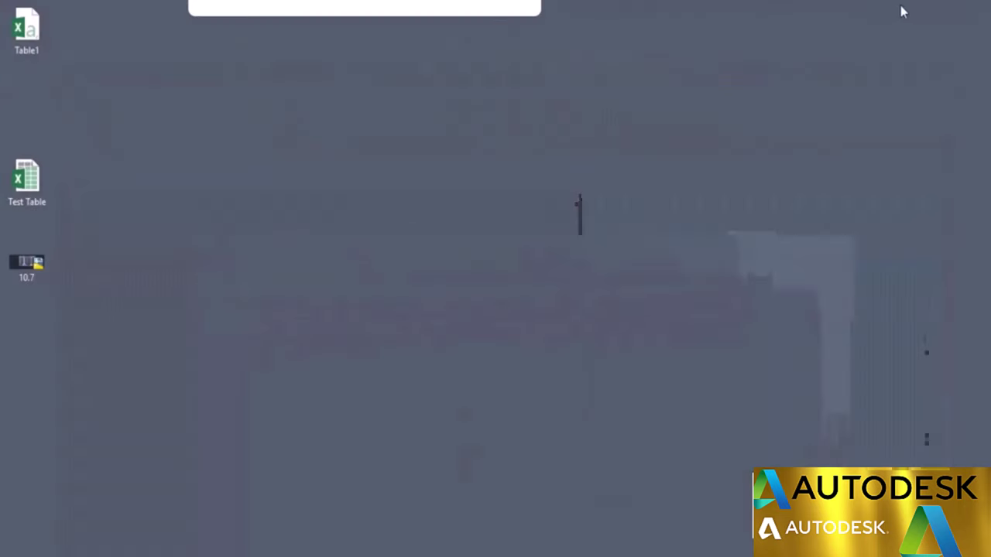
double_click(38, 34)
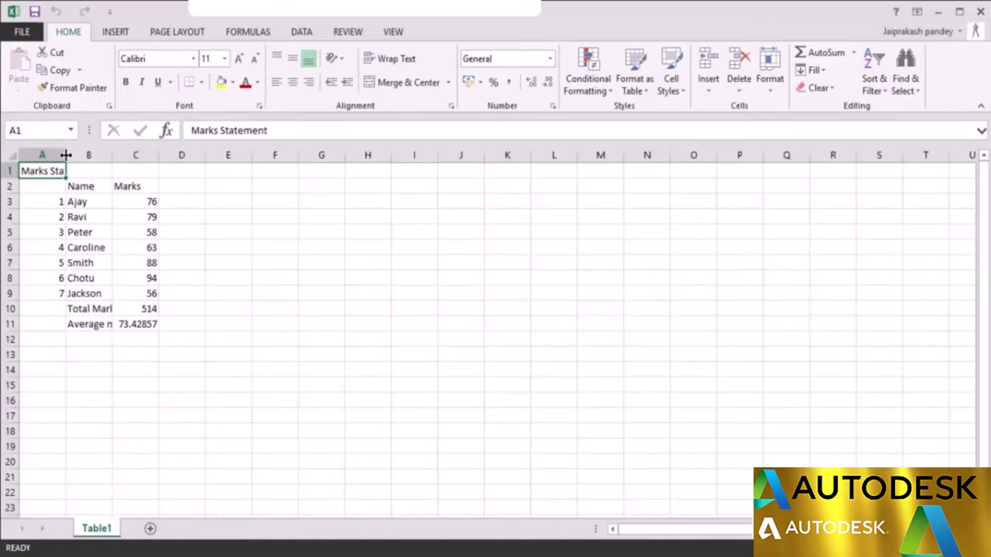
- Fit the widths of columns A and B to read the exported marks data, and close Table1.csv without saving
click(50, 200)
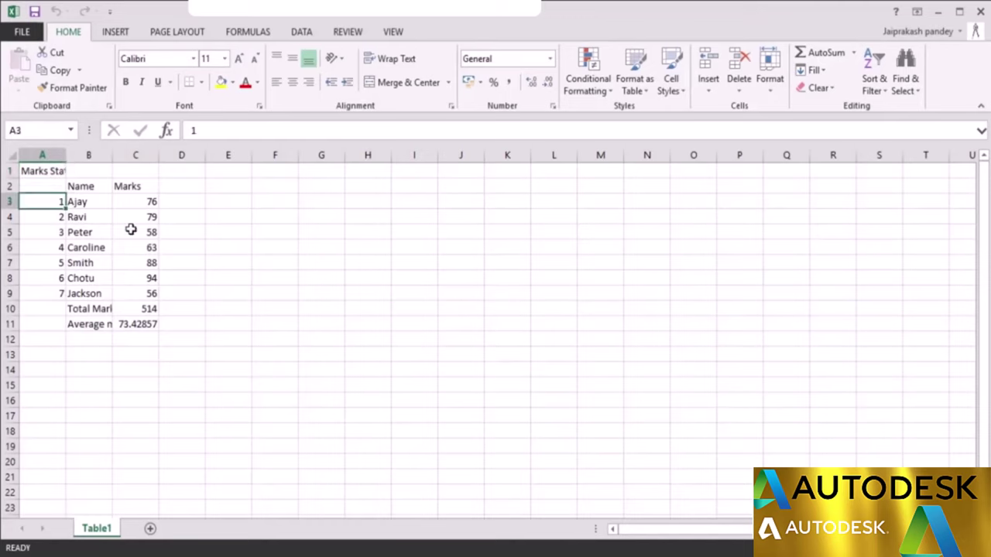
drag(112, 158, 127, 159)
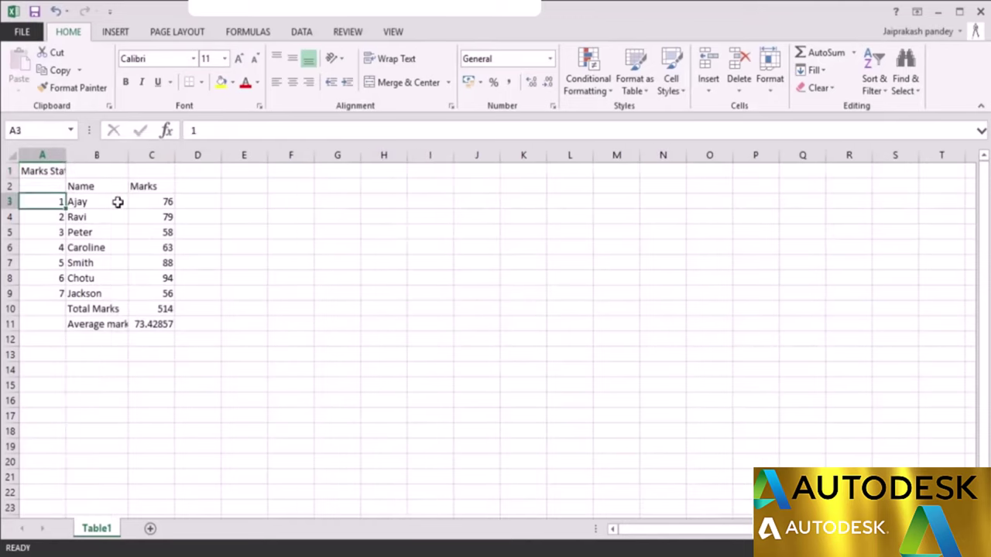
double_click(128, 155)
double_click(65, 155)
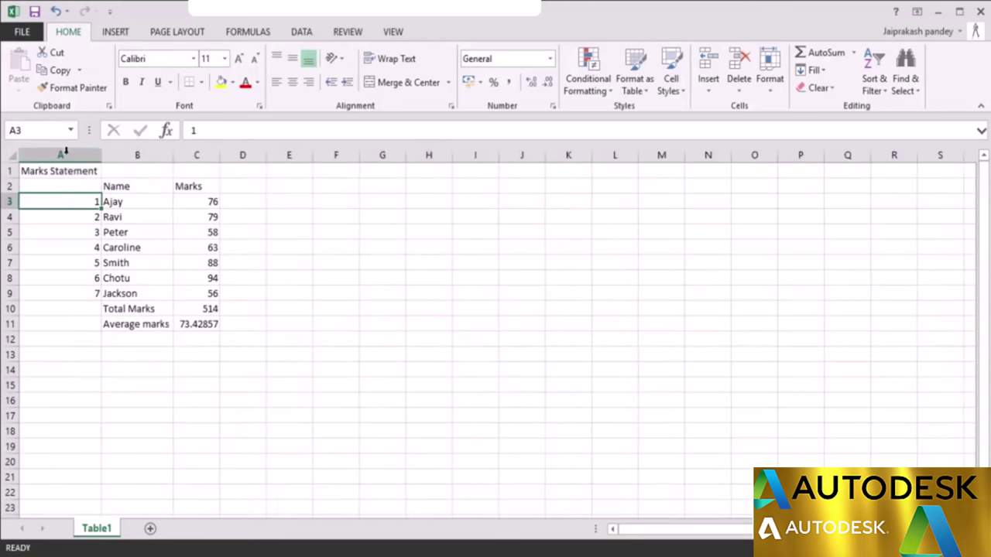
click(194, 336)
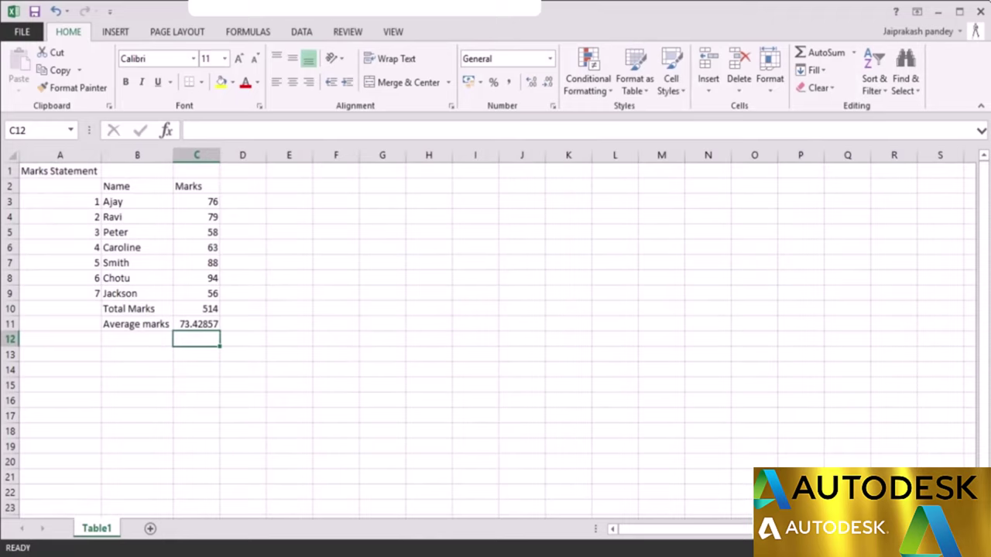
click(981, 12)
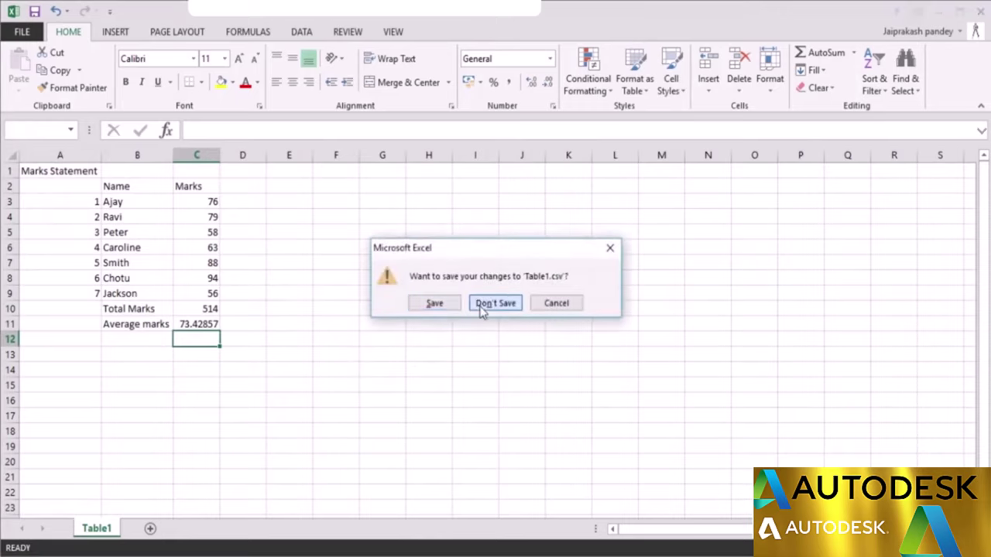
click(481, 305)
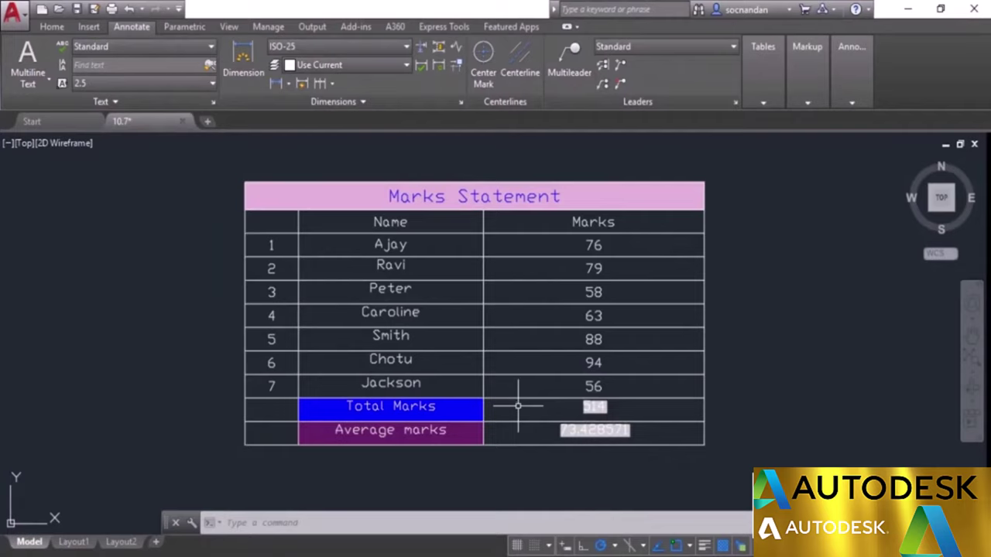
- Start inserting a table from a data link beside the Marks Statement table and create a new Excel data link named Our test table
scroll(518, 404, down, 1)
mouse_move(765, 351)
middle_down()
mouse_move(555, 323)
mouse_move(467, 334)
middle_up()
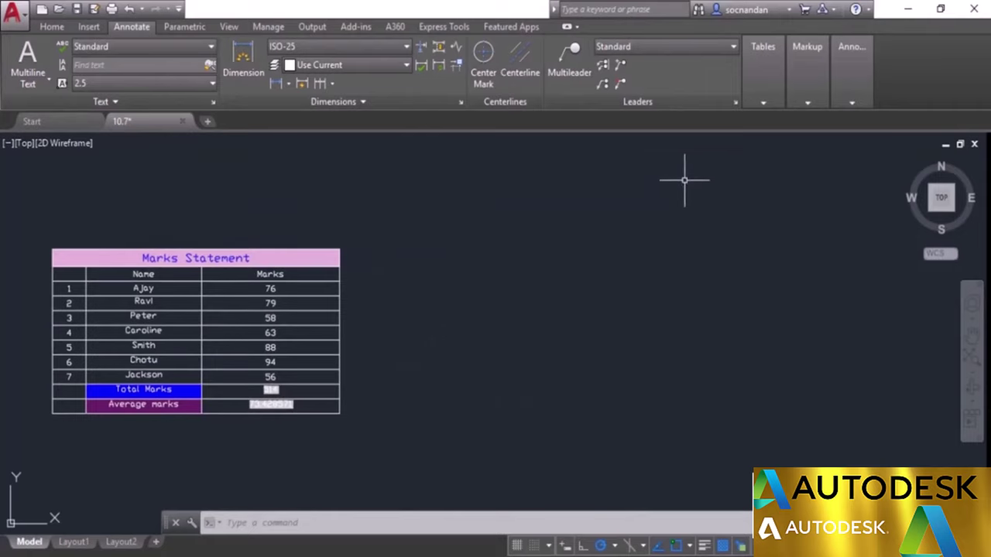
click(762, 101)
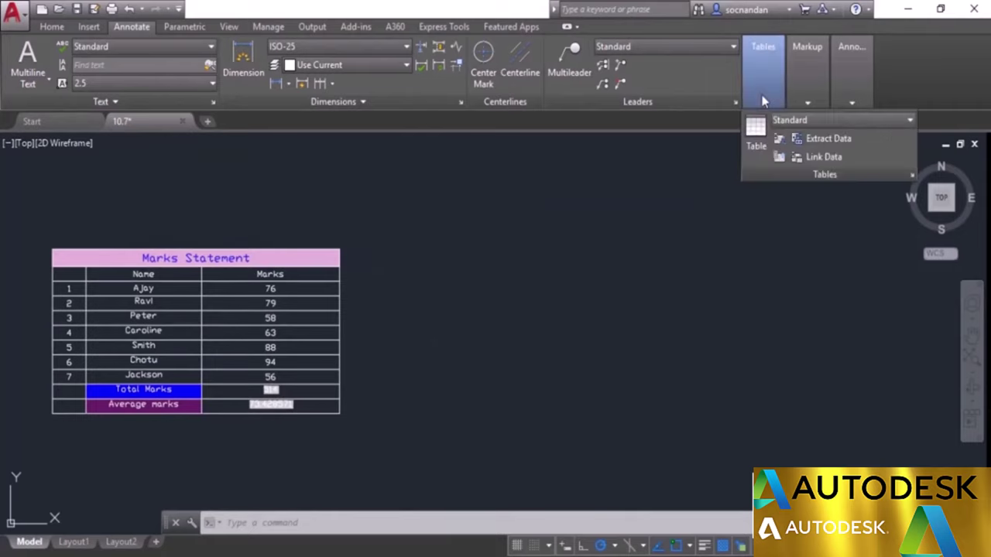
click(752, 136)
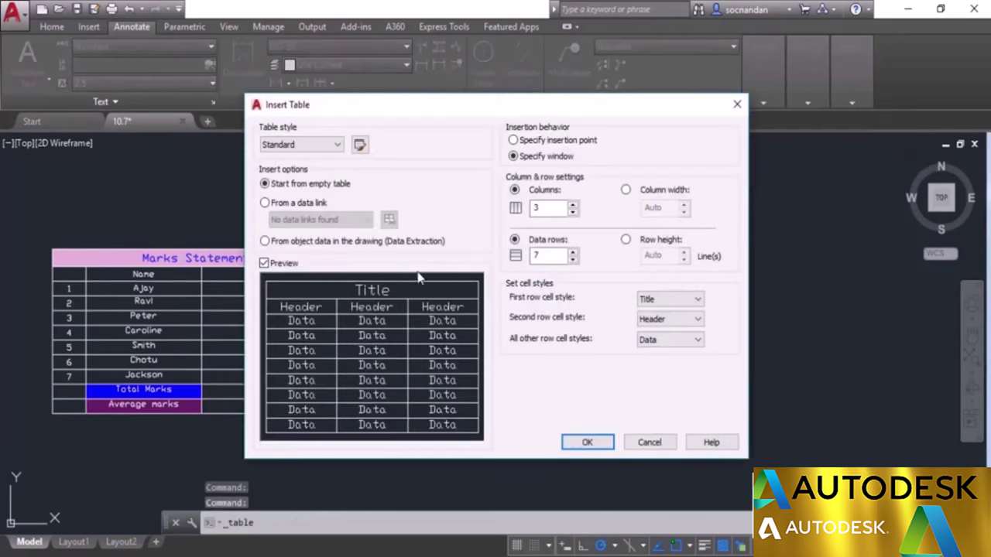
click(280, 205)
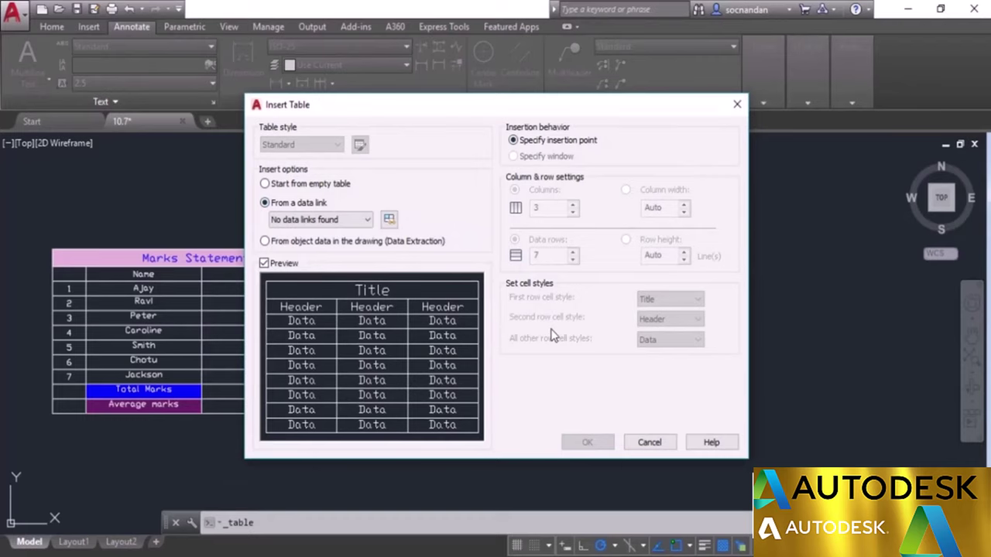
click(388, 220)
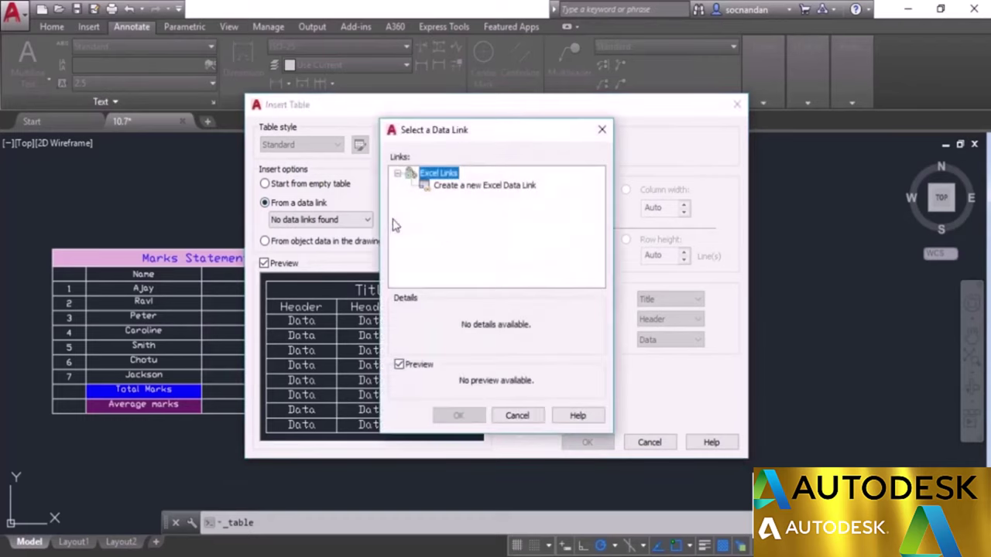
click(481, 187)
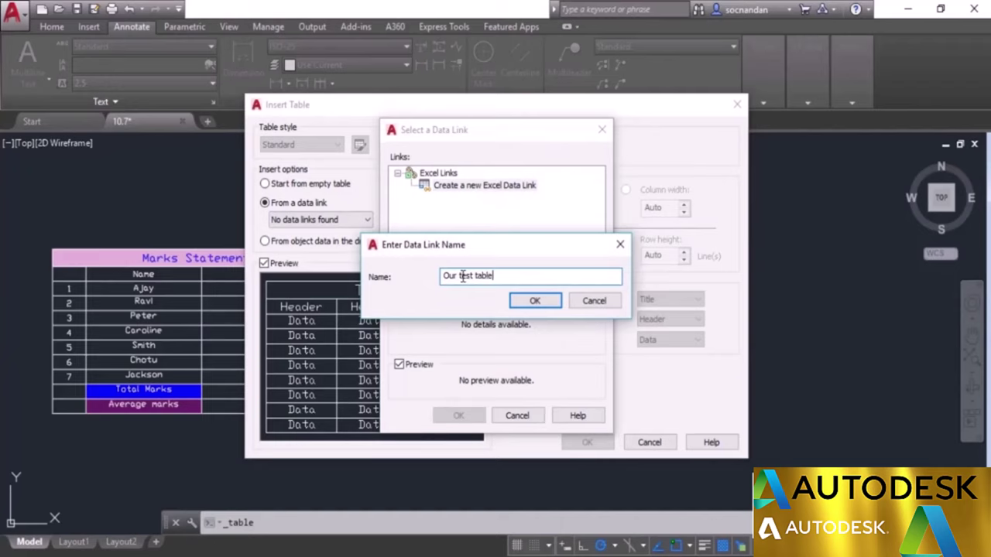
click(533, 300)
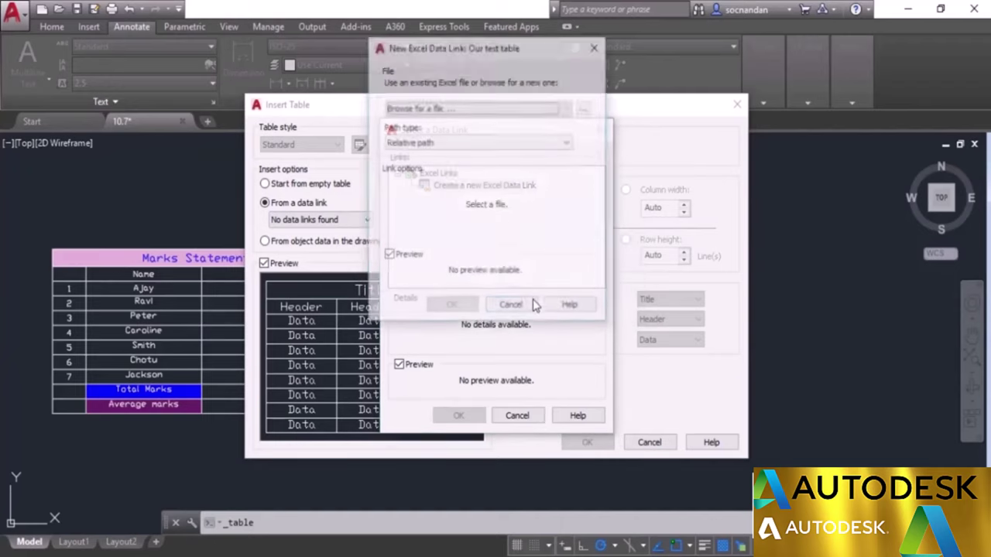
- Link Our test table to the entire Sheet1 of Test Table.xlsx on the Desktop and select it as the table's data link
click(586, 111)
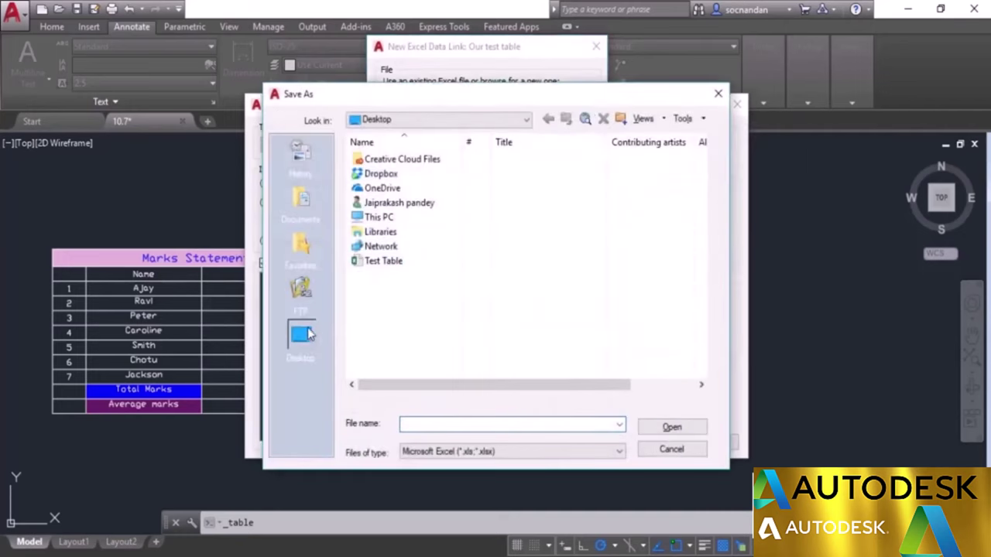
click(393, 266)
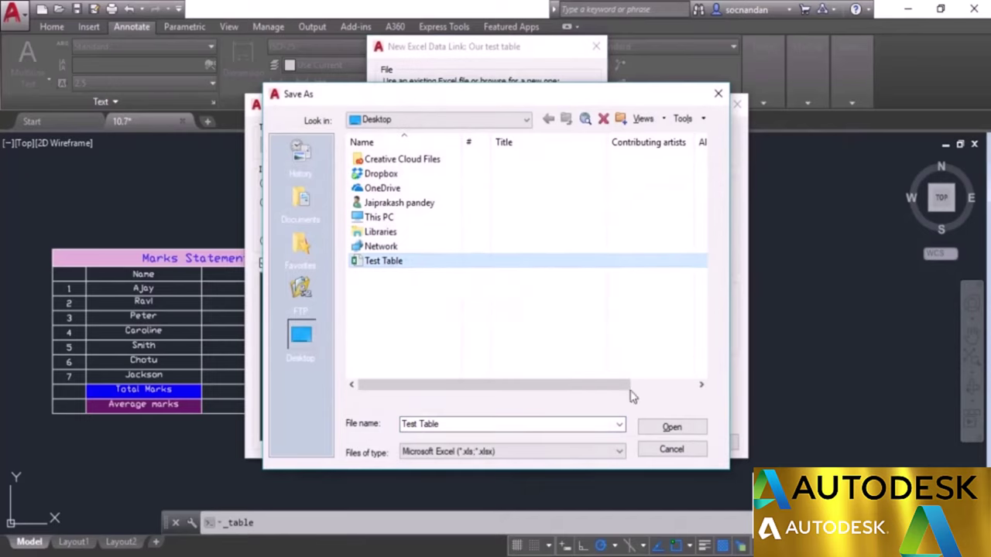
click(667, 428)
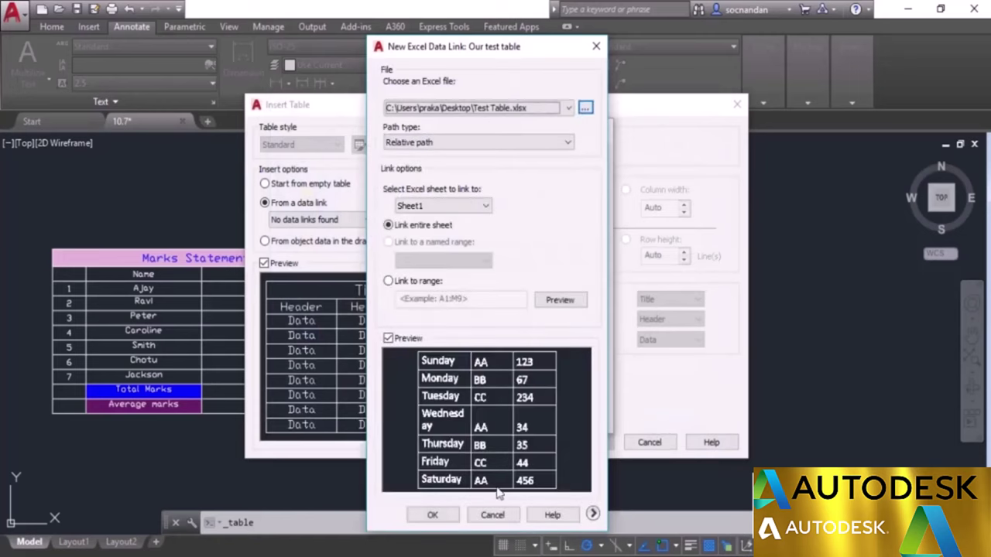
click(432, 516)
drag(488, 130, 472, 91)
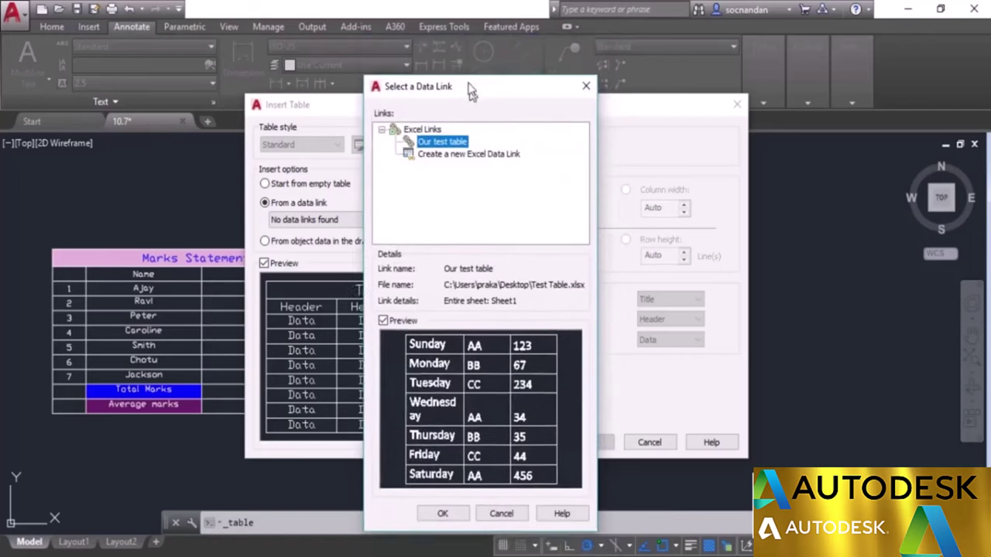
click(458, 513)
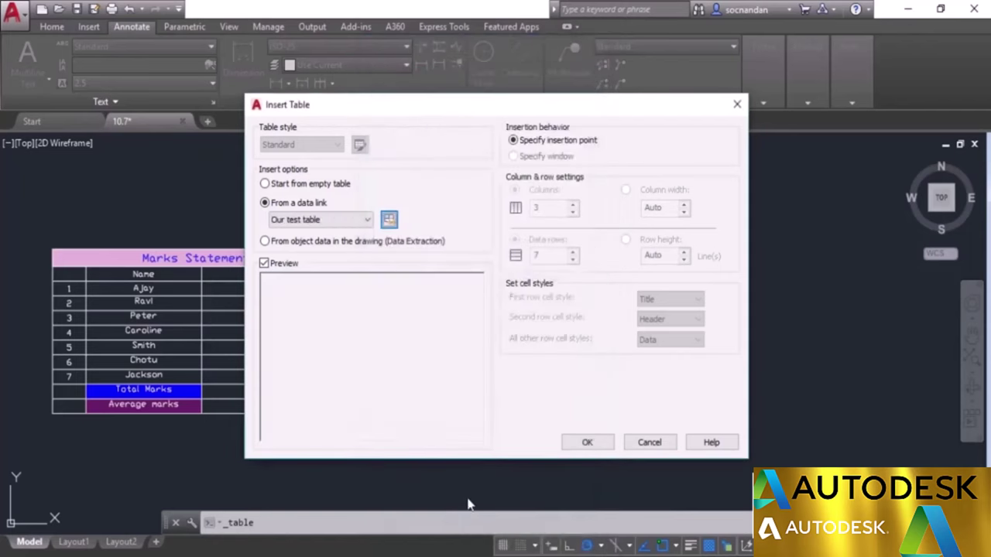
- Place the linked table in the empty area to the right of the Marks Statement table
click(586, 444)
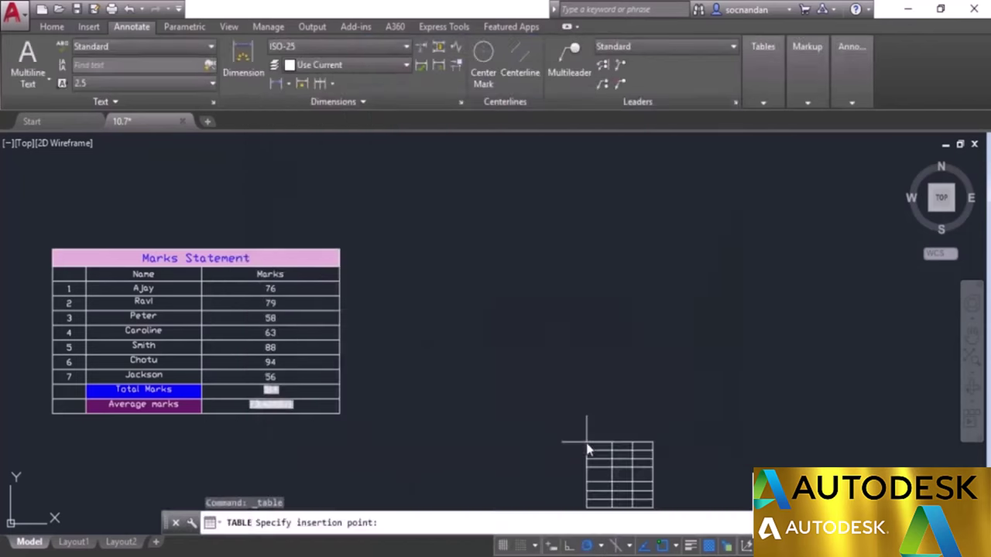
click(456, 269)
scroll(507, 295, up, 6)
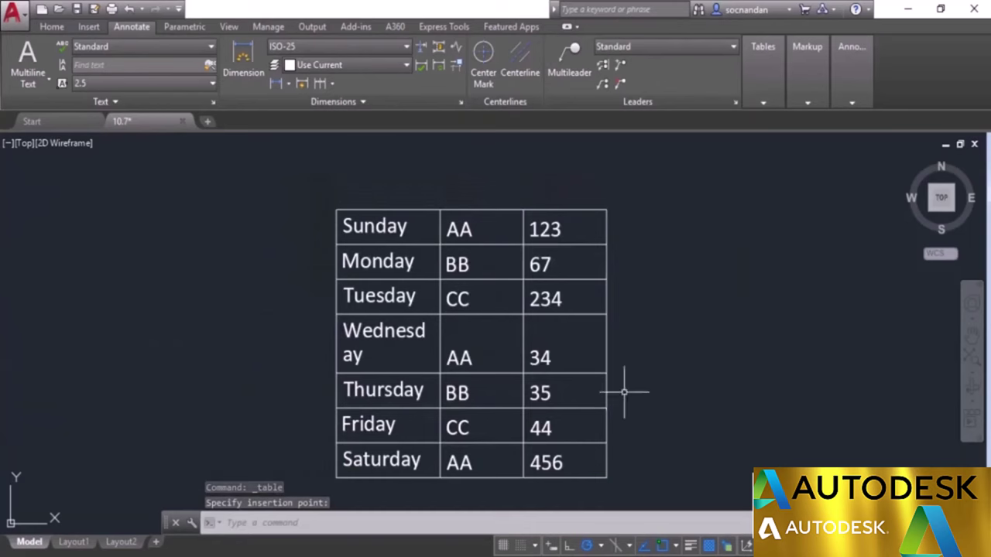
- Select all cells of the linked table and stretch its right edge outward so Wednesday fits on one line
click(586, 336)
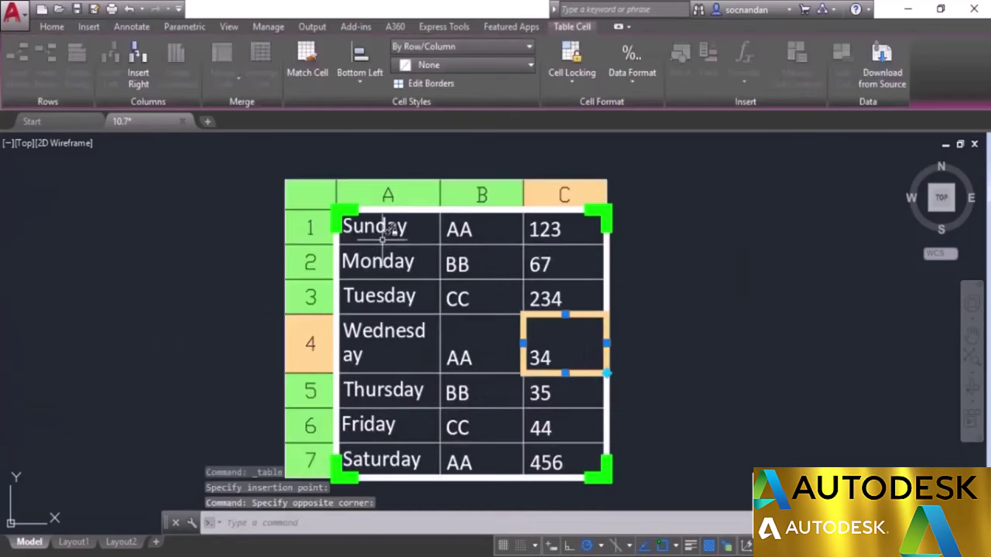
drag(428, 226, 599, 464)
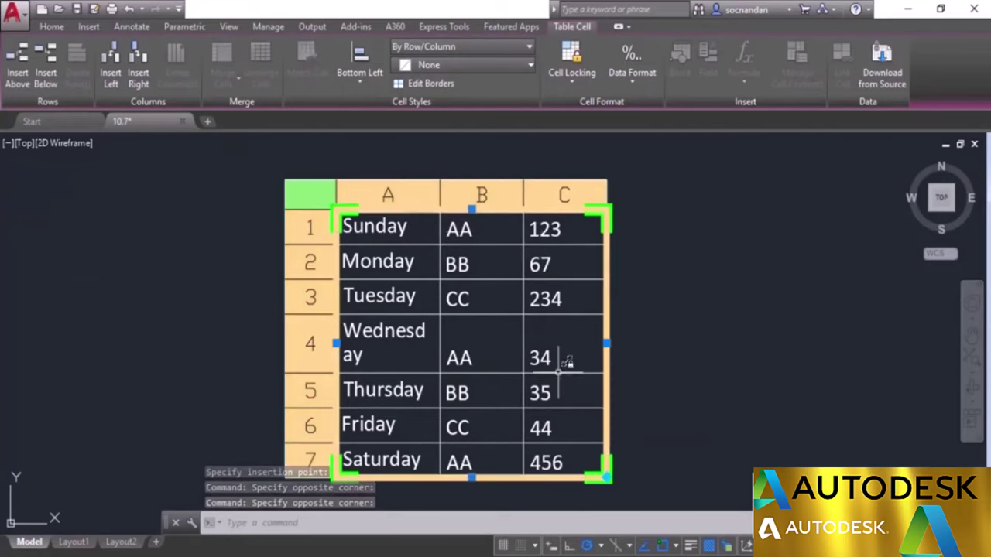
click(606, 343)
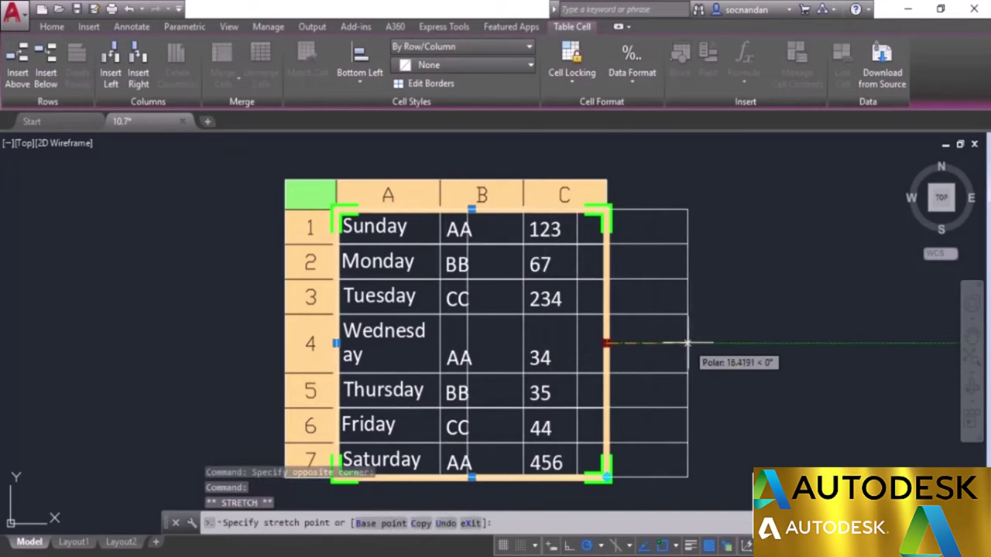
click(716, 343)
key(Escape)
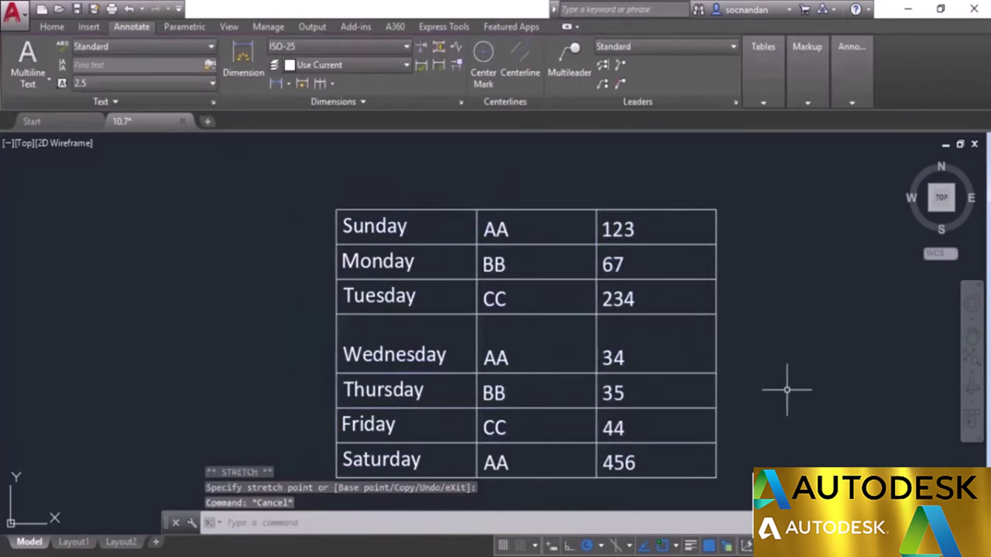
middle_drag(786, 389, 714, 347)
click(573, 389)
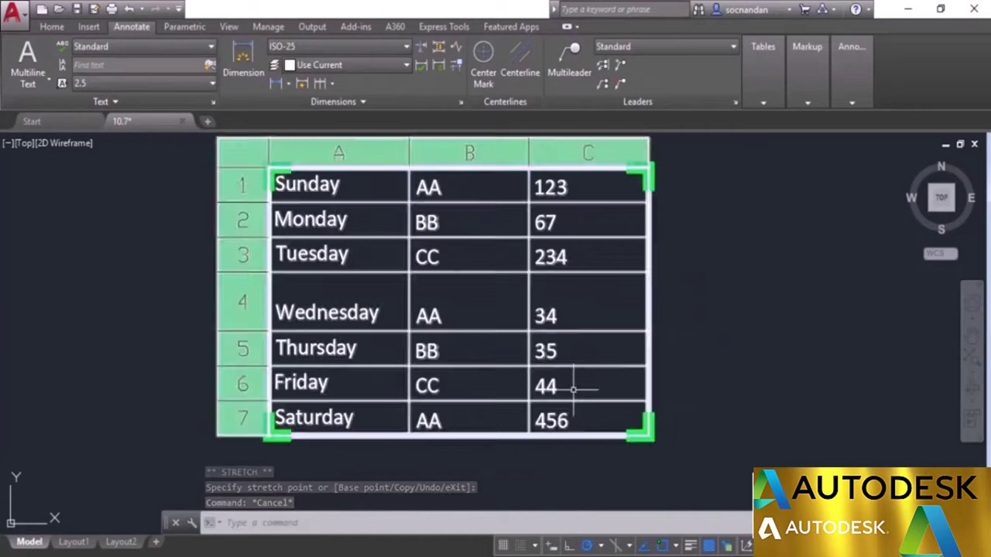
key(Escape)
click(571, 404)
key(Escape)
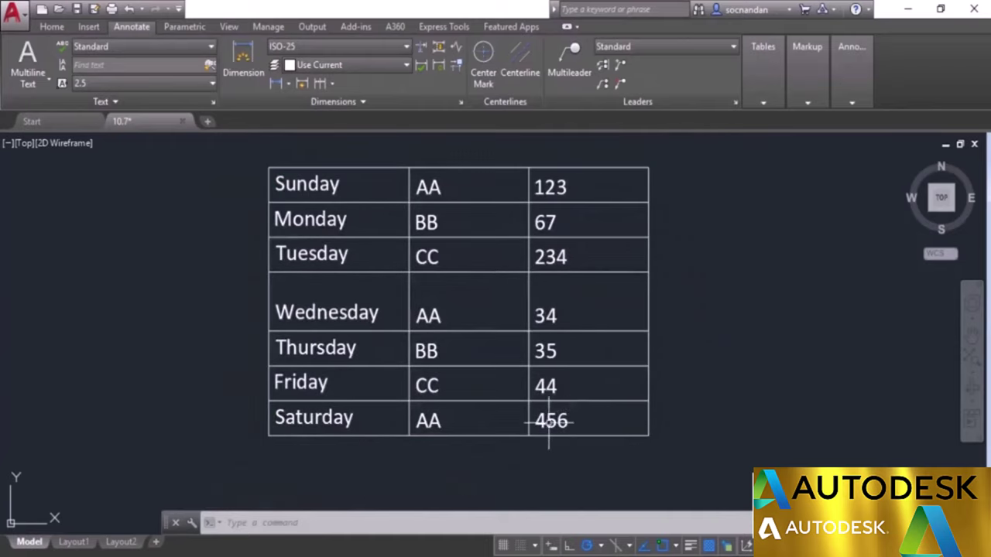
- Switch to Excel with the Desktop's Test Table workbook, set Saturday's value in cell C8 to 500, and save and close the workbook
click(910, 11)
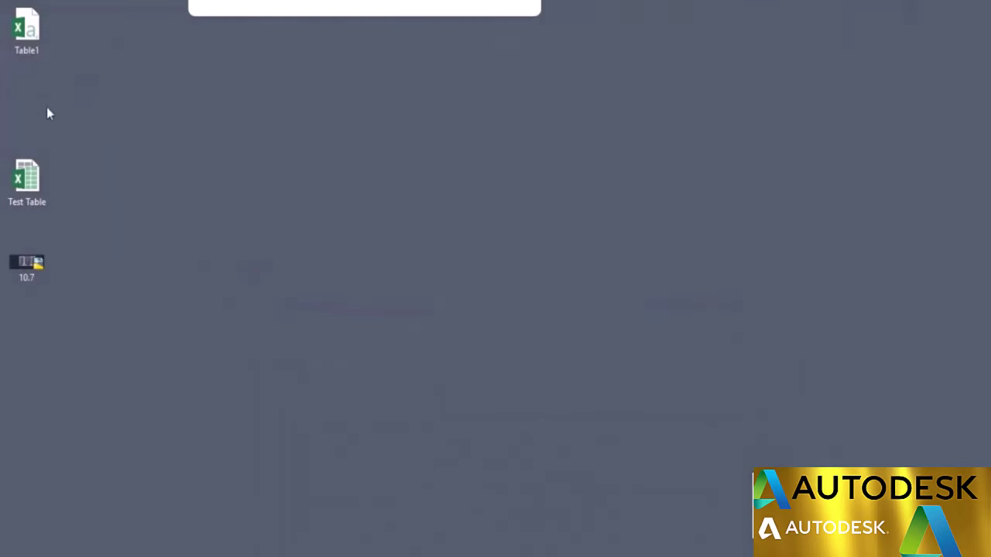
double_click(27, 178)
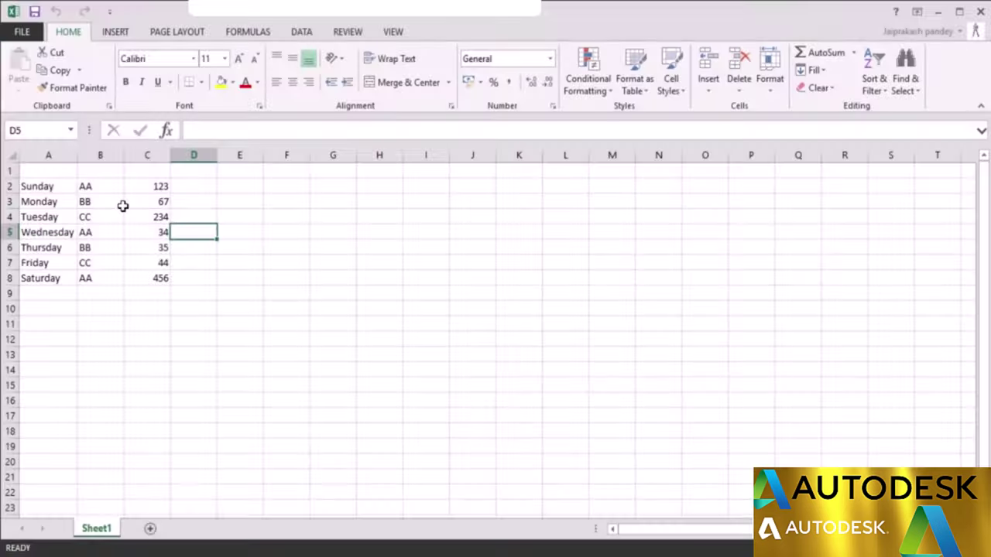
click(158, 280)
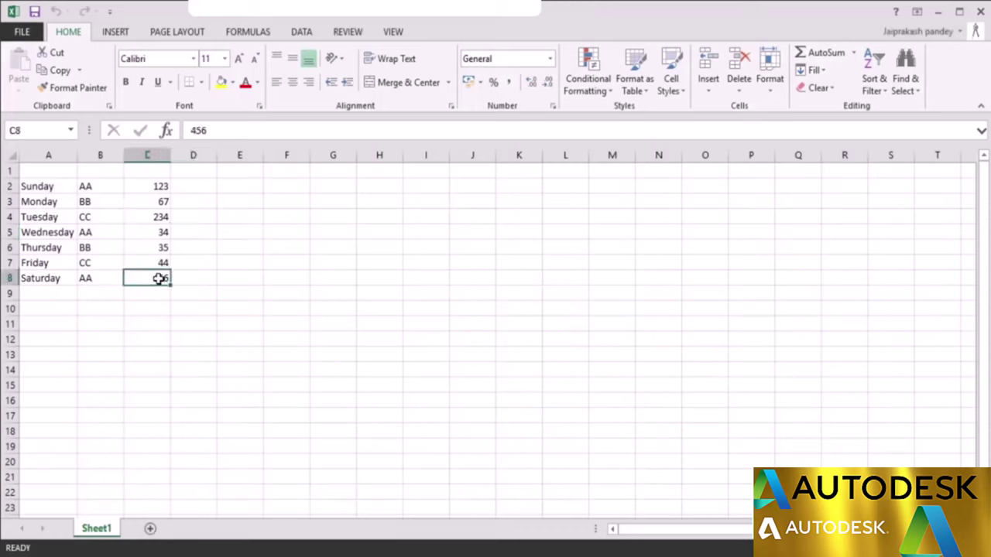
double_click(158, 278)
drag(152, 277, 214, 284)
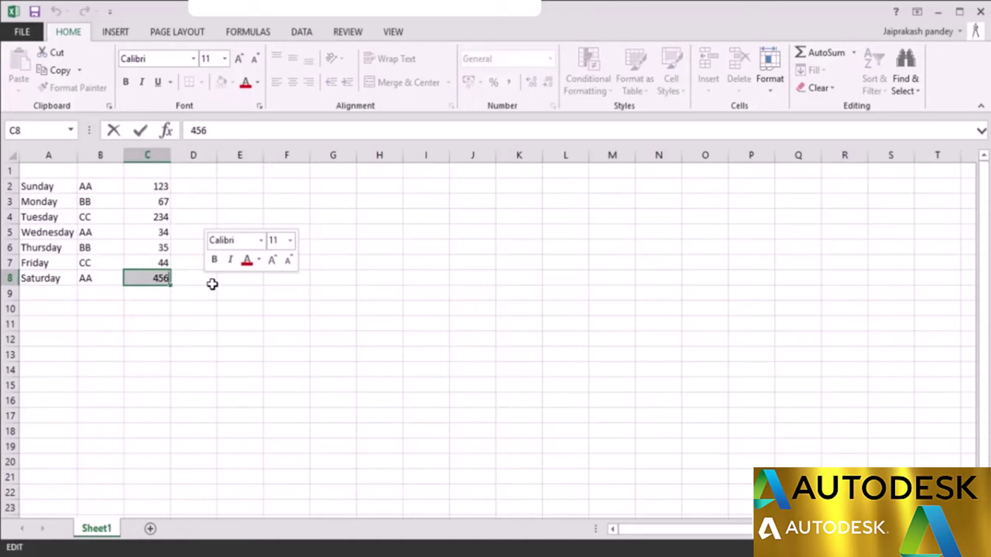
key(BackSpace)
text(500)
key(Tab)
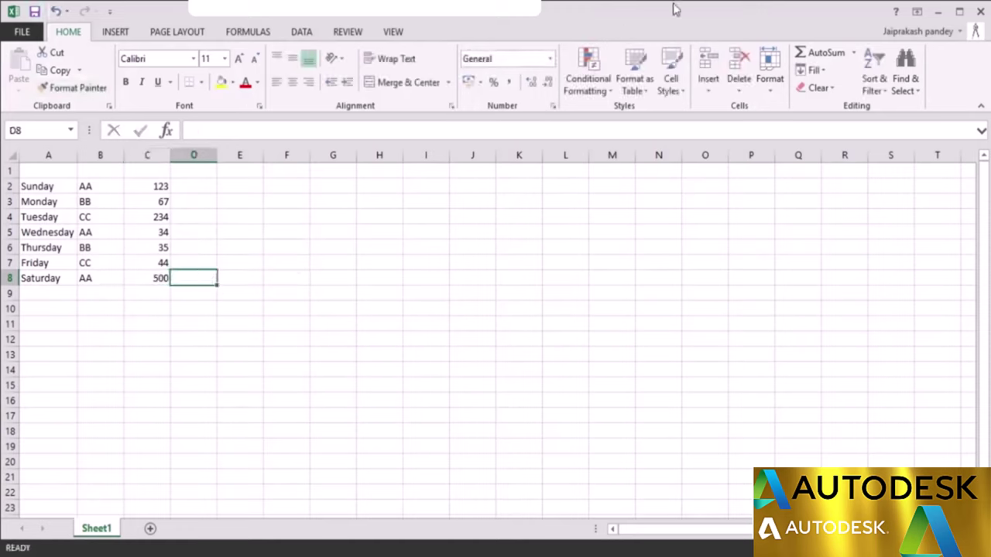
click(981, 12)
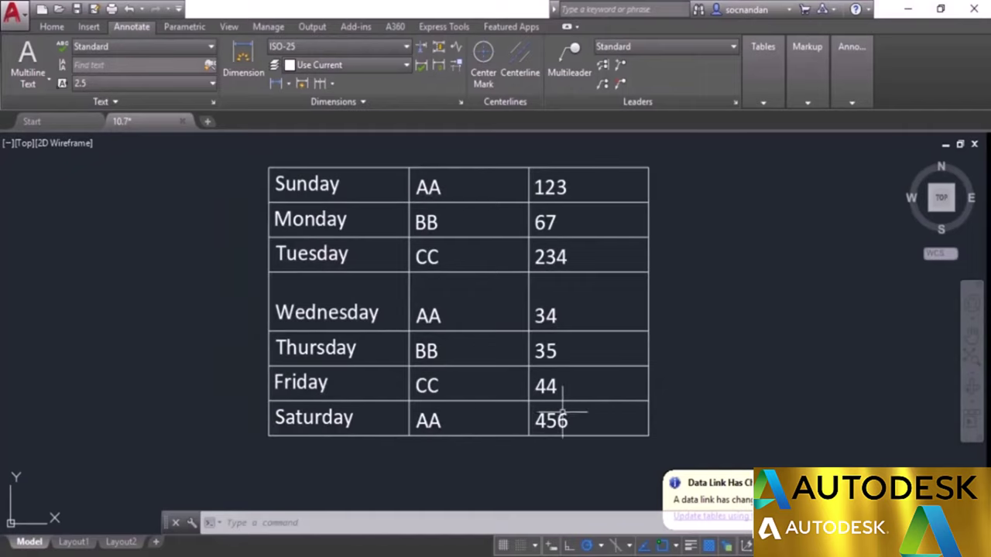
- Update the linked weekday table in drawing 10.7 from its changed Excel data link
click(597, 436)
key(Escape)
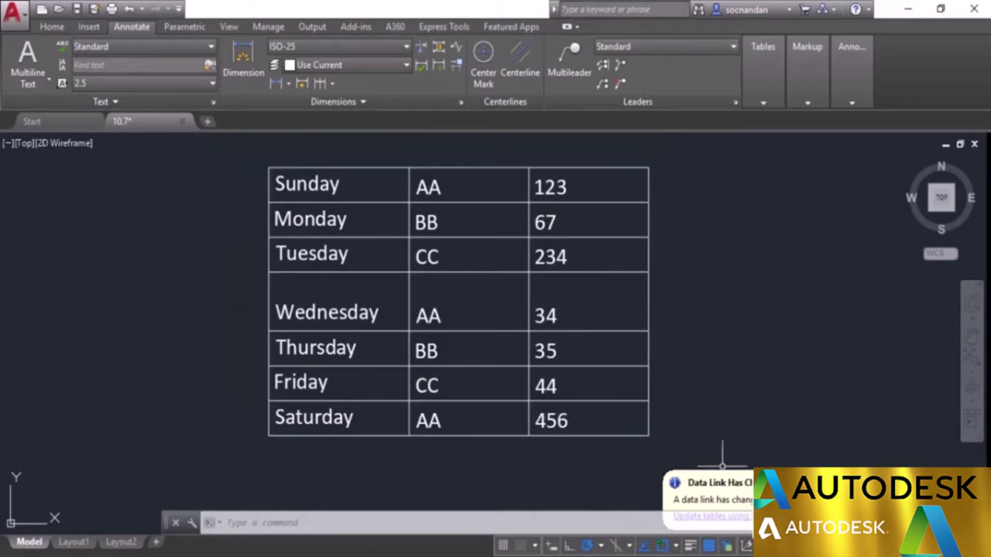
click(711, 516)
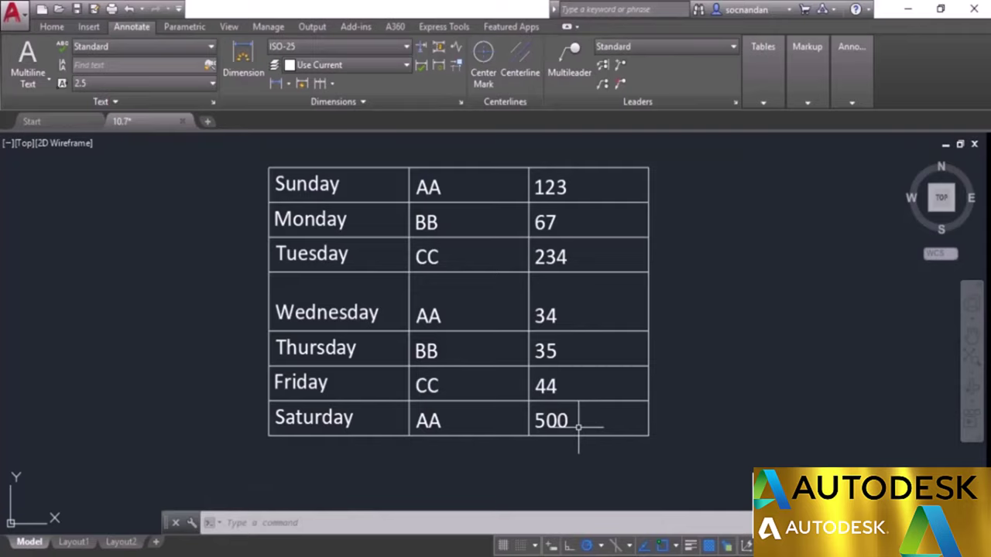
click(907, 10)
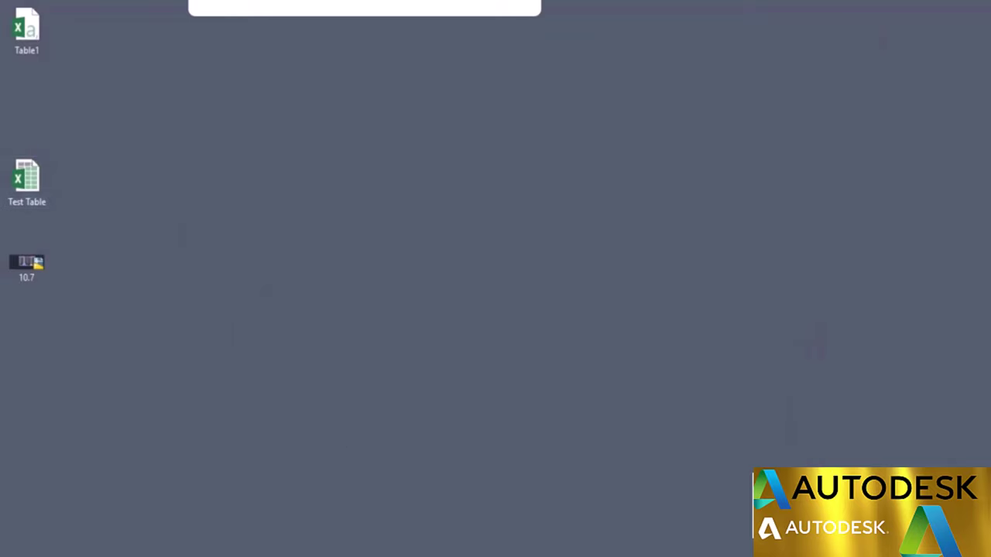
key(alt+Tab)
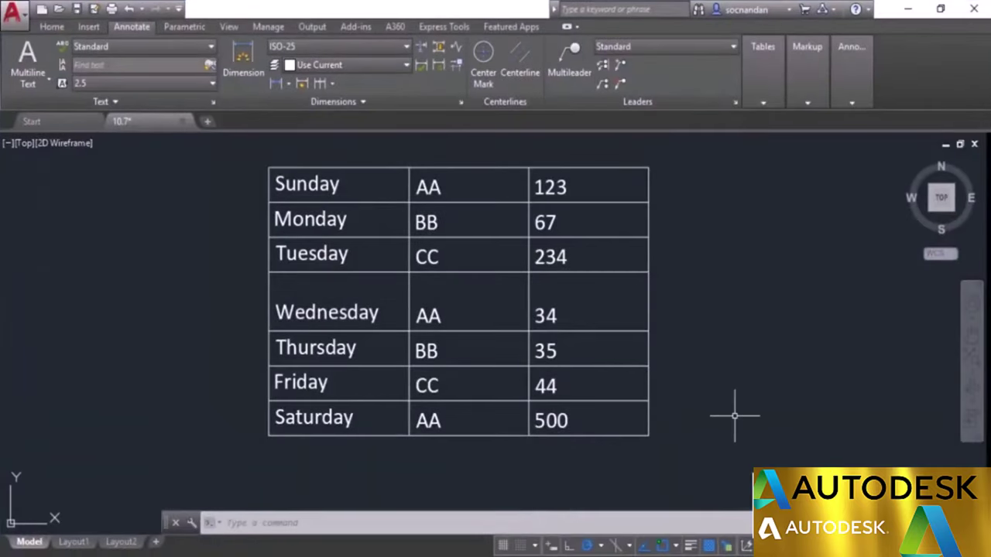